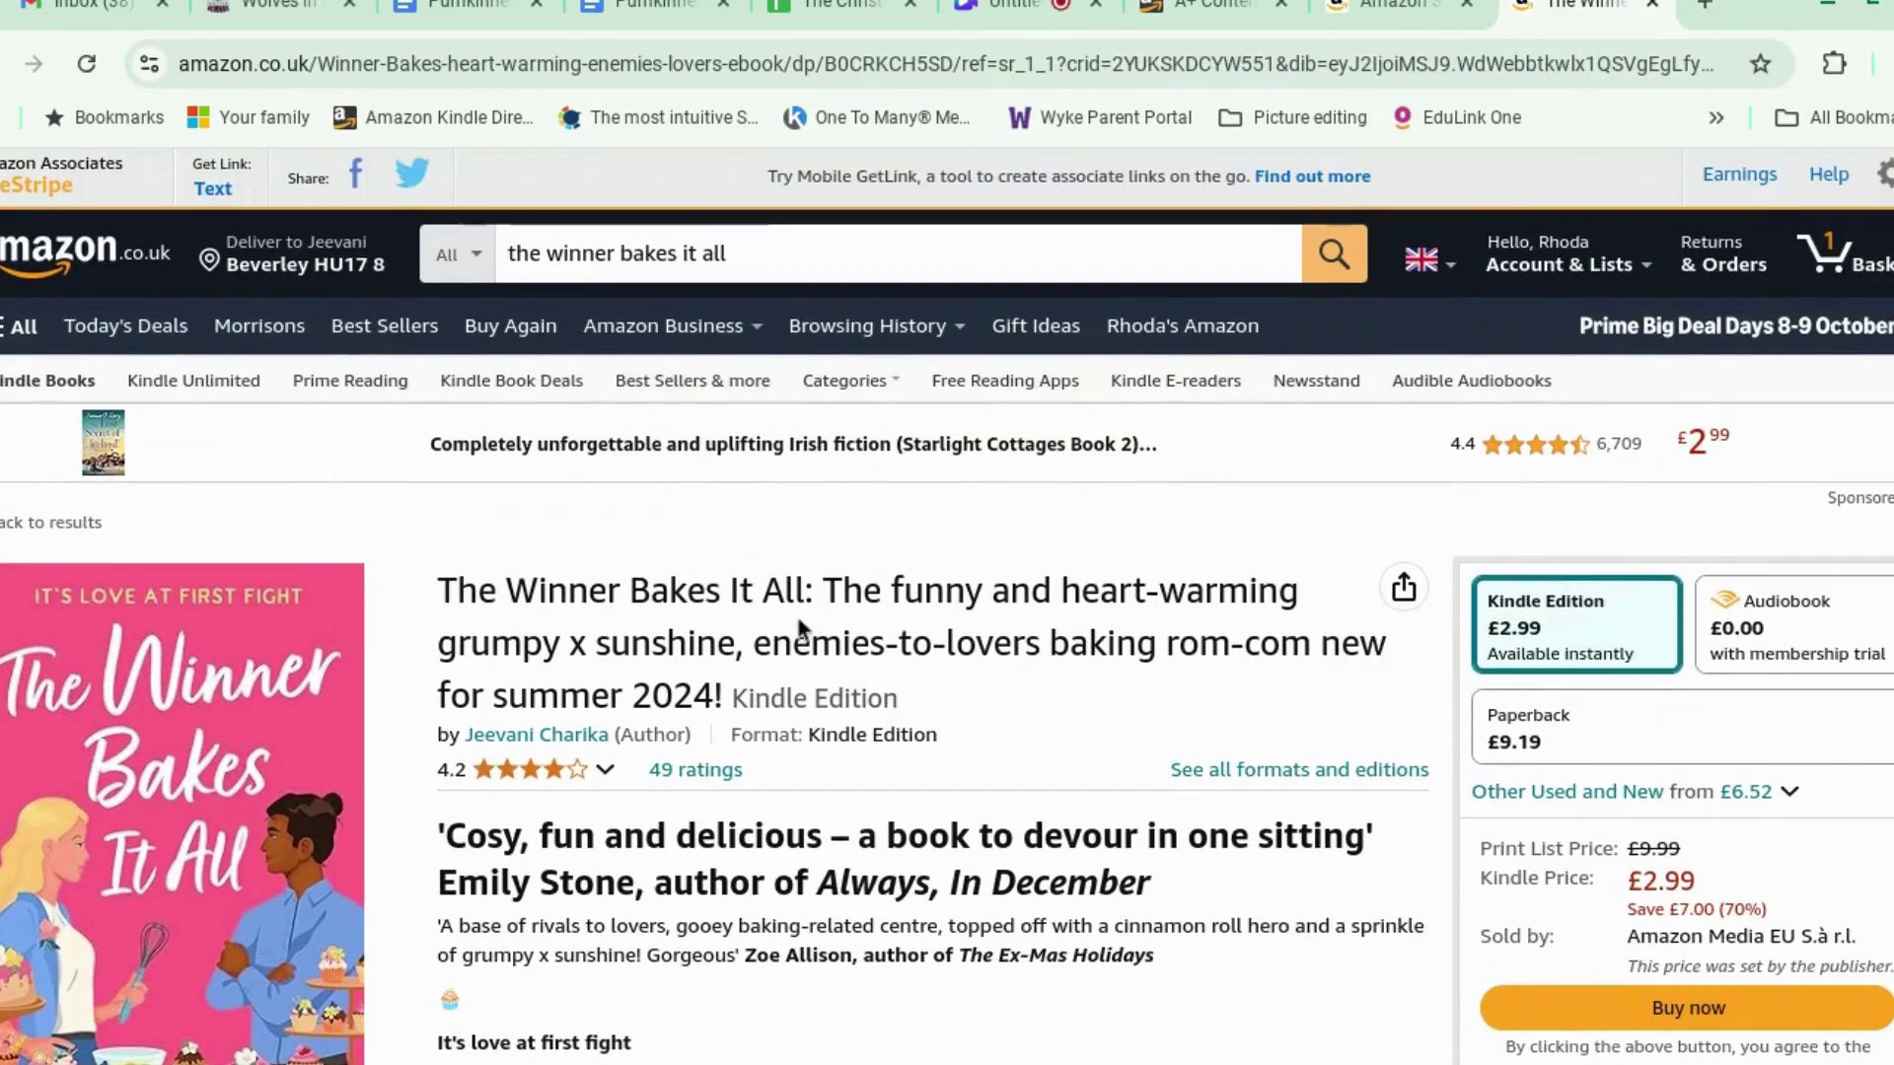
# Look over the book's product page, then close it and the leftover Amazon sign-in tab.
pyautogui.scroll(-1, 799, 621)
pyautogui.scroll(-5, 797, 619)
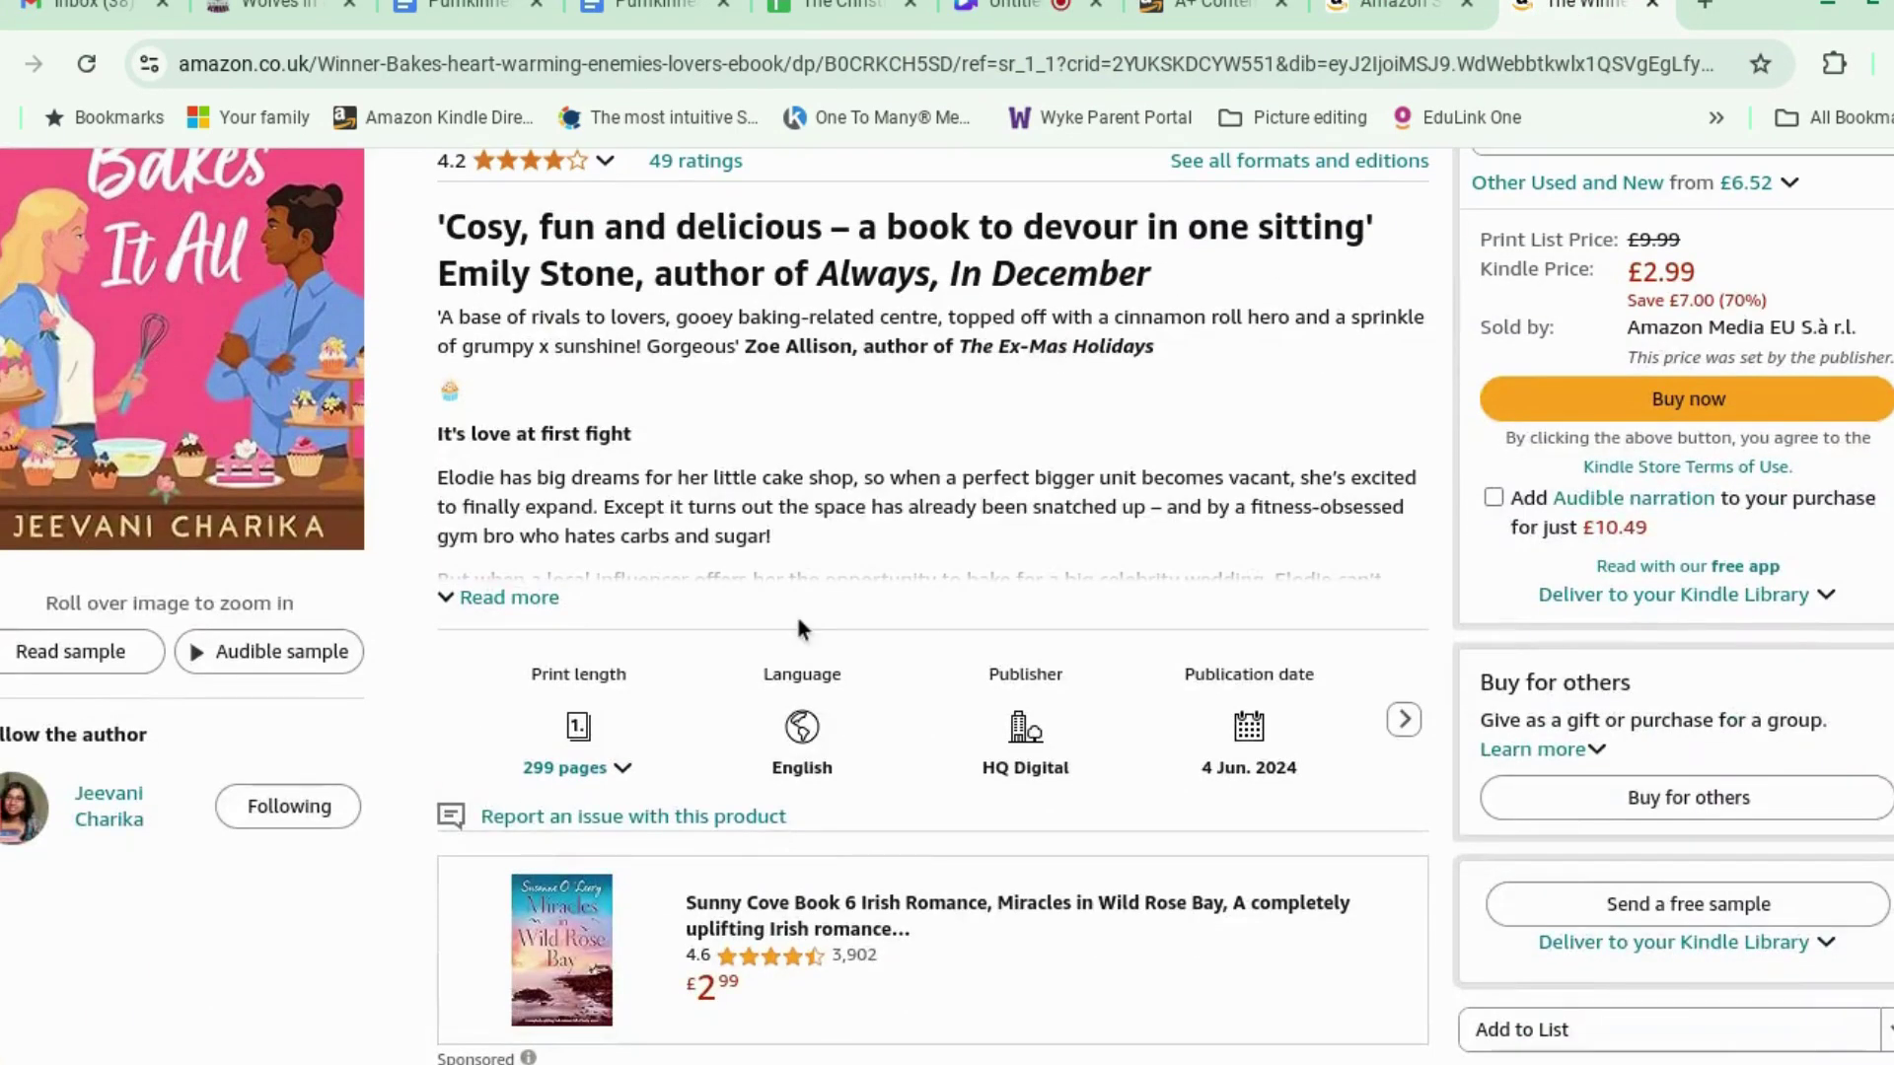
pyautogui.scroll(-1, 797, 621)
pyautogui.scroll(-5, 797, 621)
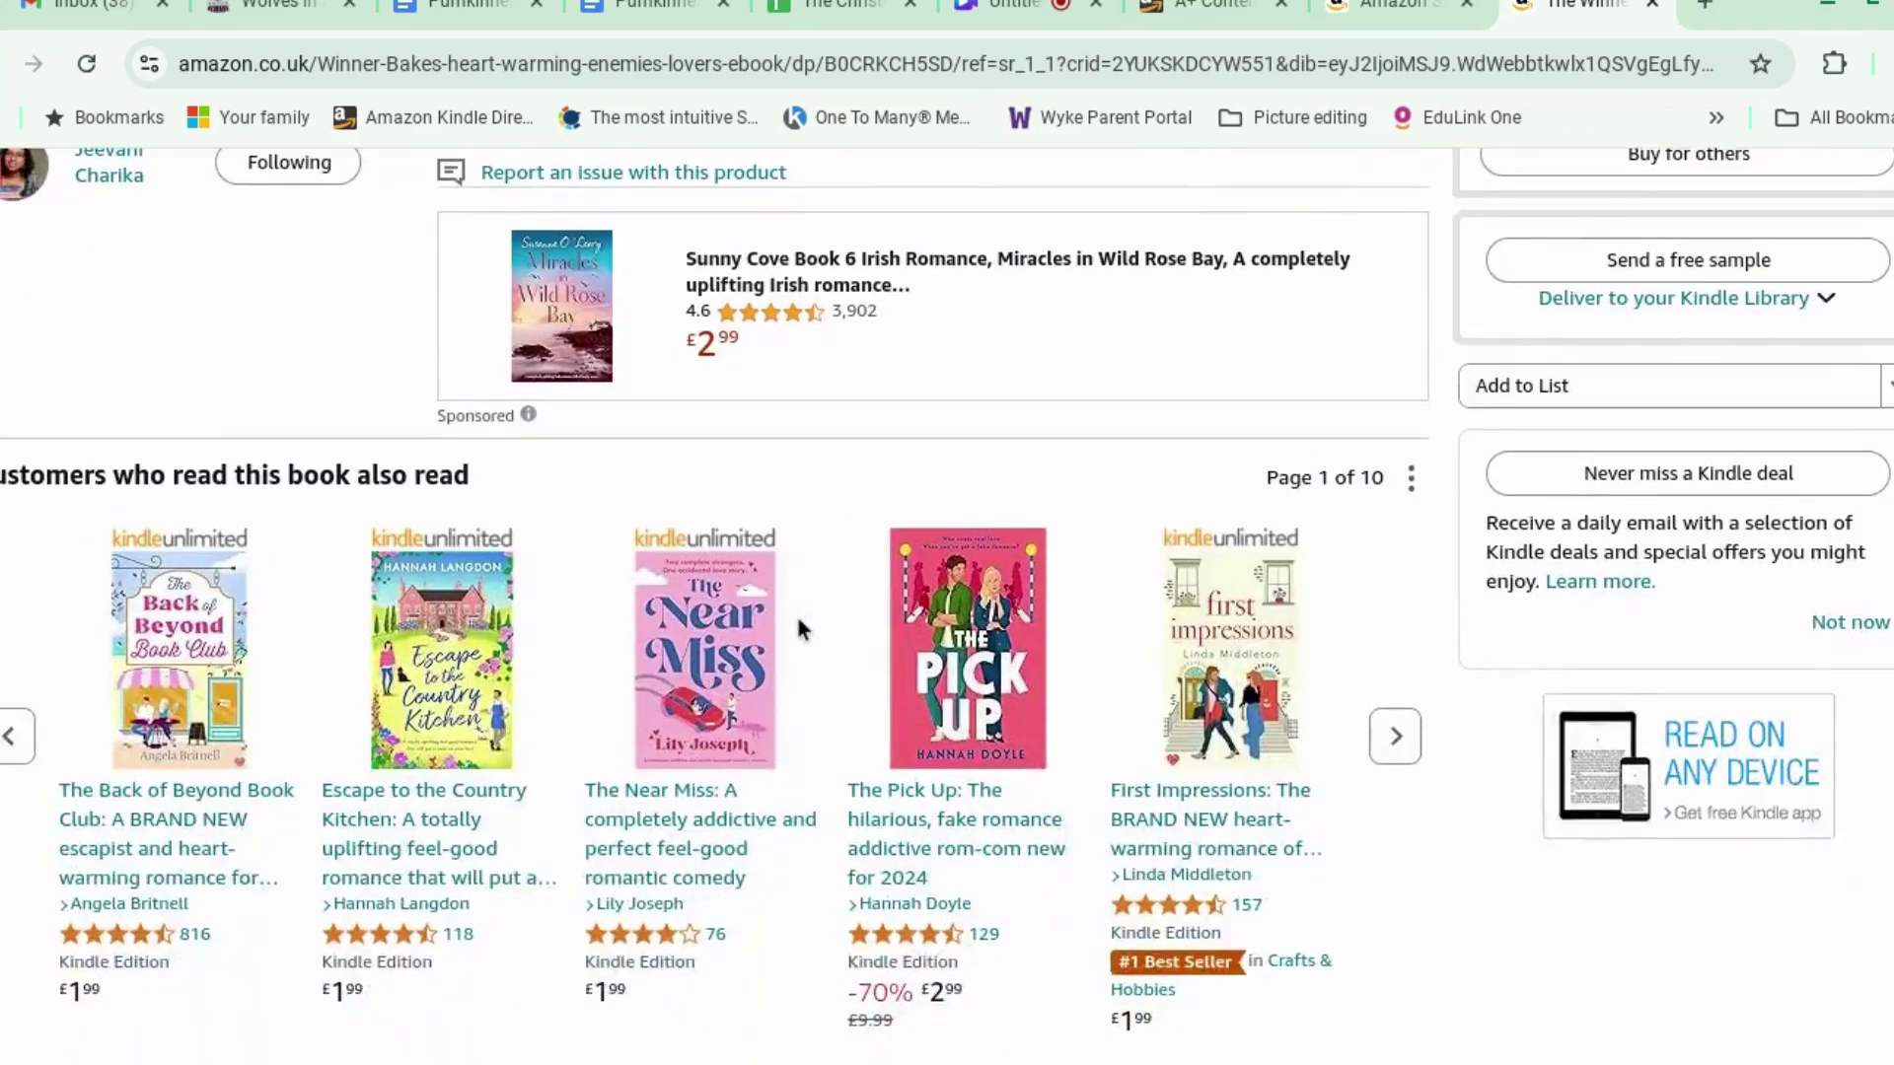
pyautogui.scroll(-6, 797, 626)
pyautogui.scroll(-2, 799, 626)
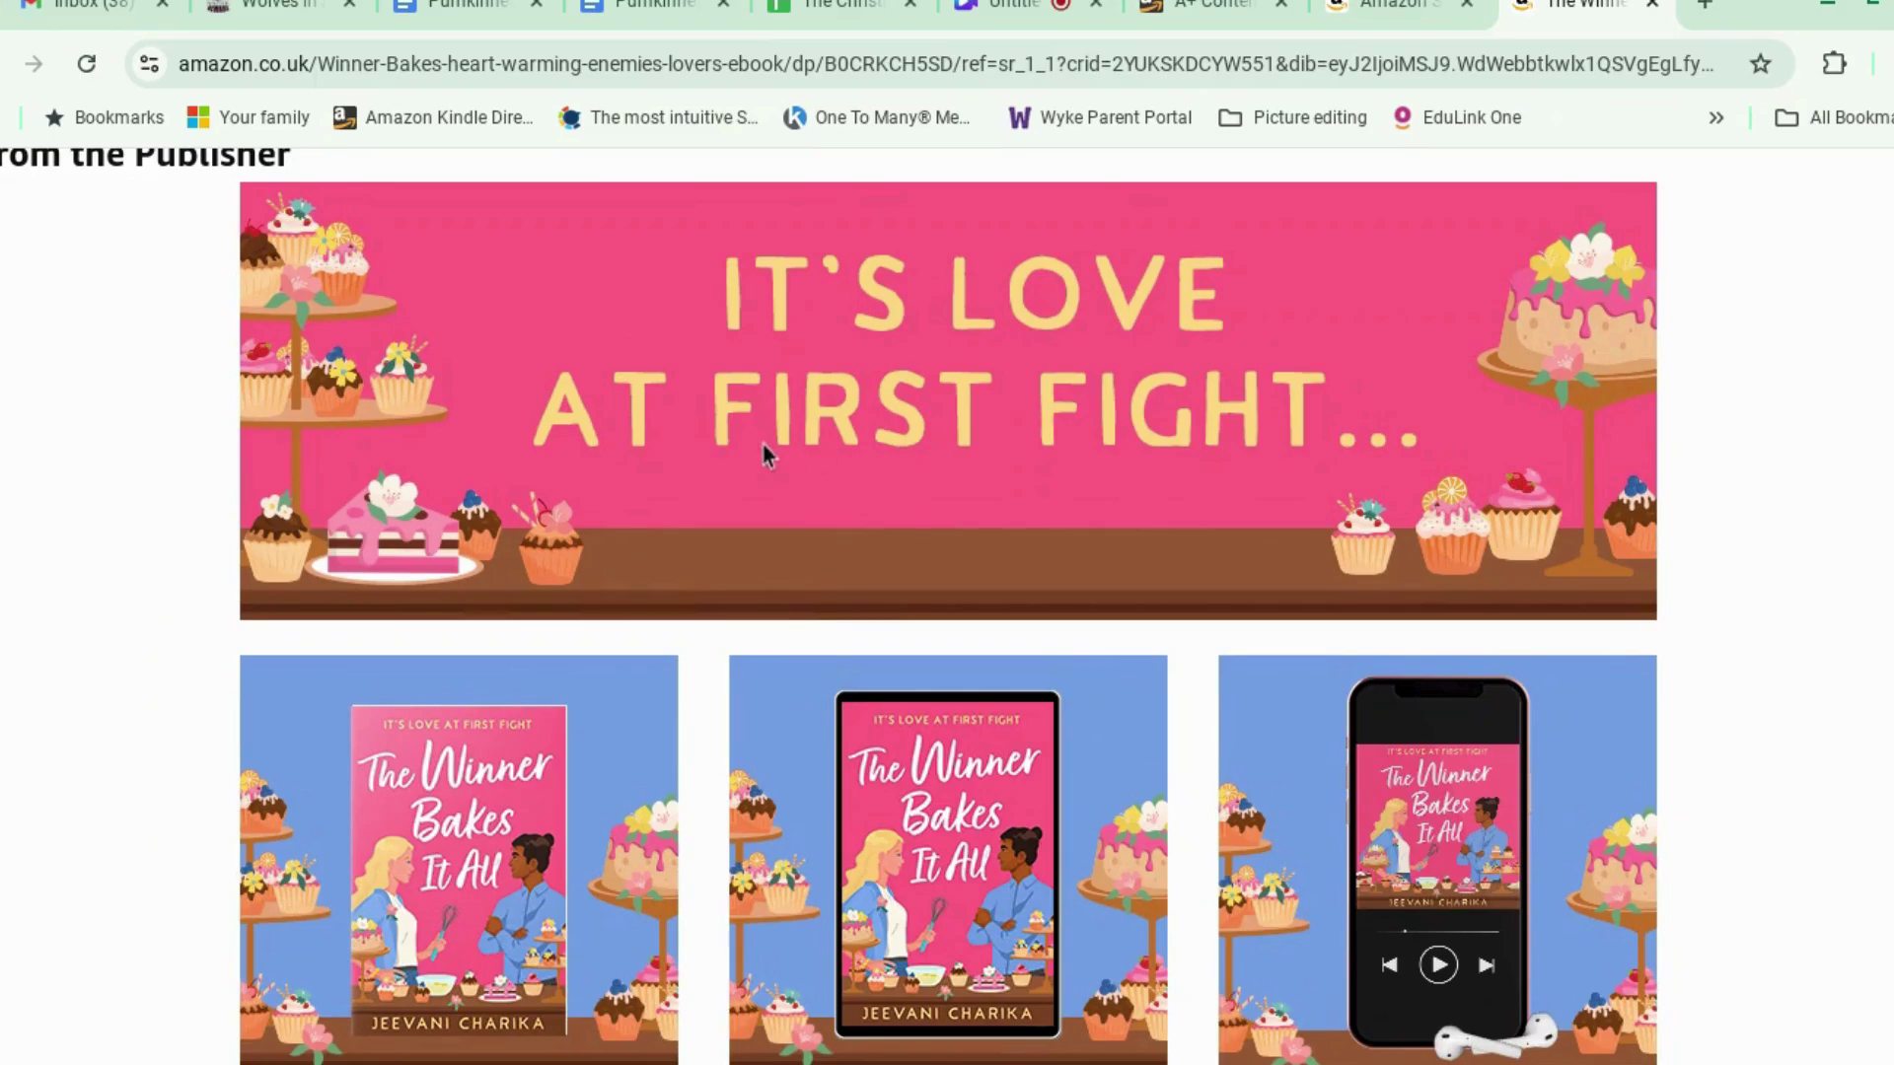
pyautogui.scroll(-2, 1097, 506)
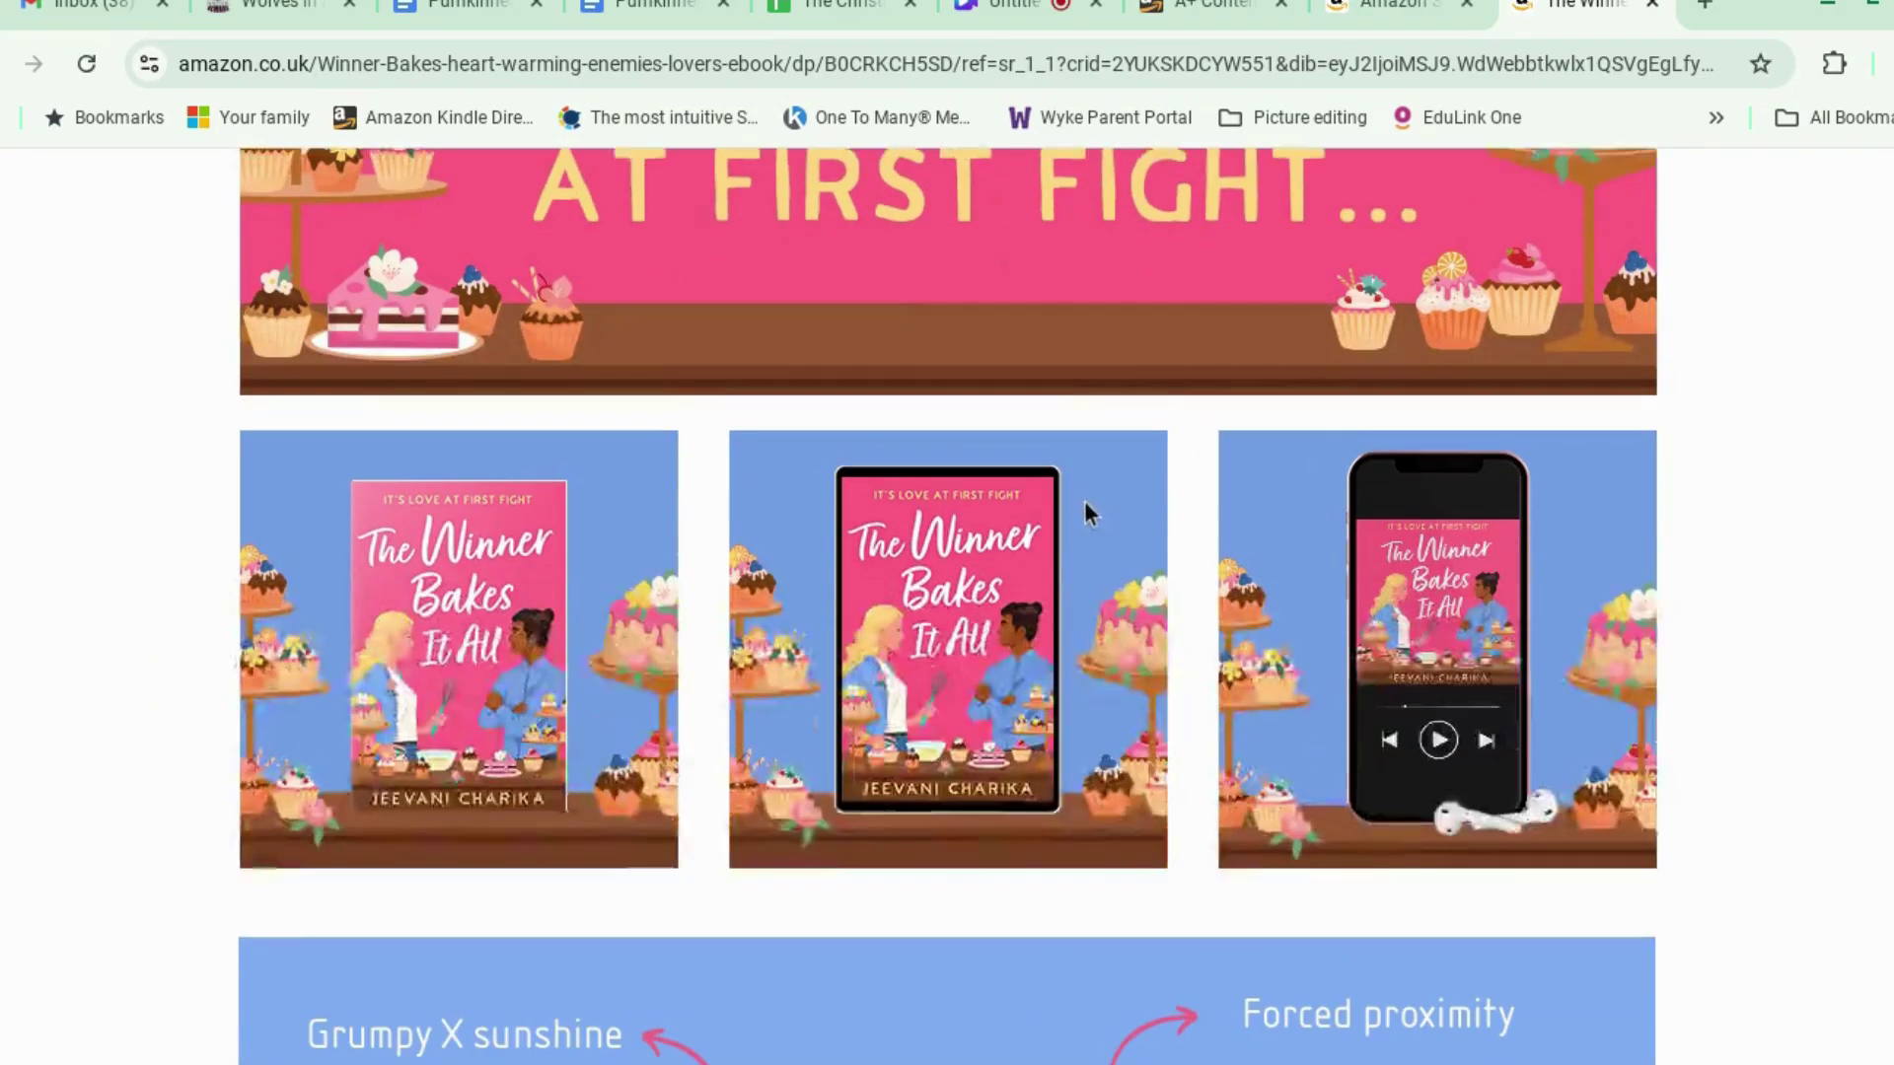
pyautogui.scroll(-7, 1398, 723)
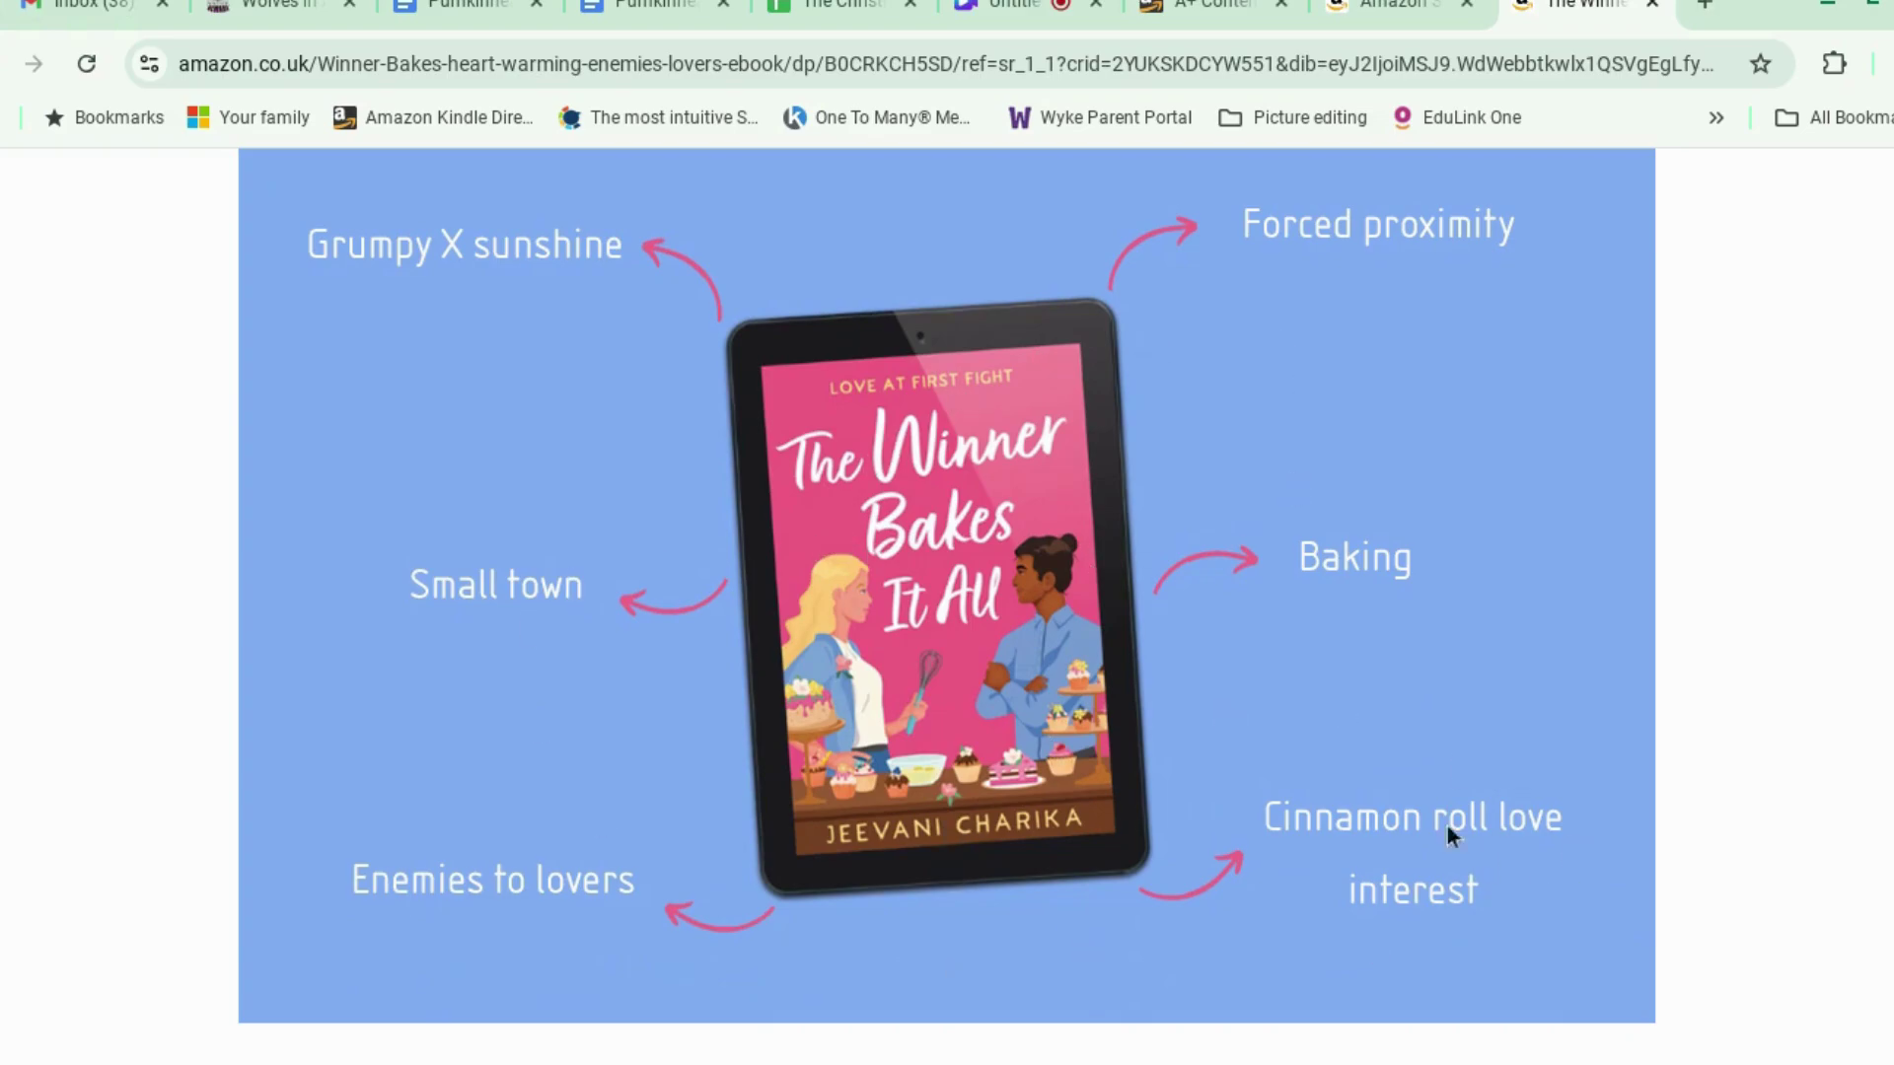
pyautogui.scroll(-3, 1417, 795)
pyautogui.scroll(15, 1416, 795)
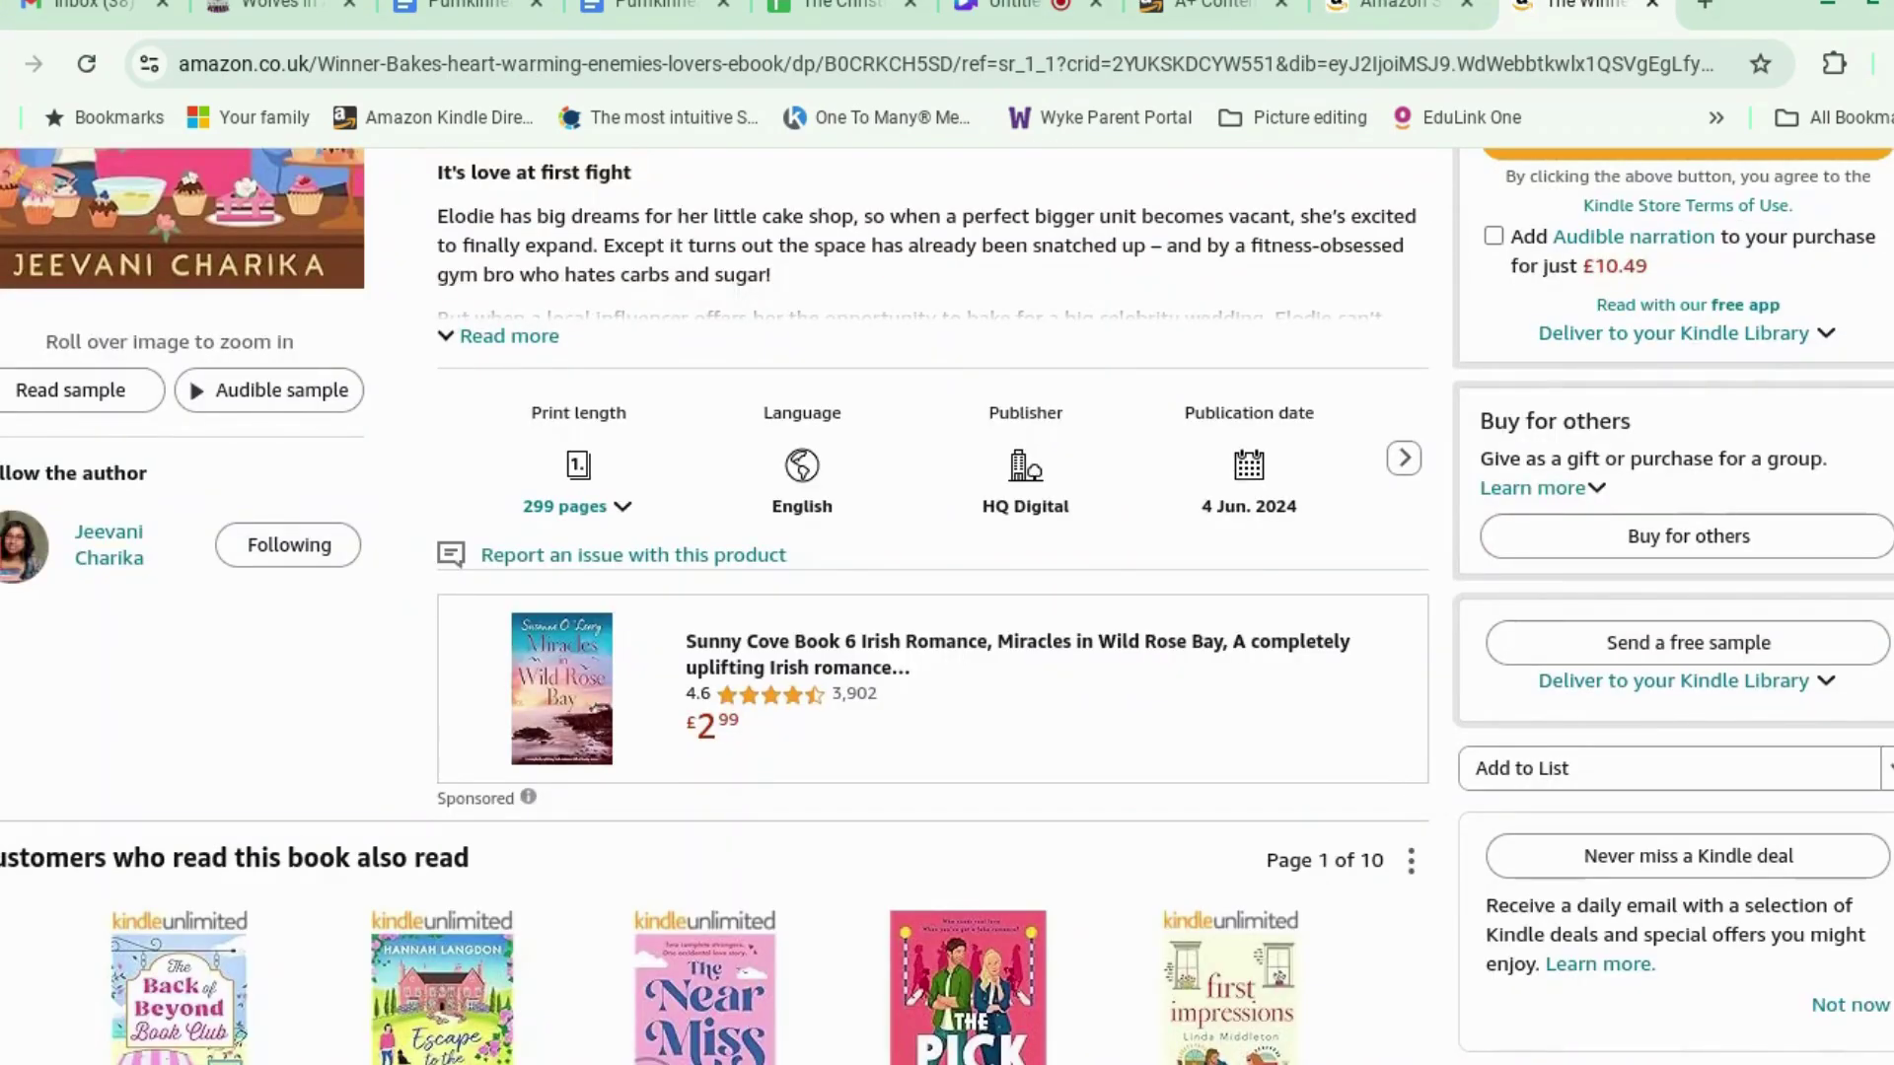
pyautogui.scroll(9, 1381, 708)
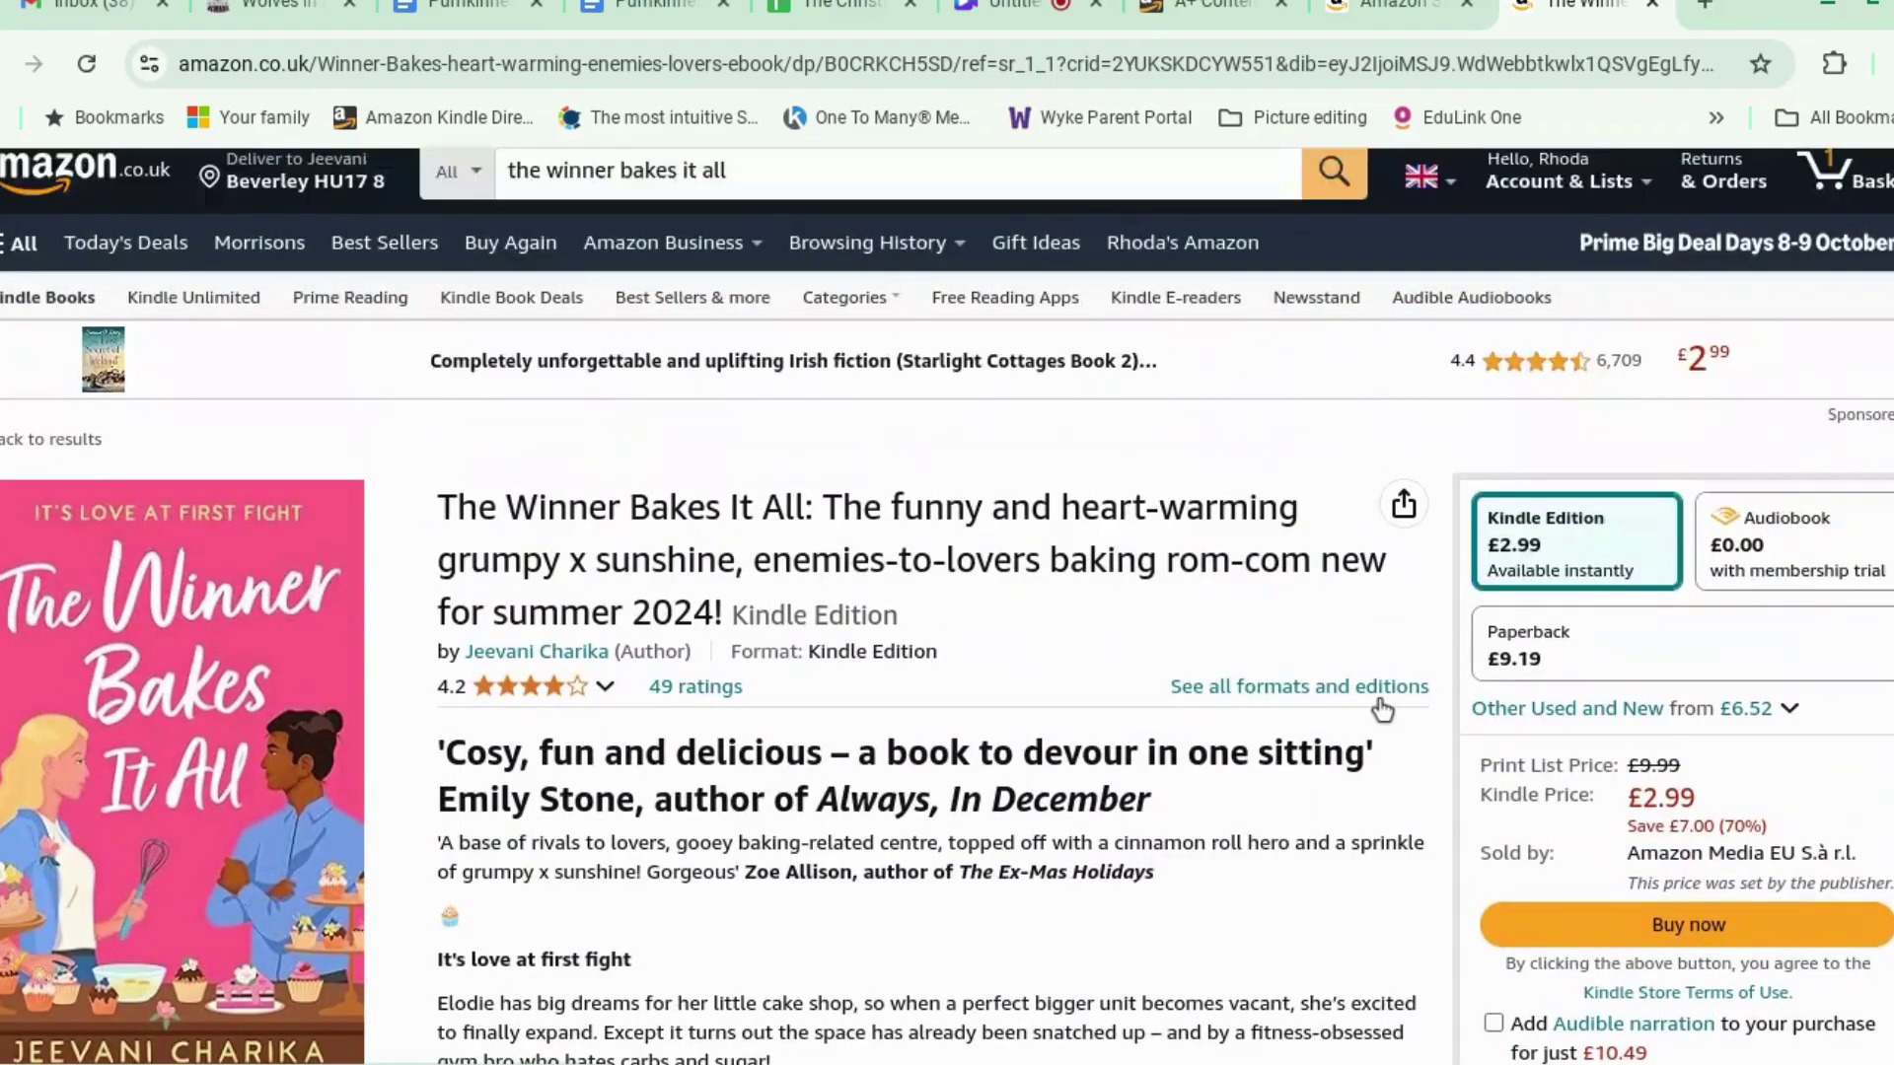
pyautogui.scroll(-1, 1381, 708)
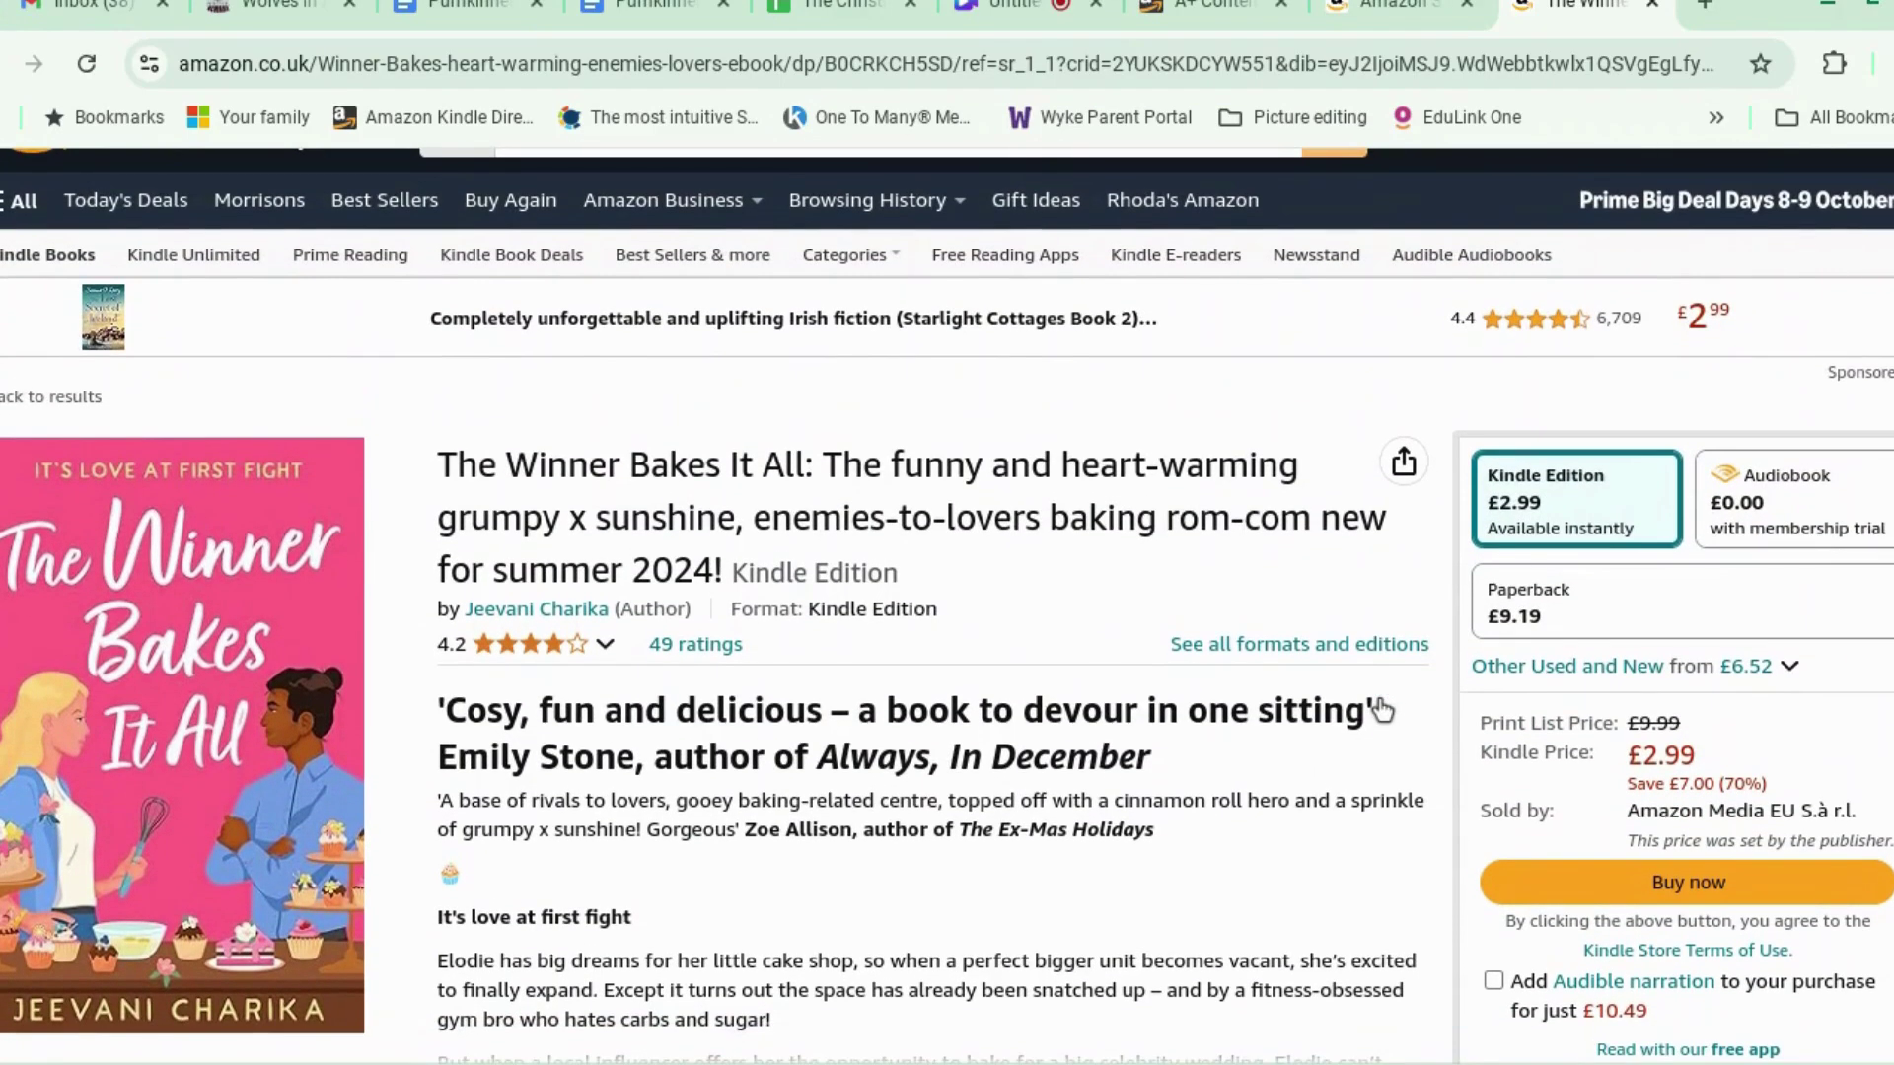
pyautogui.scroll(-1, 1381, 708)
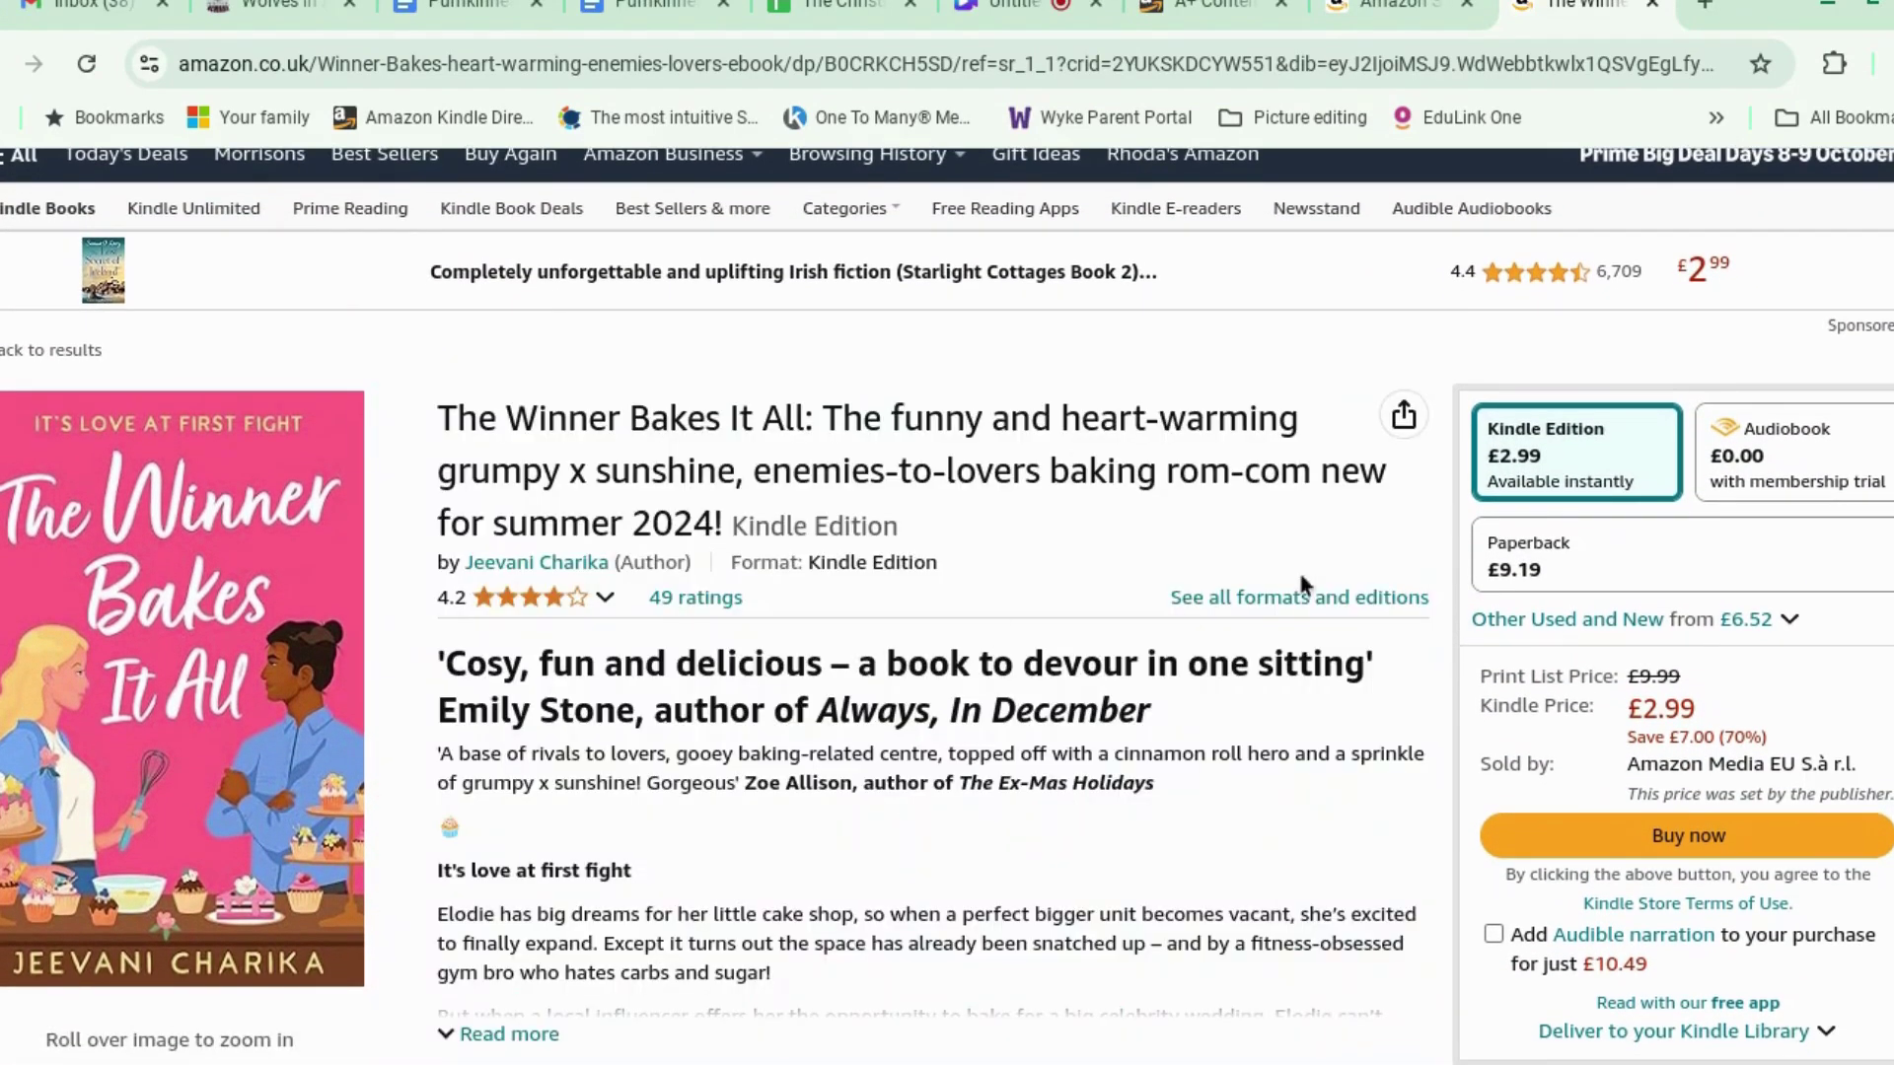
pyautogui.click(1652, 10)
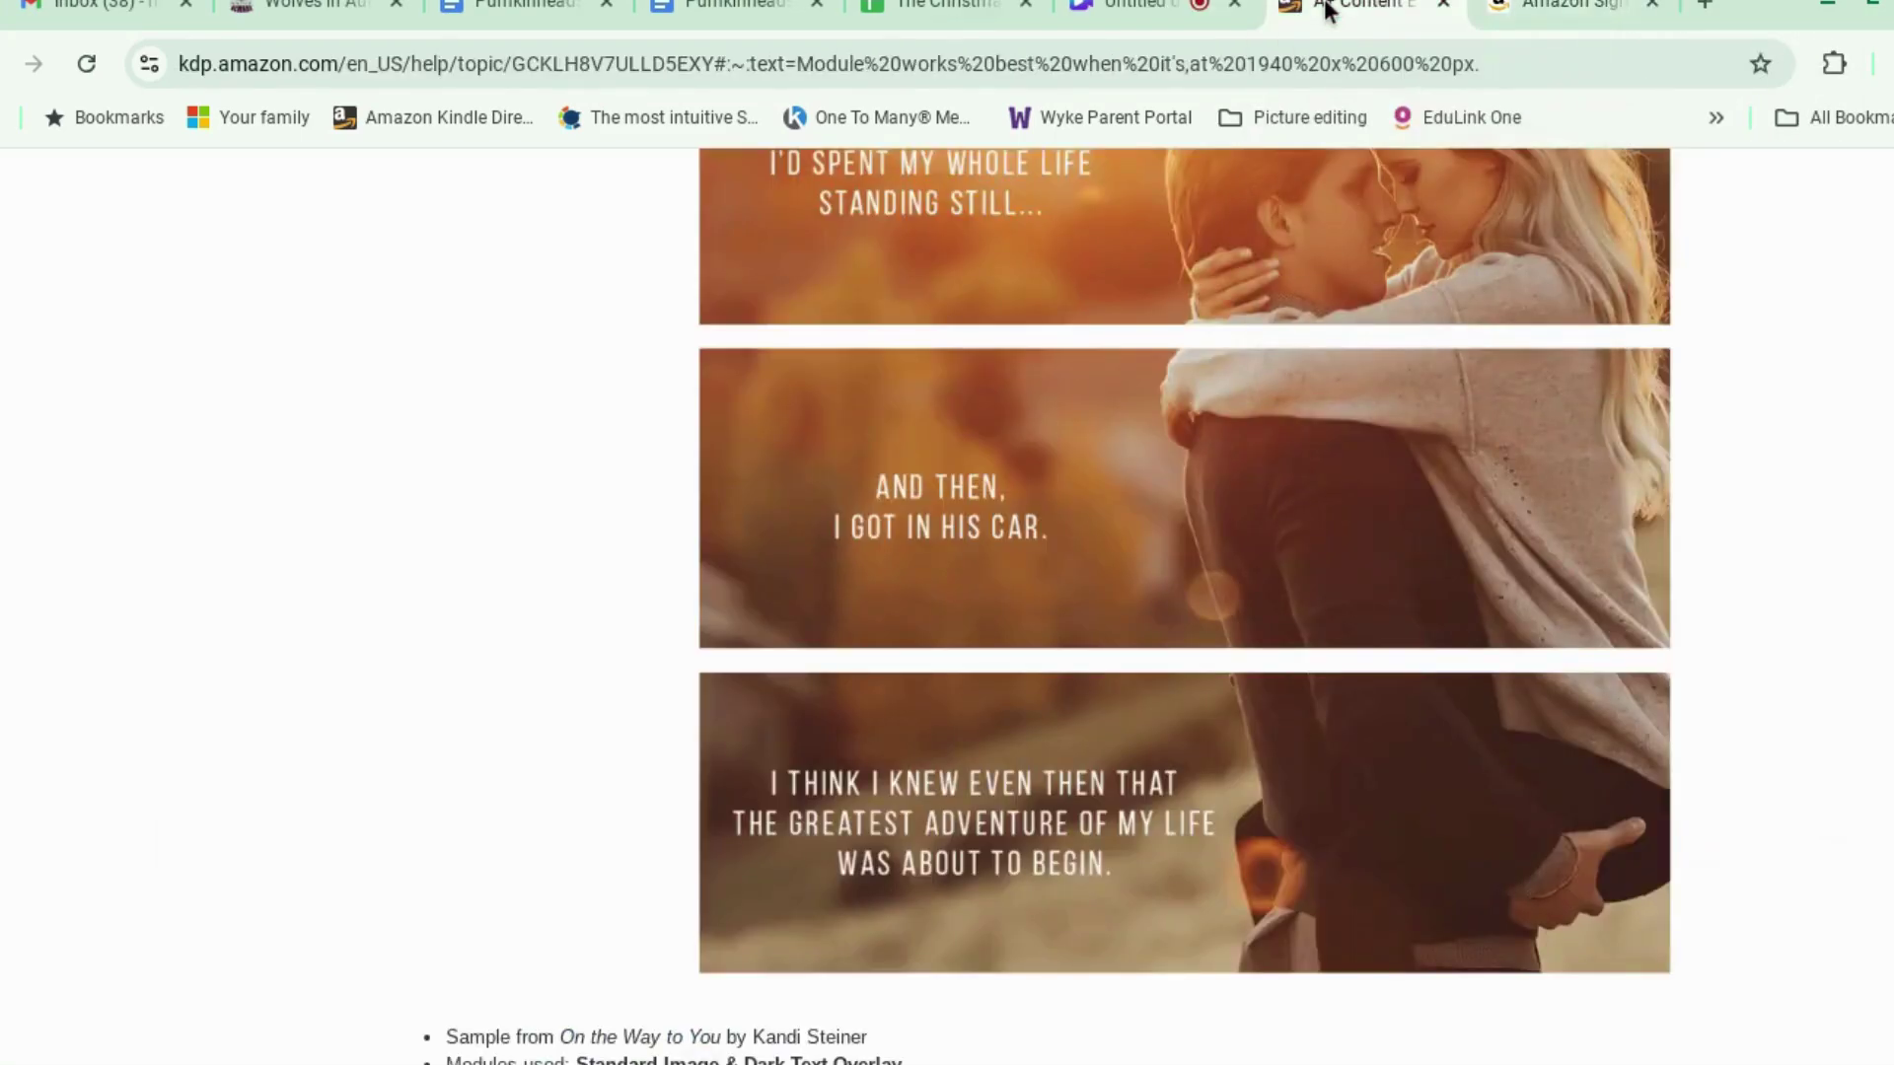
pyautogui.scroll(20, 730, 592)
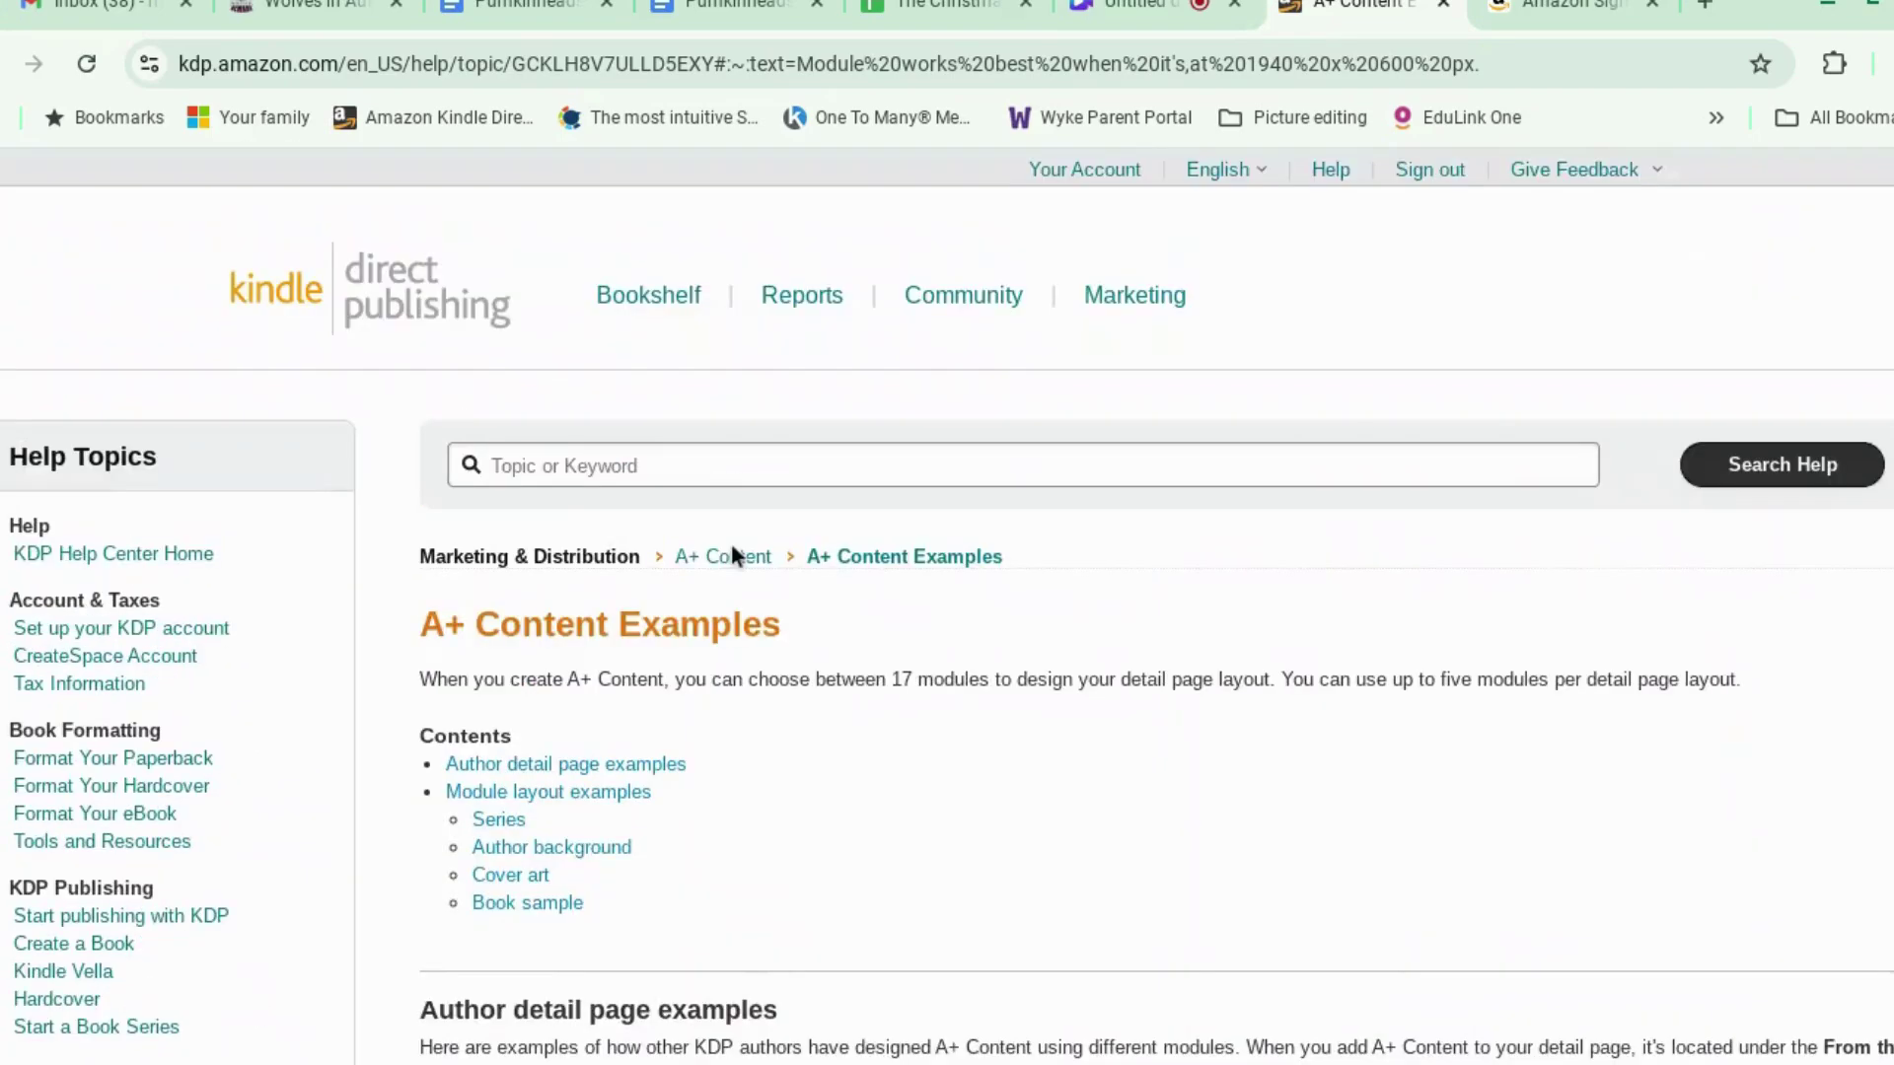
pyautogui.click(1653, 7)
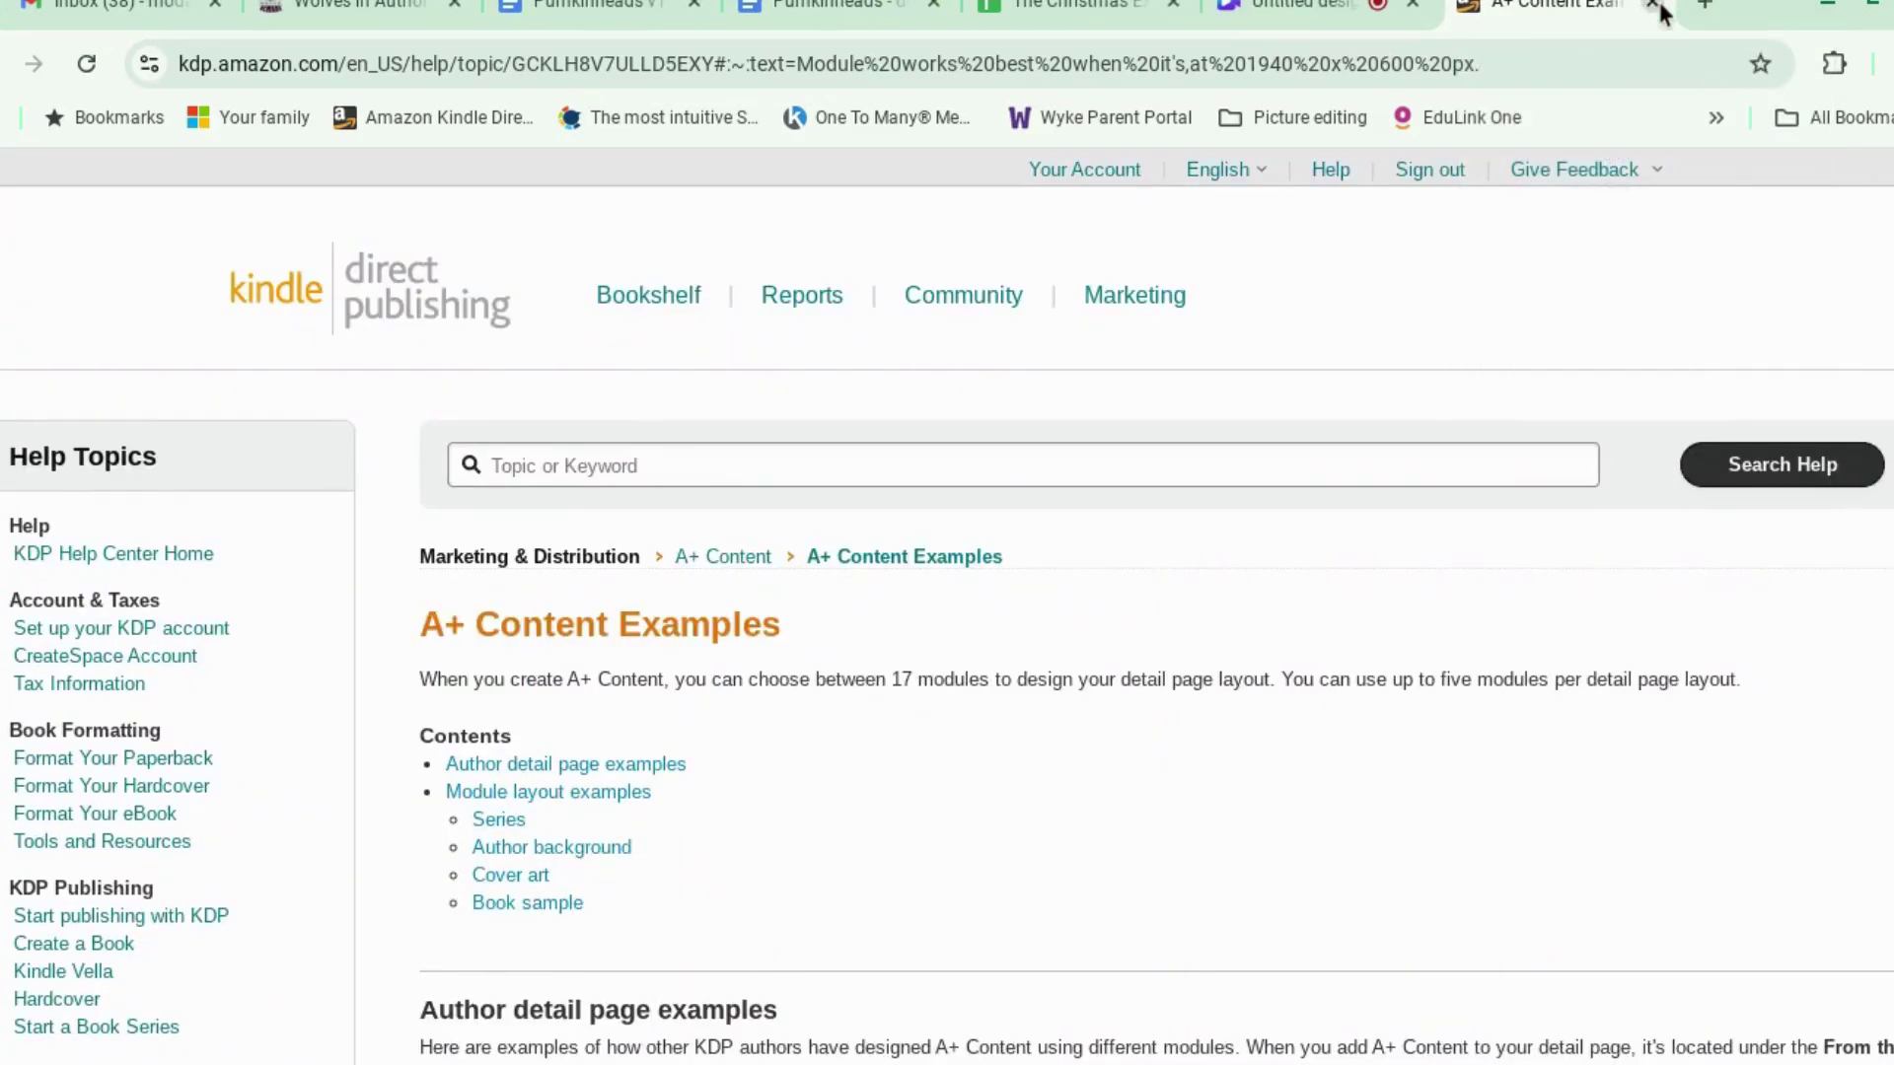
# In a new tab, open KDP's Marketing page and choose Amazon.co.uk for A+ Content.
pyautogui.click(1724, 18)
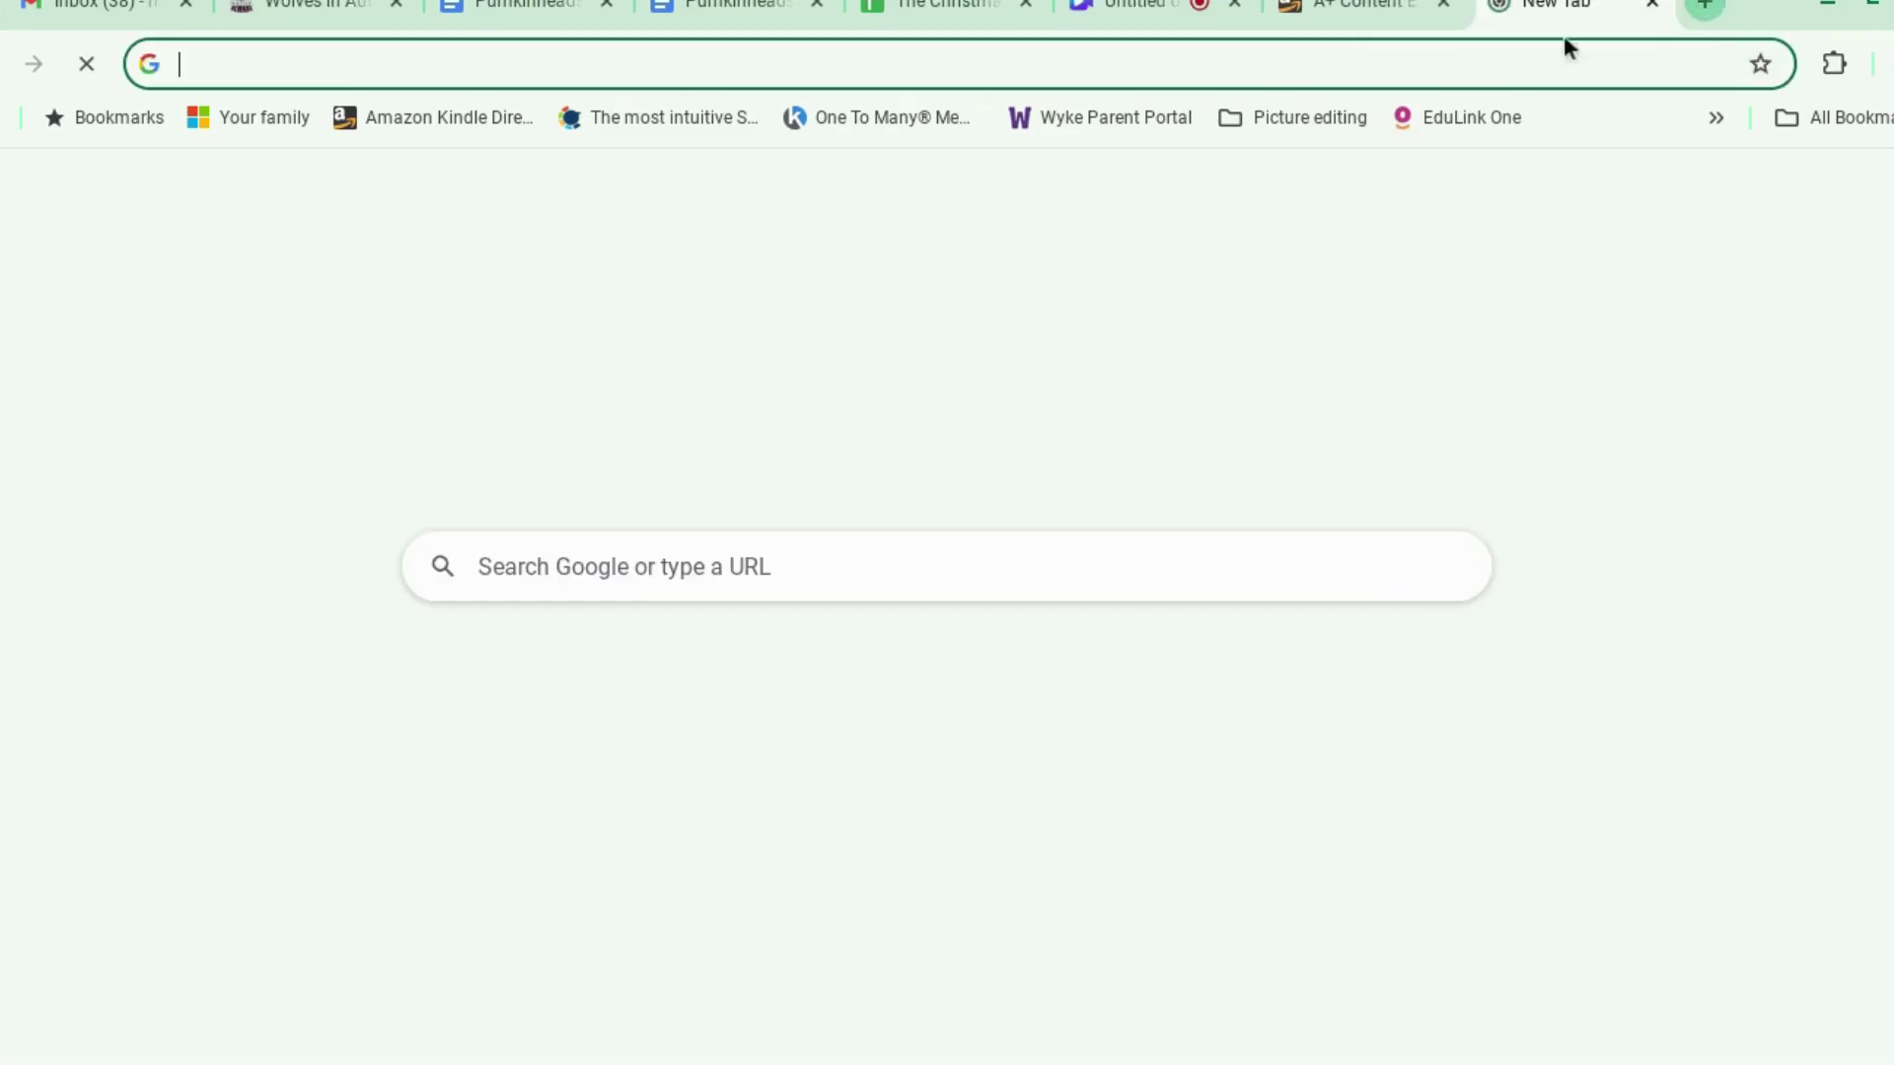
pyautogui.click(367, 114)
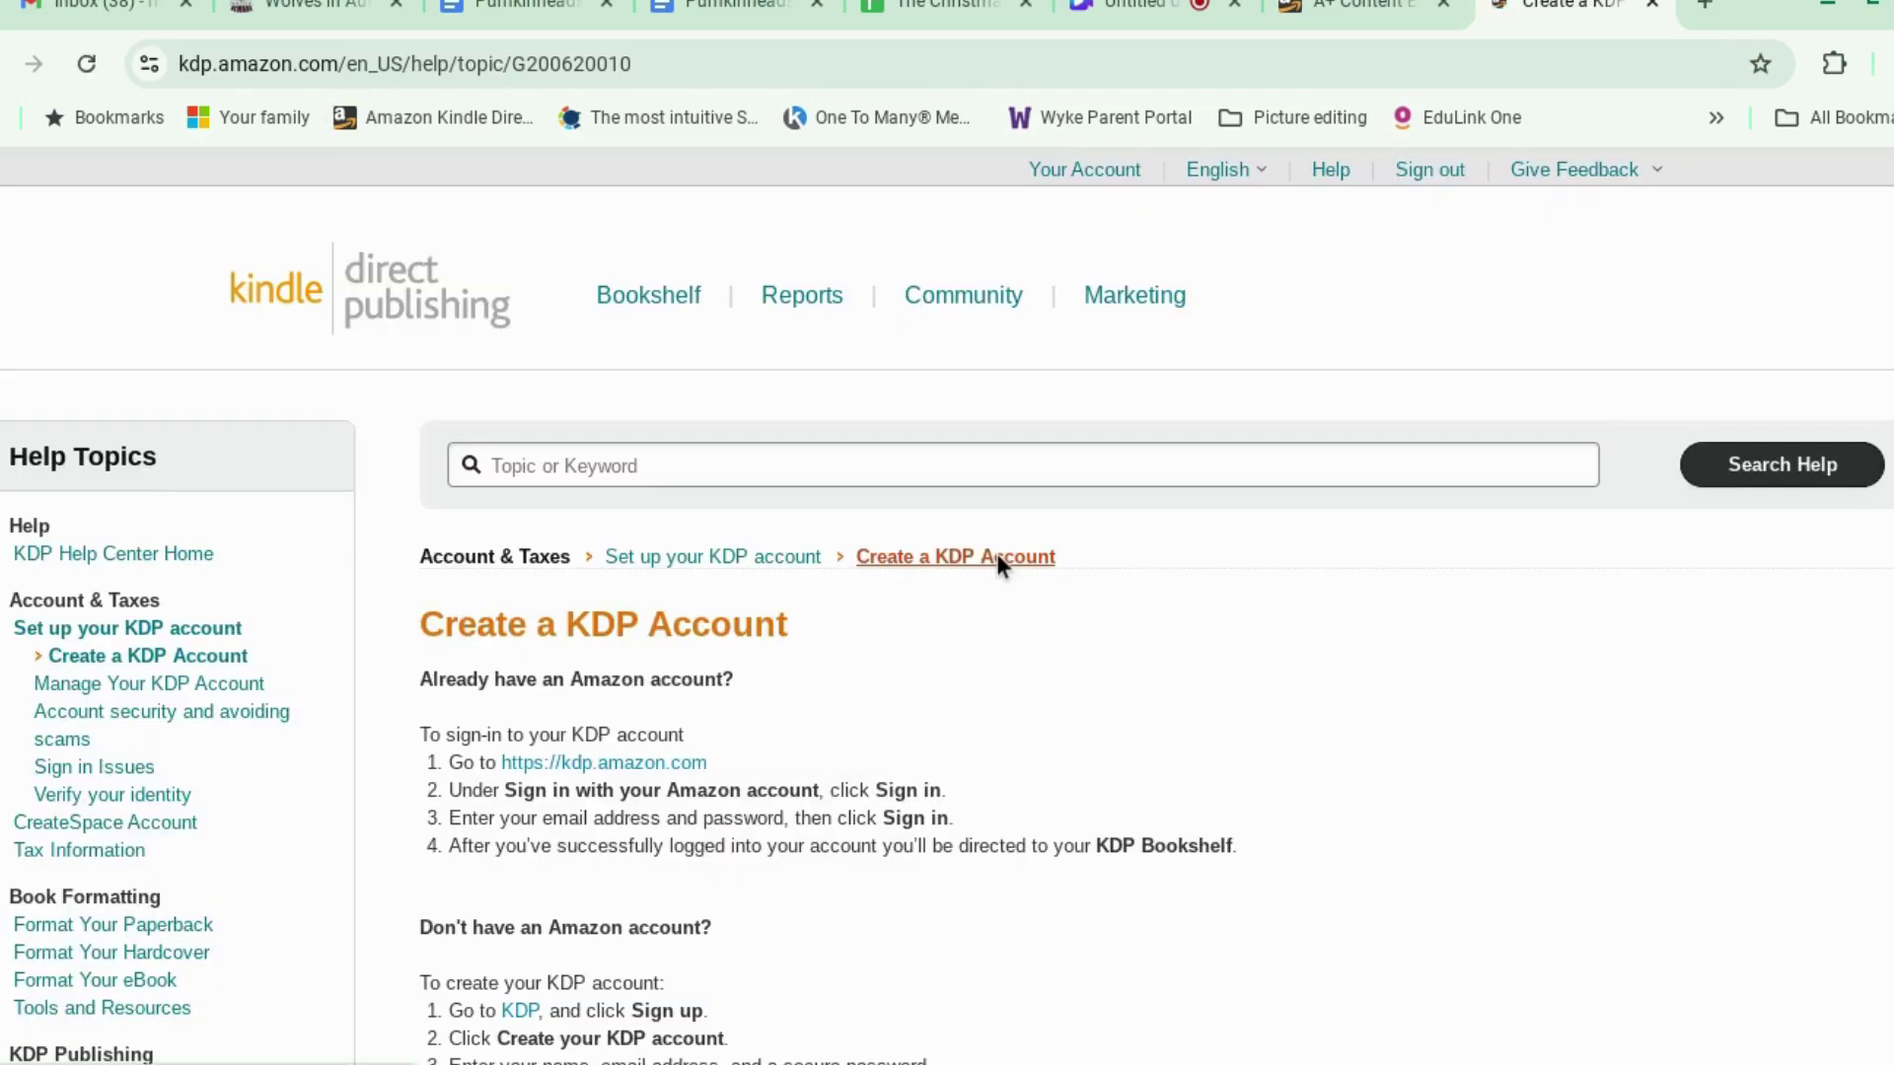
pyautogui.click(1159, 301)
pyautogui.scroll(-5, 1163, 304)
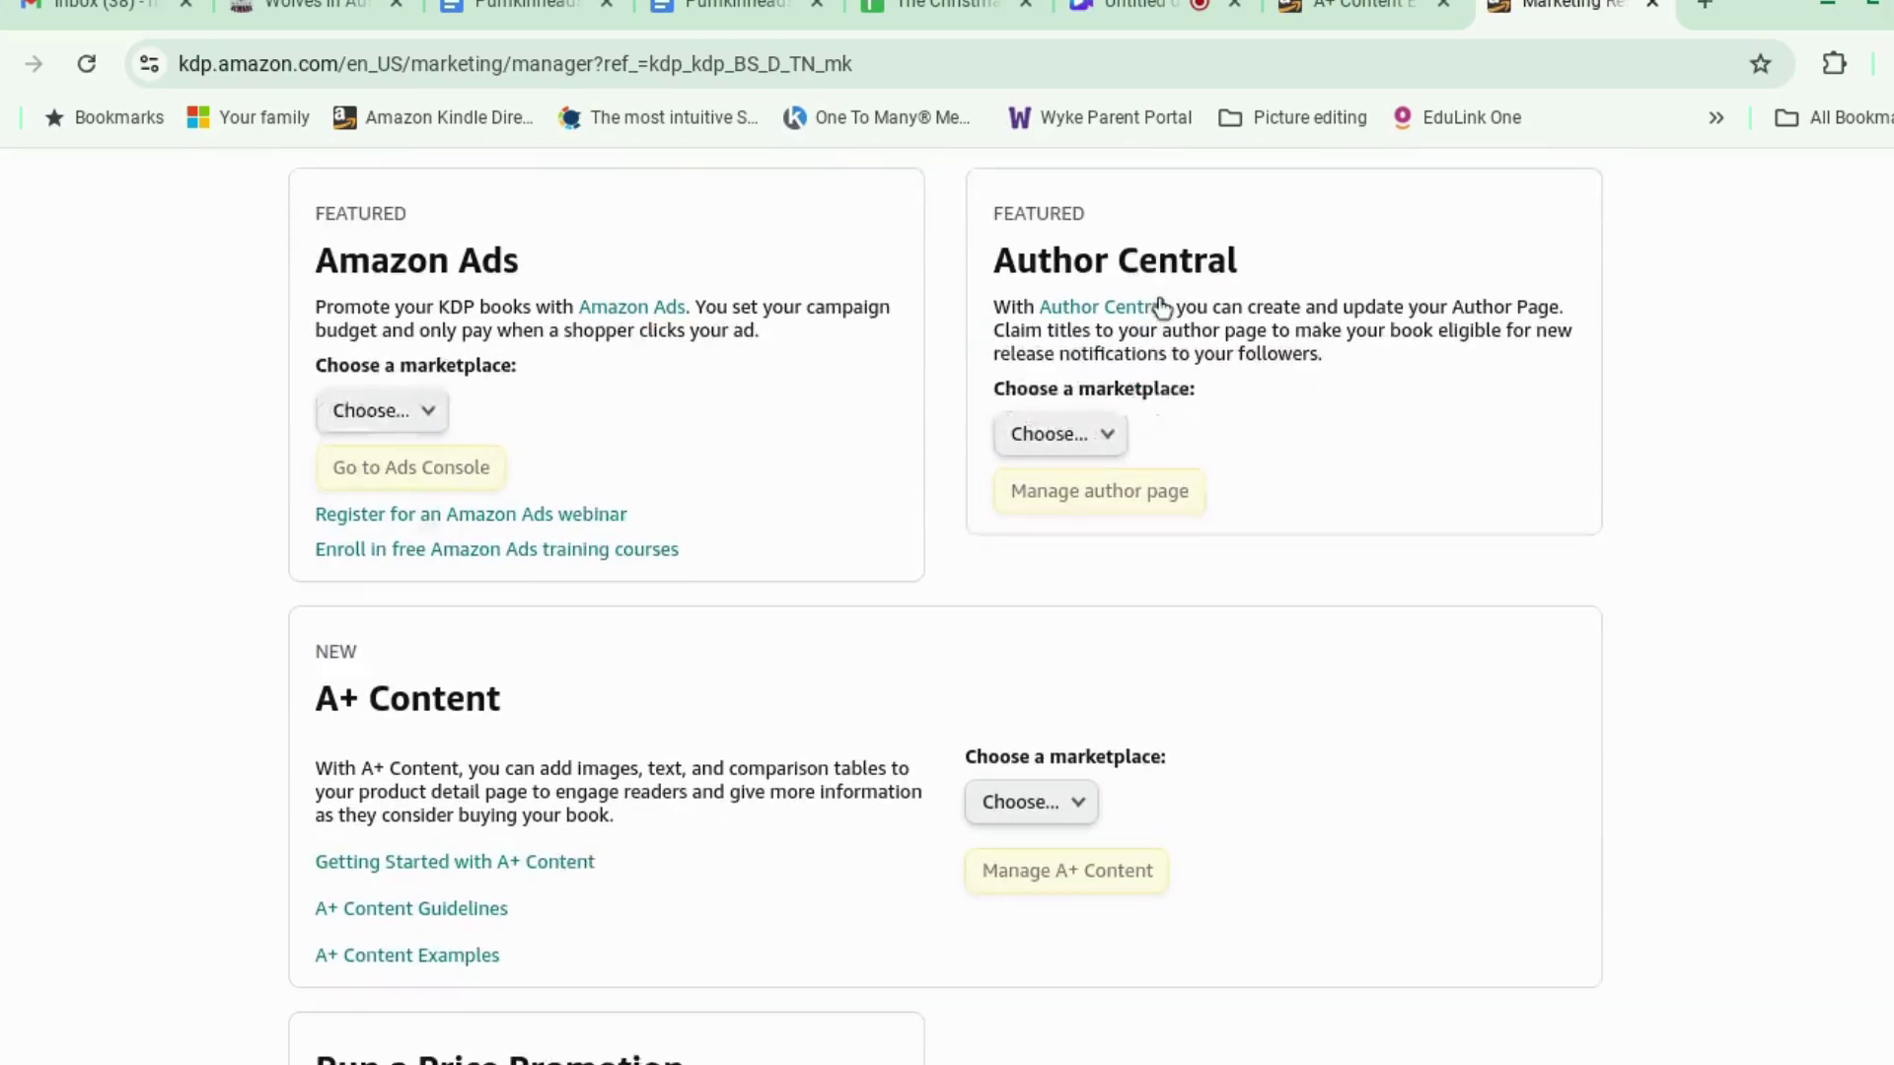
pyautogui.scroll(-3, 1162, 306)
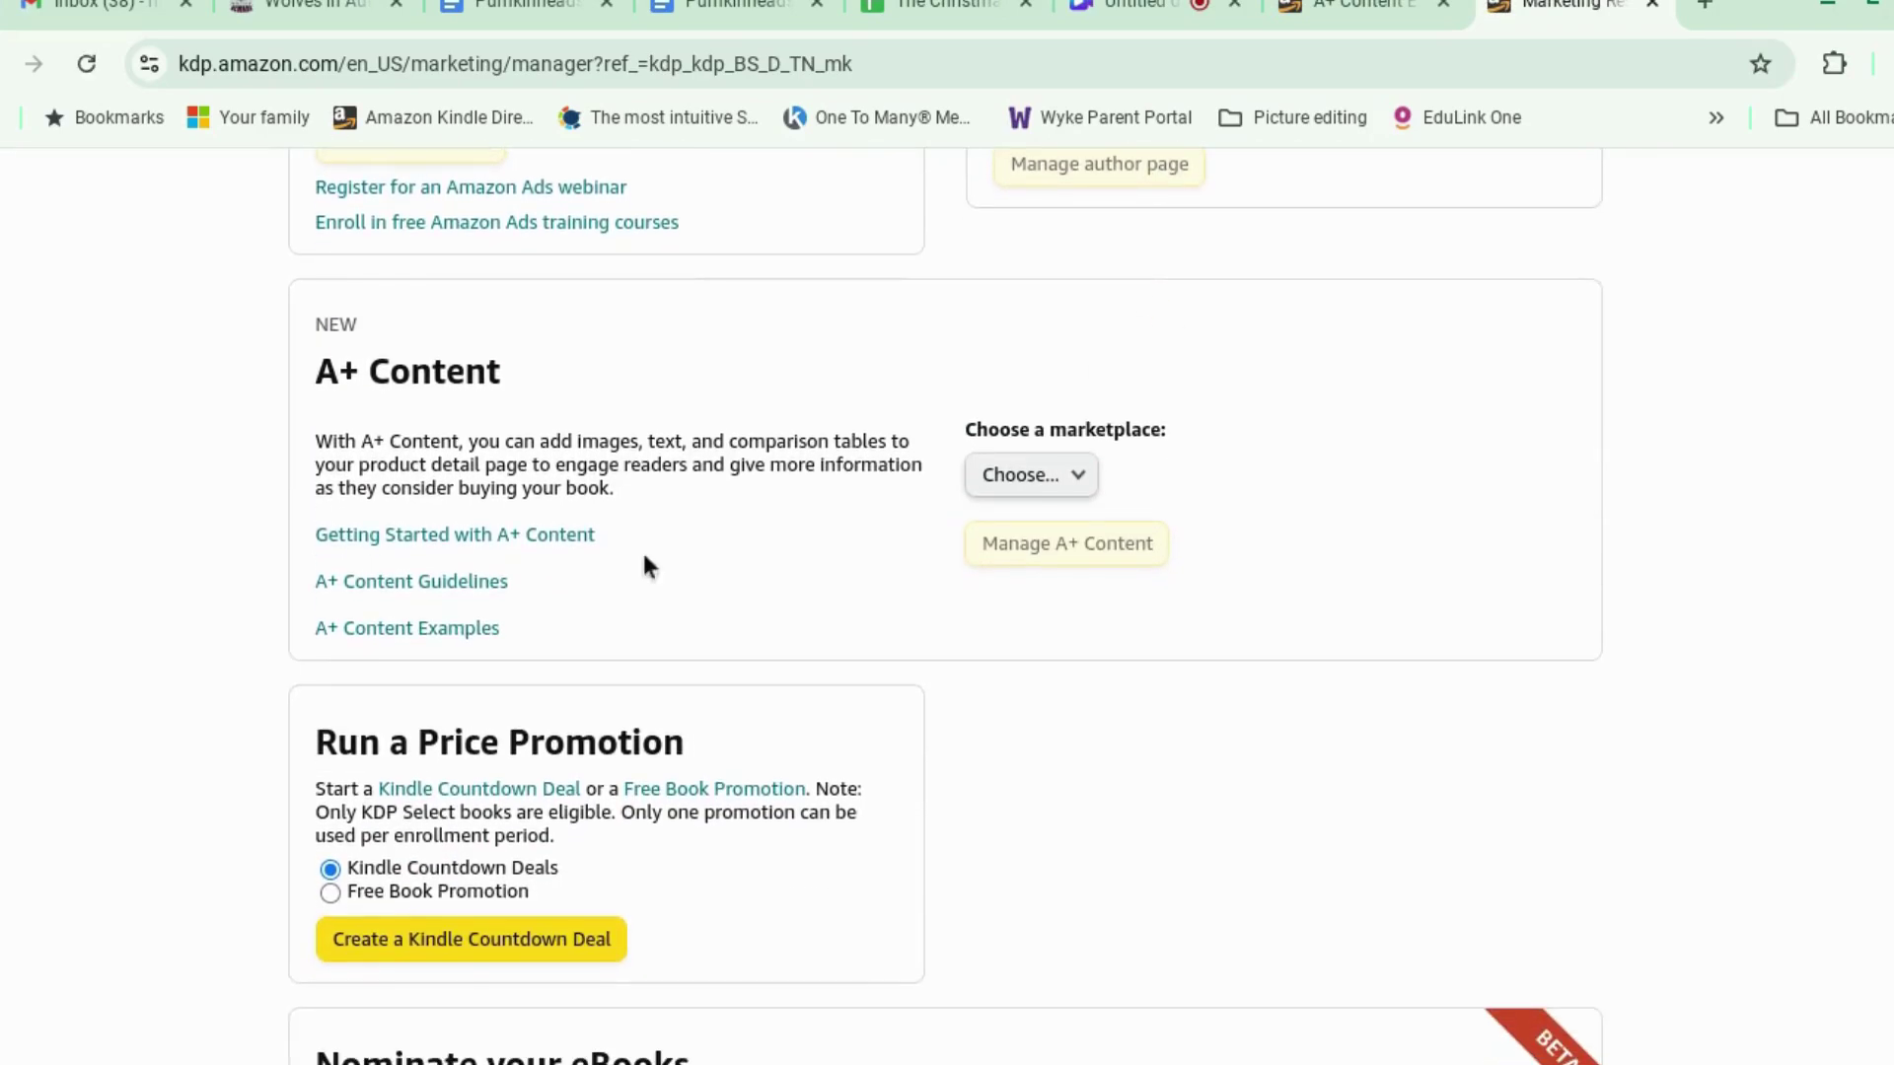
pyautogui.click(1078, 485)
pyautogui.click(1063, 513)
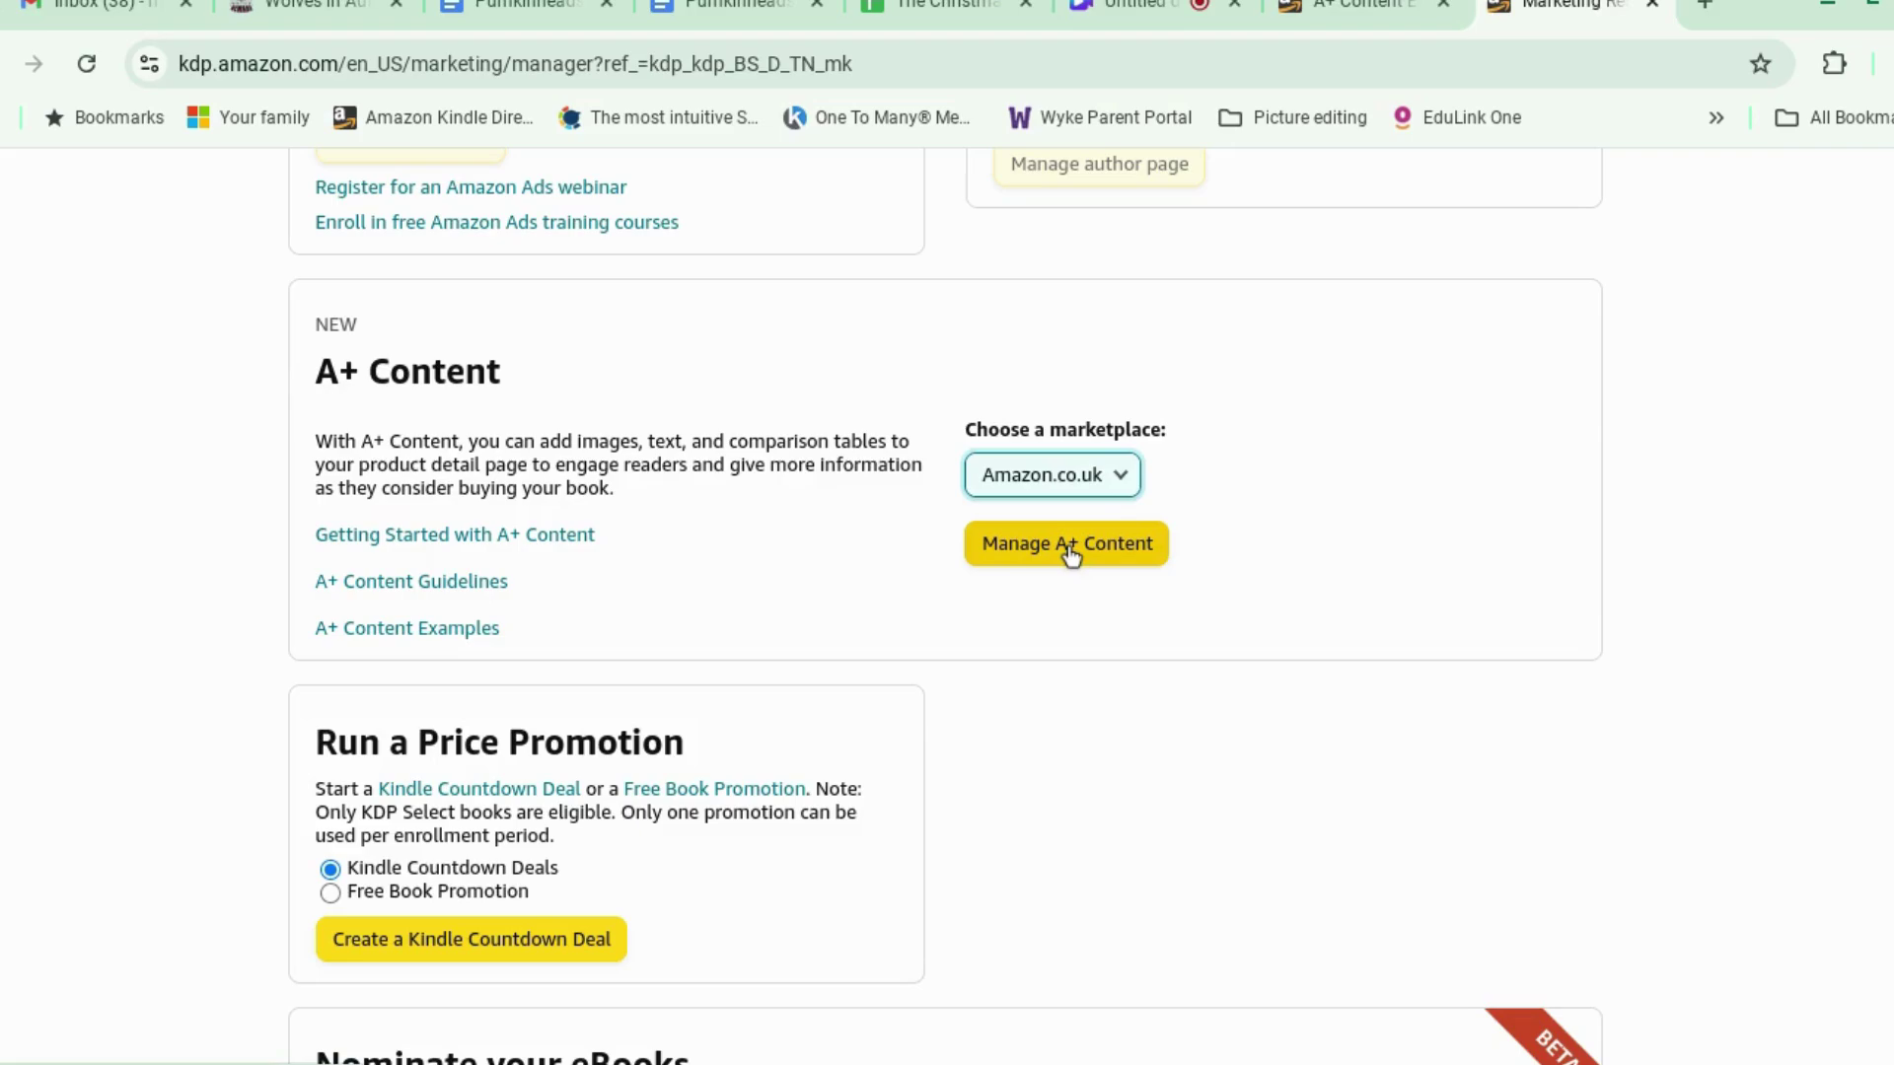
# Choose Manage A+ Content and sign in with the saved password to reach the empty UK manager.
pyautogui.click(1071, 553)
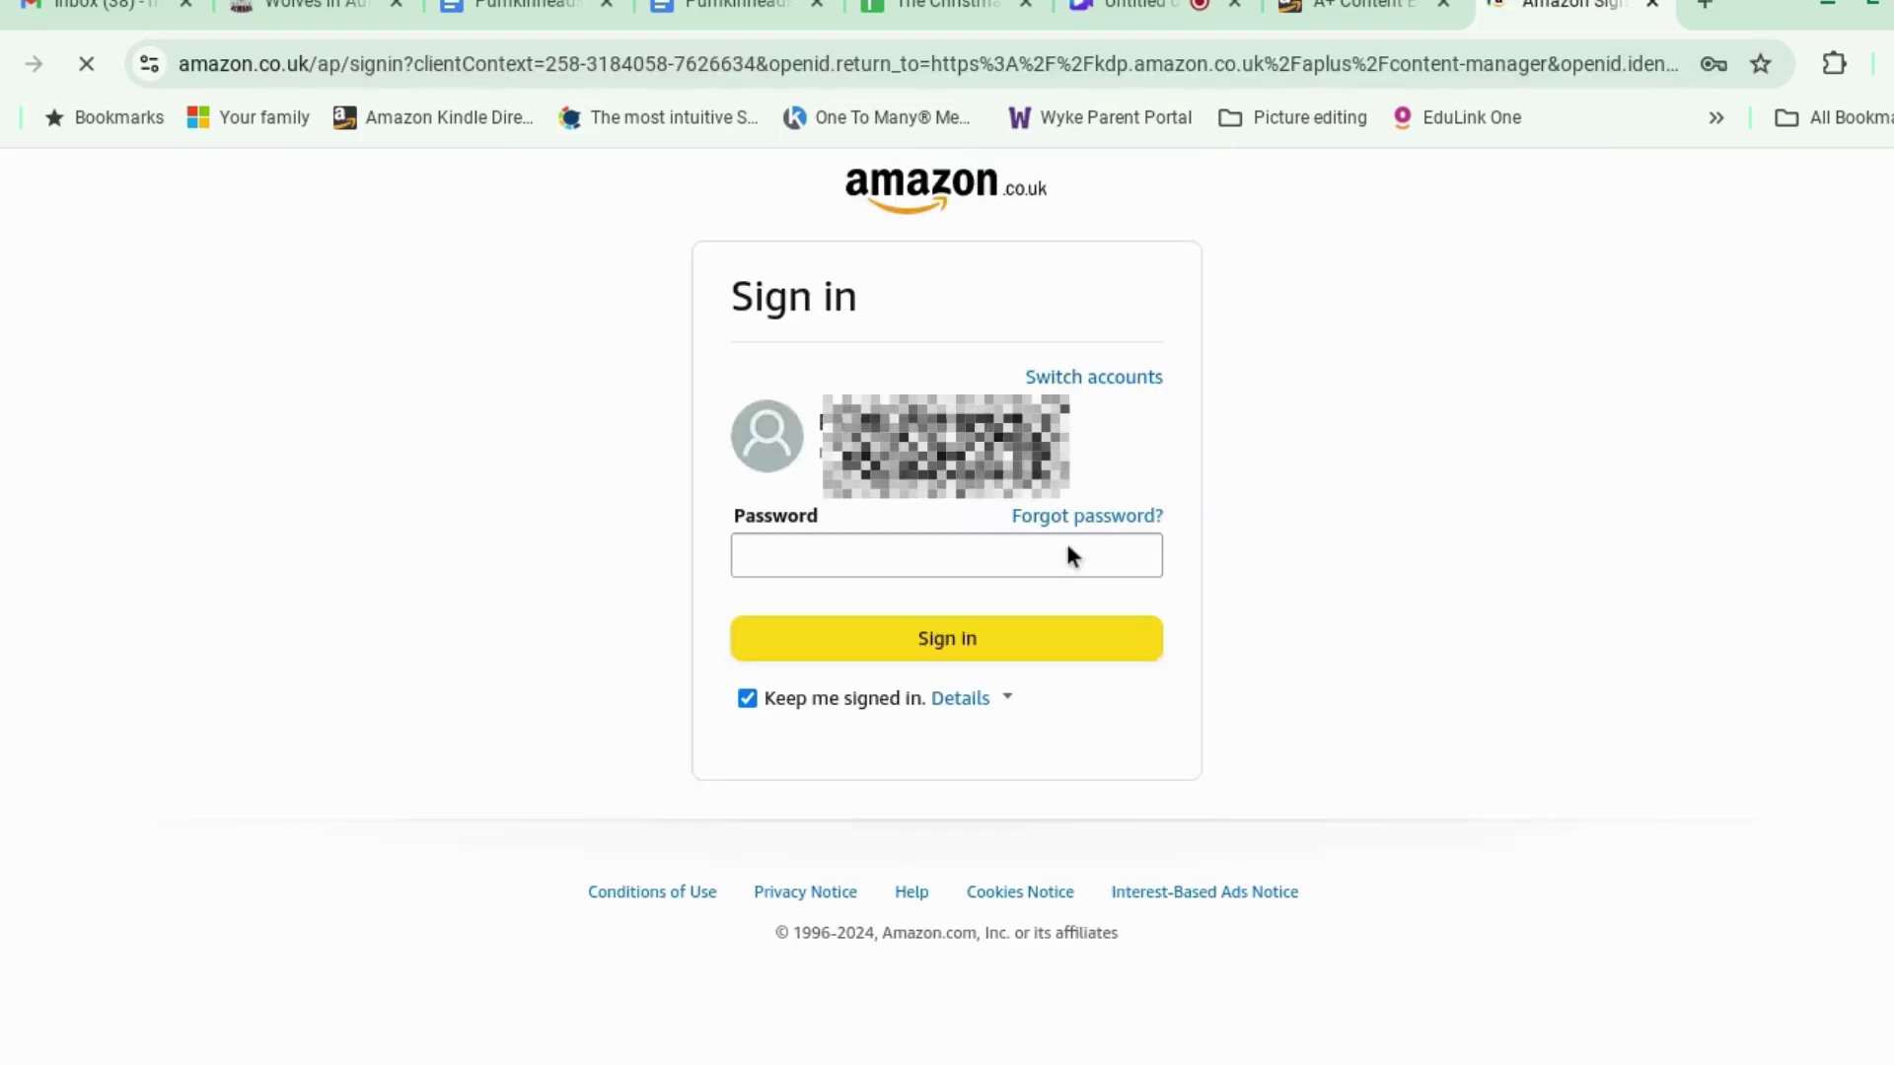
pyautogui.click(1065, 554)
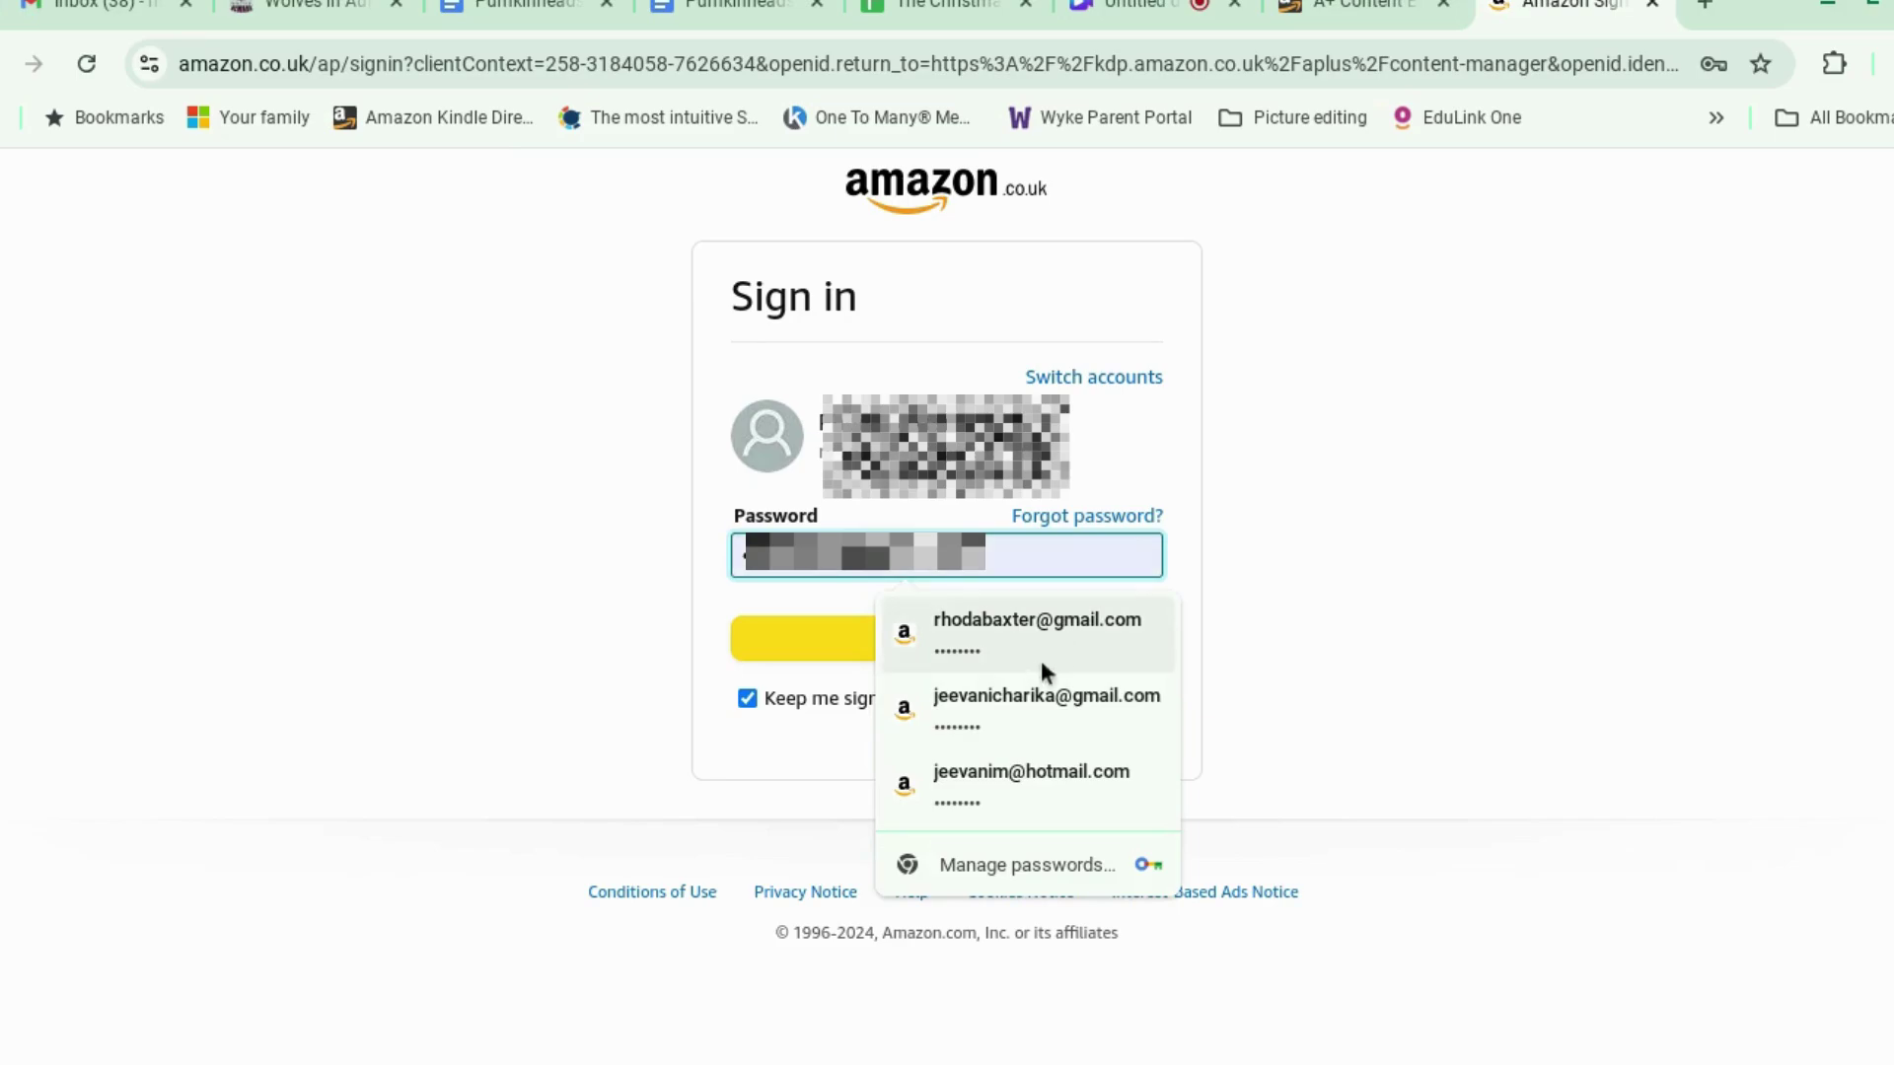
pyautogui.click(1056, 631)
pyautogui.click(989, 647)
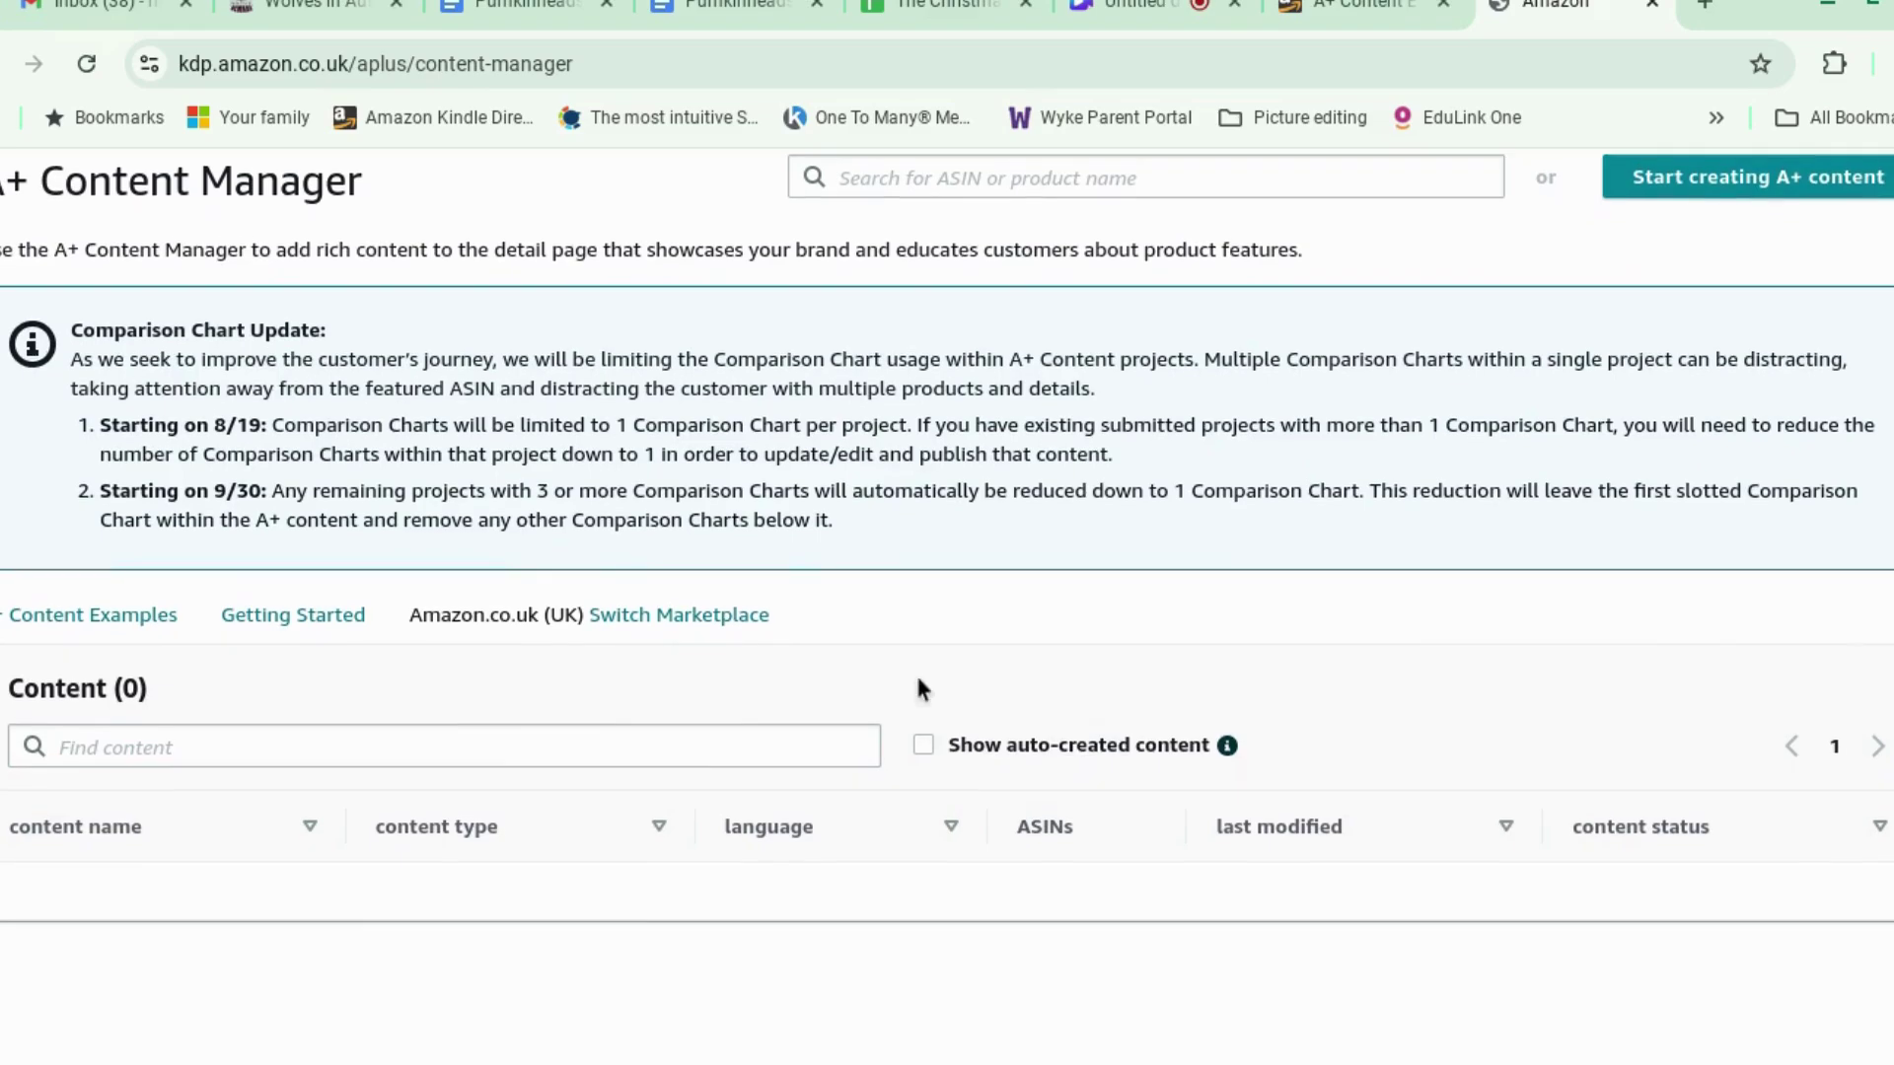
pyautogui.scroll(-3, 917, 688)
pyautogui.scroll(2, 917, 687)
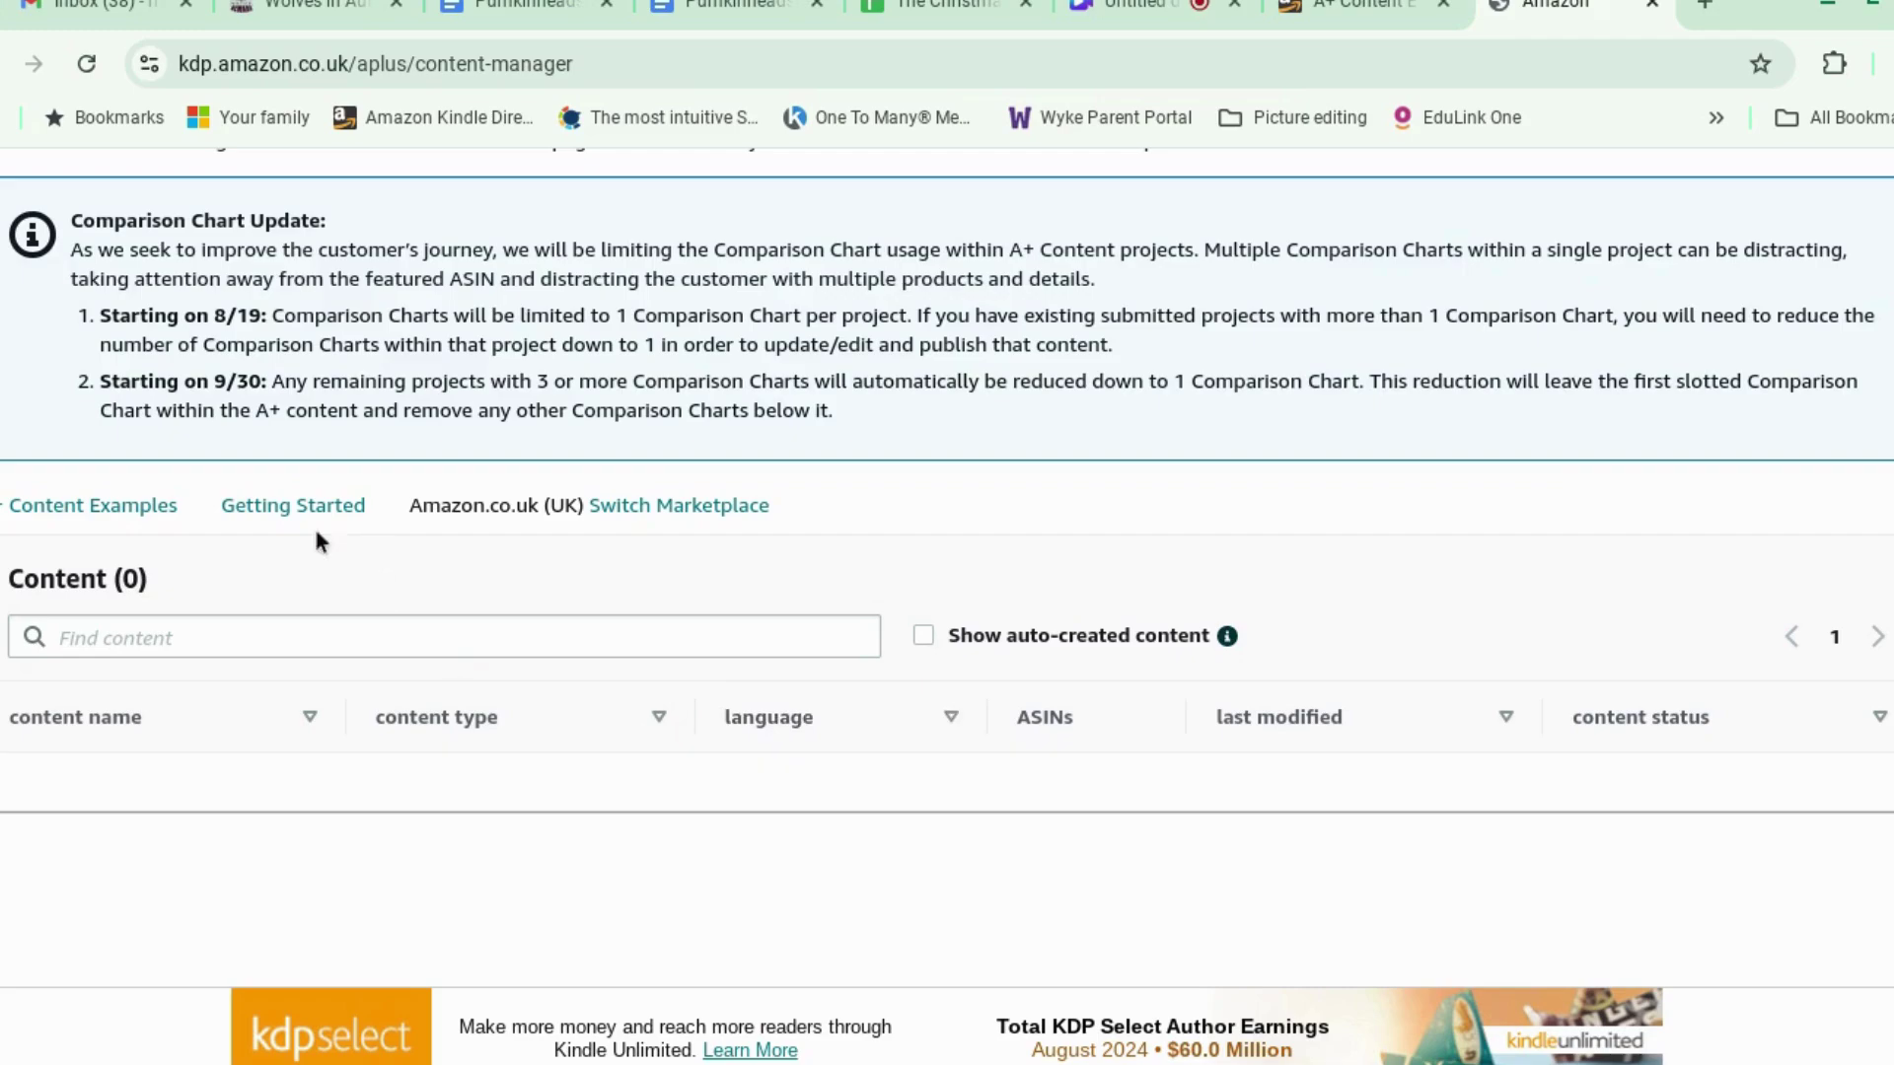
pyautogui.click(136, 507)
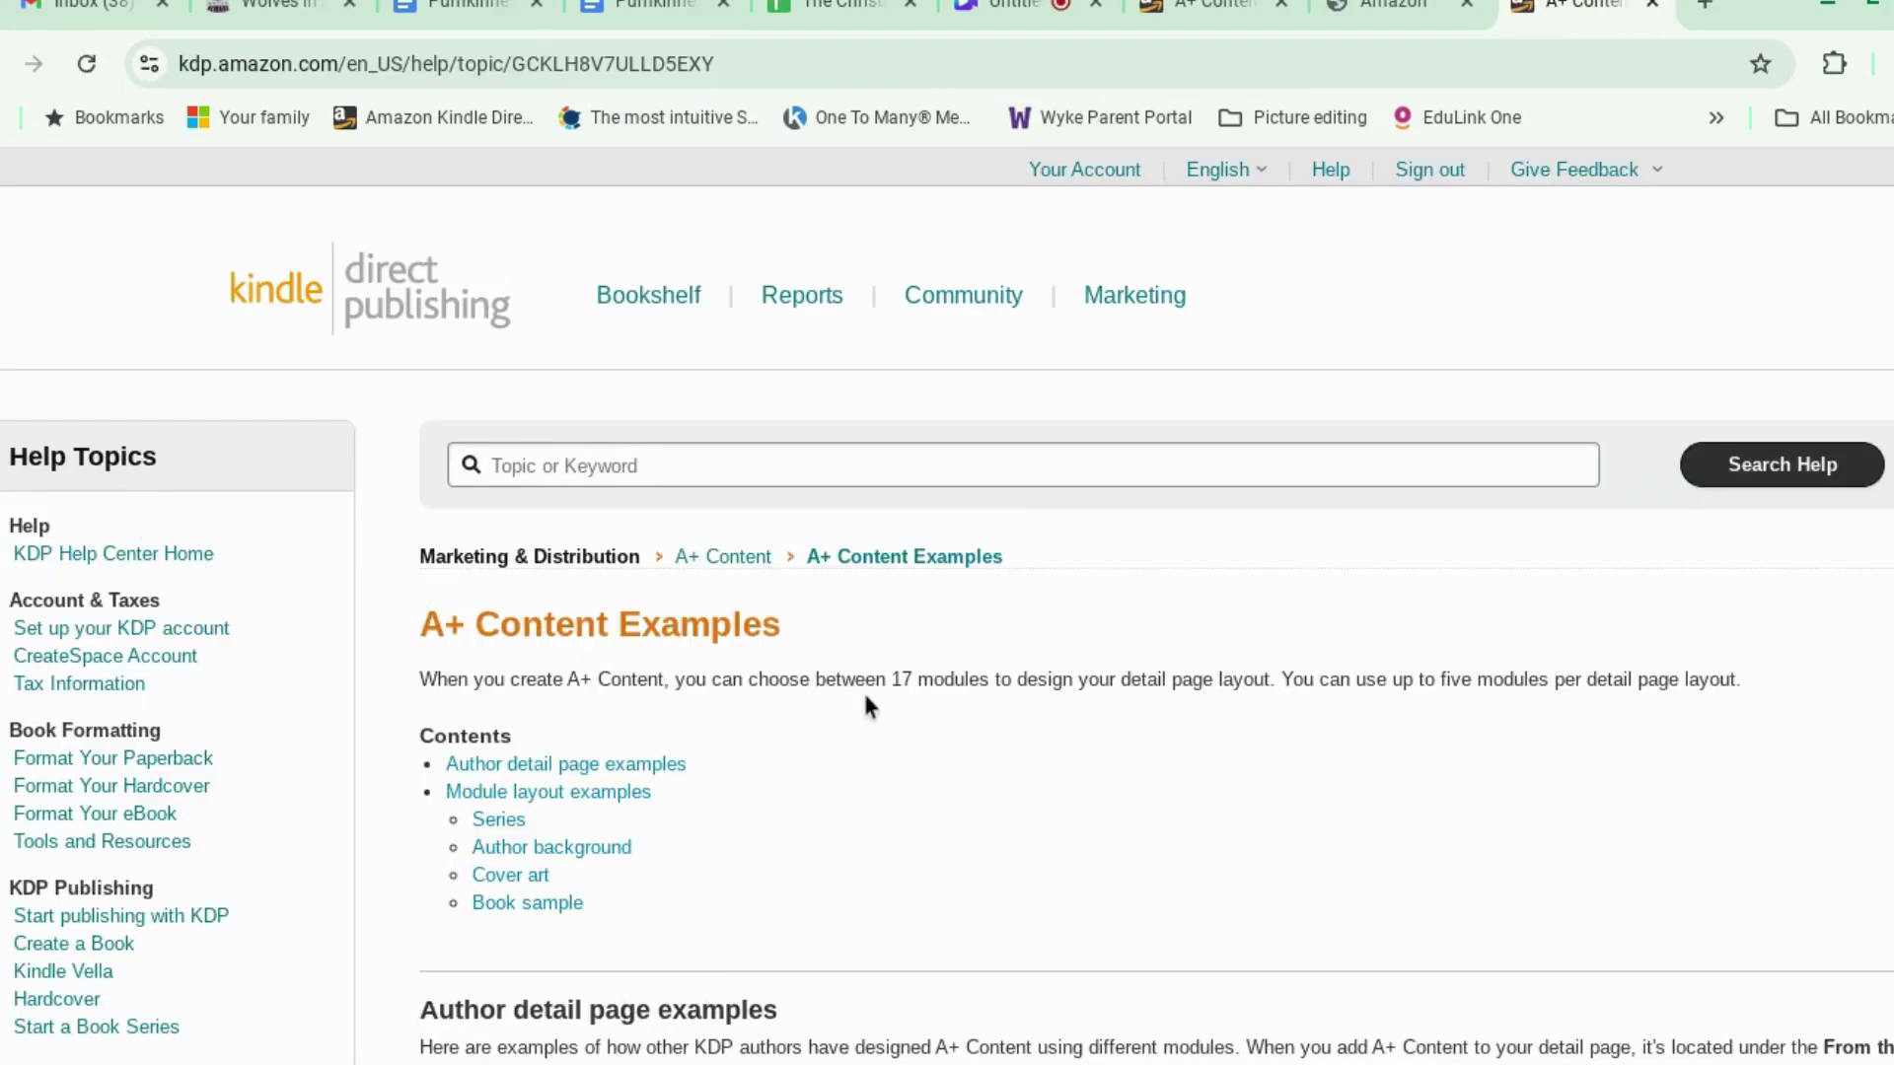
pyautogui.scroll(-6, 862, 690)
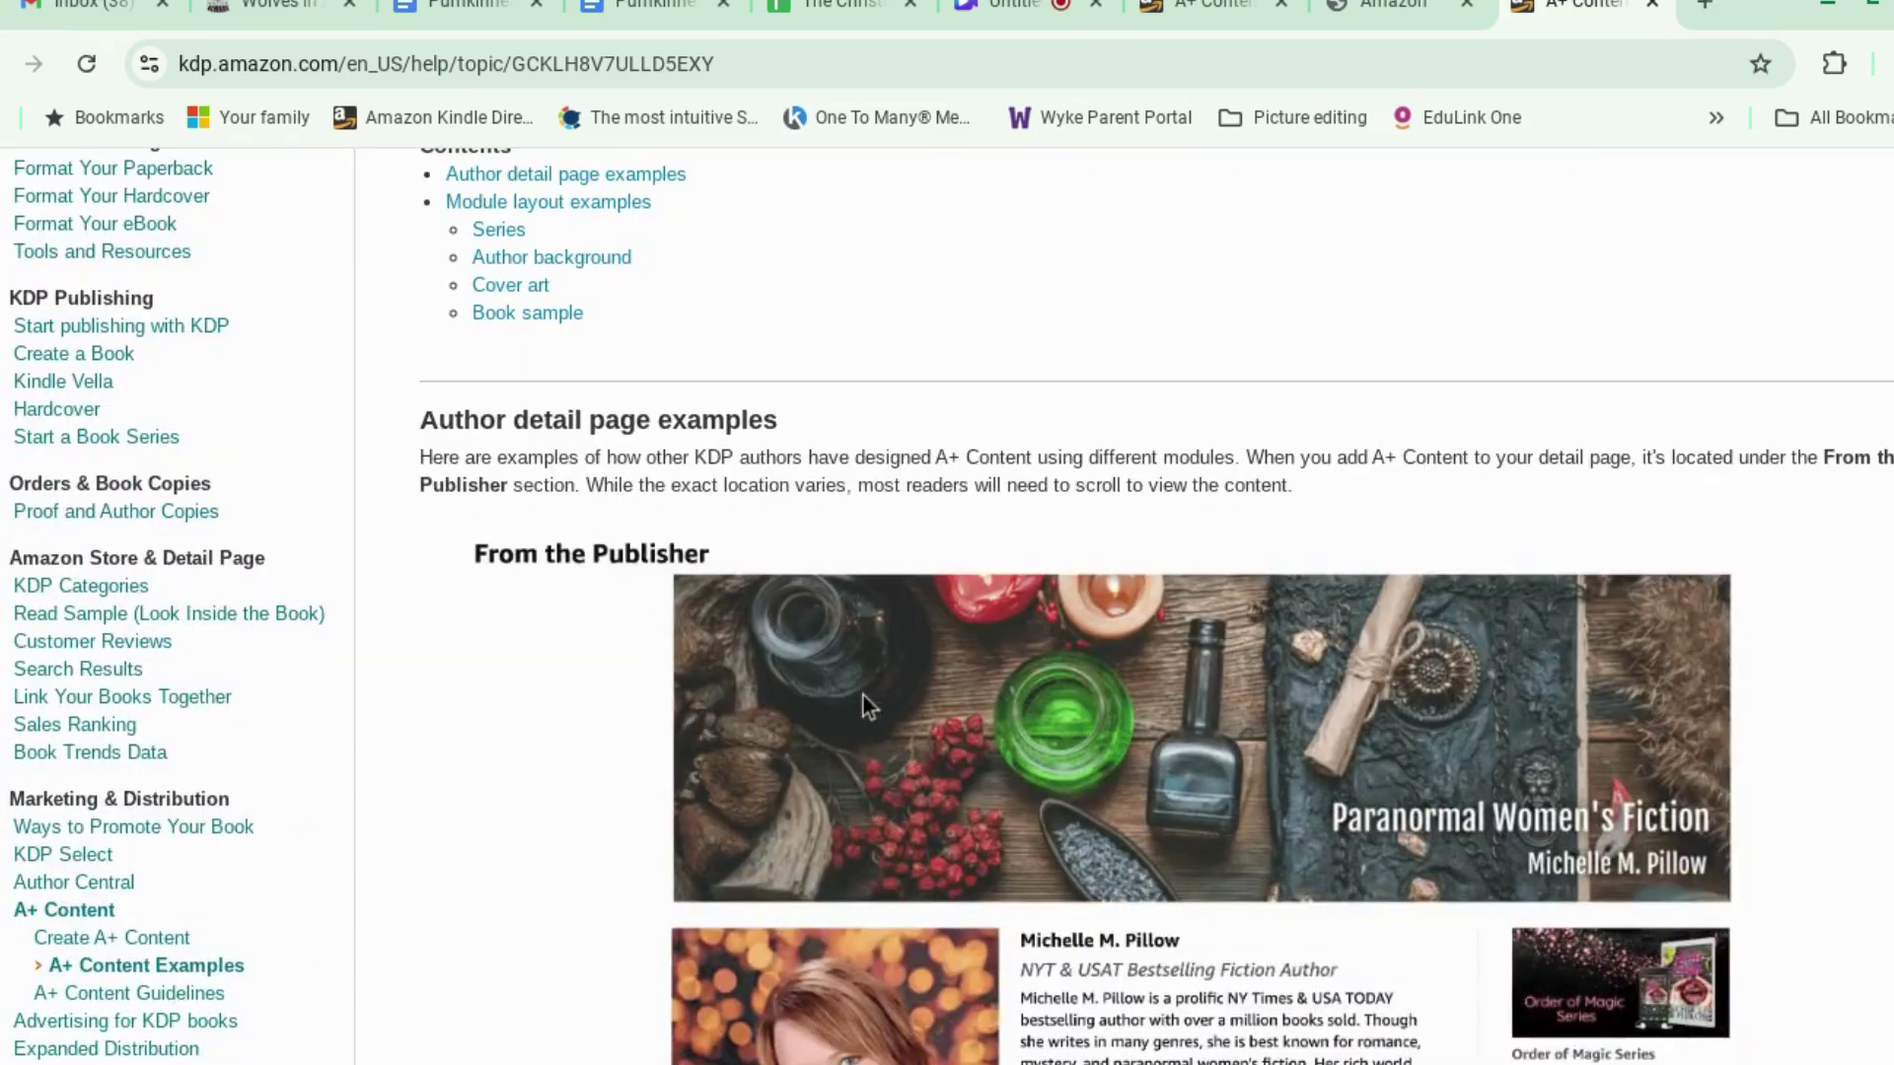
pyautogui.scroll(-13, 862, 695)
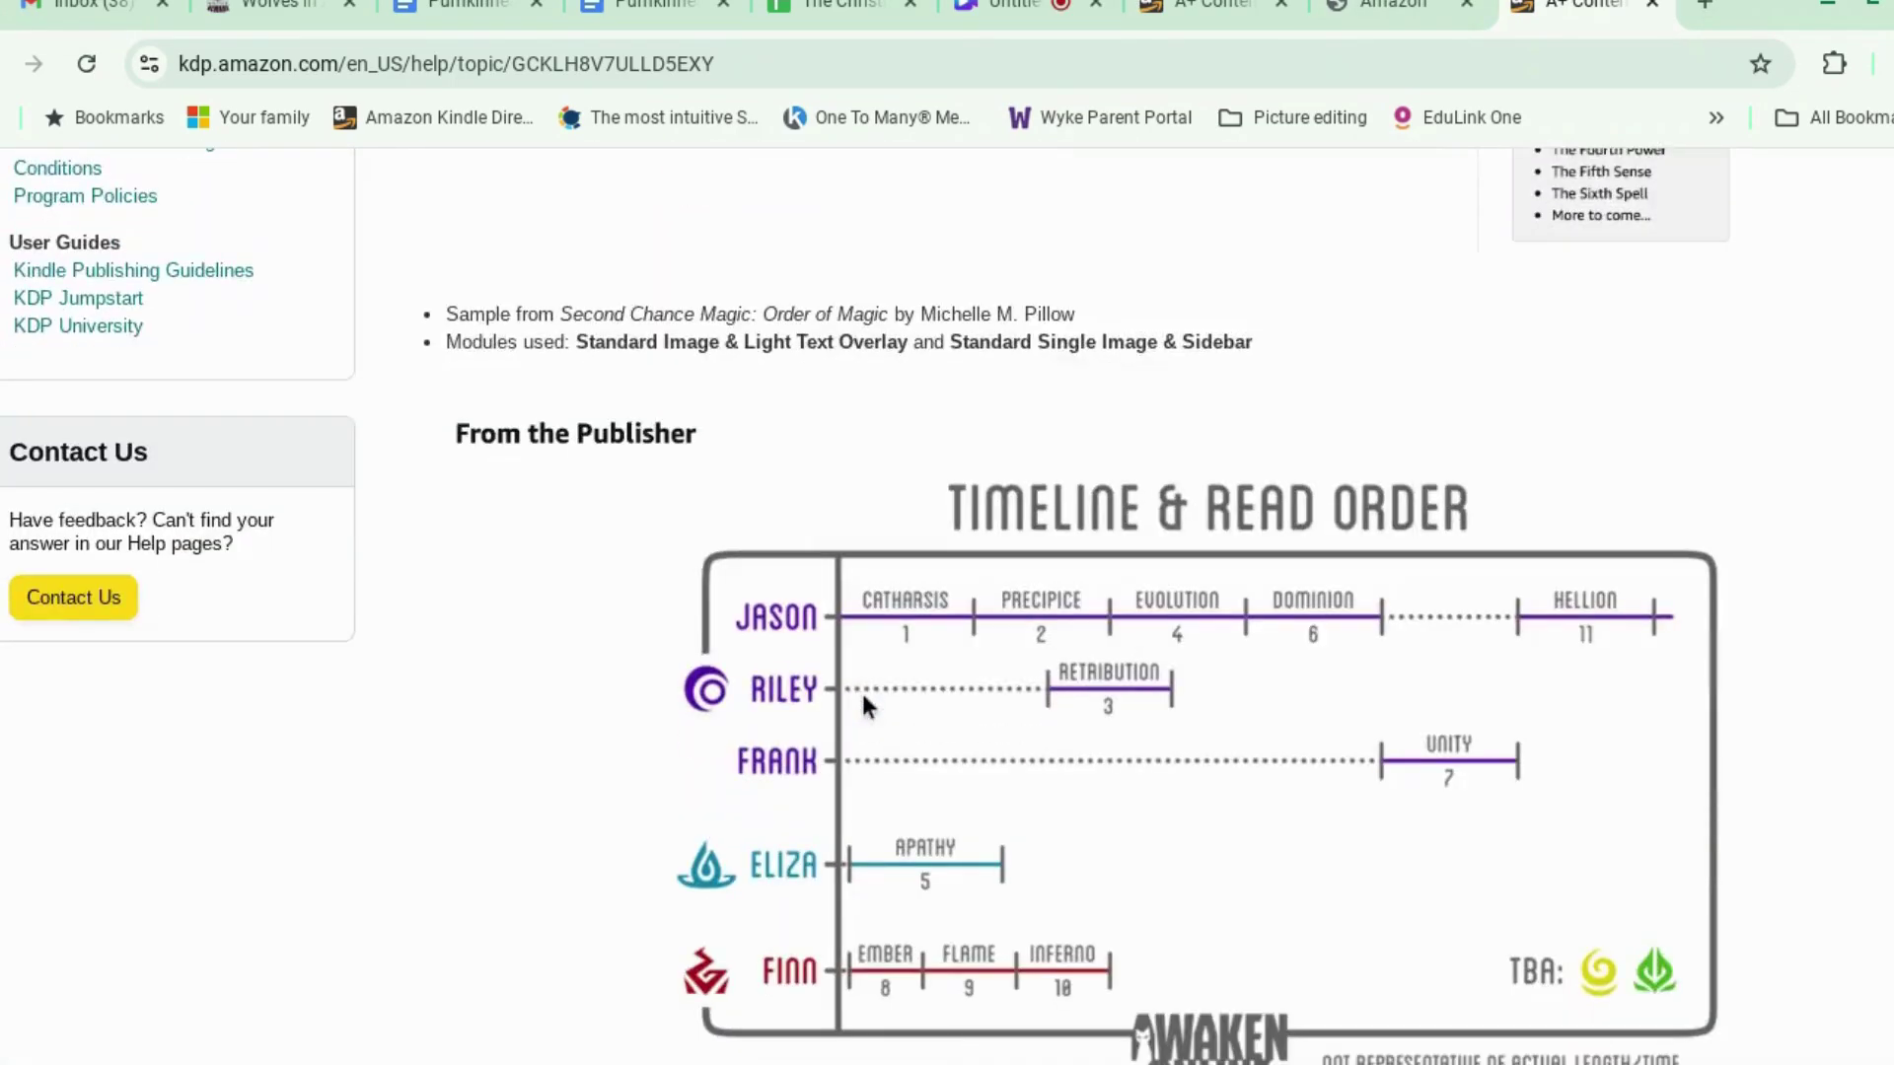
pyautogui.scroll(-7, 861, 690)
pyautogui.scroll(20, 862, 695)
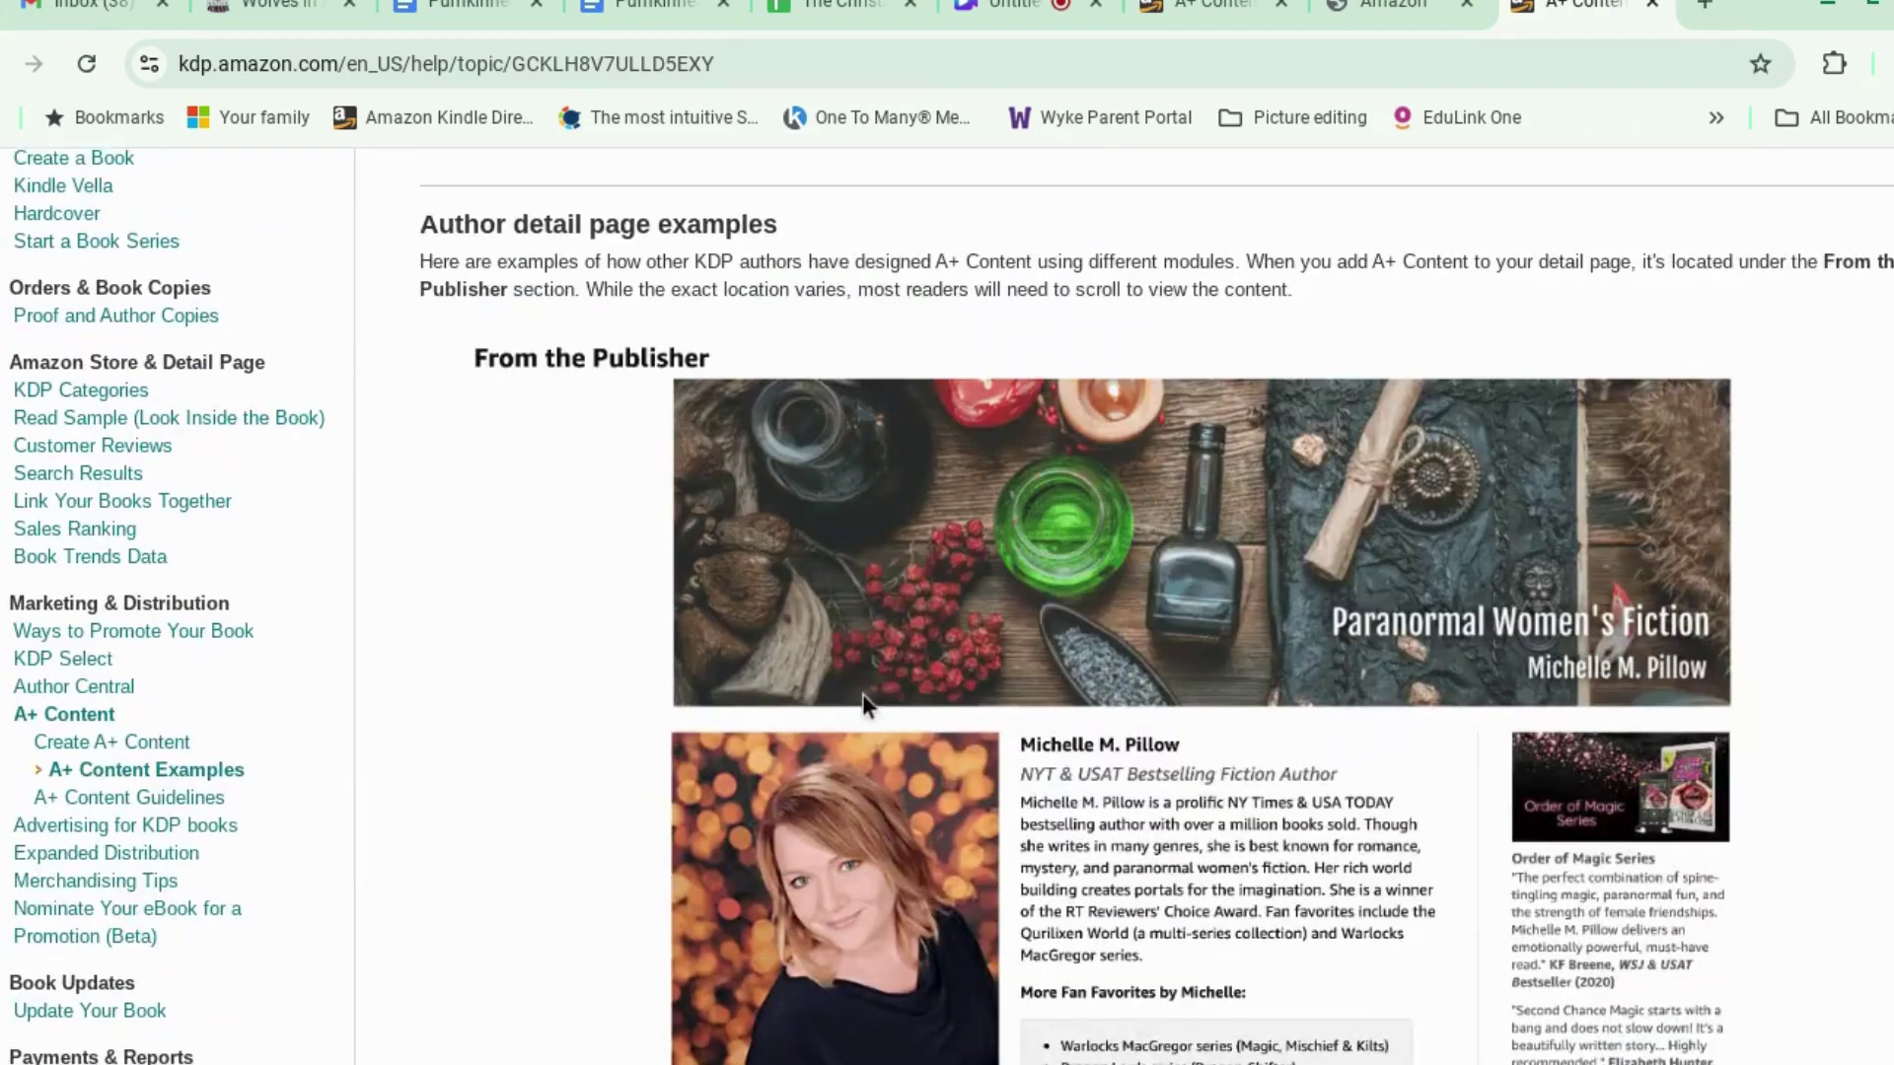
pyautogui.scroll(-4, 862, 695)
pyautogui.scroll(7, 1319, 434)
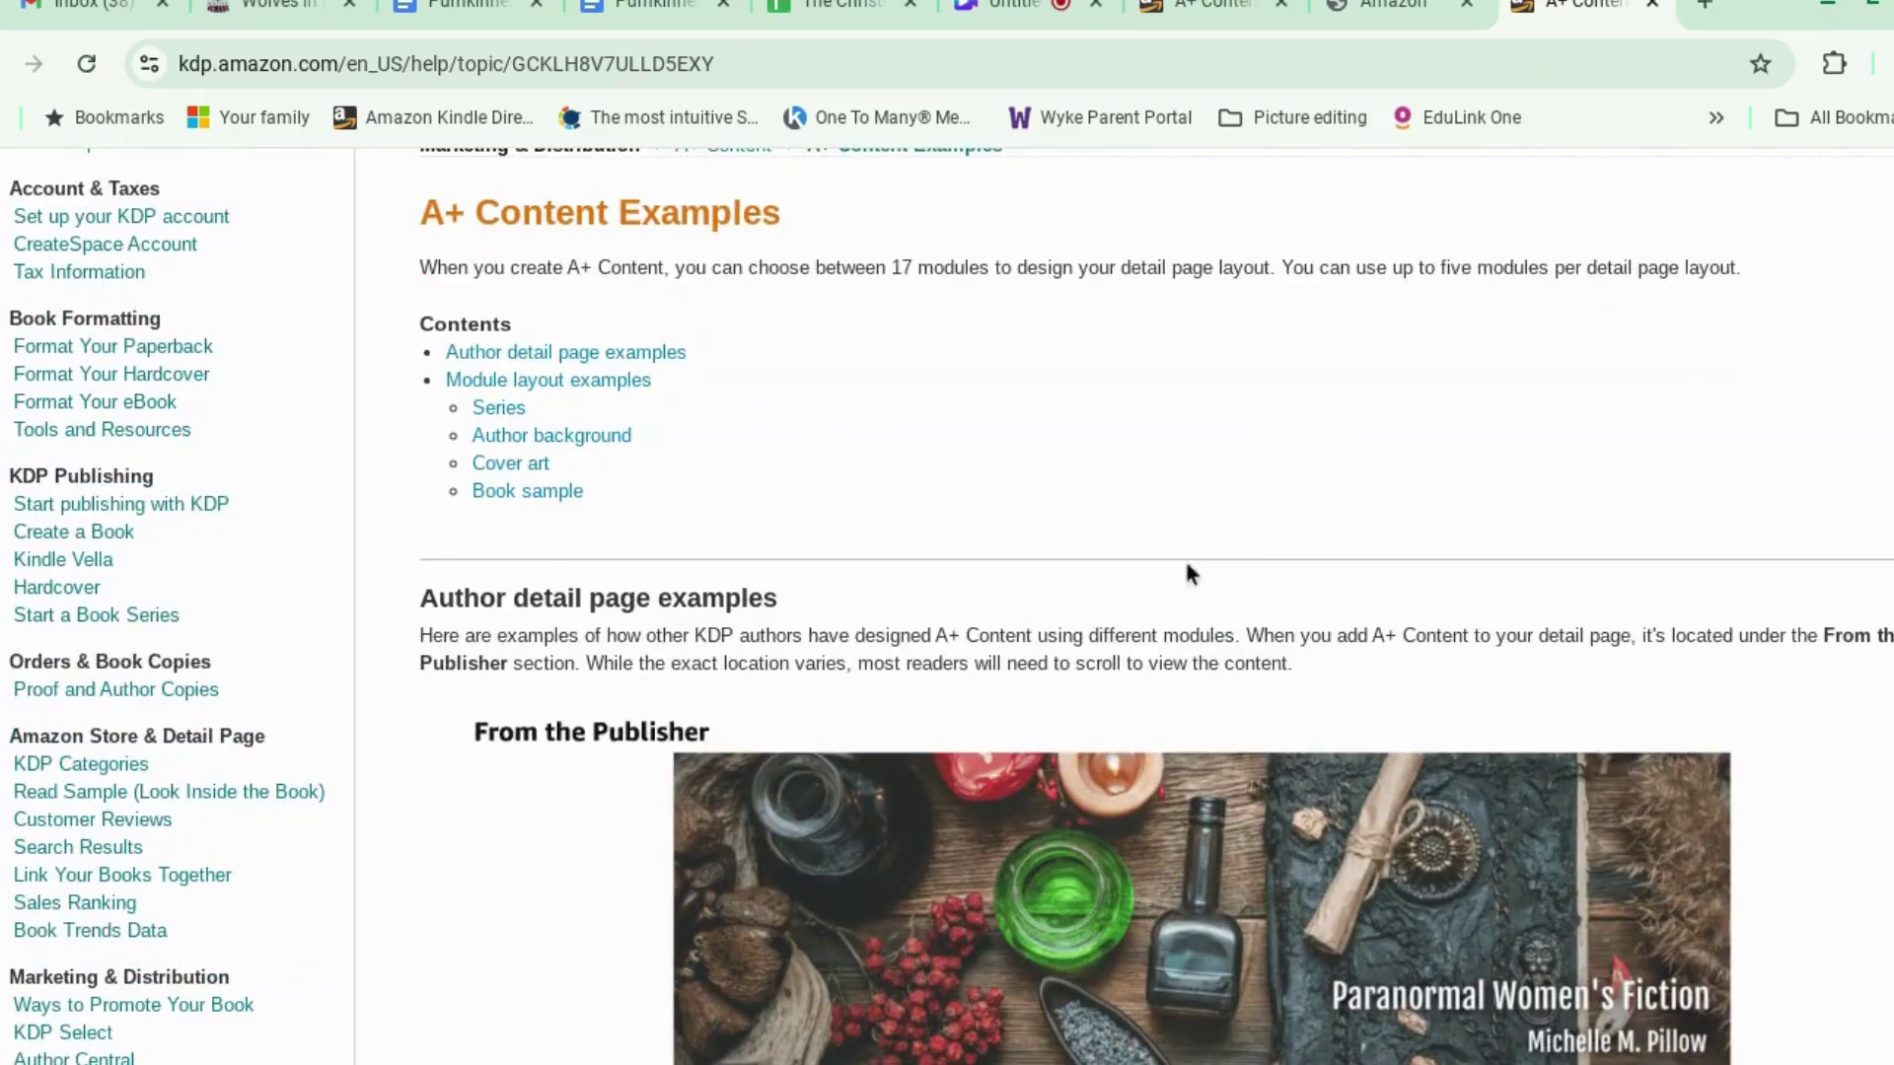
pyautogui.scroll(-18, 1330, 769)
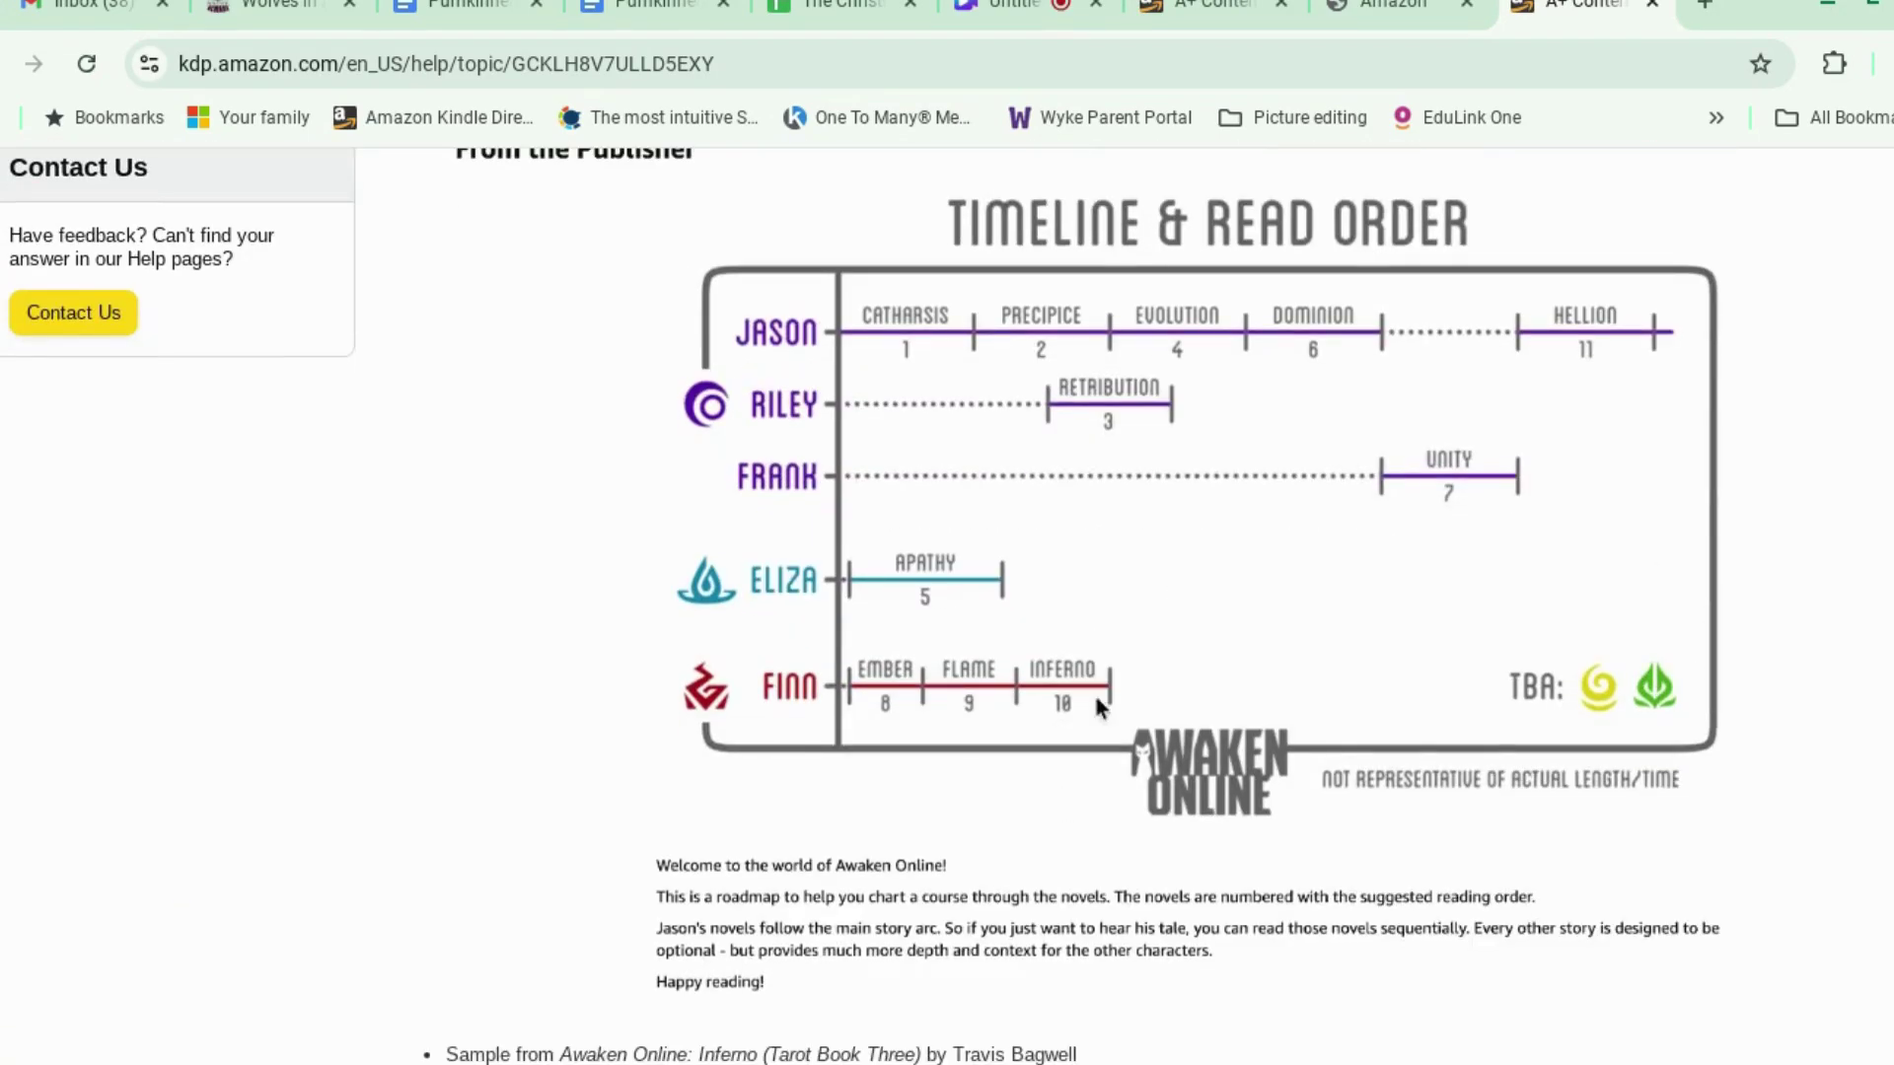
pyautogui.scroll(-10, 1400, 725)
pyautogui.scroll(4, 1400, 725)
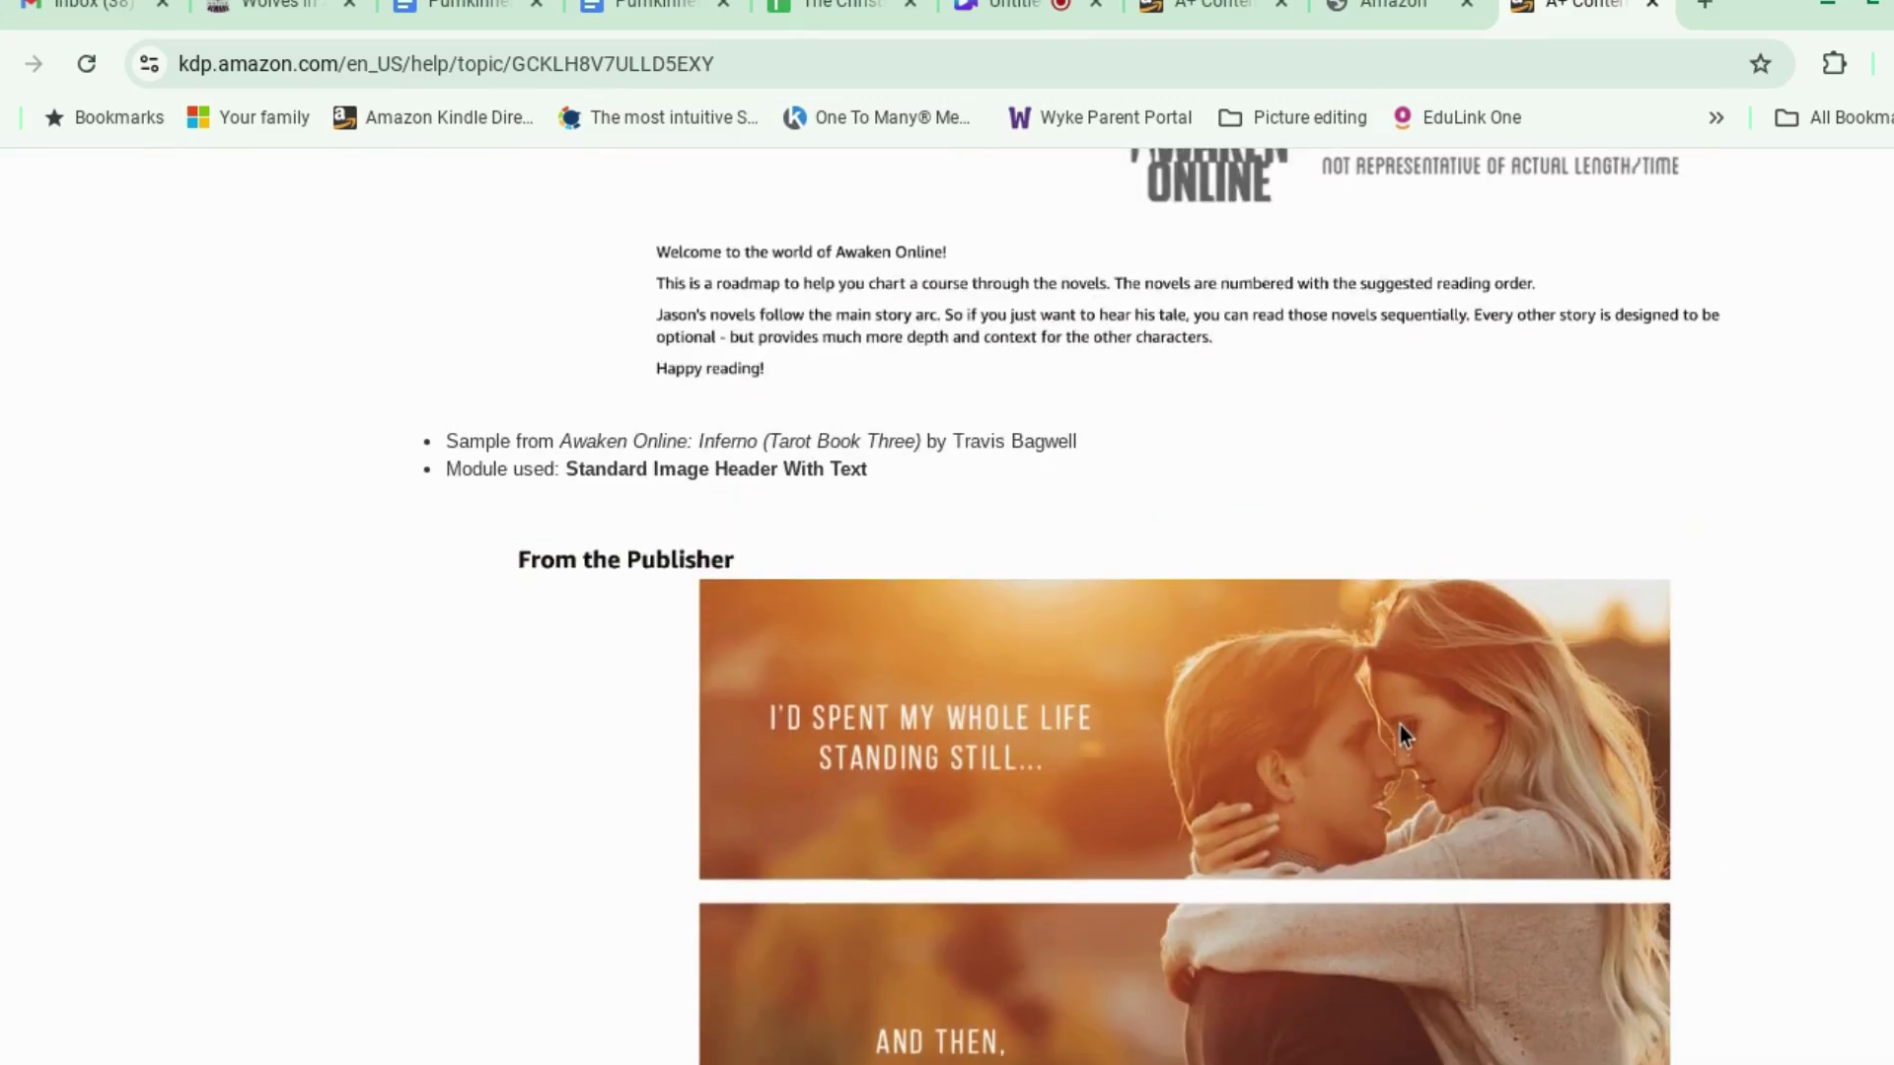
pyautogui.scroll(-3, 1400, 725)
pyautogui.scroll(-3, 1223, 1041)
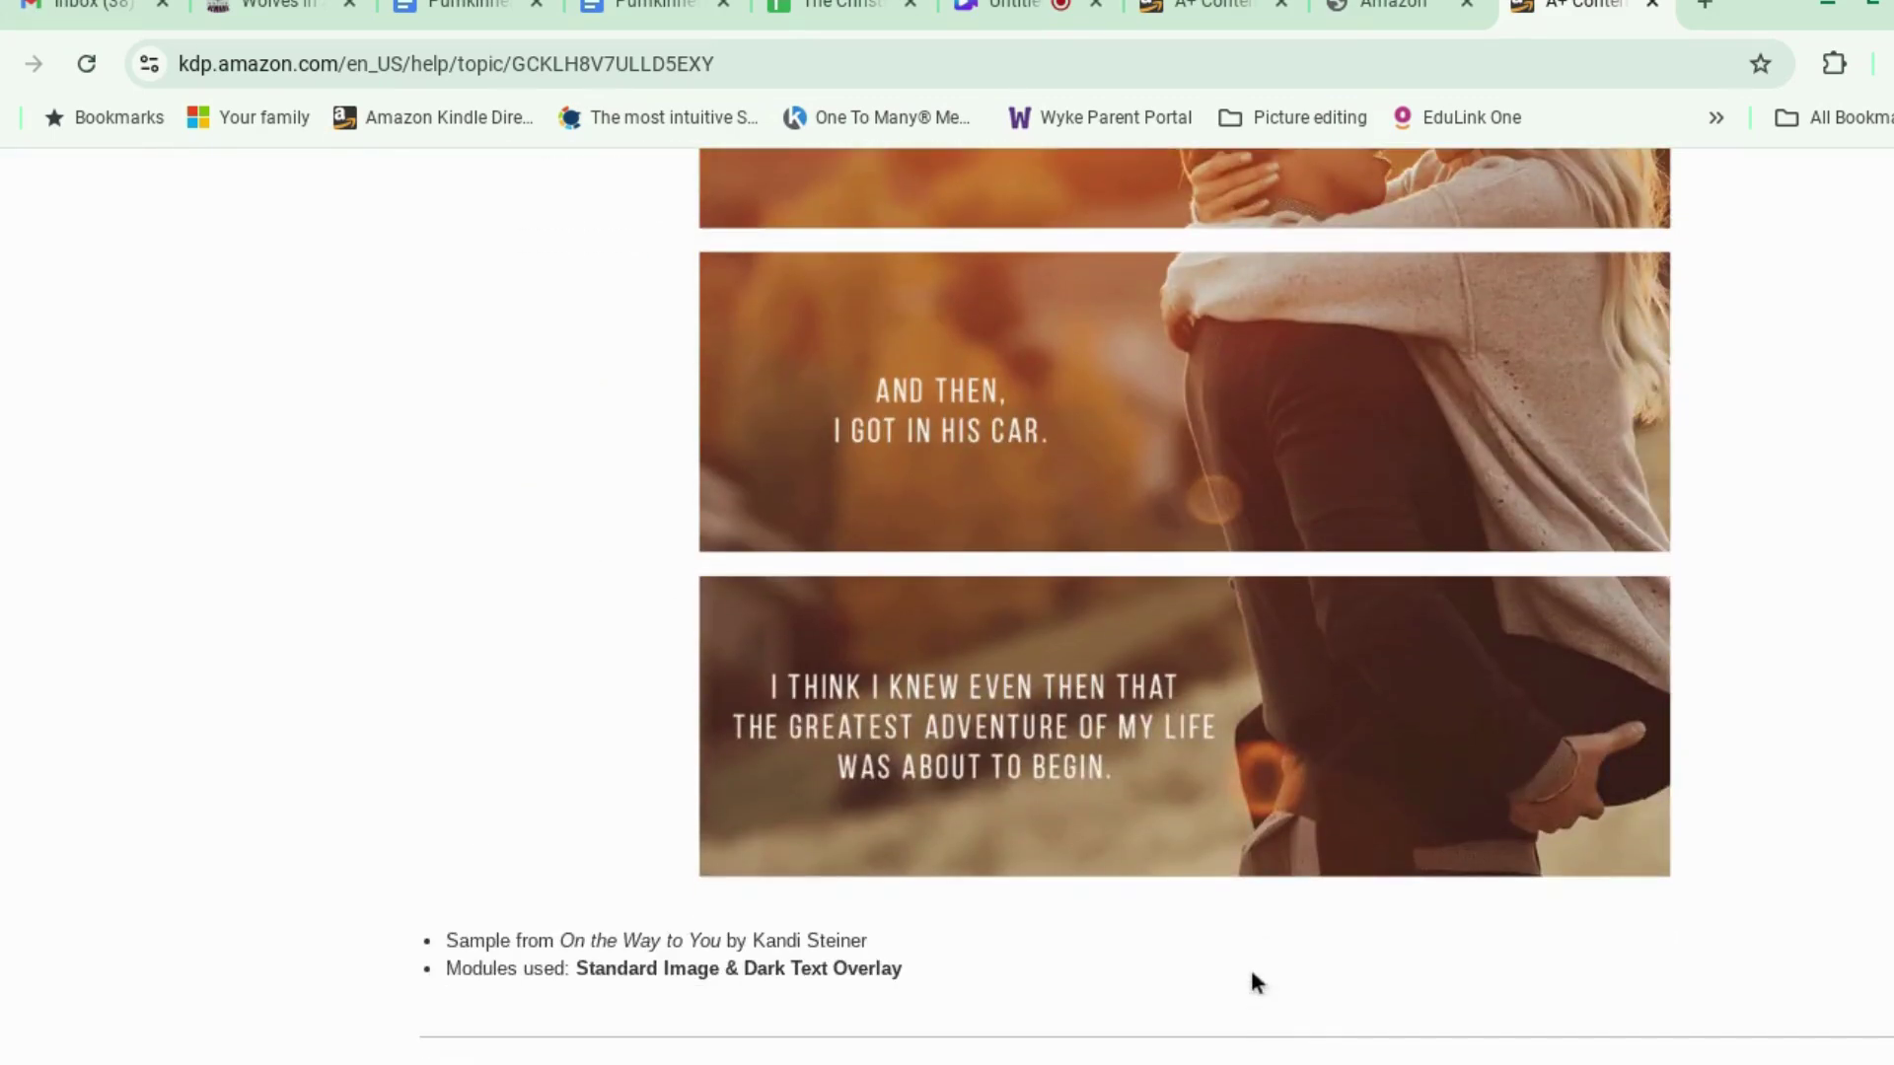
pyautogui.scroll(1, 1733, 656)
pyautogui.scroll(2, 1733, 656)
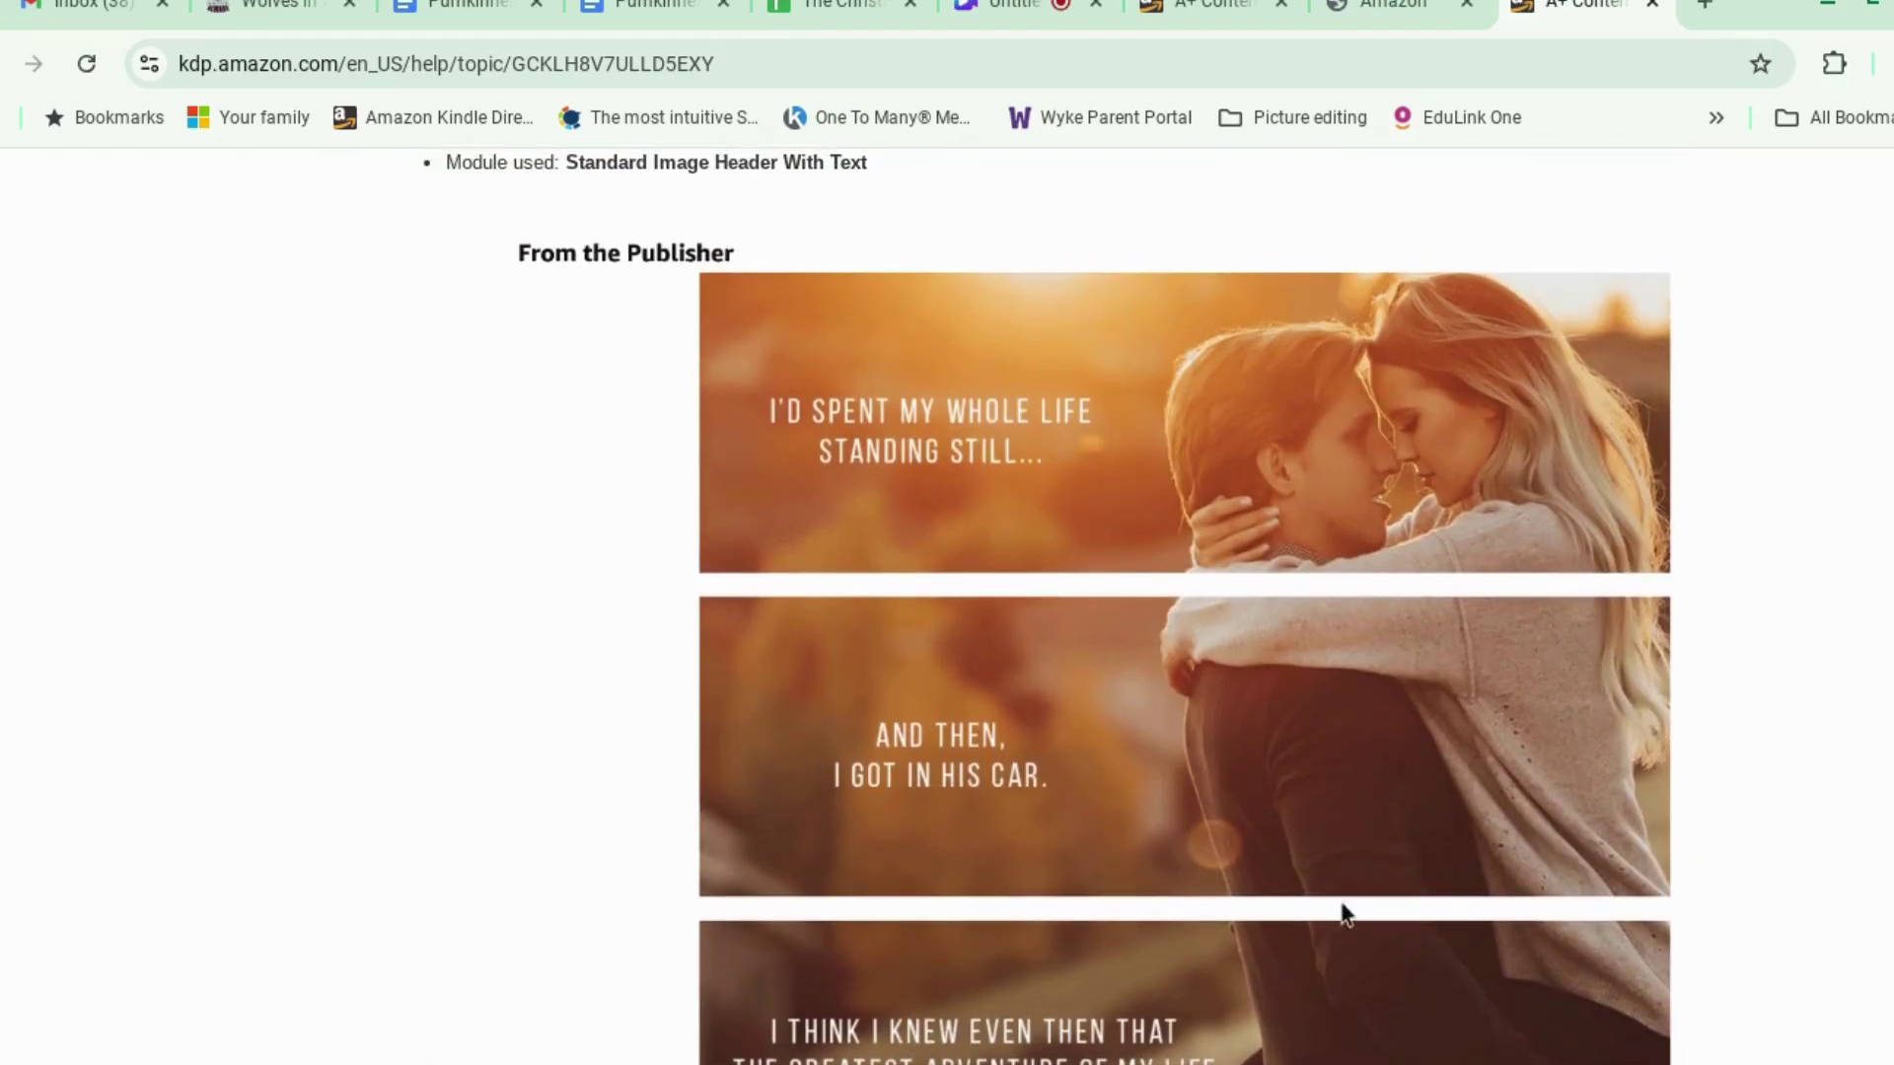
pyautogui.scroll(-2, 1268, 606)
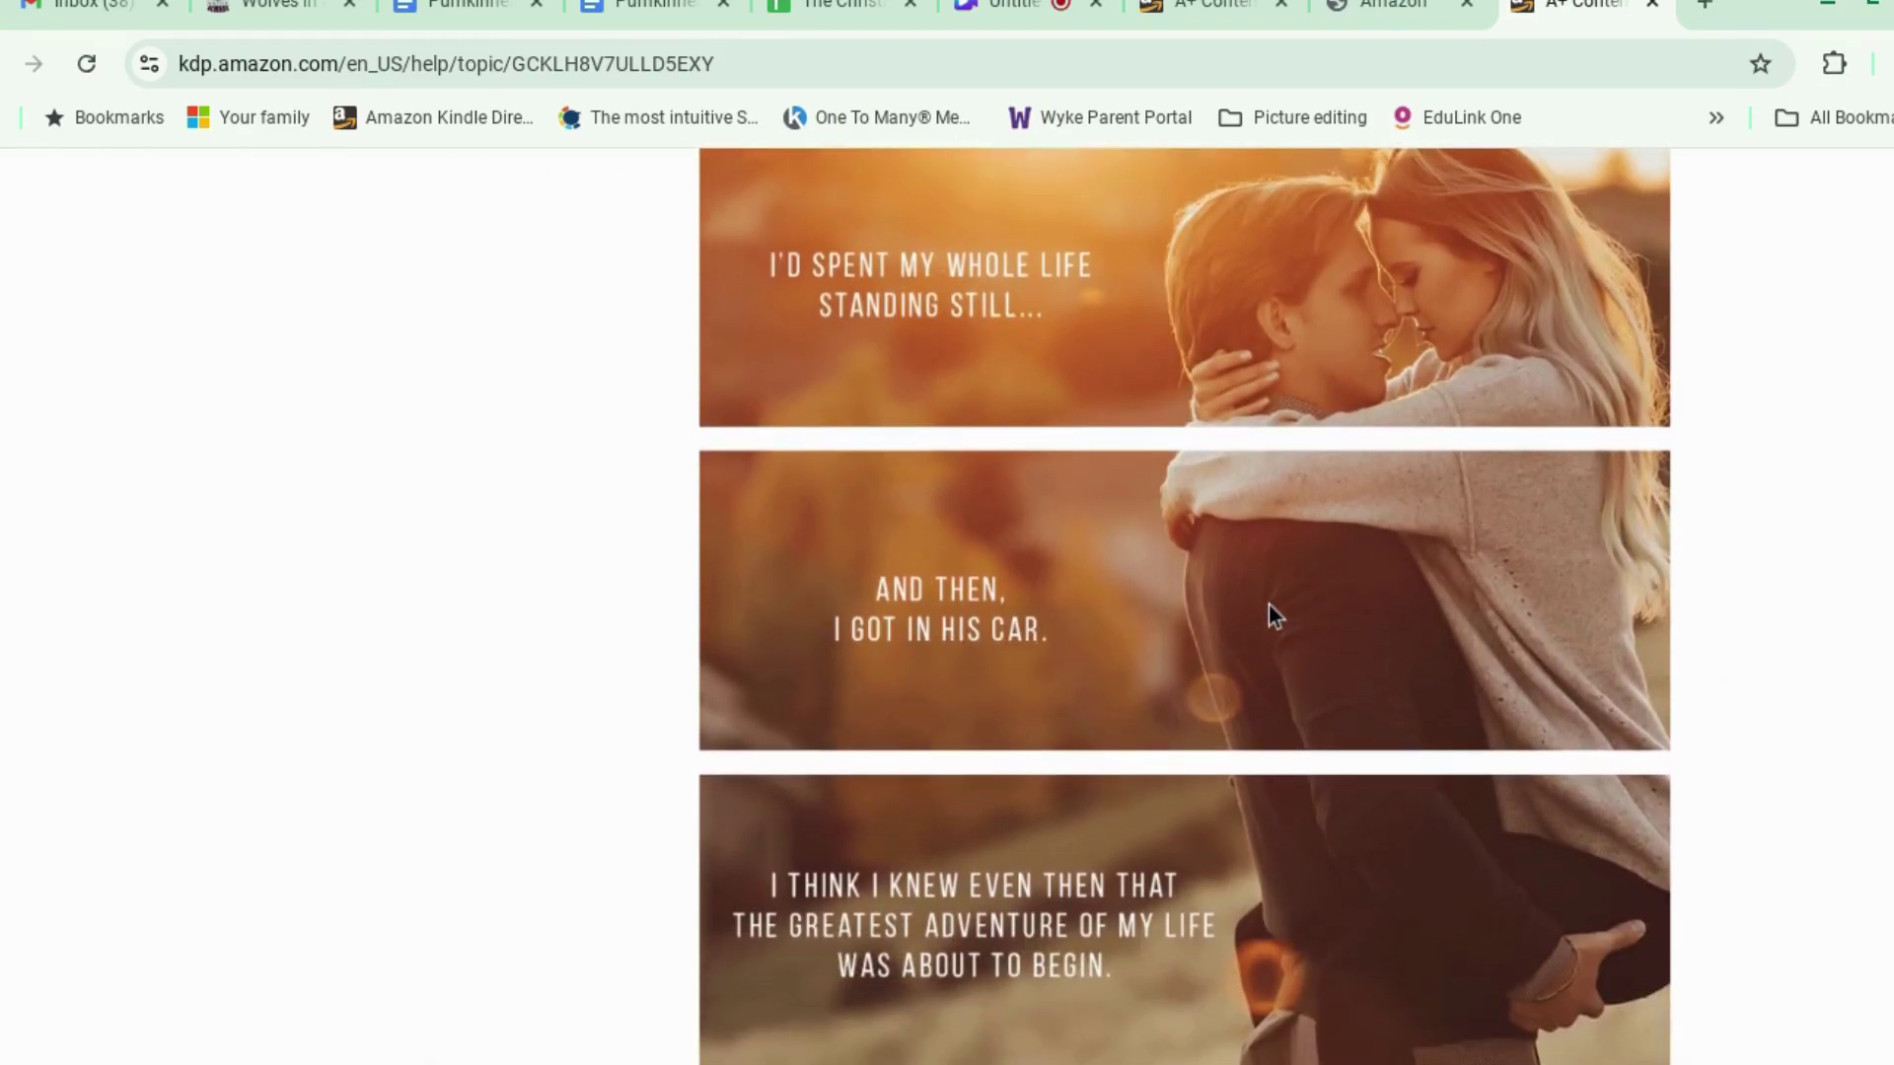
pyautogui.scroll(-10, 1223, 608)
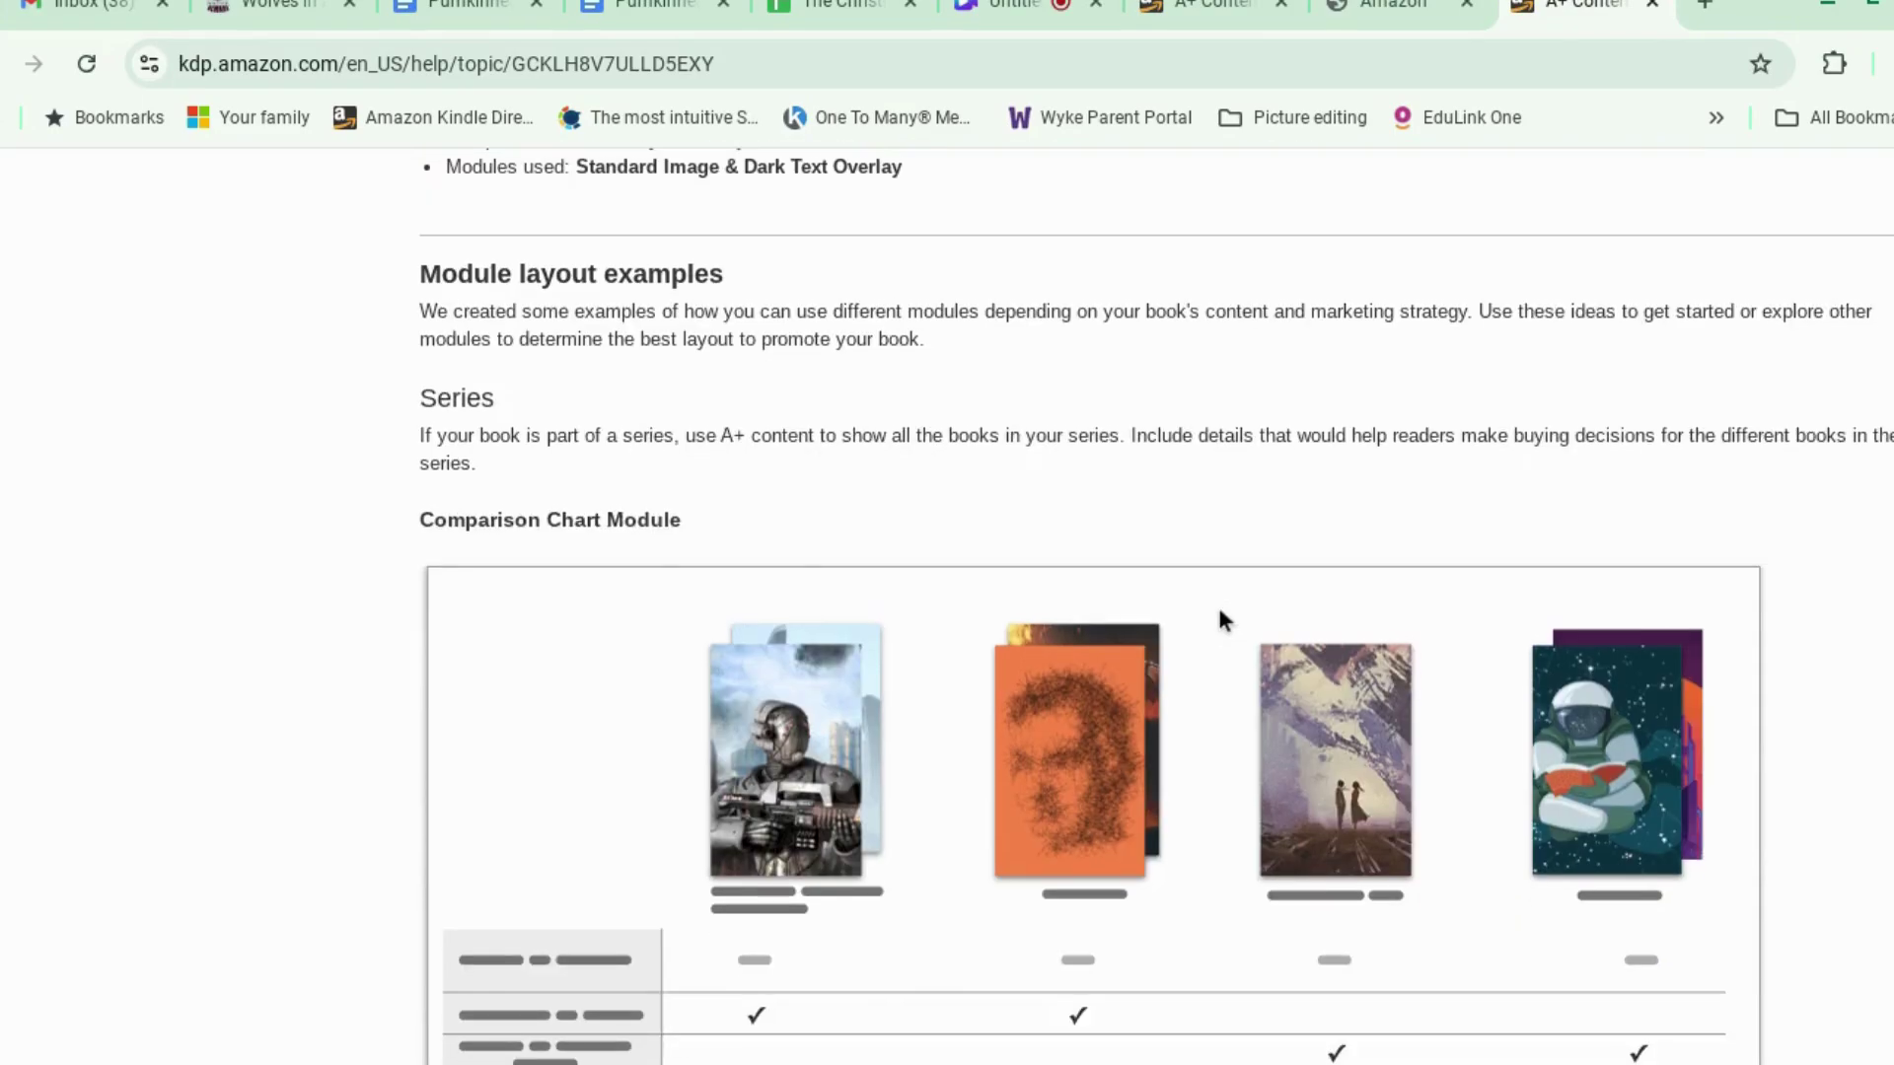
# Scroll through the Module layout examples on KDP's A+ Content Examples help page.
pyautogui.scroll(-5, 1222, 619)
pyautogui.scroll(-3, 1221, 618)
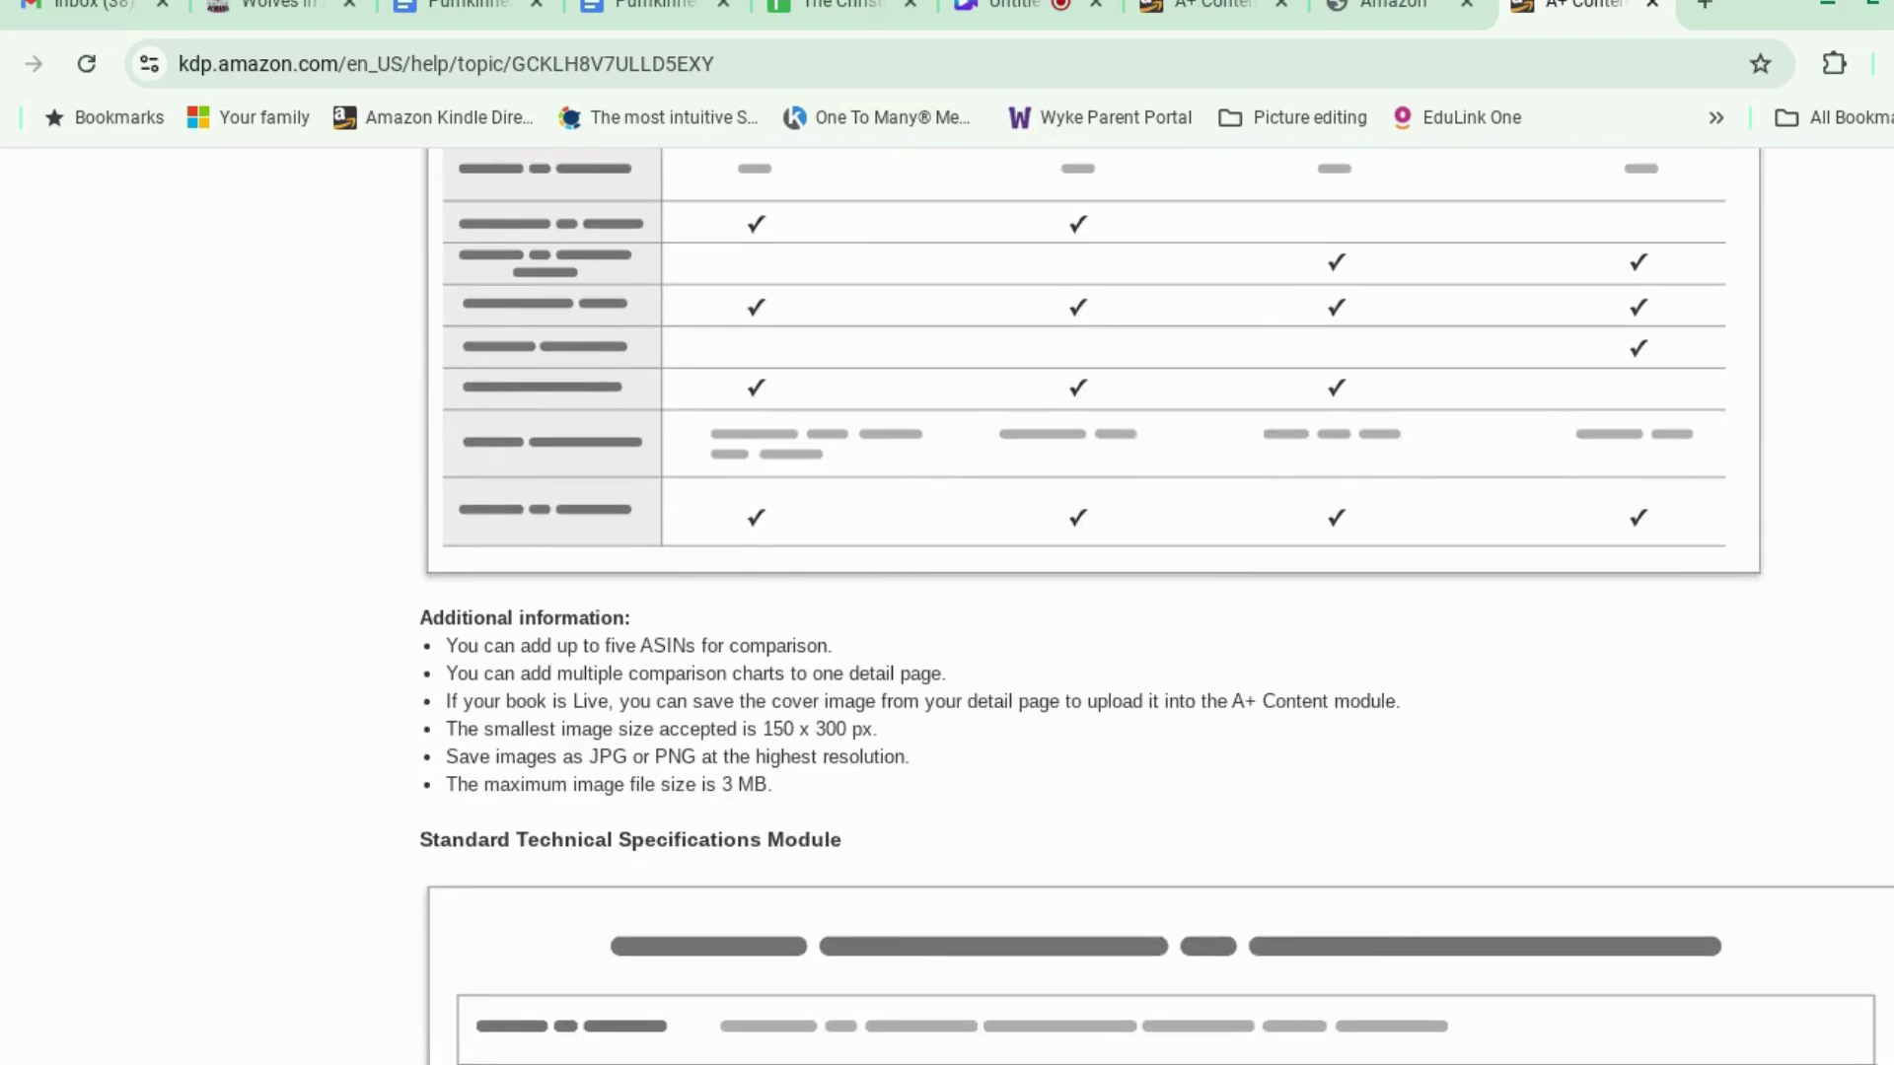
pyautogui.scroll(-5, 1223, 619)
pyautogui.scroll(-8, 1223, 619)
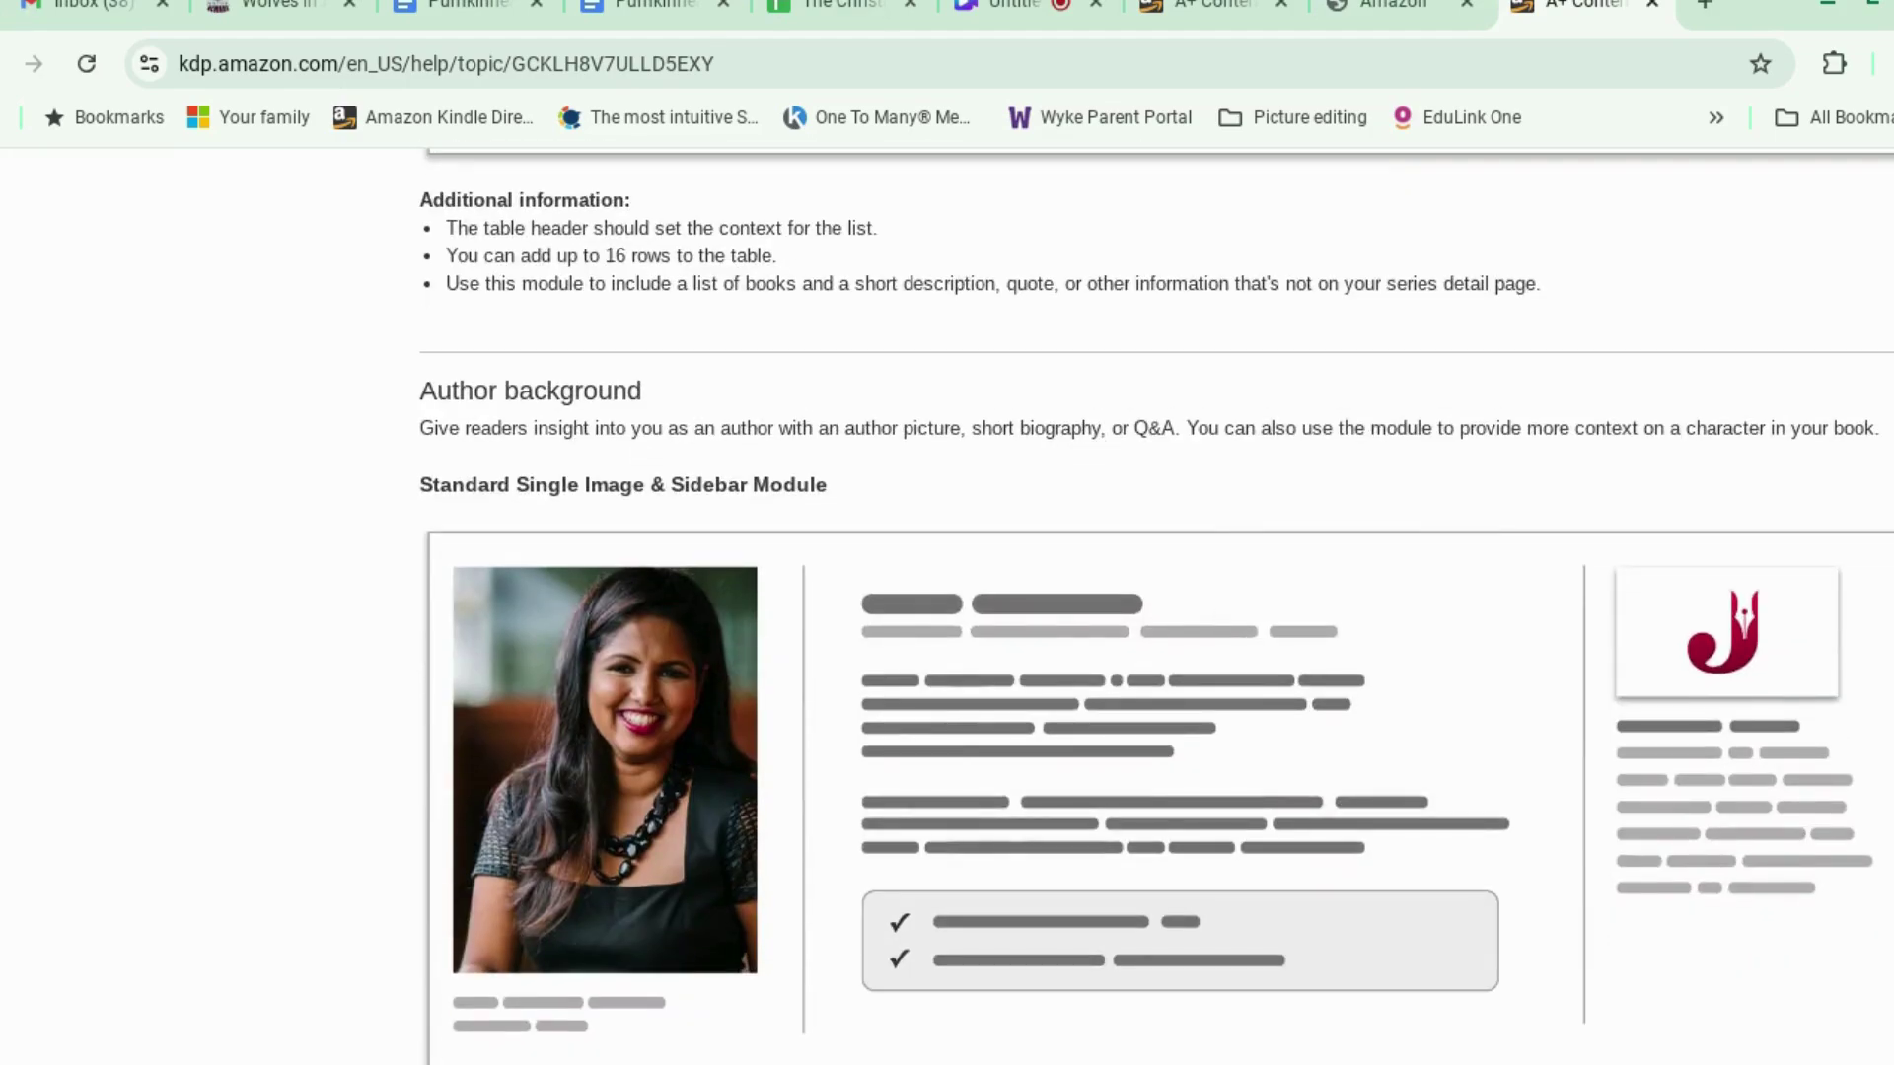
pyautogui.scroll(-10, 1219, 619)
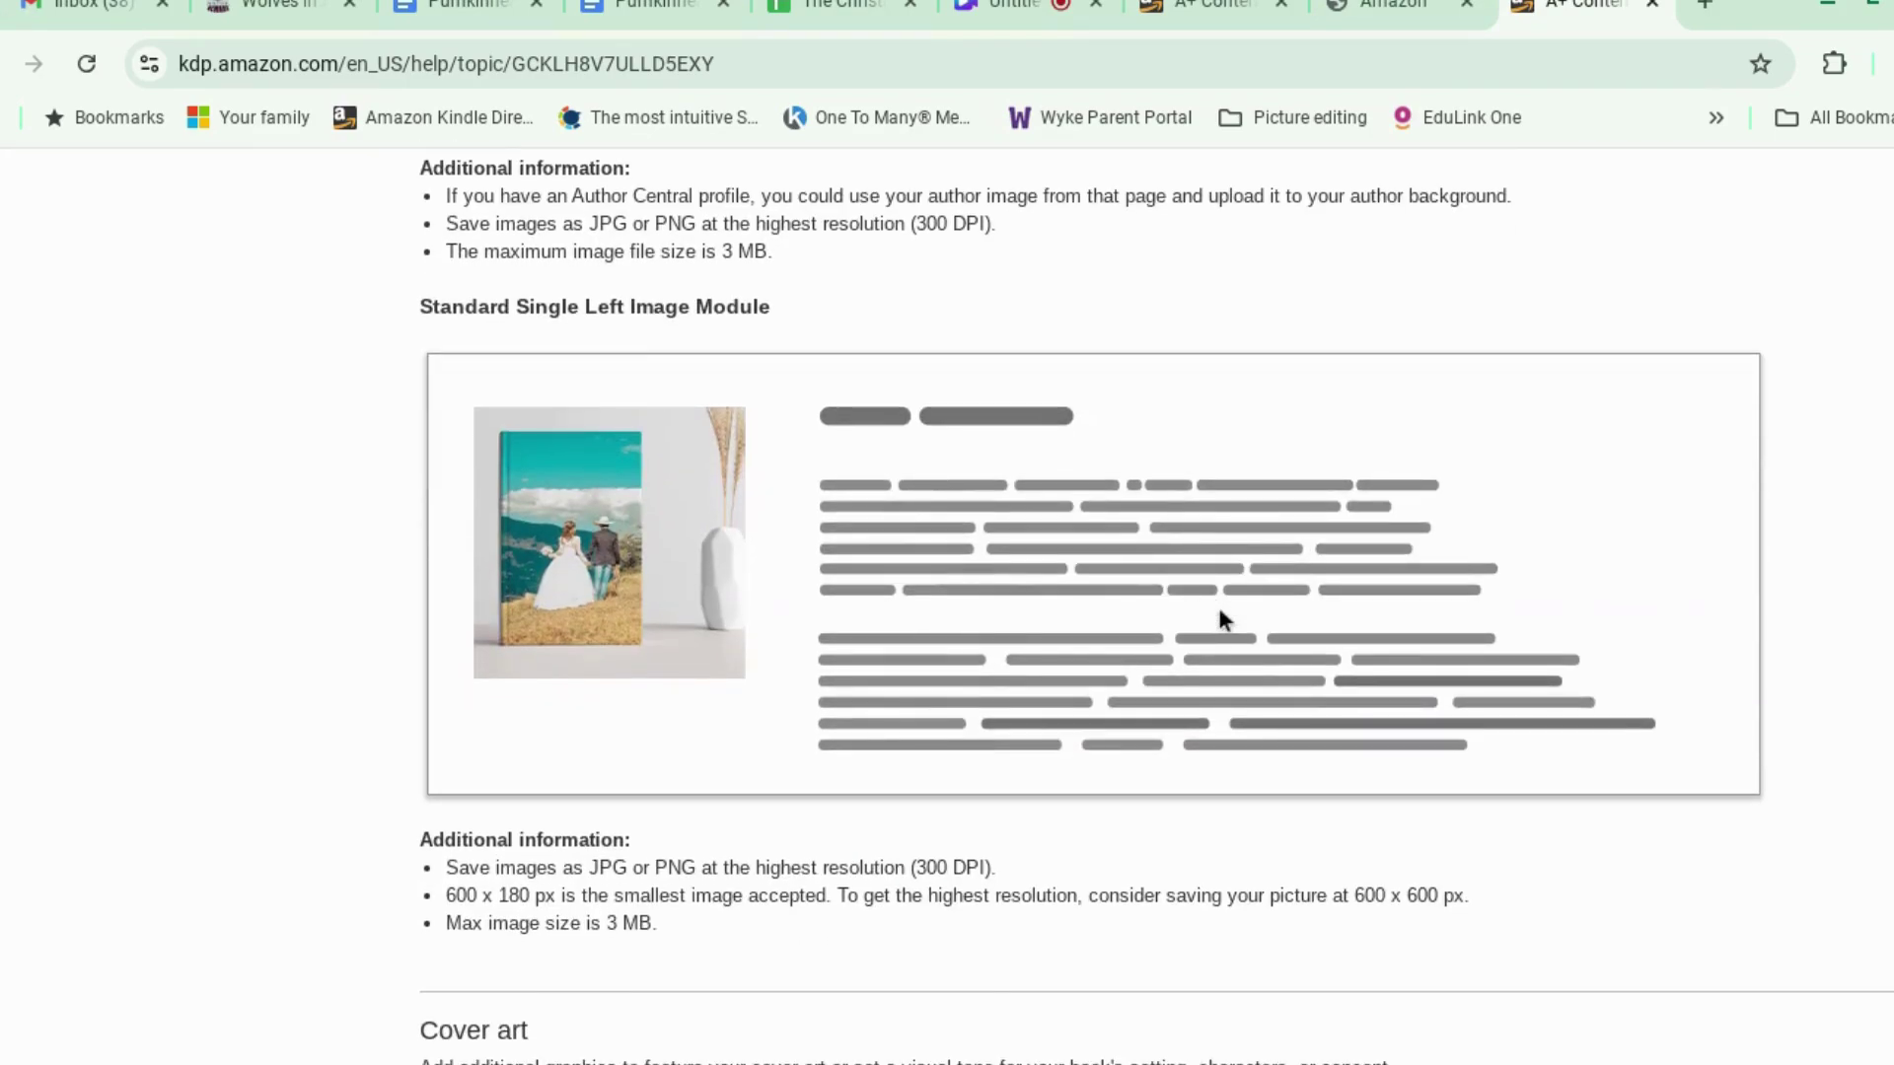
pyautogui.scroll(-10, 744, 631)
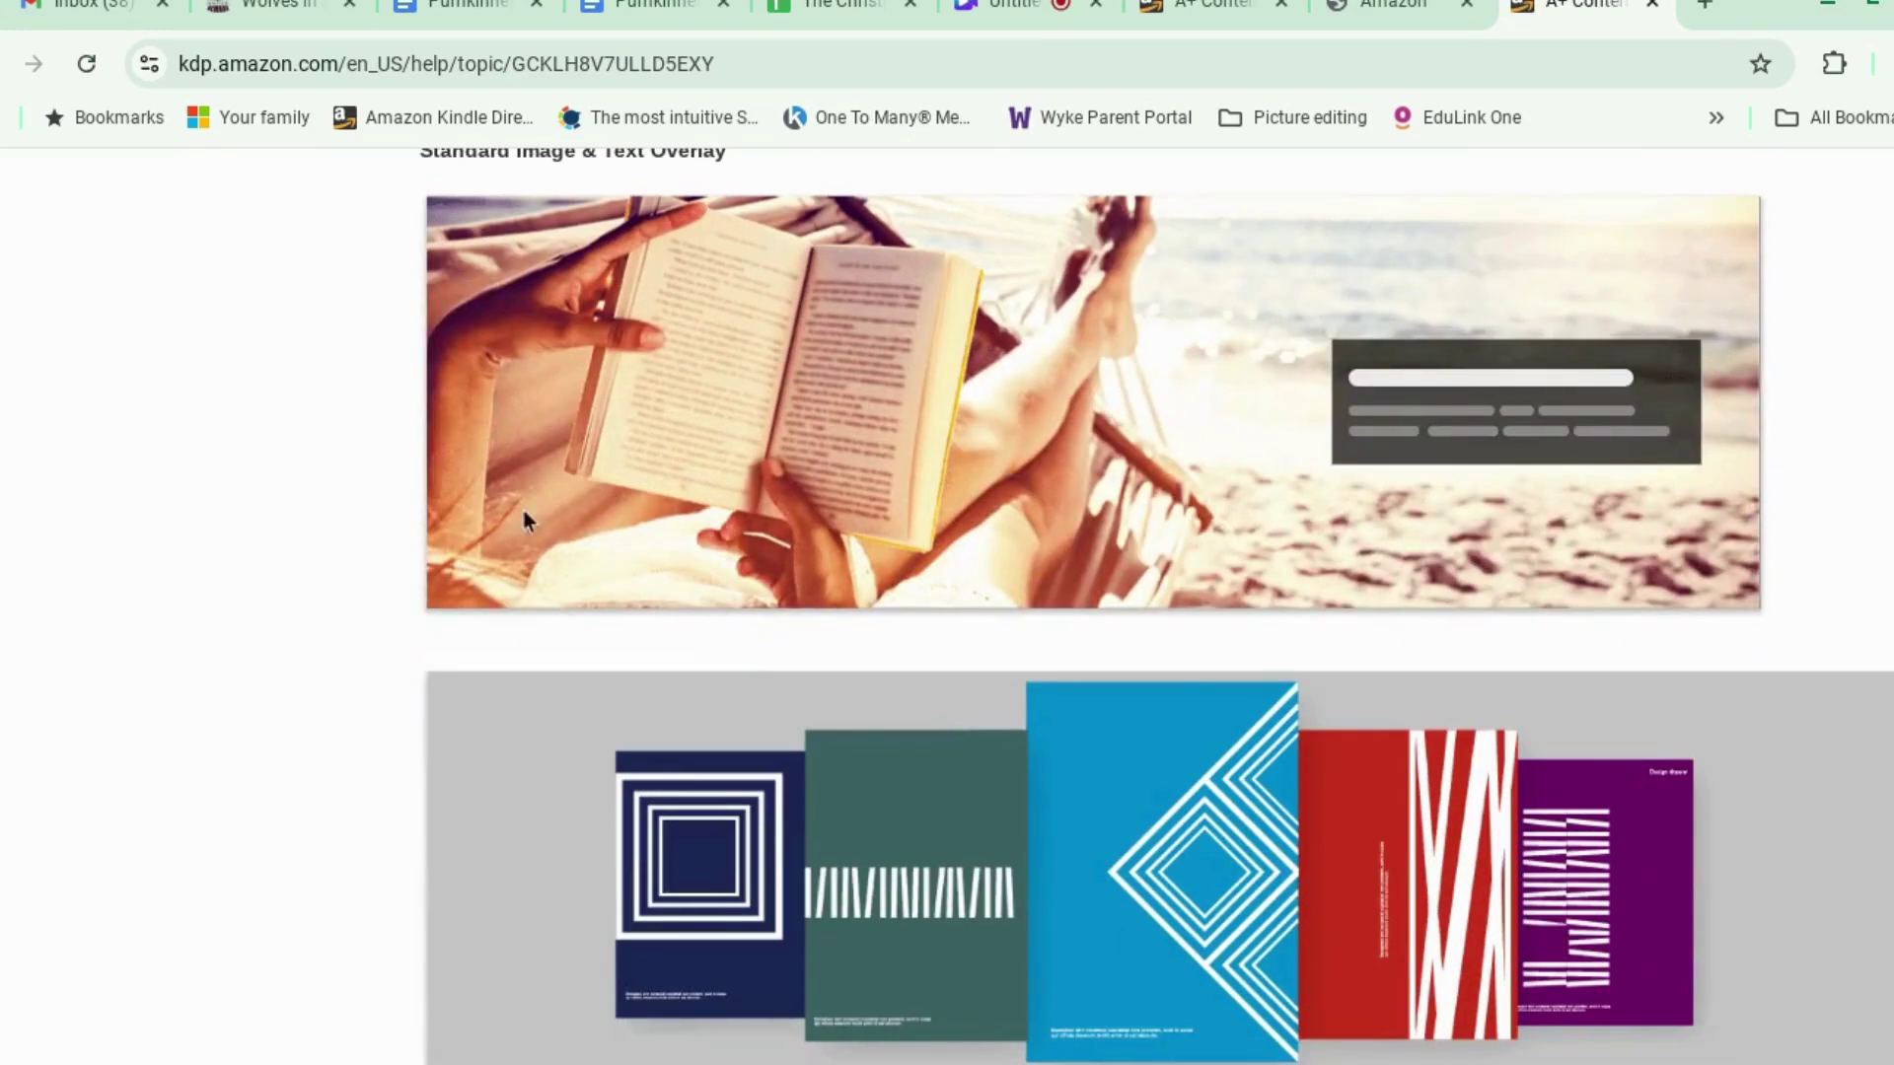
pyautogui.scroll(-8, 1298, 543)
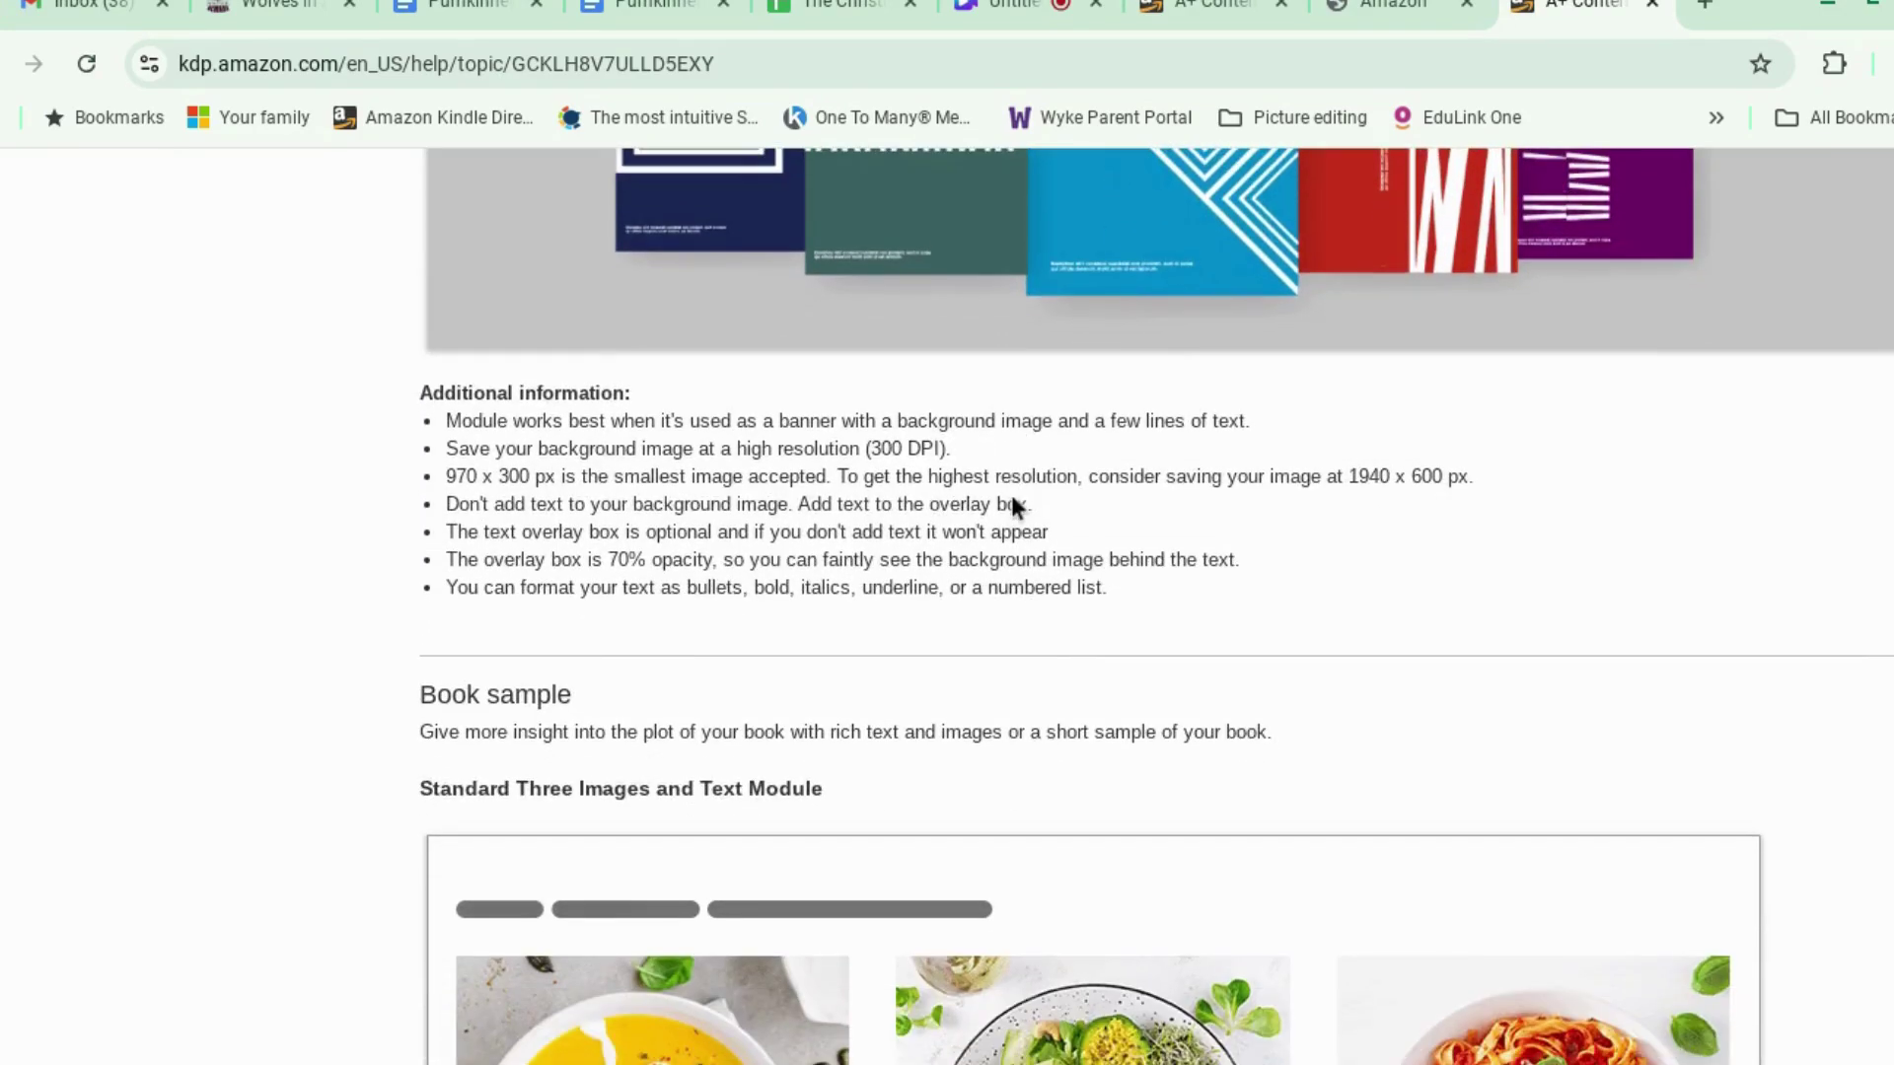
pyautogui.scroll(-8, 1010, 495)
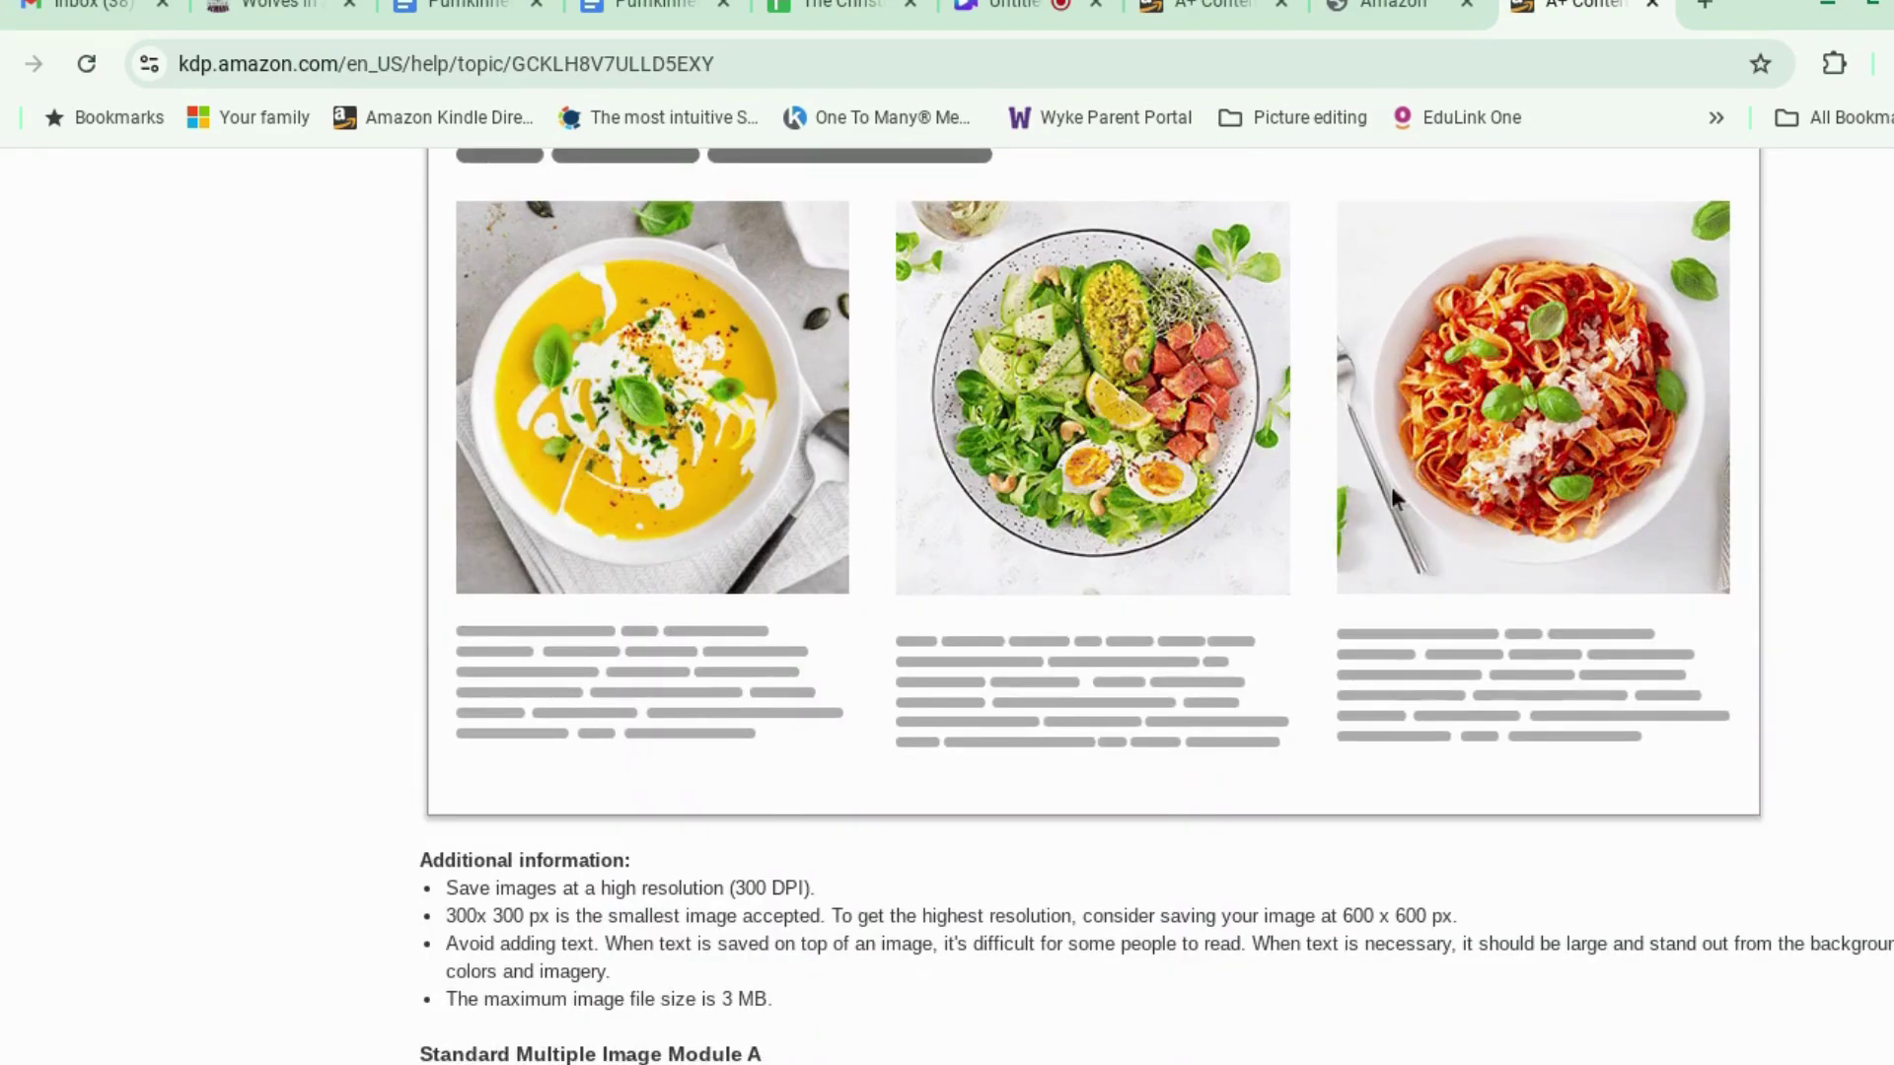
pyautogui.scroll(-13, 676, 458)
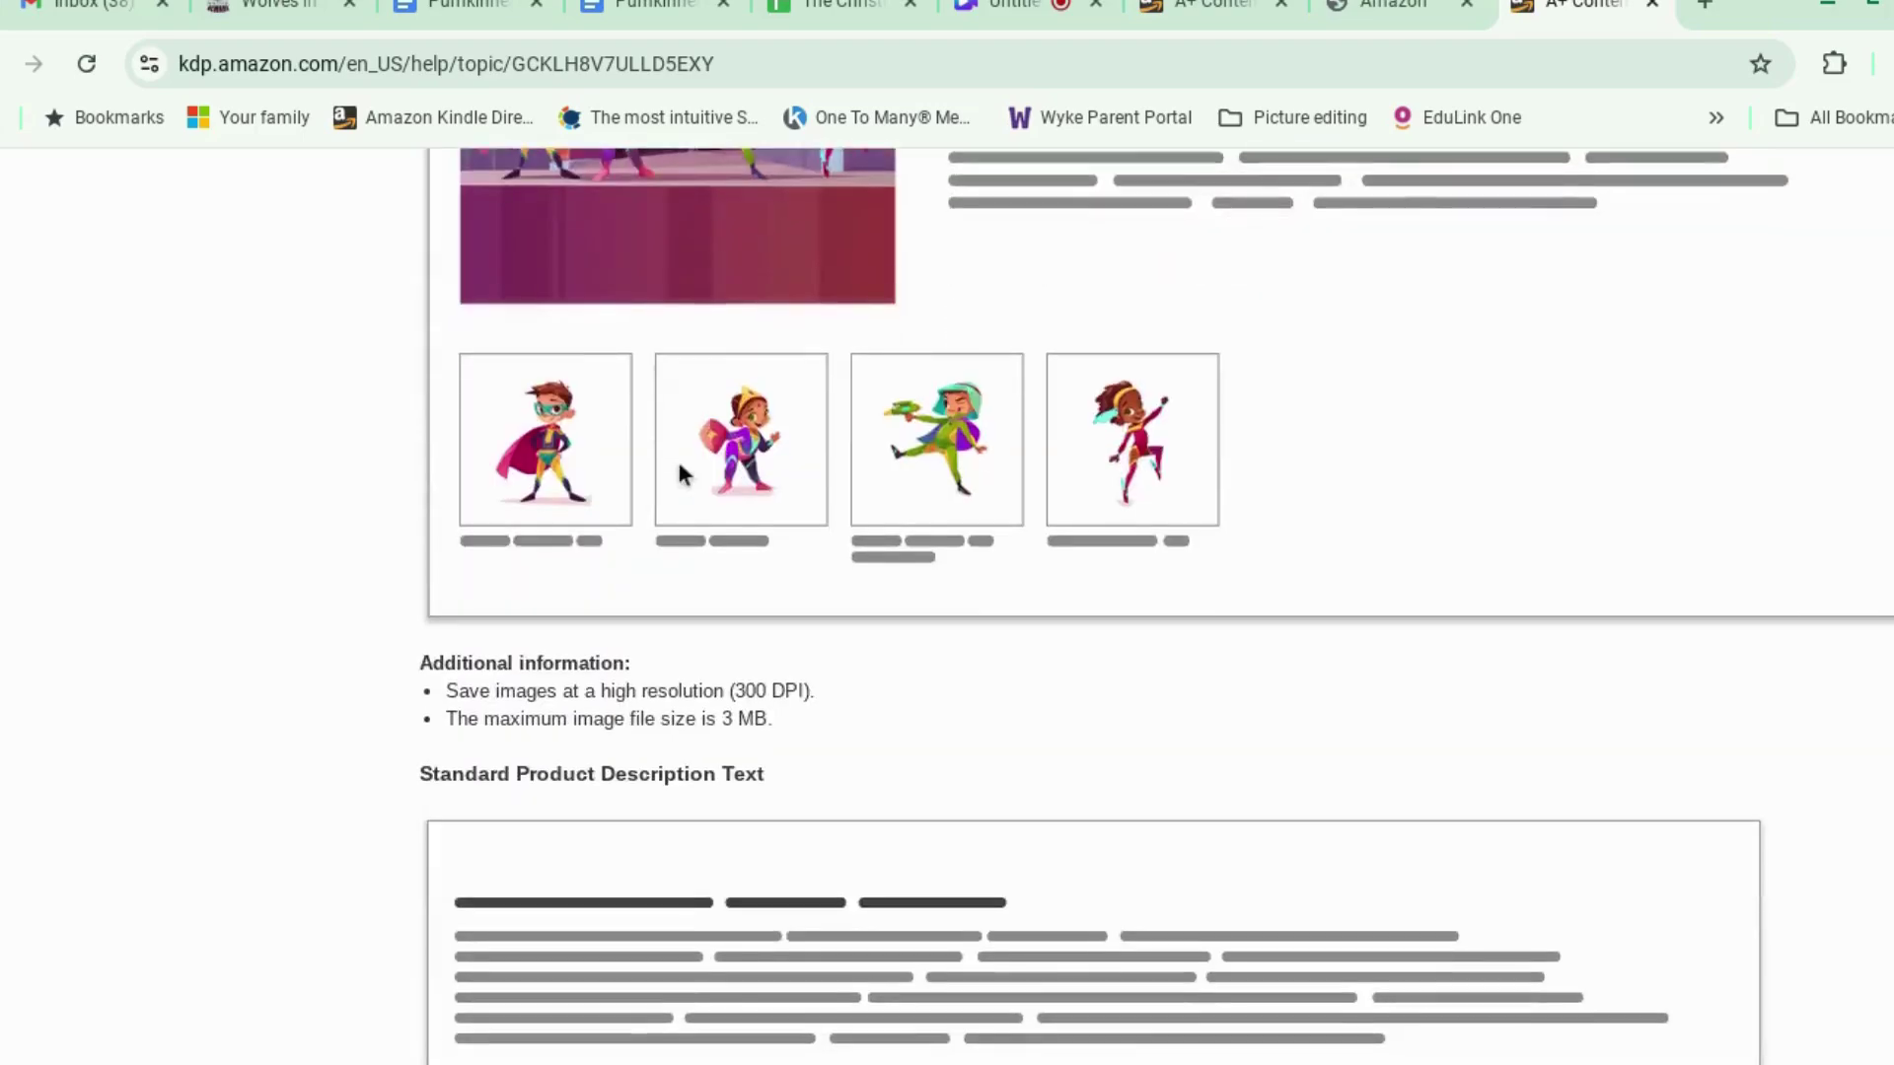
pyautogui.scroll(-3, 678, 464)
pyautogui.scroll(20, 678, 464)
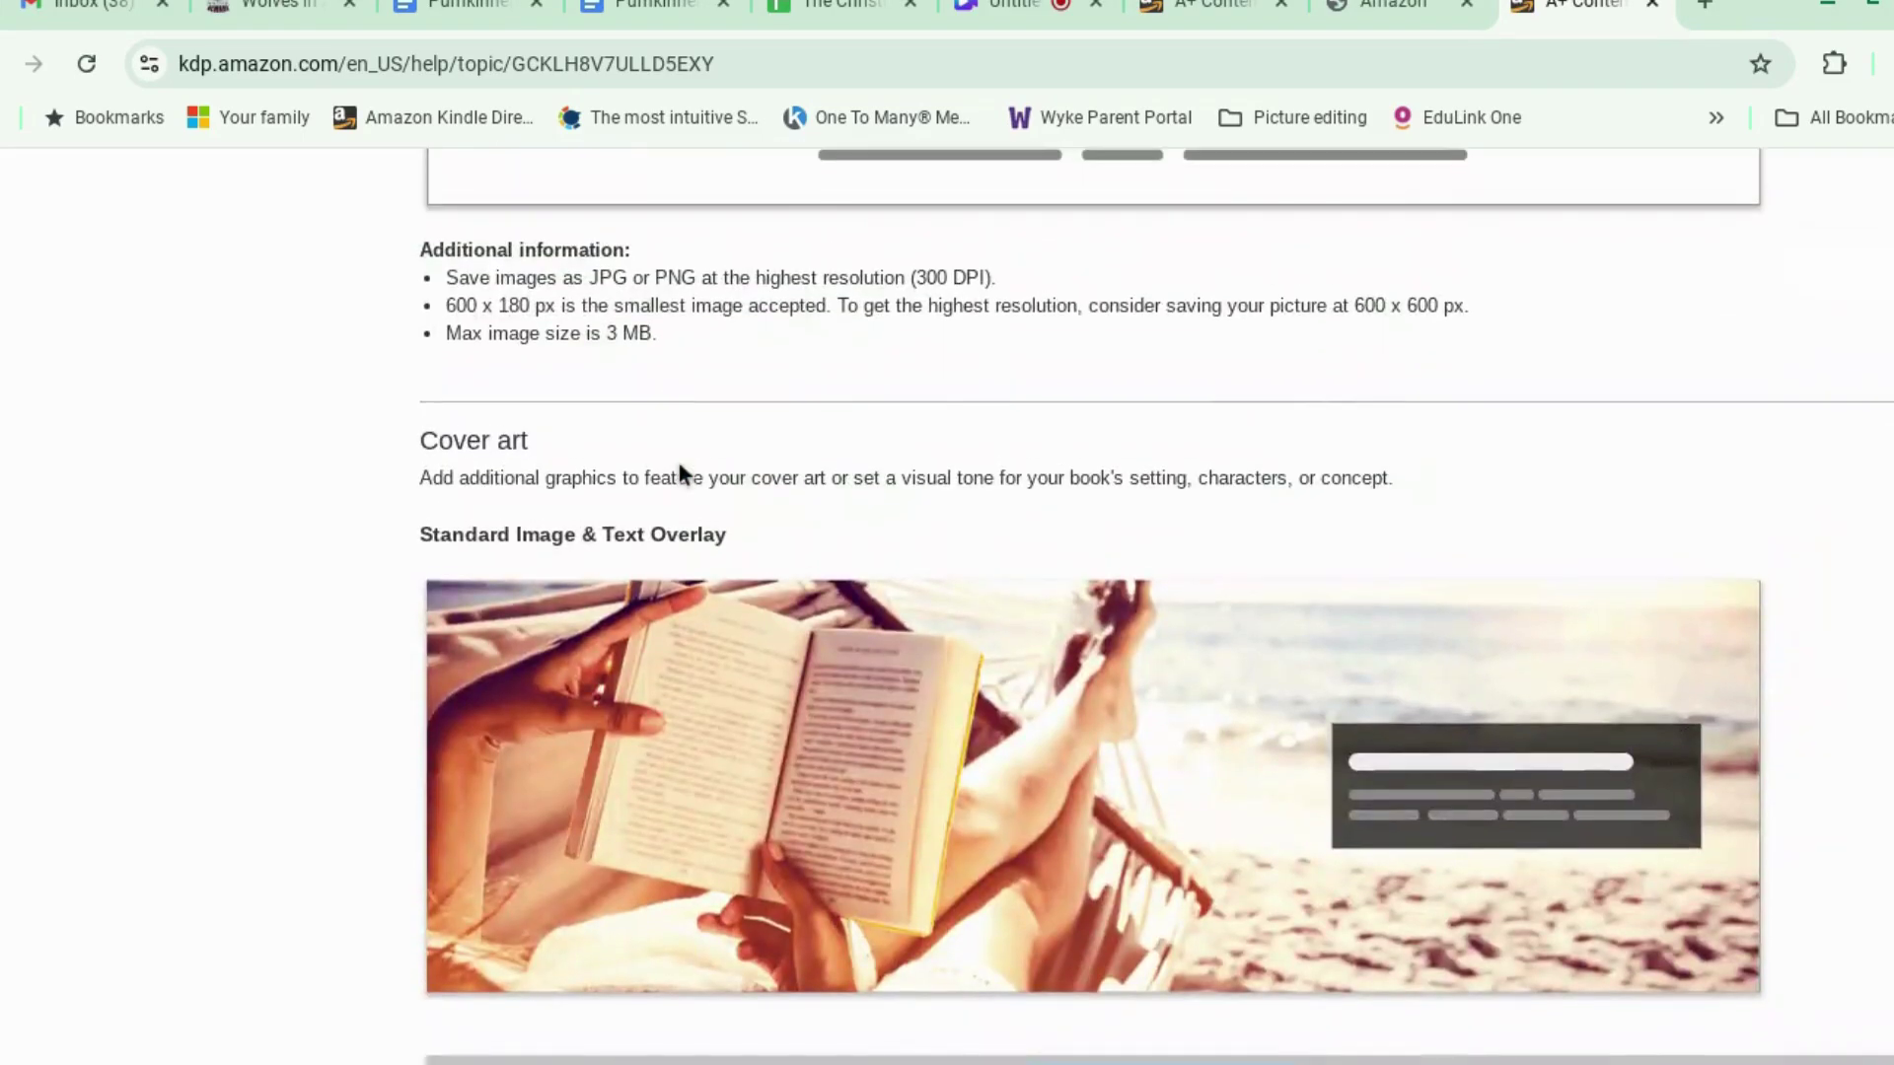
pyautogui.scroll(-15, 661, 658)
pyautogui.scroll(2, 673, 663)
pyautogui.scroll(-3, 673, 663)
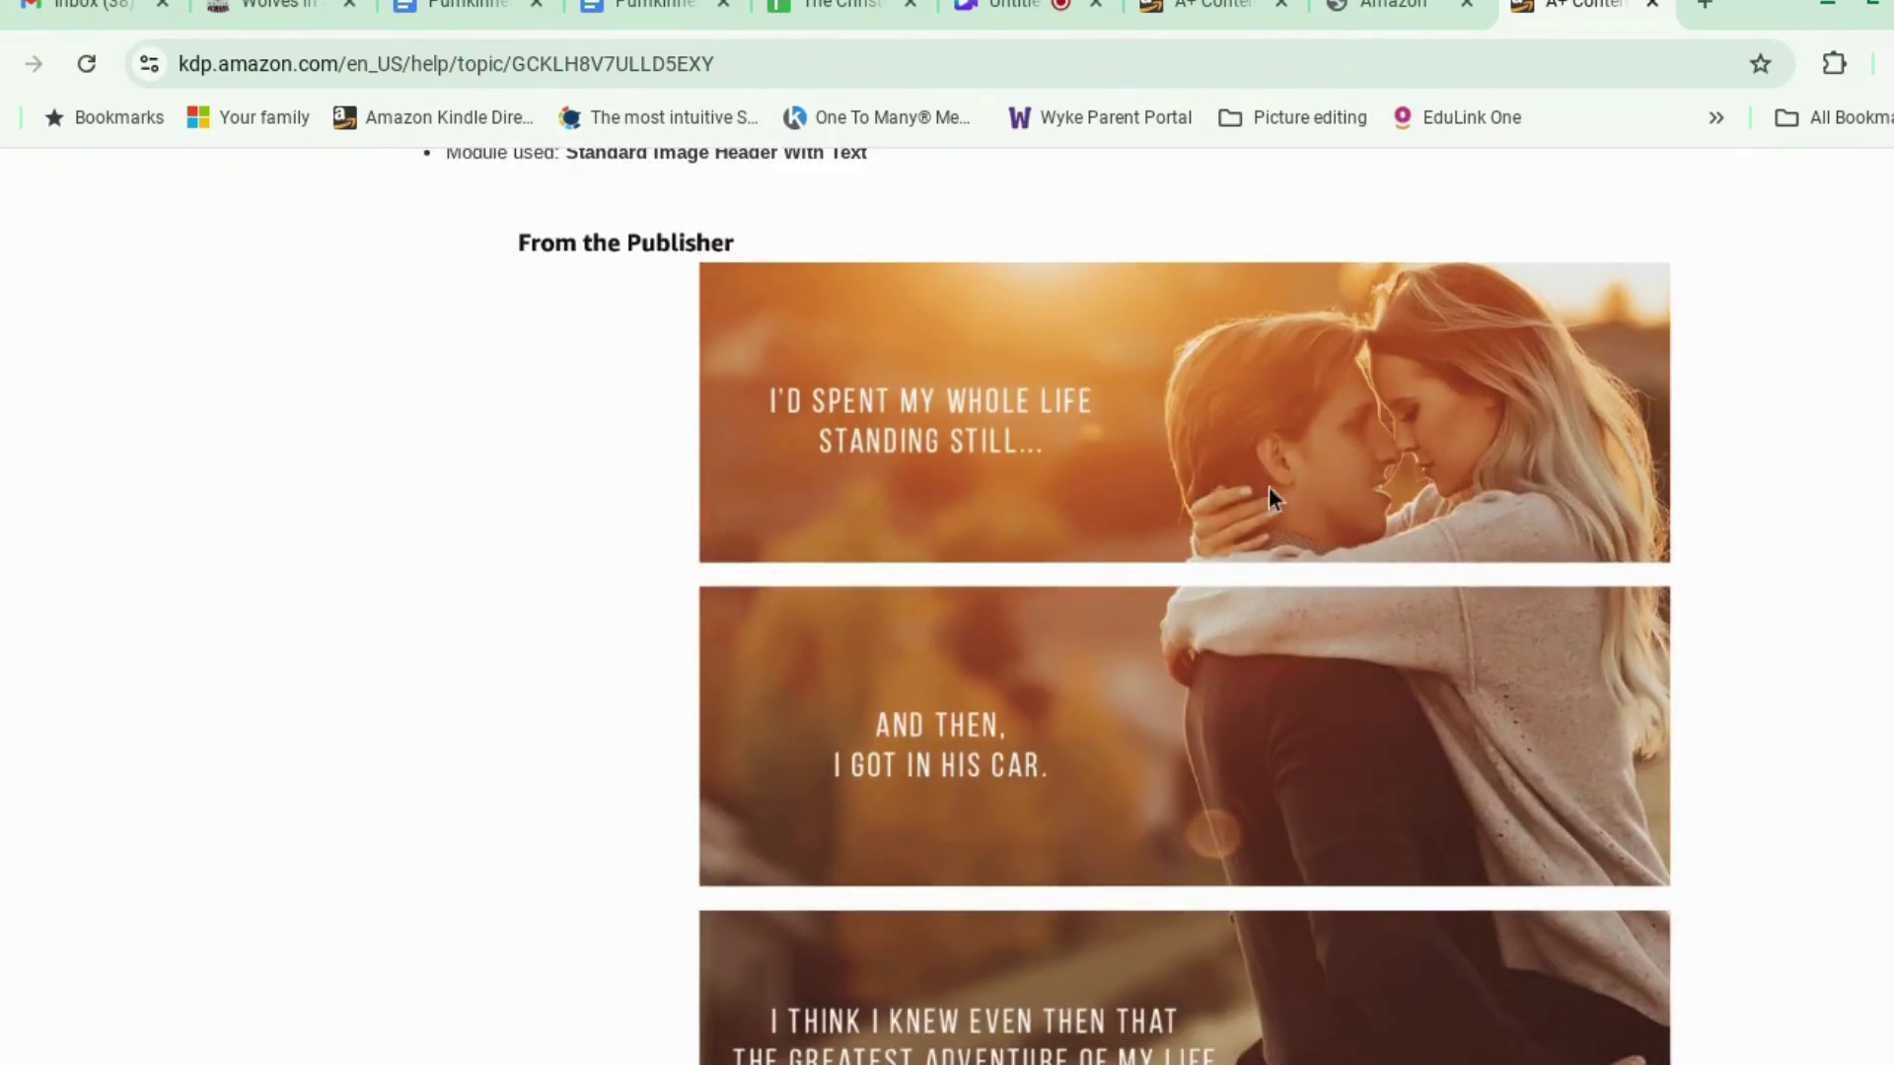
pyautogui.scroll(-3, 1269, 588)
pyautogui.scroll(5, 1269, 587)
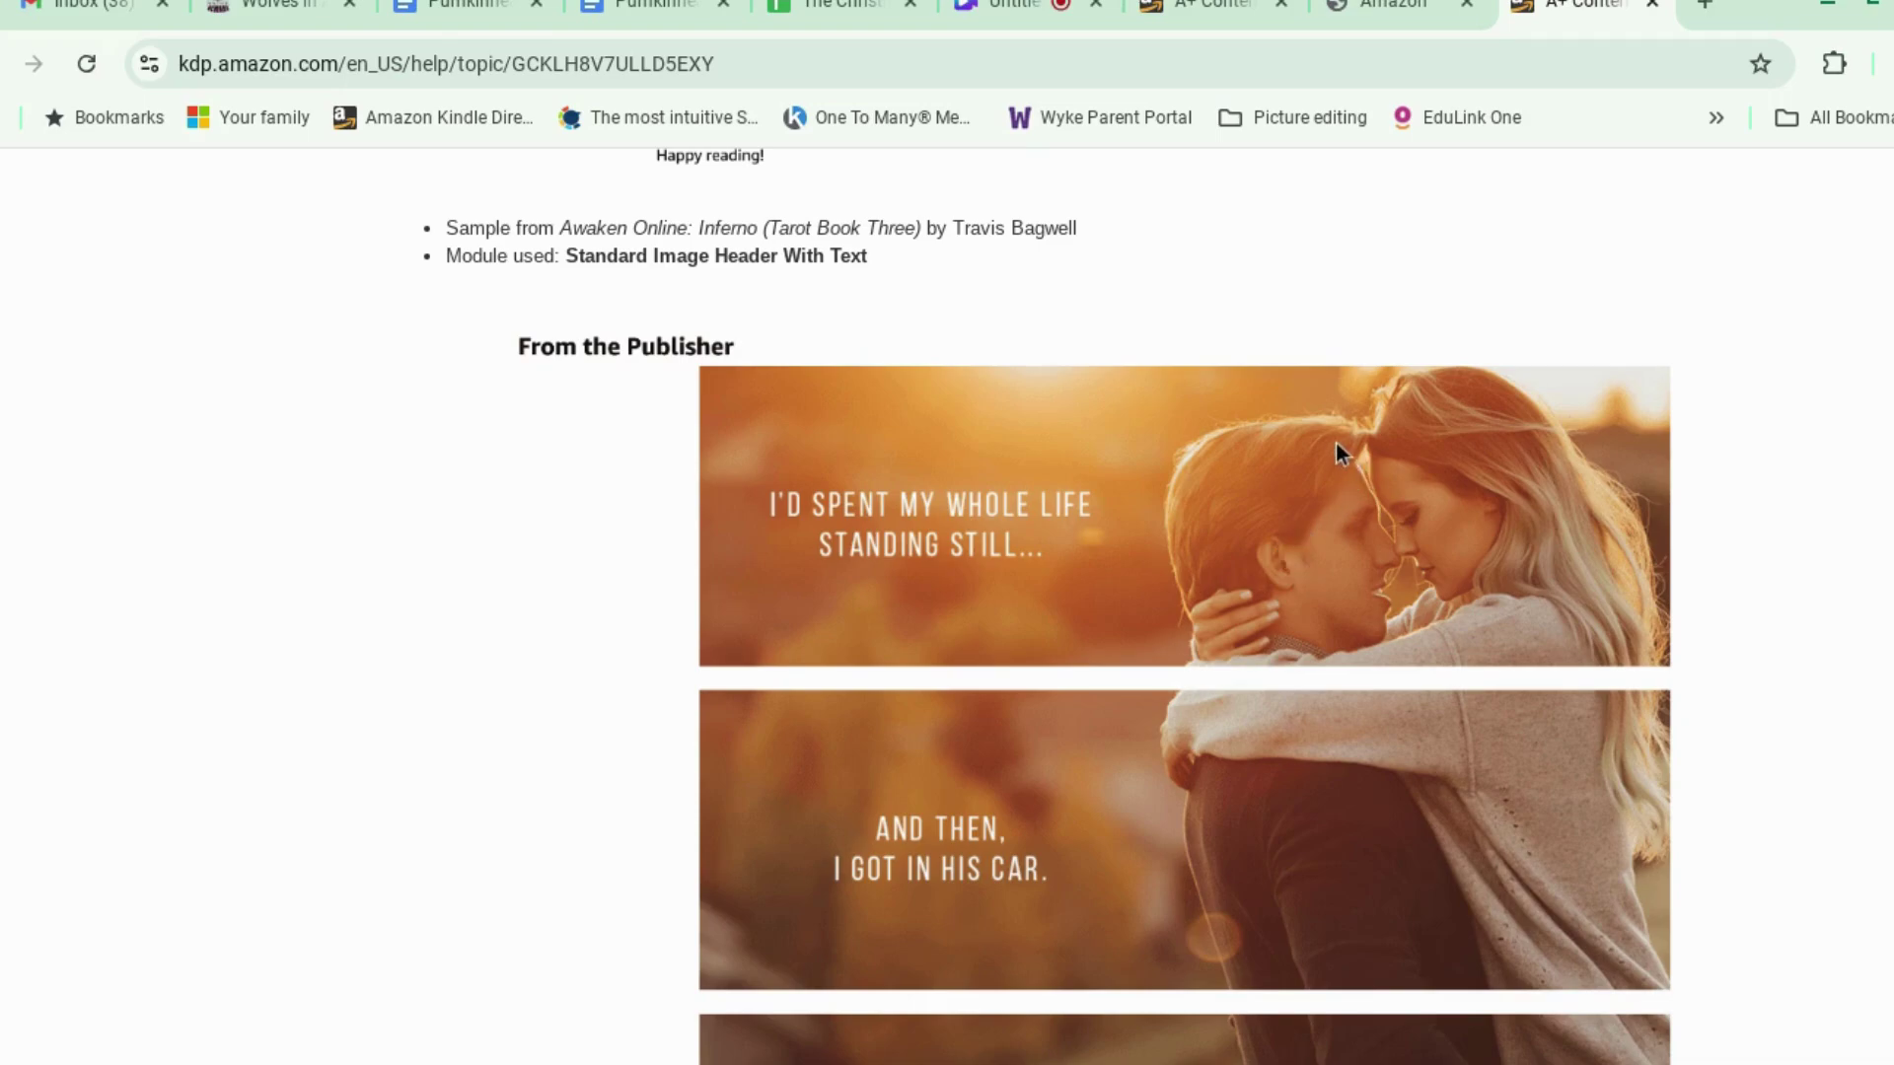
pyautogui.scroll(2, 1332, 430)
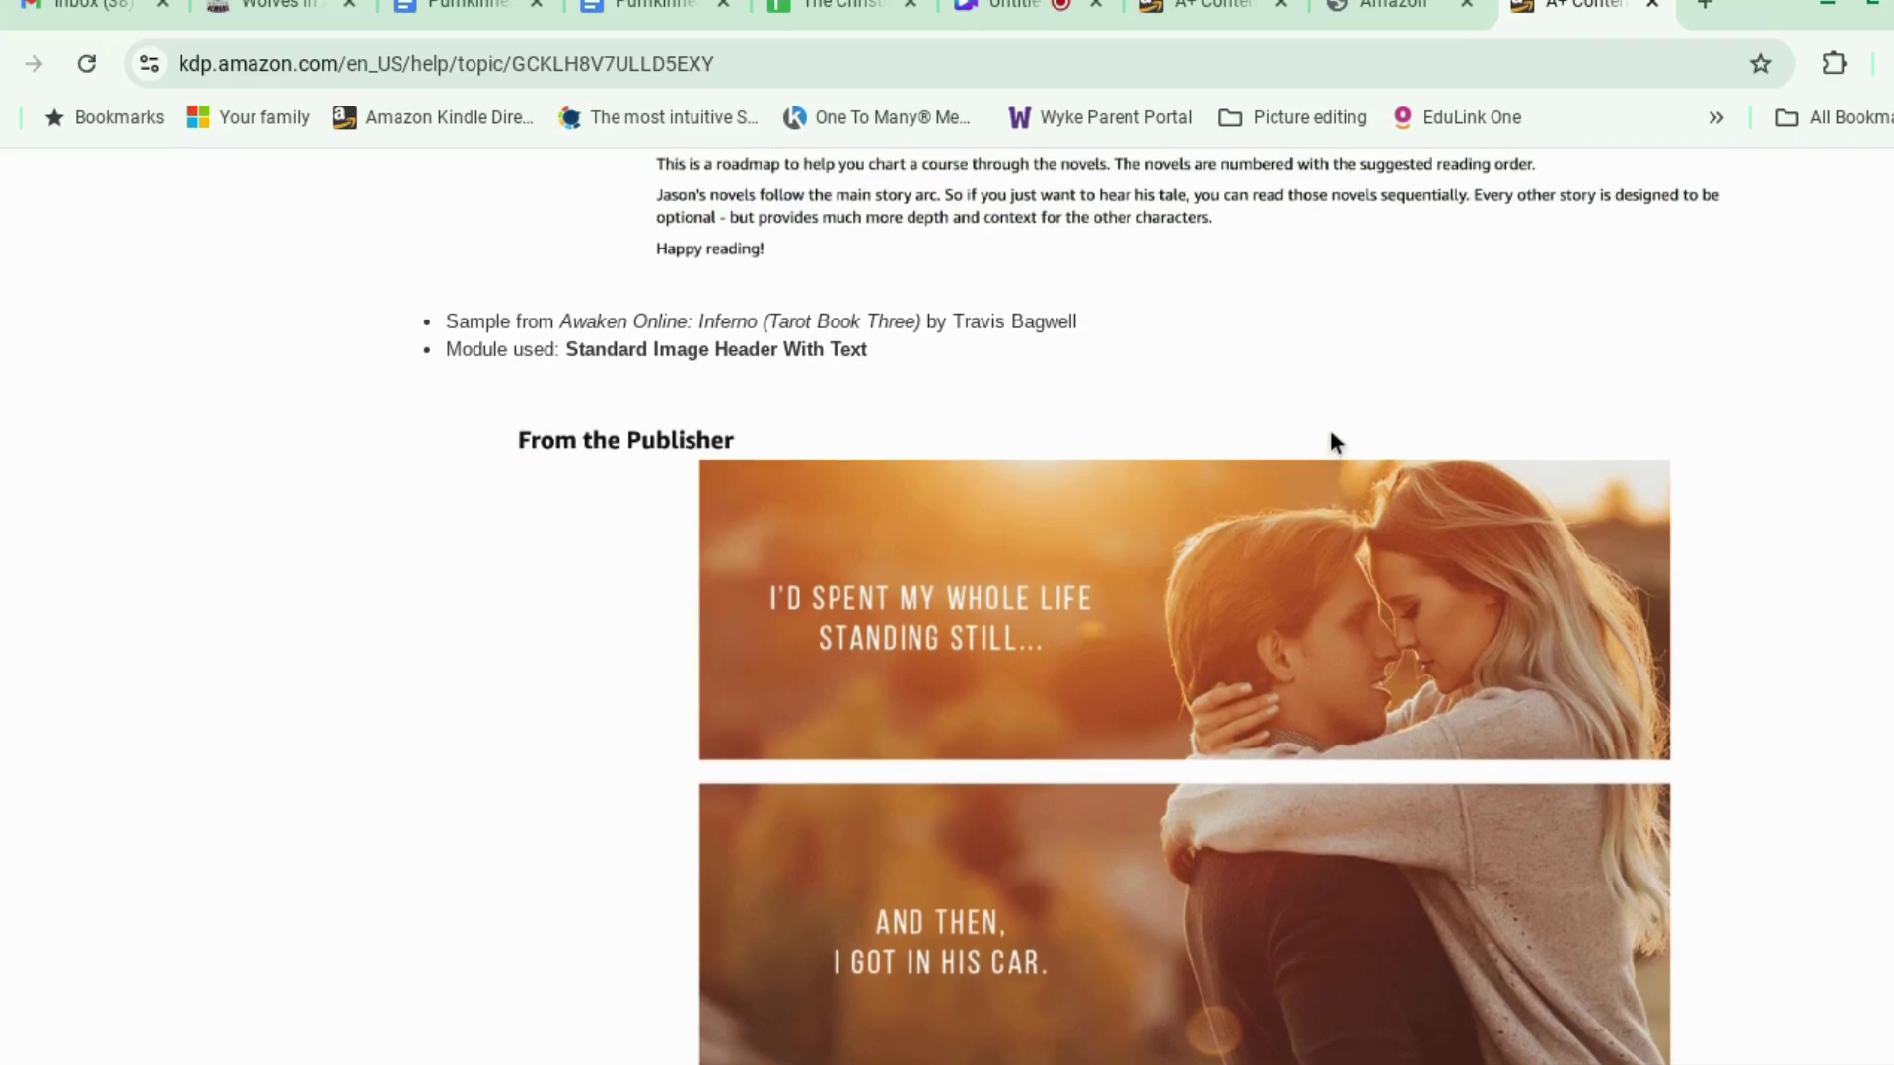
pyautogui.scroll(3, 1330, 431)
pyautogui.scroll(-2, 1329, 431)
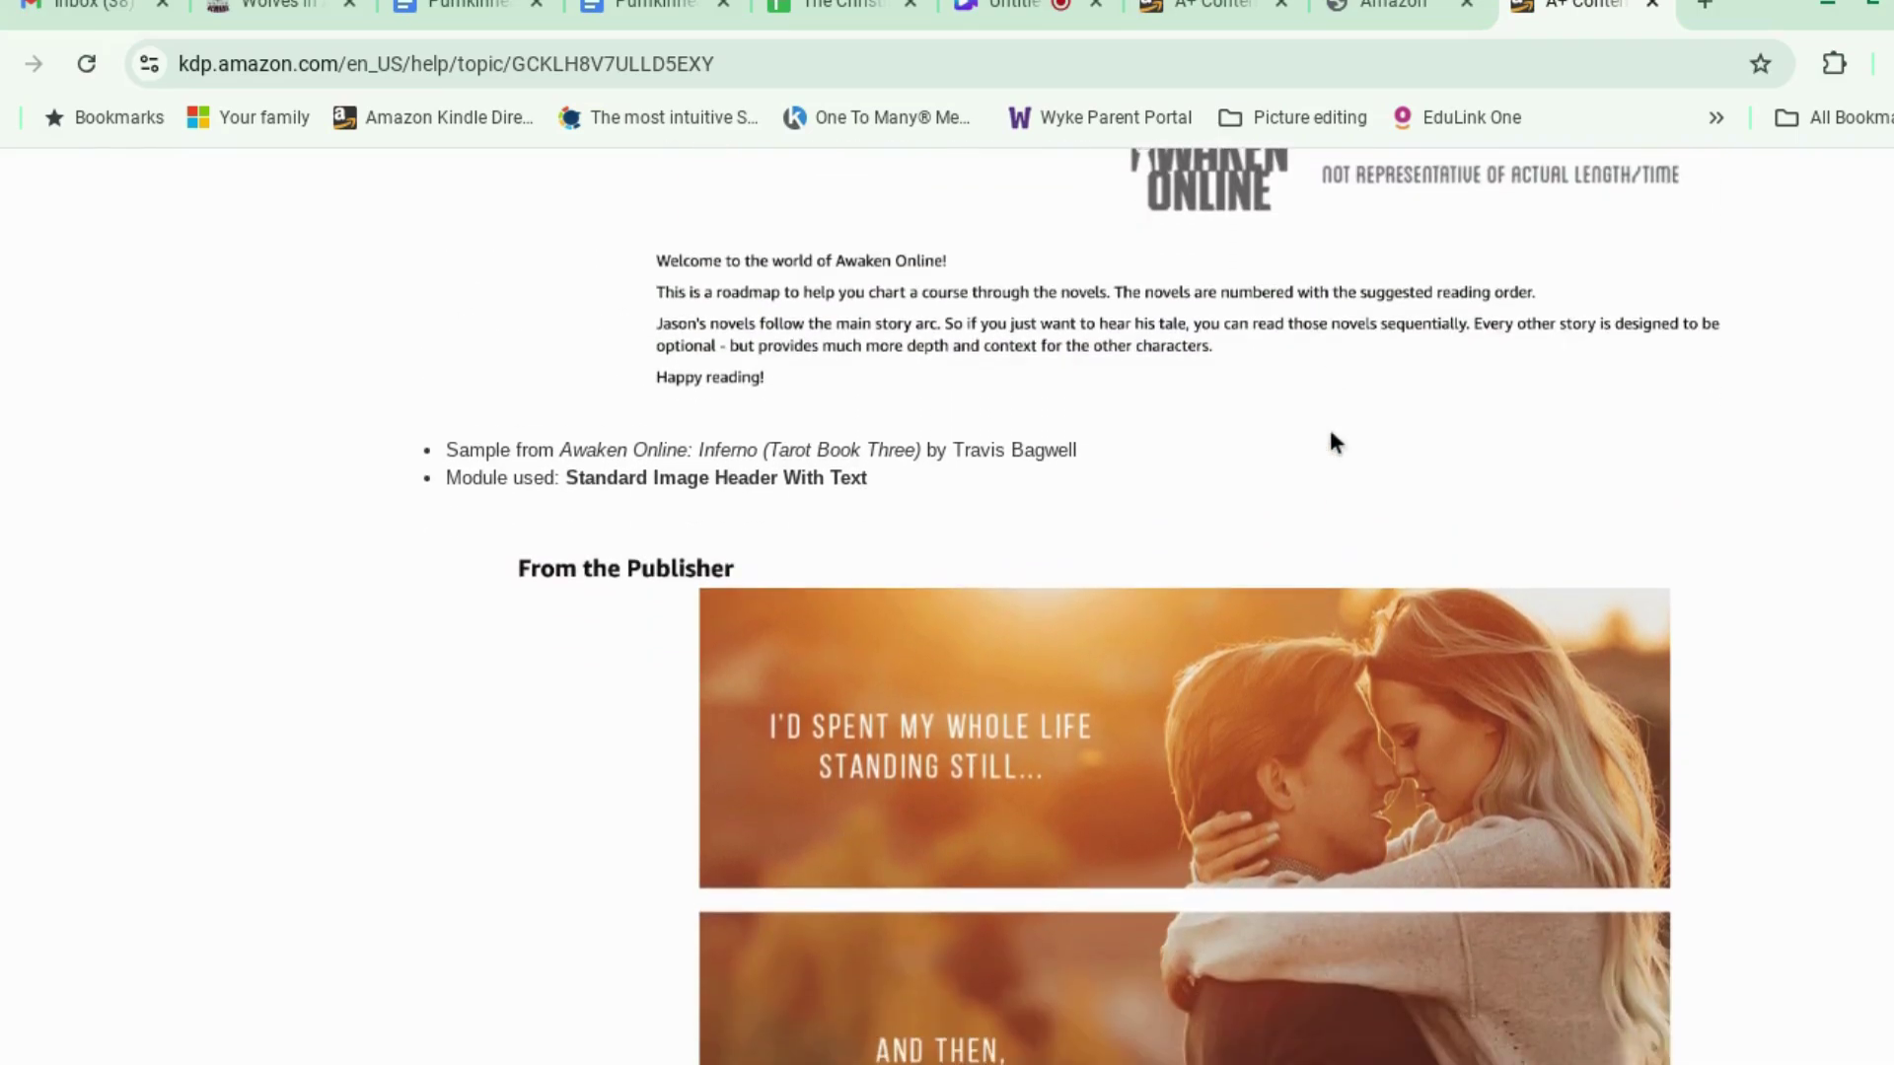
pyautogui.scroll(-7, 1304, 395)
pyautogui.scroll(10, 1292, 406)
pyautogui.scroll(-1, 1381, 464)
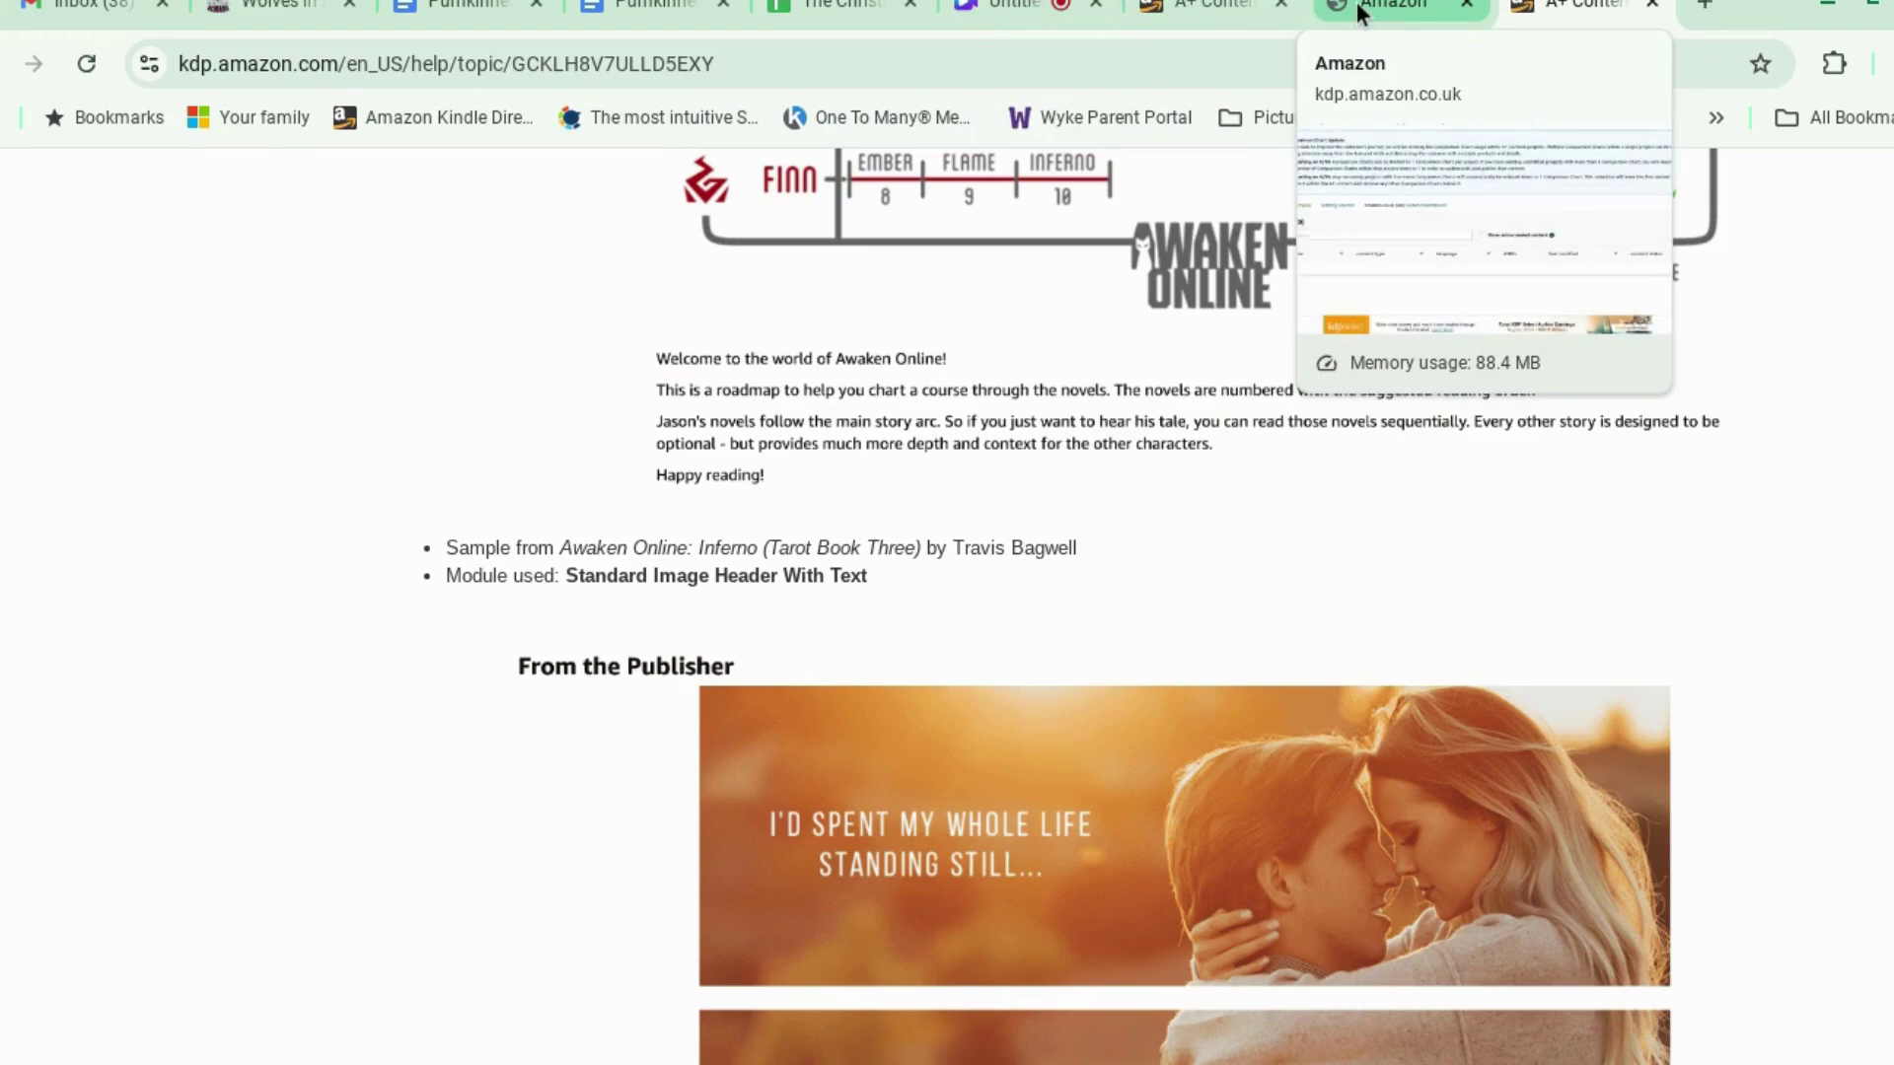
# Go to canva.com and create a custom-size design of 970 × 300 px.
pyautogui.click(1711, 12)
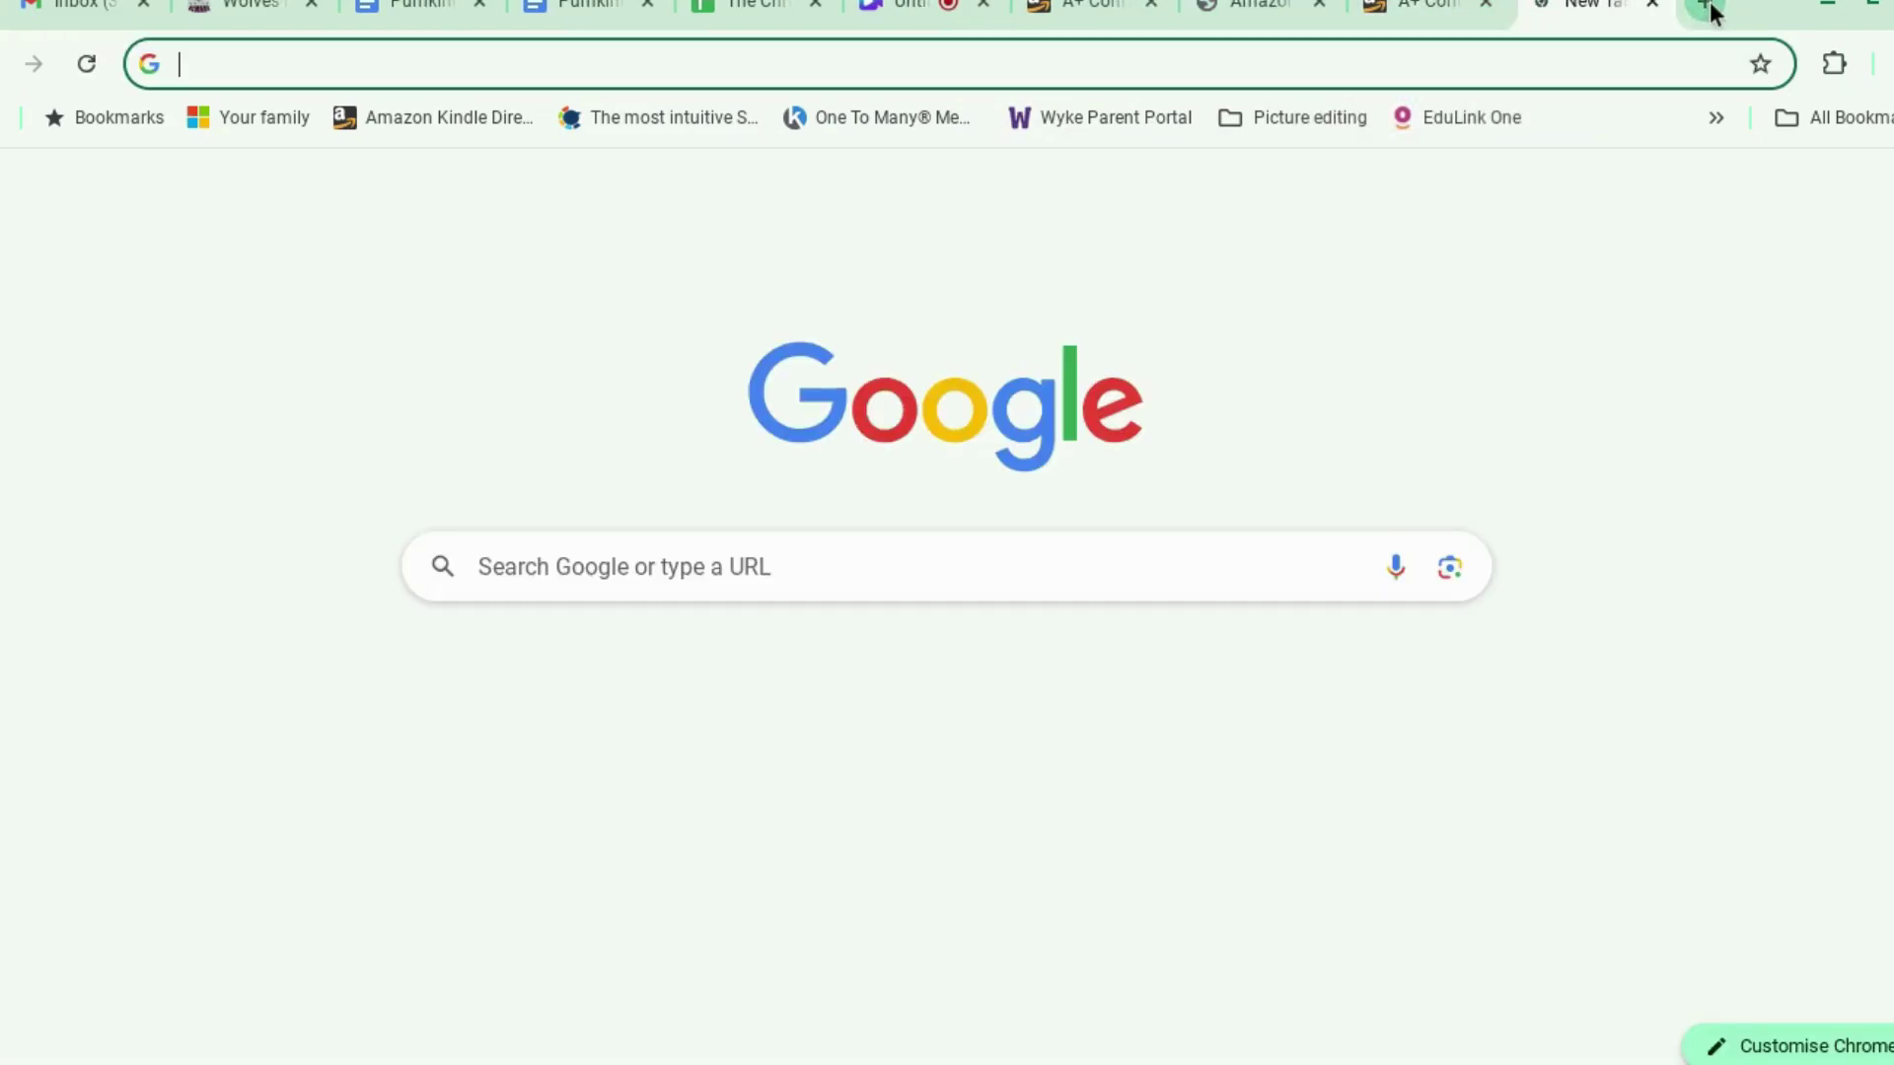
pyautogui.write('canva')
pyautogui.press('Return')
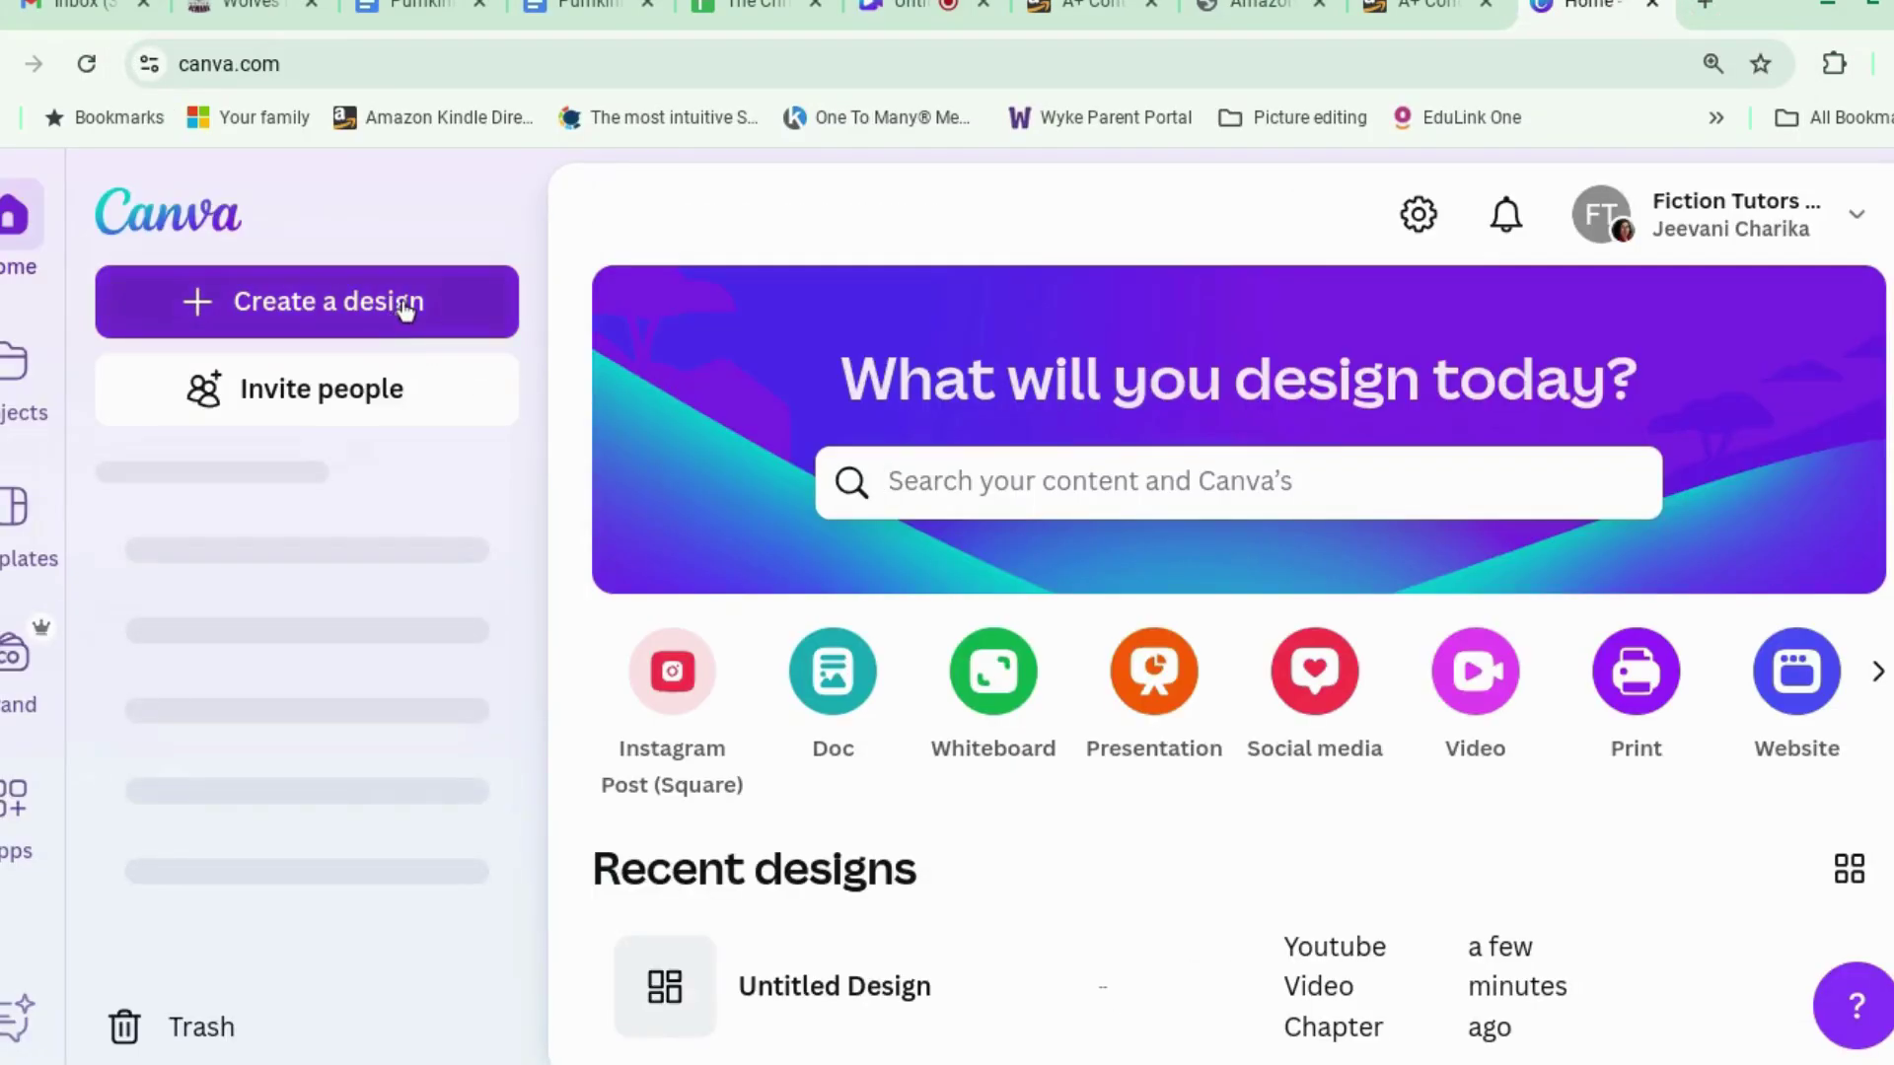
pyautogui.click(425, 321)
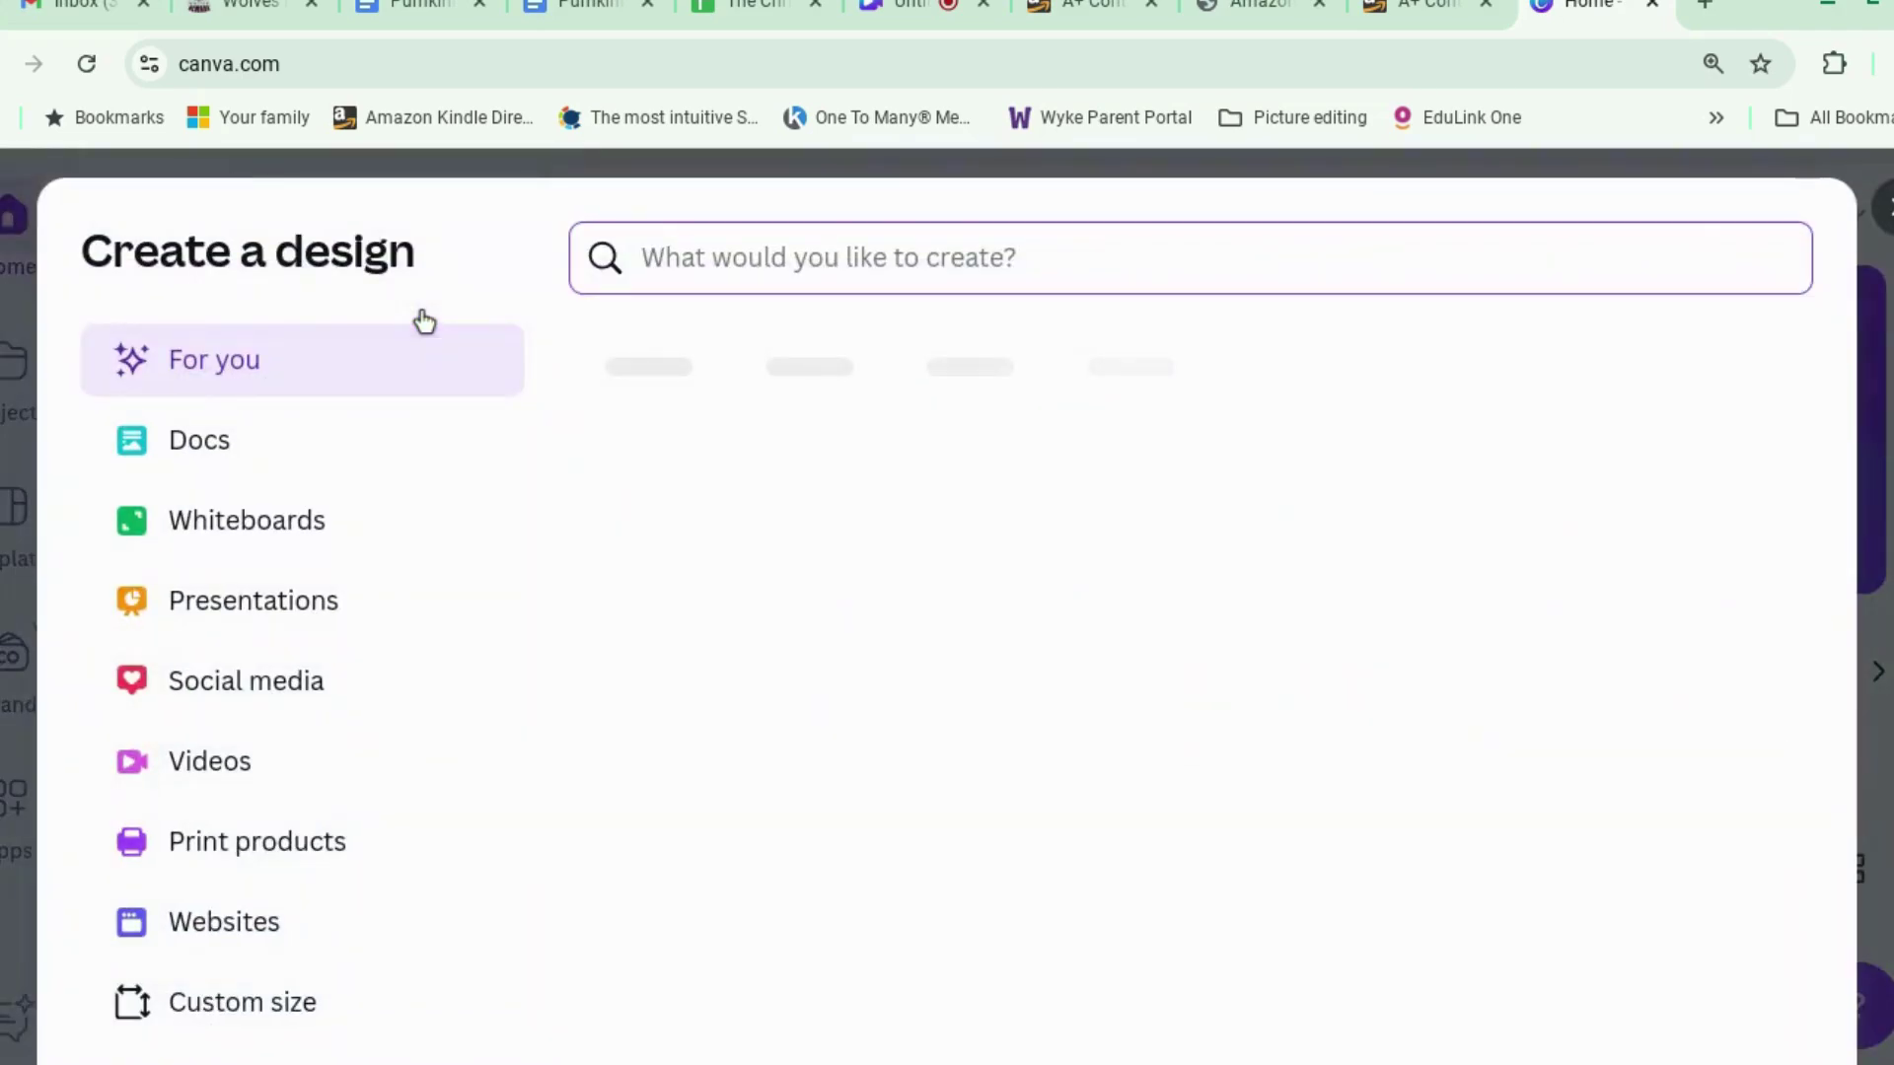
pyautogui.rightClick(419, 314)
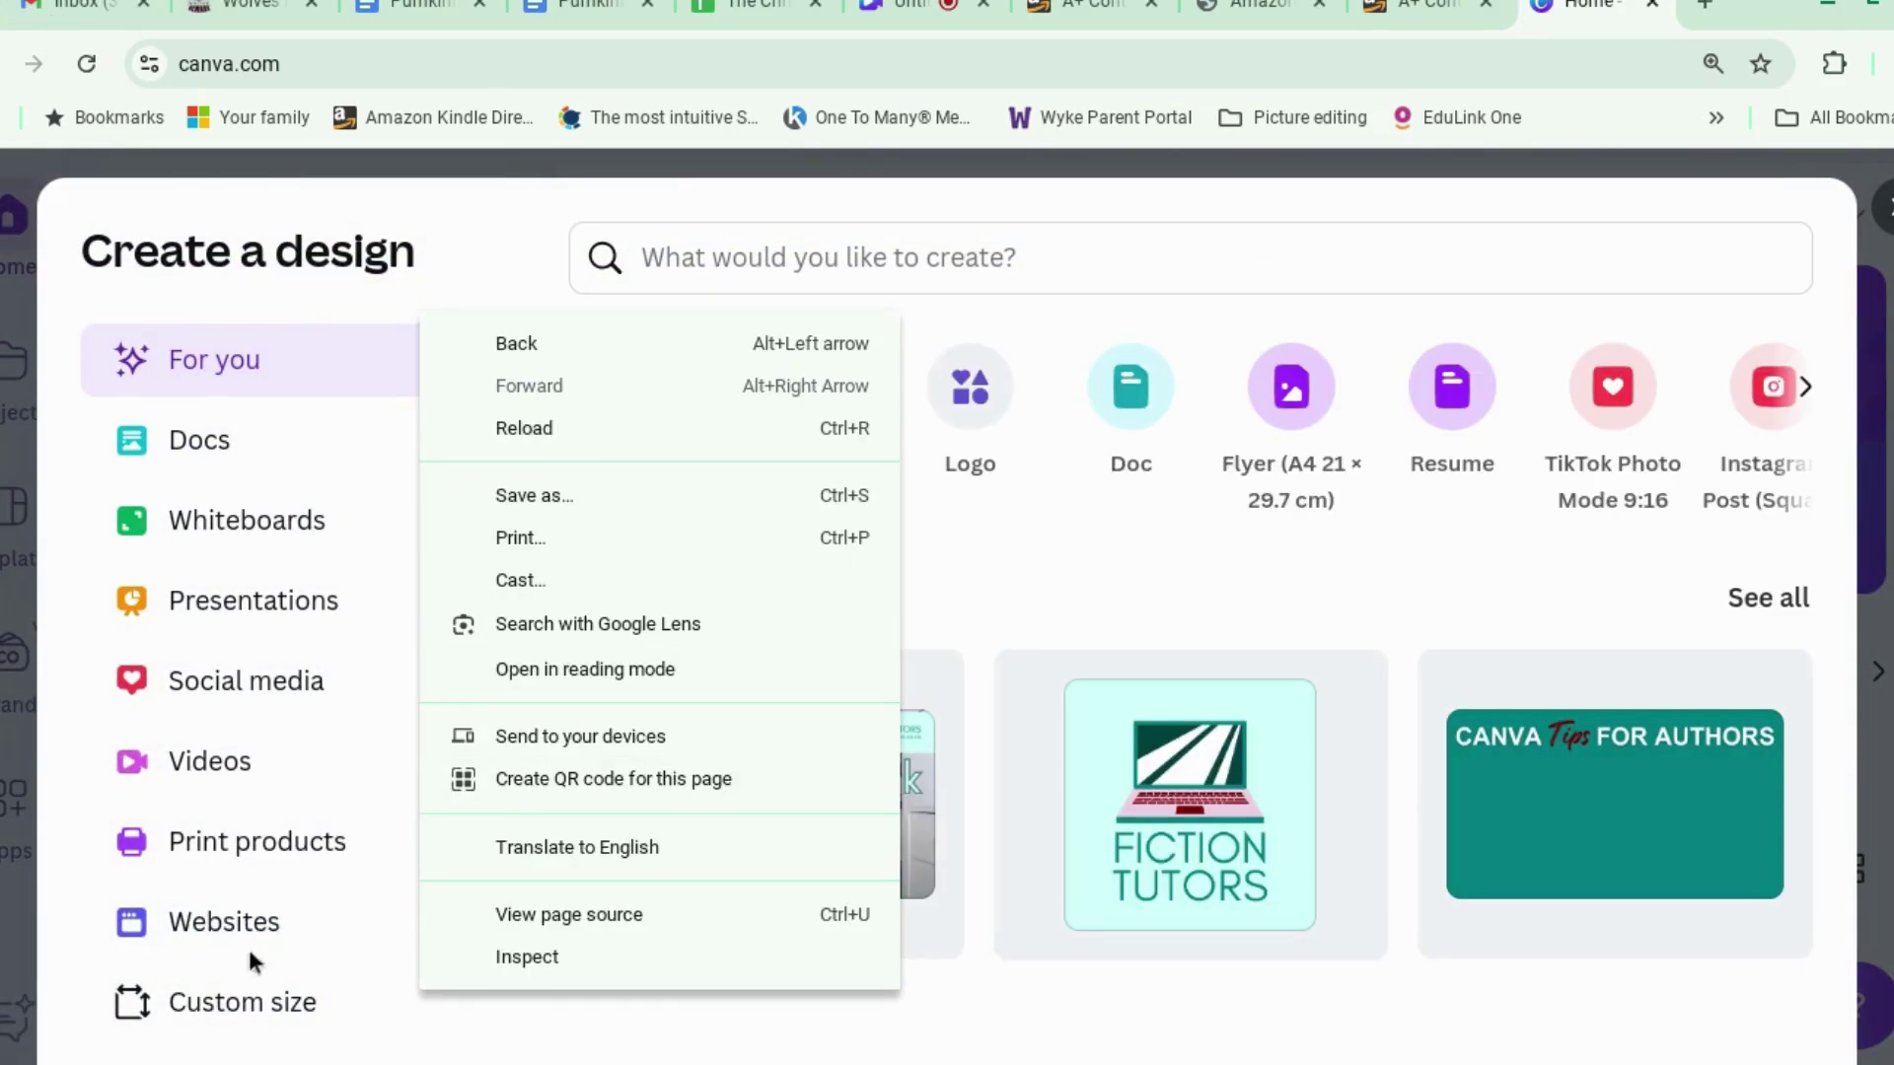
pyautogui.click(234, 1014)
pyautogui.click(231, 1017)
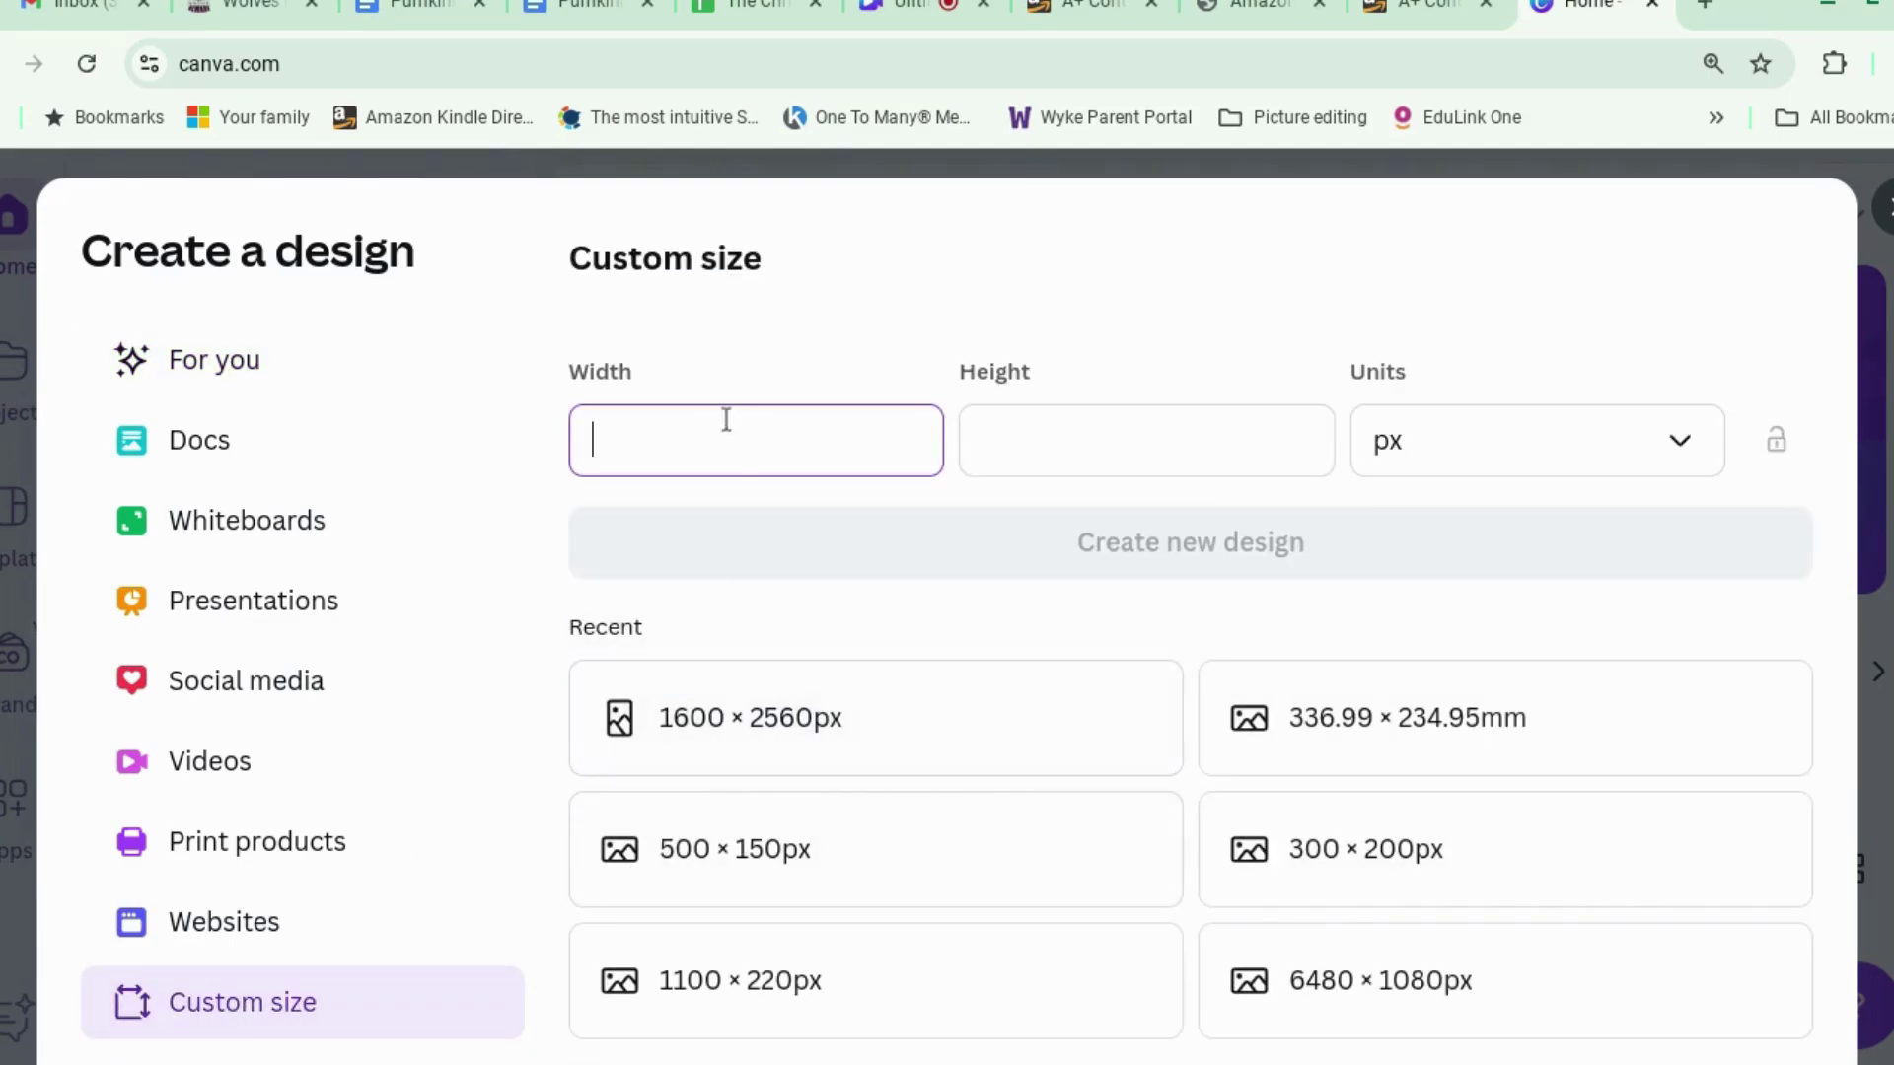
pyautogui.write('970')
pyautogui.click(1064, 450)
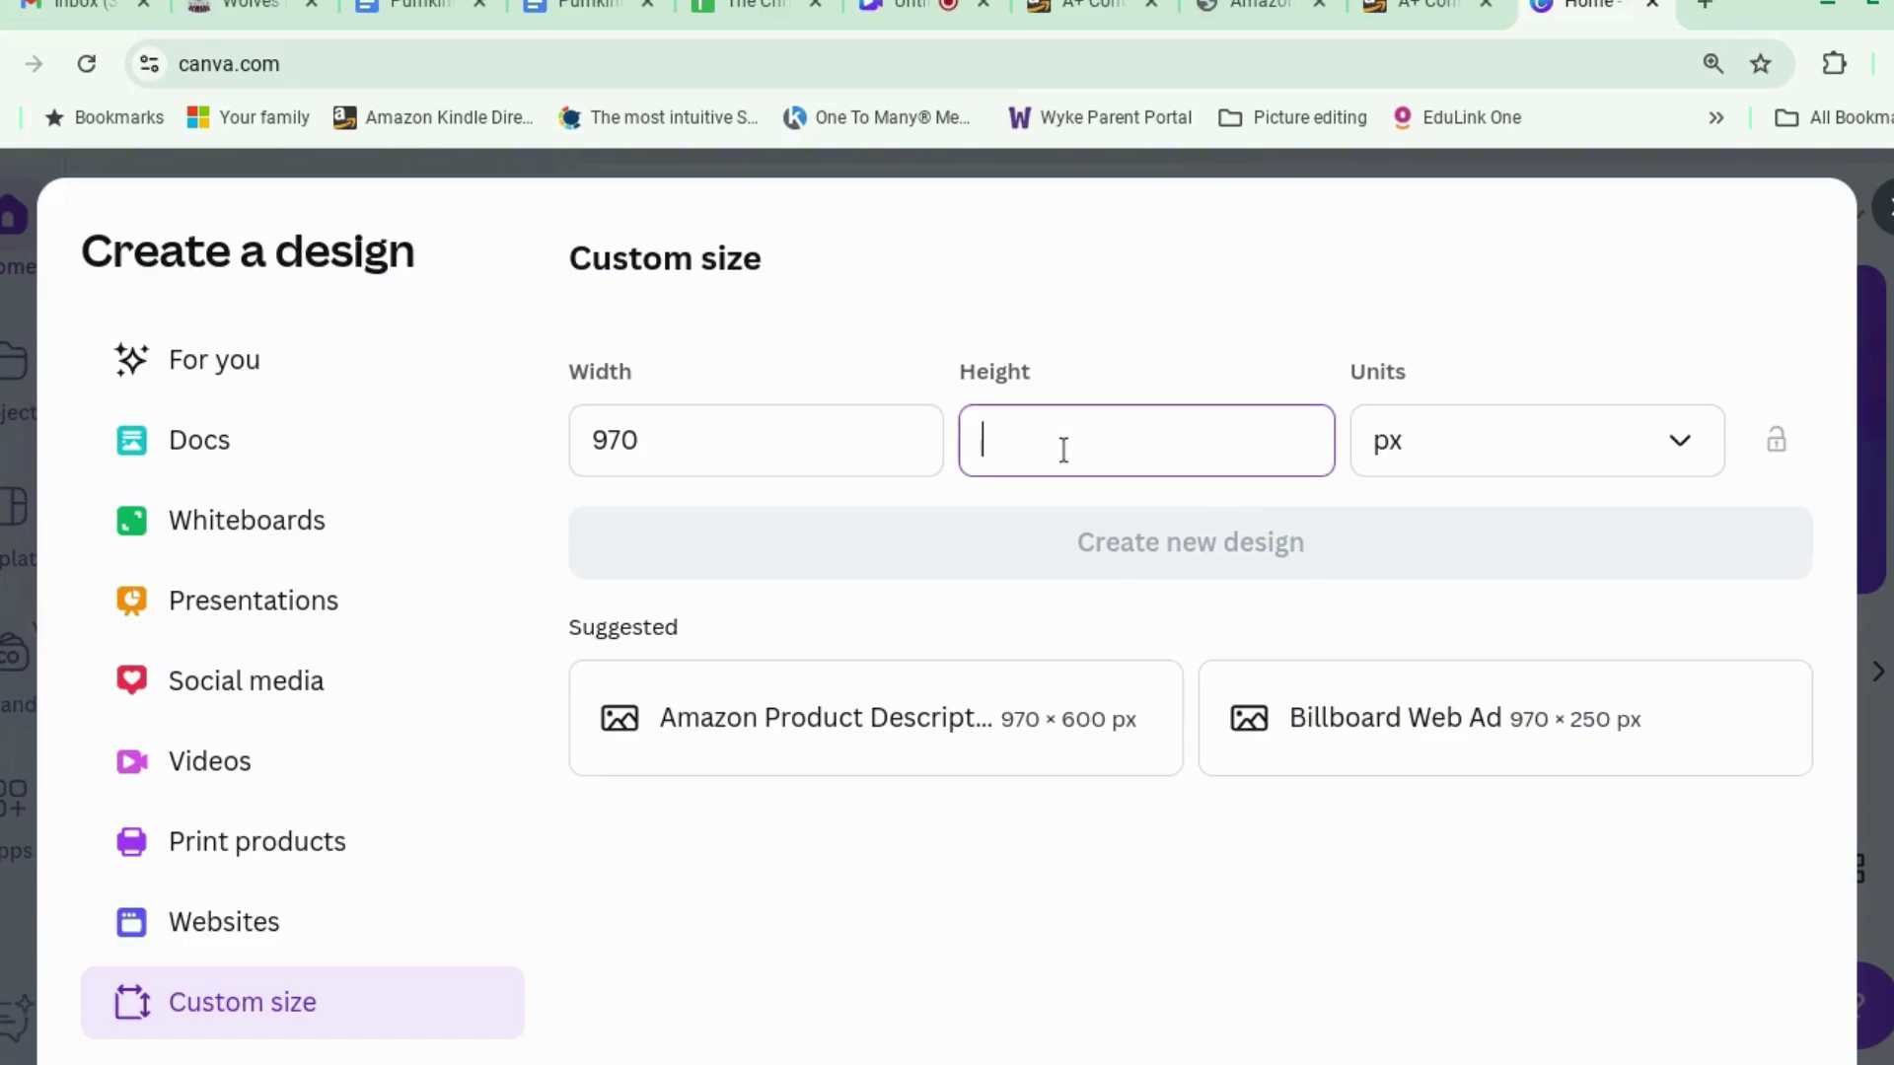
pyautogui.write('300')
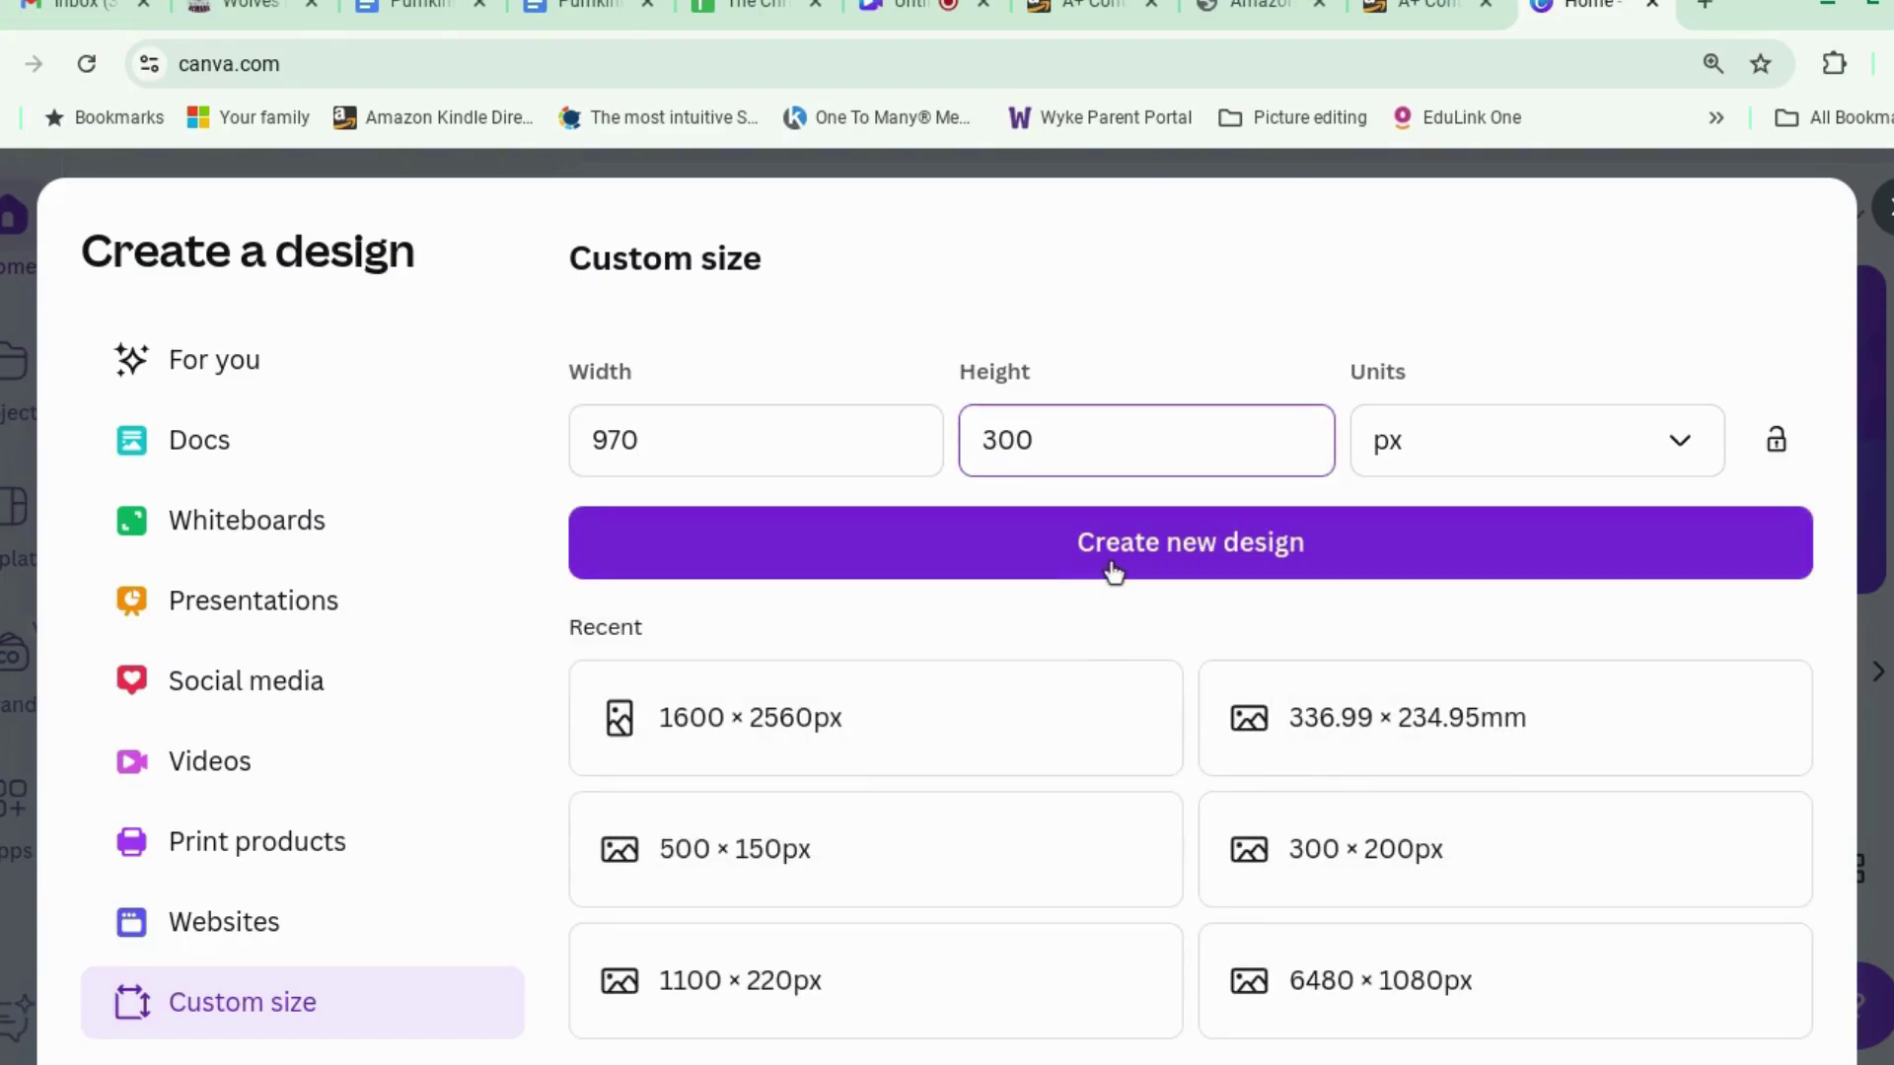
pyautogui.click(1114, 571)
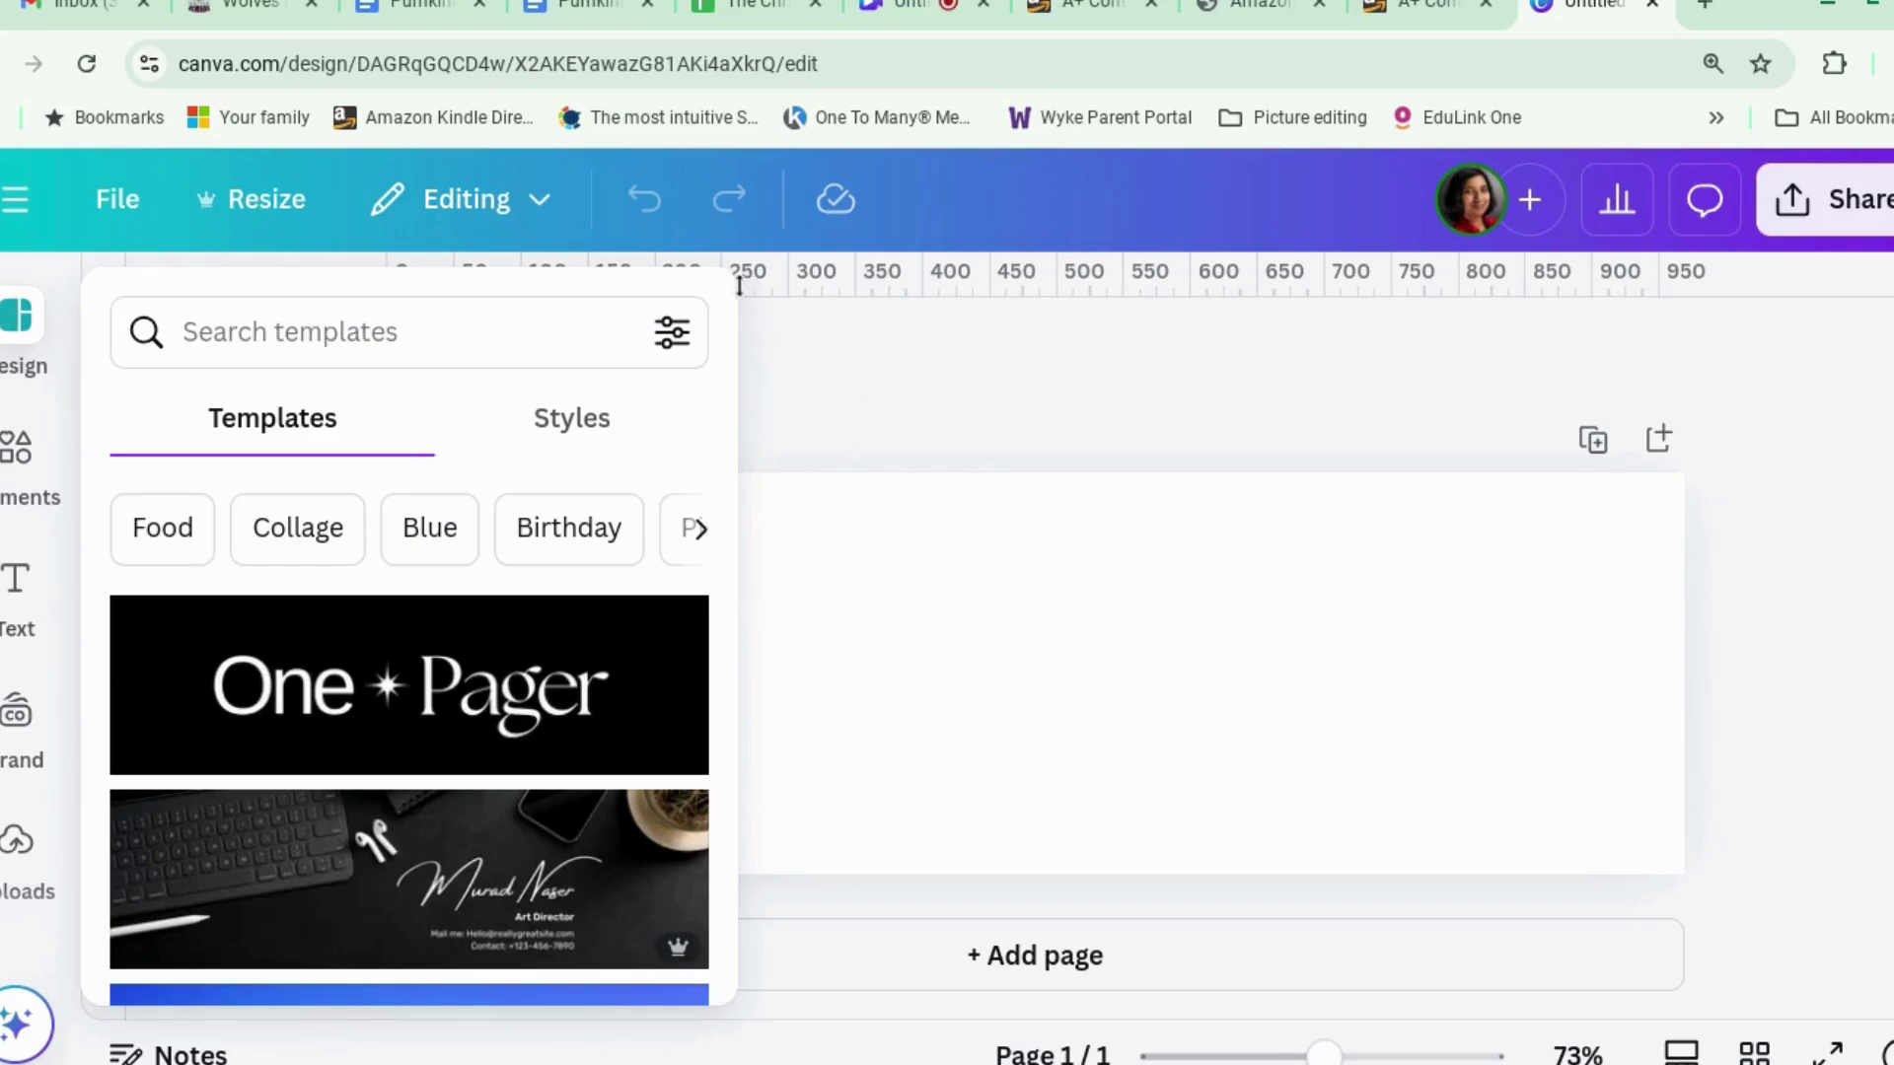
# Add the purple gradient image from Uploads and enlarge it to span the banner.
pyautogui.click(813, 375)
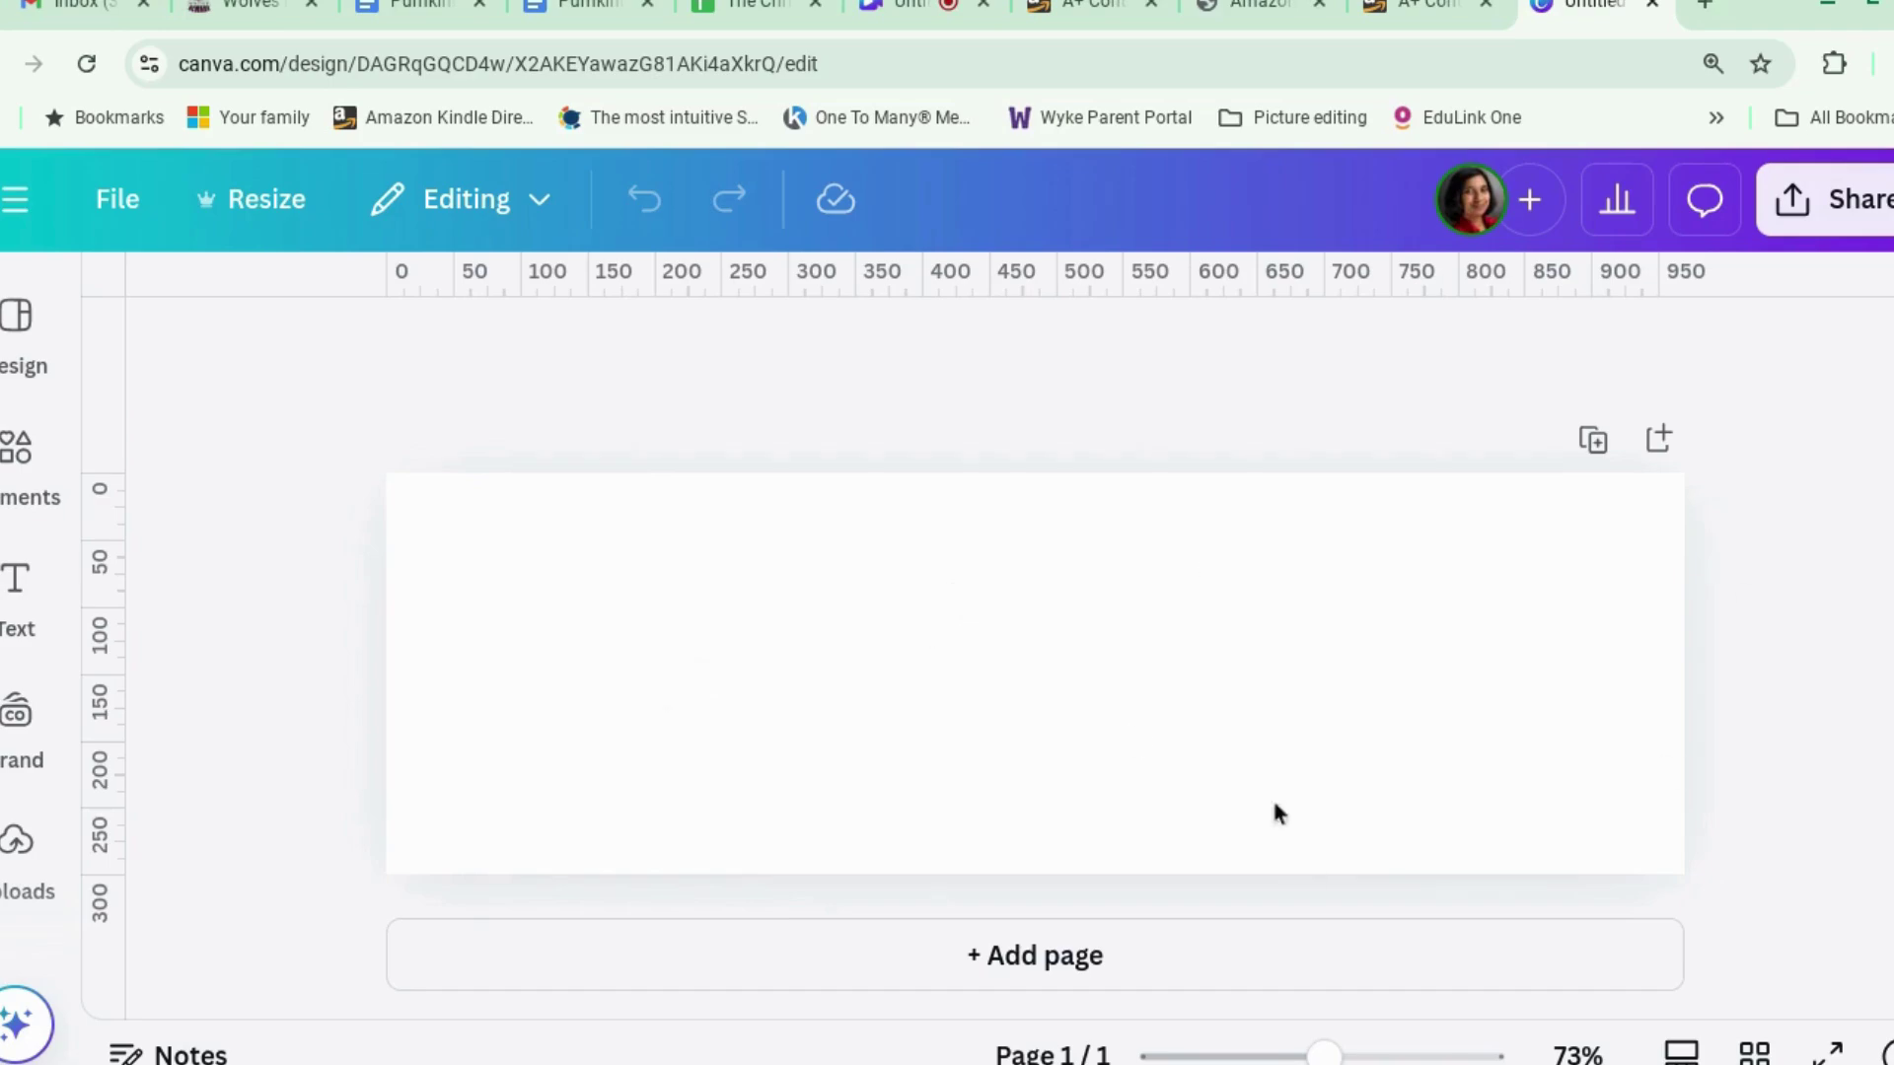
pyautogui.click(16, 846)
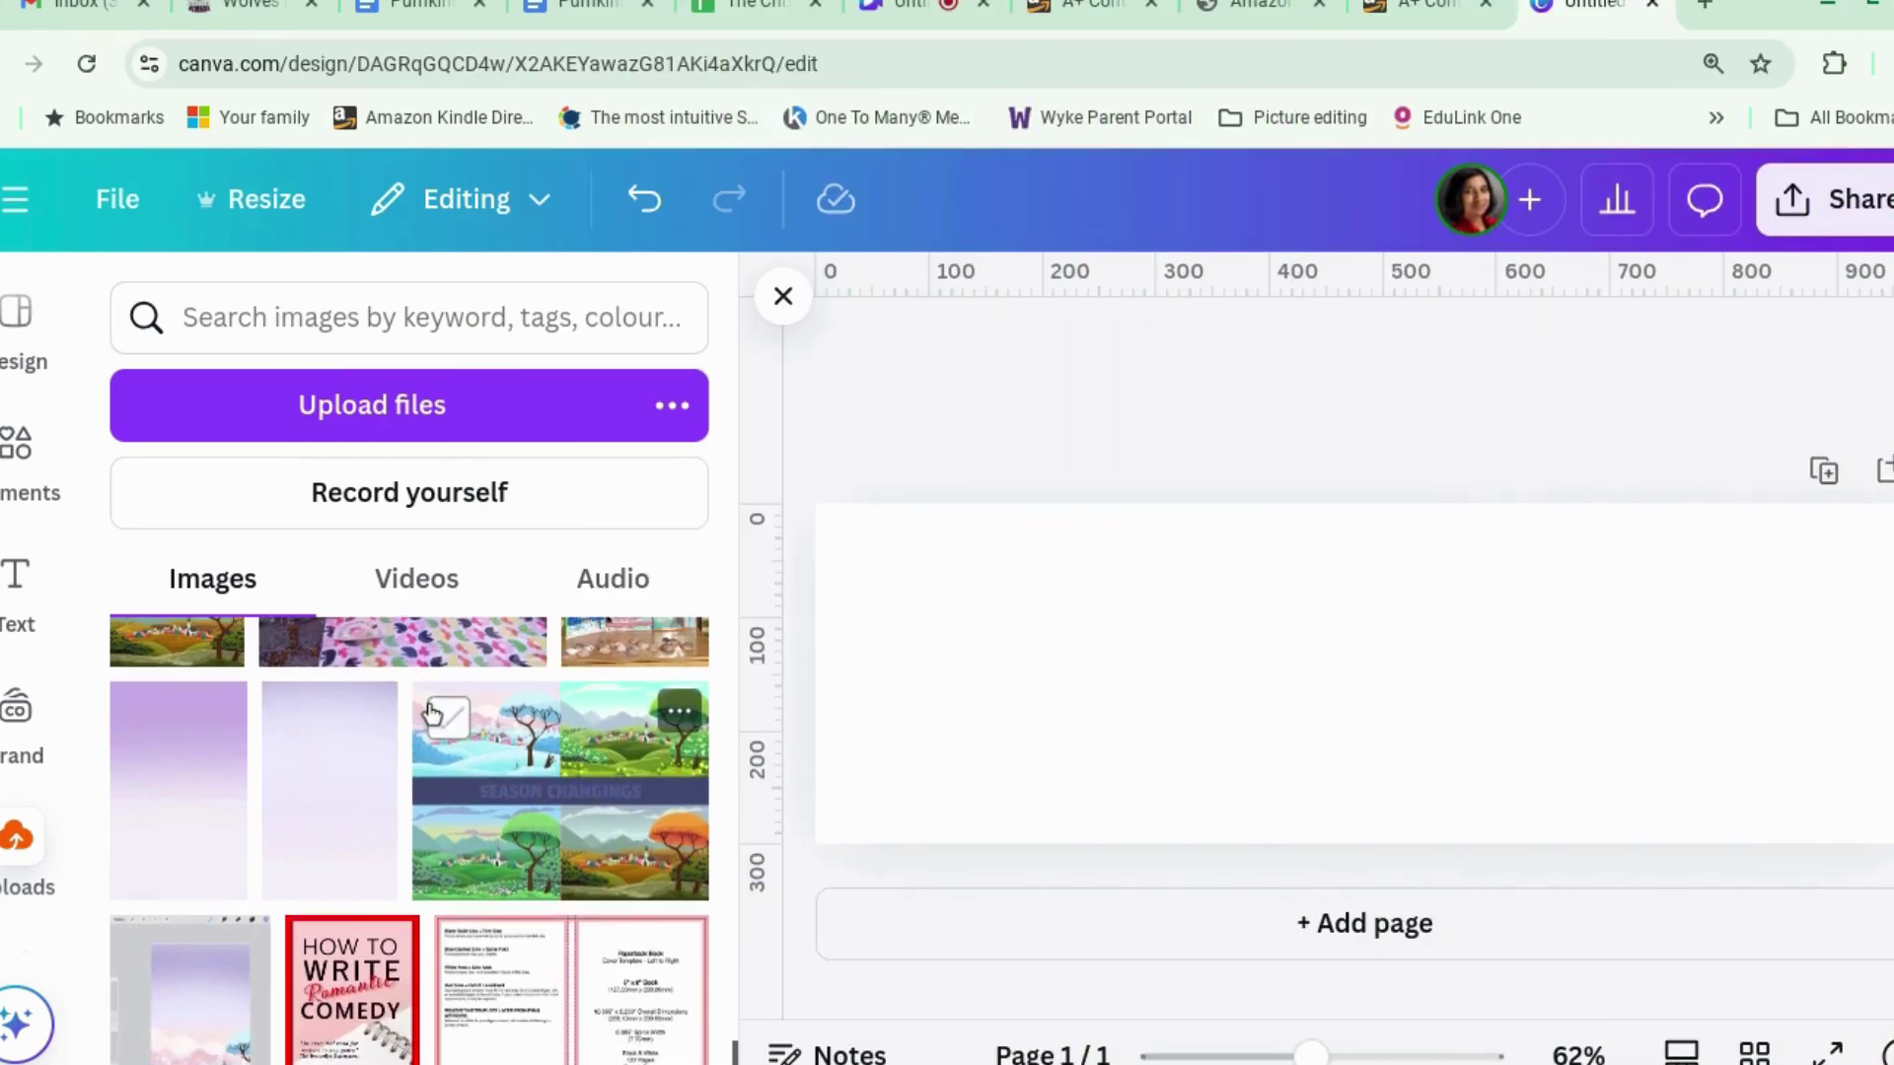
pyautogui.click(204, 811)
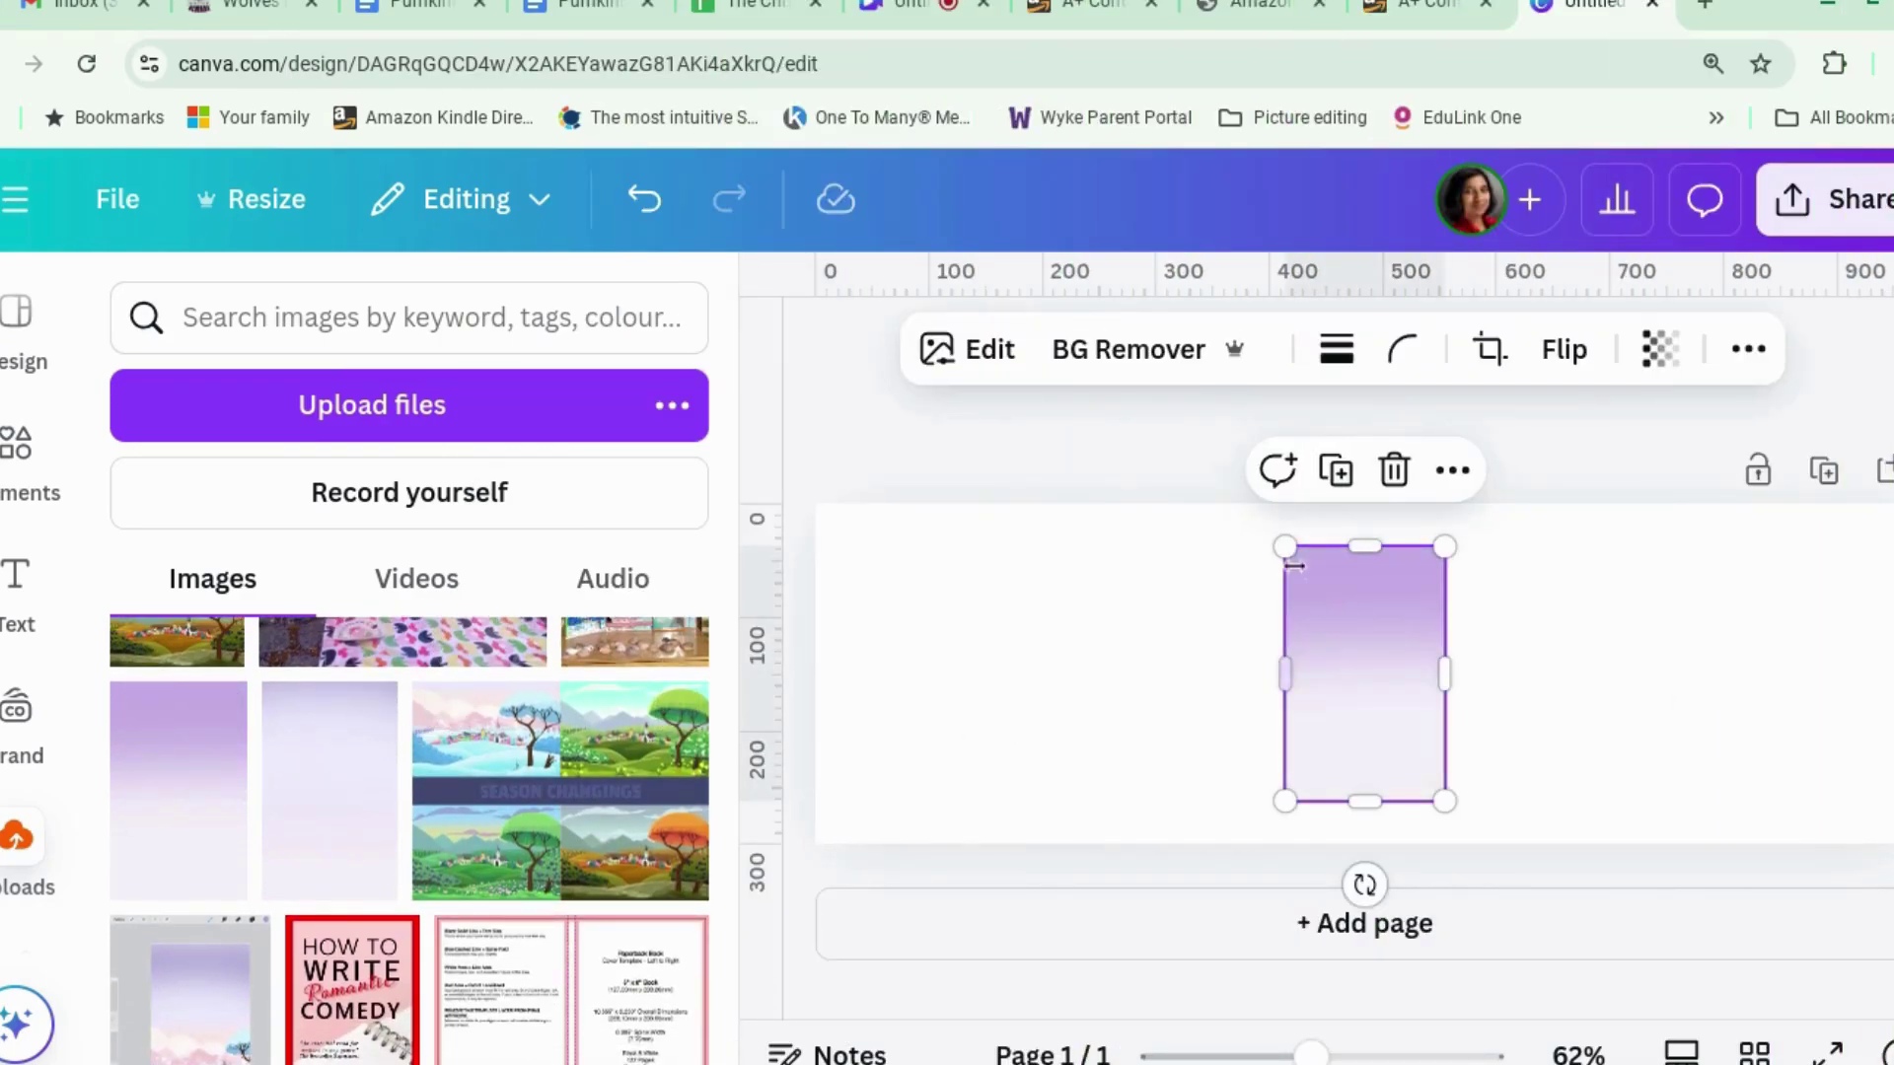
pyautogui.moveTo(1284, 545); pyautogui.dragTo(730, 424)
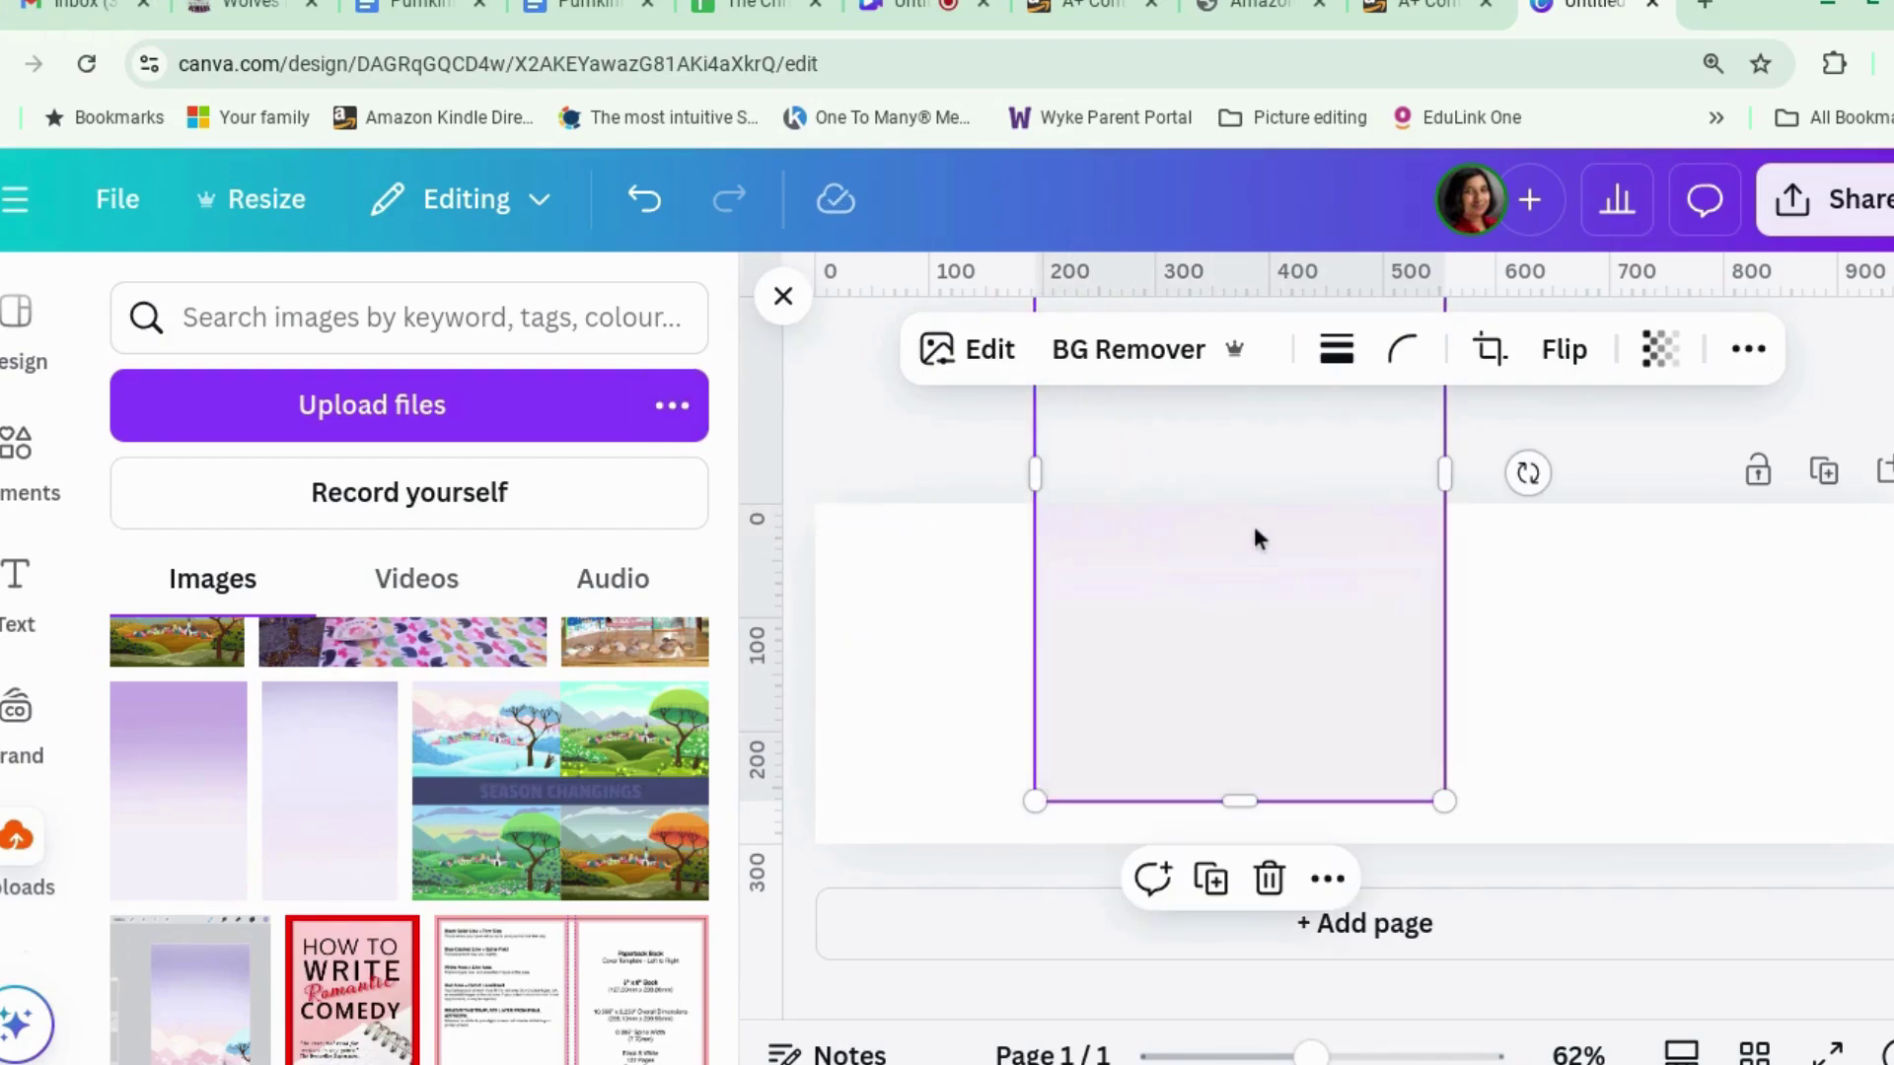
# Add pages 2 and 3, then drag the lavender image down and stretch it to full width.
pyautogui.click(1203, 947)
pyautogui.click(1346, 954)
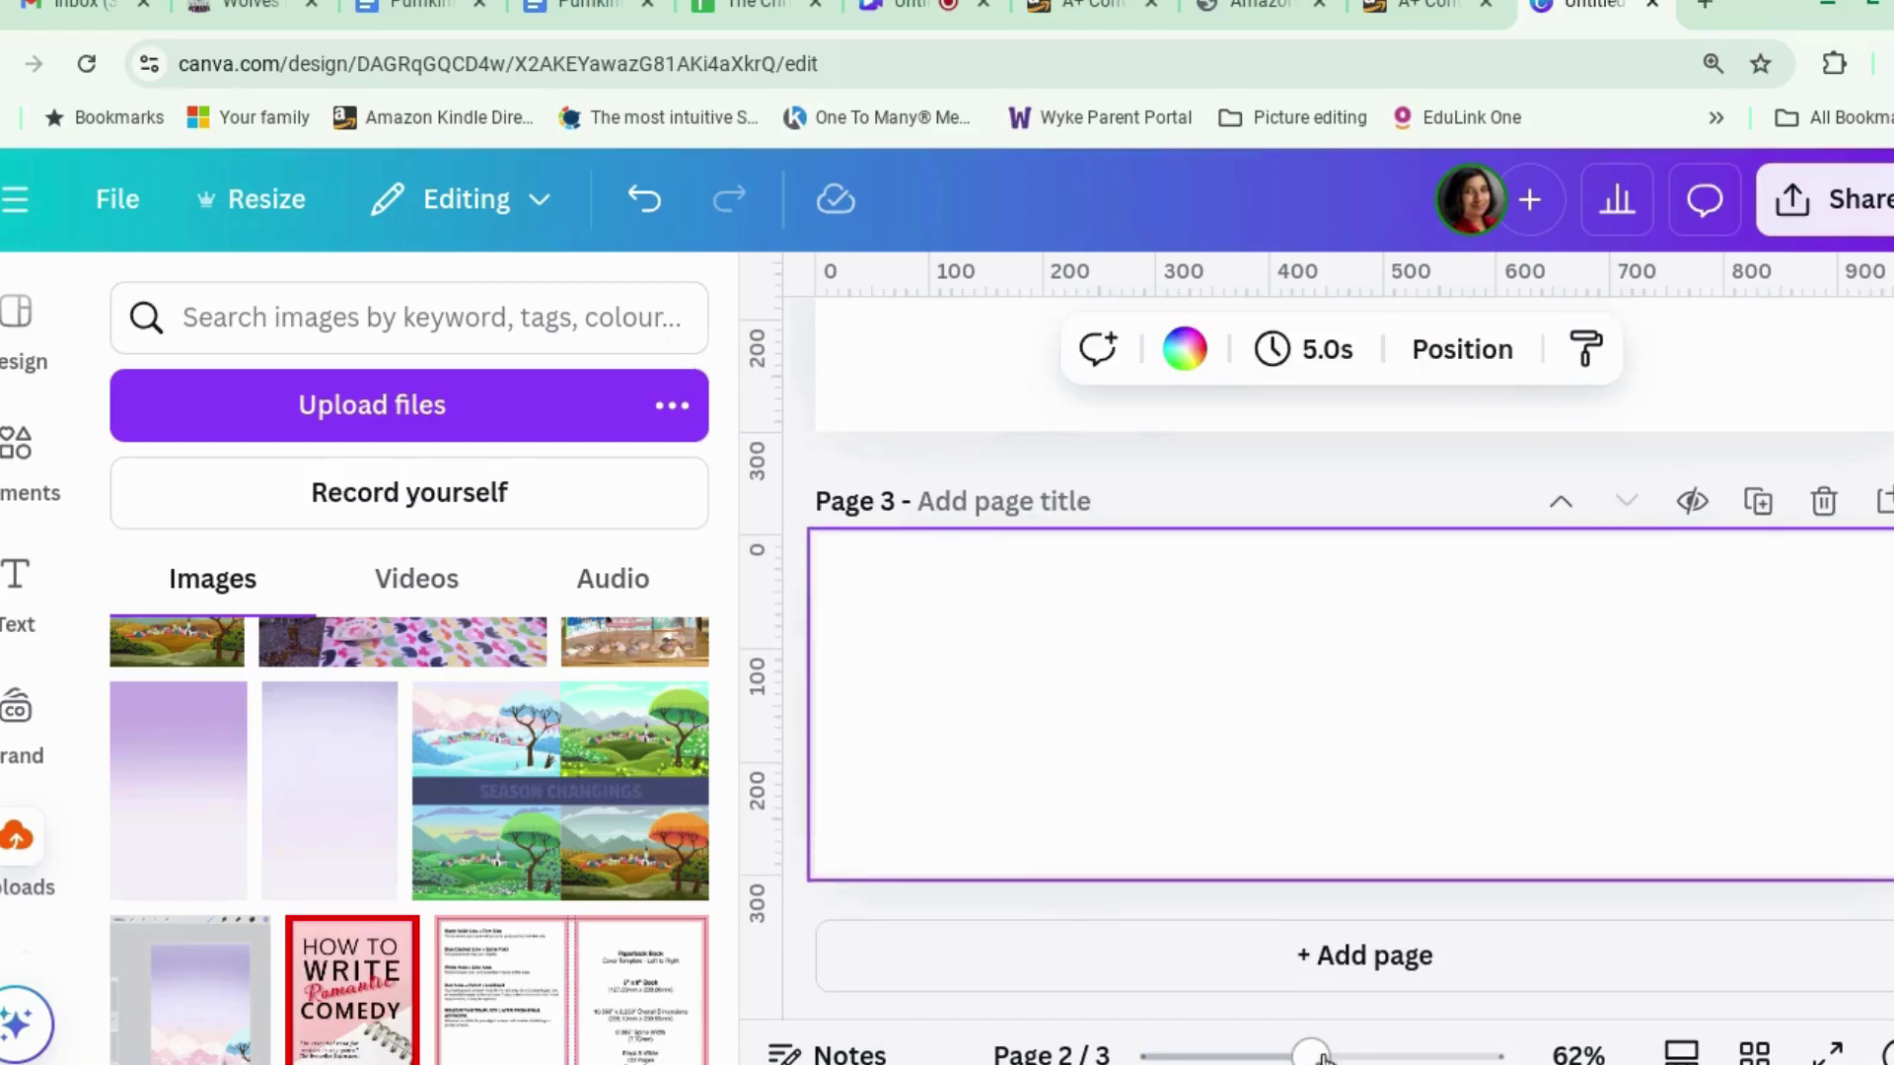
pyautogui.moveTo(1311, 1055); pyautogui.dragTo(1237, 1055)
pyautogui.scroll(3, 1423, 801)
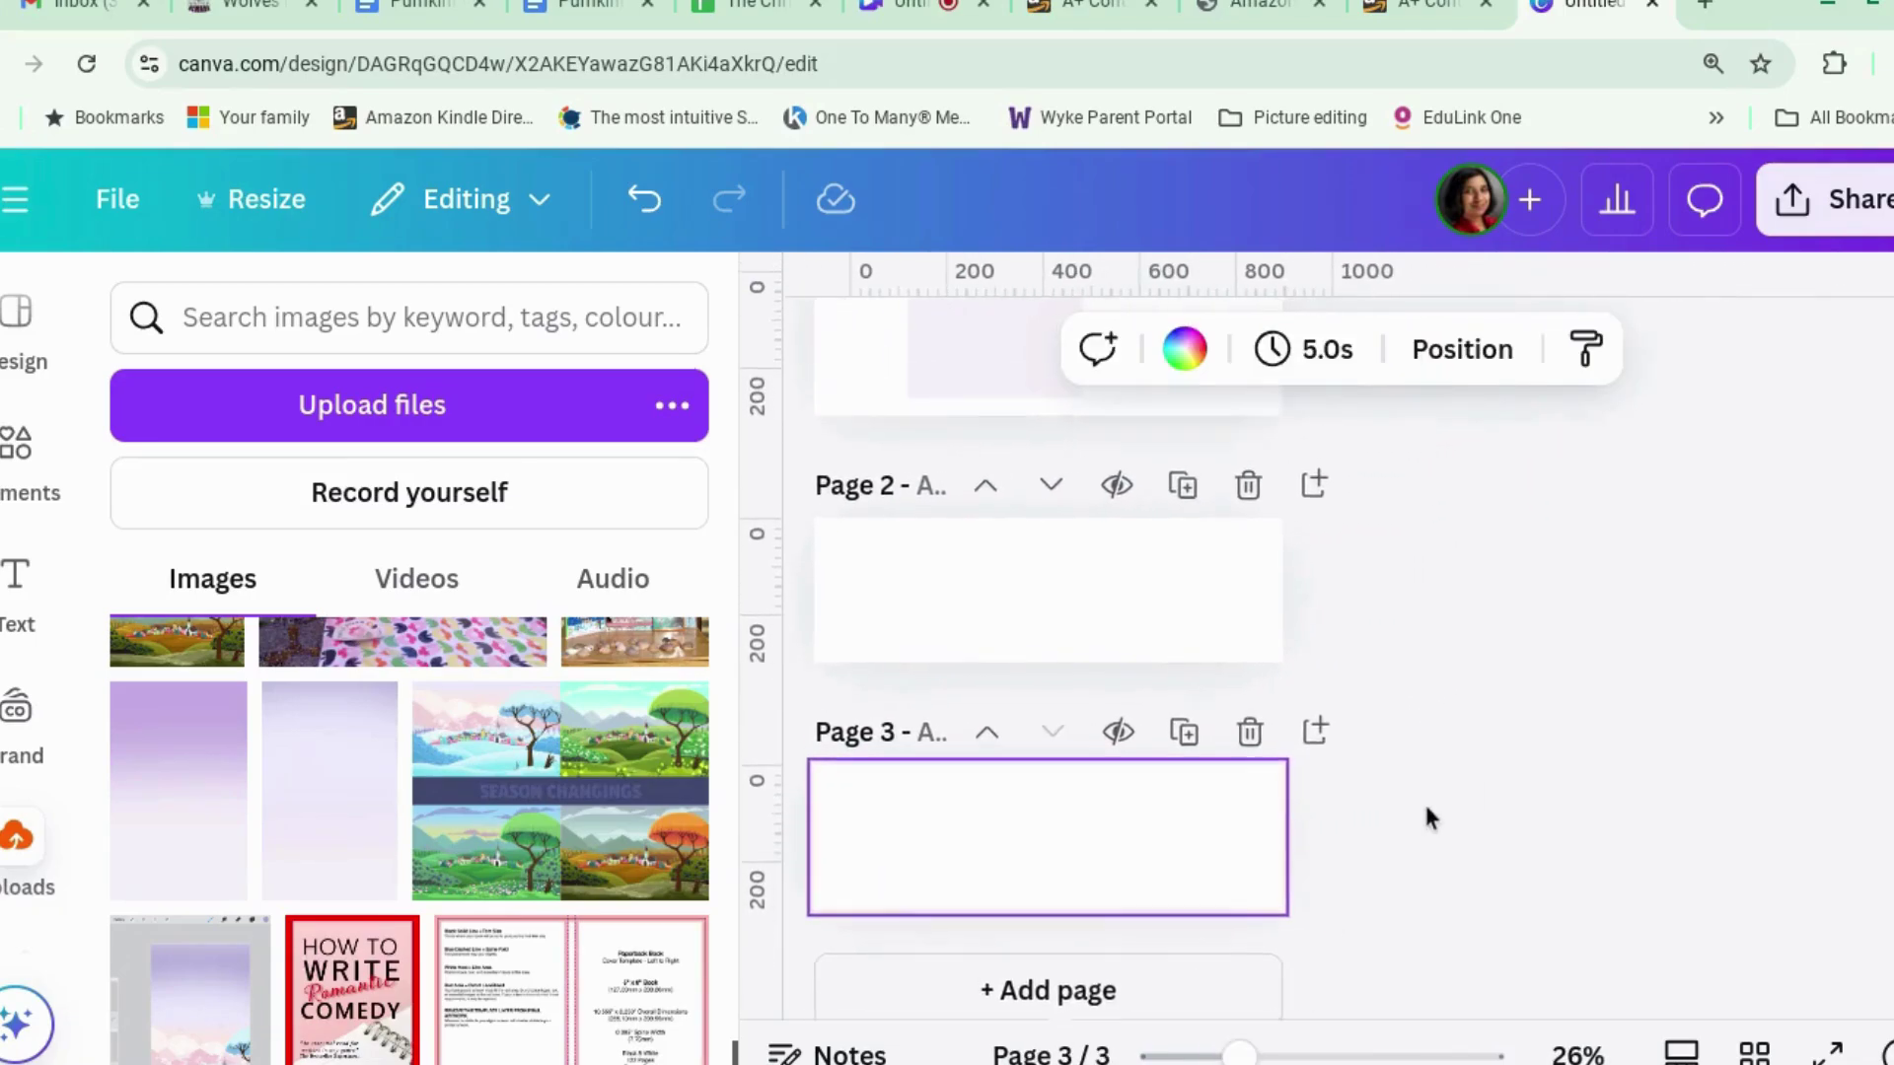
pyautogui.moveTo(994, 472); pyautogui.dragTo(906, 933)
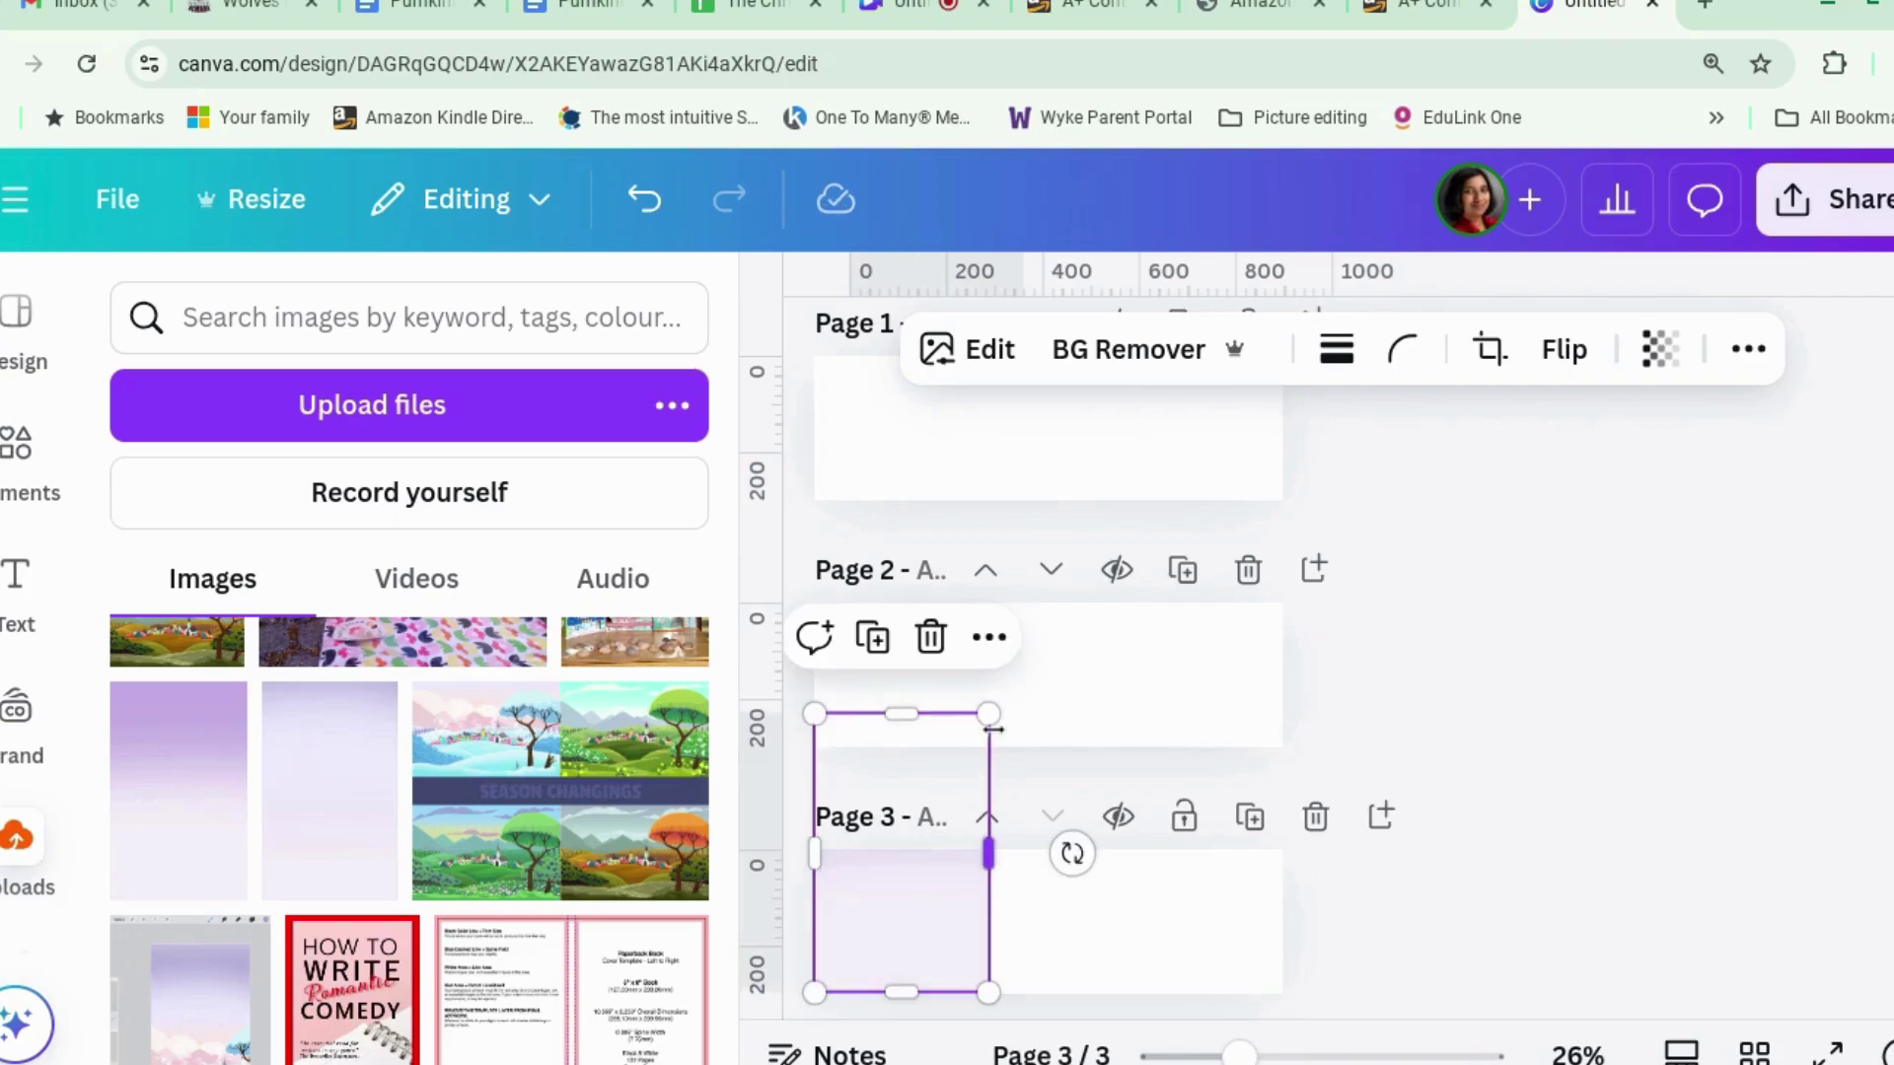
pyautogui.moveTo(988, 713); pyautogui.dragTo(1377, 470)
pyautogui.scroll(1, 1441, 636)
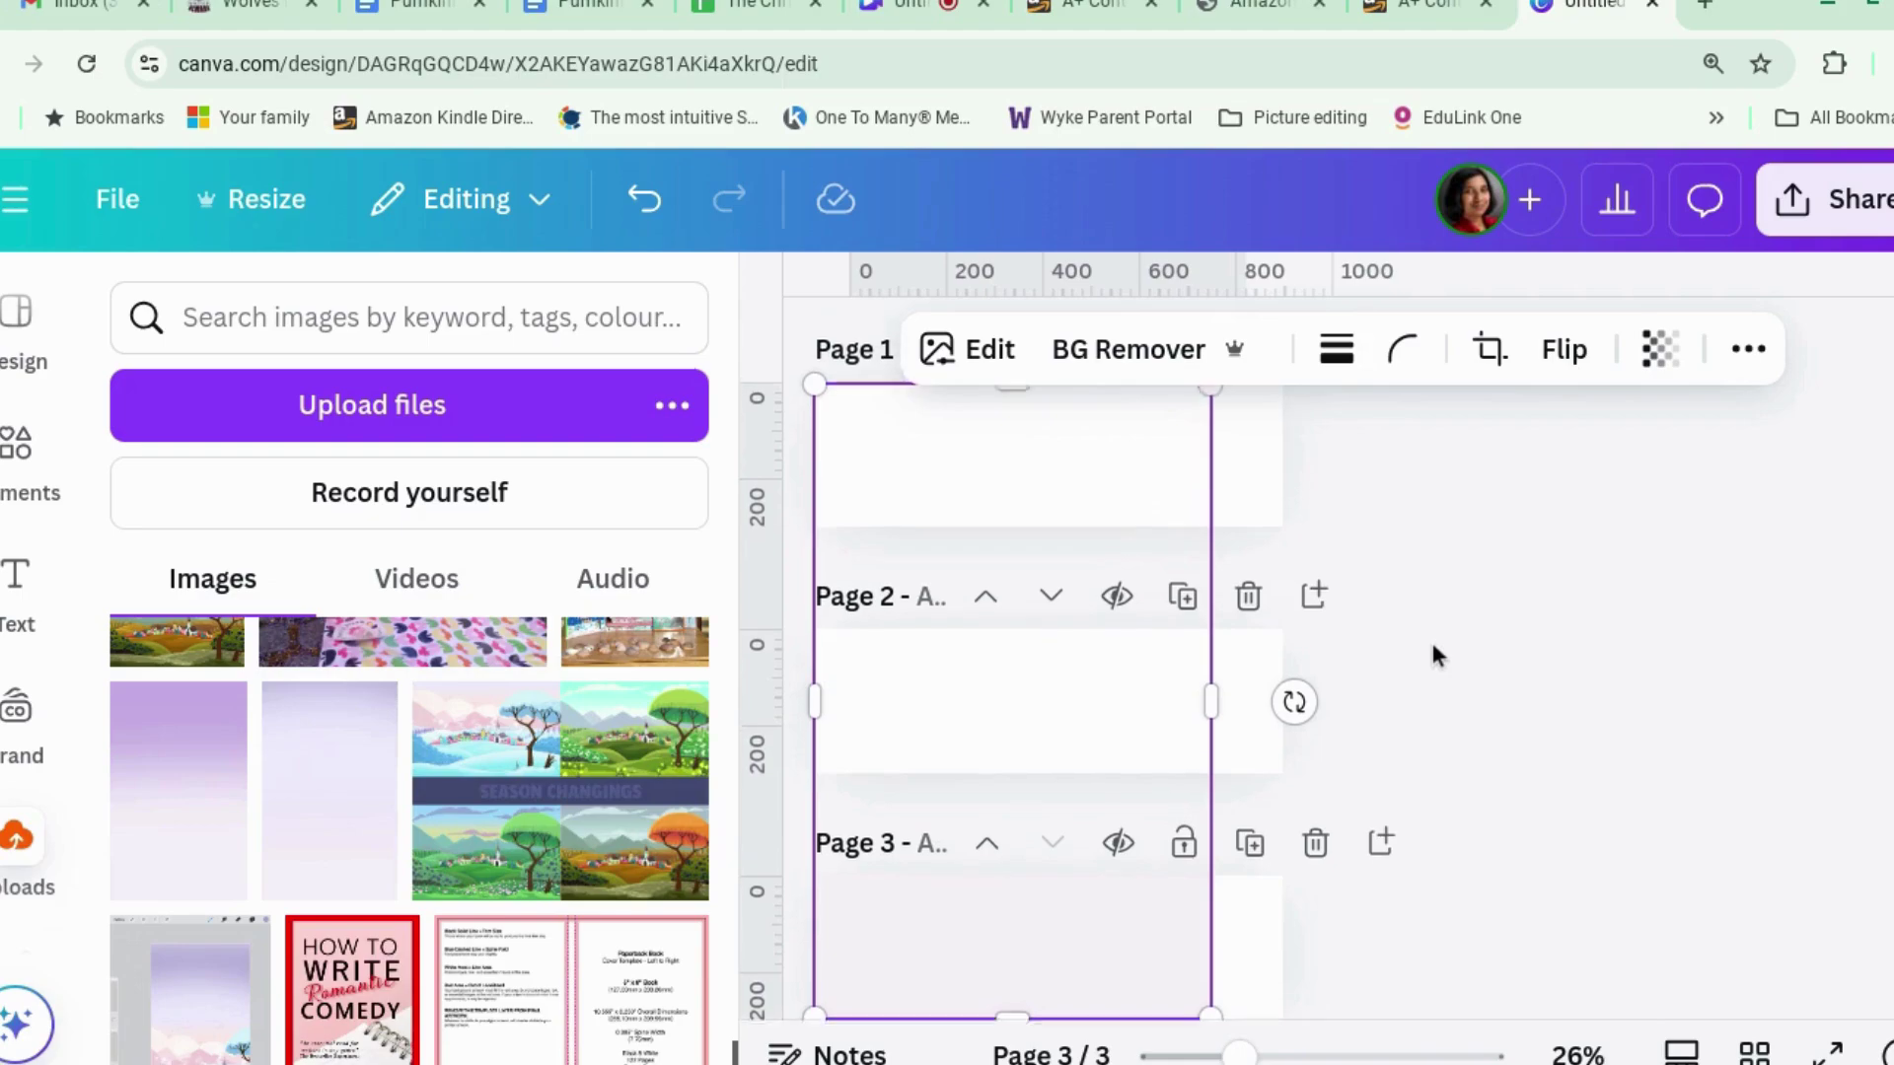
pyautogui.moveTo(1211, 719); pyautogui.dragTo(1281, 721)
# Move the lavender image from Page 3 up onto Page 2, then onto Page 1.
pyautogui.click(1423, 674)
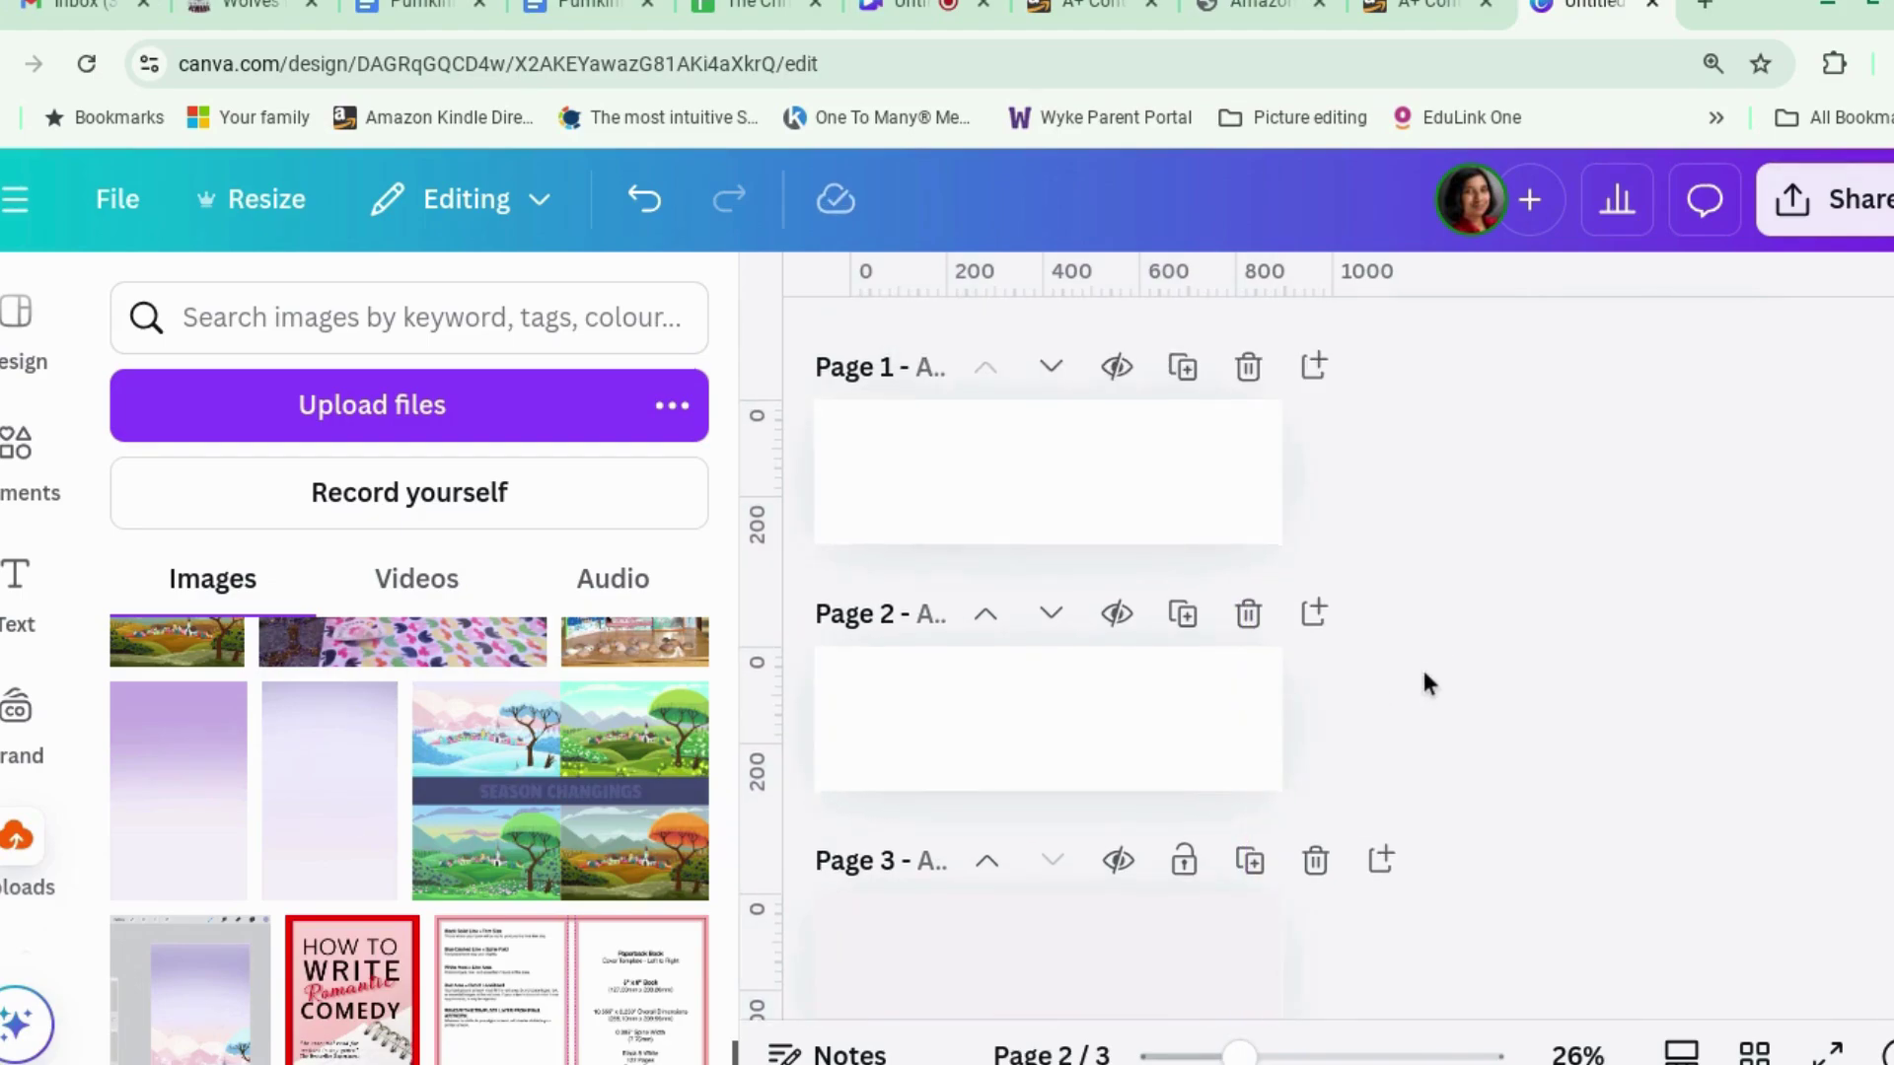
pyautogui.scroll(-3, 1423, 675)
pyautogui.click(1162, 820)
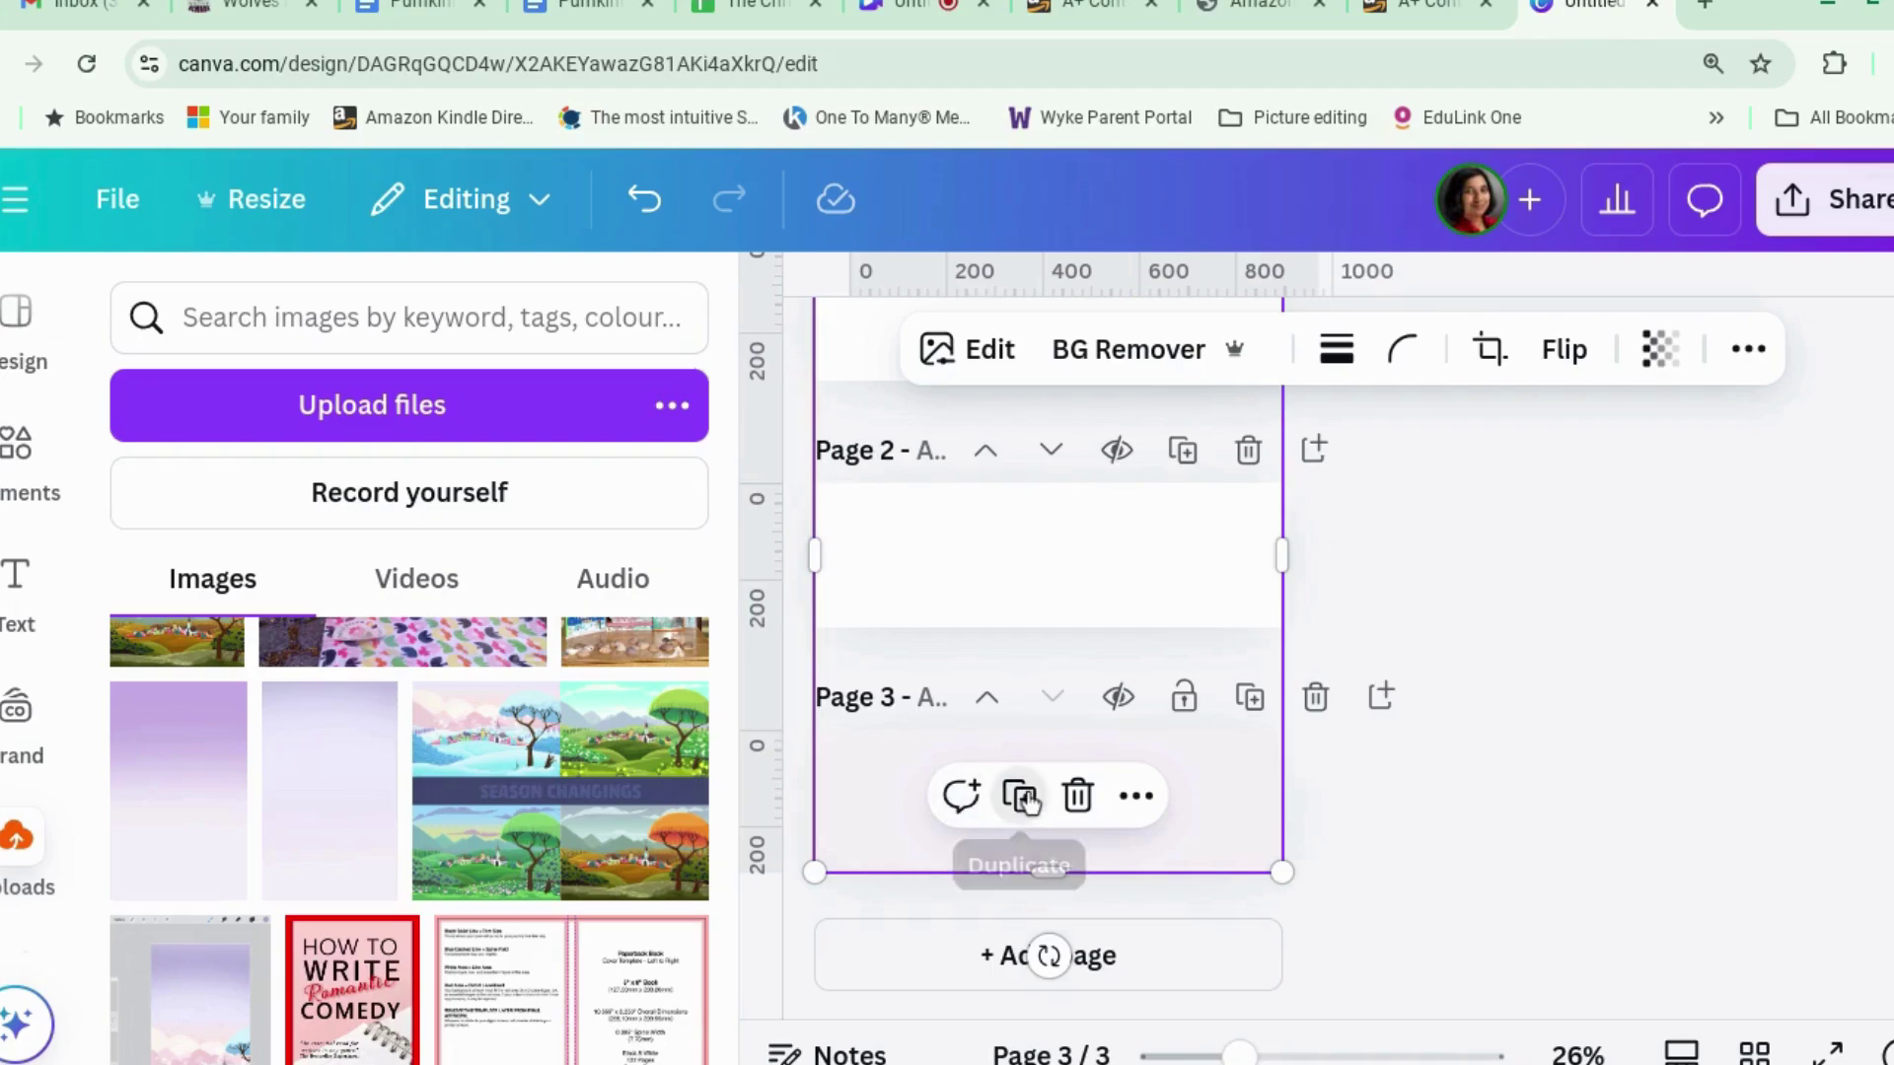
pyautogui.moveTo(1124, 740); pyautogui.dragTo(1122, 509)
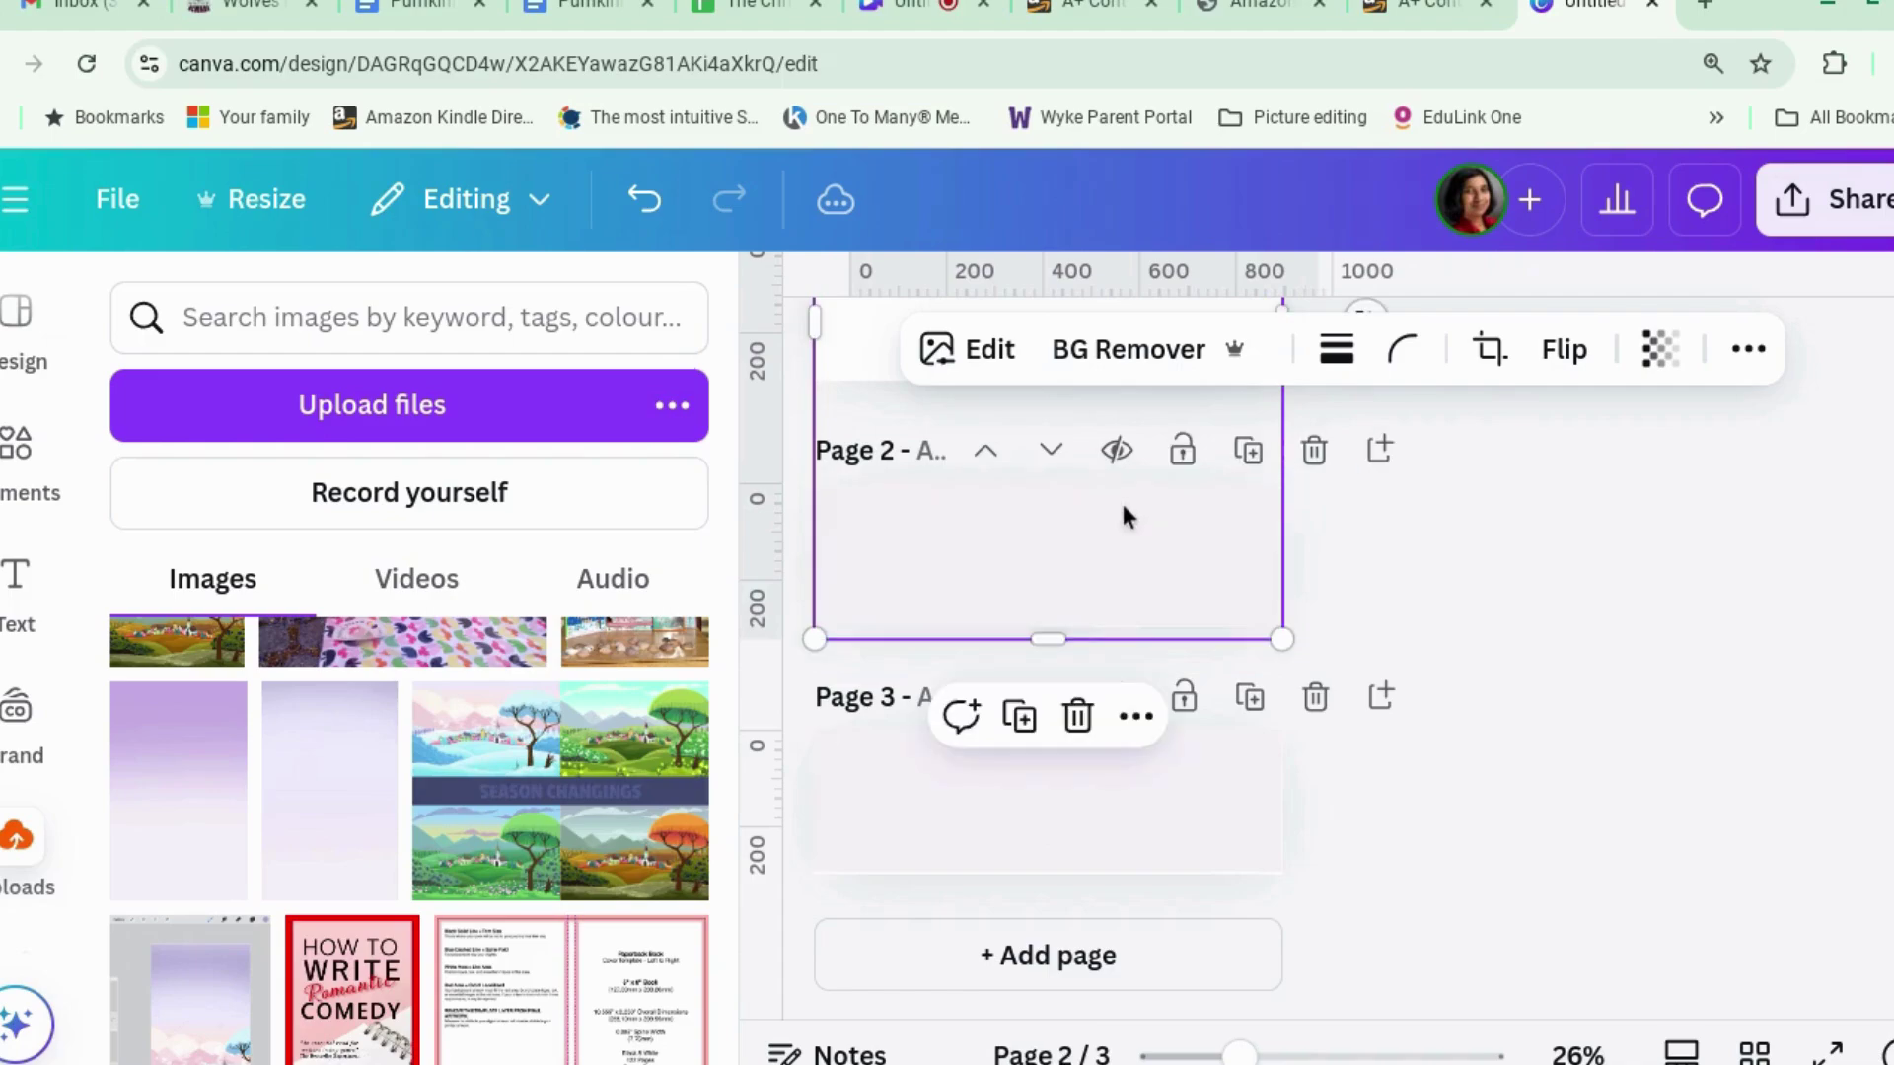
pyautogui.scroll(3, 1324, 592)
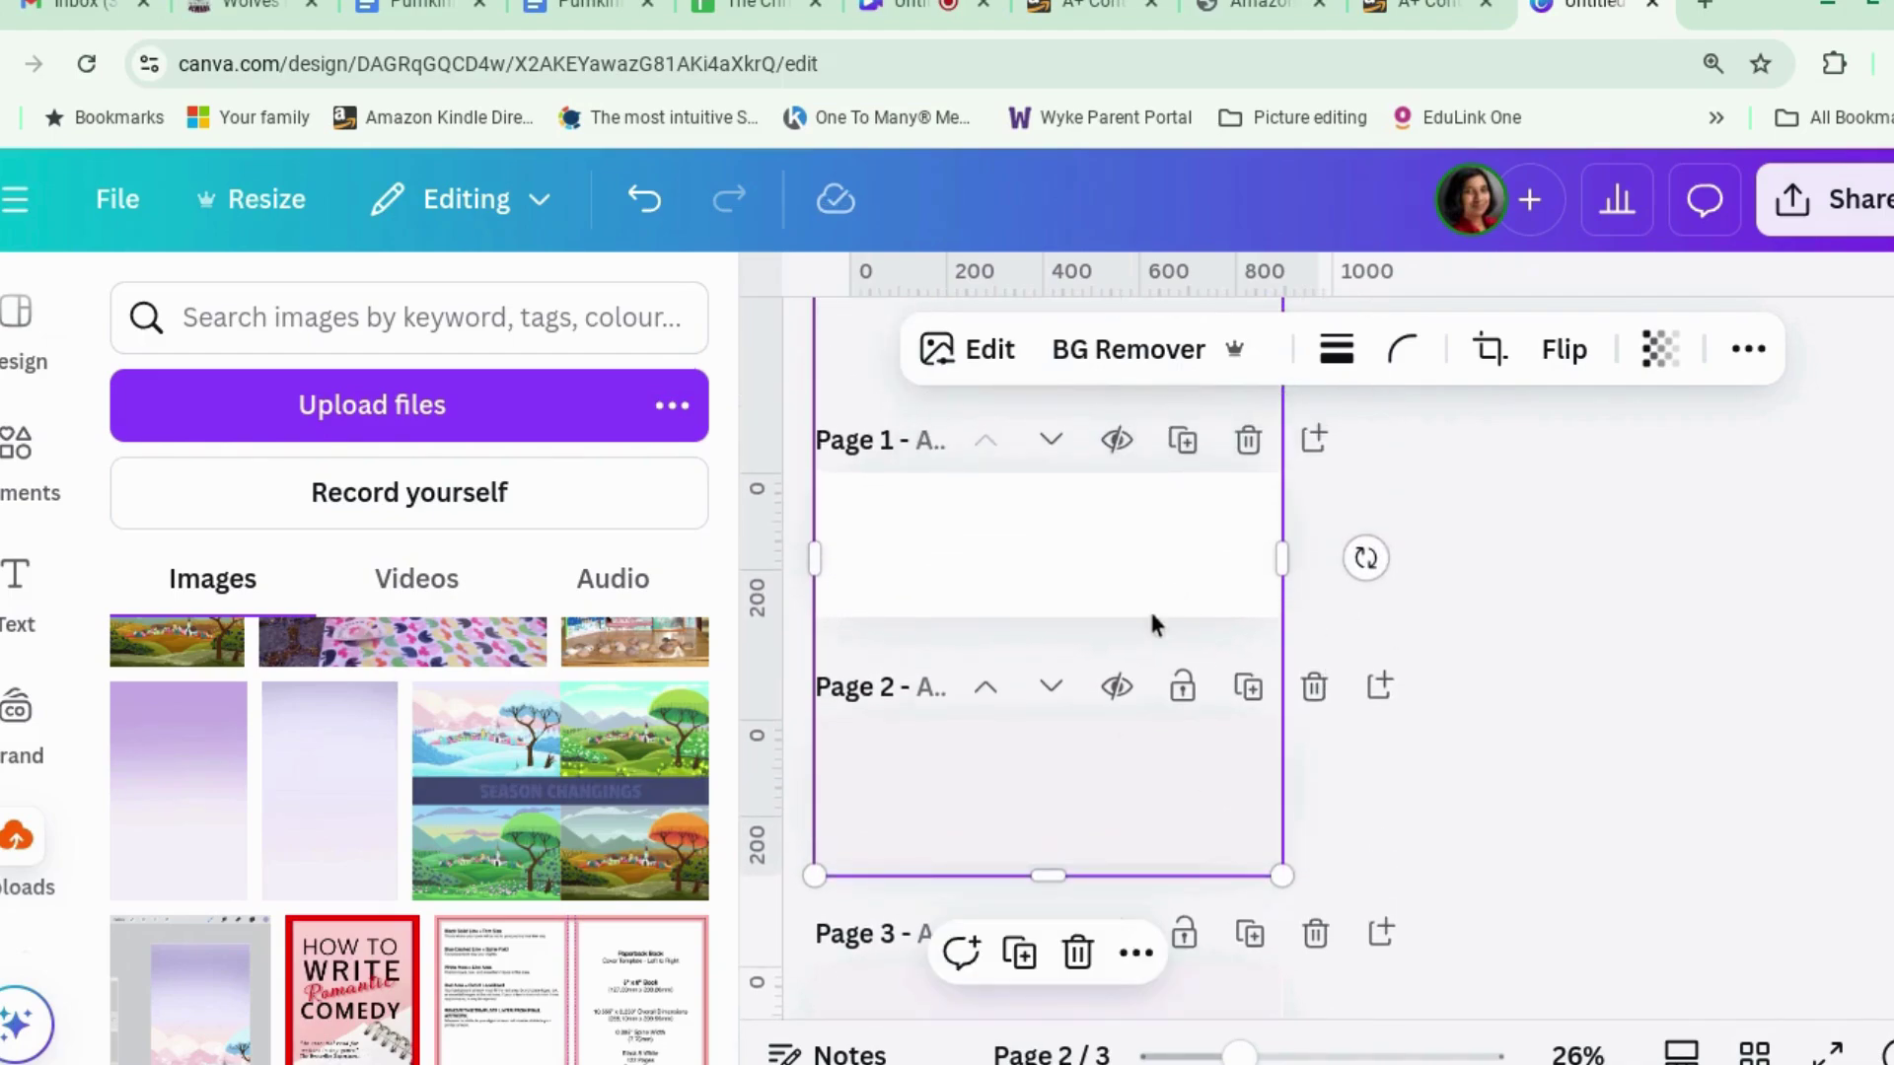
pyautogui.moveTo(1154, 622); pyautogui.dragTo(1161, 629)
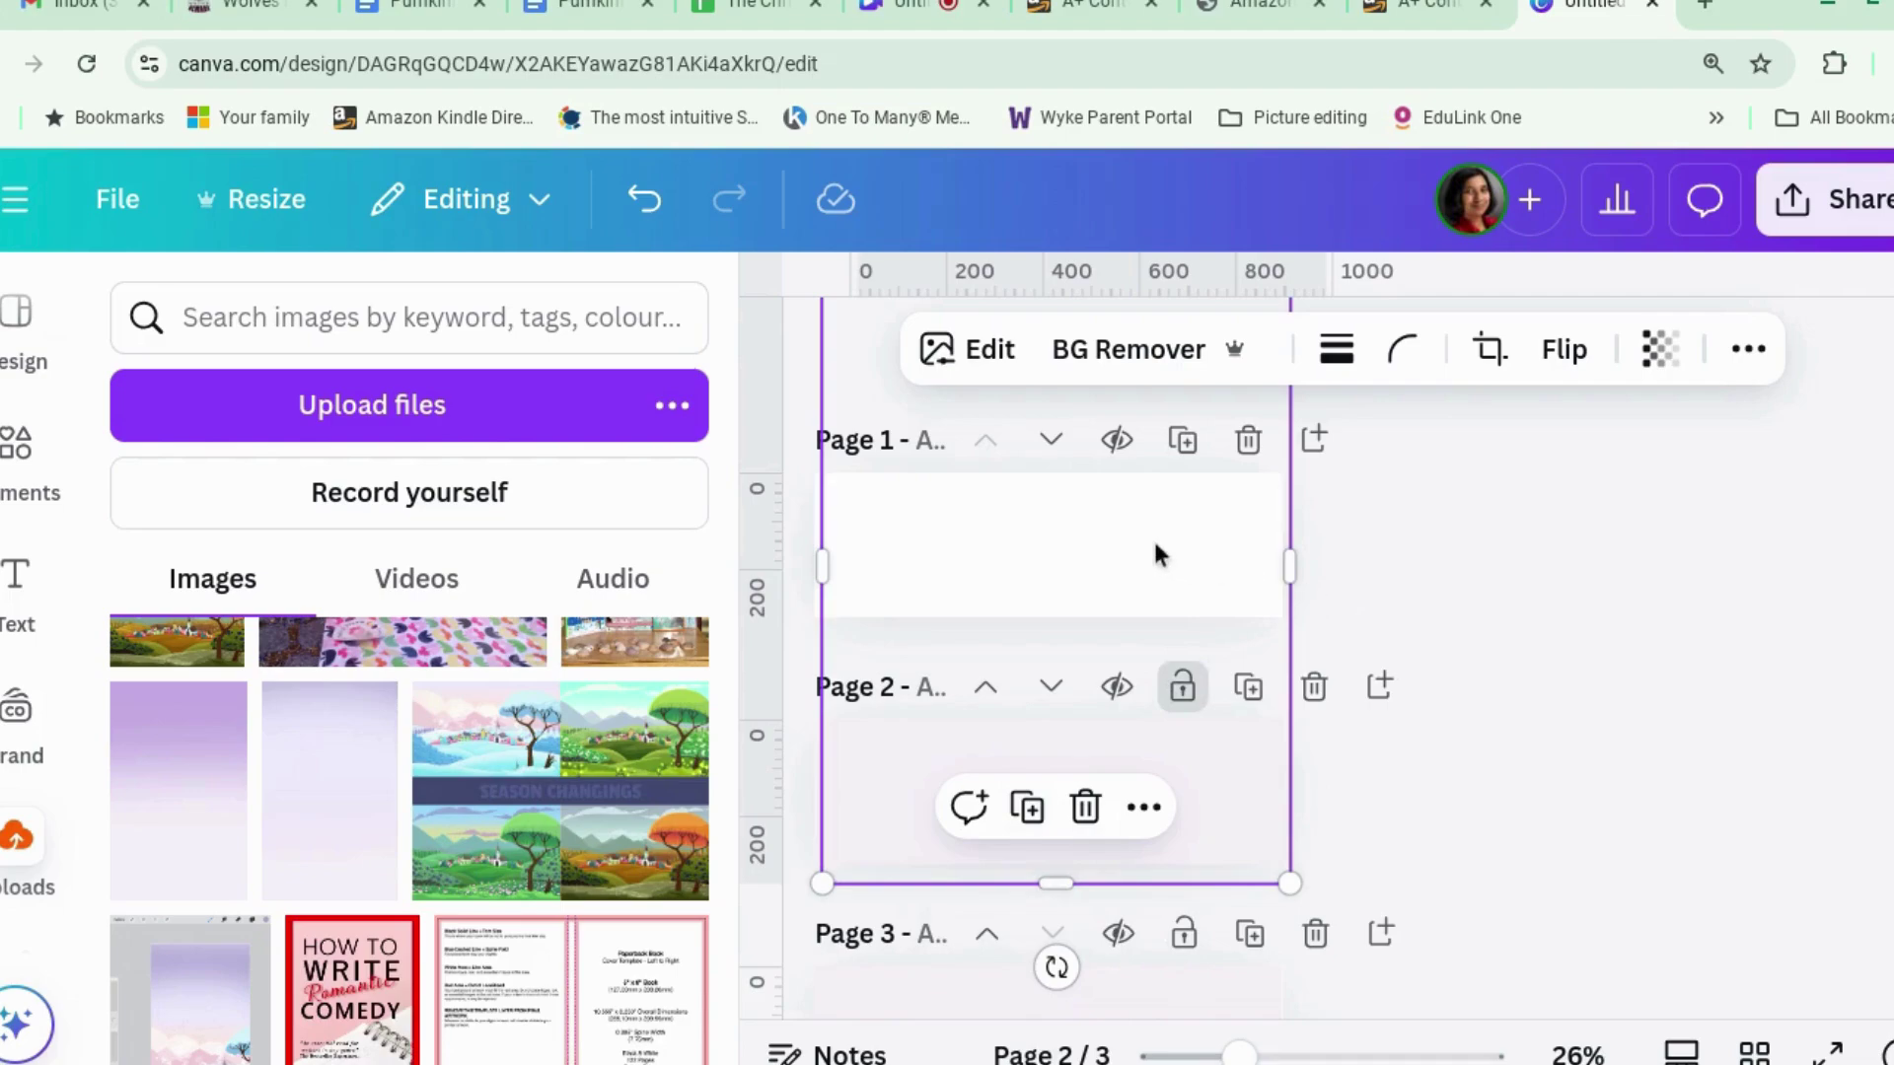
pyautogui.click(1462, 617)
pyautogui.click(1115, 780)
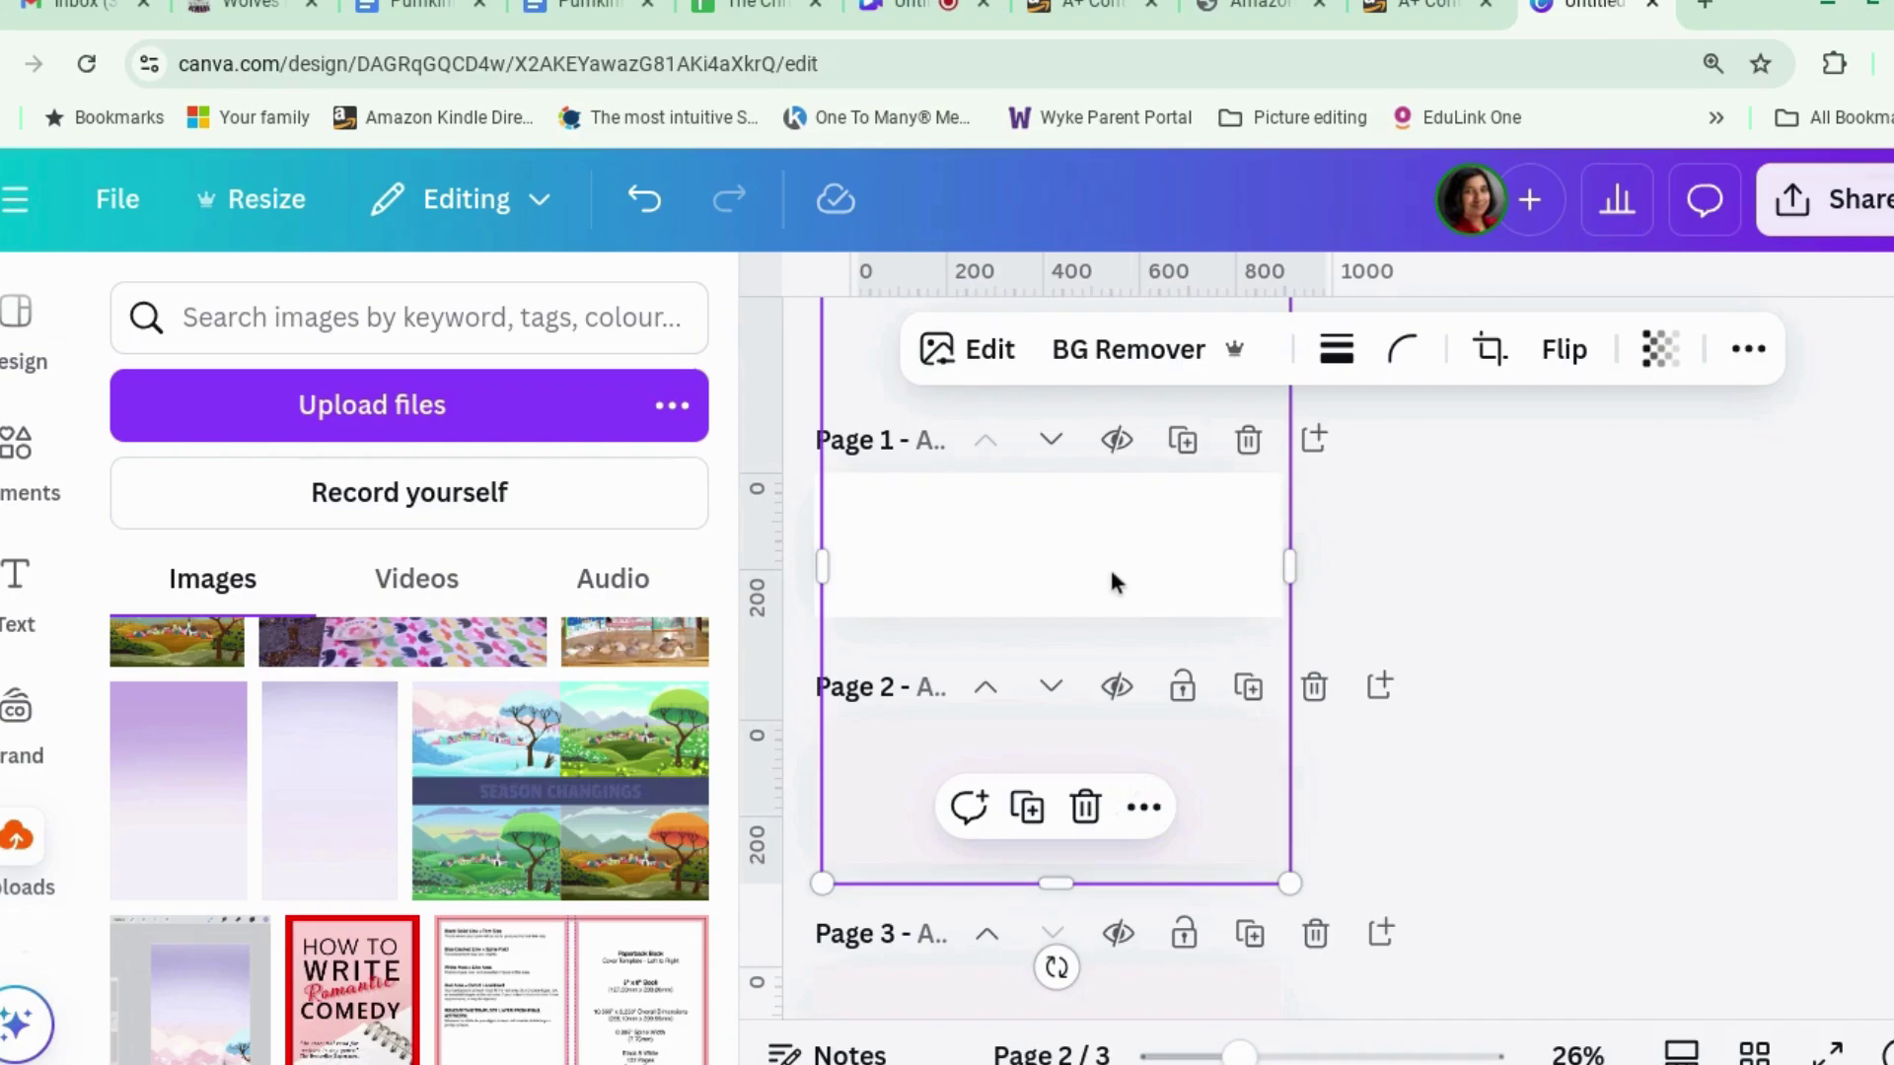
pyautogui.moveTo(1111, 582); pyautogui.dragTo(1105, 365)
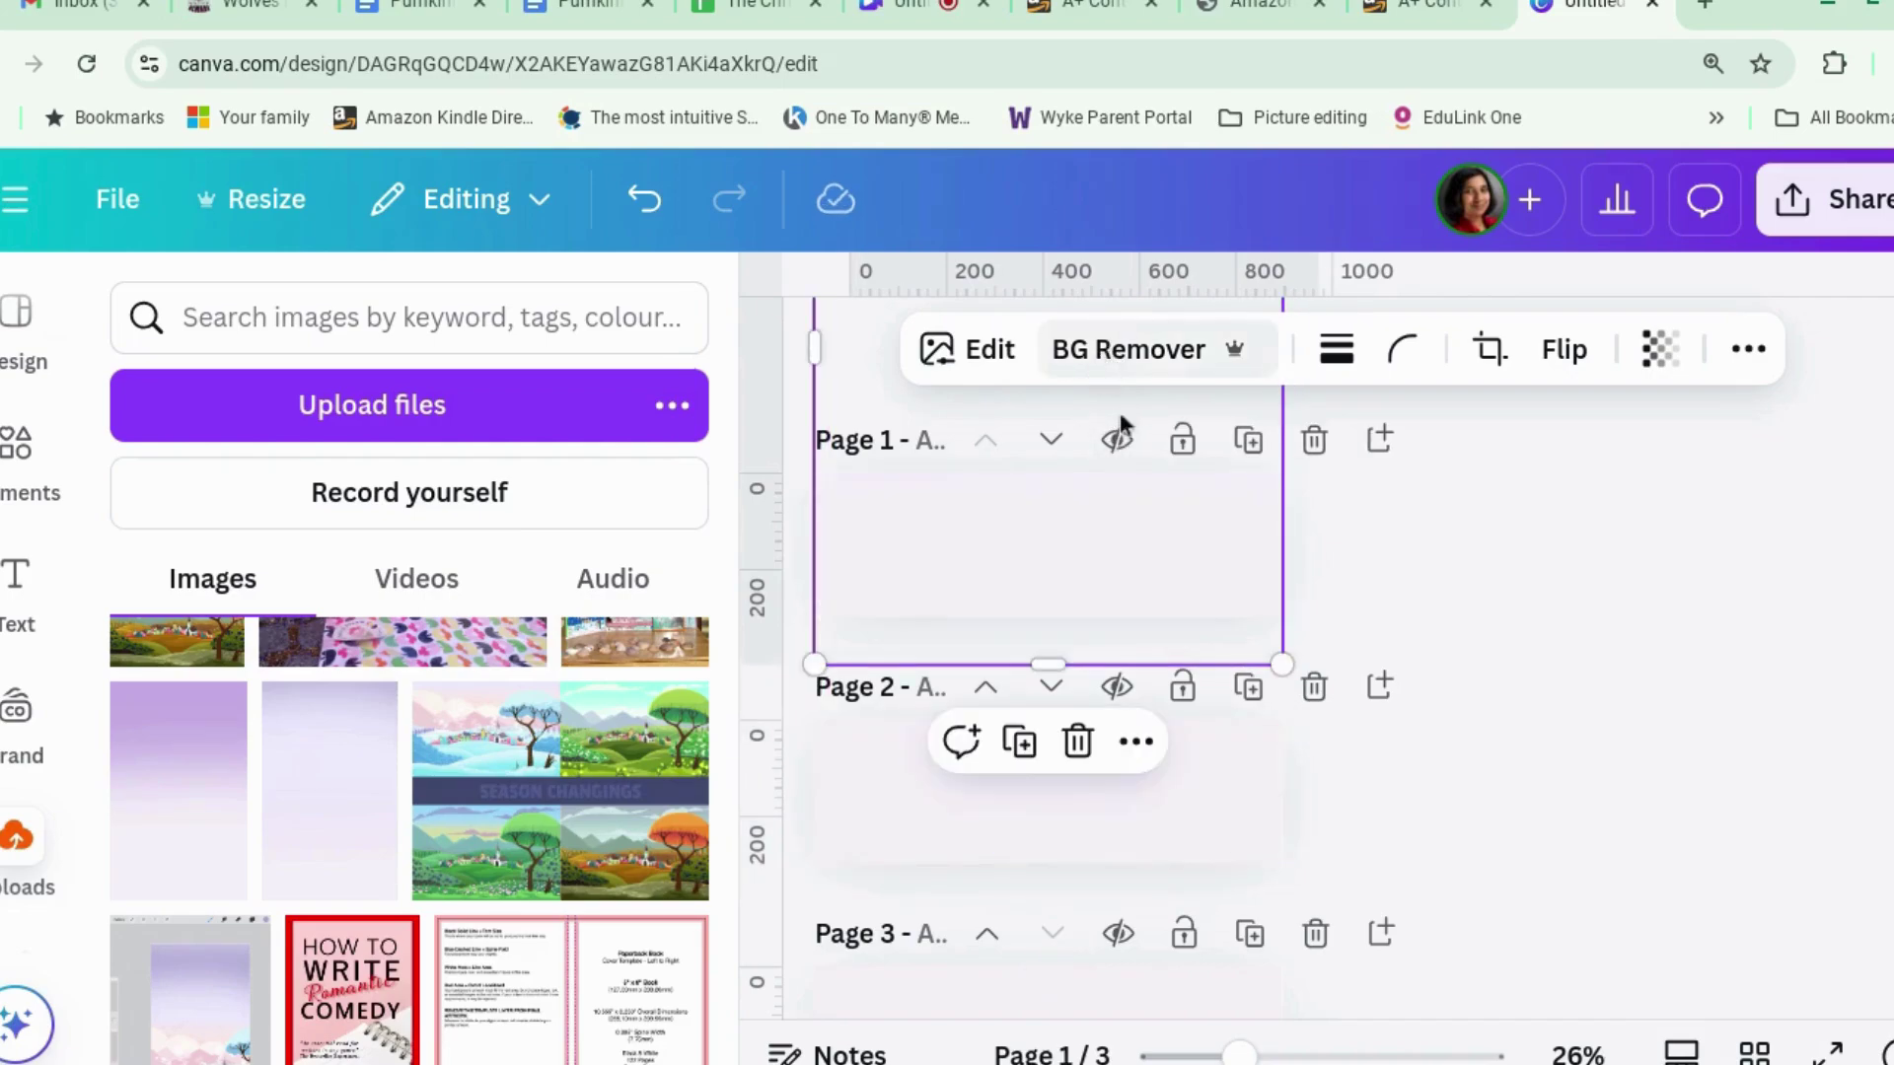
pyautogui.click(1483, 720)
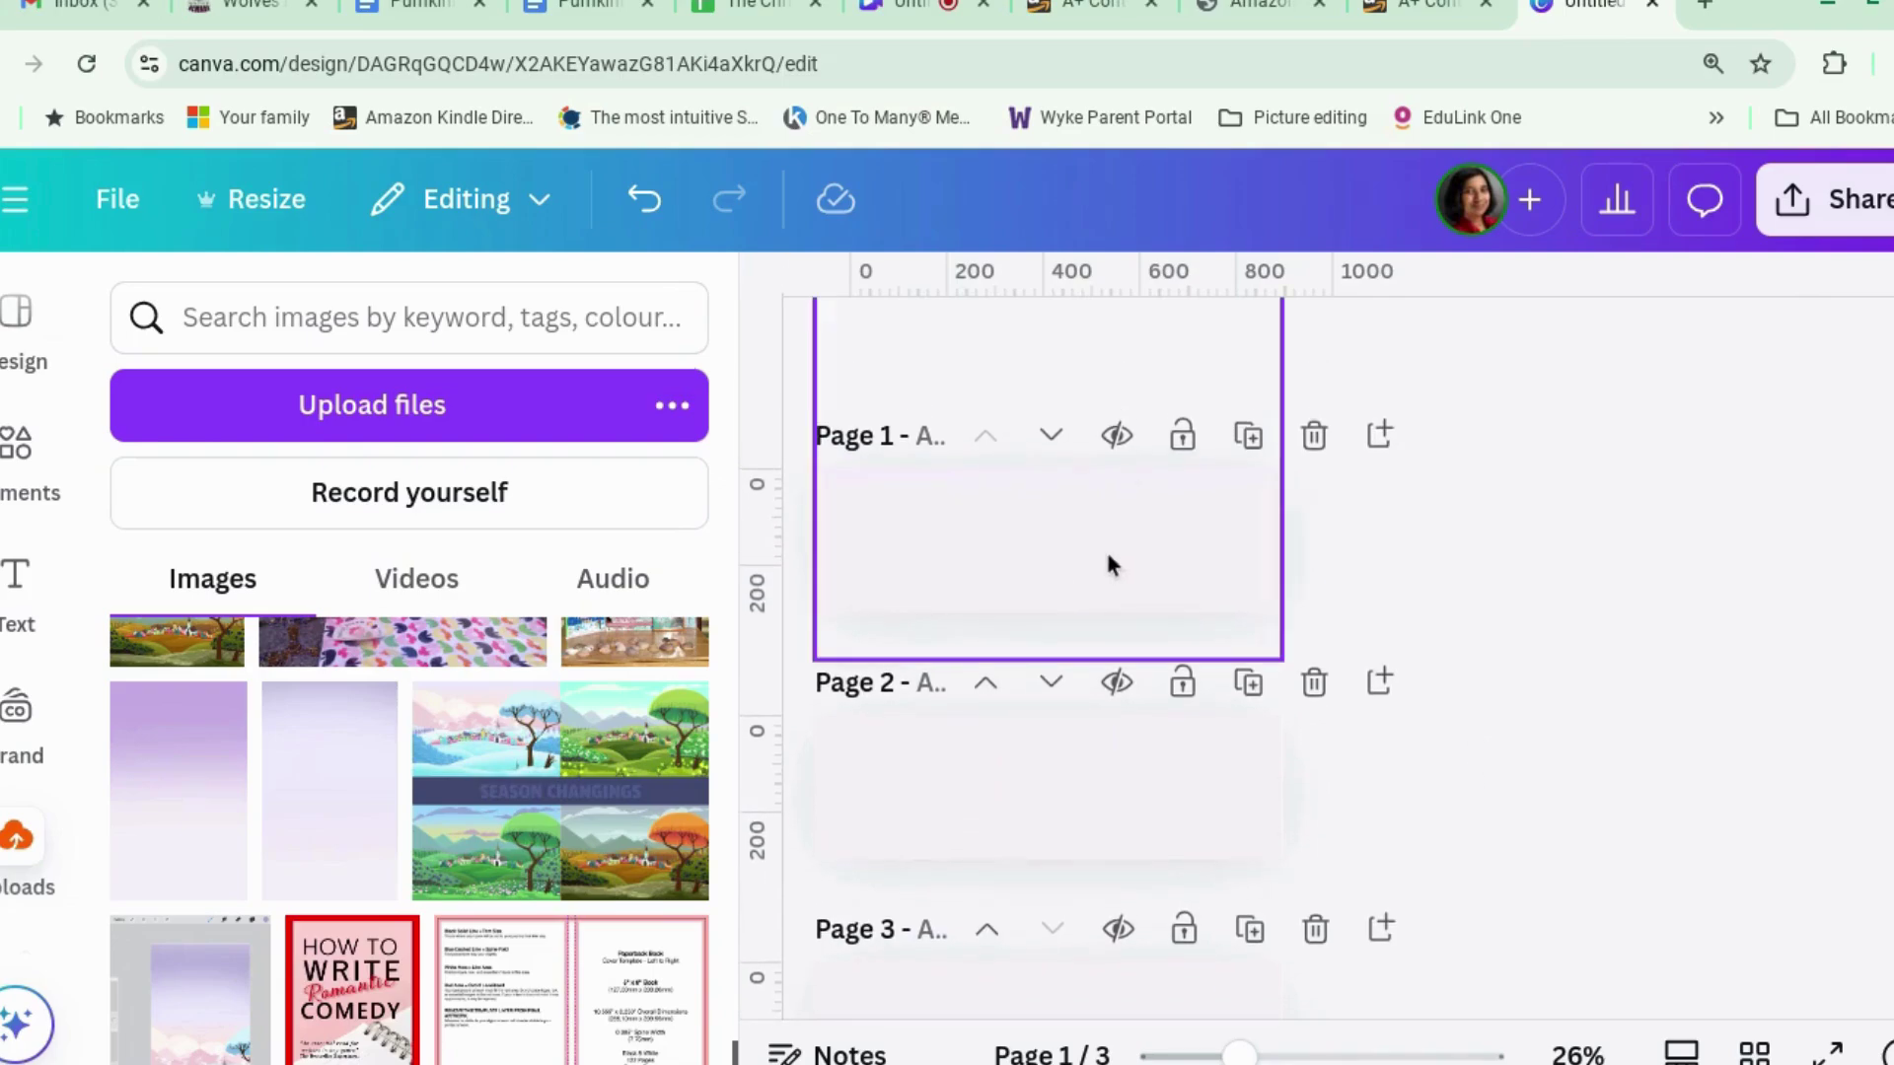
# Drag the lavender image back down so it sits on Page 2, then deselect it.
pyautogui.click(1015, 470)
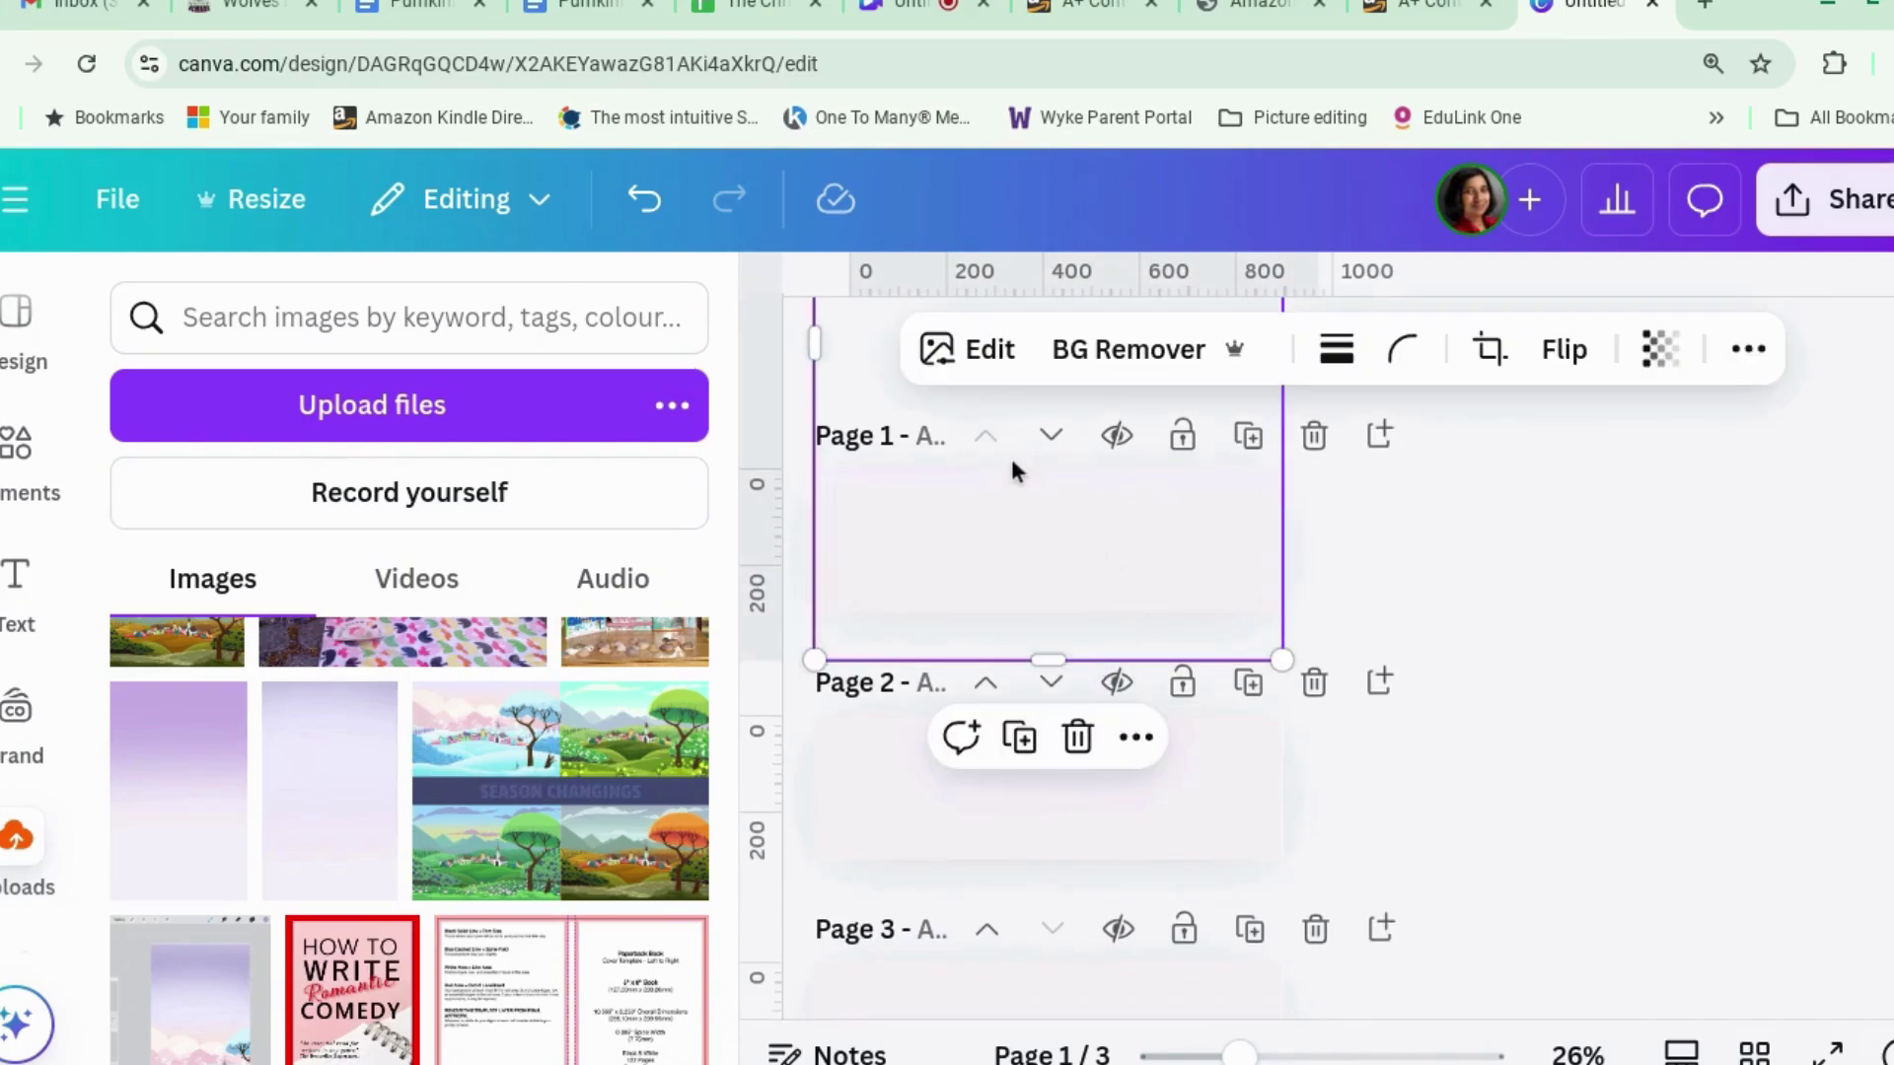
pyautogui.moveTo(1013, 472); pyautogui.dragTo(989, 873)
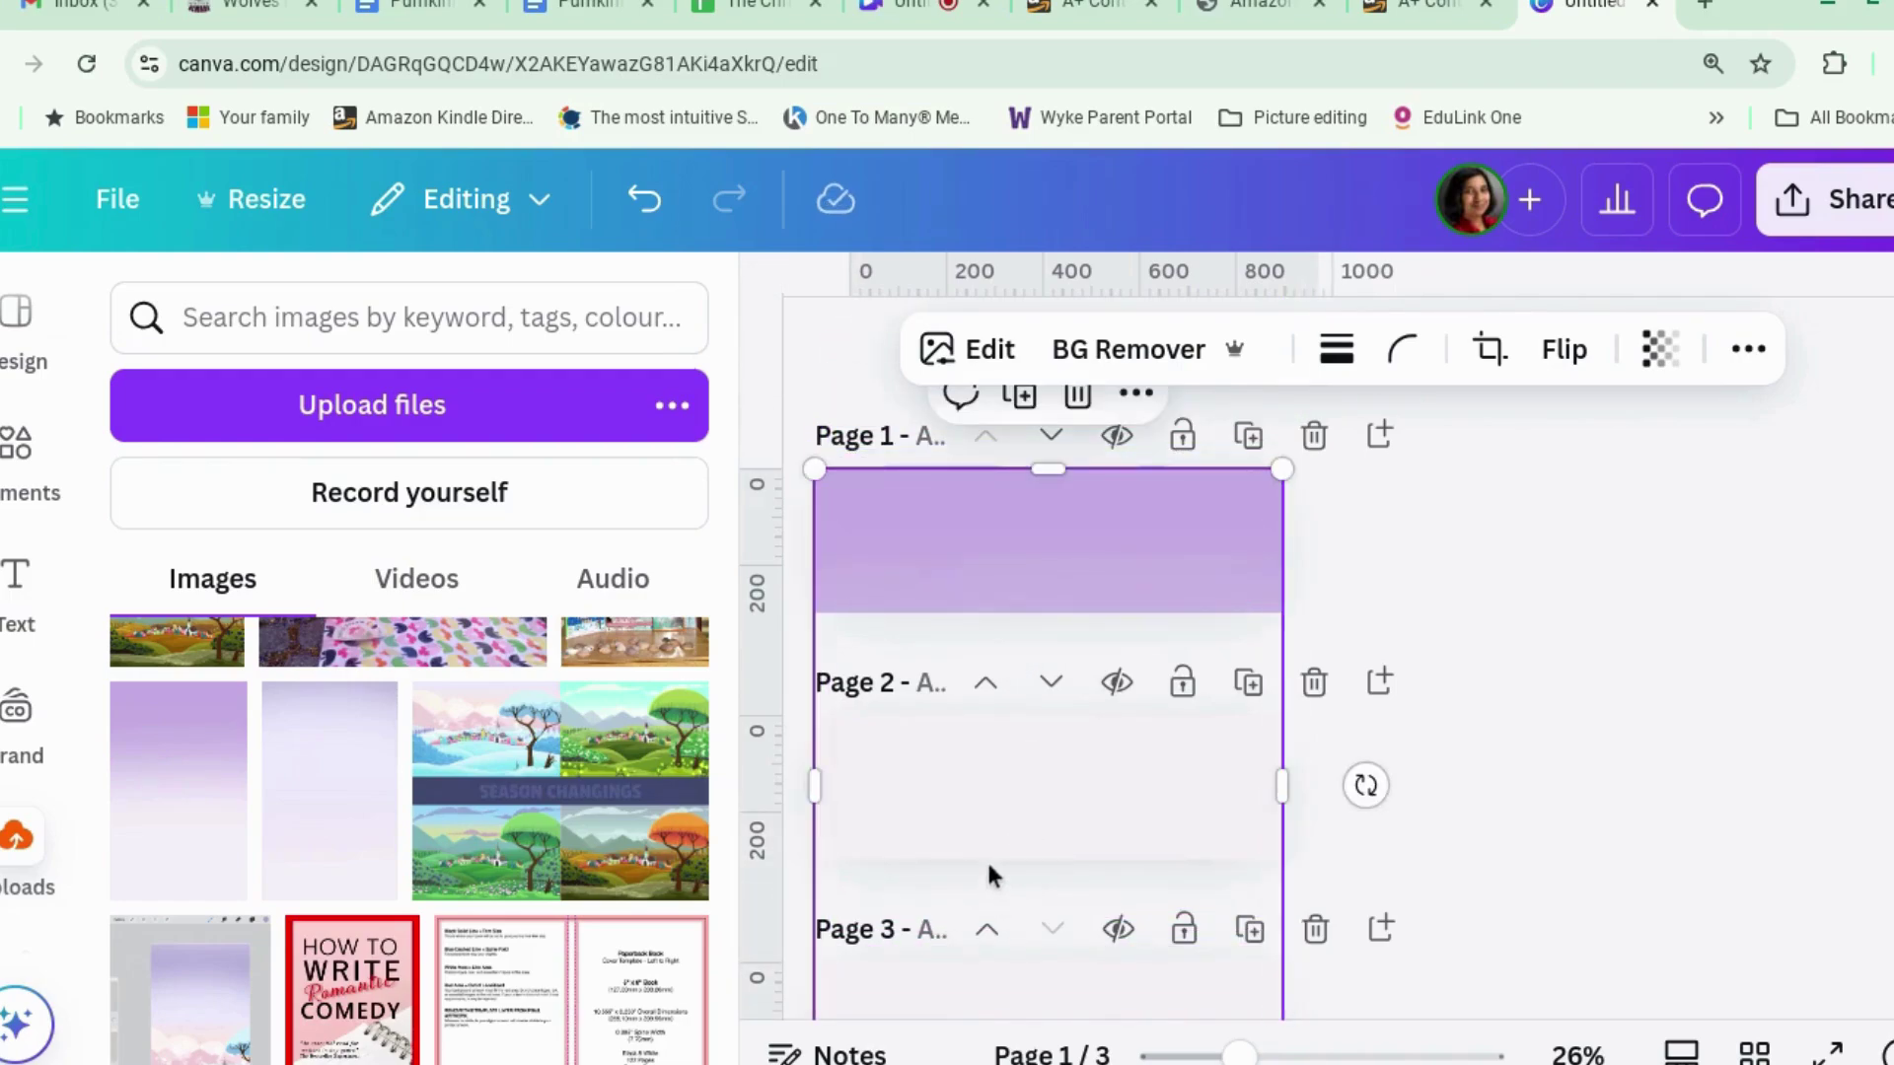
pyautogui.click(1455, 760)
pyautogui.scroll(-1, 1156, 784)
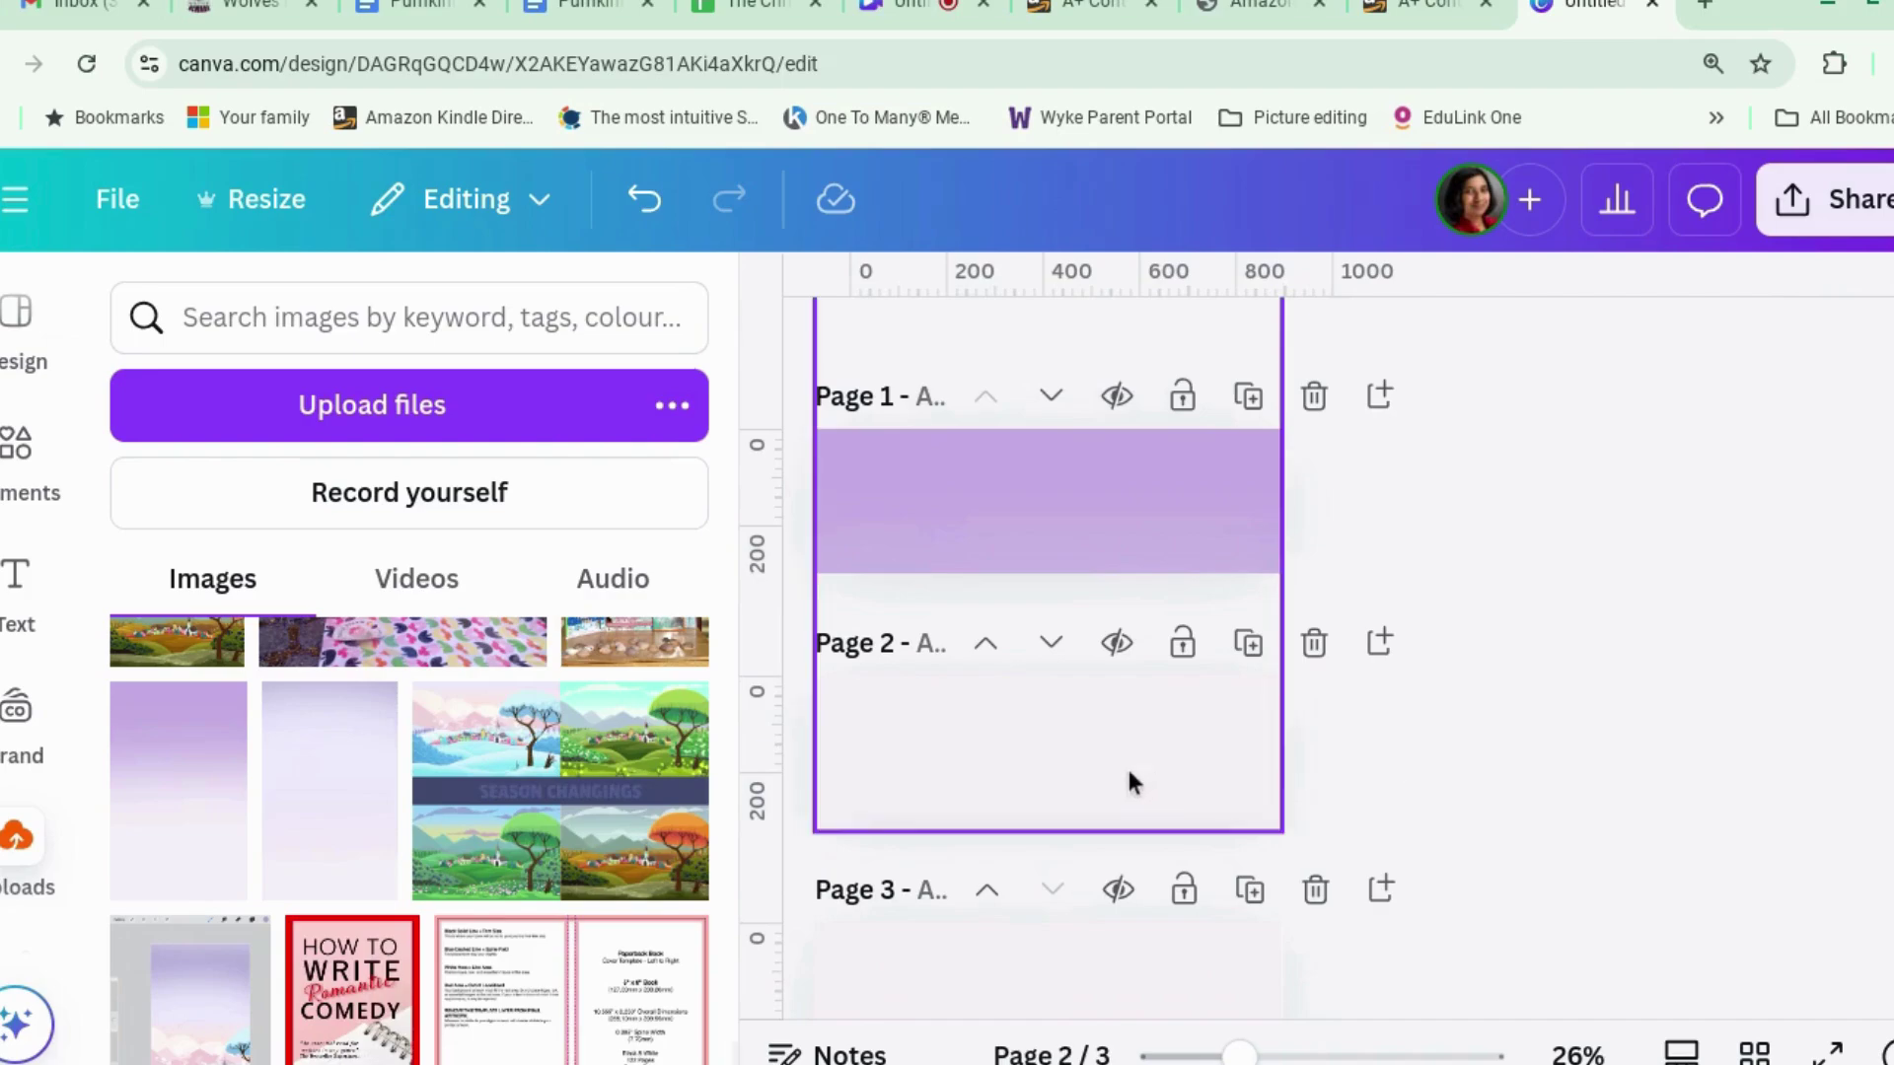
pyautogui.click(1130, 782)
pyautogui.moveTo(1120, 625); pyautogui.dragTo(1121, 856)
pyautogui.scroll(-2, 1464, 732)
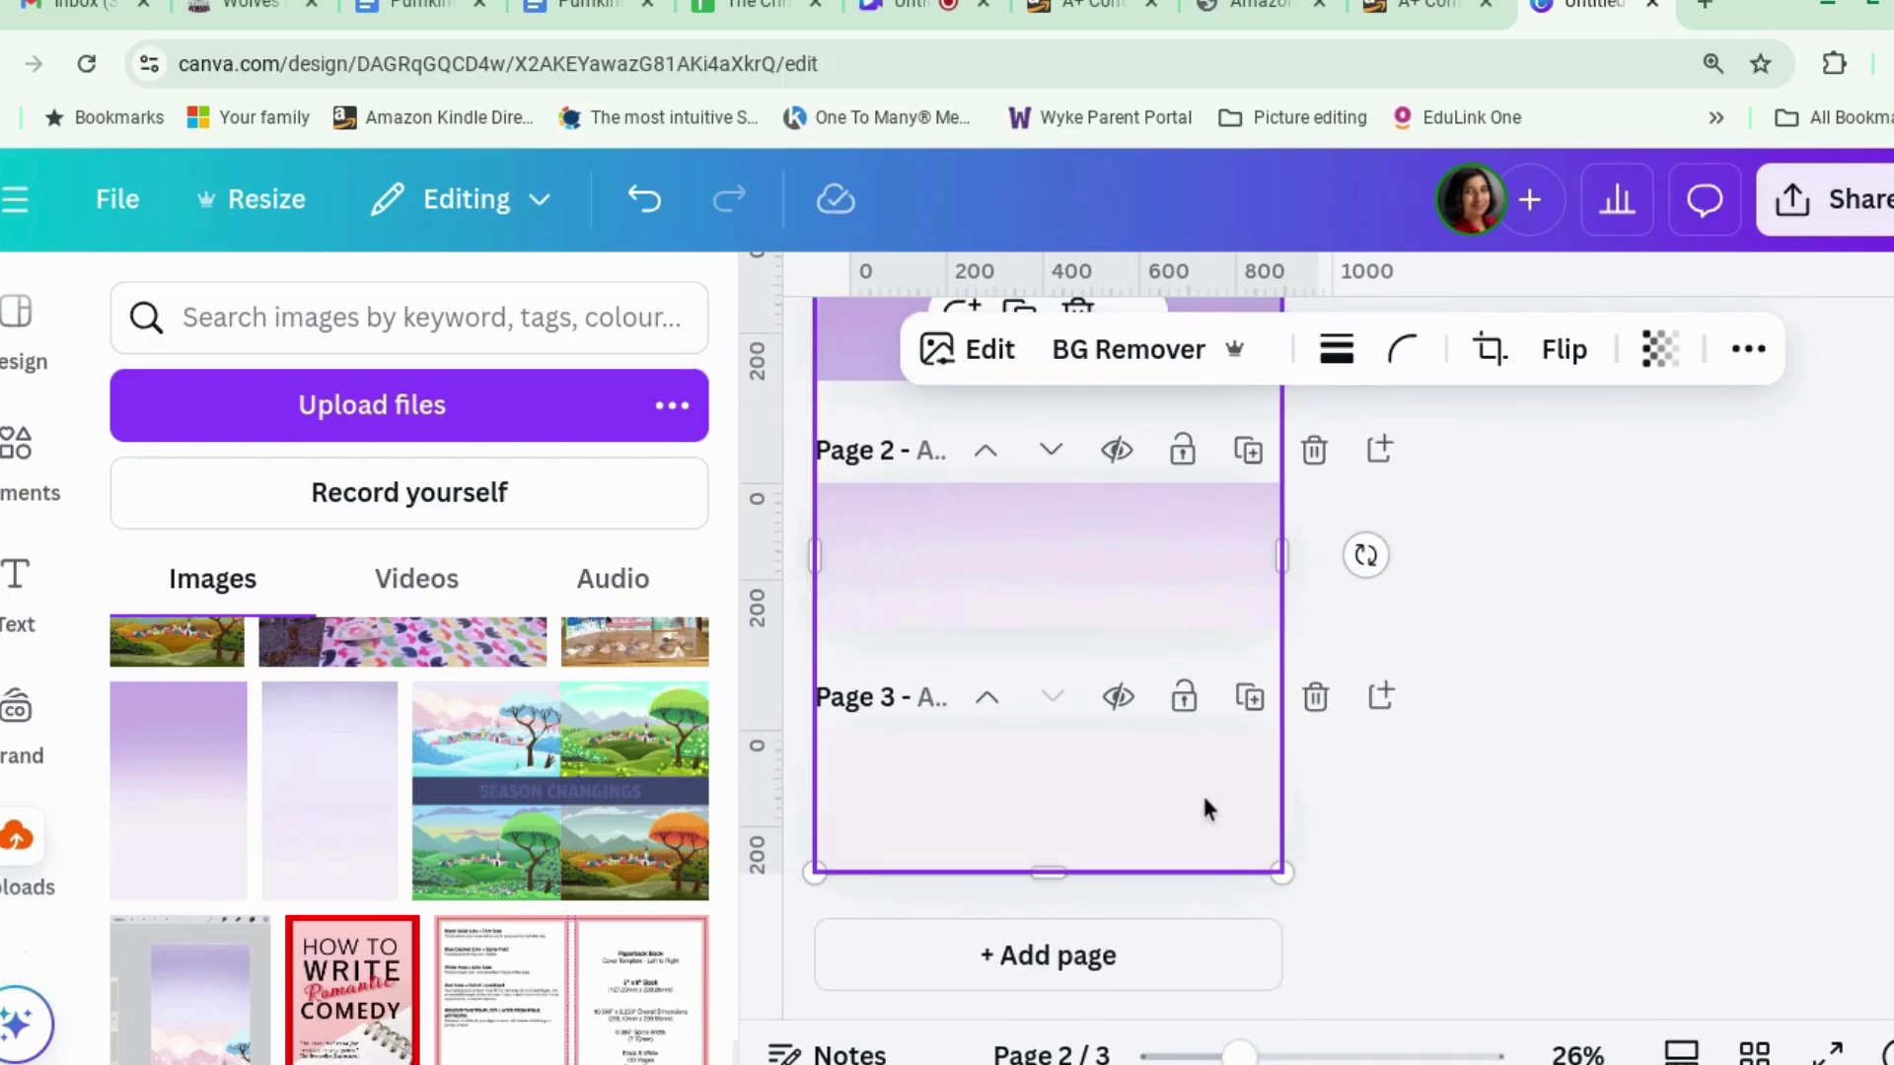
pyautogui.click(1629, 804)
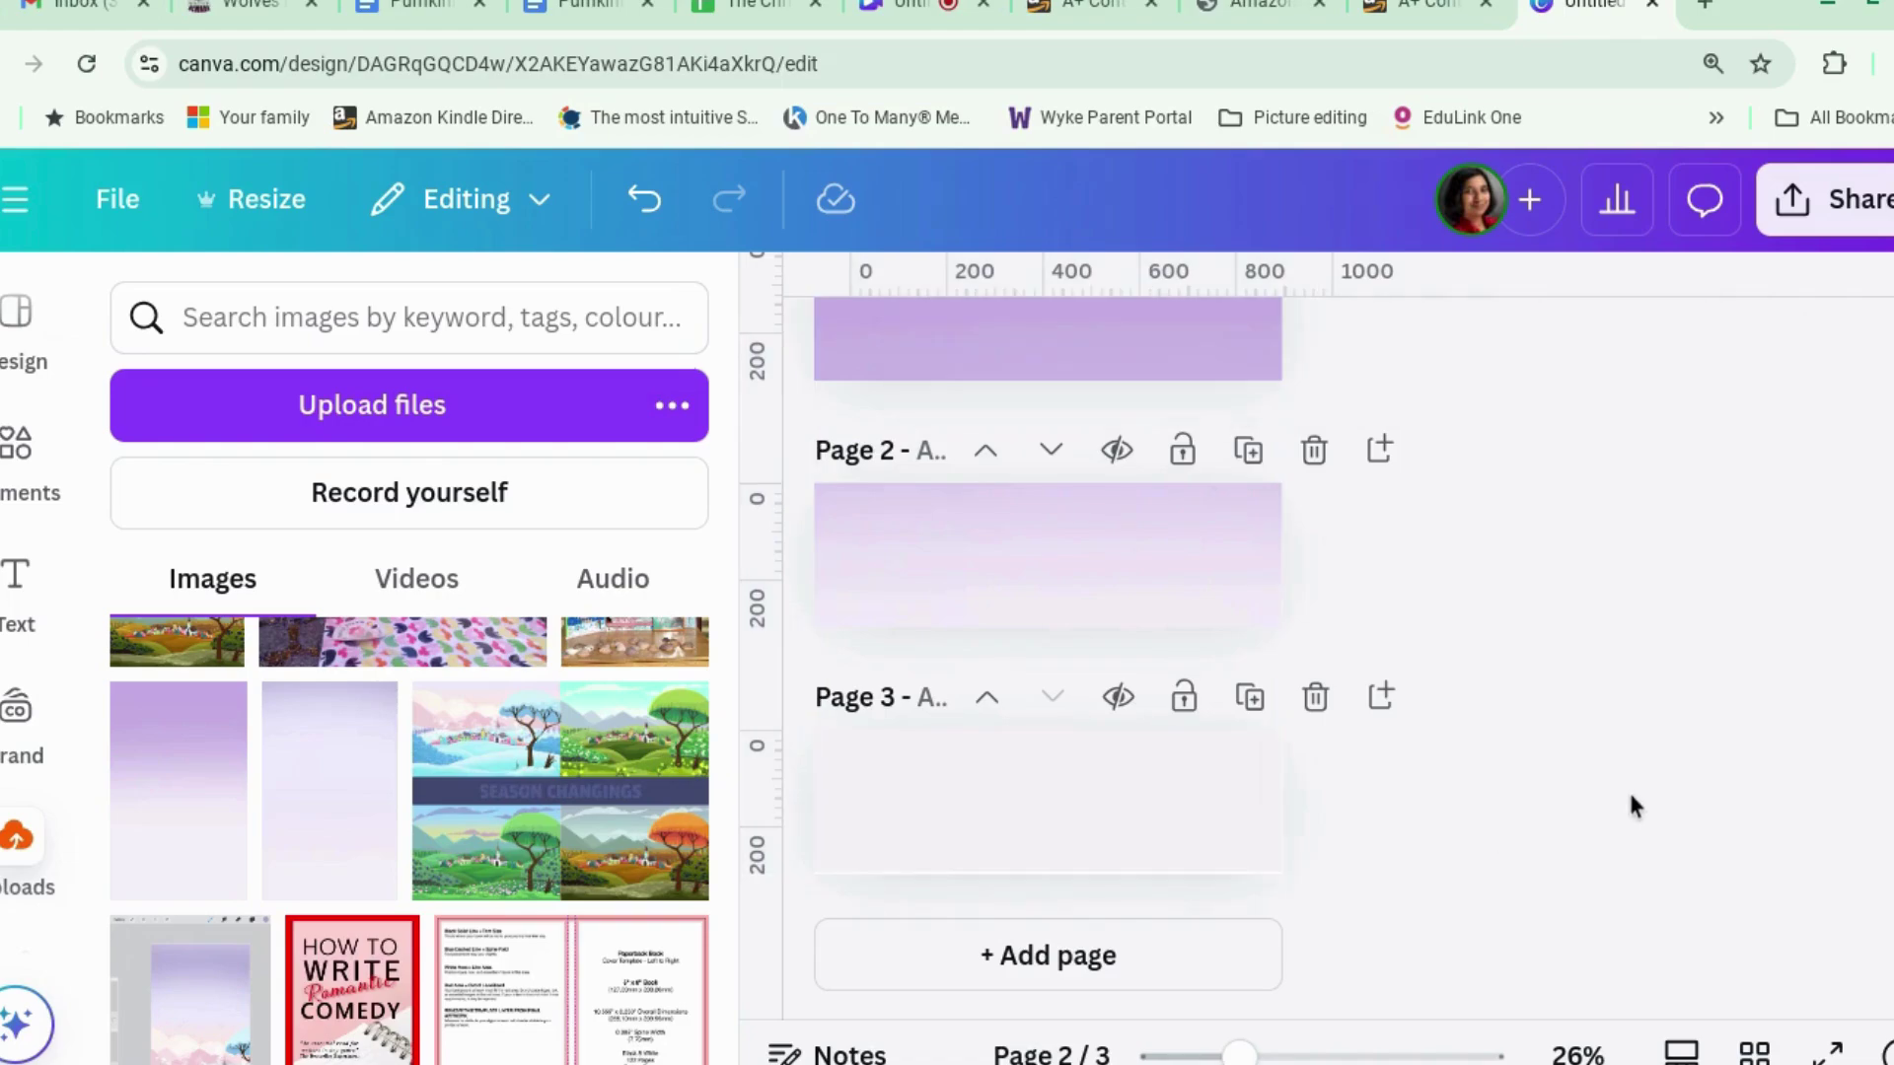
pyautogui.scroll(2, 1633, 806)
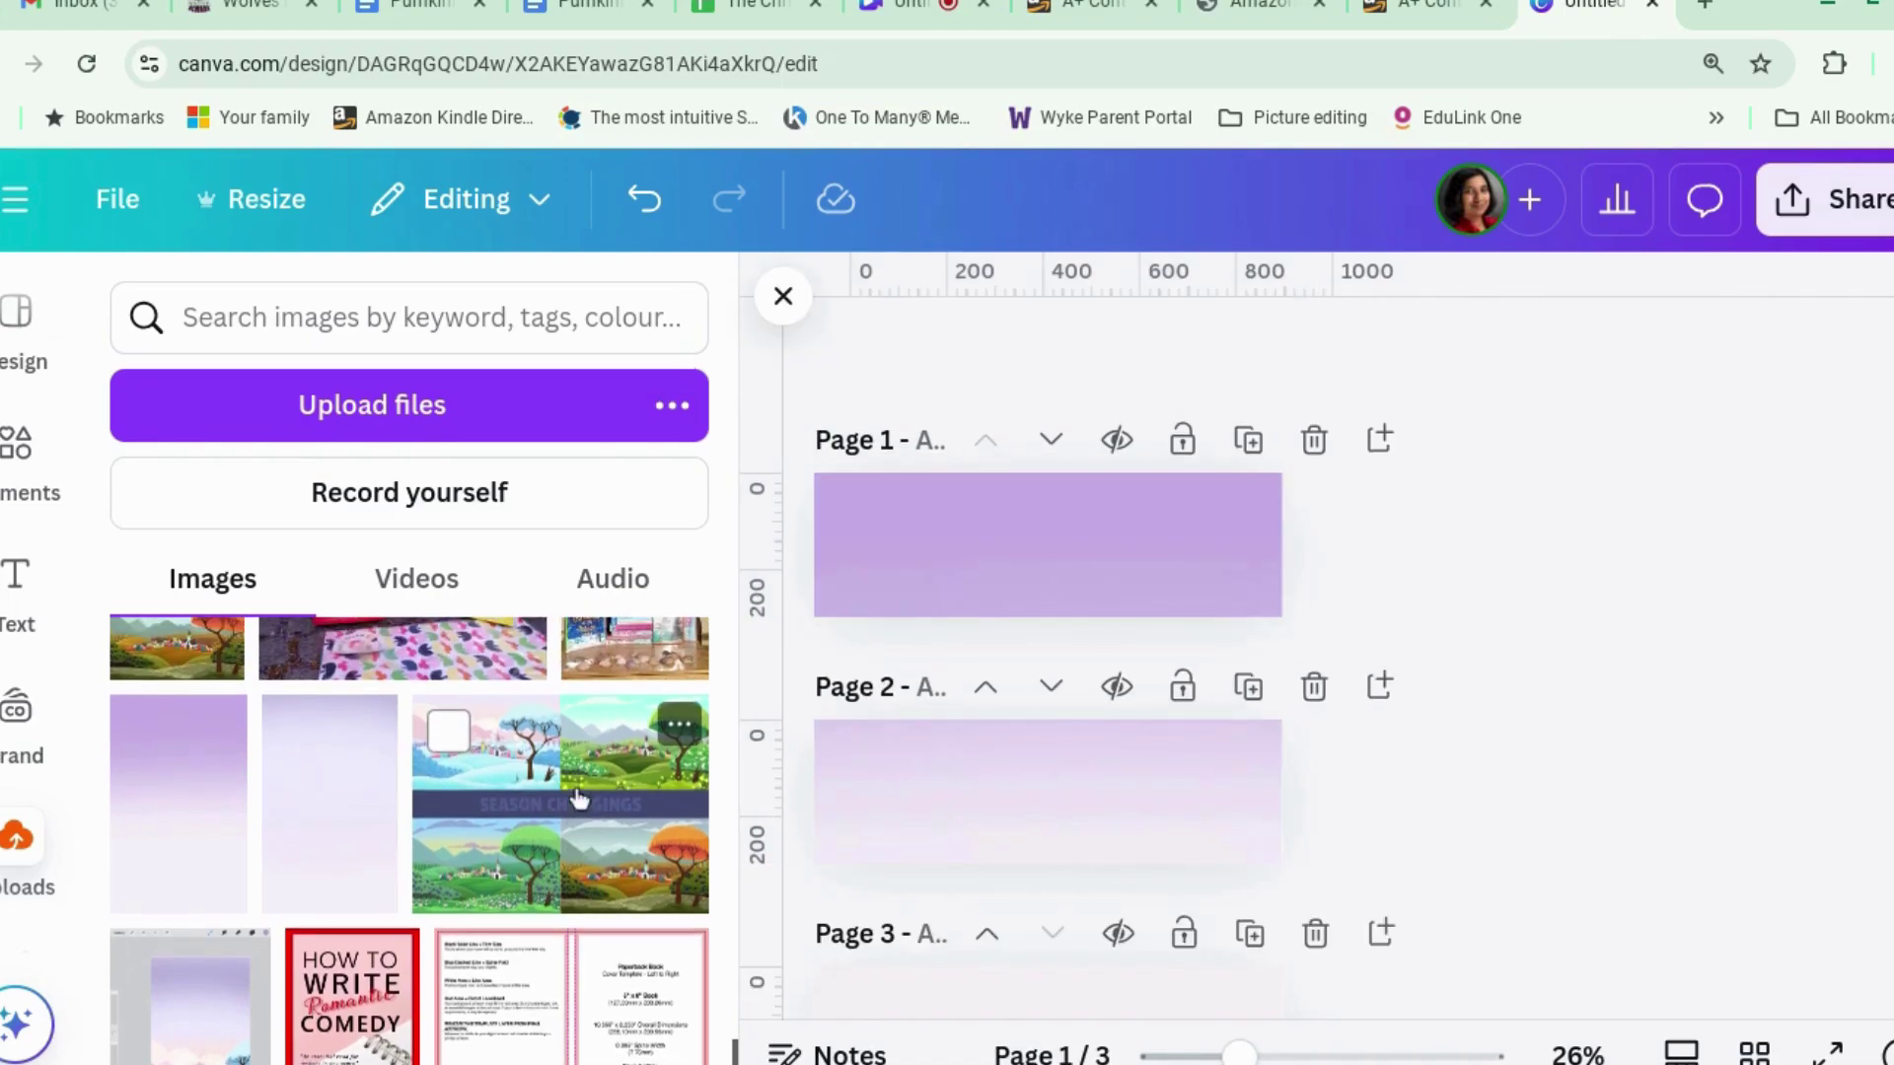
# Add the four-seasons landscape, enlarge it, and crop it to just the winter quarter.
pyautogui.click(531, 765)
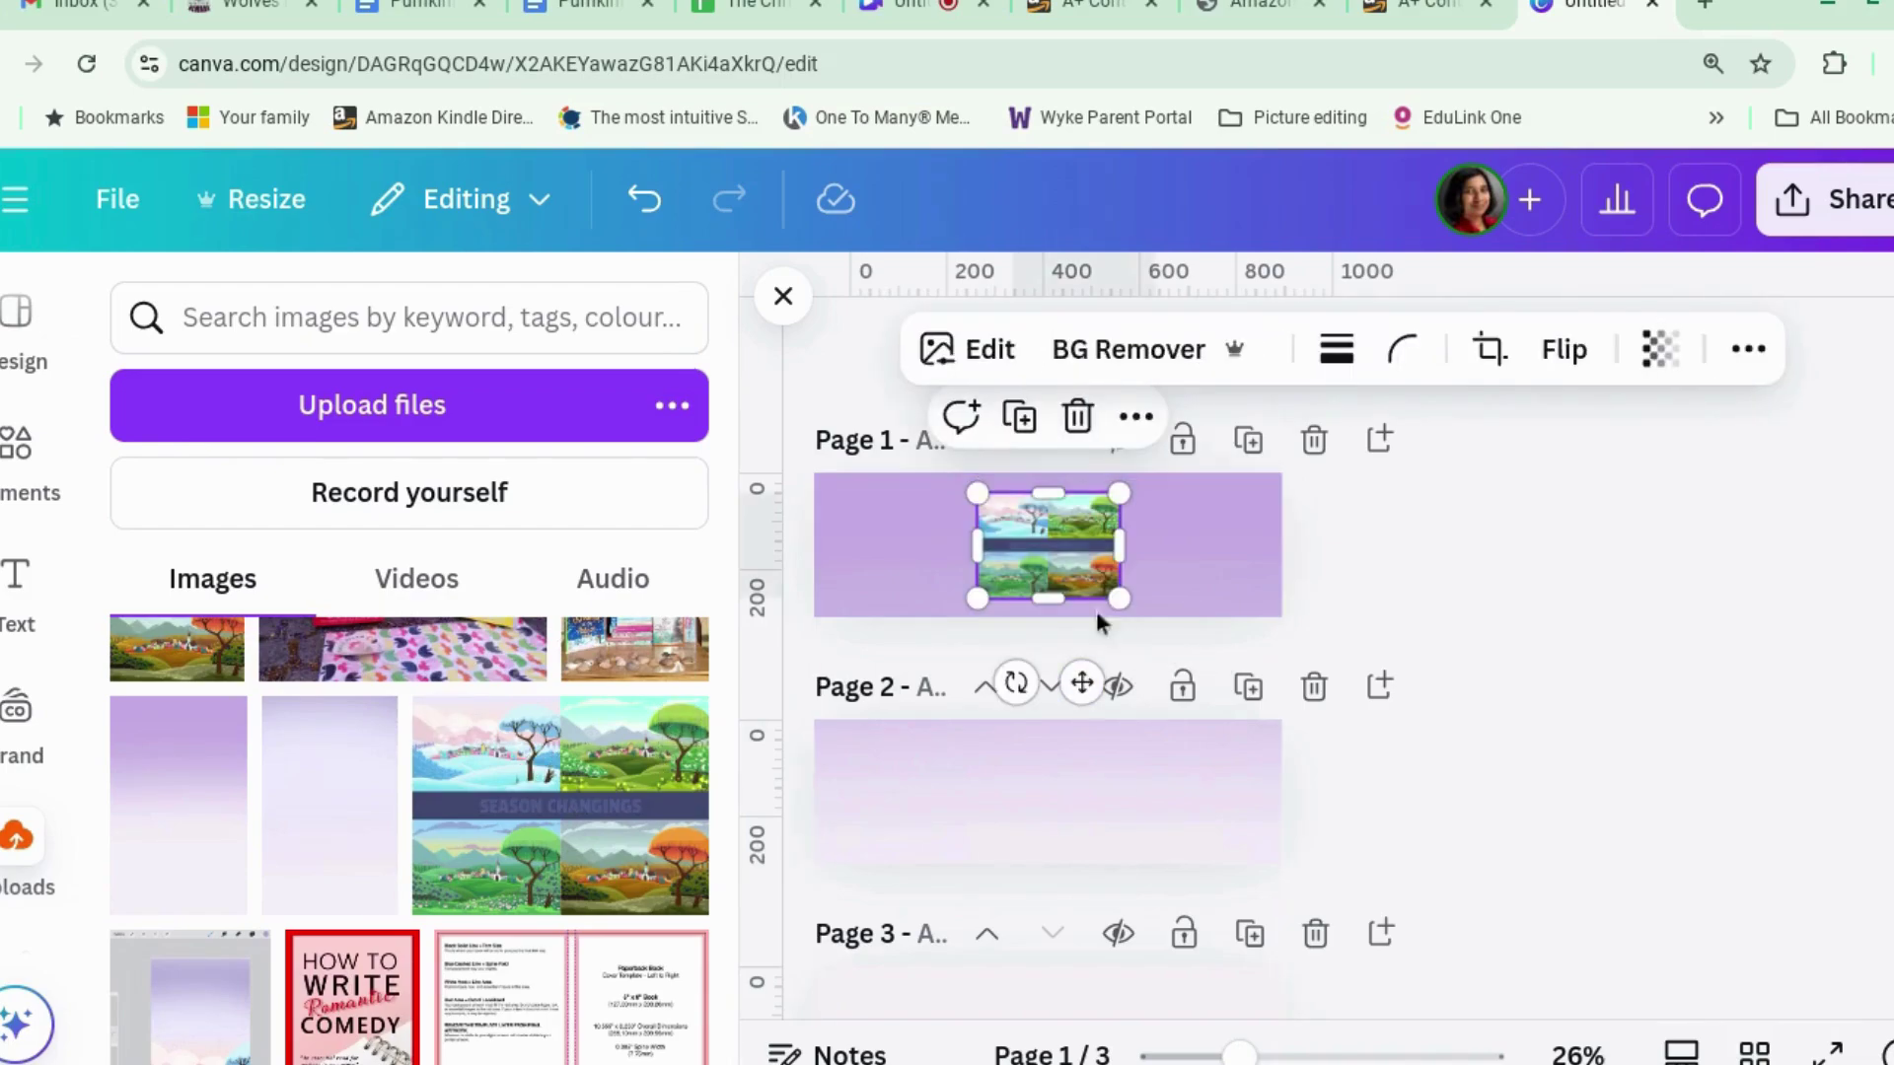
pyautogui.moveTo(1125, 602); pyautogui.dragTo(1391, 638)
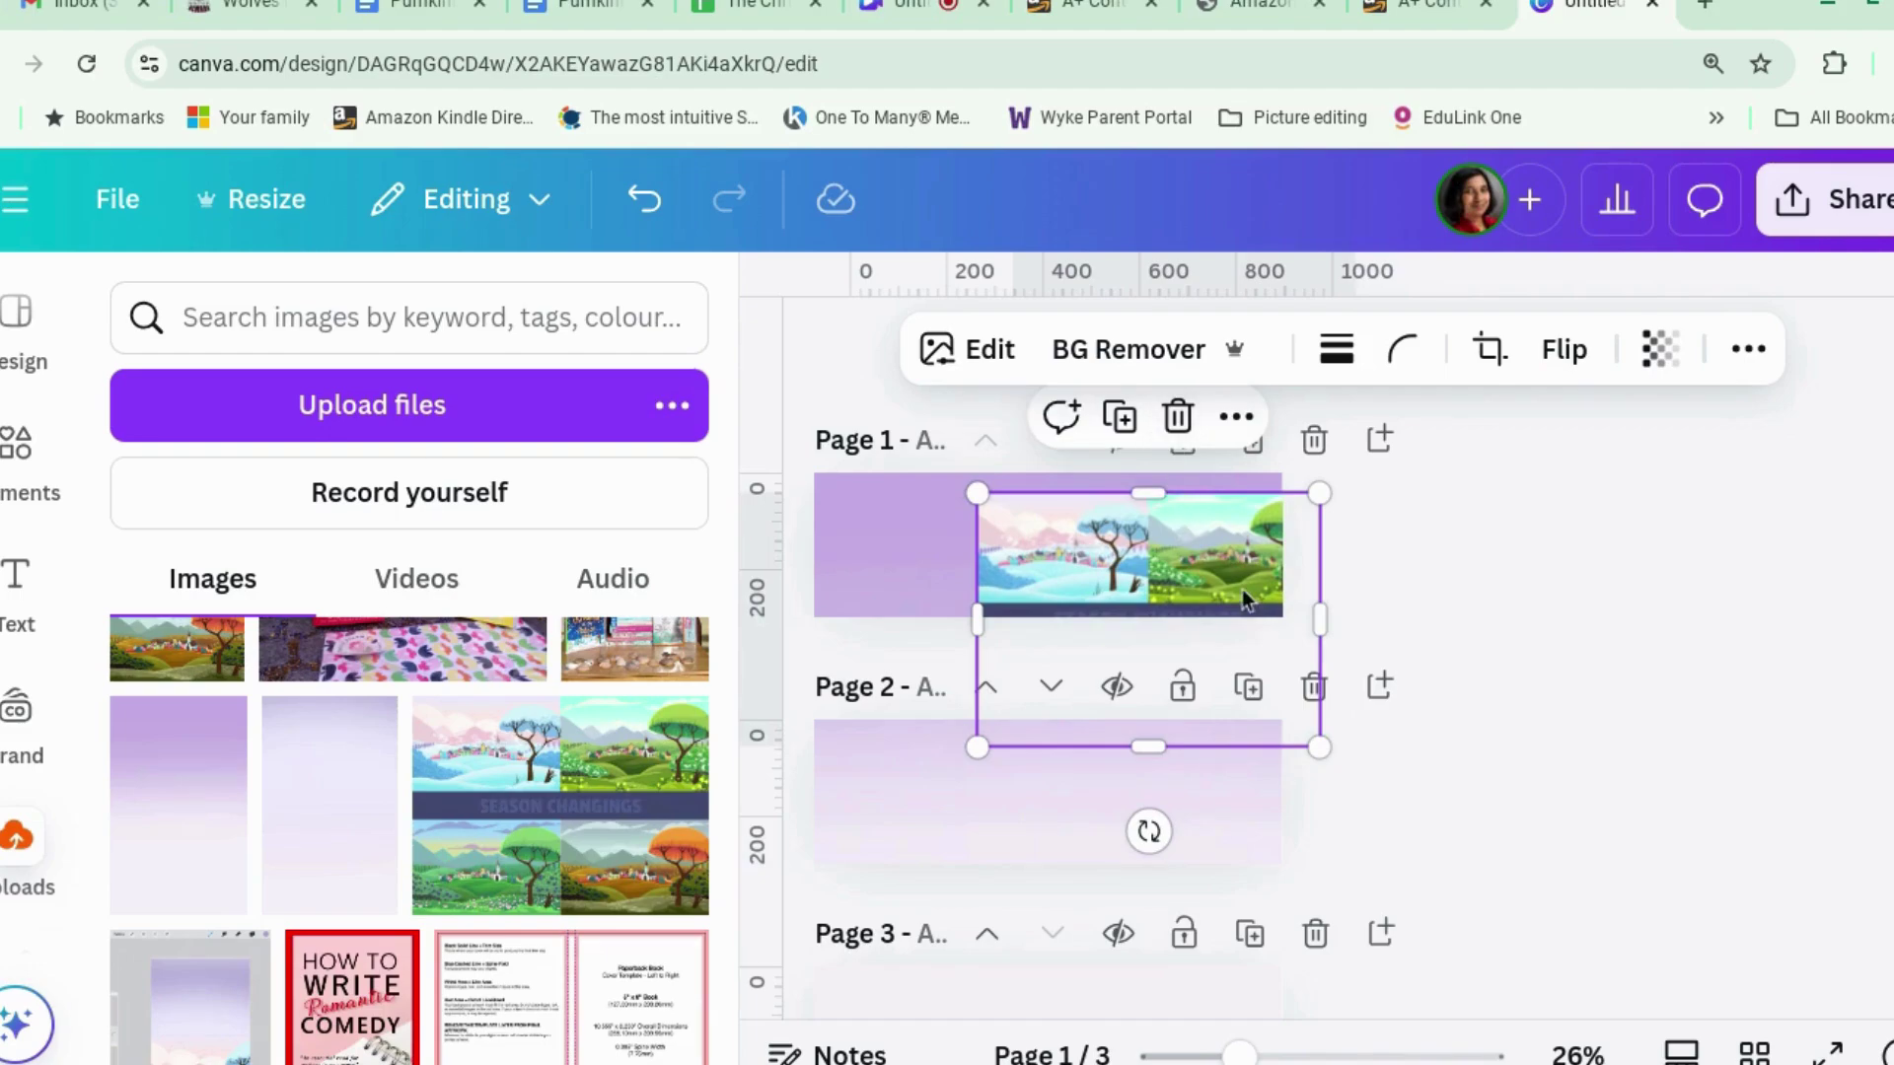
pyautogui.click(1489, 349)
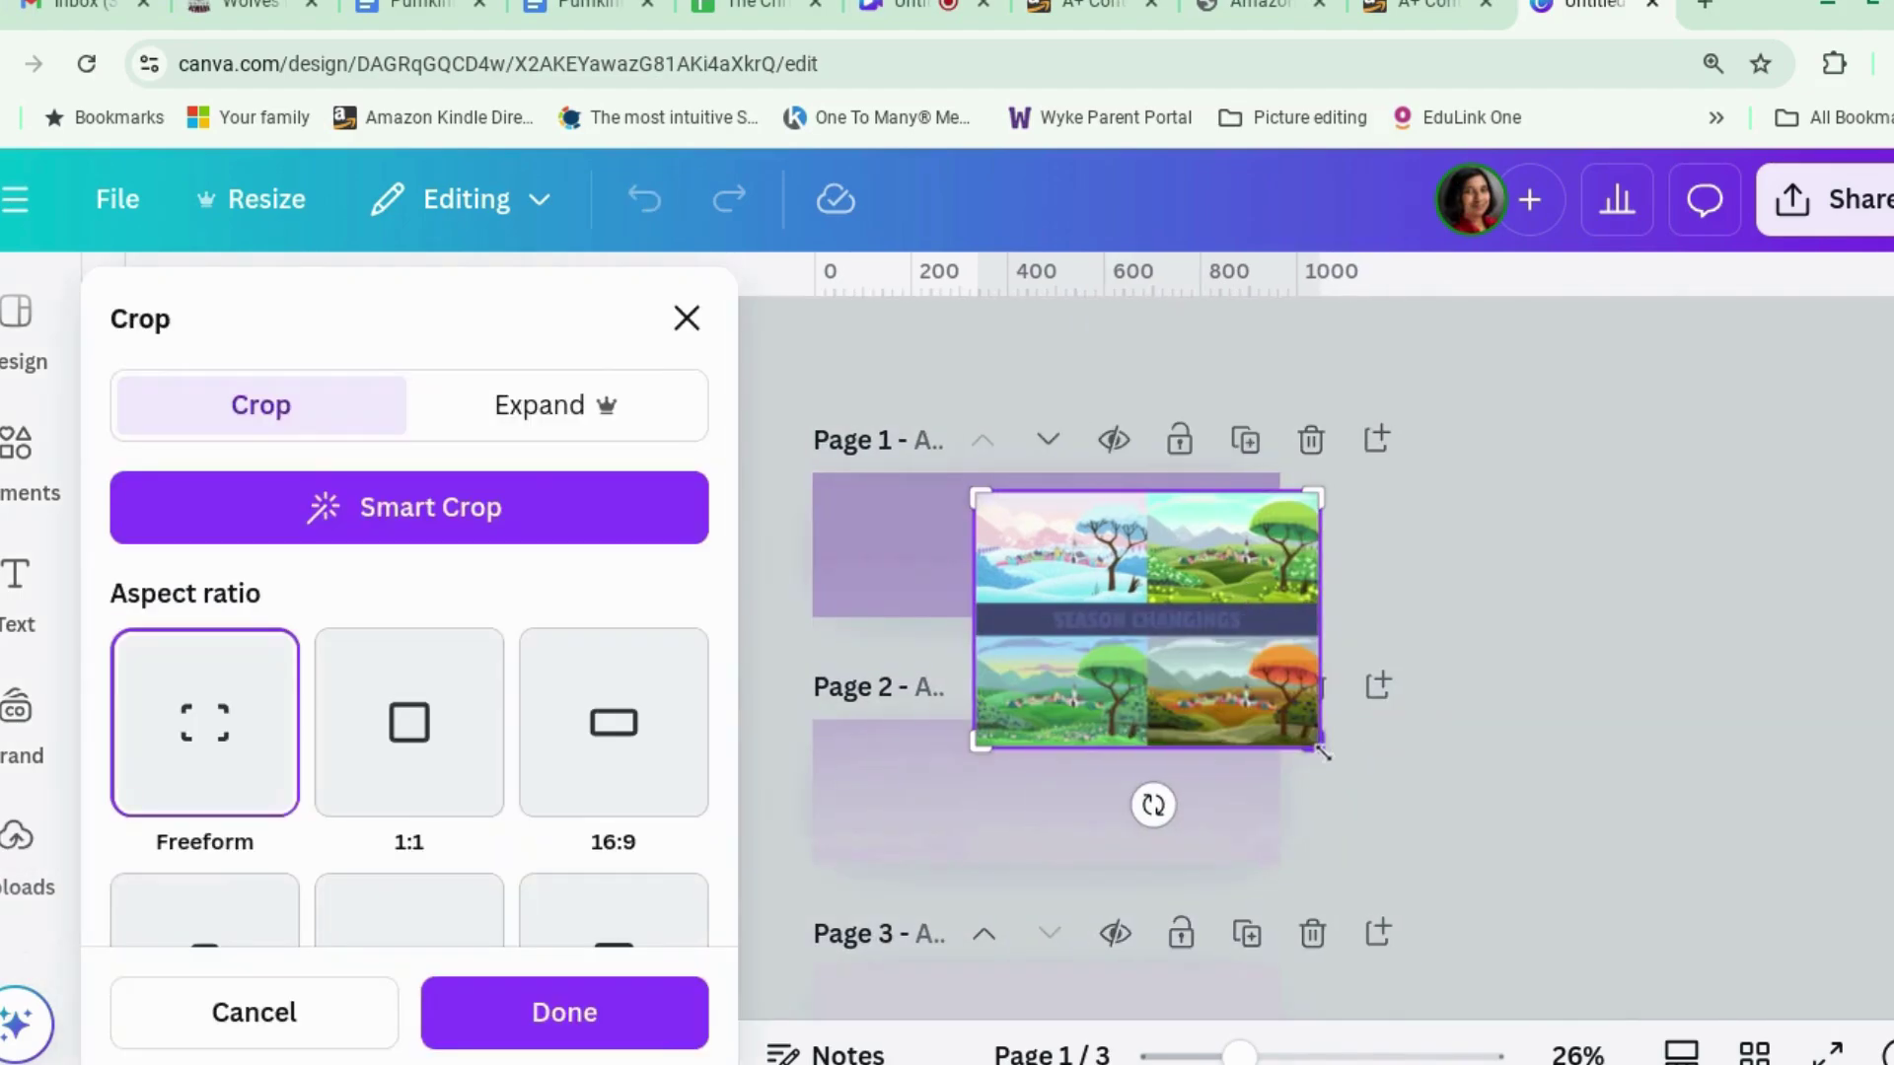
pyautogui.moveTo(1320, 746); pyautogui.dragTo(1148, 602)
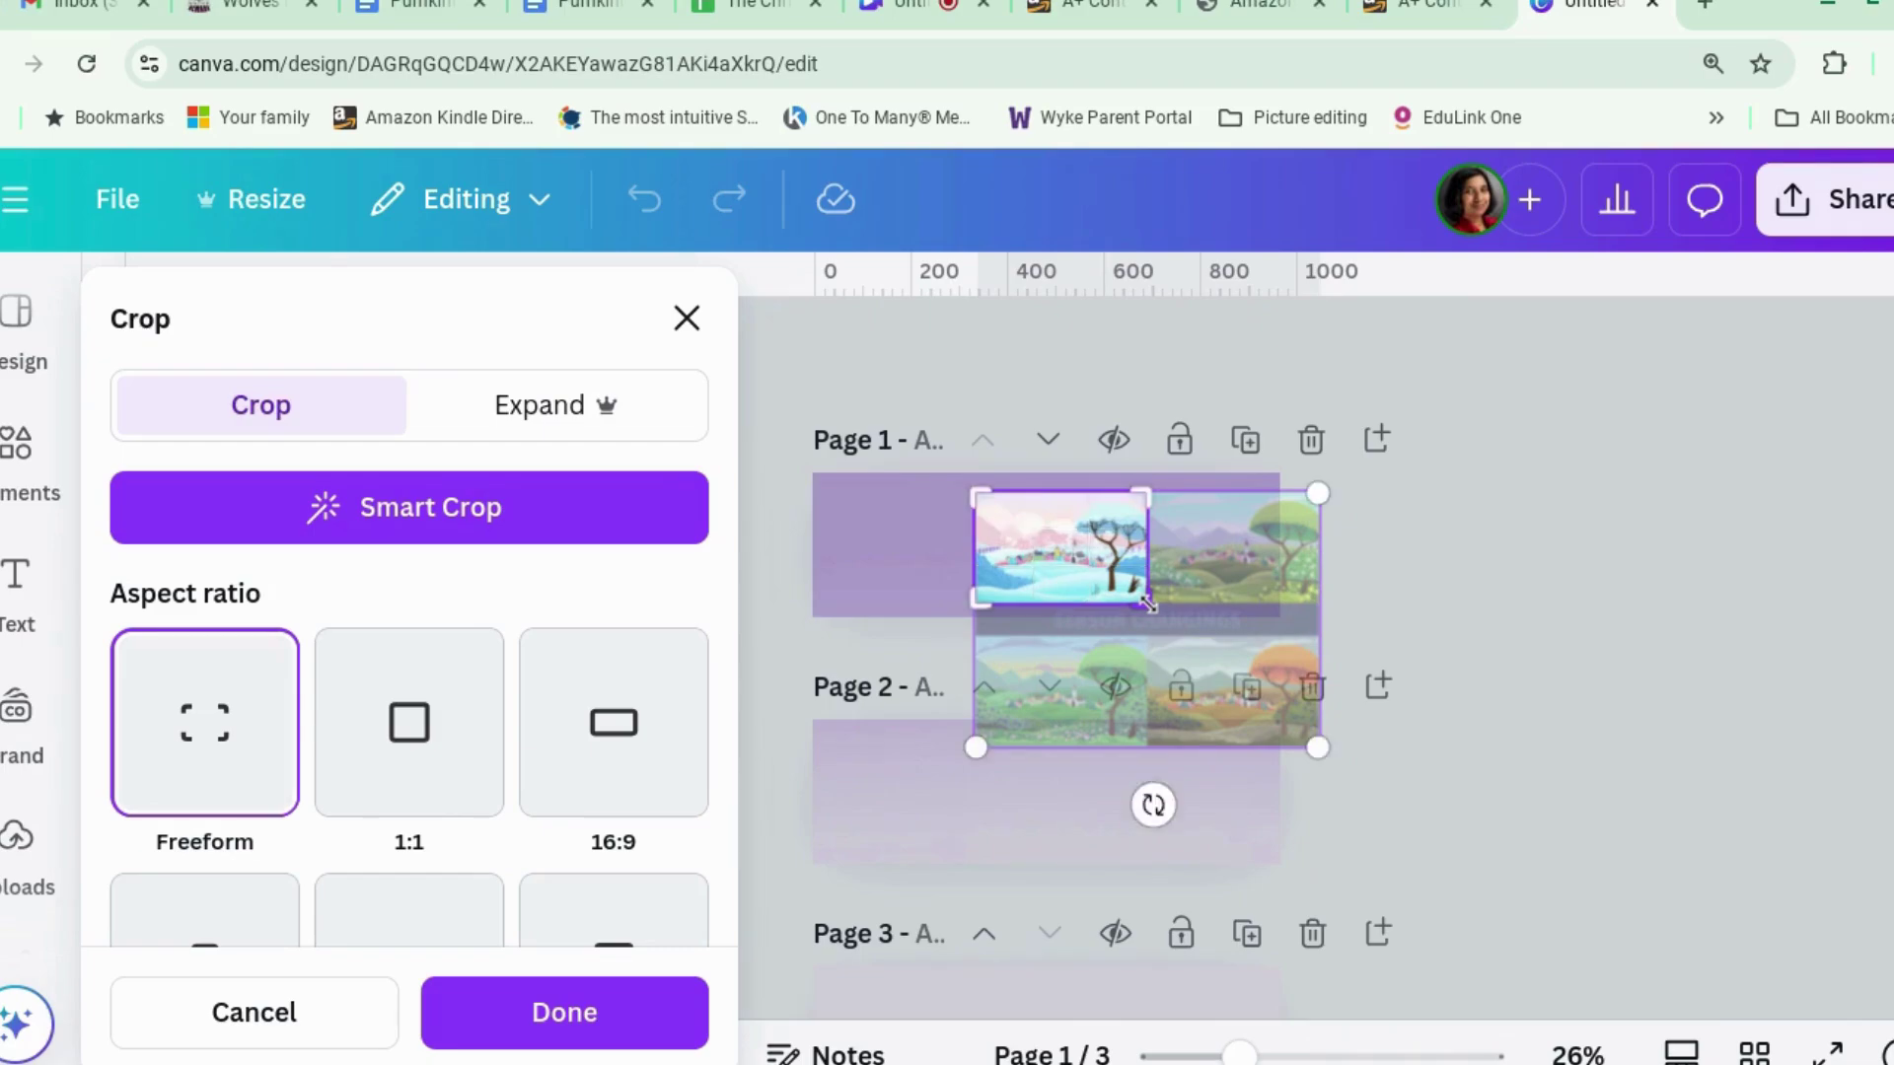
pyautogui.click(1578, 725)
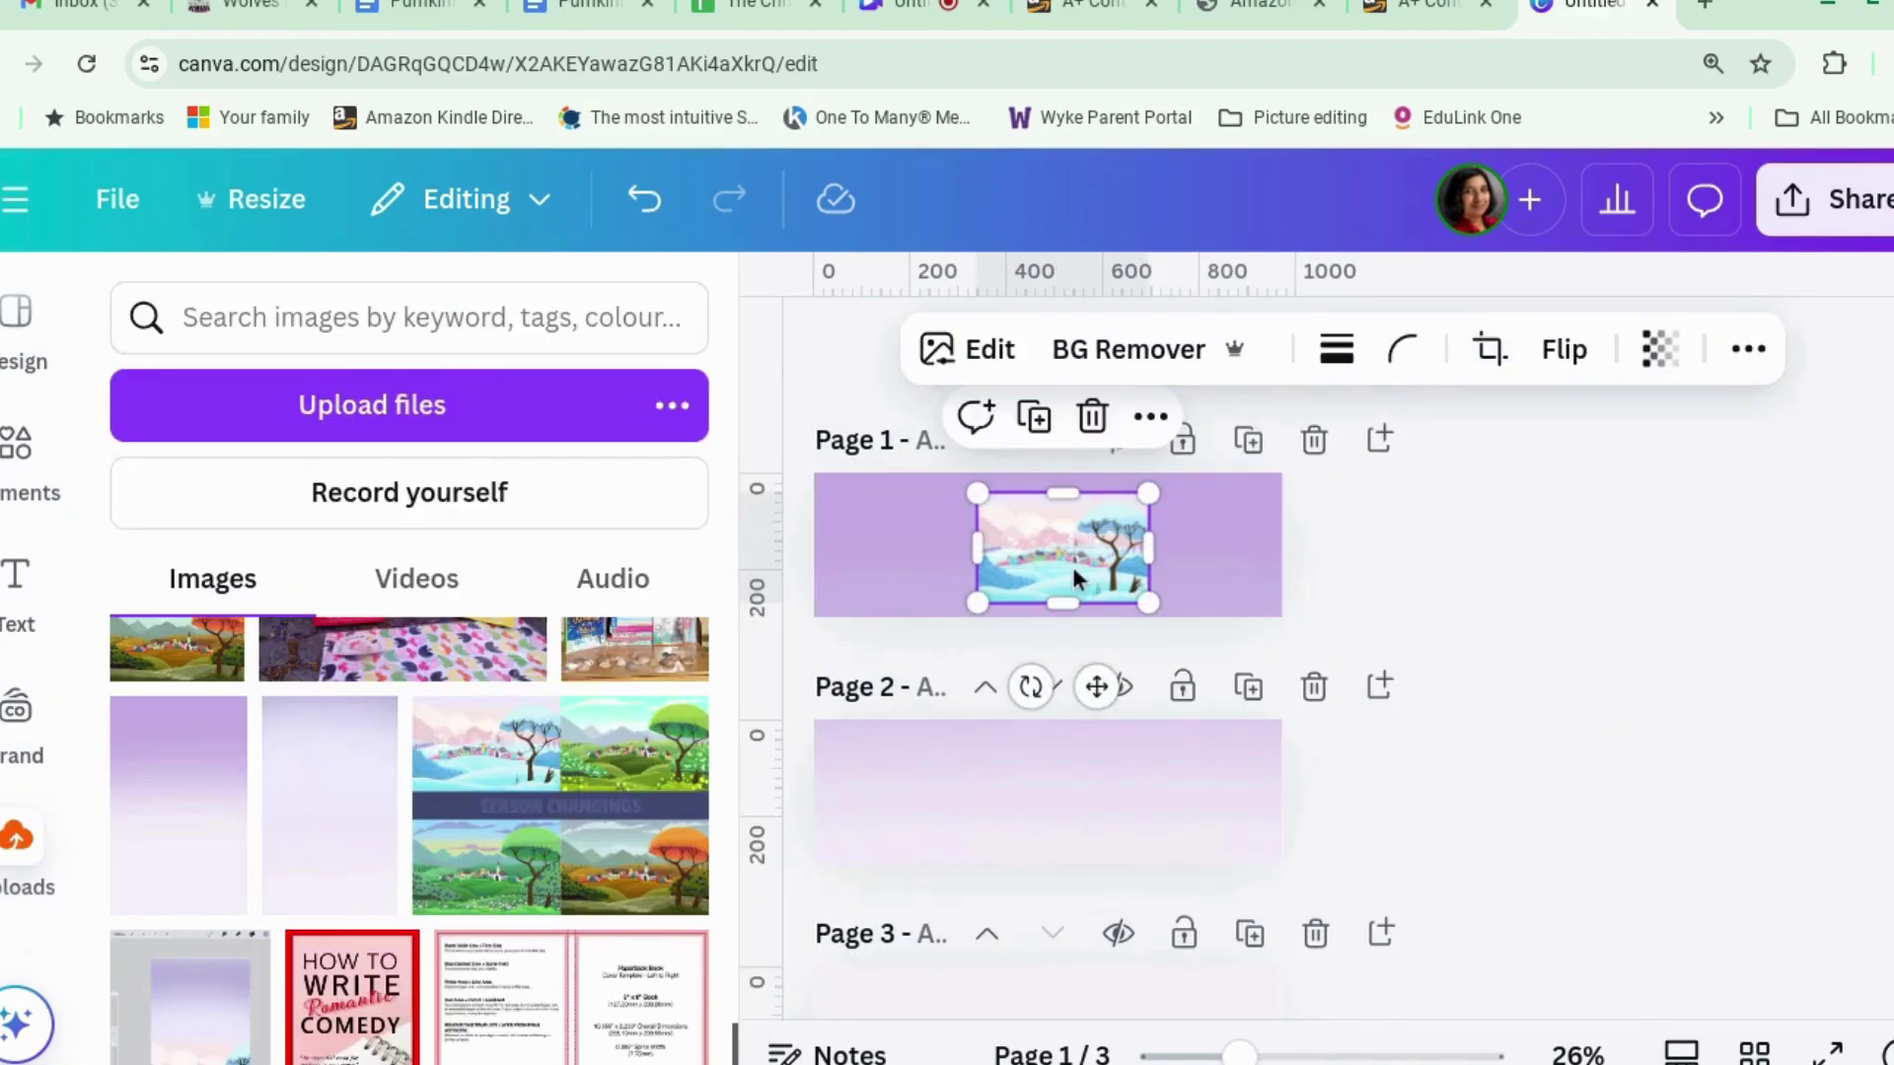
# Drag the cropped winter village image down into place on the lower pages.
pyautogui.moveTo(1073, 566); pyautogui.dragTo(1004, 989)
pyautogui.moveTo(998, 762); pyautogui.dragTo(1433, 849)
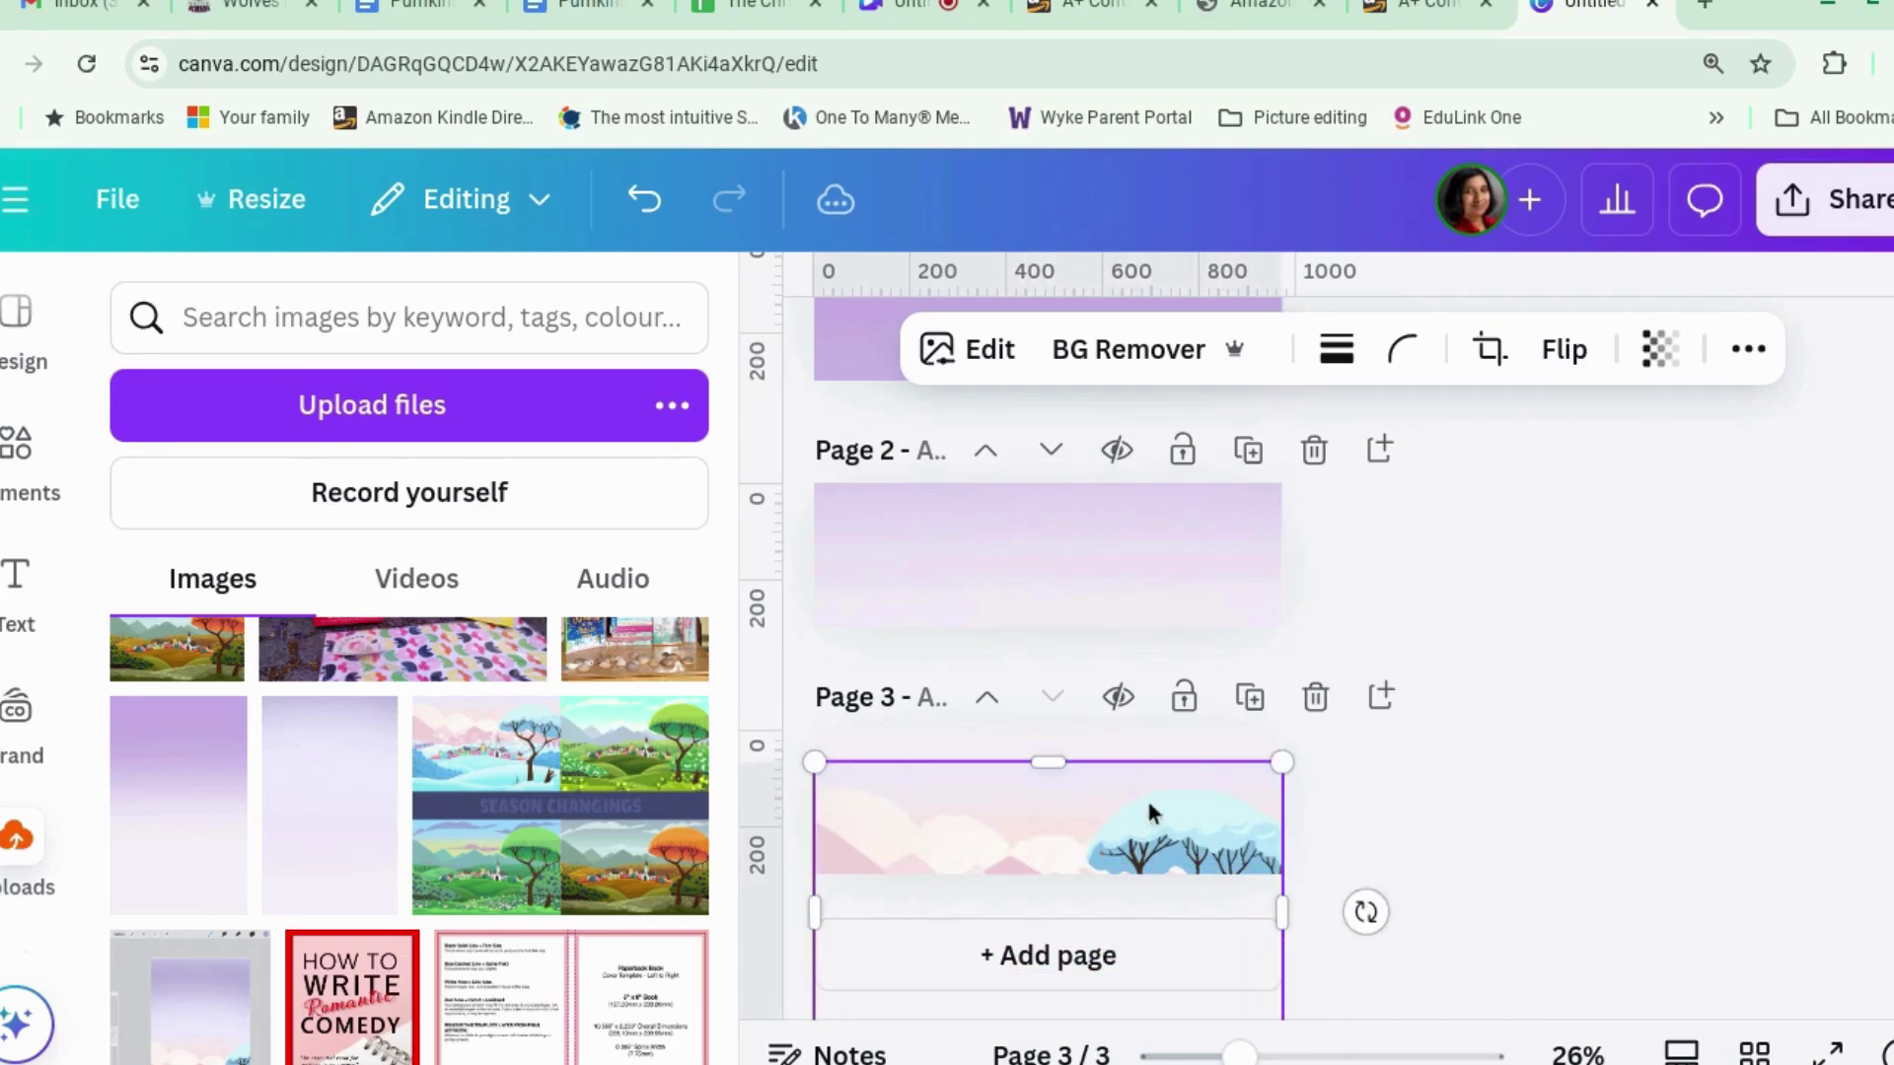
pyautogui.moveTo(1142, 816); pyautogui.dragTo(1140, 629)
# Raise the winter image about 110 px, then nudge it slightly back down.
pyautogui.click(1481, 647)
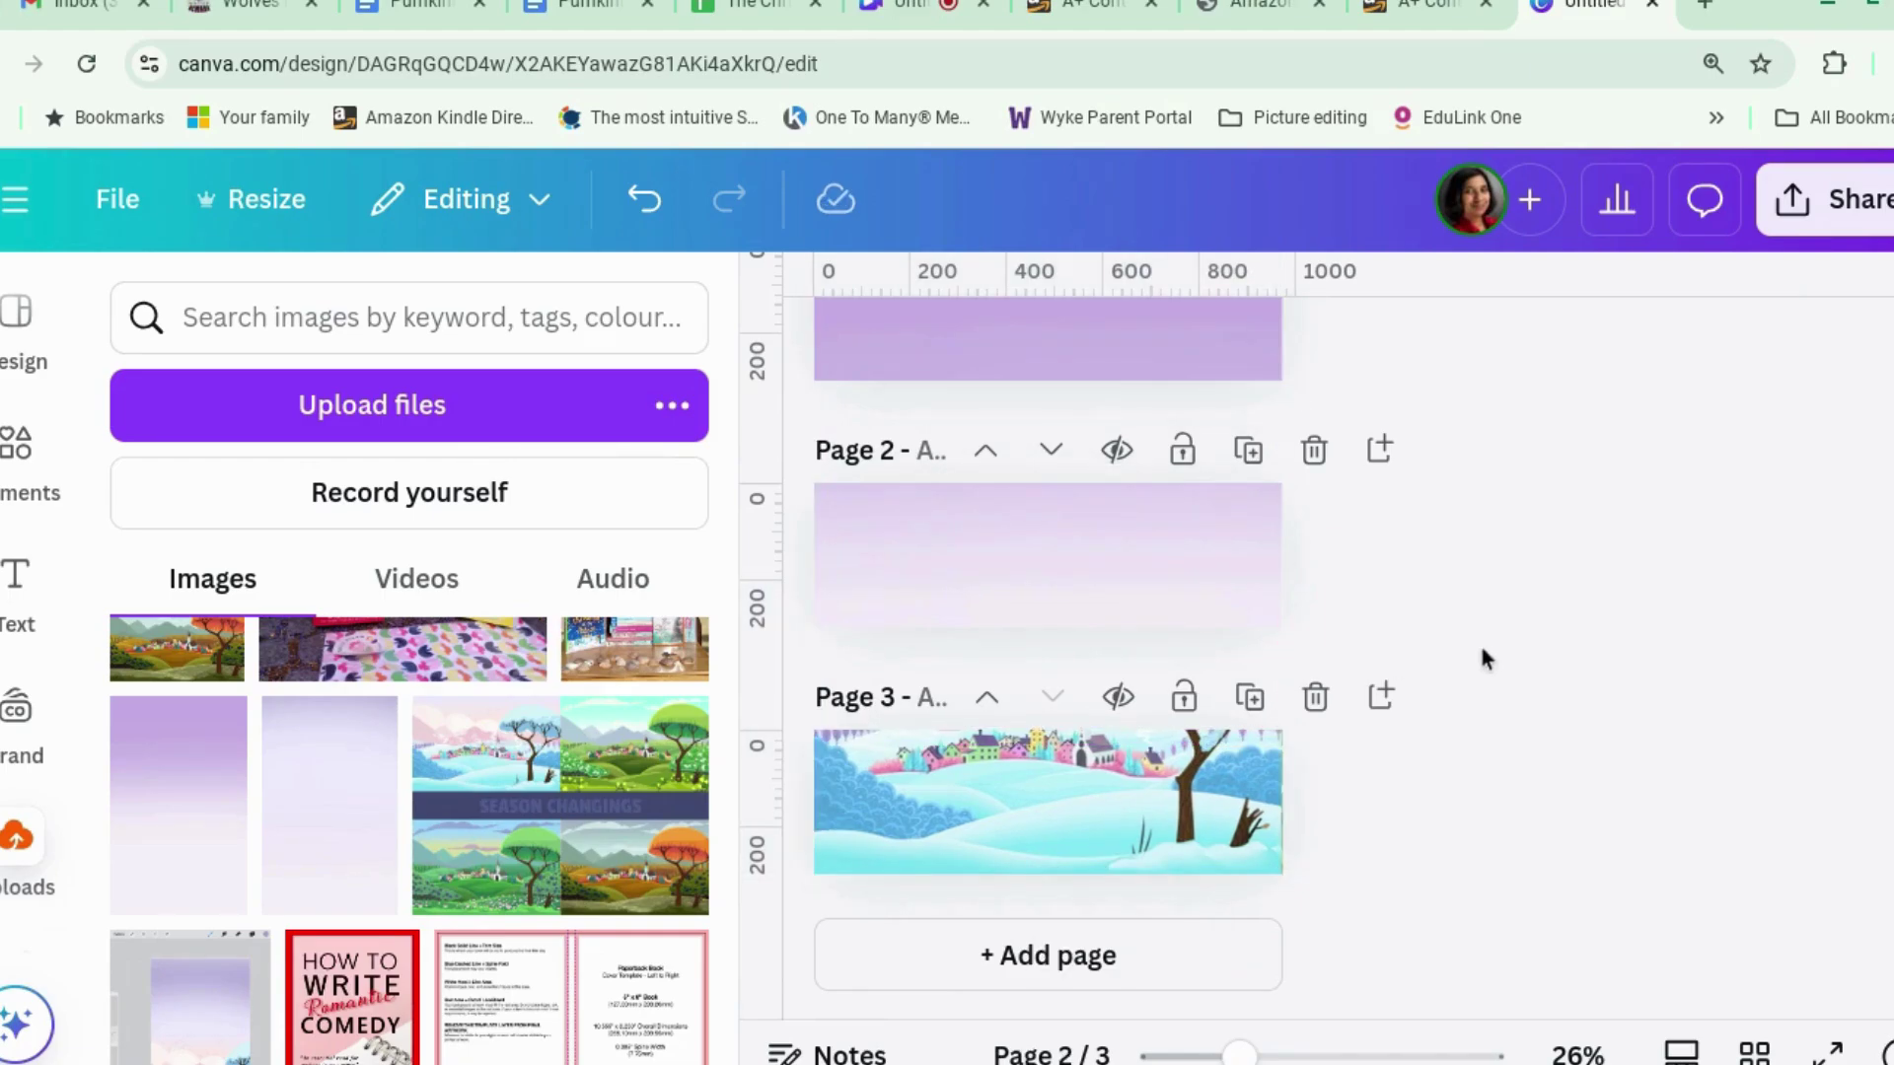
pyautogui.click(1197, 784)
pyautogui.moveTo(1055, 705); pyautogui.dragTo(1136, 648)
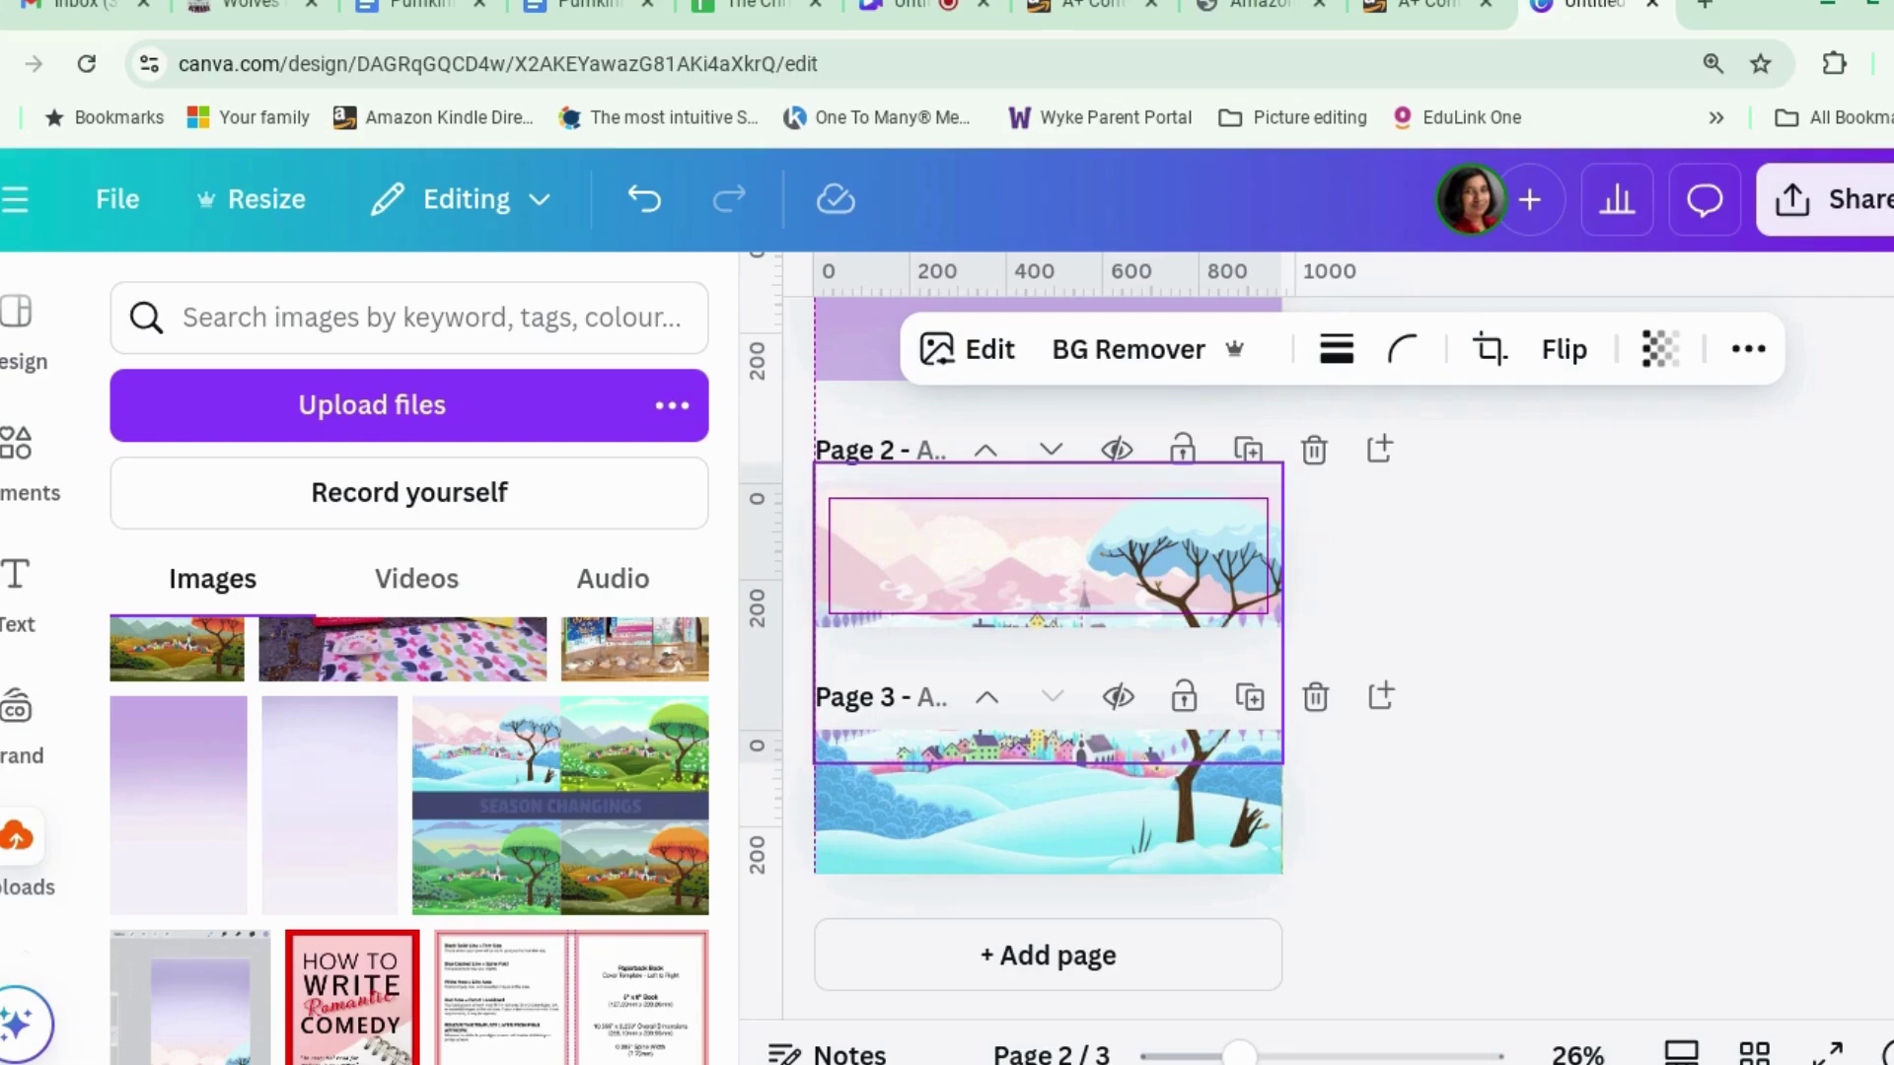
pyautogui.moveTo(1137, 647); pyautogui.dragTo(1134, 669)
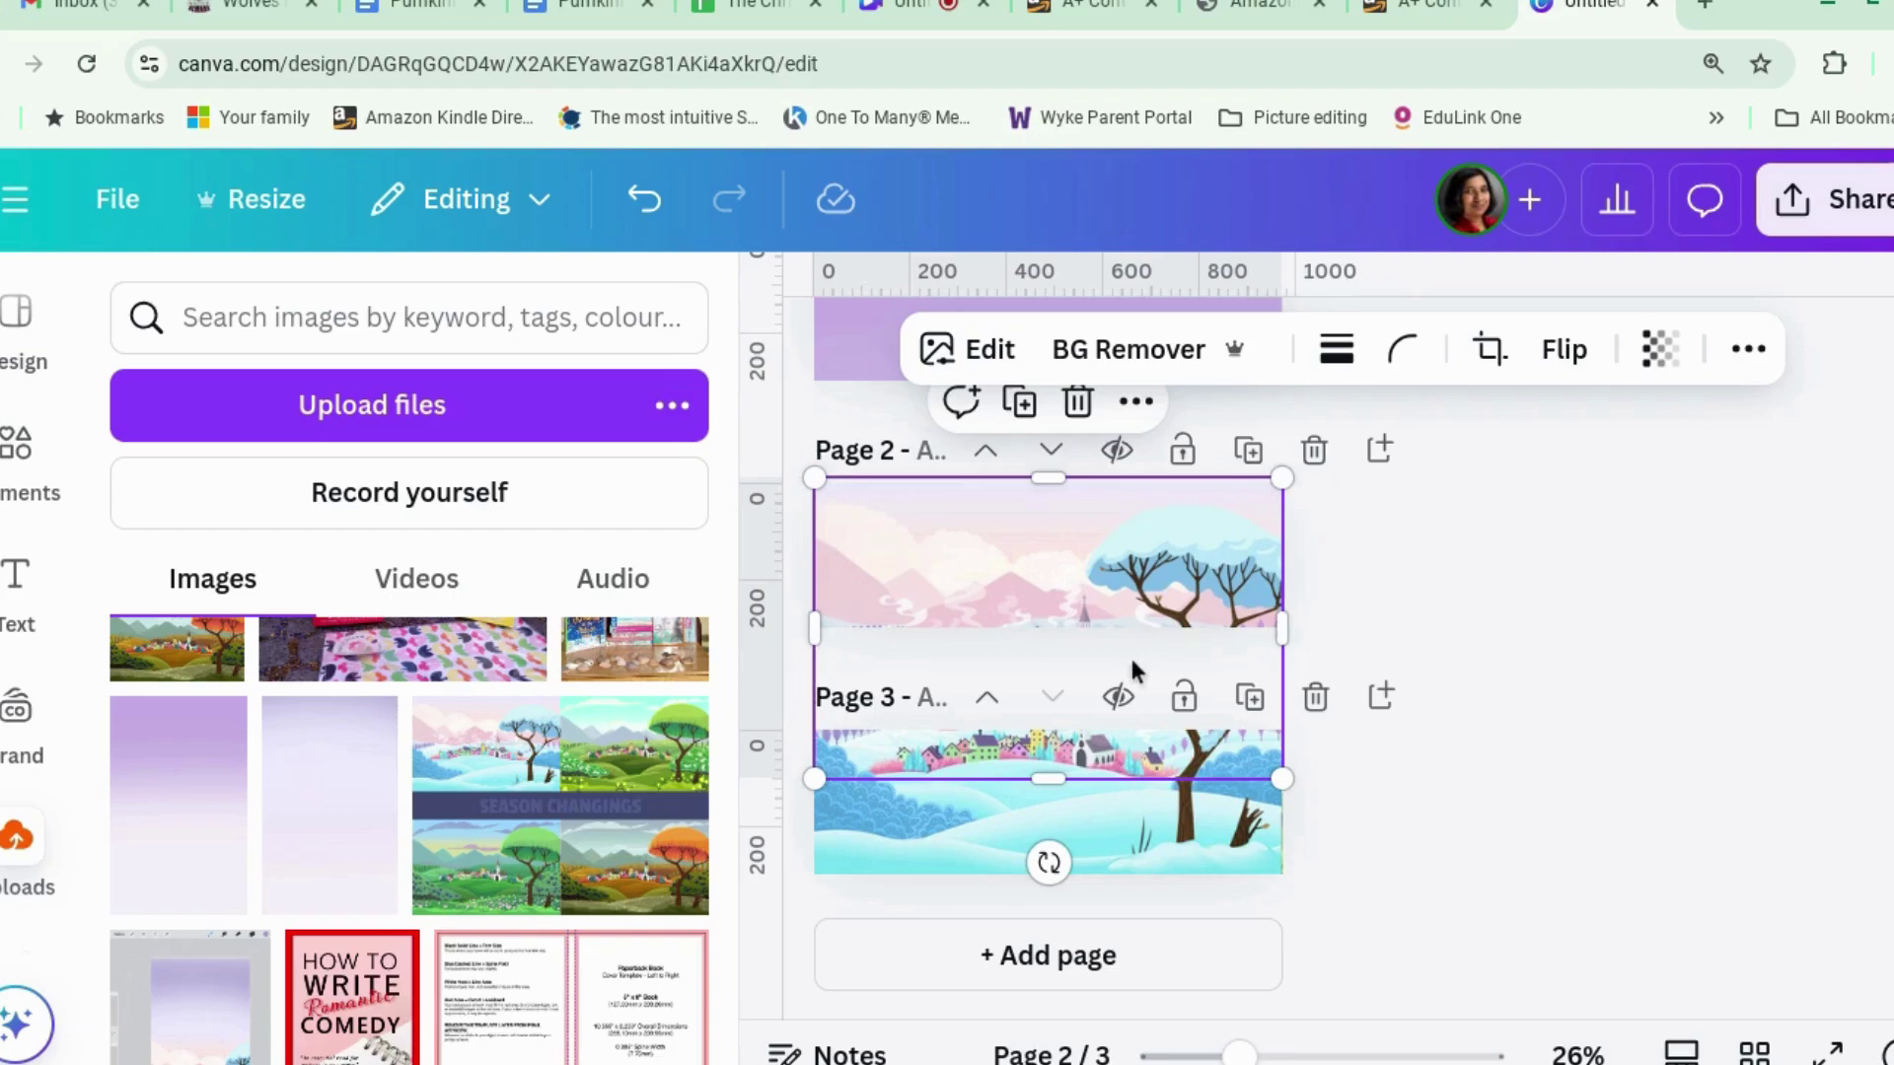
pyautogui.click(1505, 697)
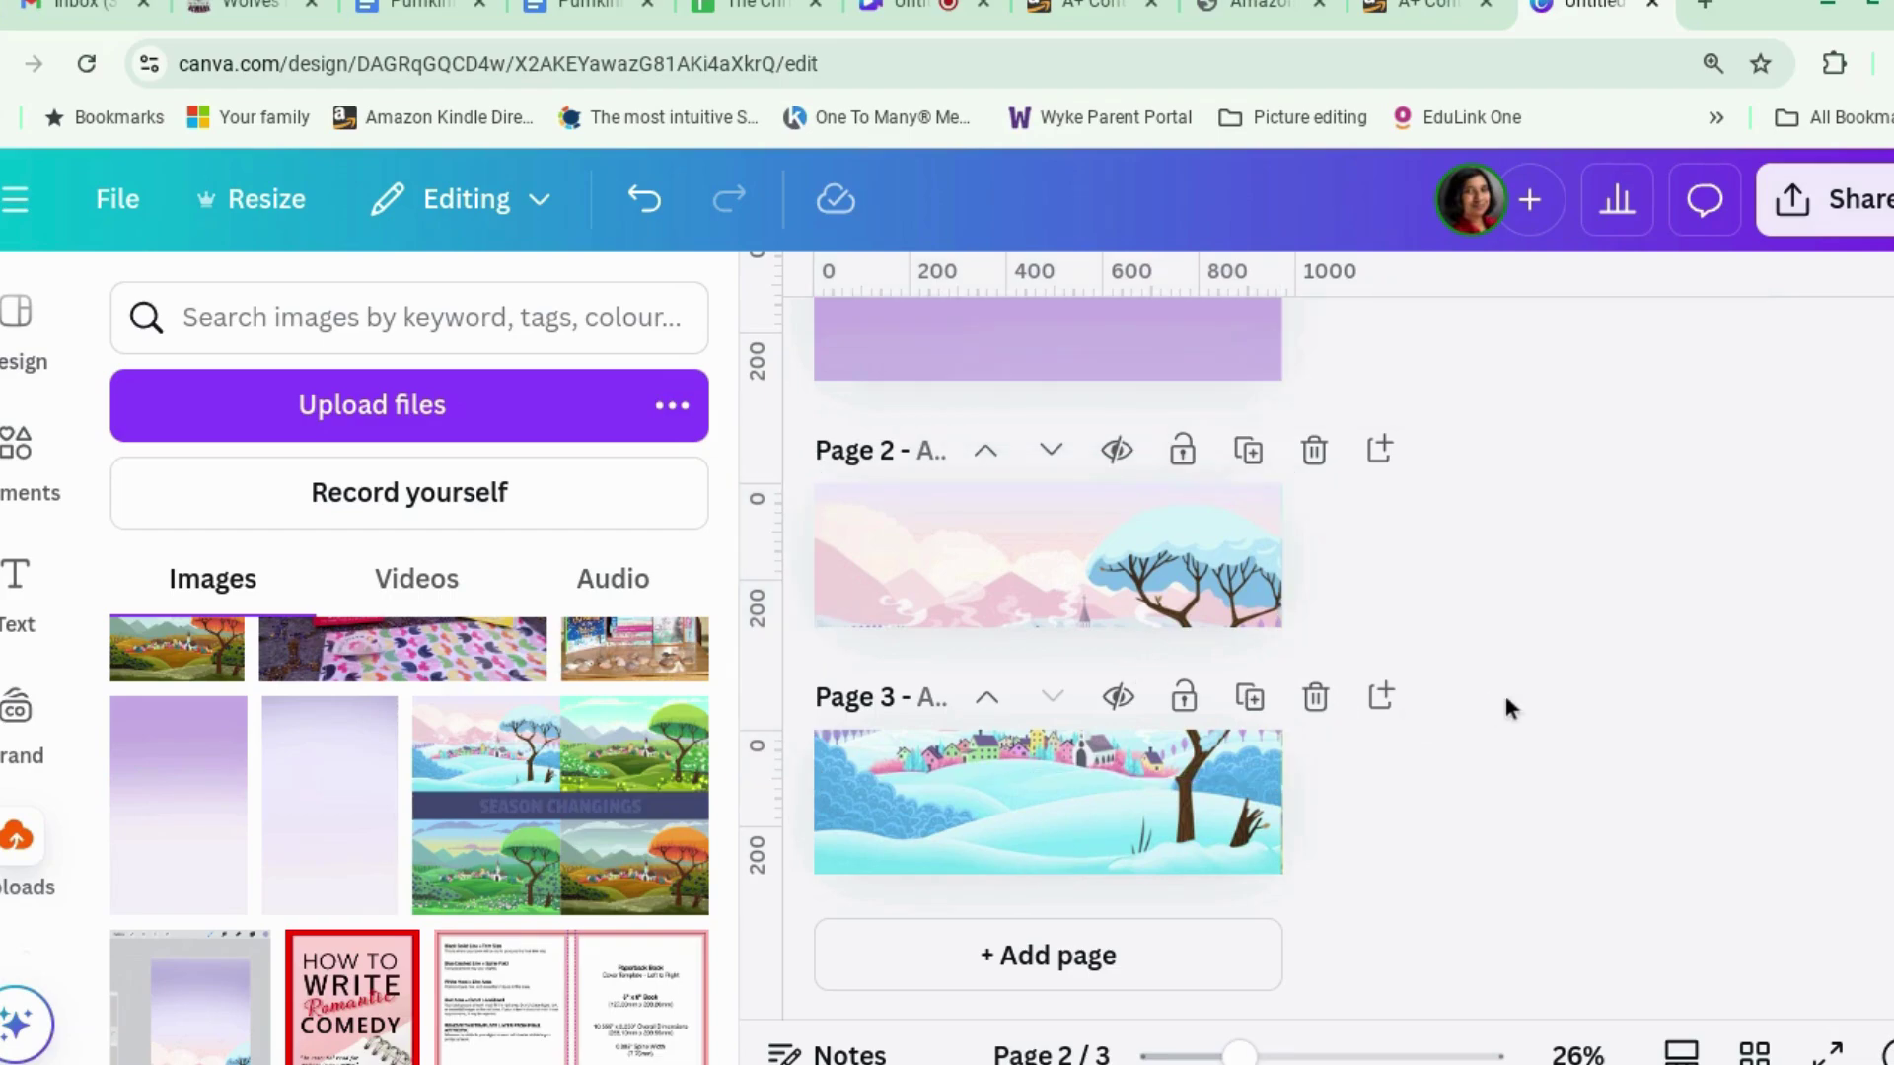
# Move the purple gradient image up until it fully covers Page 1.
pyautogui.click(1204, 346)
pyautogui.scroll(3, 1480, 483)
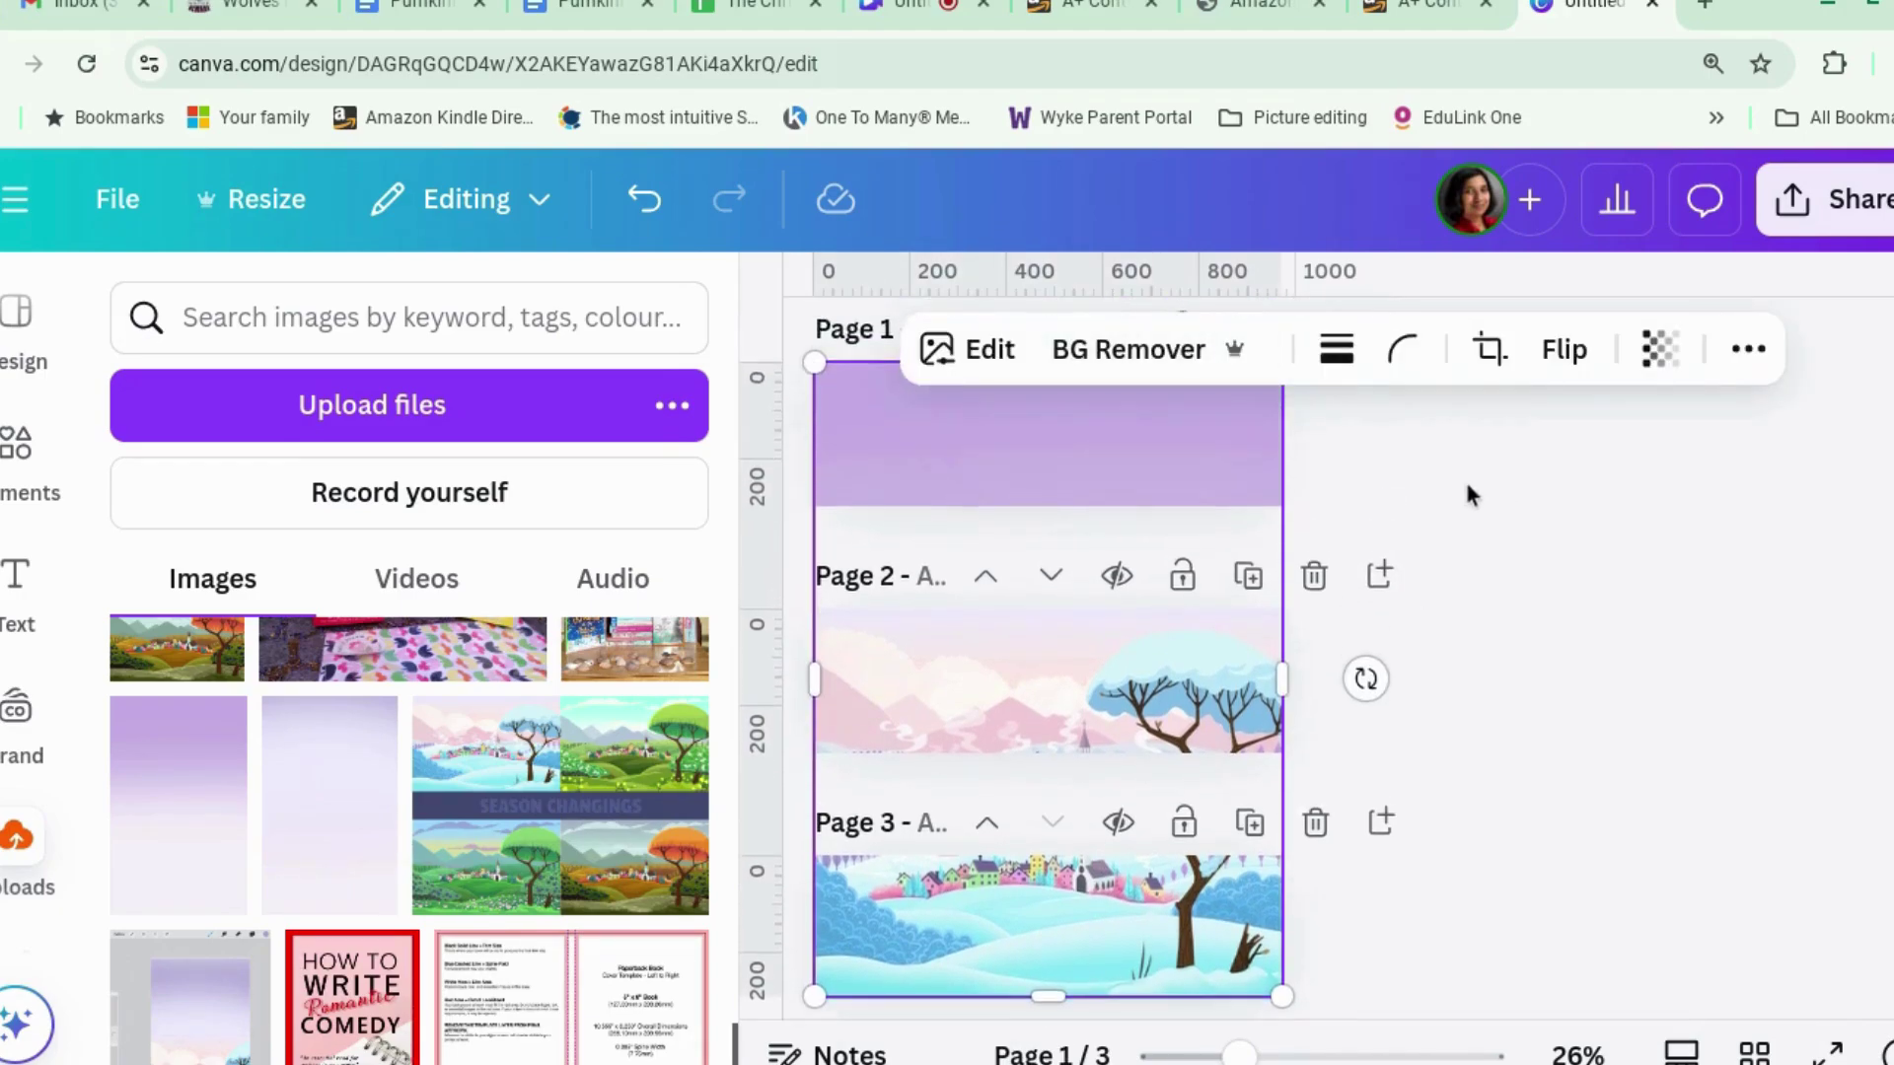
pyautogui.click(1630, 465)
pyautogui.click(1258, 430)
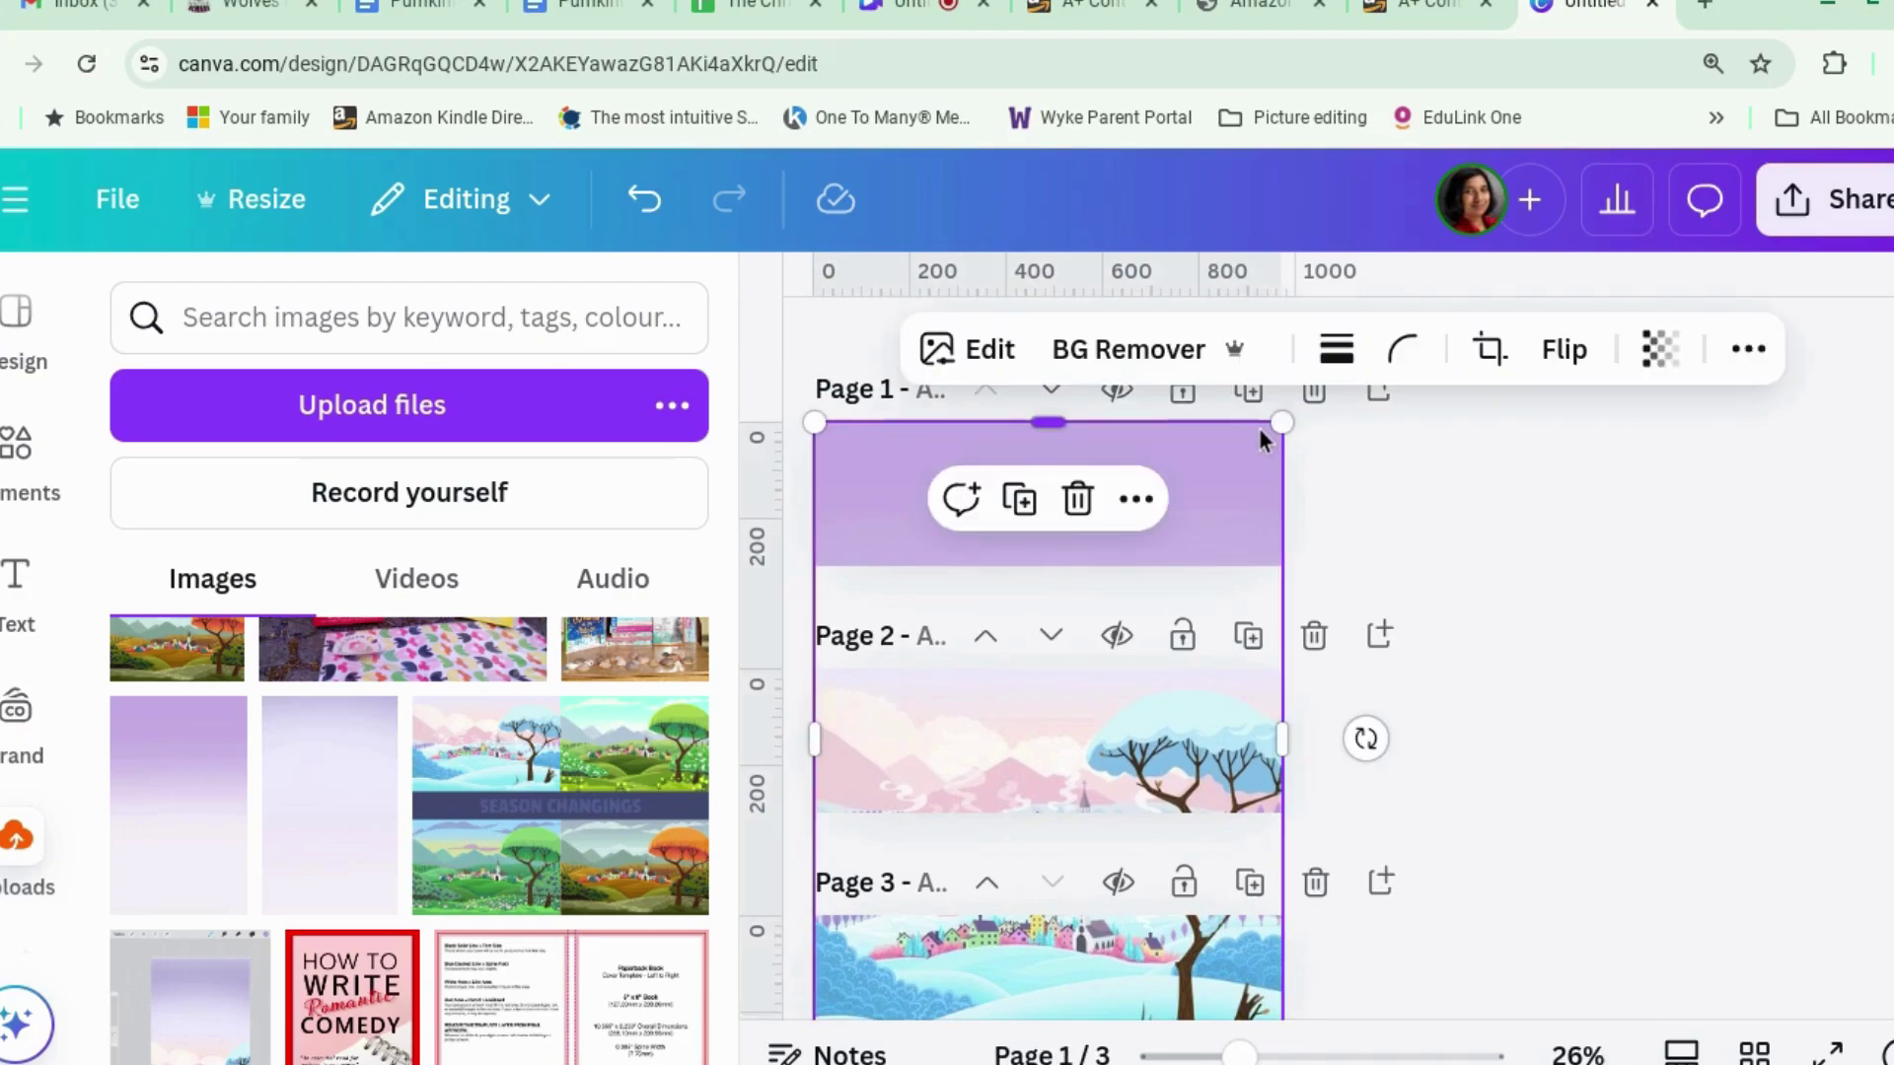
pyautogui.moveTo(1181, 488); pyautogui.dragTo(1182, 320)
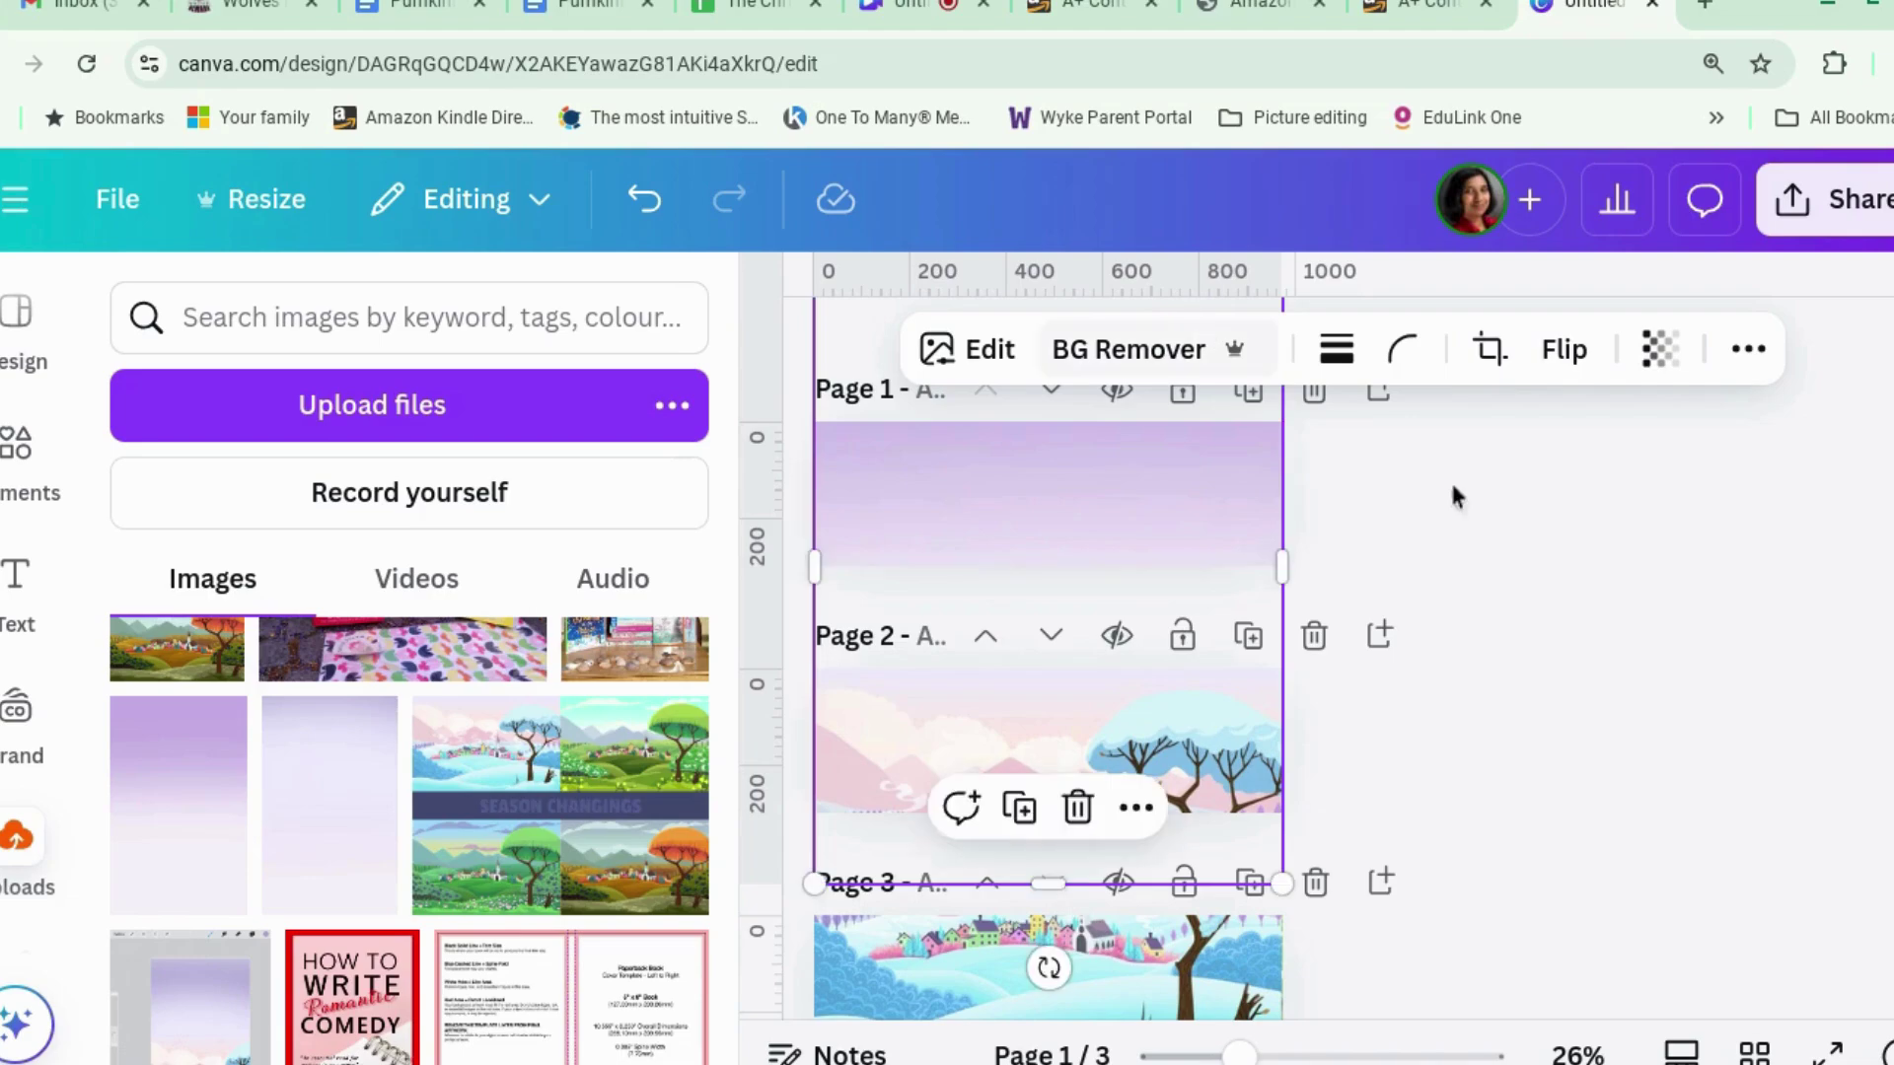
pyautogui.click(1562, 634)
pyautogui.scroll(-1, 1345, 626)
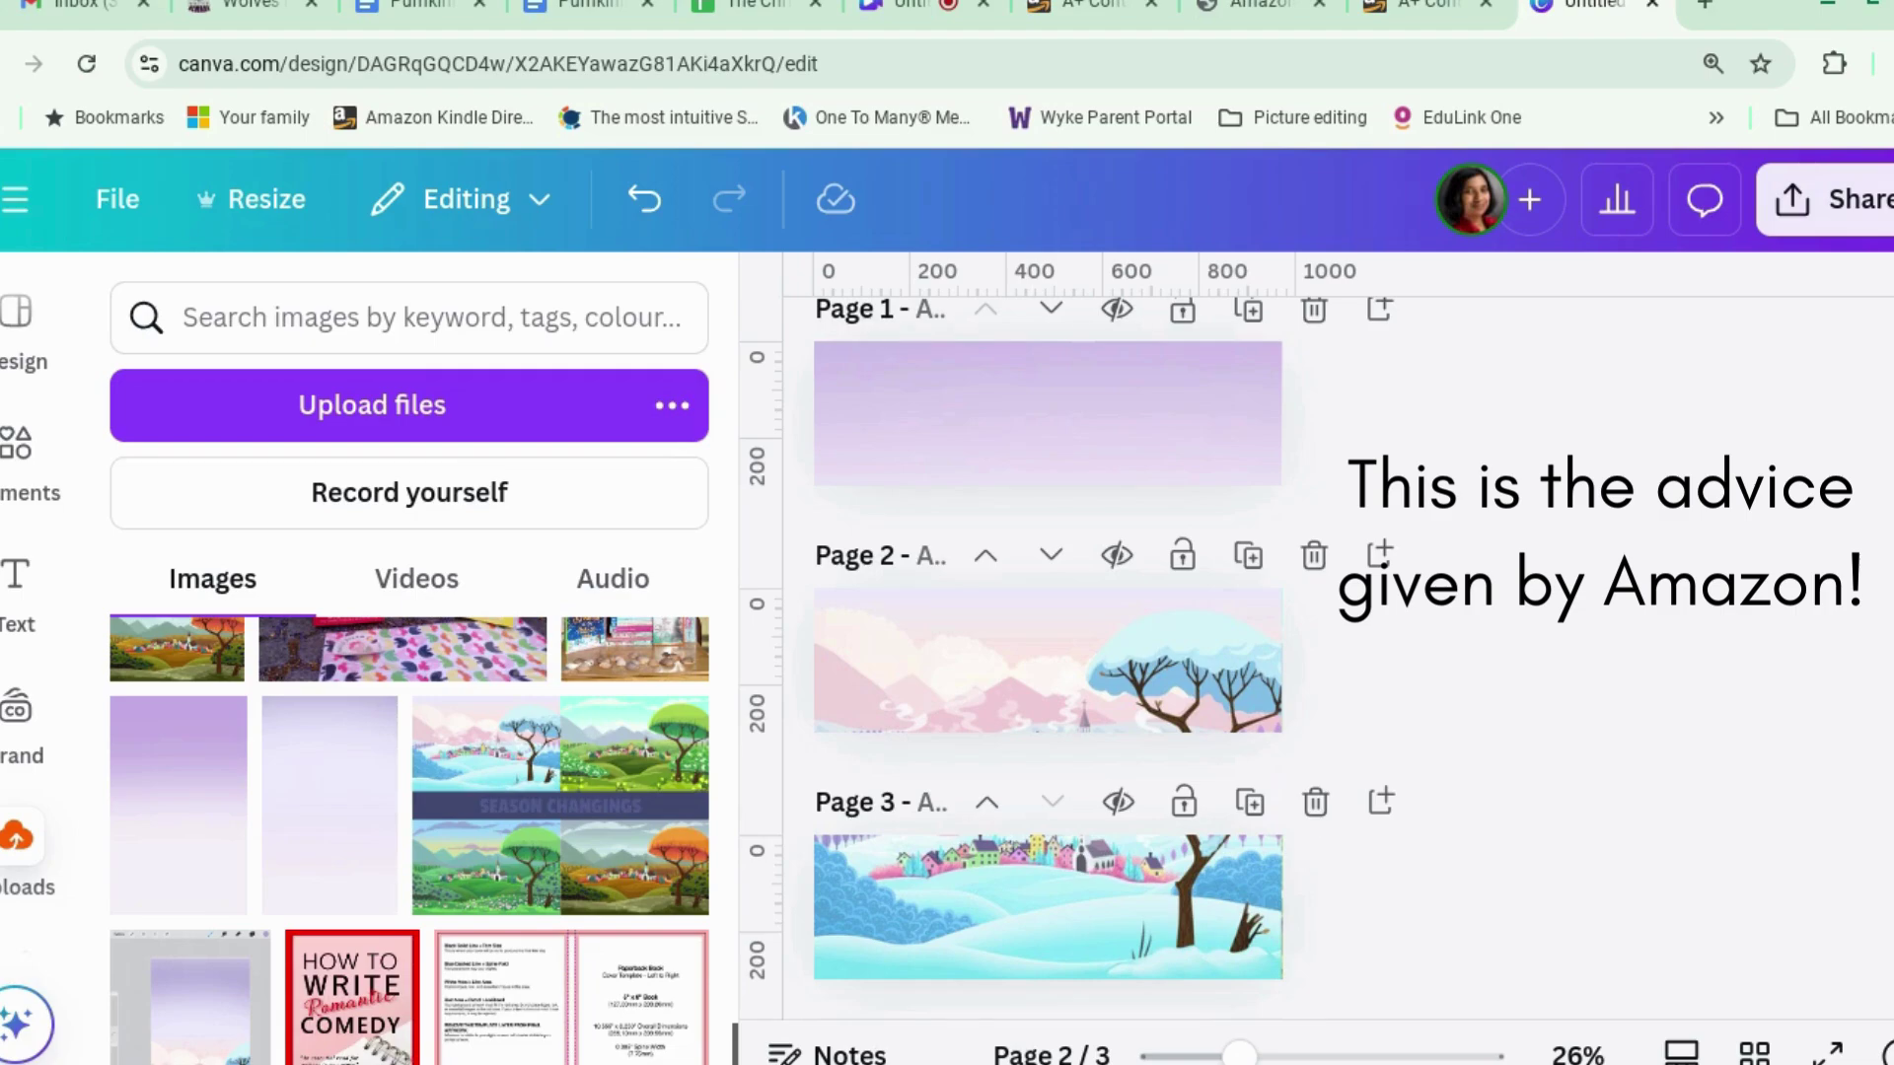
# Add the bird image from Uploads onto Page 1, enlarge it, and place it top-left.
pyautogui.scroll(-5, 516, 655)
pyautogui.moveTo(222, 804)
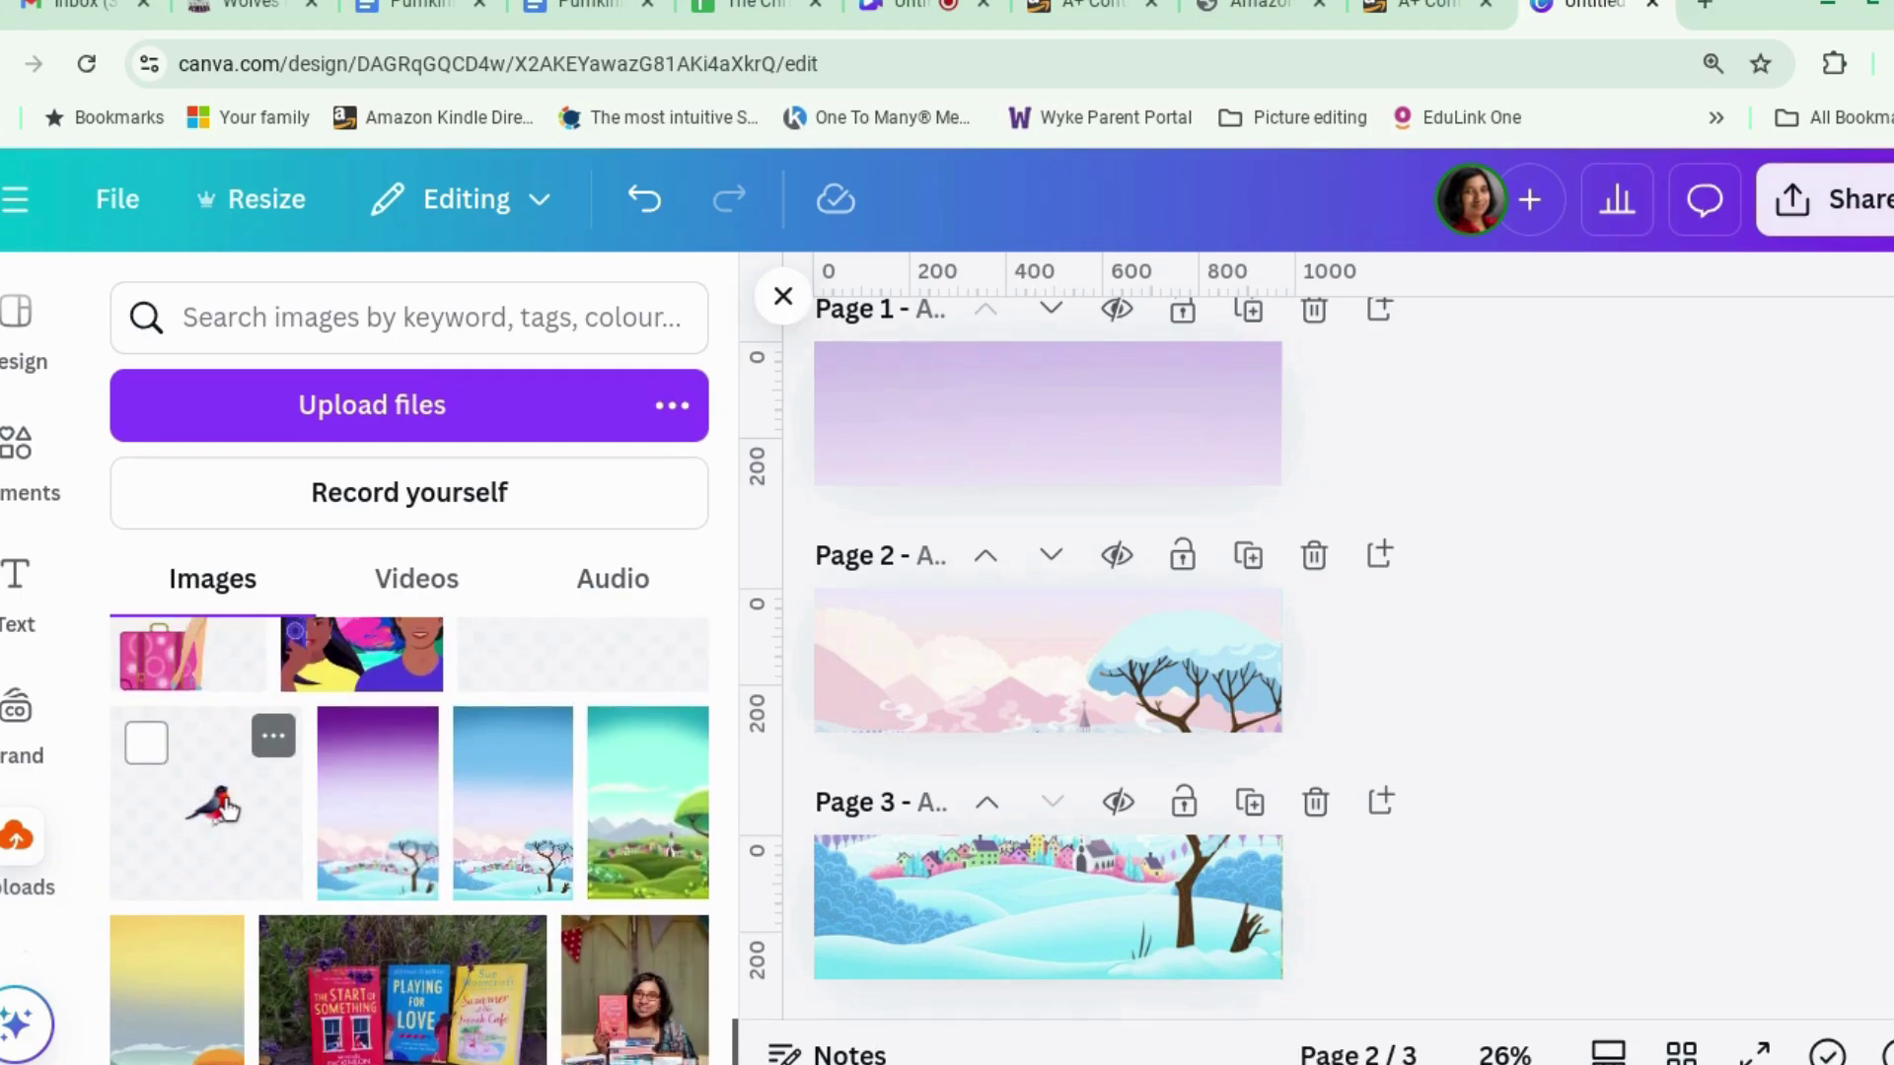
pyautogui.scroll(3, 222, 804)
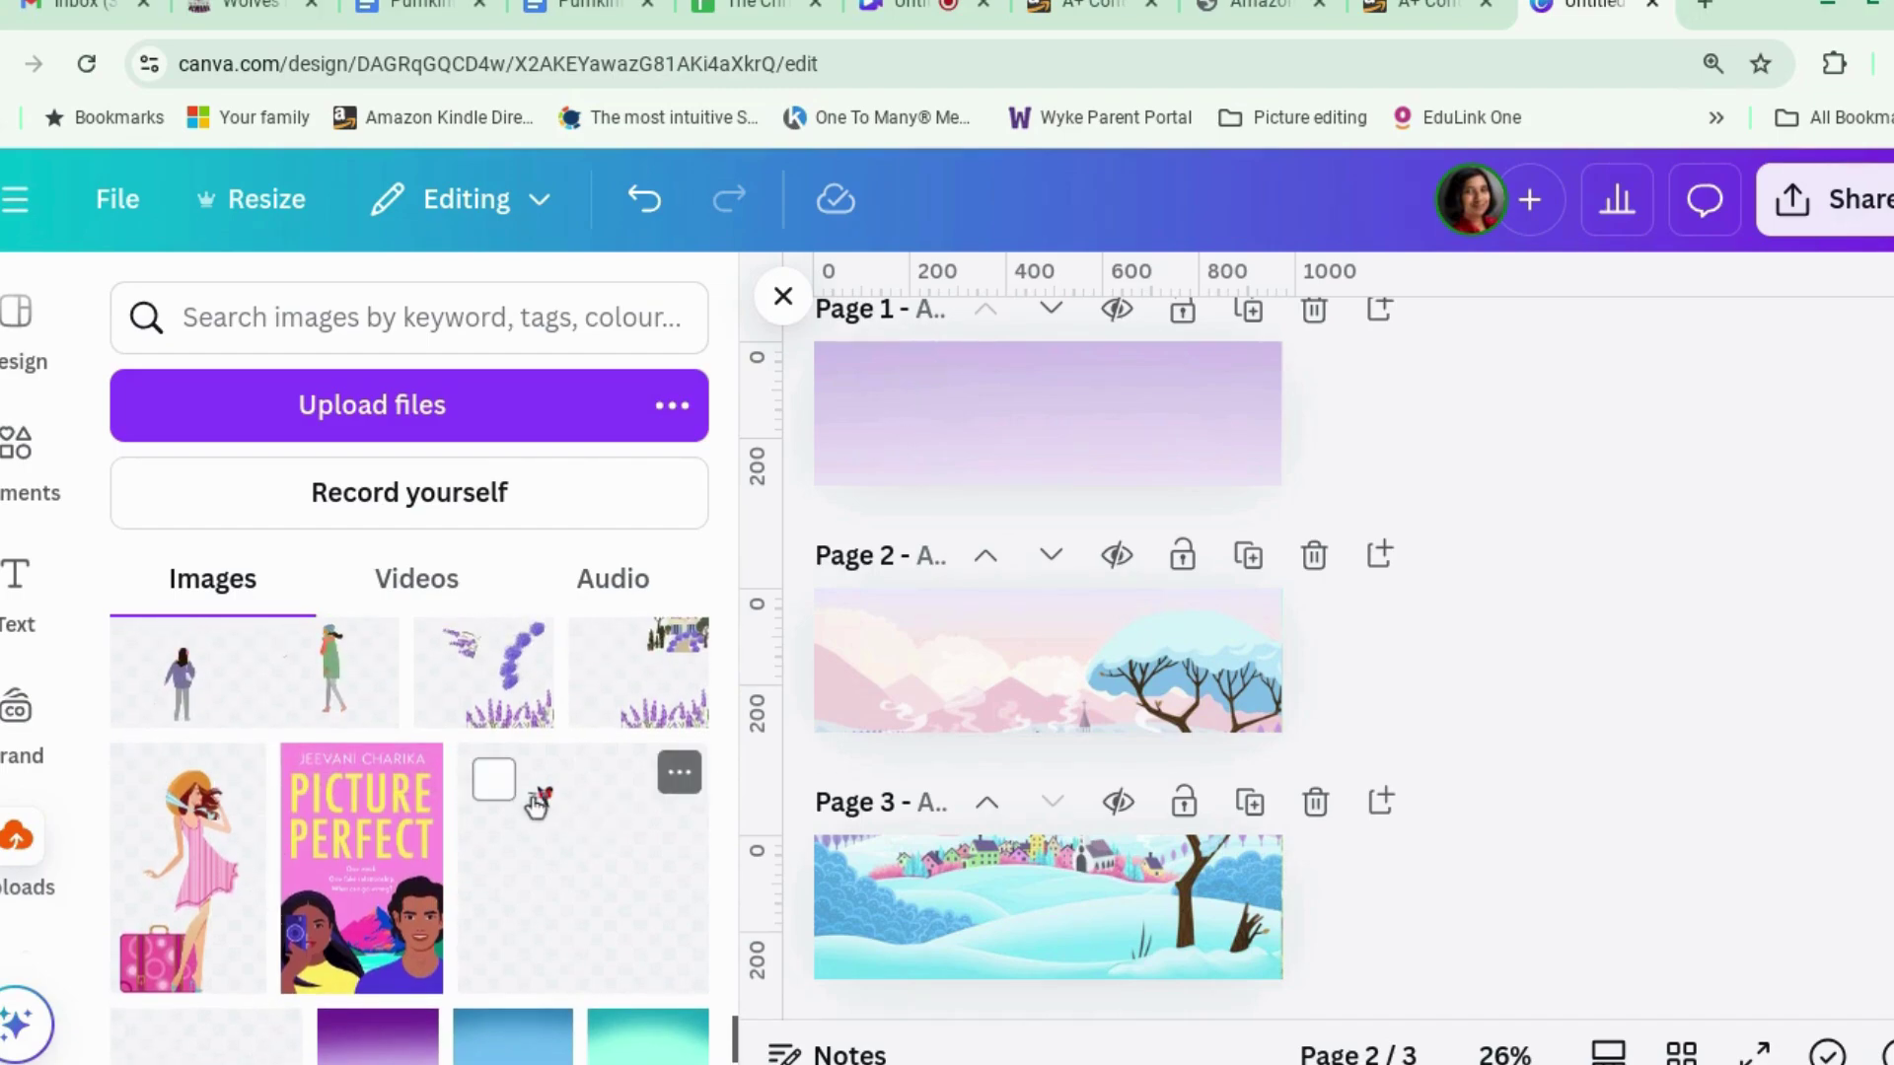
pyautogui.click(535, 804)
pyautogui.scroll(1, 1294, 577)
pyautogui.moveTo(1048, 691); pyautogui.dragTo(921, 444)
pyautogui.moveTo(990, 495); pyautogui.dragTo(1287, 554)
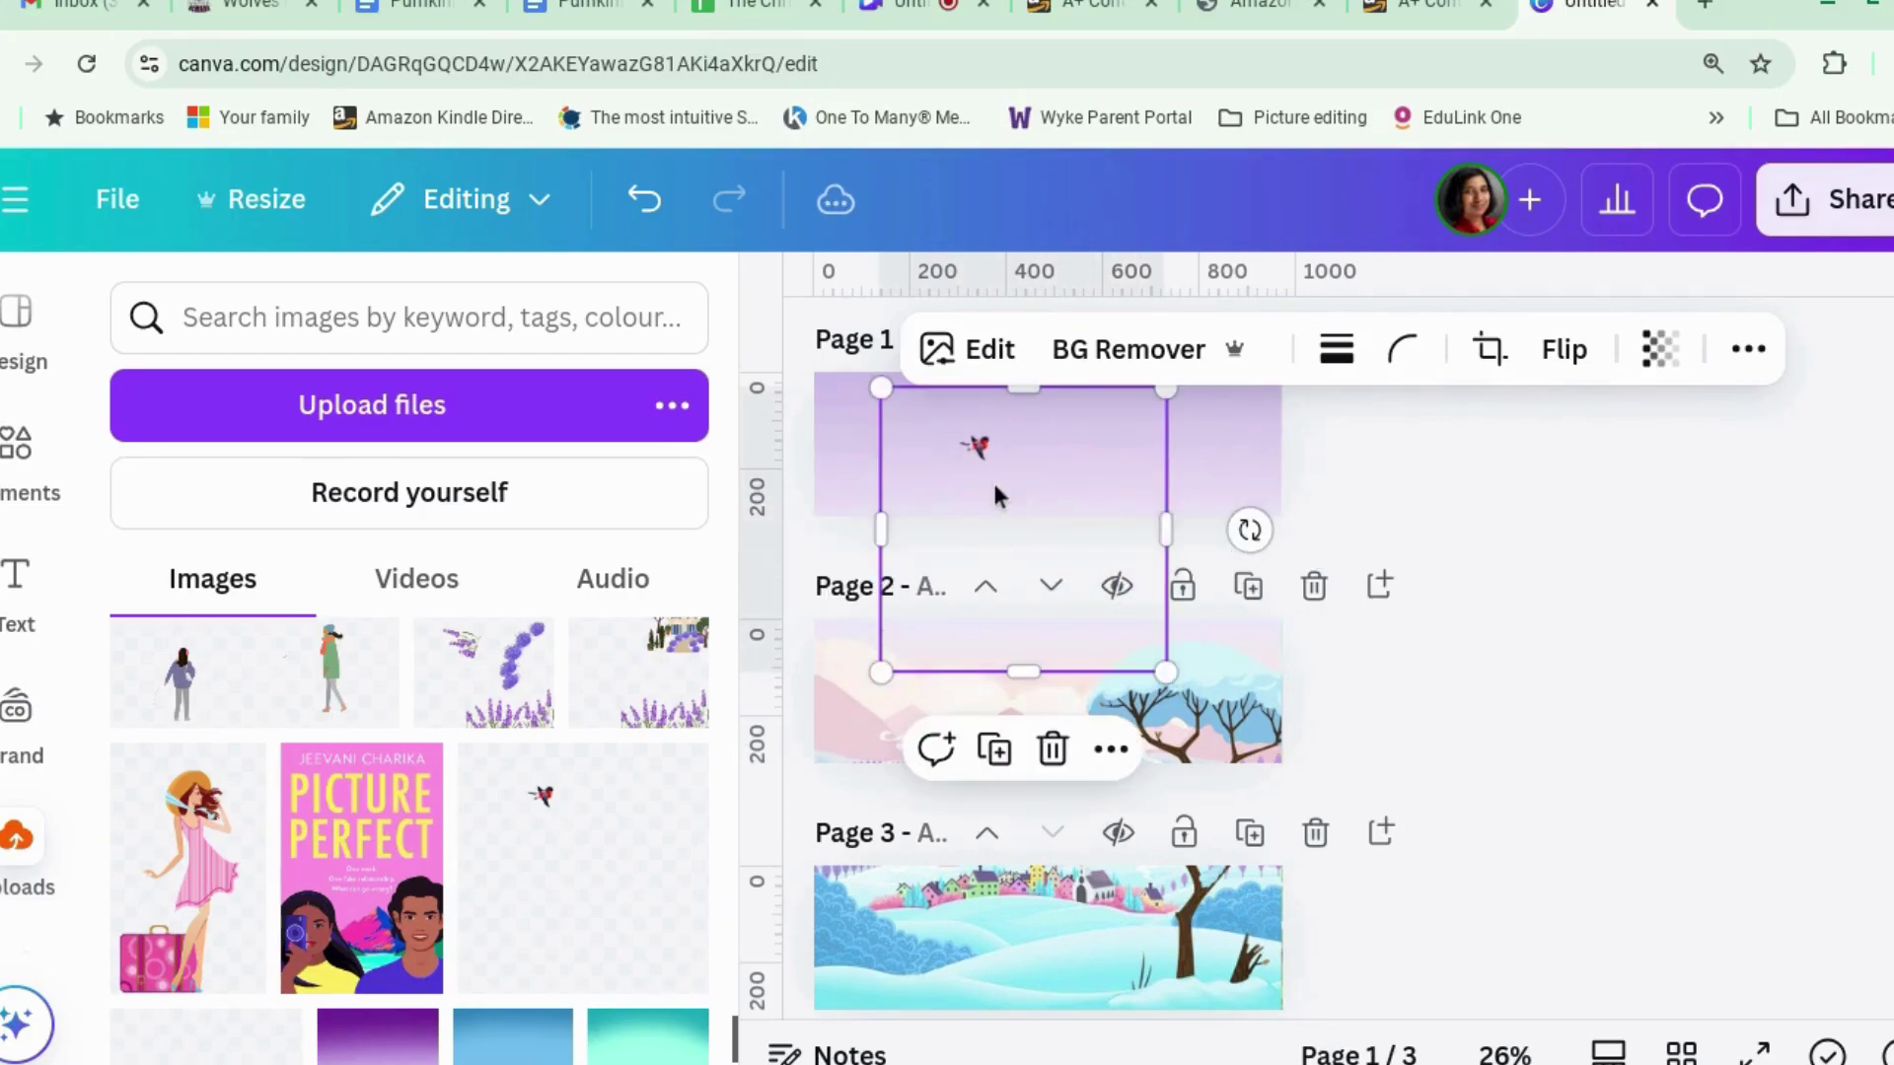
pyautogui.moveTo(977, 449); pyautogui.dragTo(874, 422)
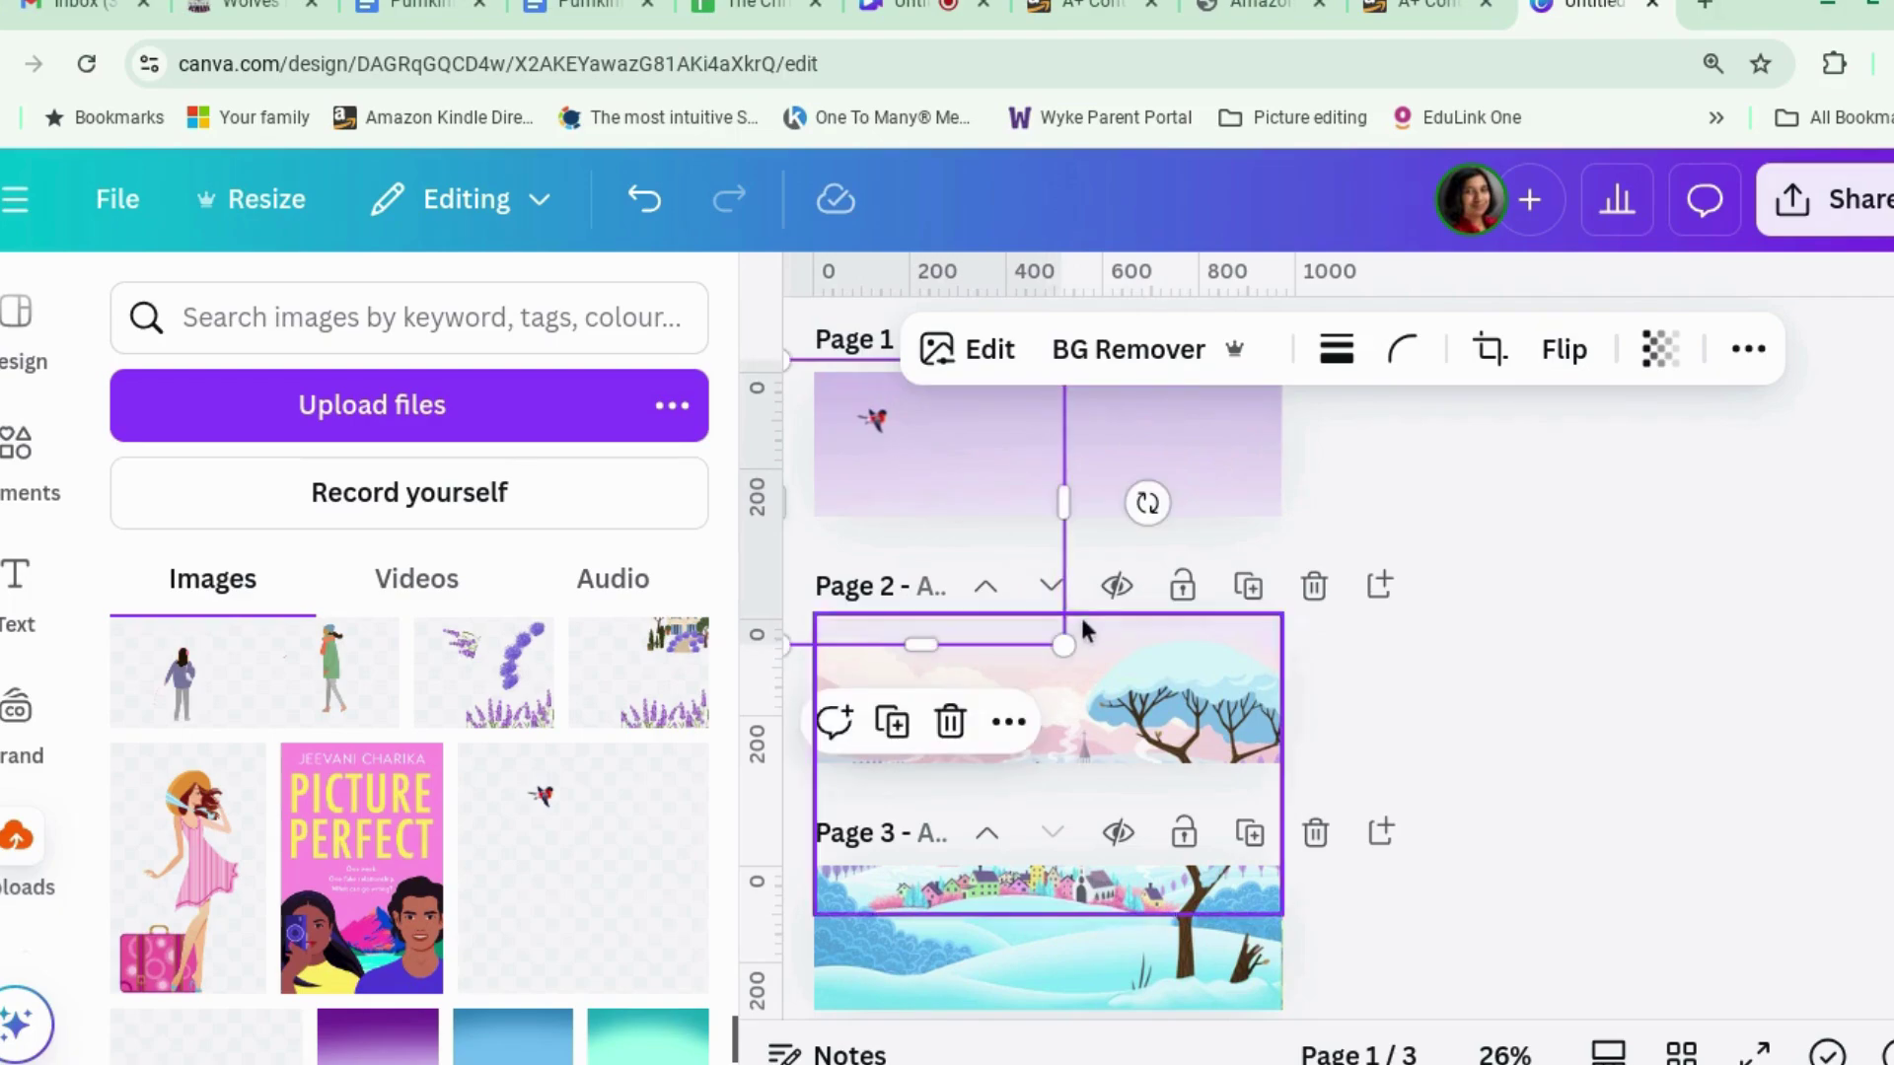
# Flip a bird horizontally and move the mirrored bird to Page 1's bottom-right.
pyautogui.scroll(-2, 1370, 796)
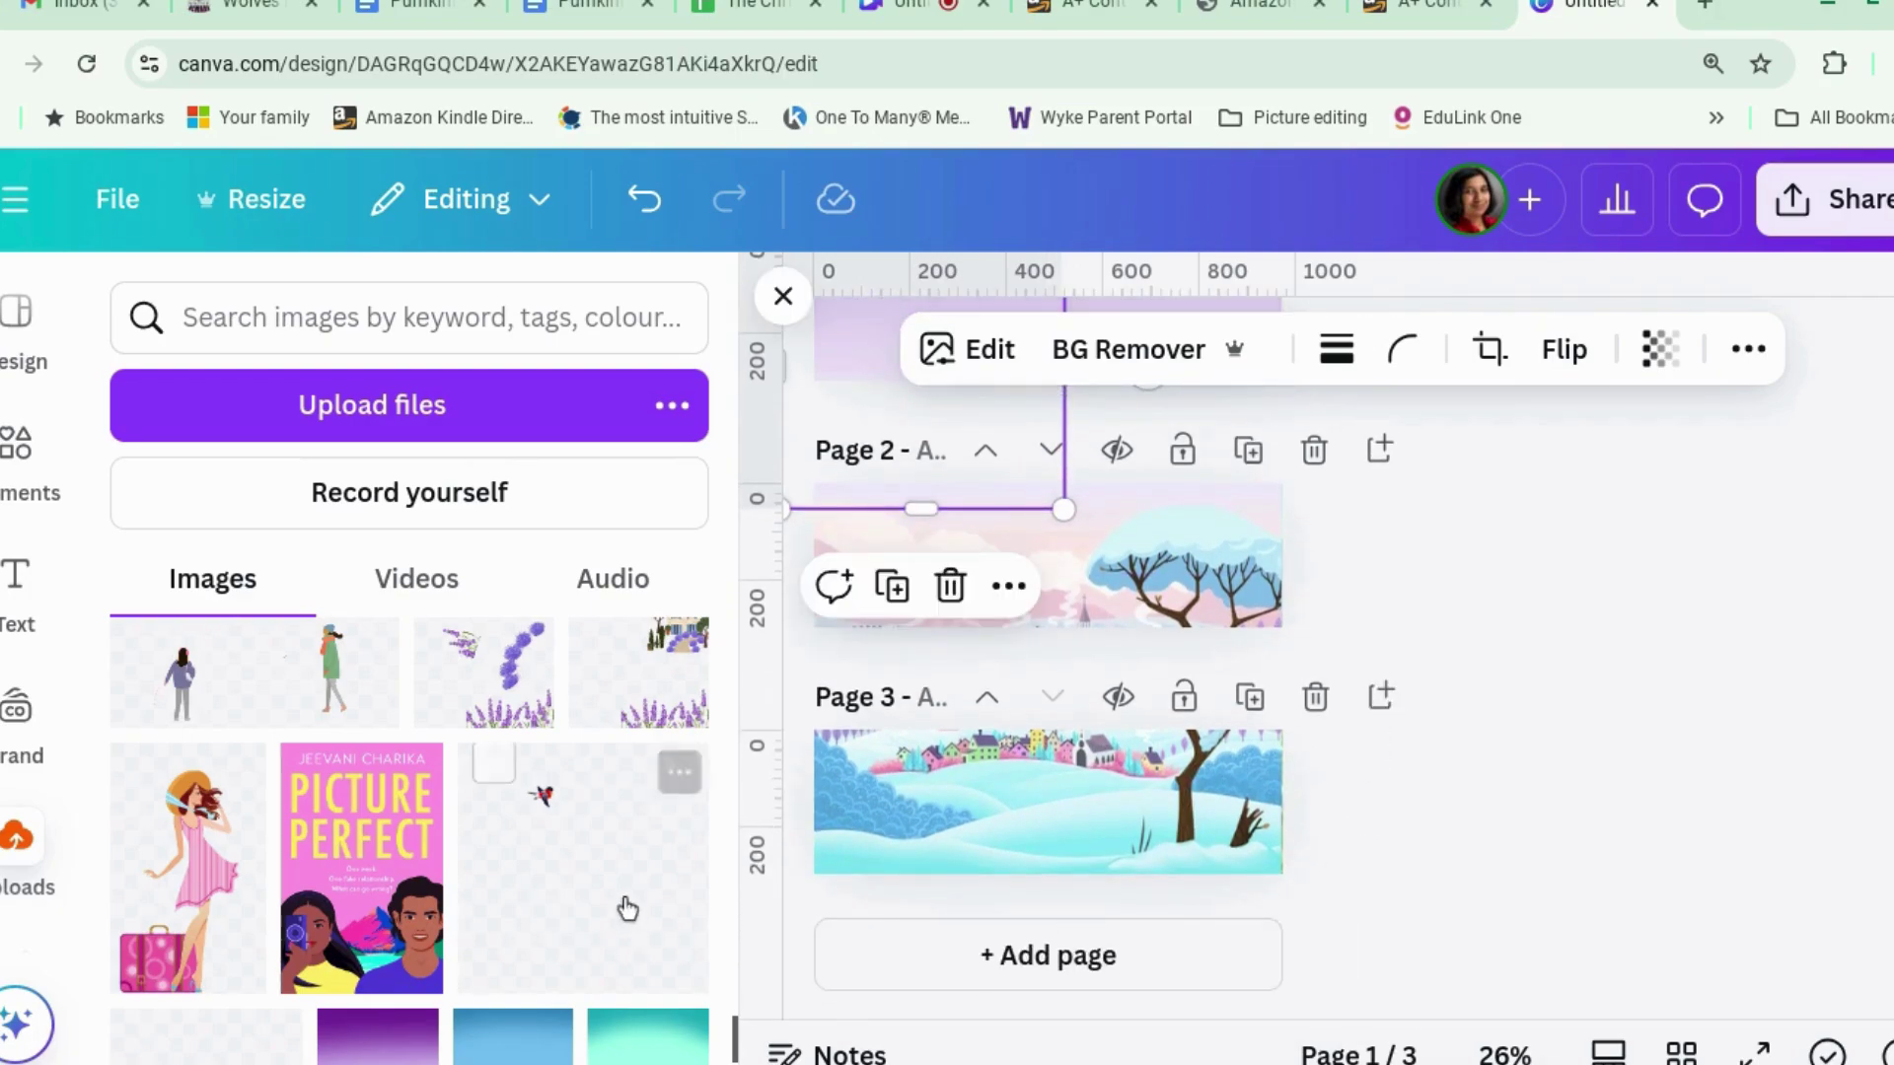
pyautogui.scroll(-3, 636, 912)
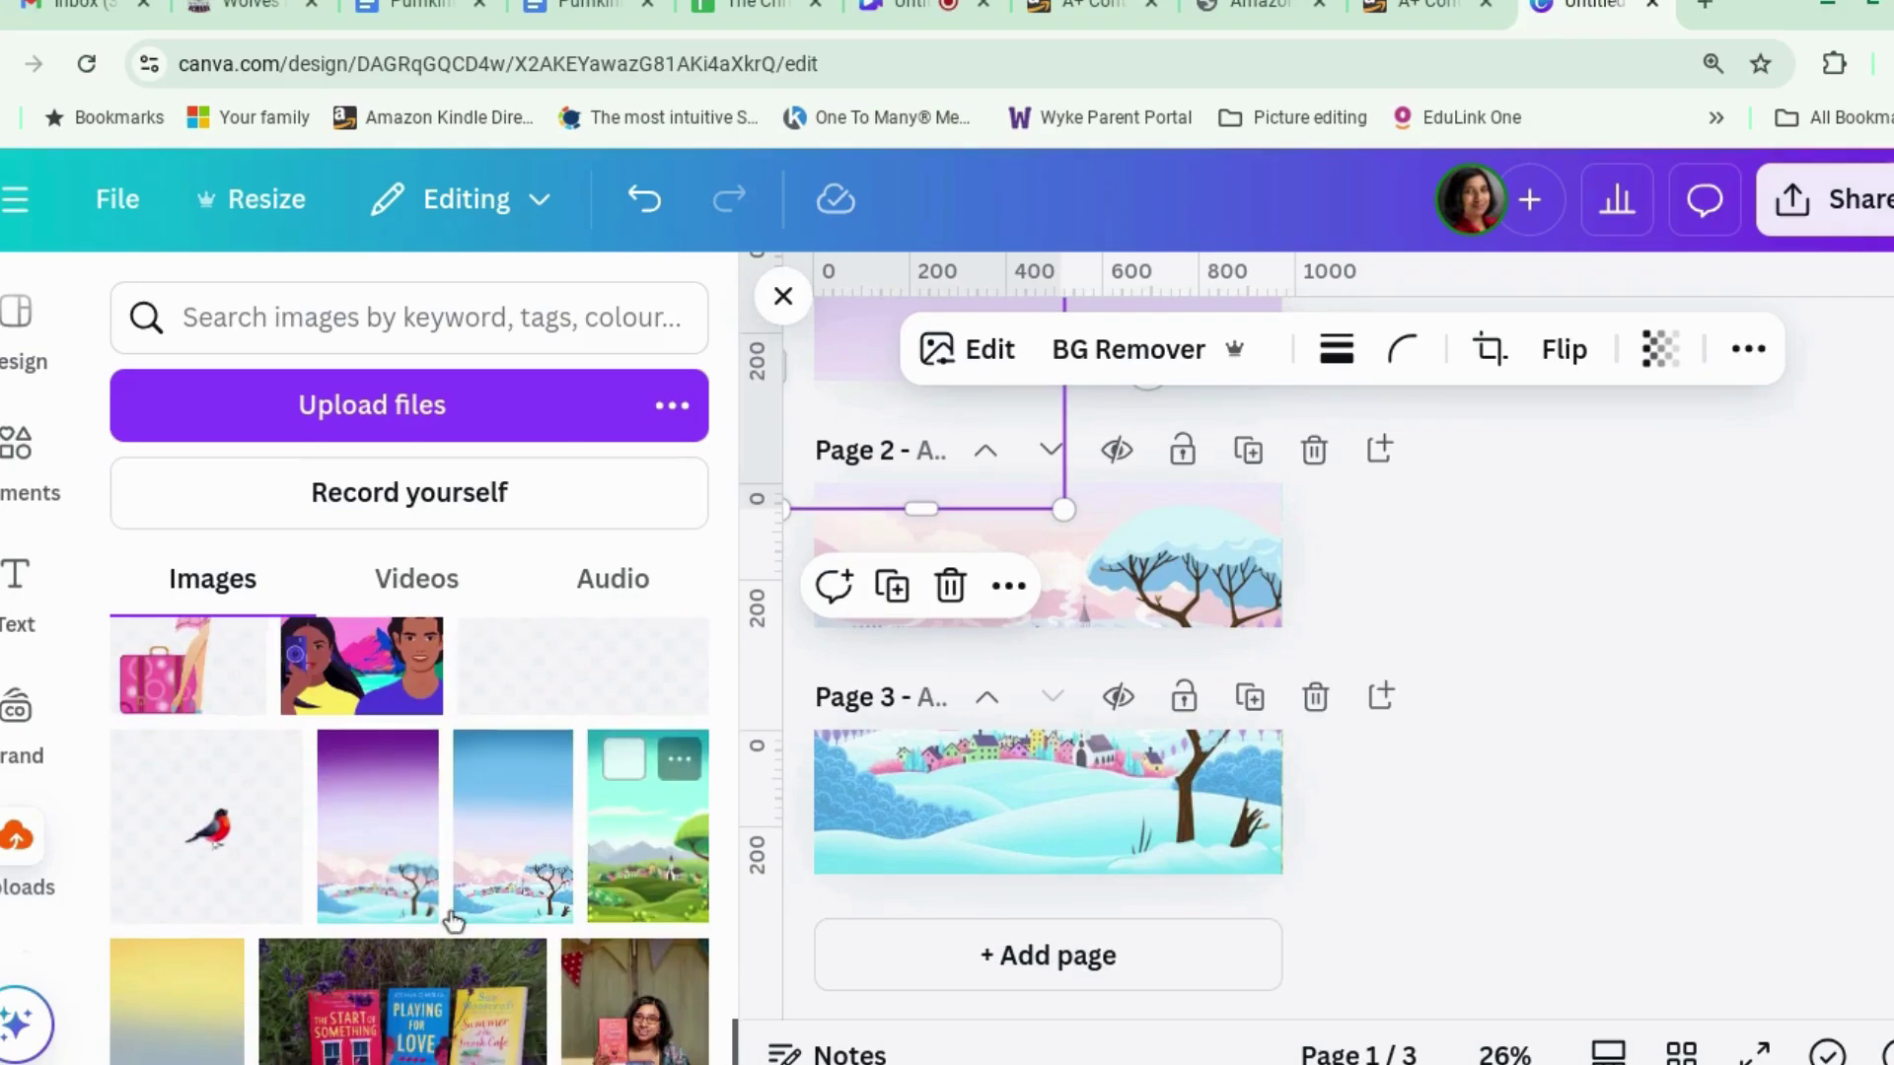
pyautogui.scroll(3, 1667, 607)
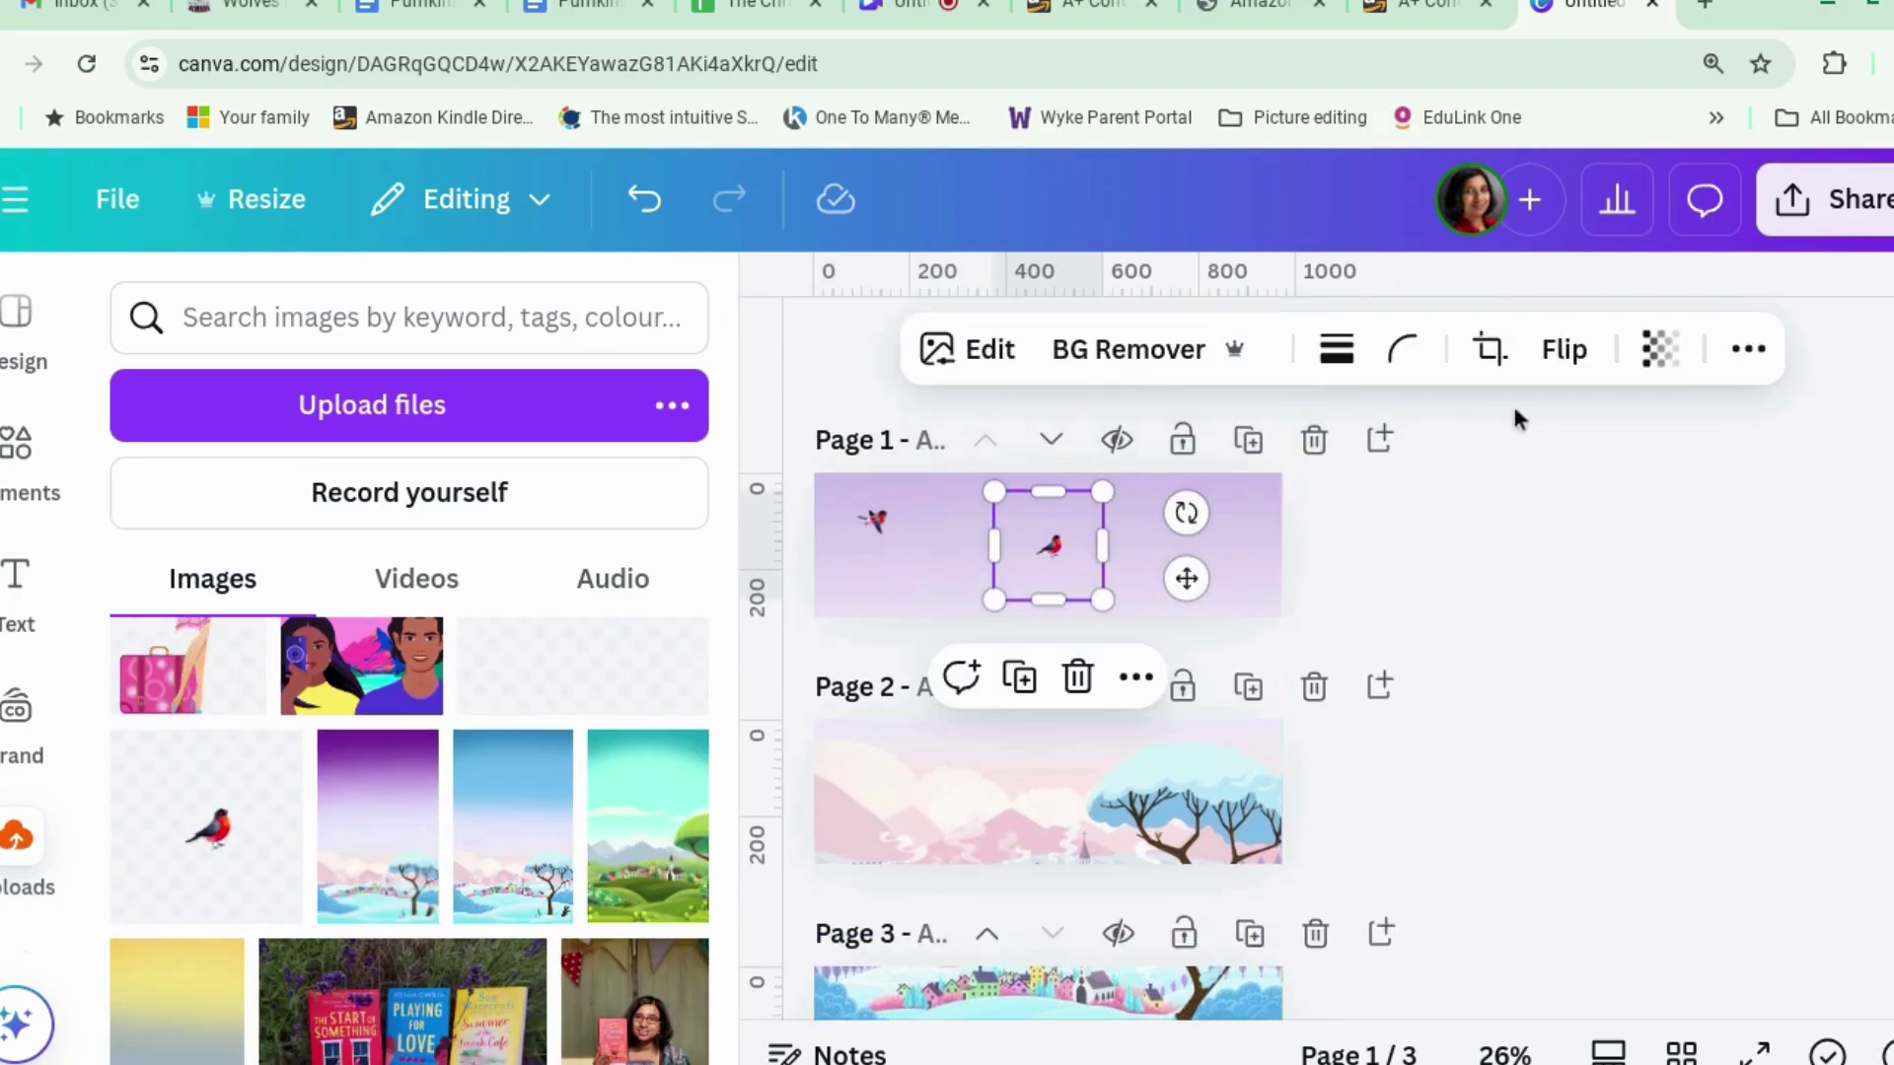
pyautogui.click(1564, 350)
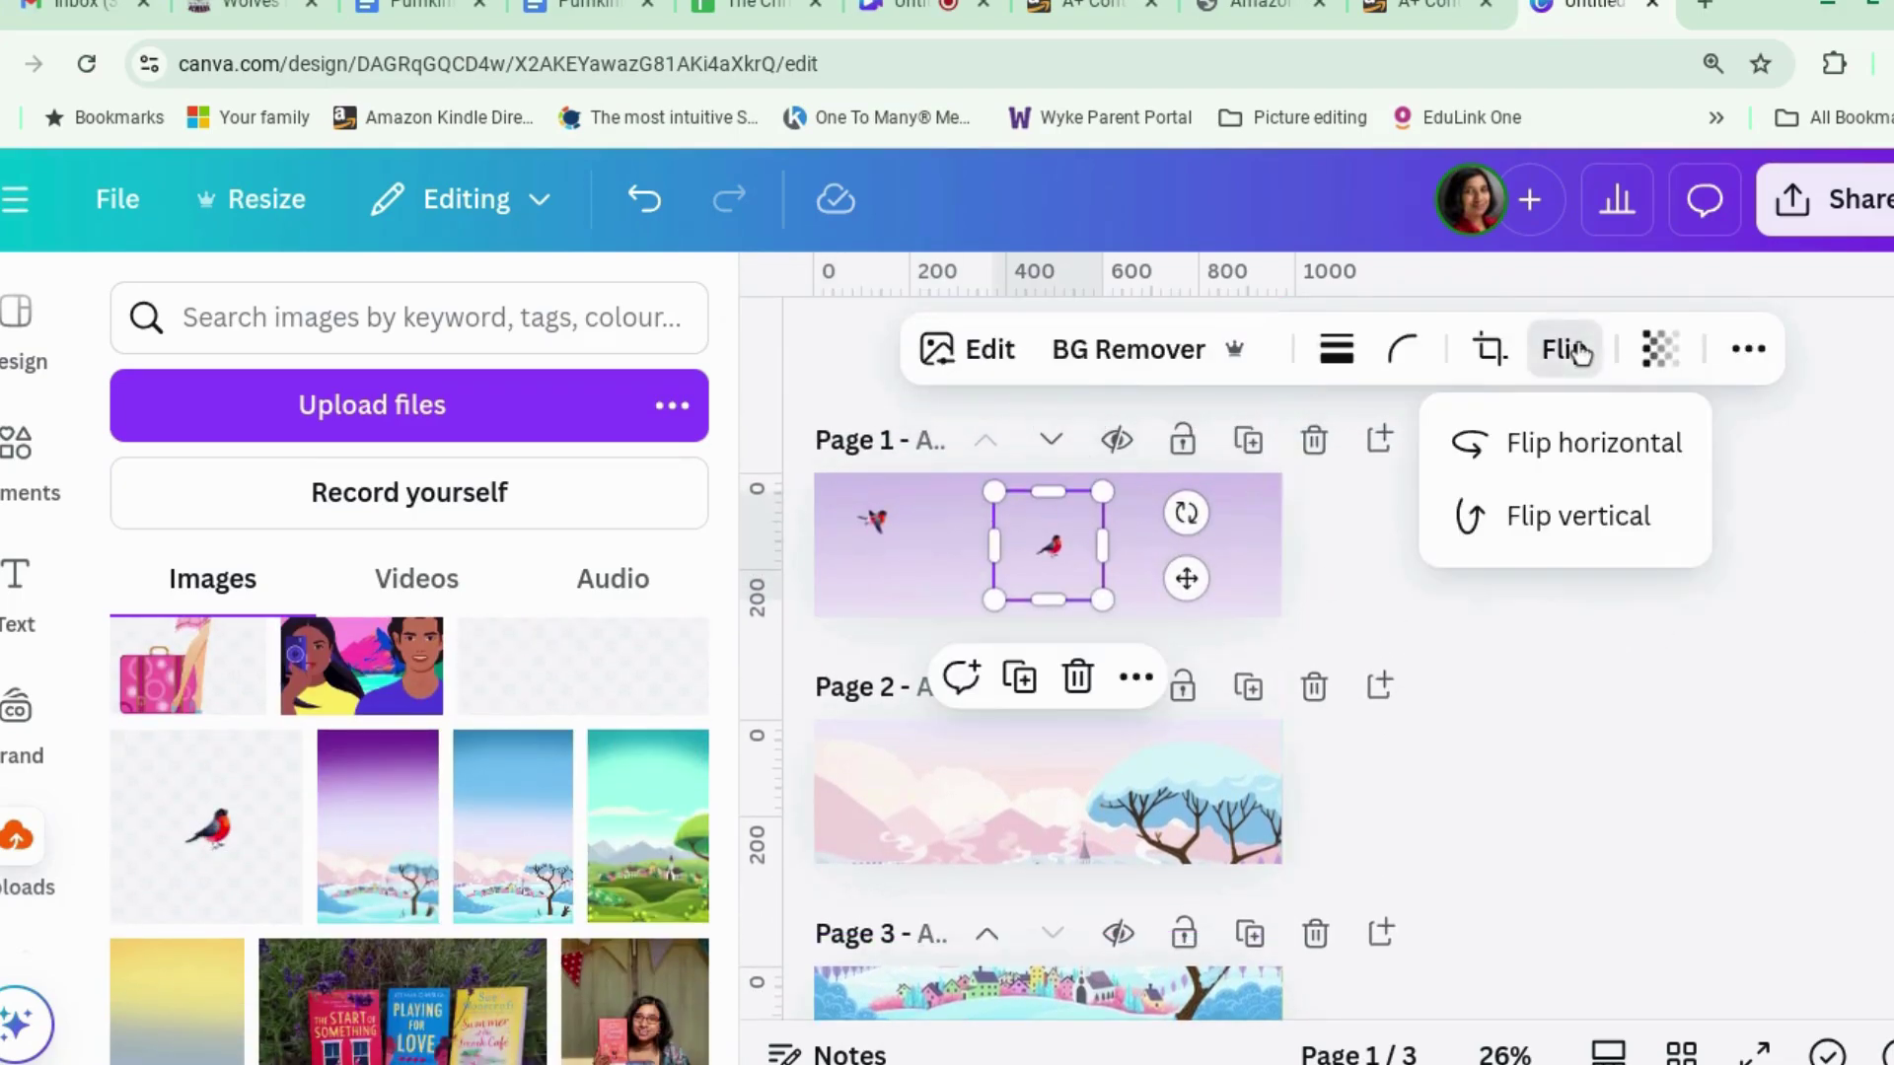
pyautogui.click(1544, 464)
pyautogui.click(1086, 565)
pyautogui.click(1497, 635)
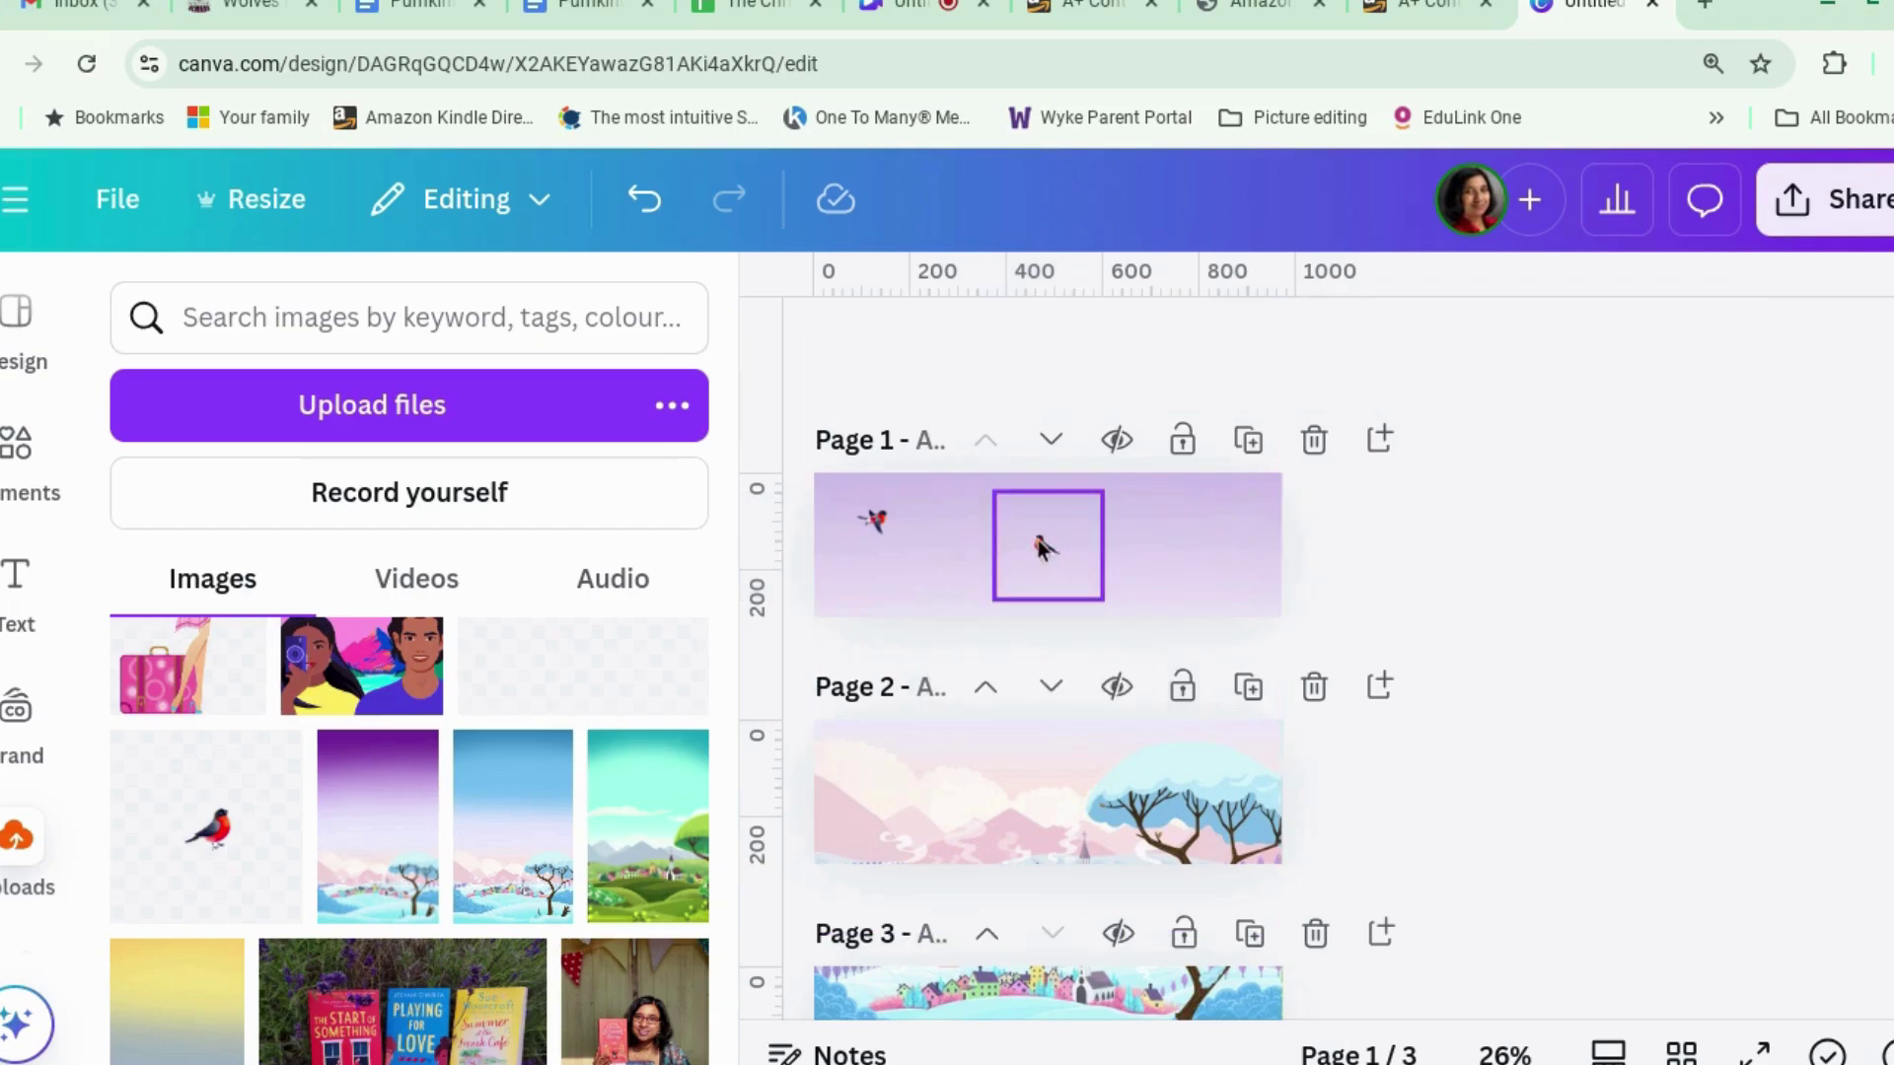
pyautogui.moveTo(1038, 541); pyautogui.dragTo(1252, 588)
pyautogui.click(1465, 592)
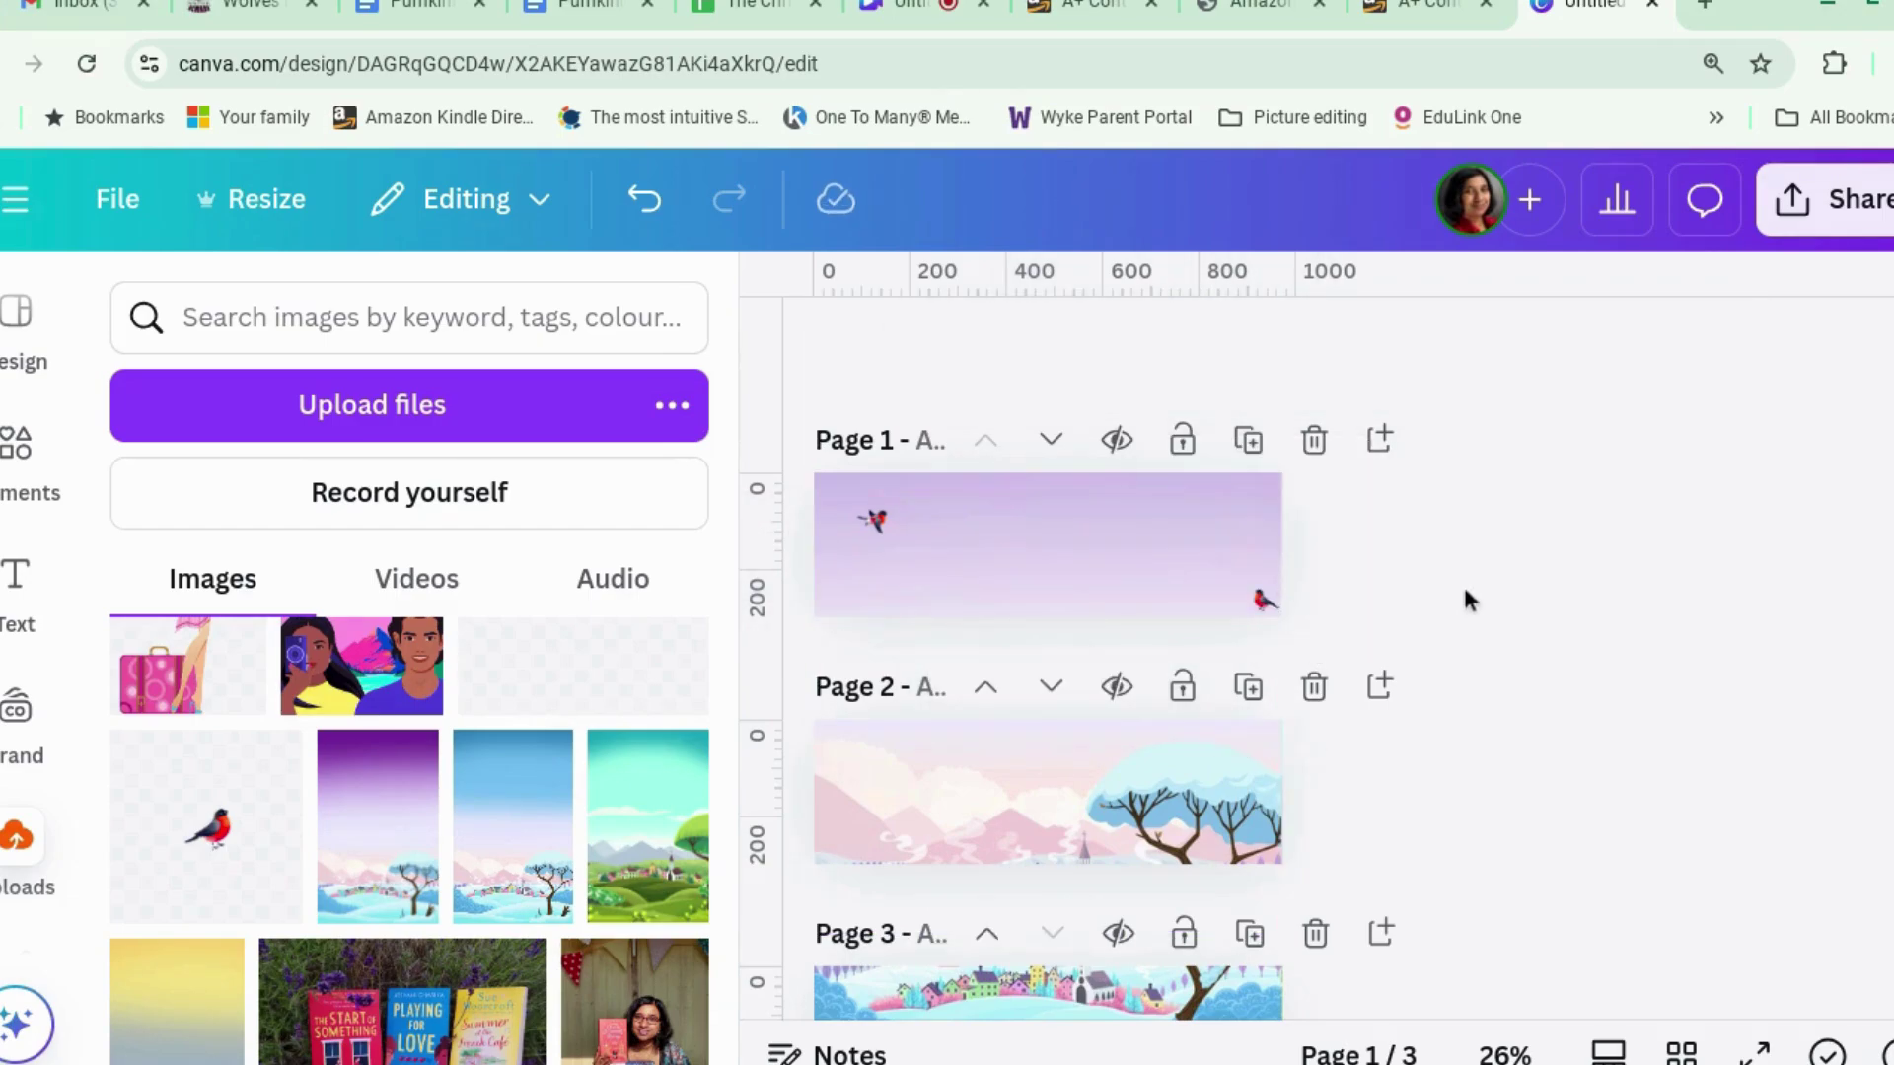
# At 50% zoom, tilt the left bird by about -21°.
pyautogui.click(861, 533)
pyautogui.scroll(-2, 1504, 971)
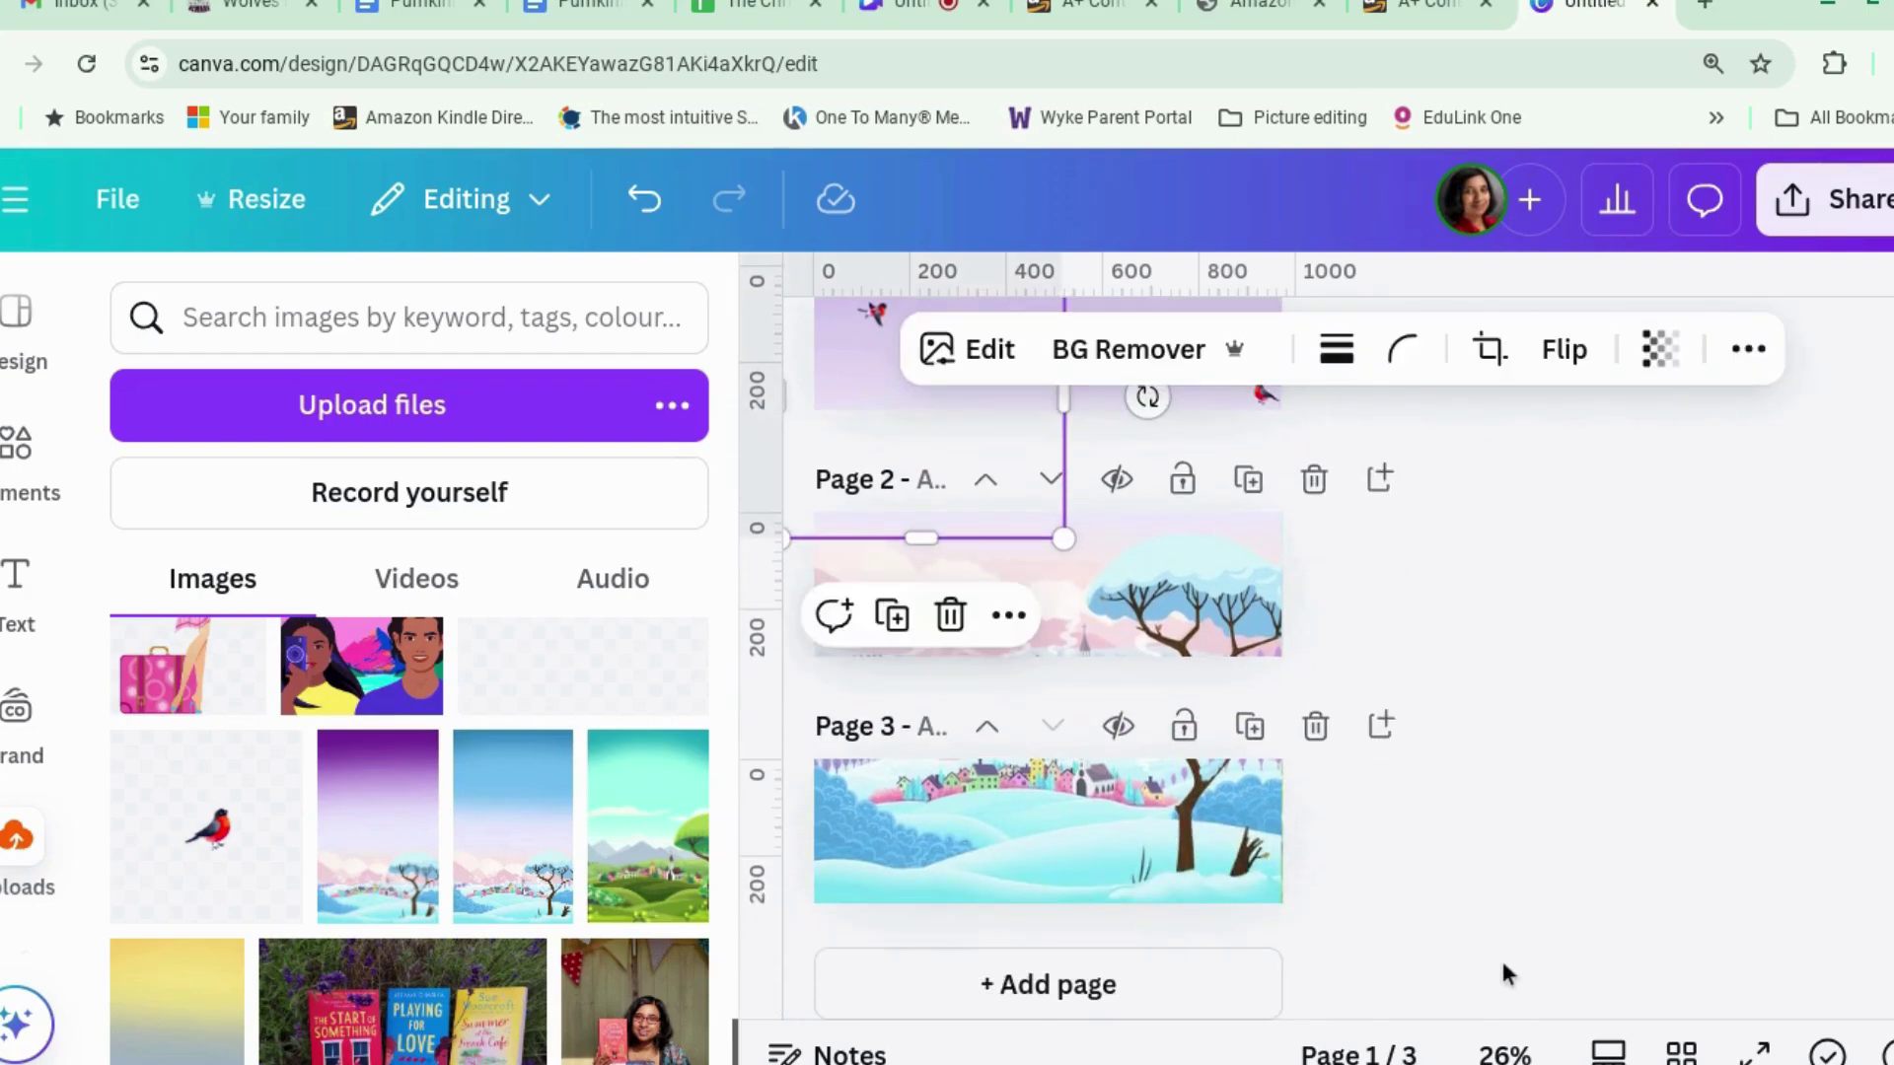
pyautogui.click(1505, 1054)
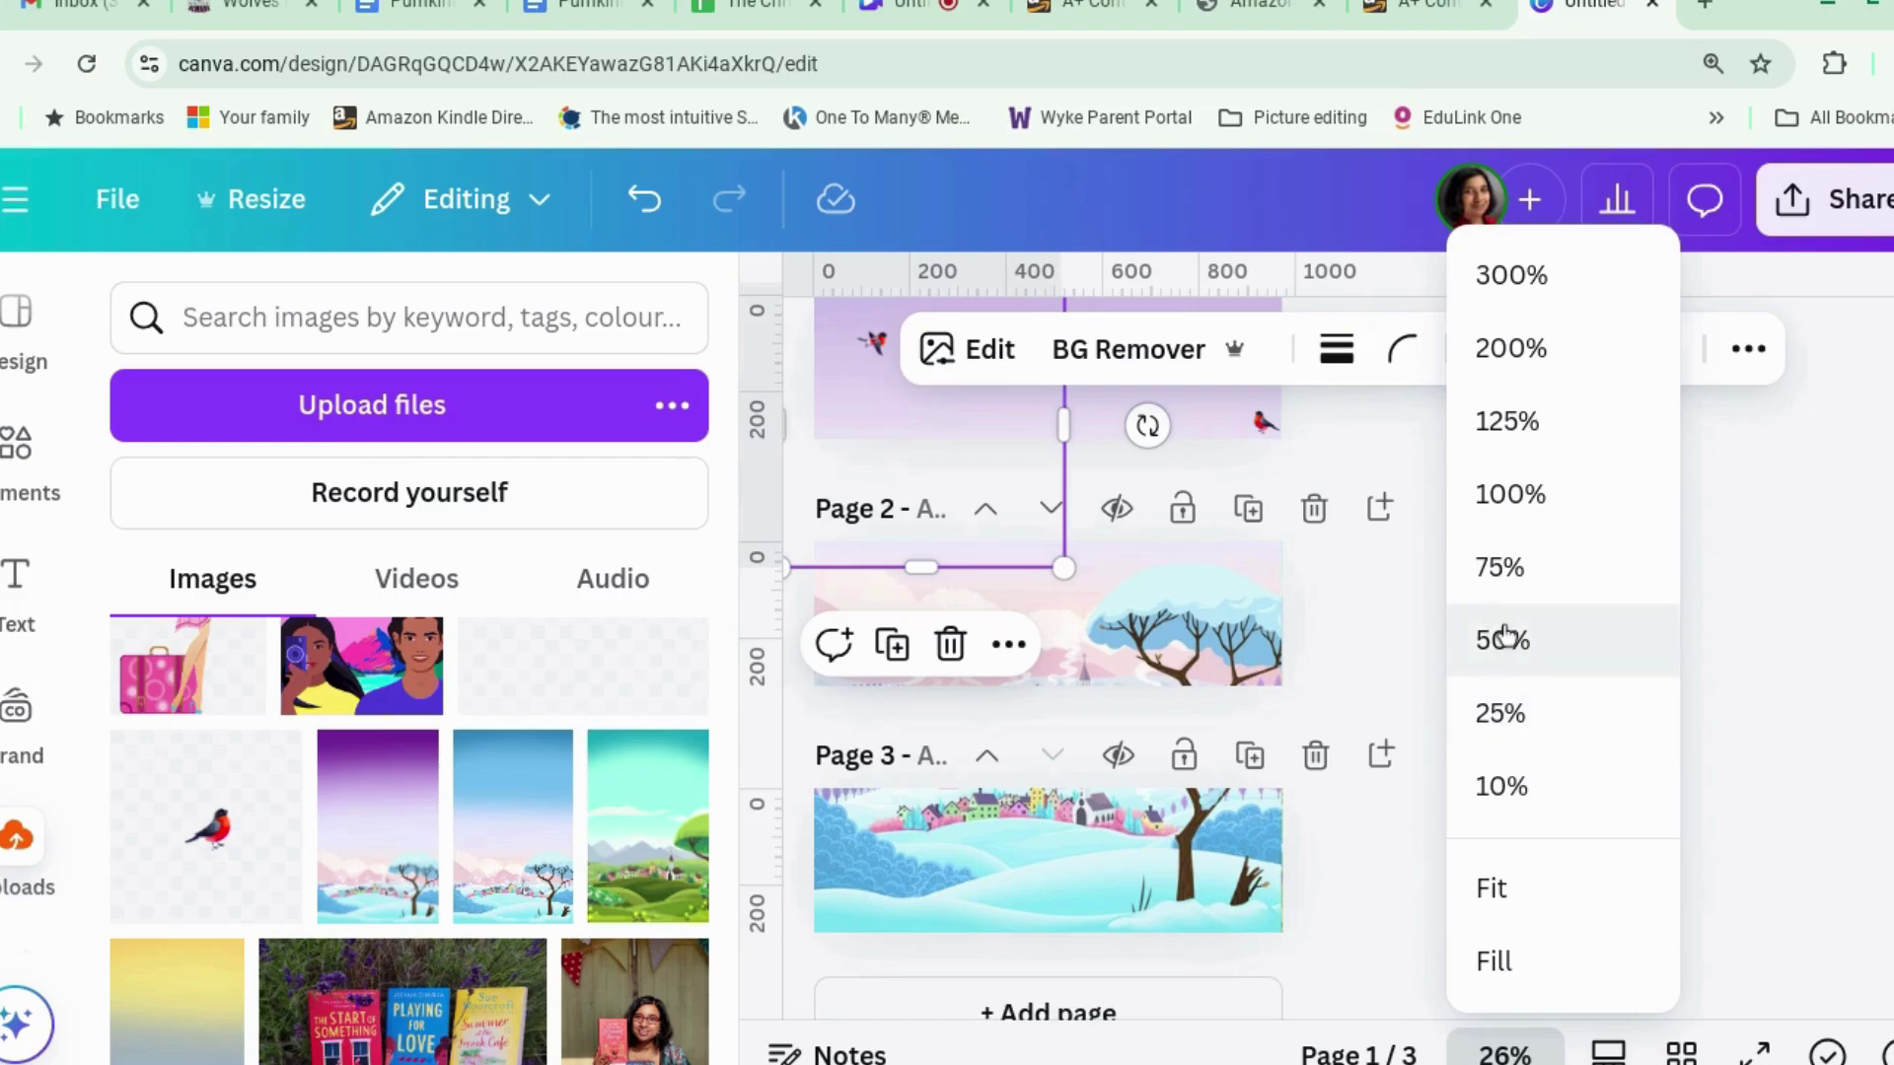
pyautogui.click(1502, 639)
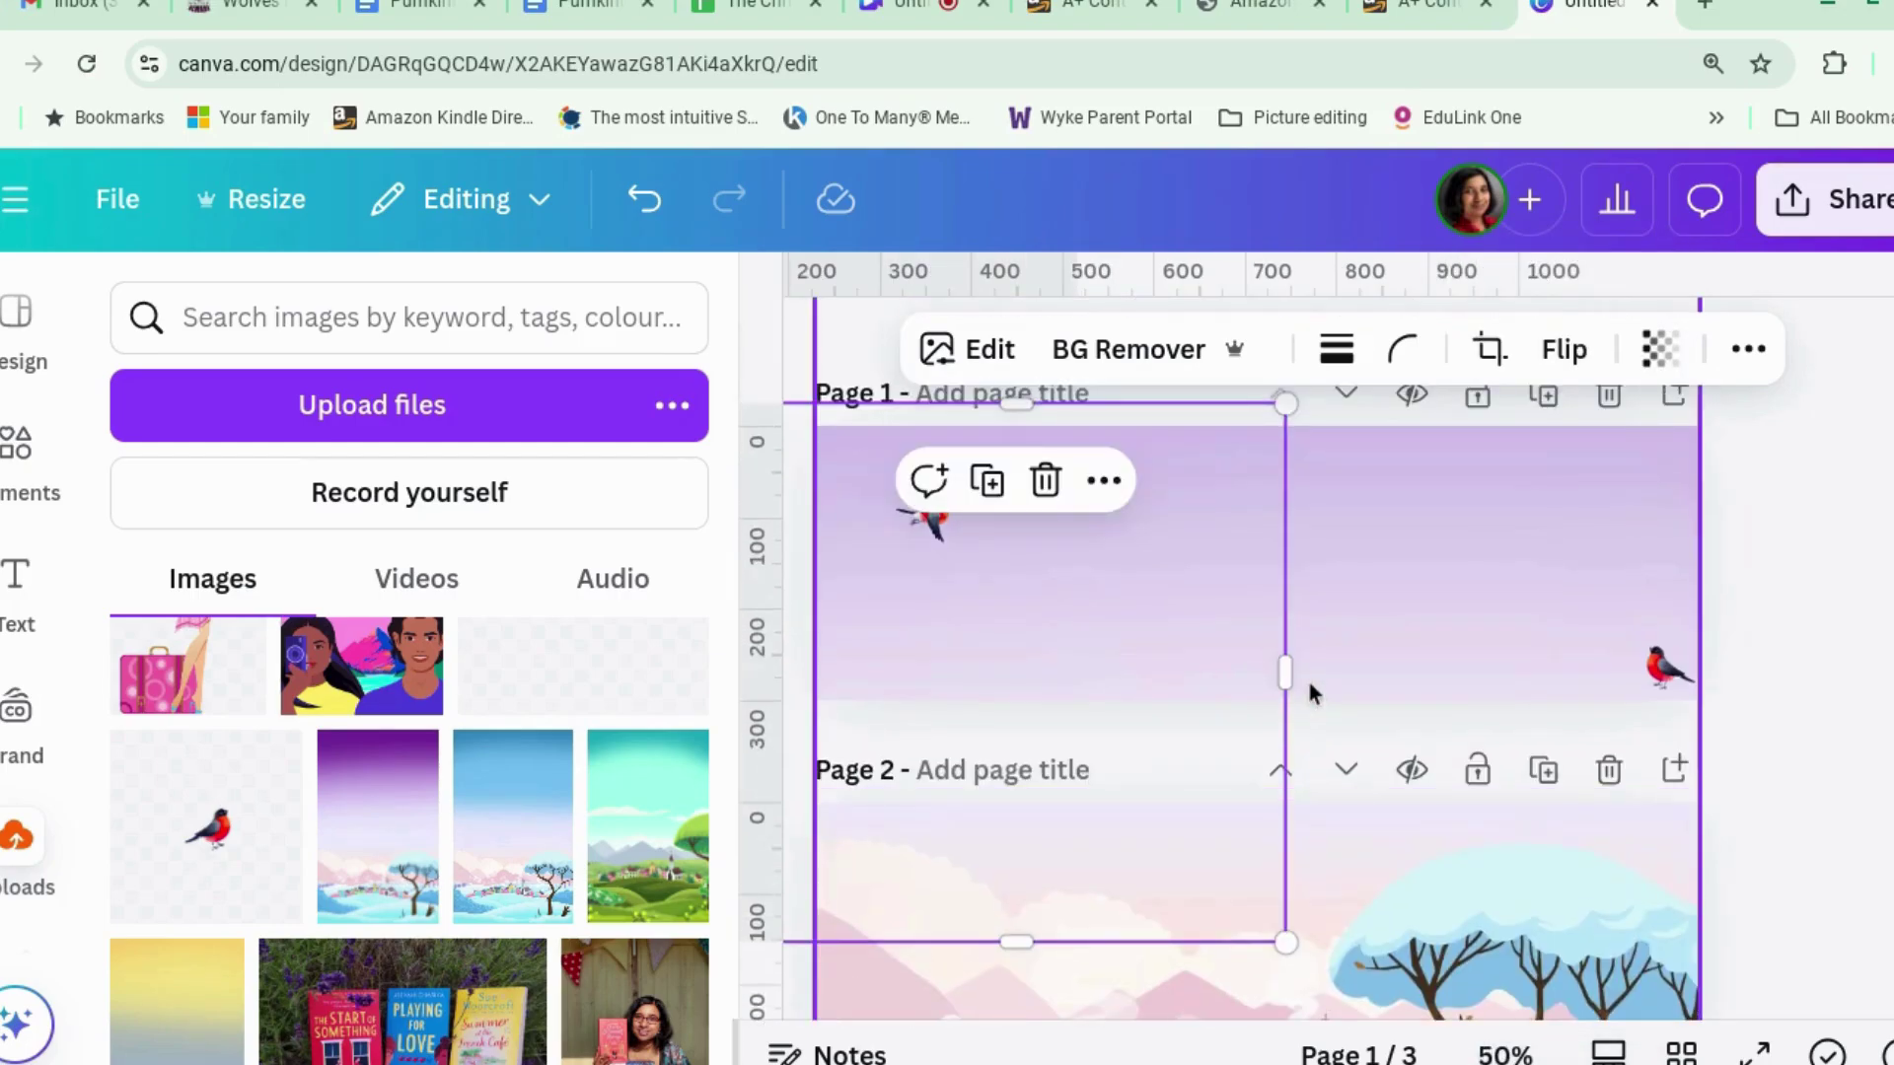
pyautogui.scroll(1, 1308, 680)
pyautogui.moveTo(986, 652); pyautogui.dragTo(1053, 671)
pyautogui.scroll(-1, 1407, 738)
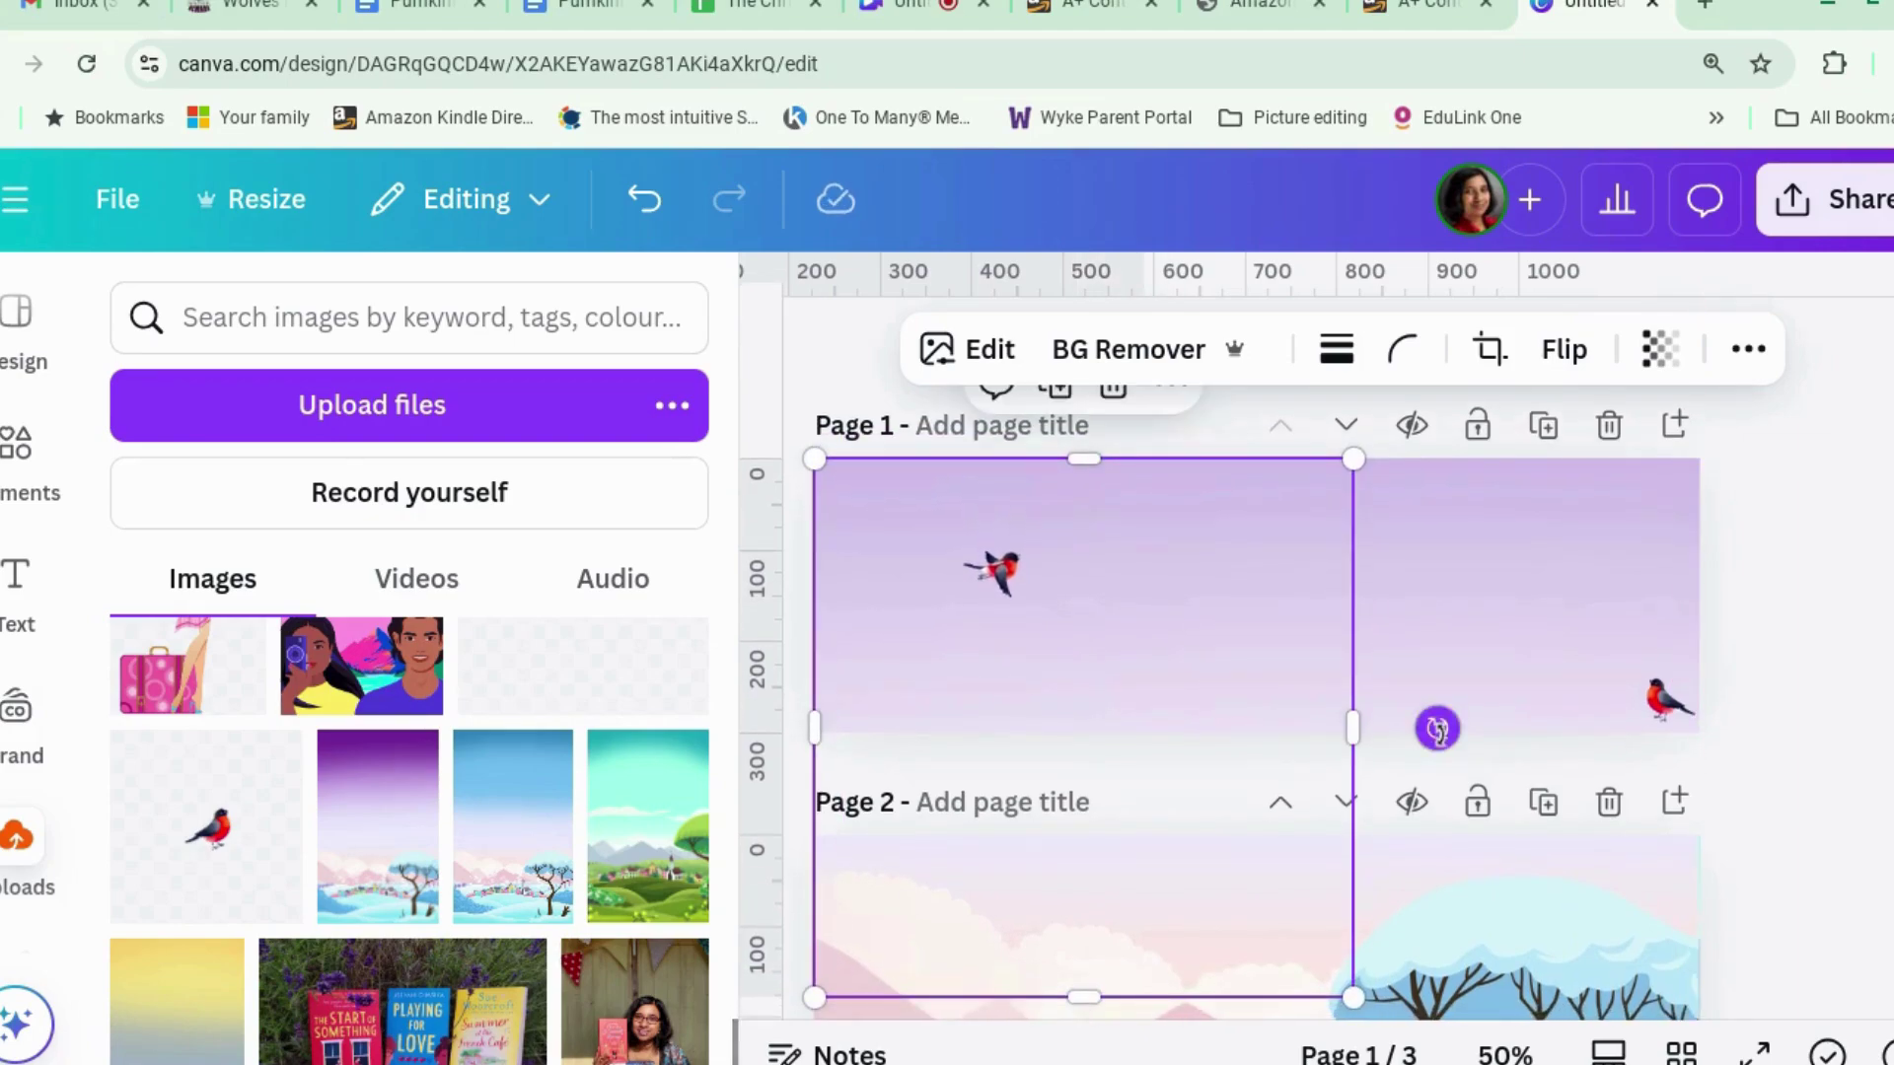
pyautogui.moveTo(1437, 728); pyautogui.dragTo(1156, 576)
# Download only Page 1 of the design as a PNG.
pyautogui.click(1825, 200)
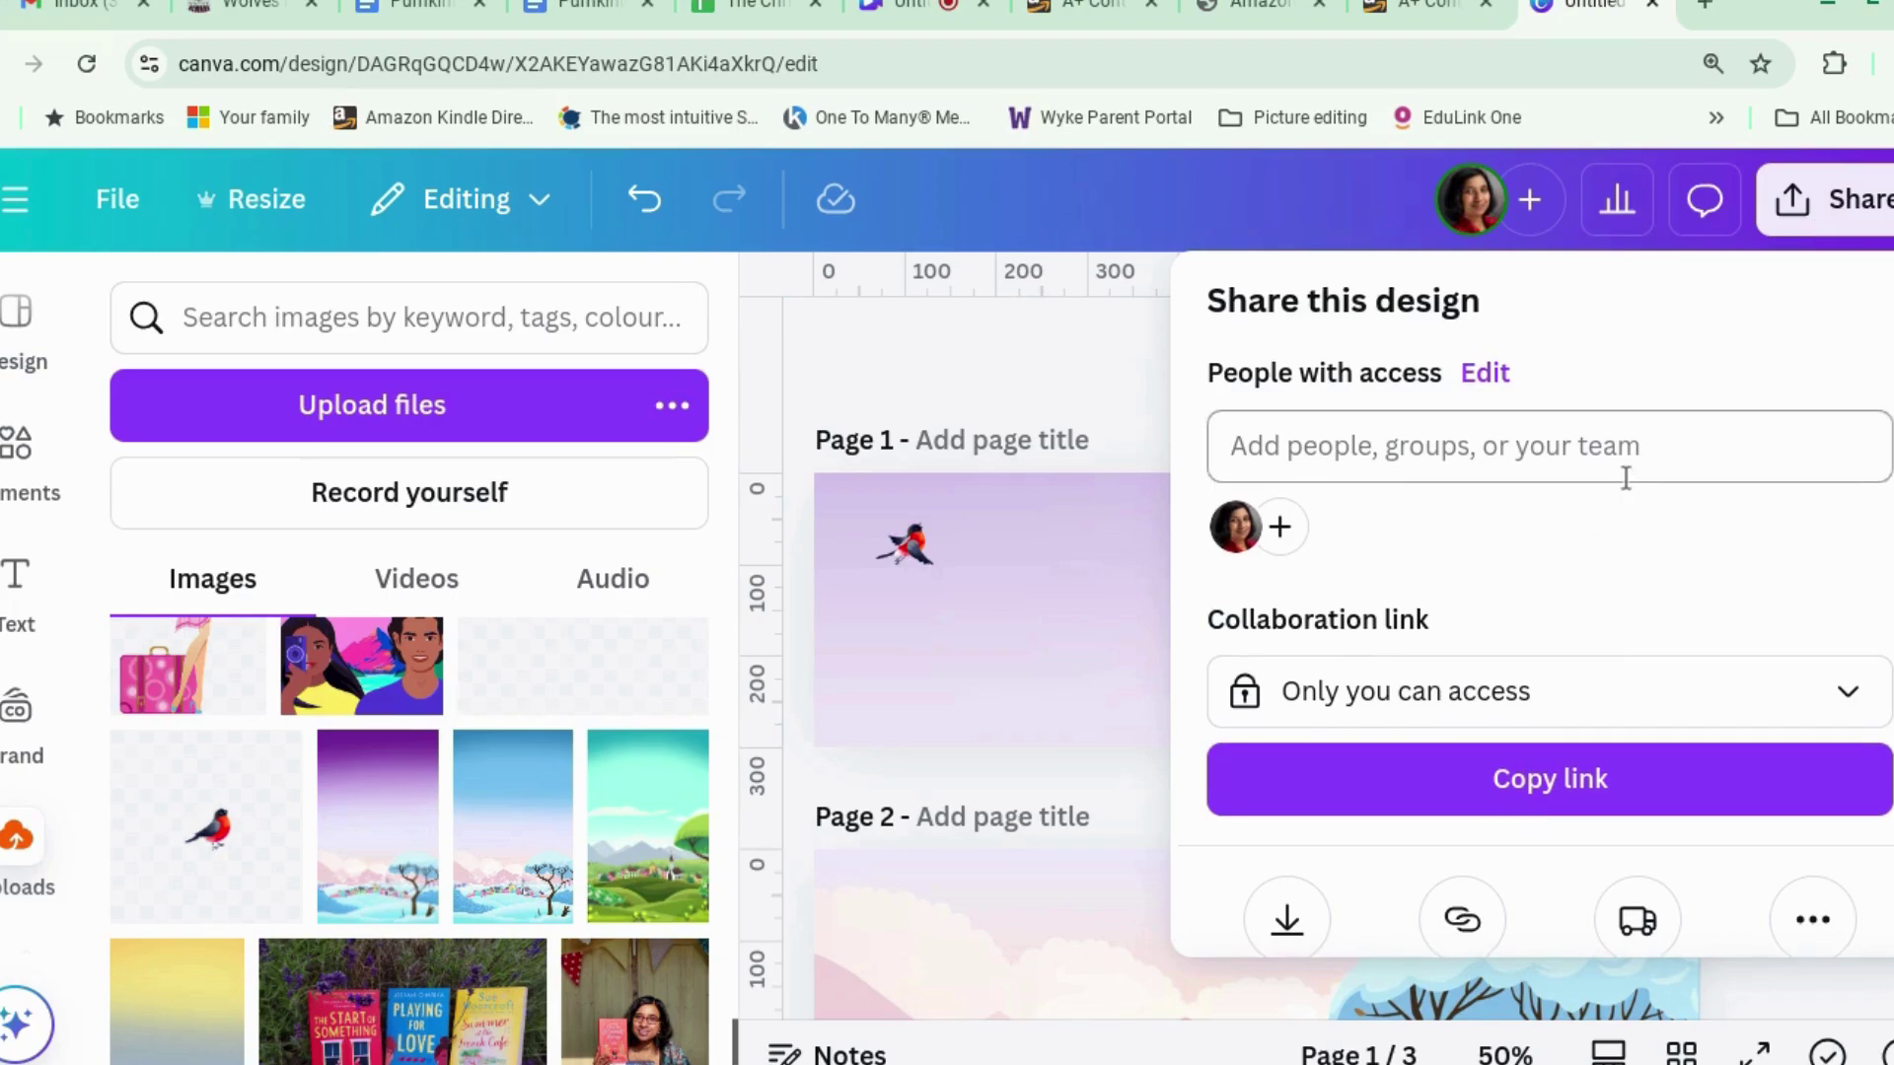
pyautogui.scroll(-1, 1618, 493)
pyautogui.click(1287, 810)
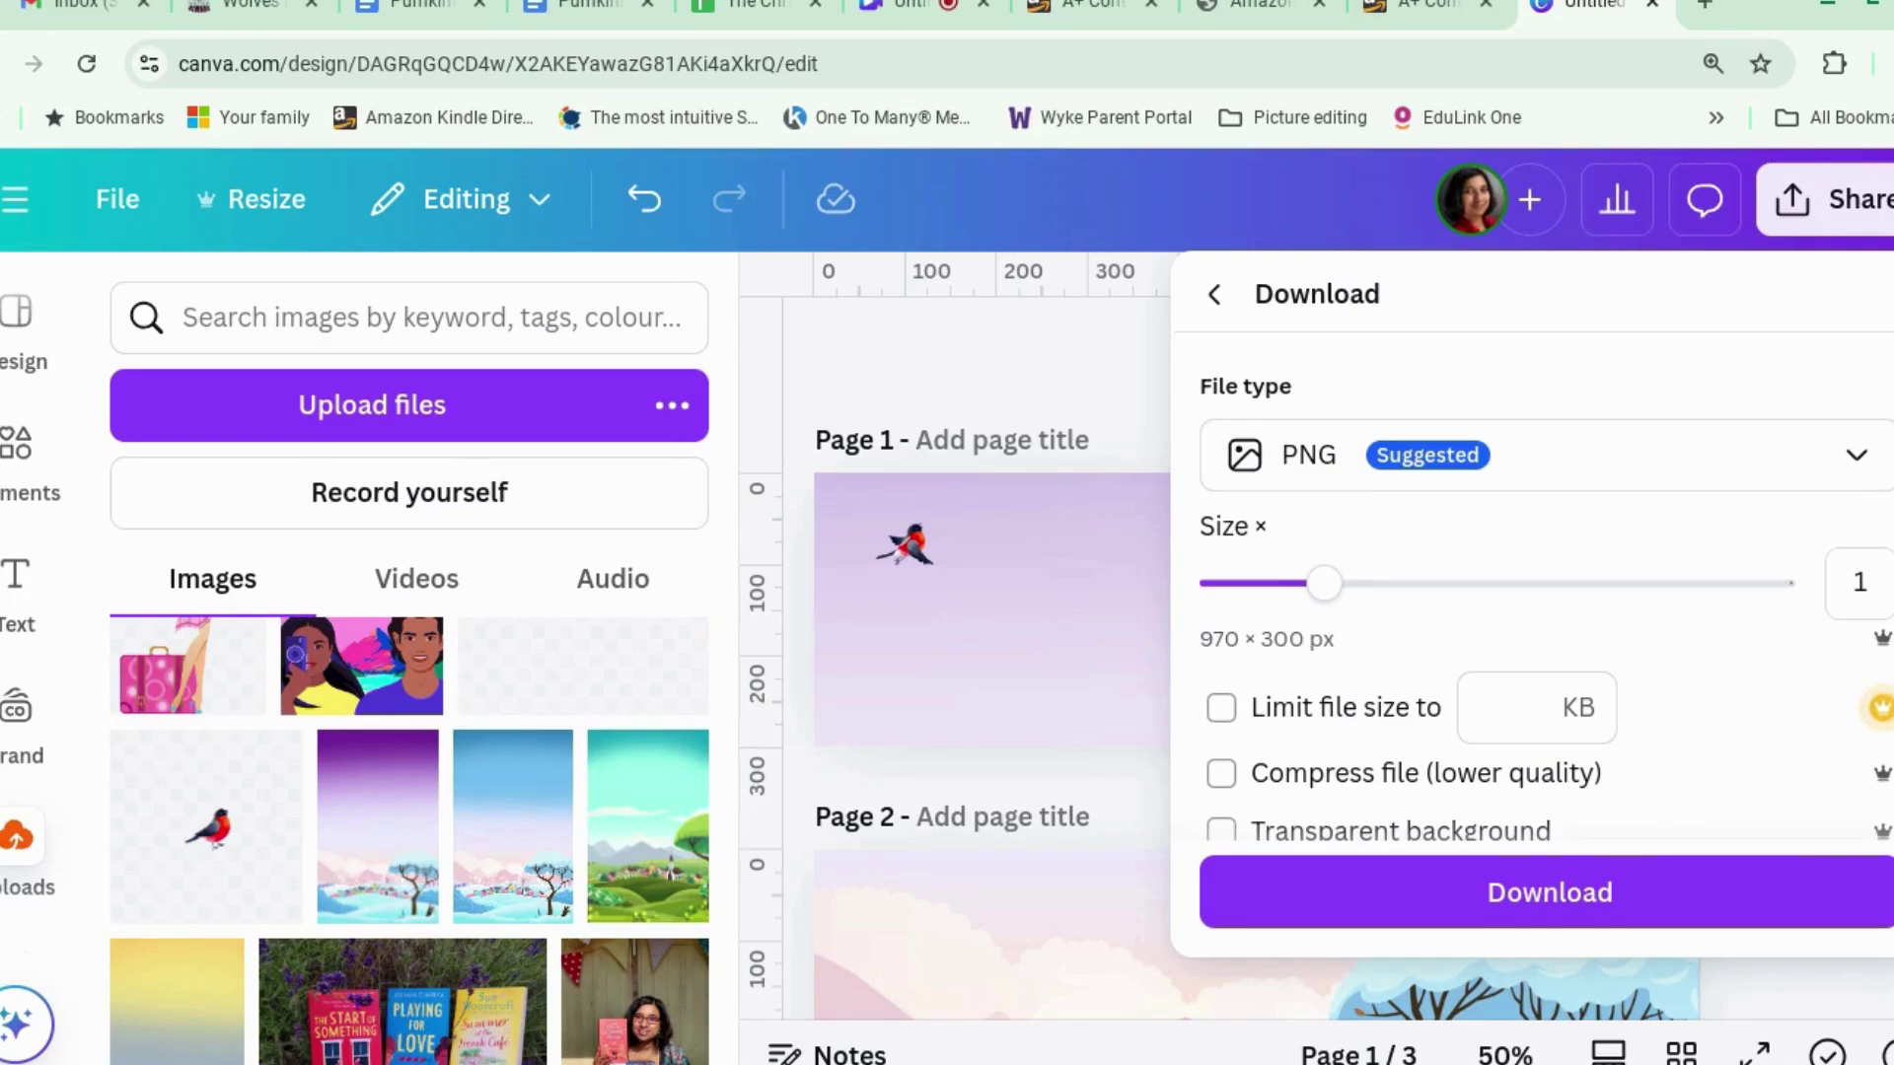
pyautogui.scroll(-3, 1467, 635)
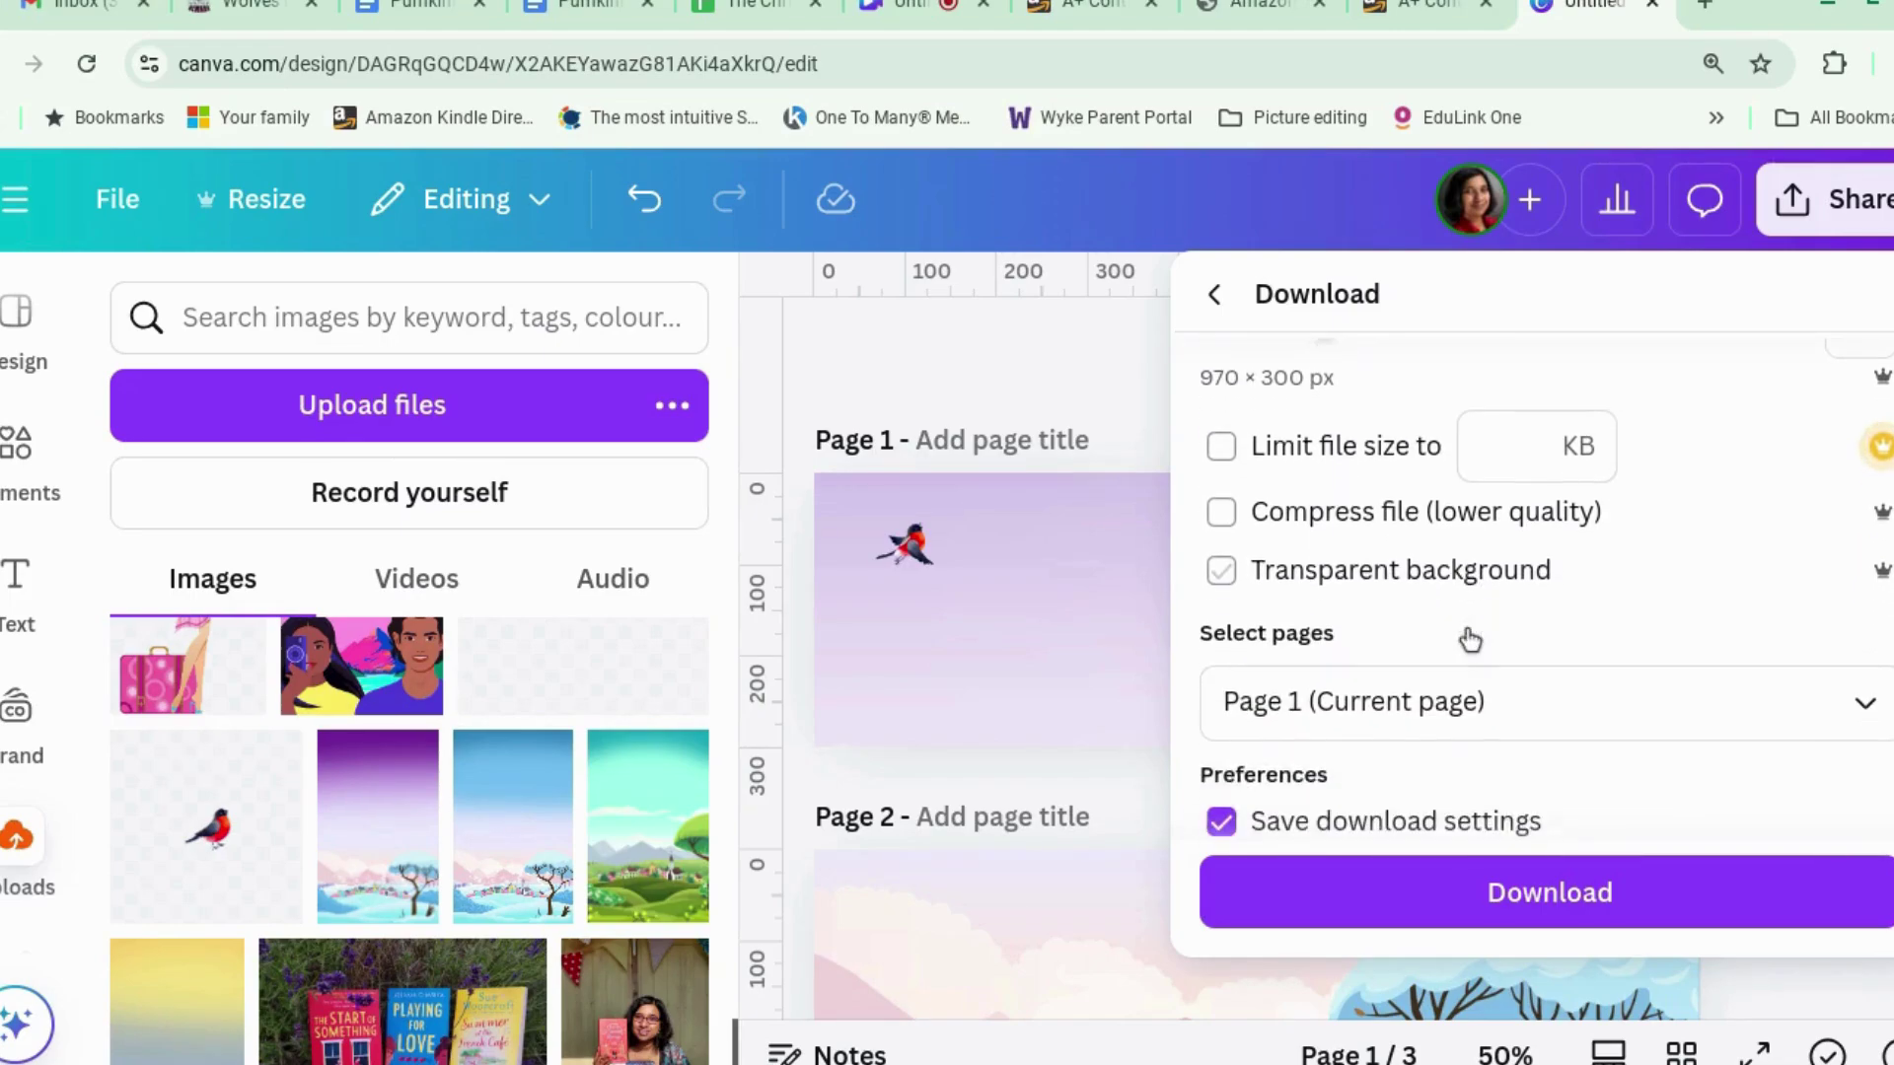
pyautogui.click(1864, 693)
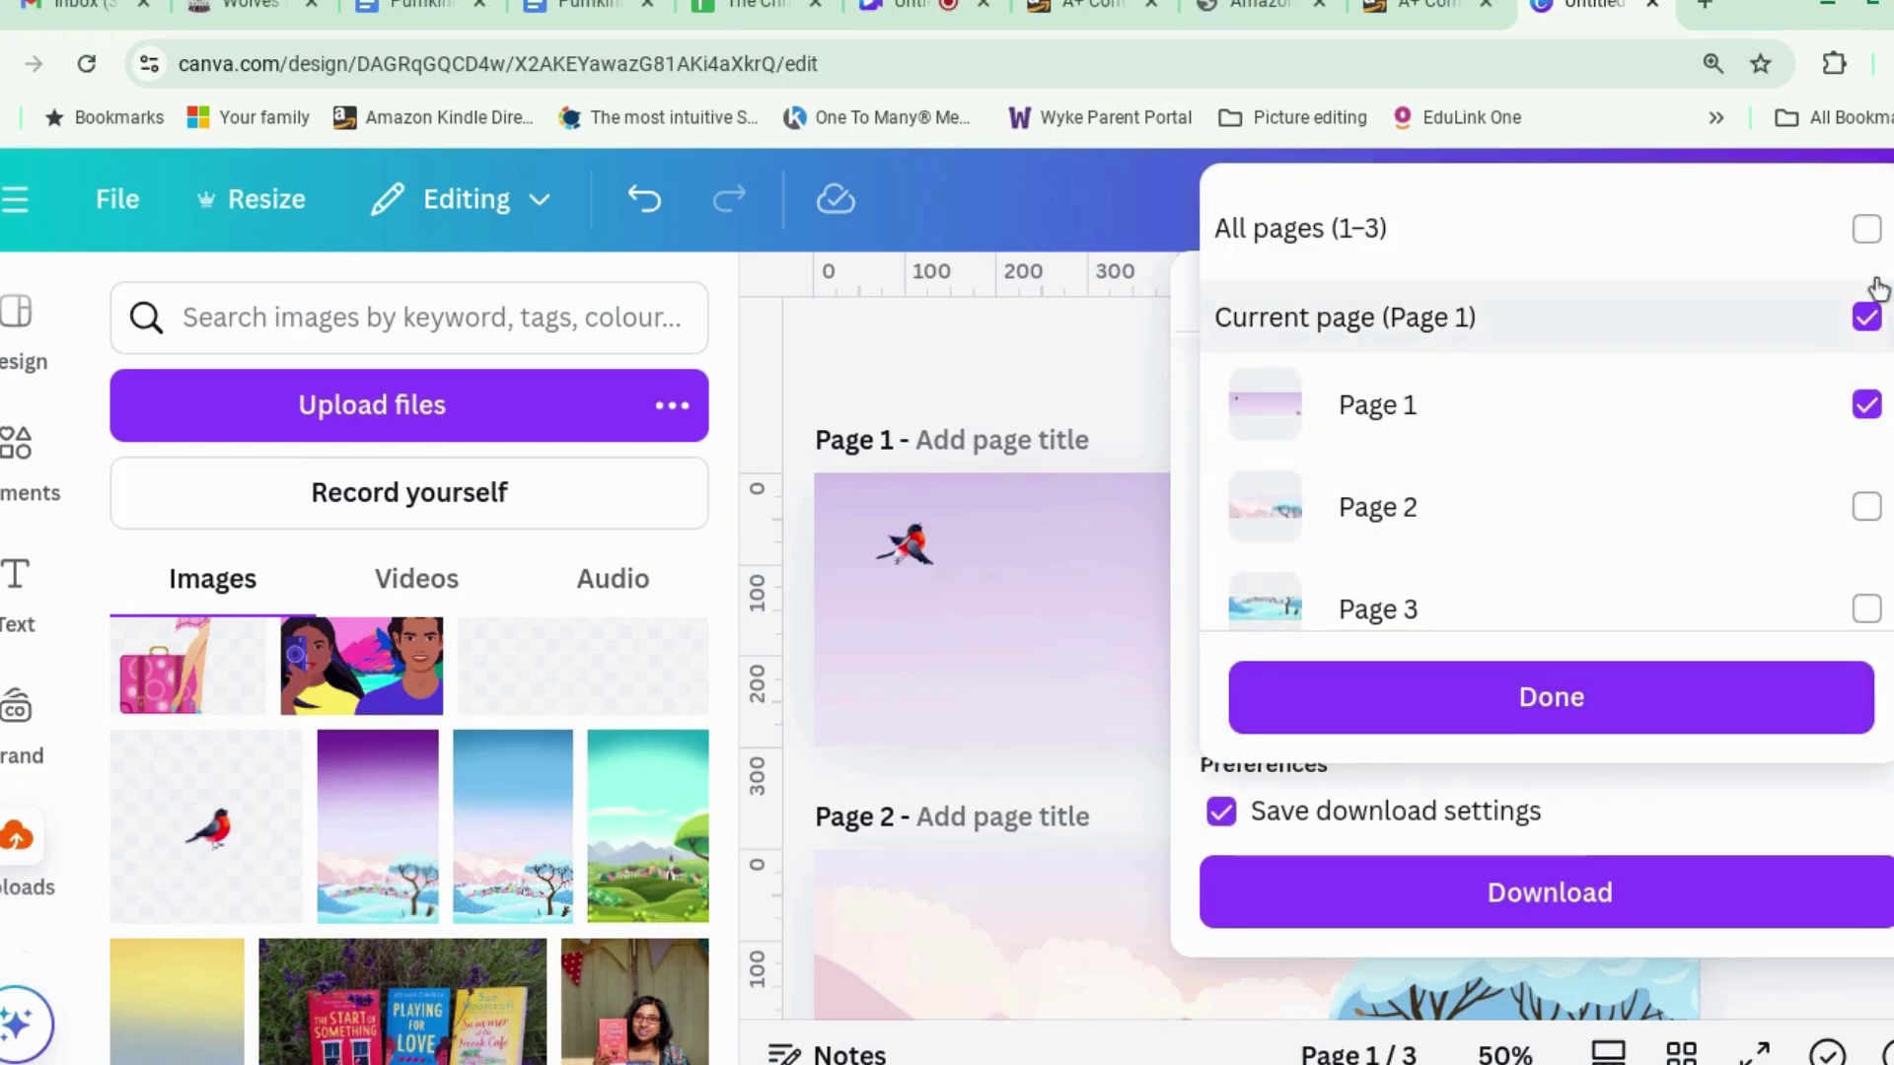
pyautogui.click(1871, 322)
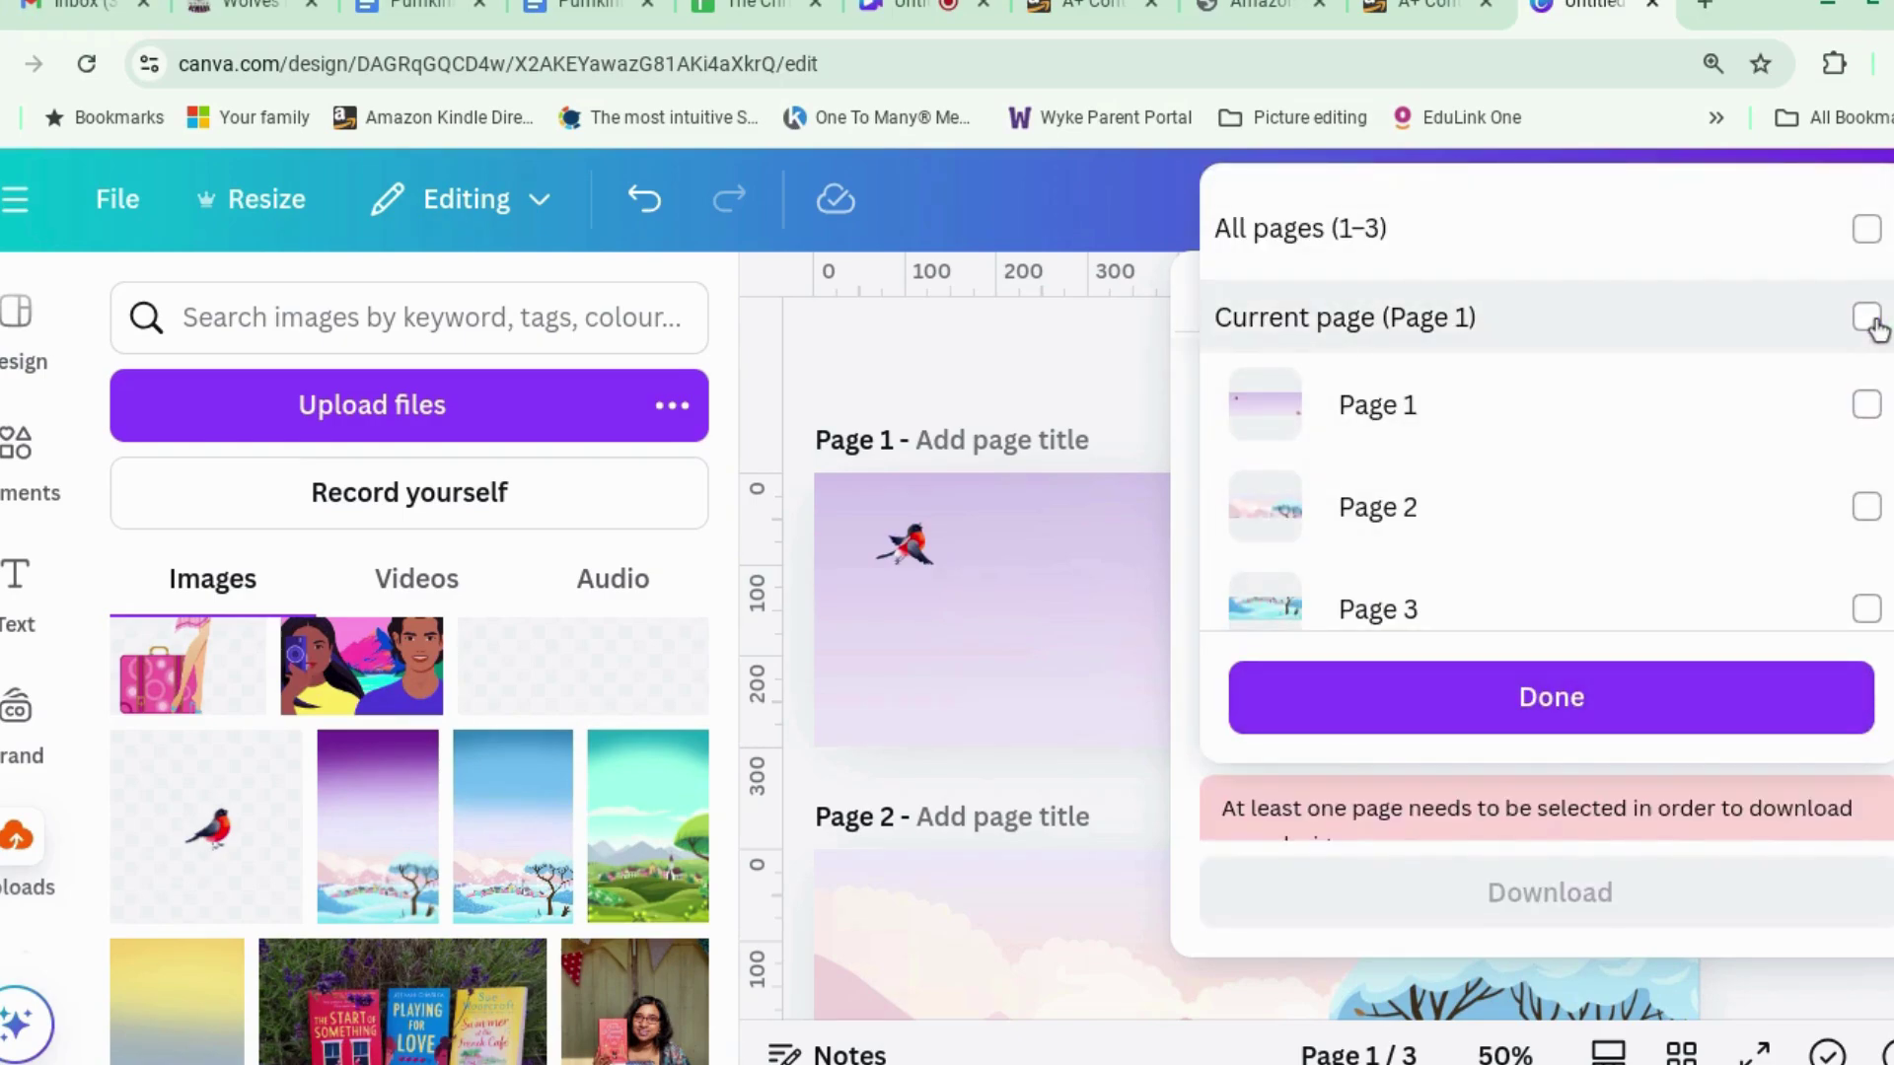
pyautogui.click(1865, 406)
pyautogui.click(1753, 703)
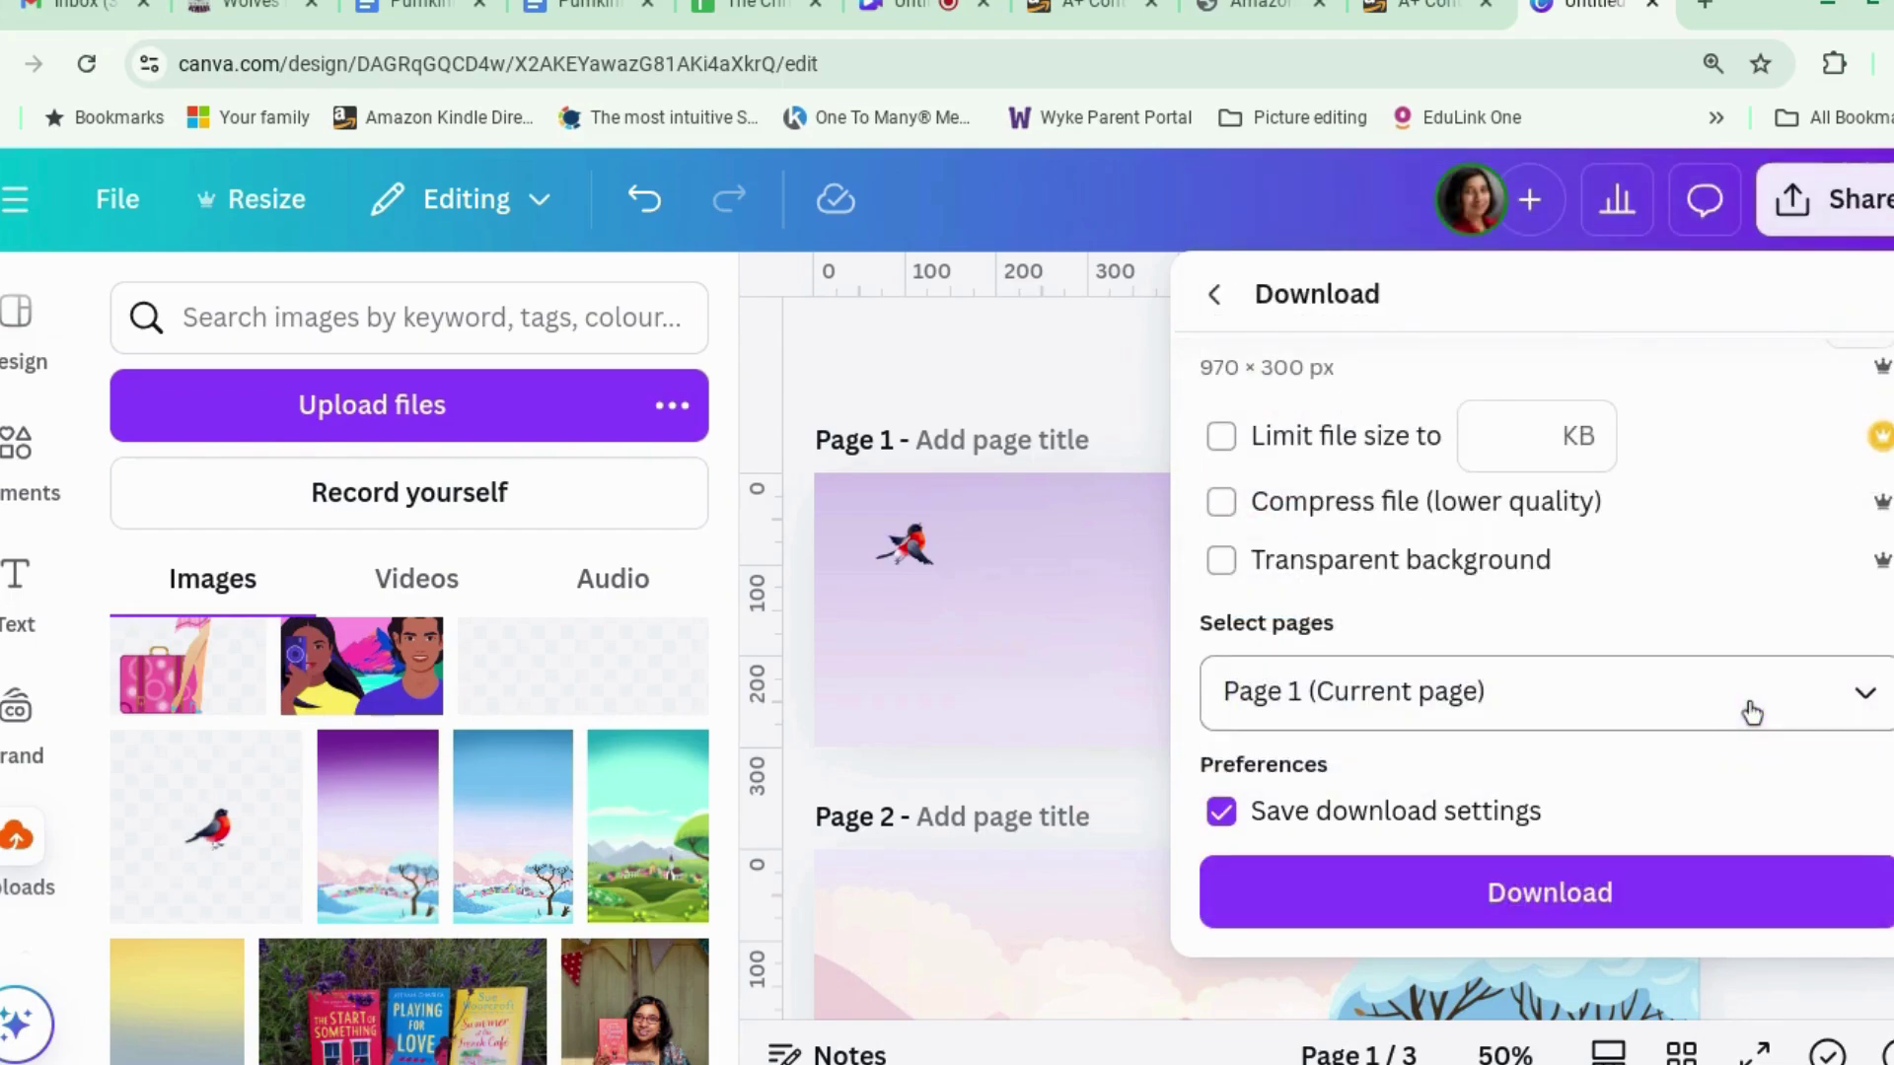
pyautogui.click(1598, 903)
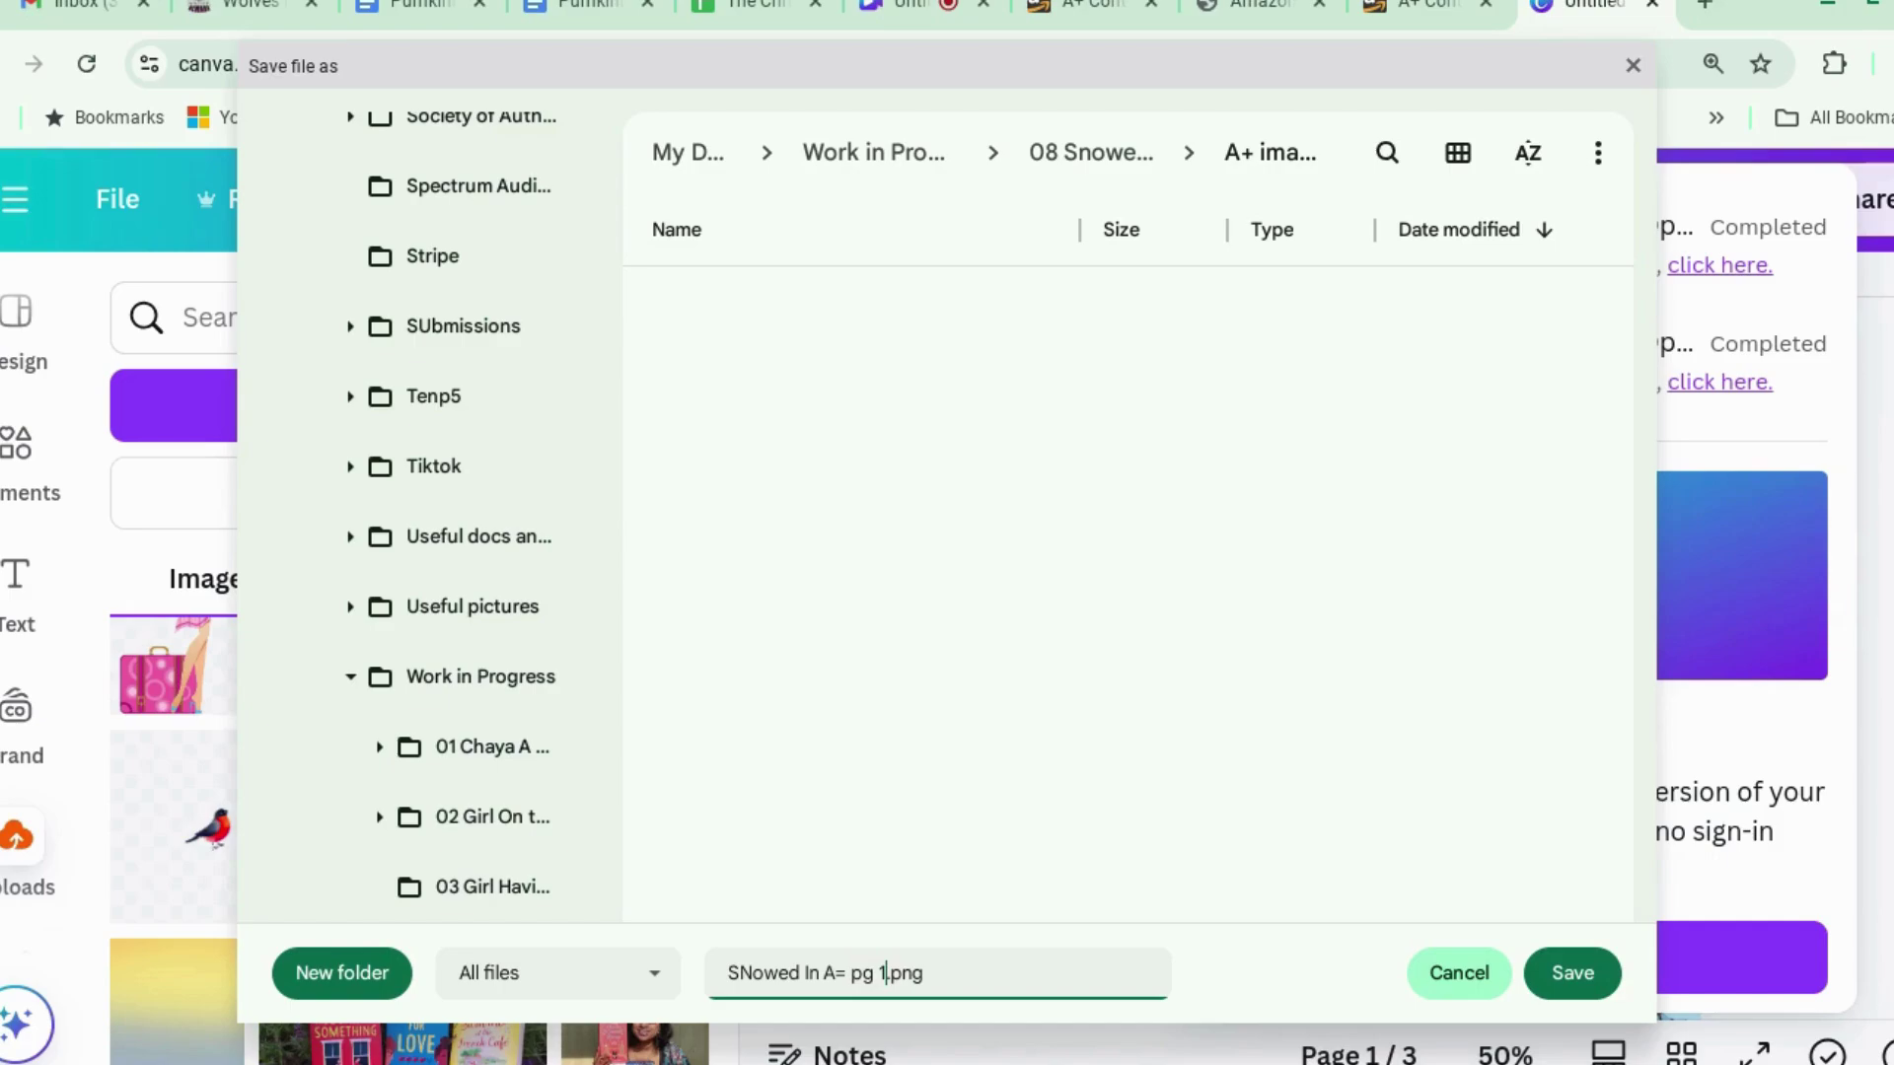
# Correct the file name to 'SNowed In A+ pg 1.png' and save it.
pyautogui.click(847, 974)
pyautogui.press('BackSpace')
pyautogui.write('+')
pyautogui.click(1572, 974)
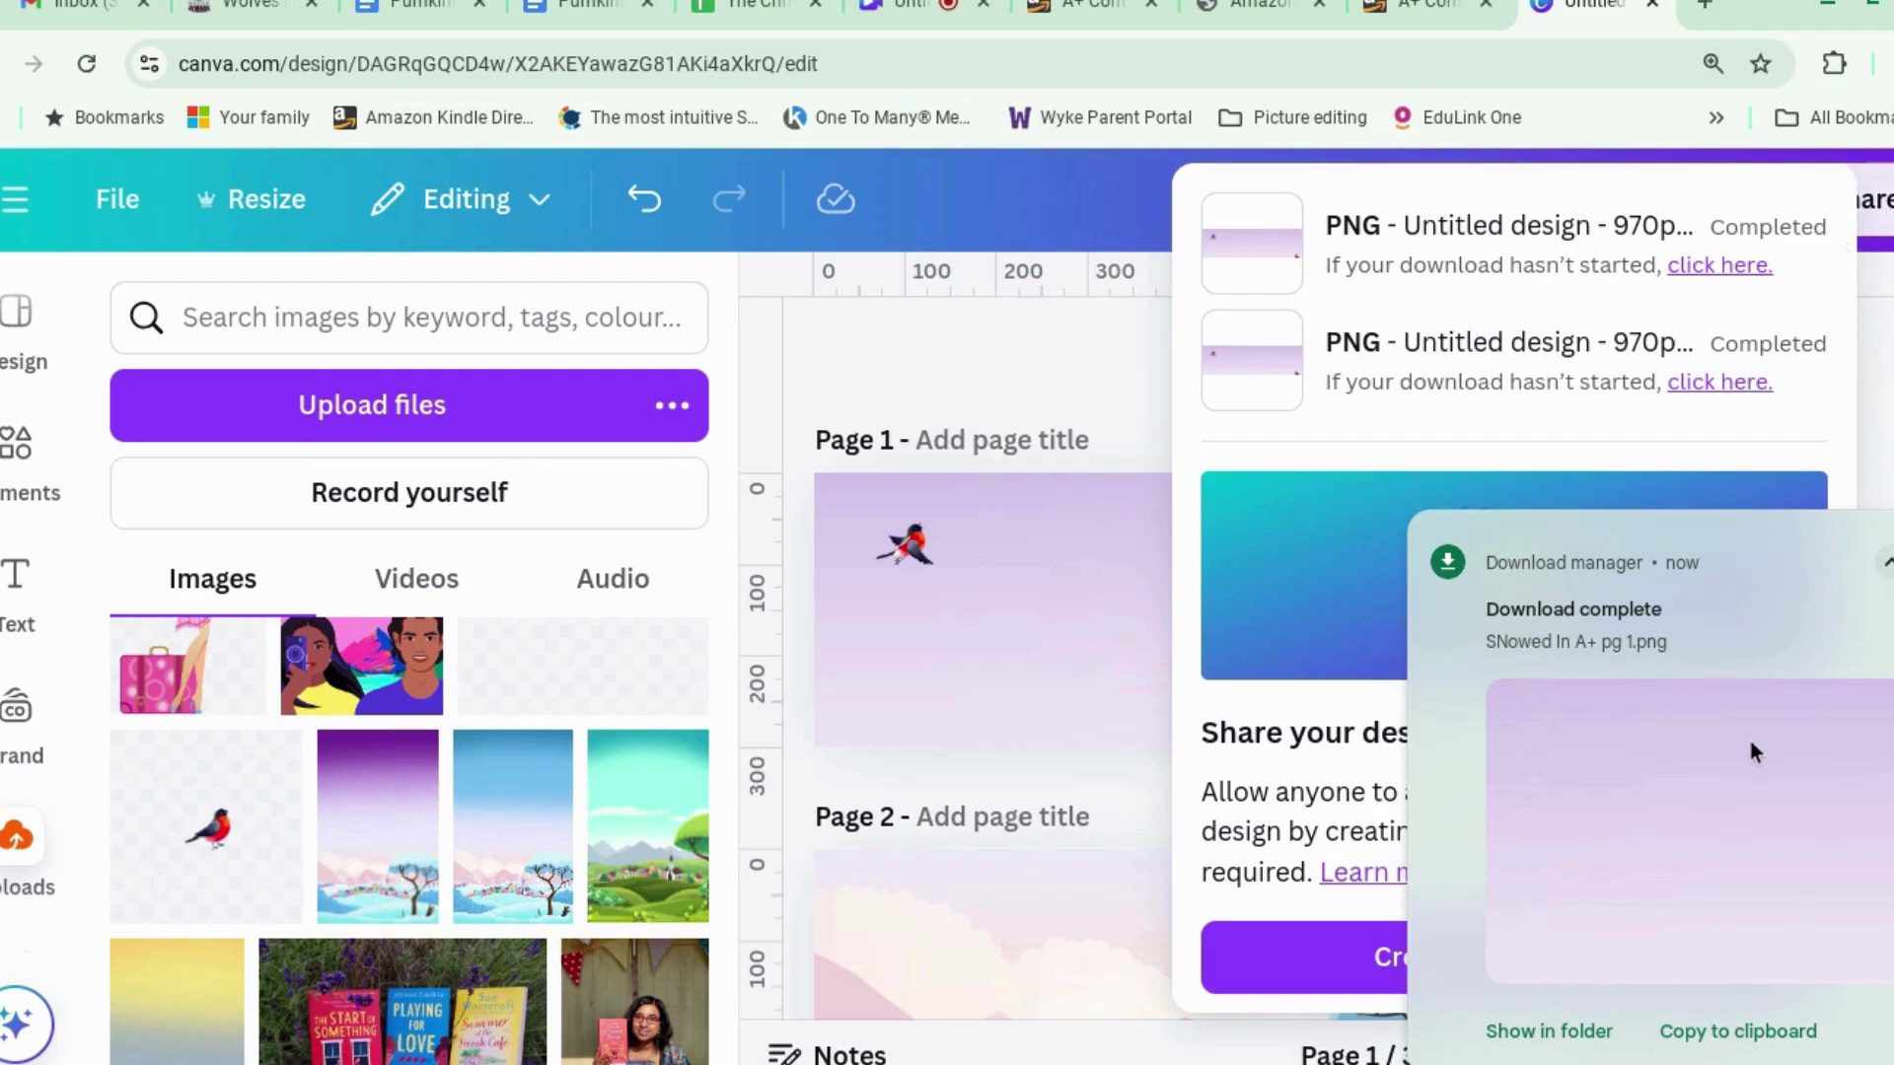
# Download only Page 2 of the design as a PNG.
pyautogui.click(1880, 215)
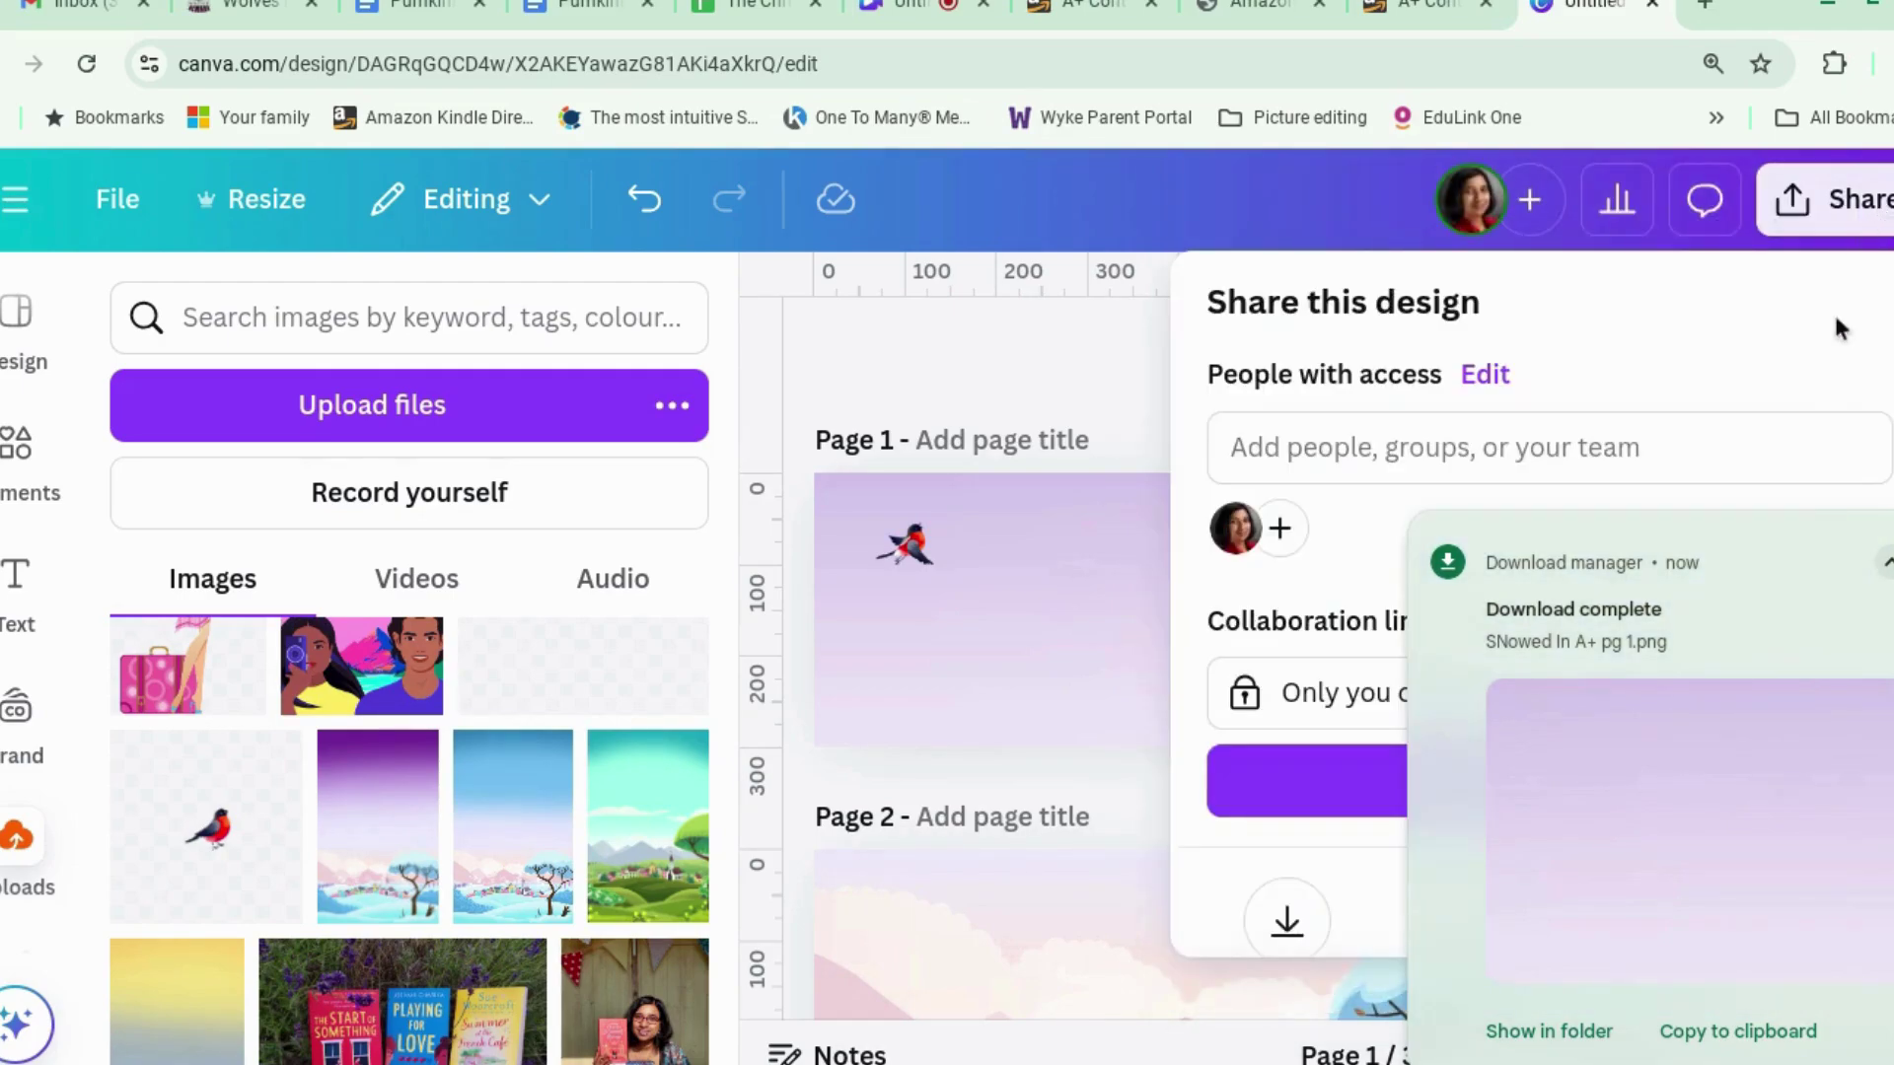
pyautogui.scroll(-1, 1825, 765)
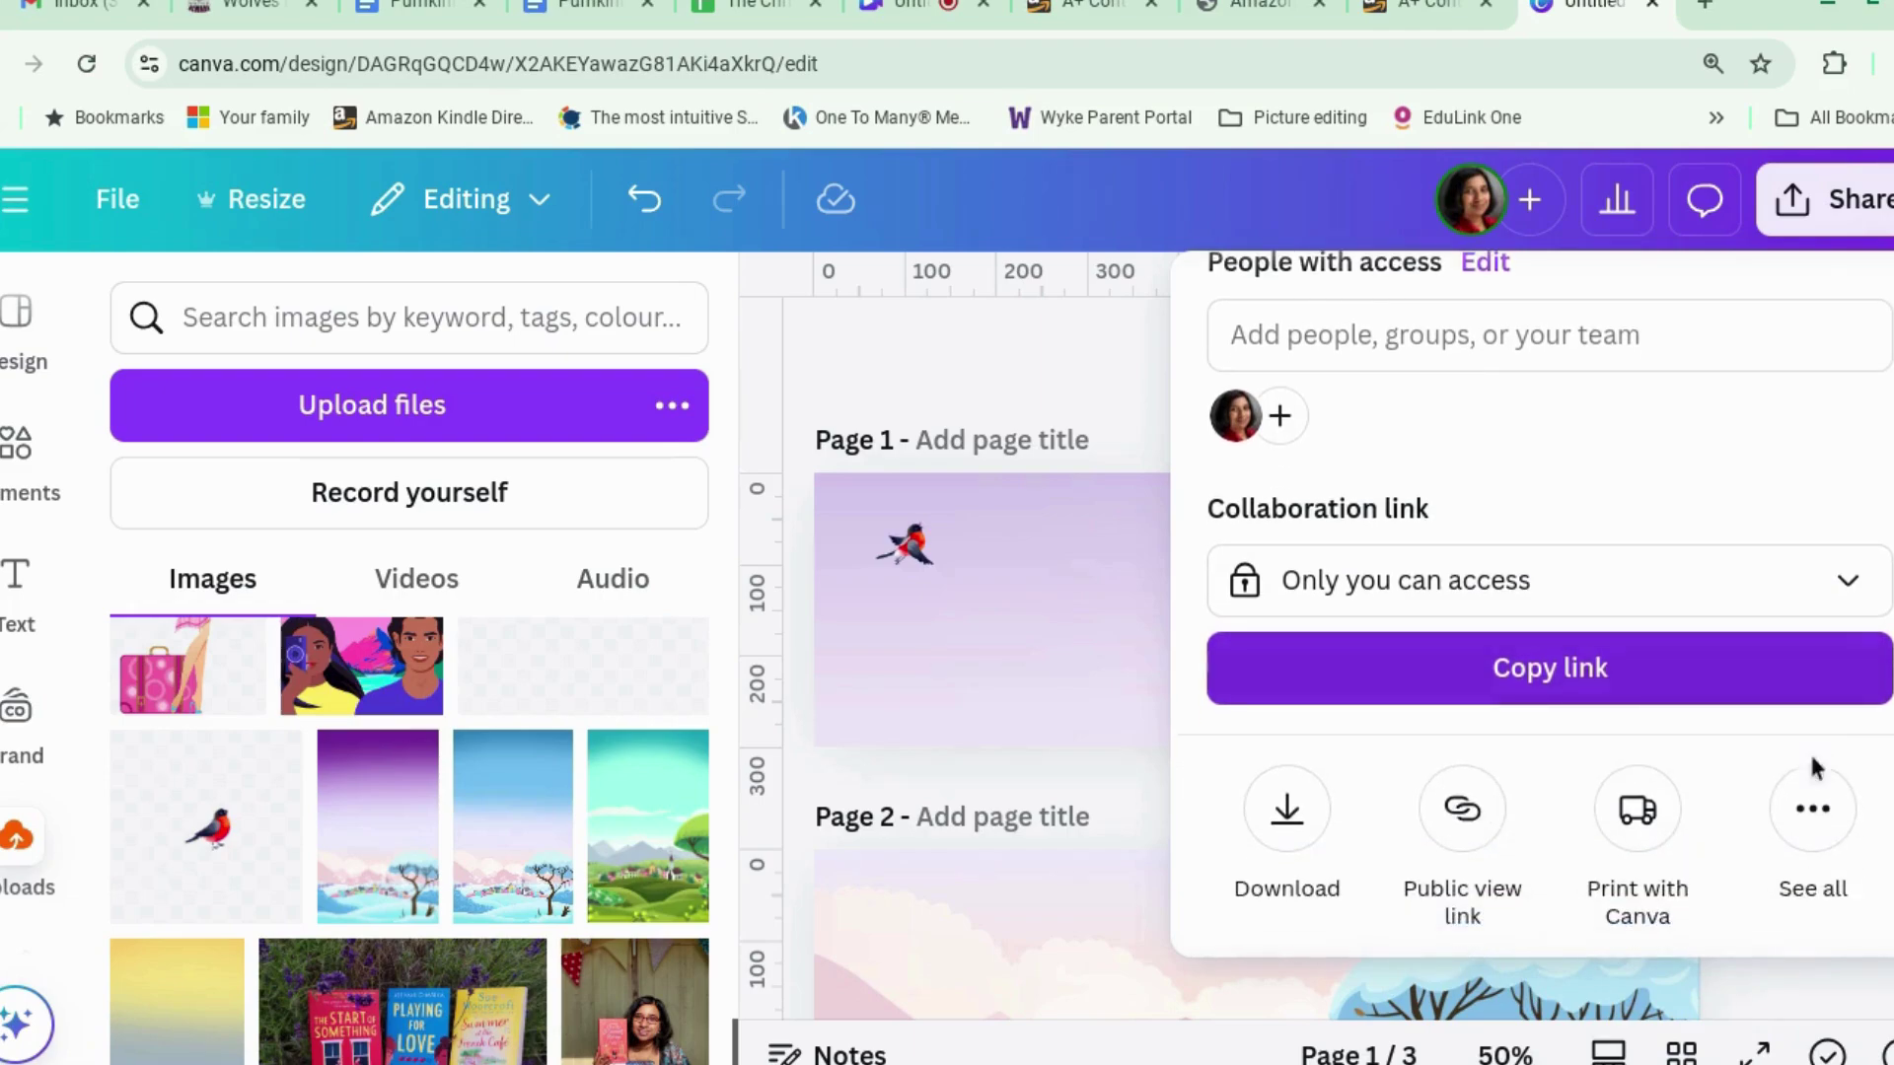
pyautogui.click(1287, 810)
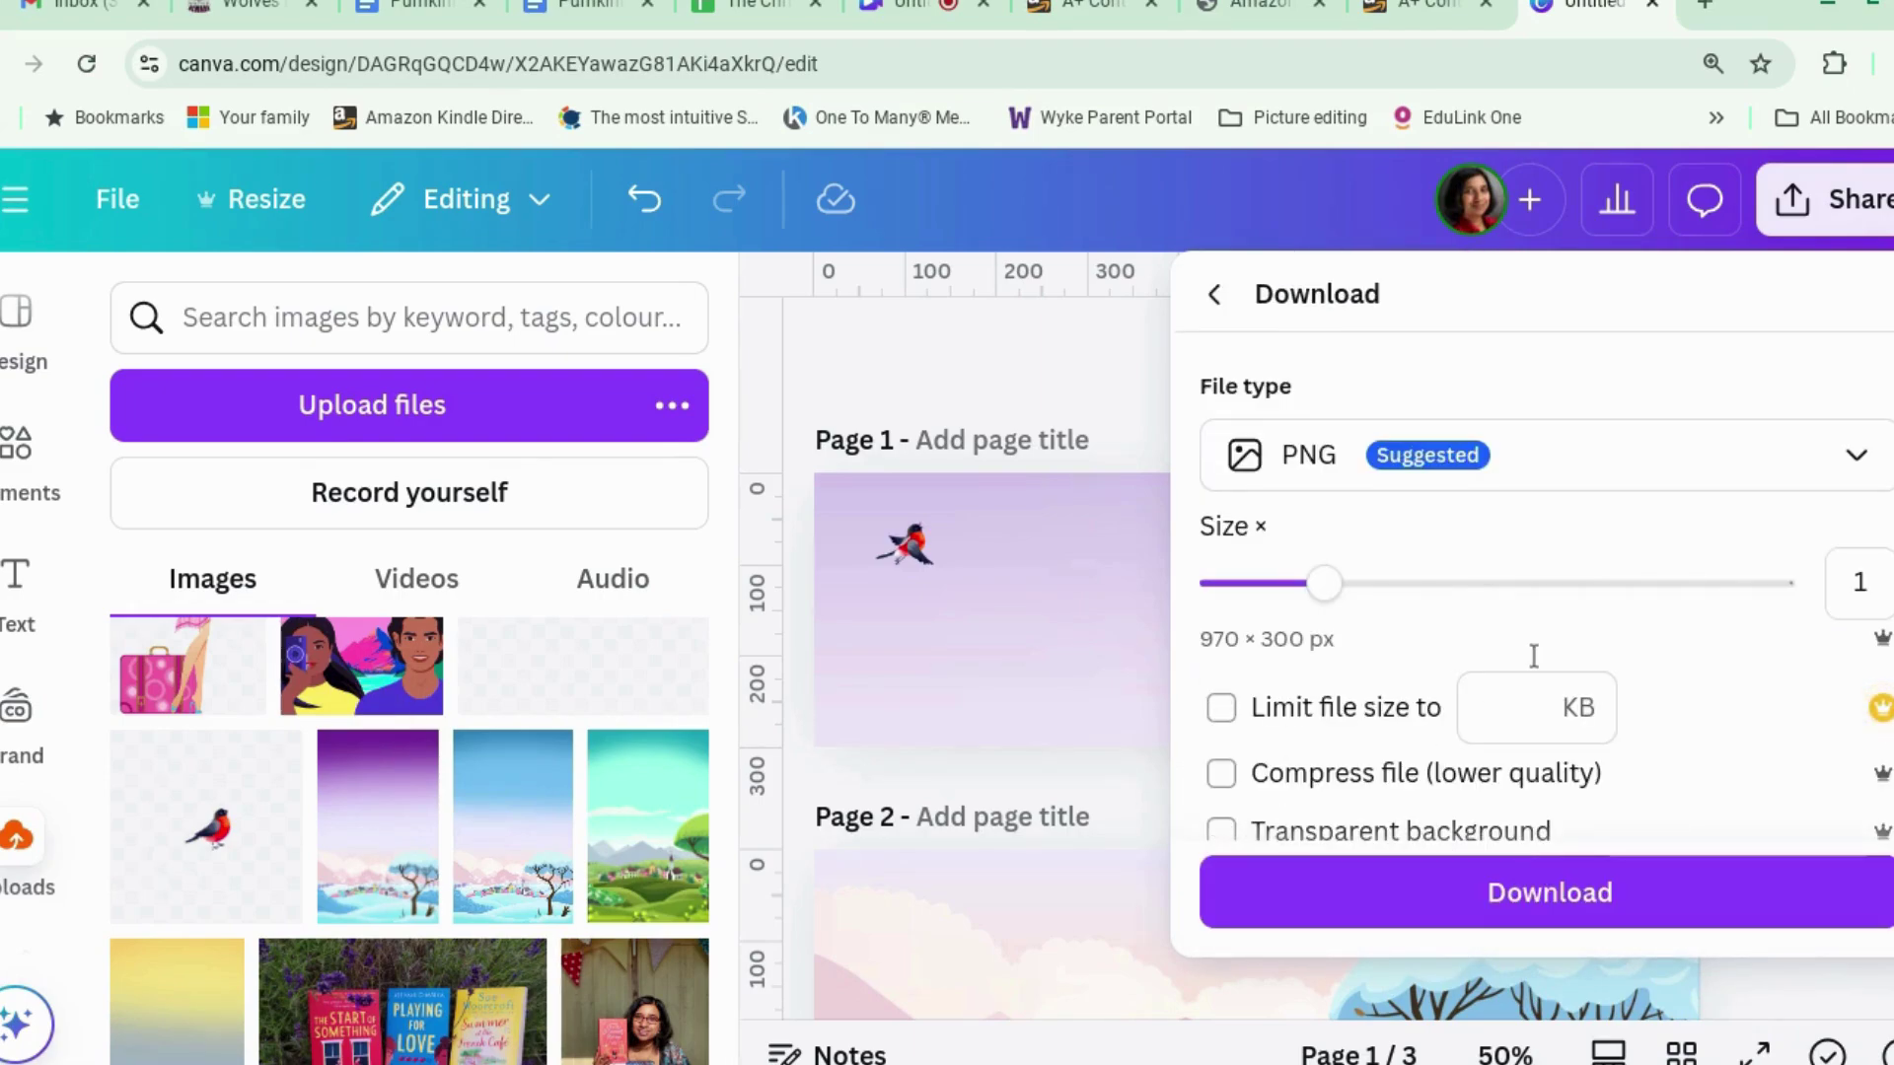
pyautogui.scroll(-3, 1510, 636)
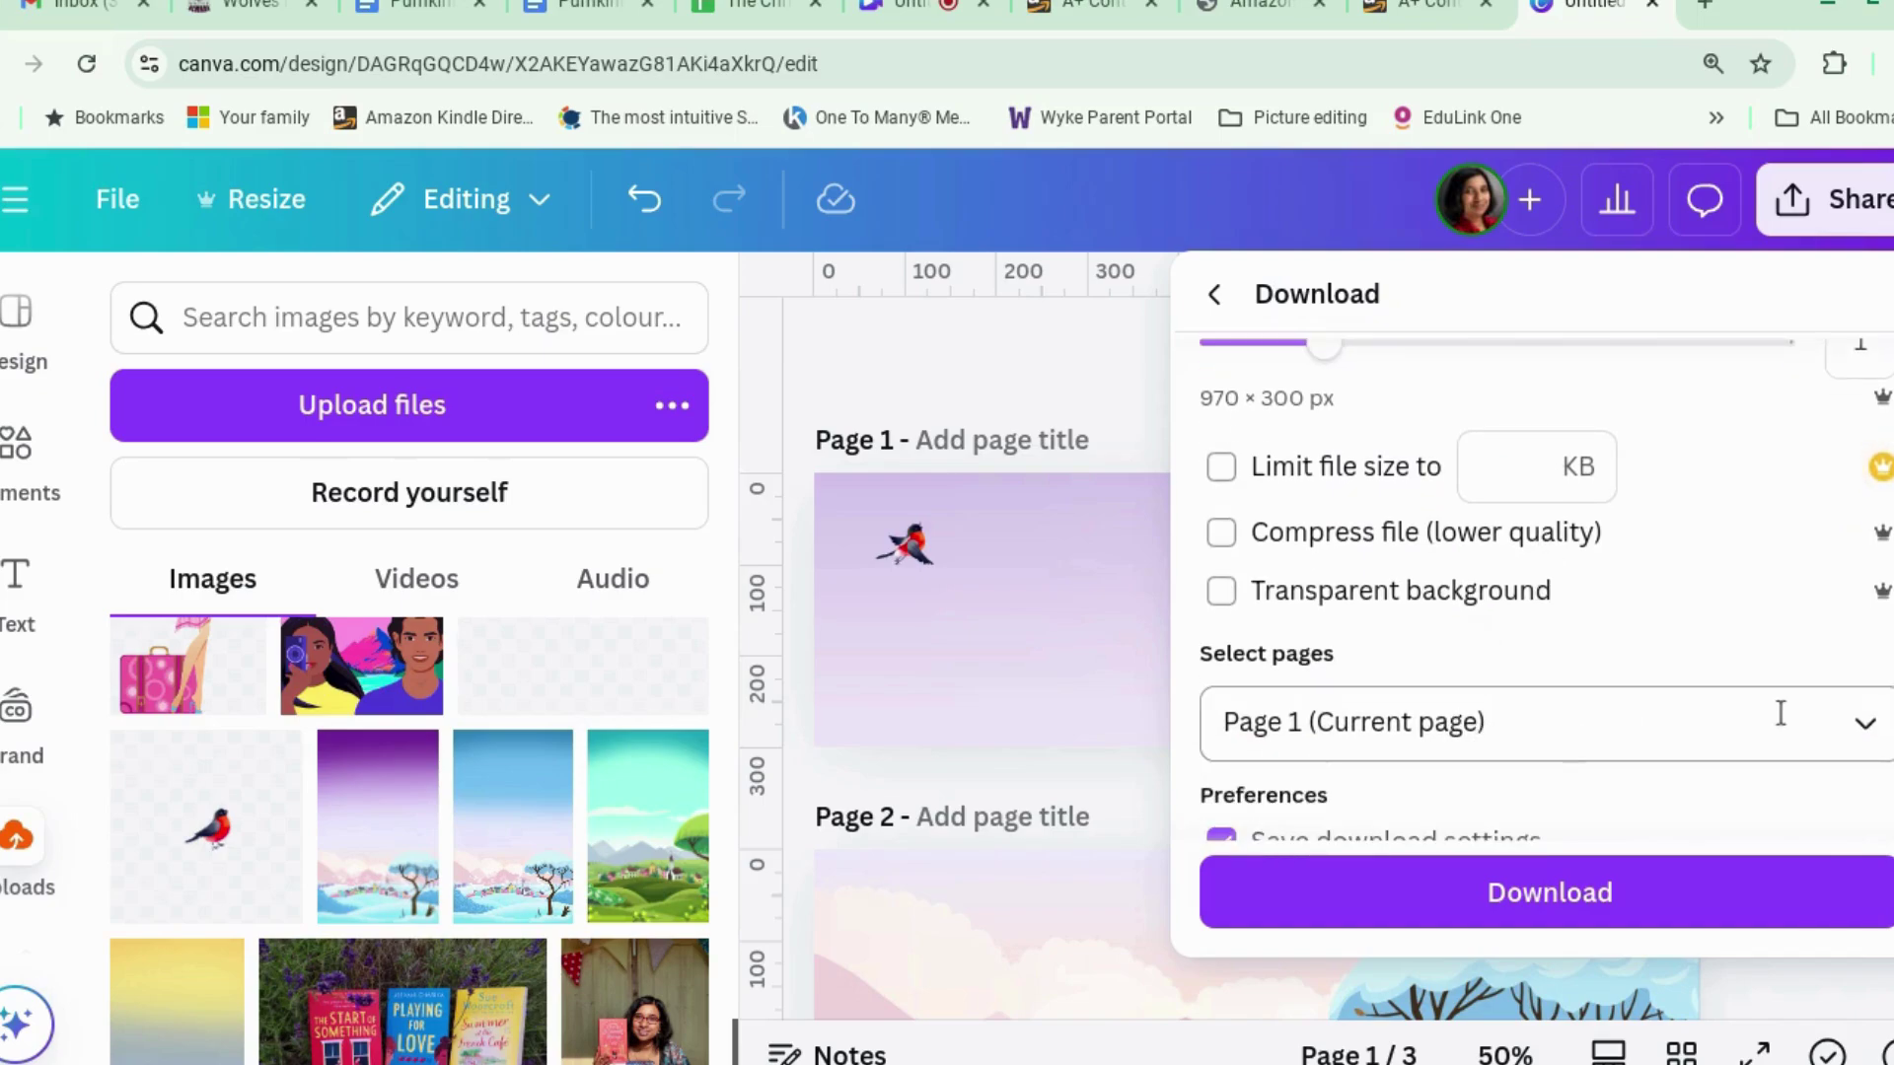
pyautogui.click(1859, 740)
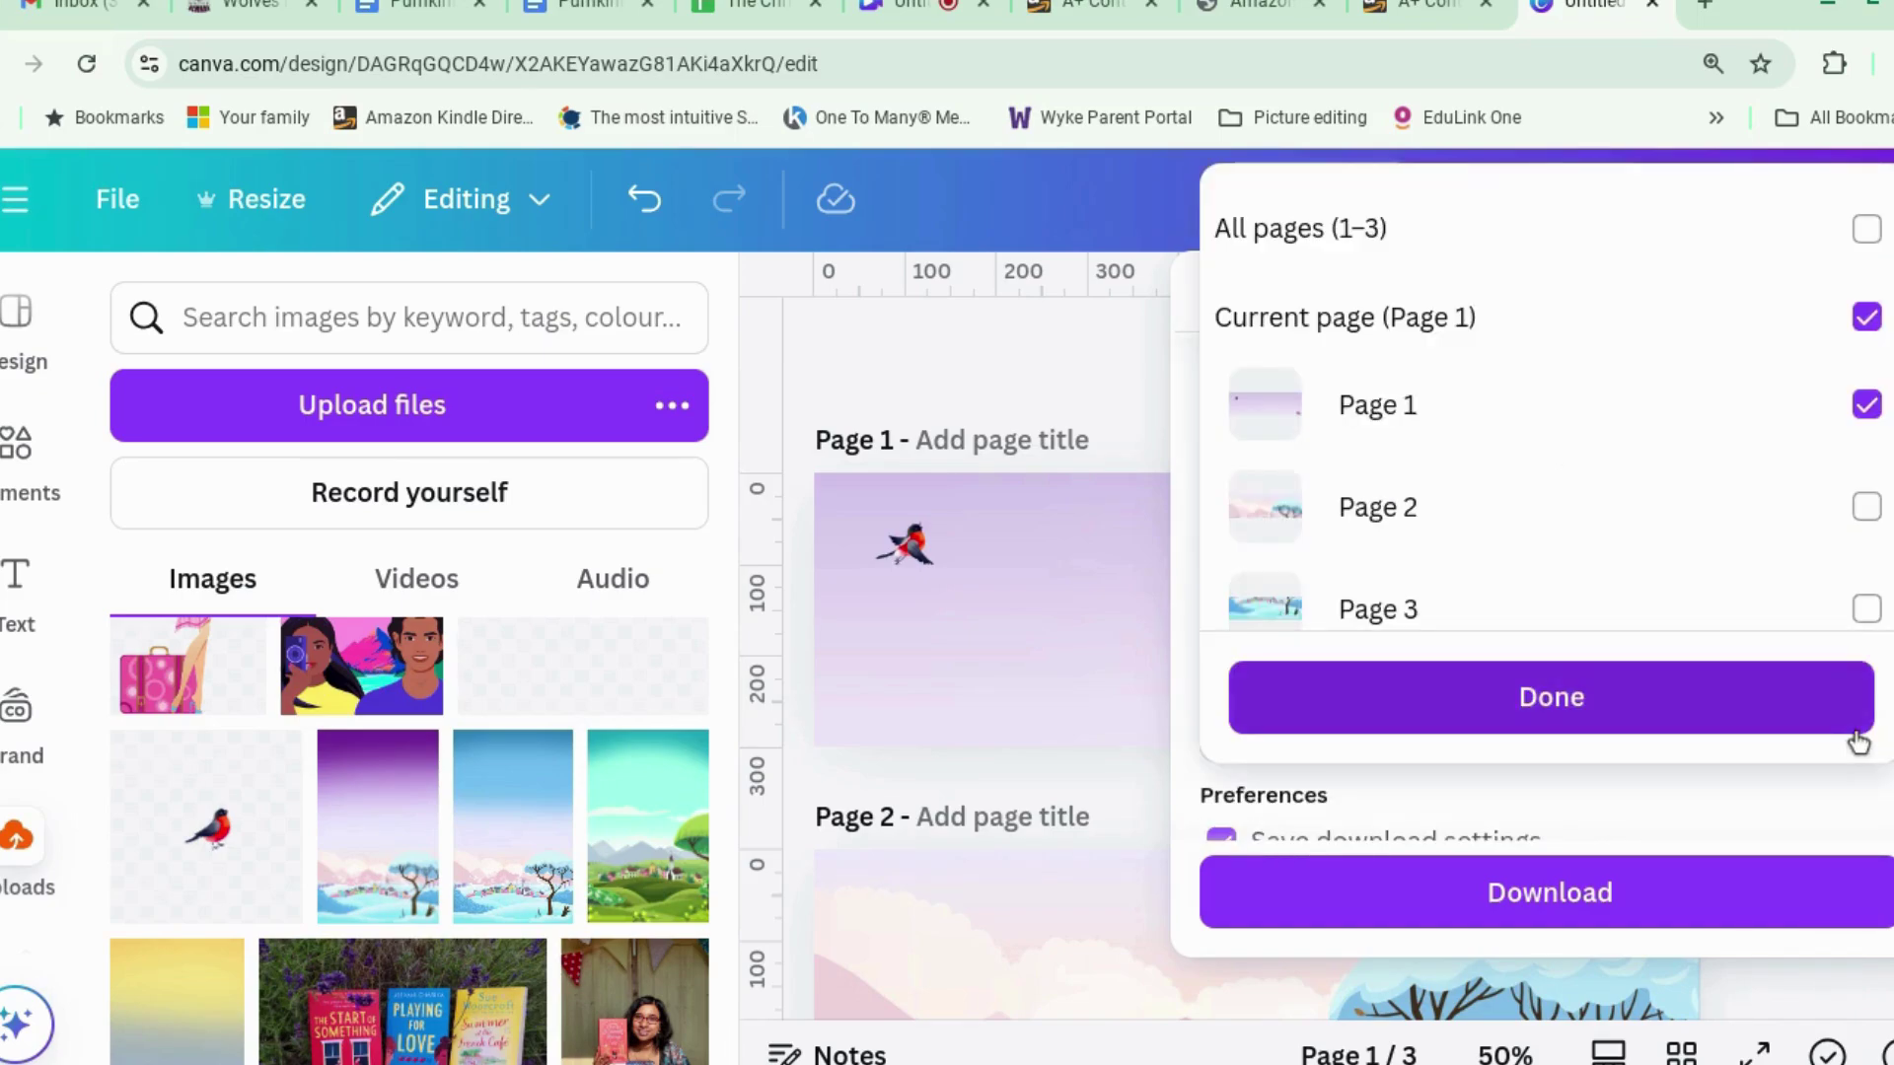
pyautogui.click(1866, 315)
pyautogui.click(1867, 507)
pyautogui.click(1775, 697)
pyautogui.click(1549, 892)
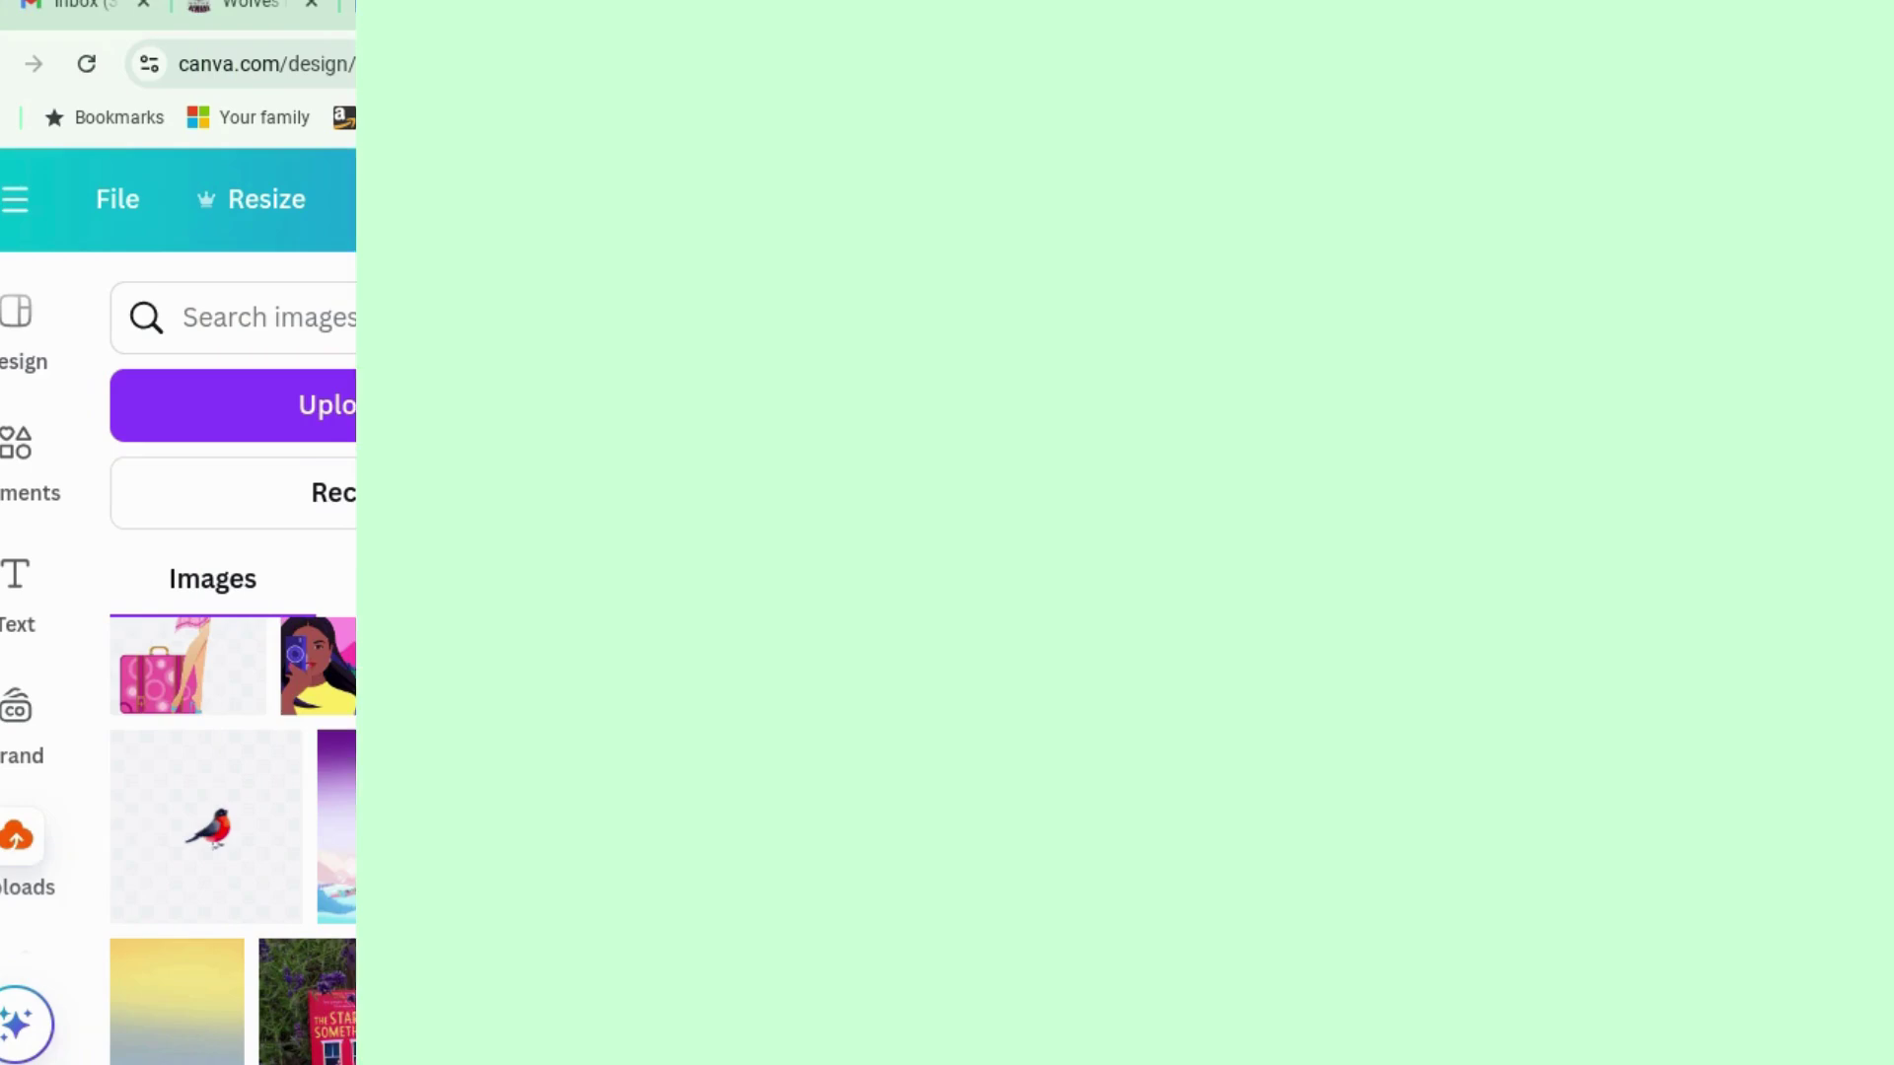
# Download only Page 3 of the design as a PNG.
pyautogui.click(1825, 199)
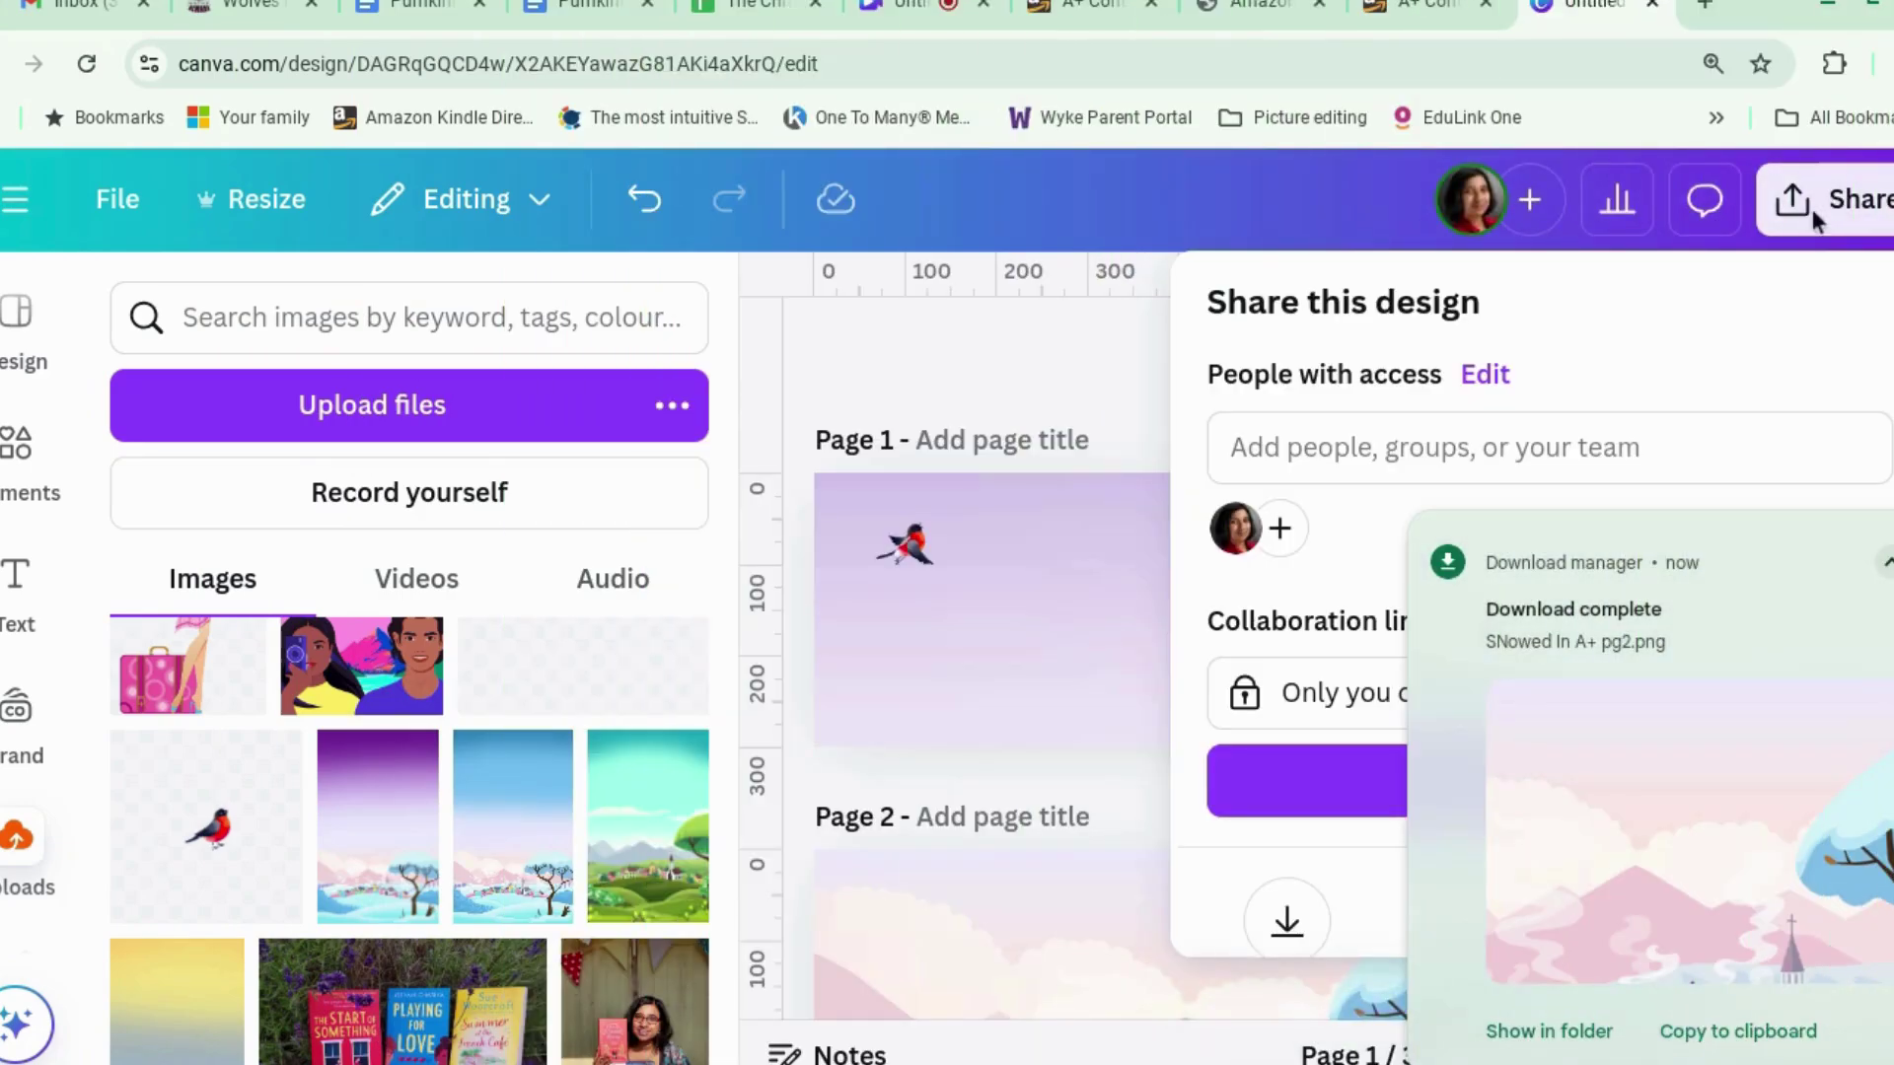
pyautogui.scroll(-1, 1629, 355)
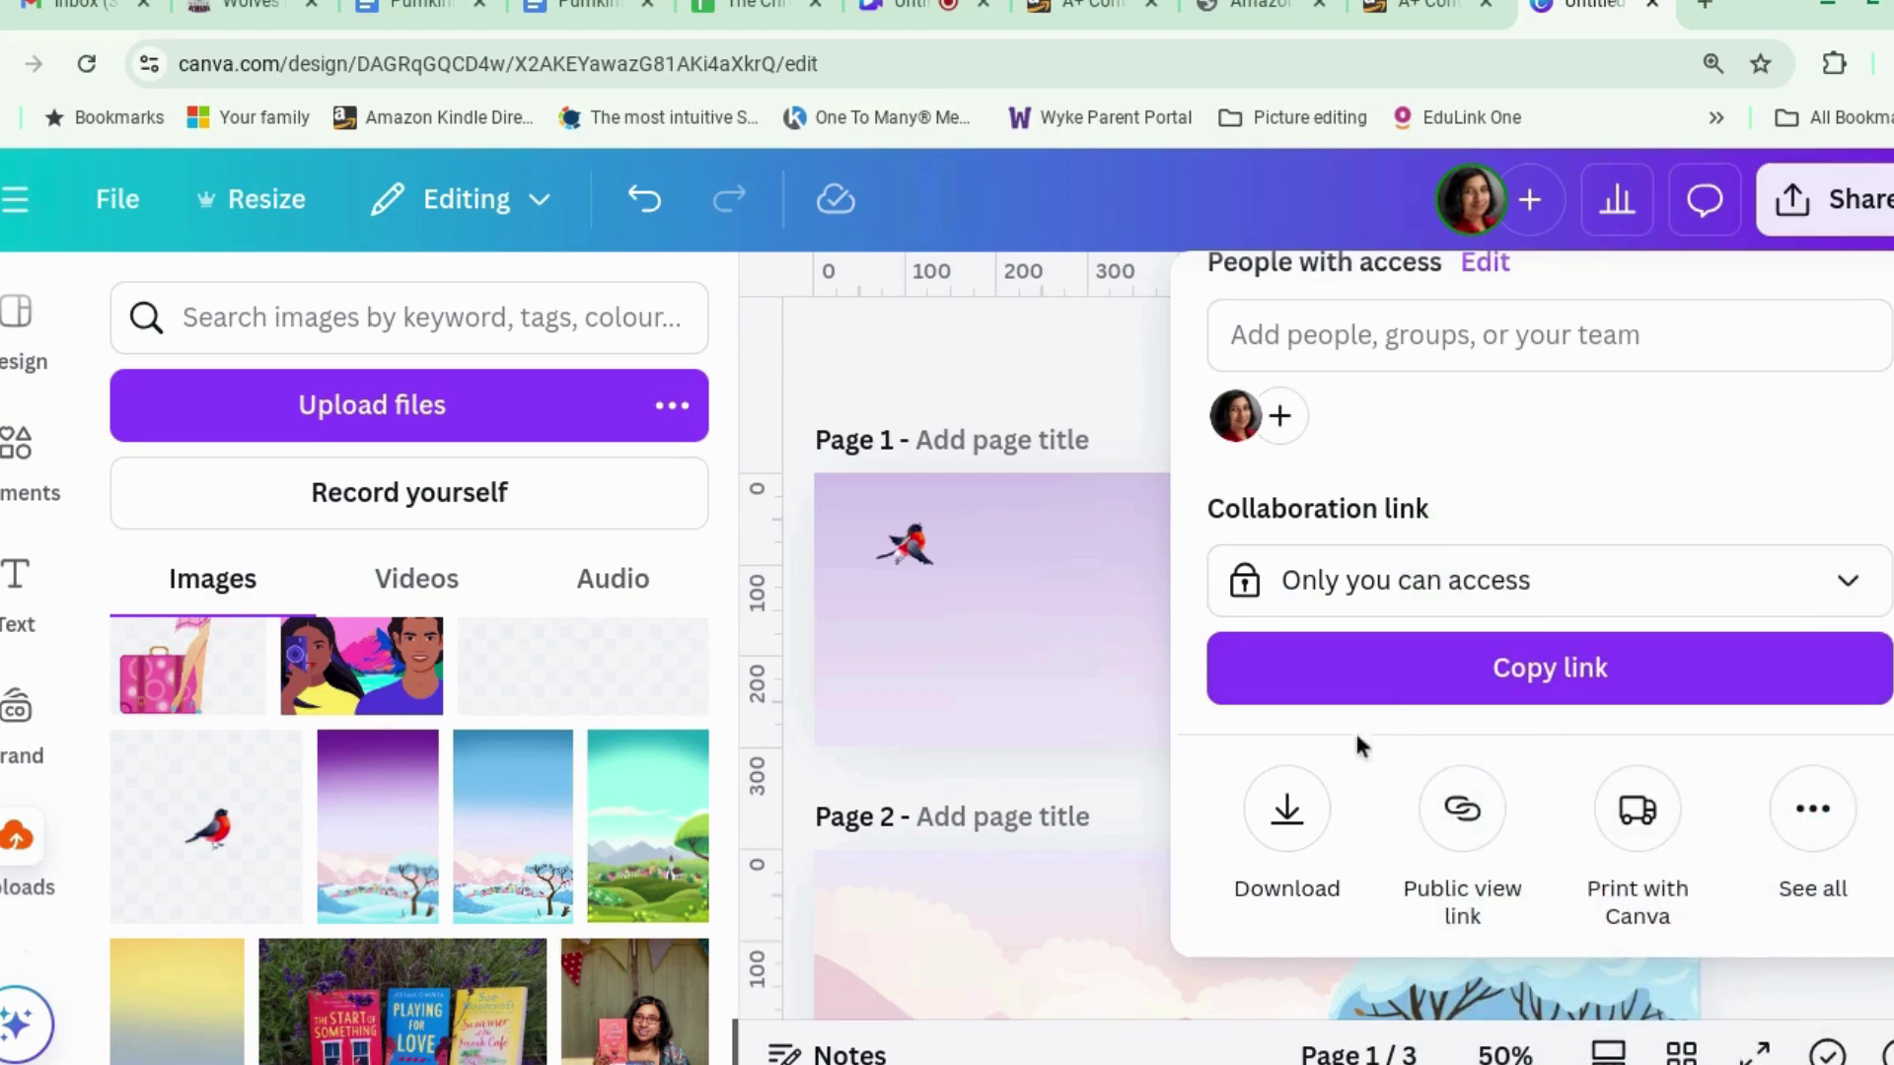
pyautogui.click(1272, 845)
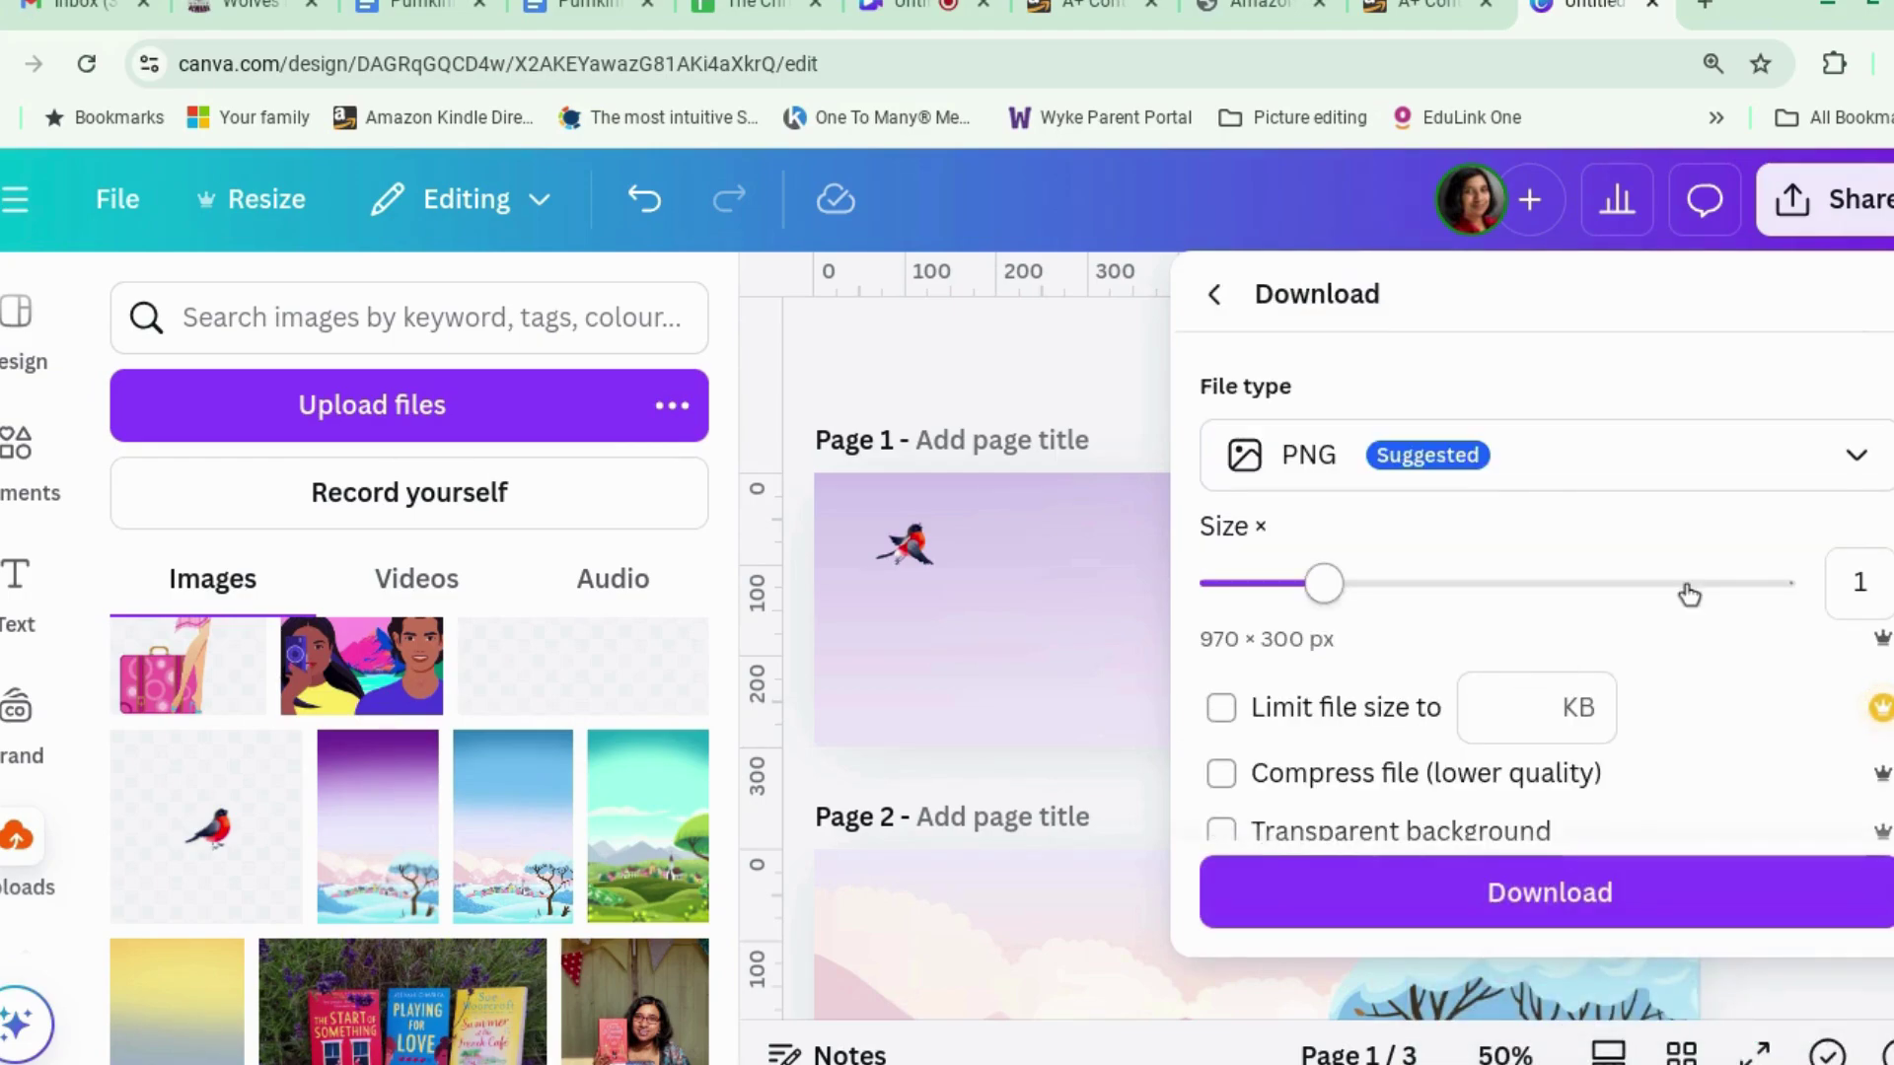
pyautogui.click(1856, 454)
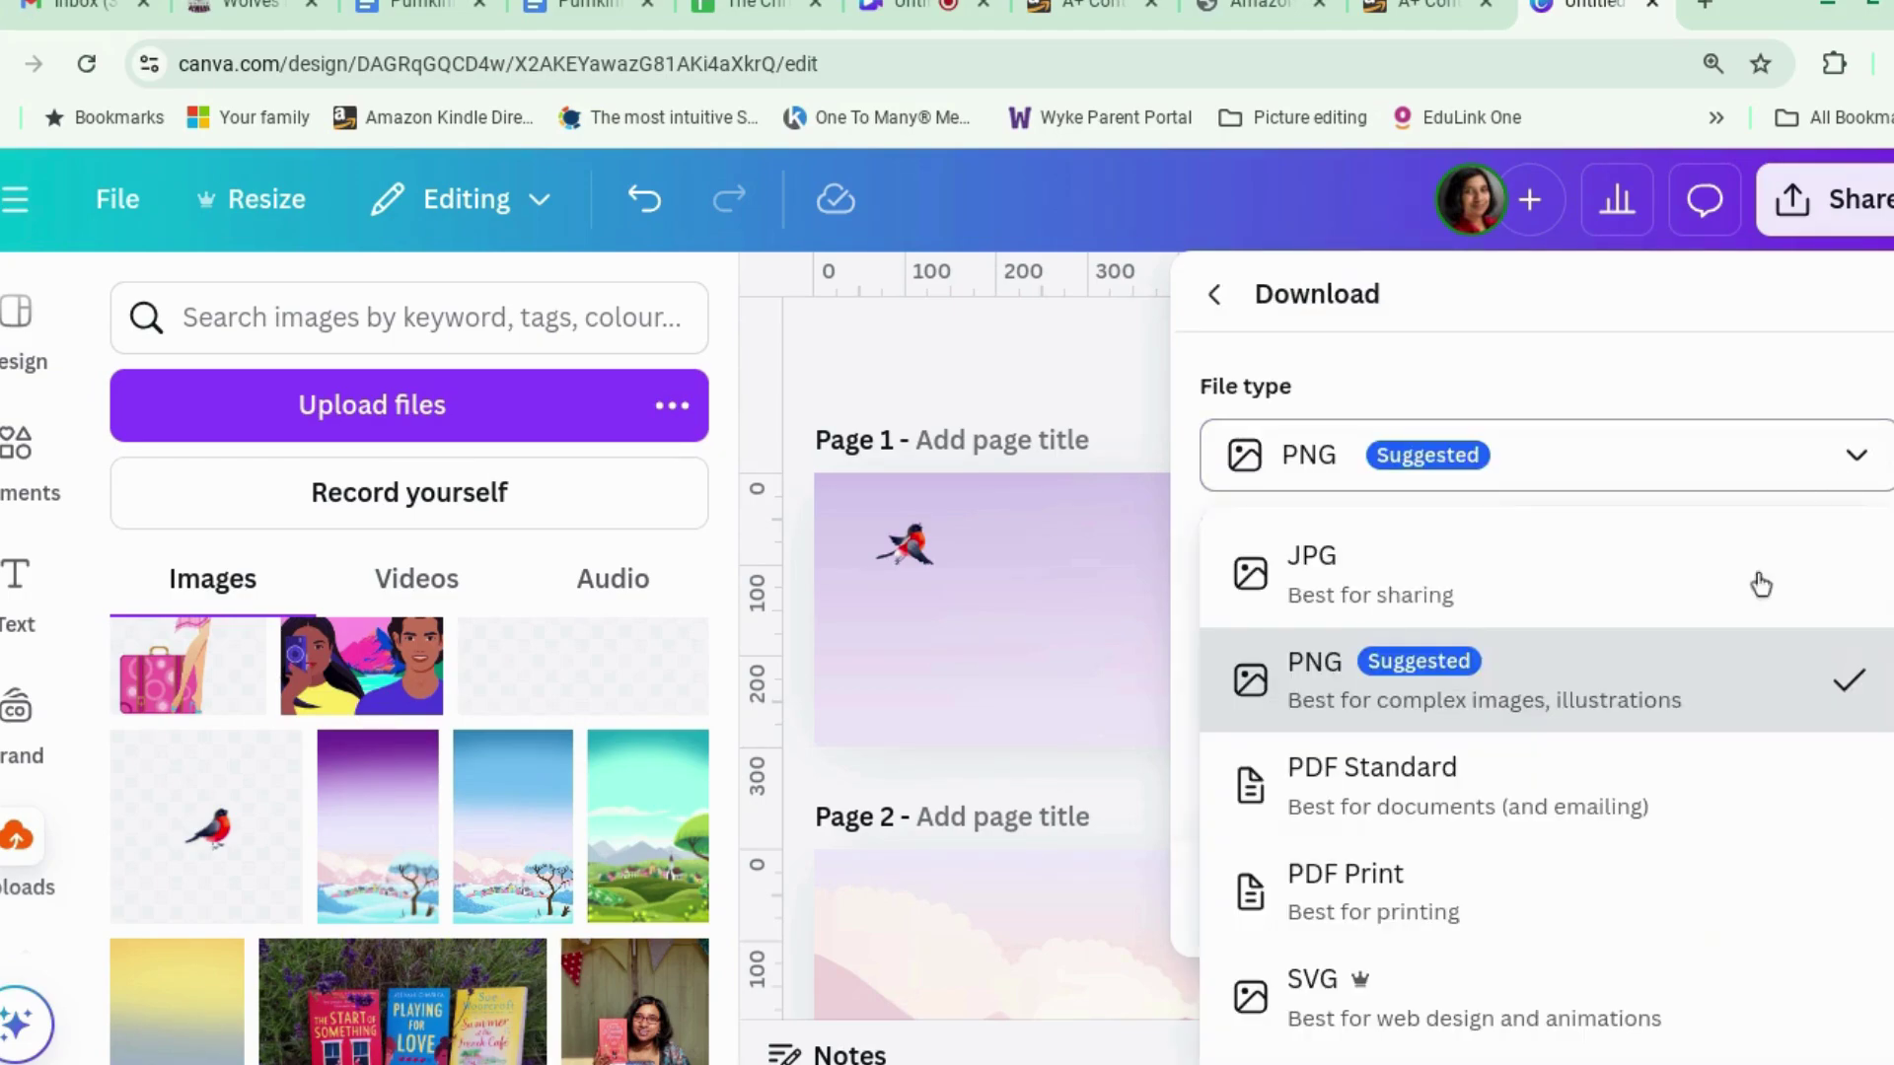
pyautogui.click(1748, 696)
pyautogui.scroll(-1, 1776, 705)
pyautogui.scroll(-1, 1835, 691)
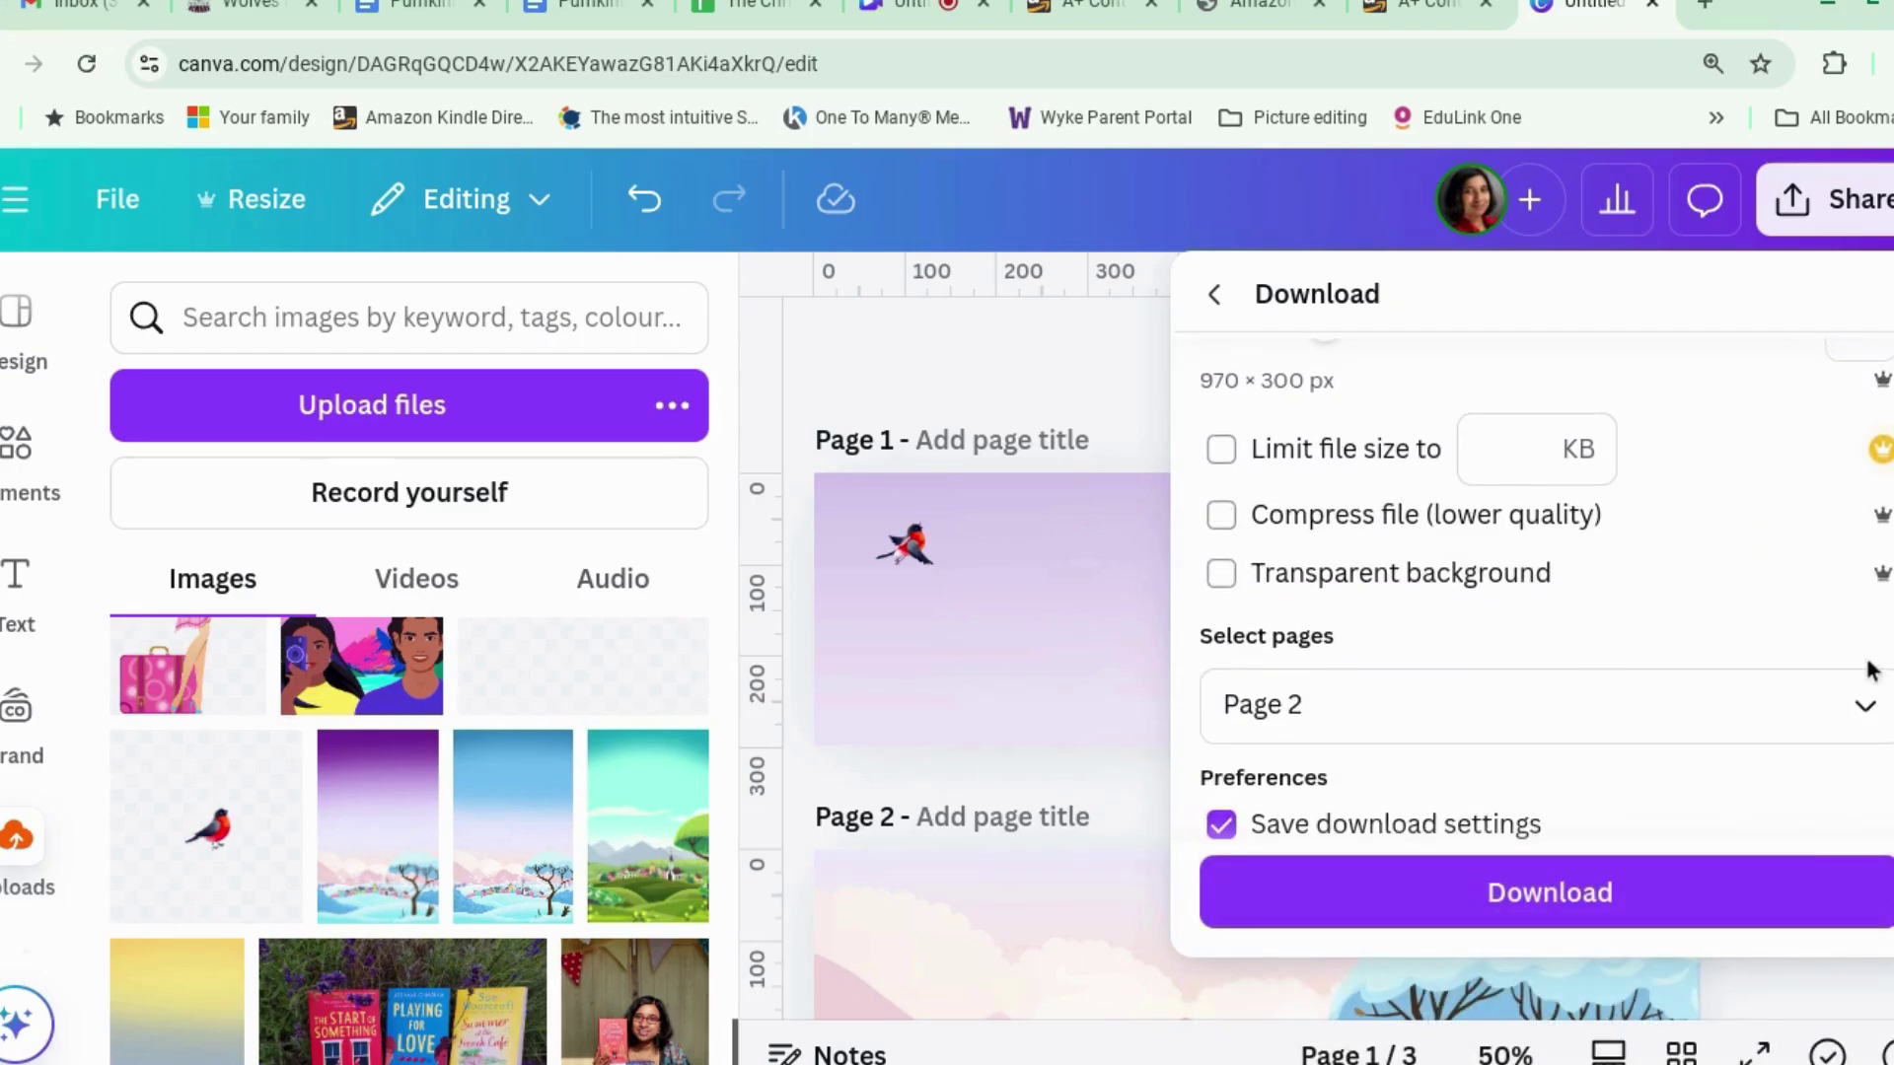
pyautogui.click(1860, 705)
pyautogui.click(1866, 606)
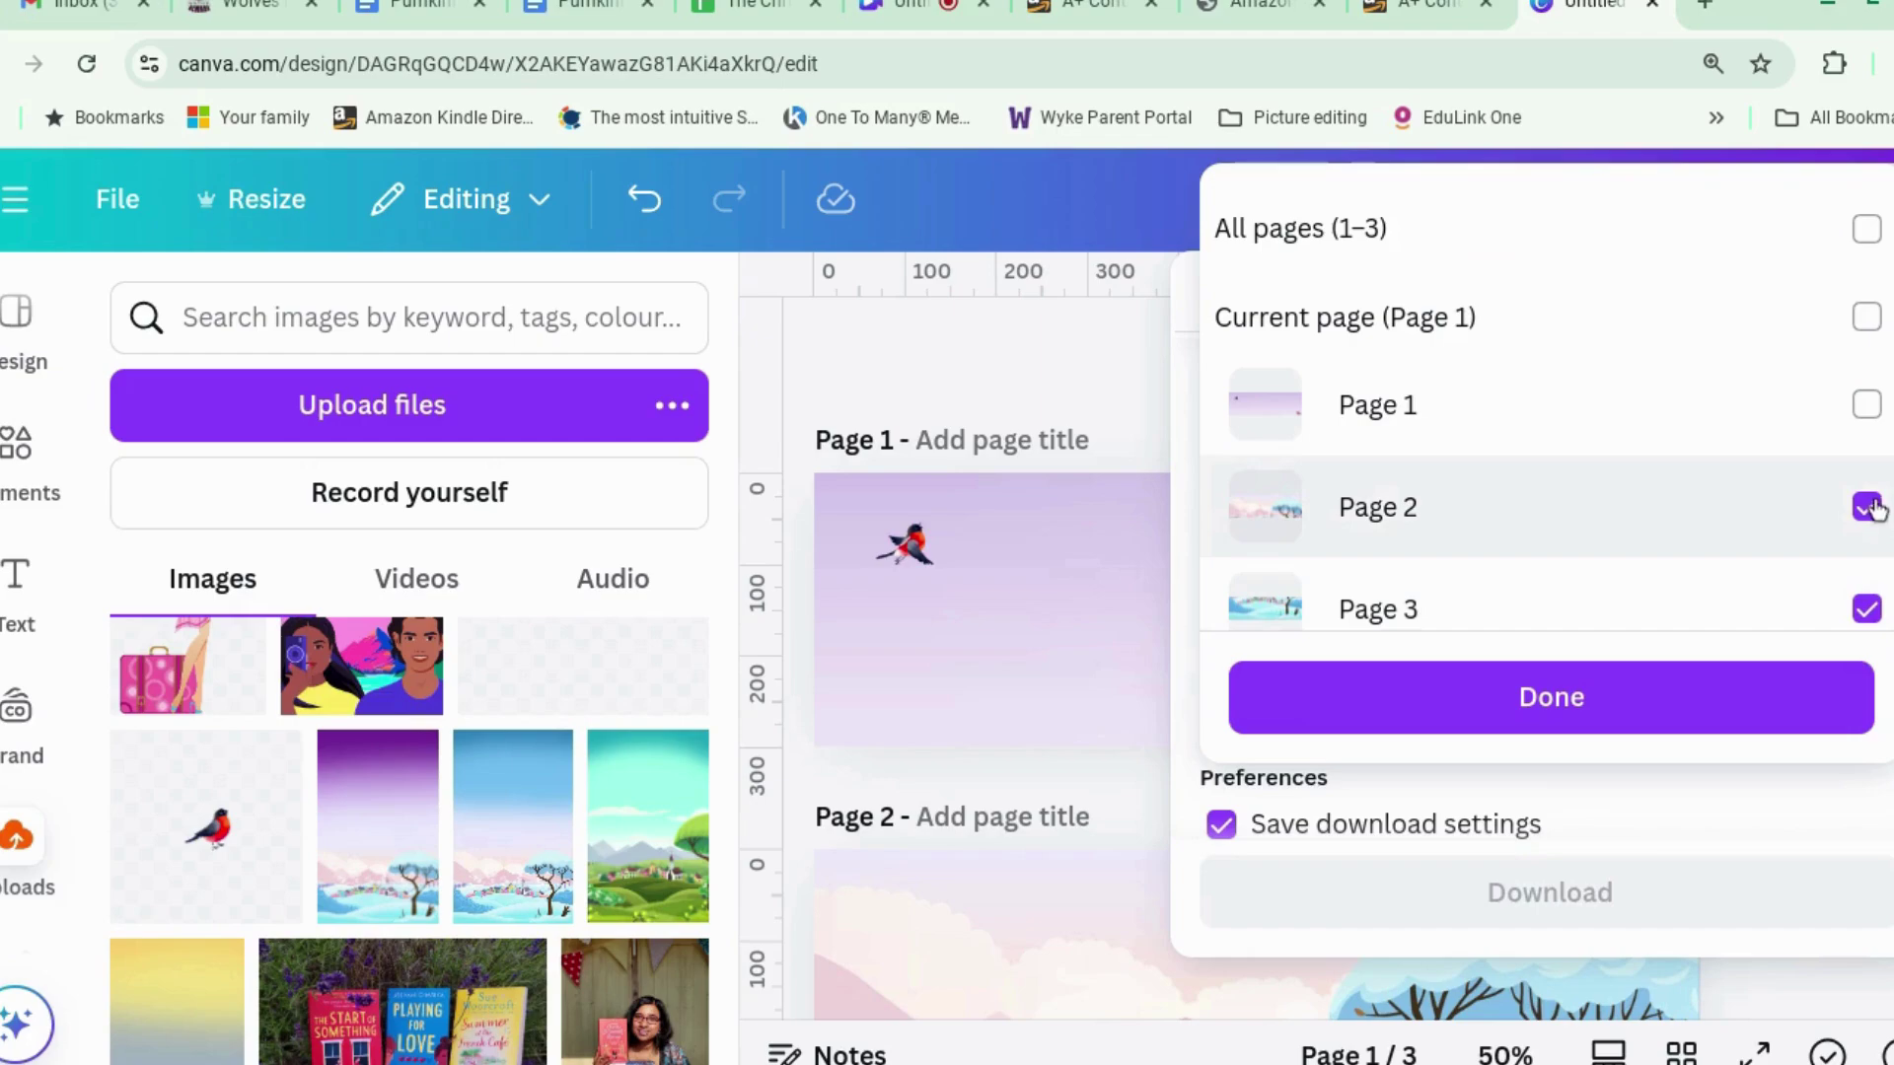
pyautogui.click(1866, 506)
pyautogui.click(1721, 706)
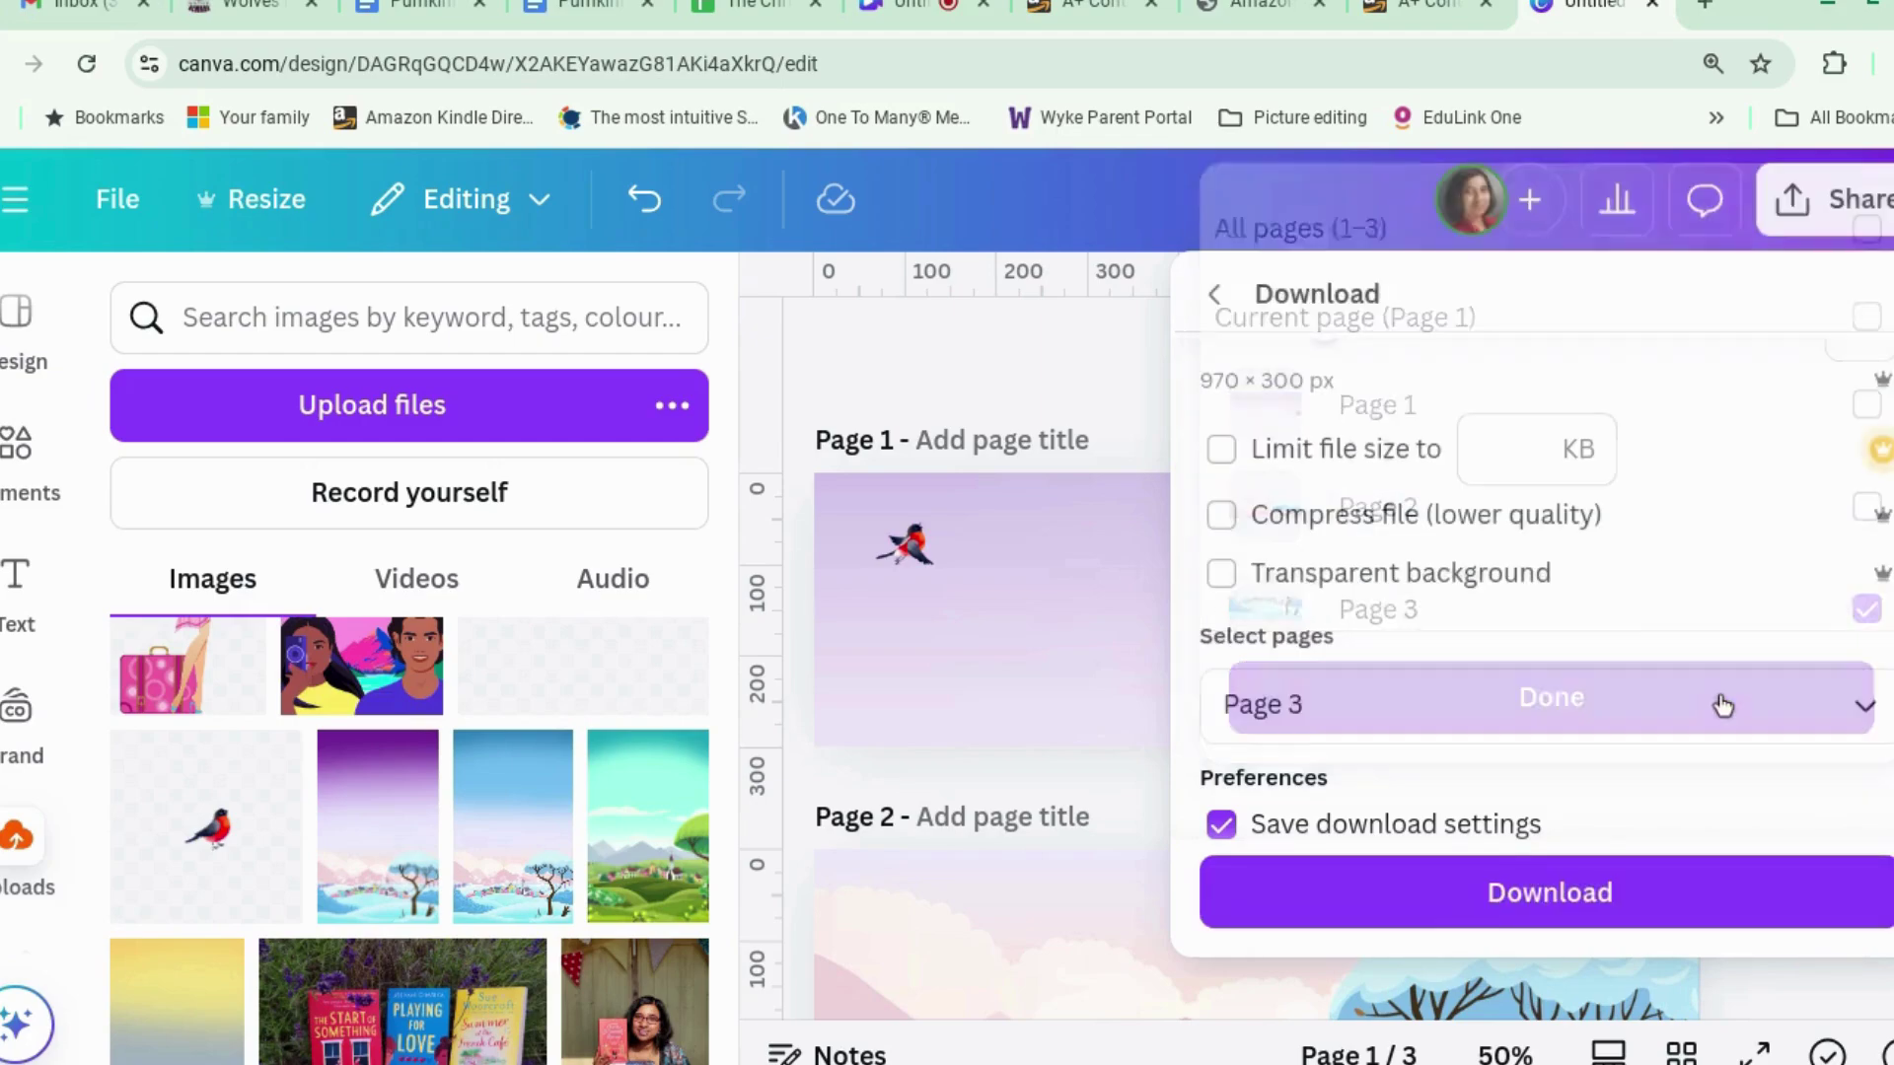
pyautogui.click(1641, 906)
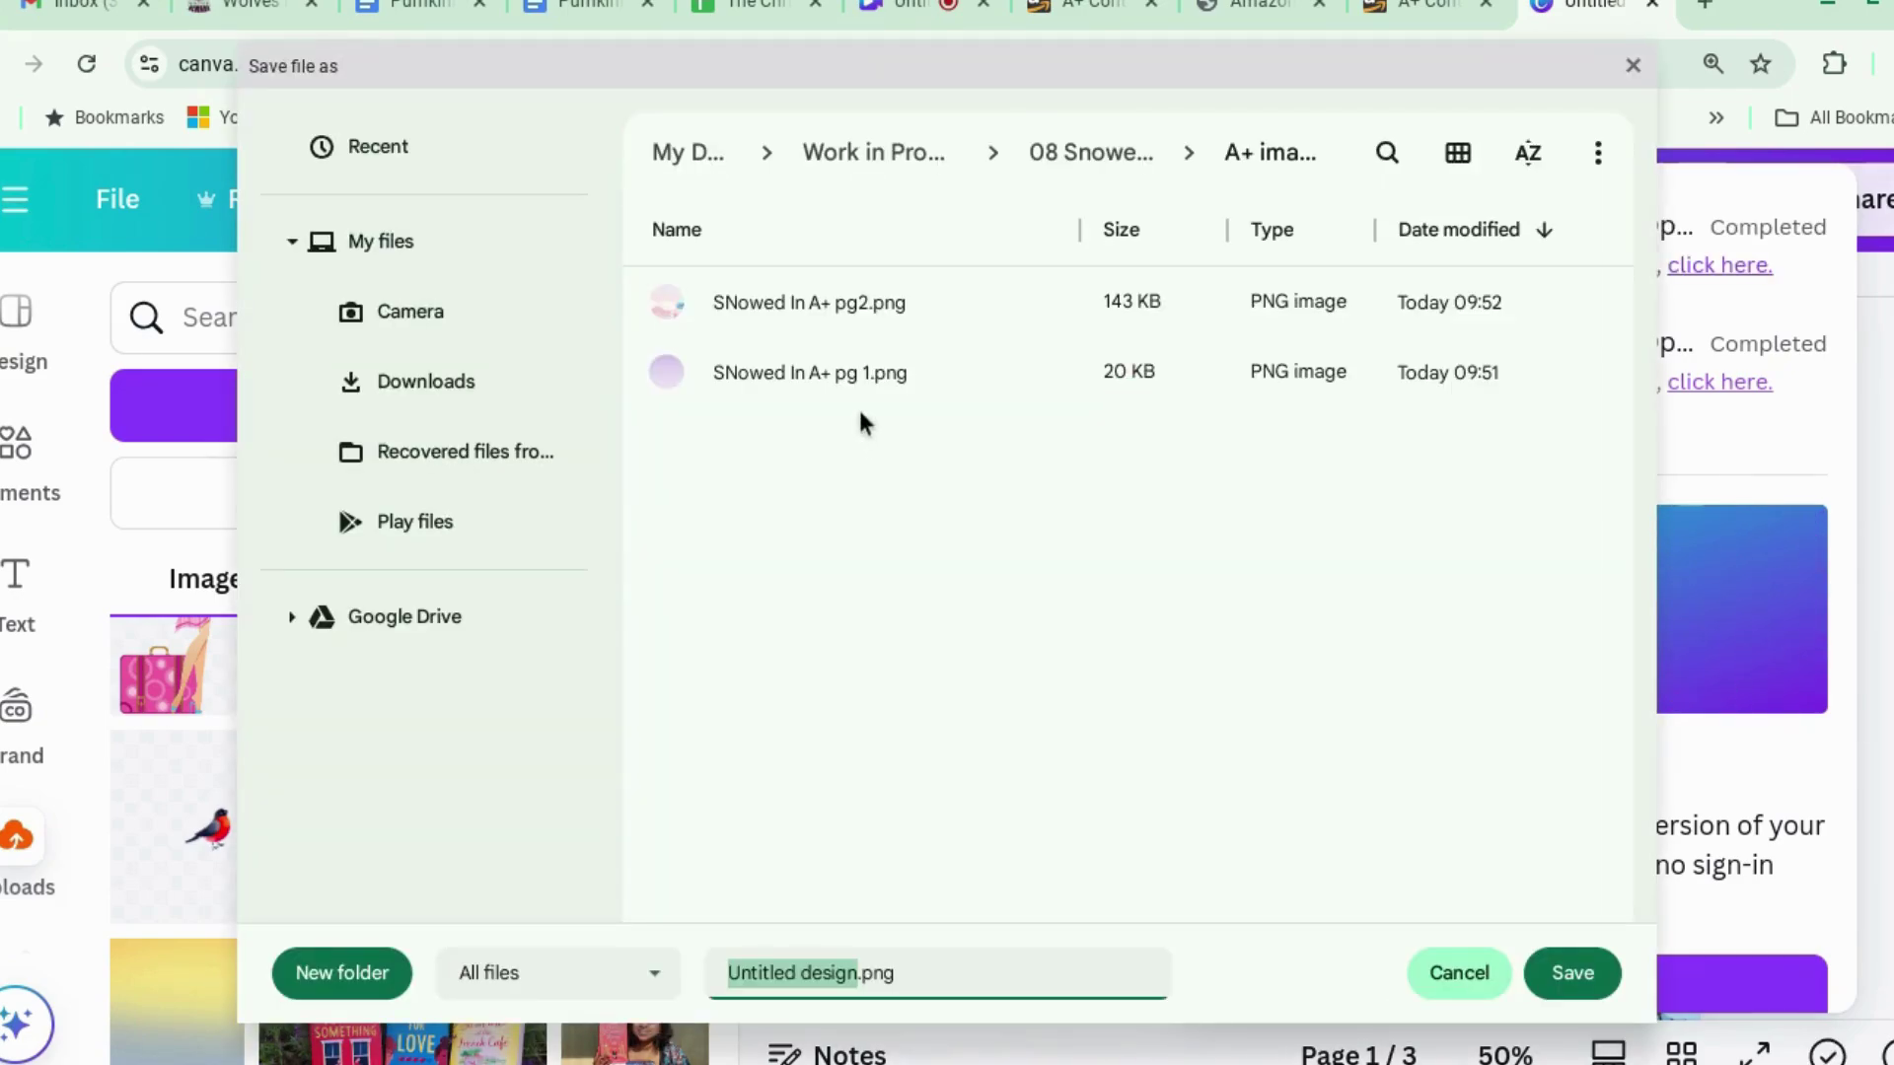
# Save the Page 3 file as 'SNowed In A+ pg3.png'.
pyautogui.click(868, 314)
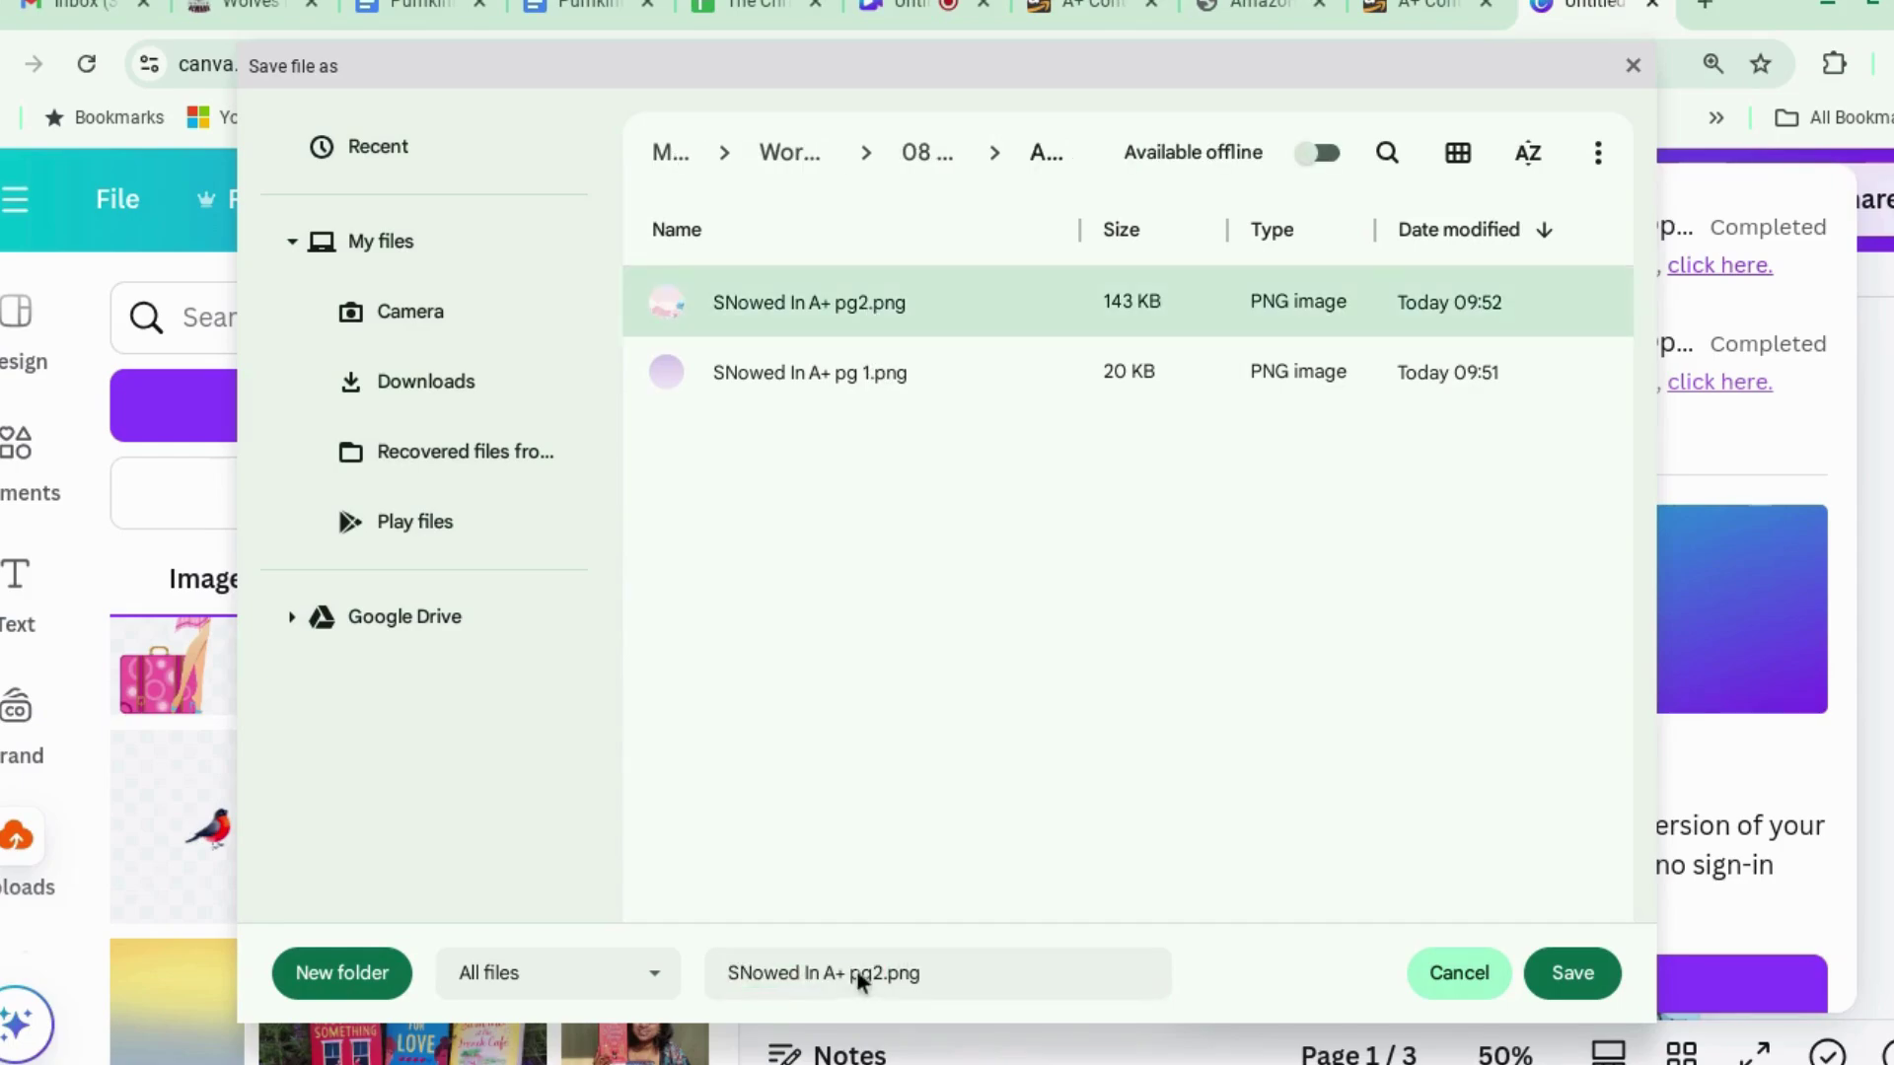
pyautogui.click(883, 971)
pyautogui.click(883, 971)
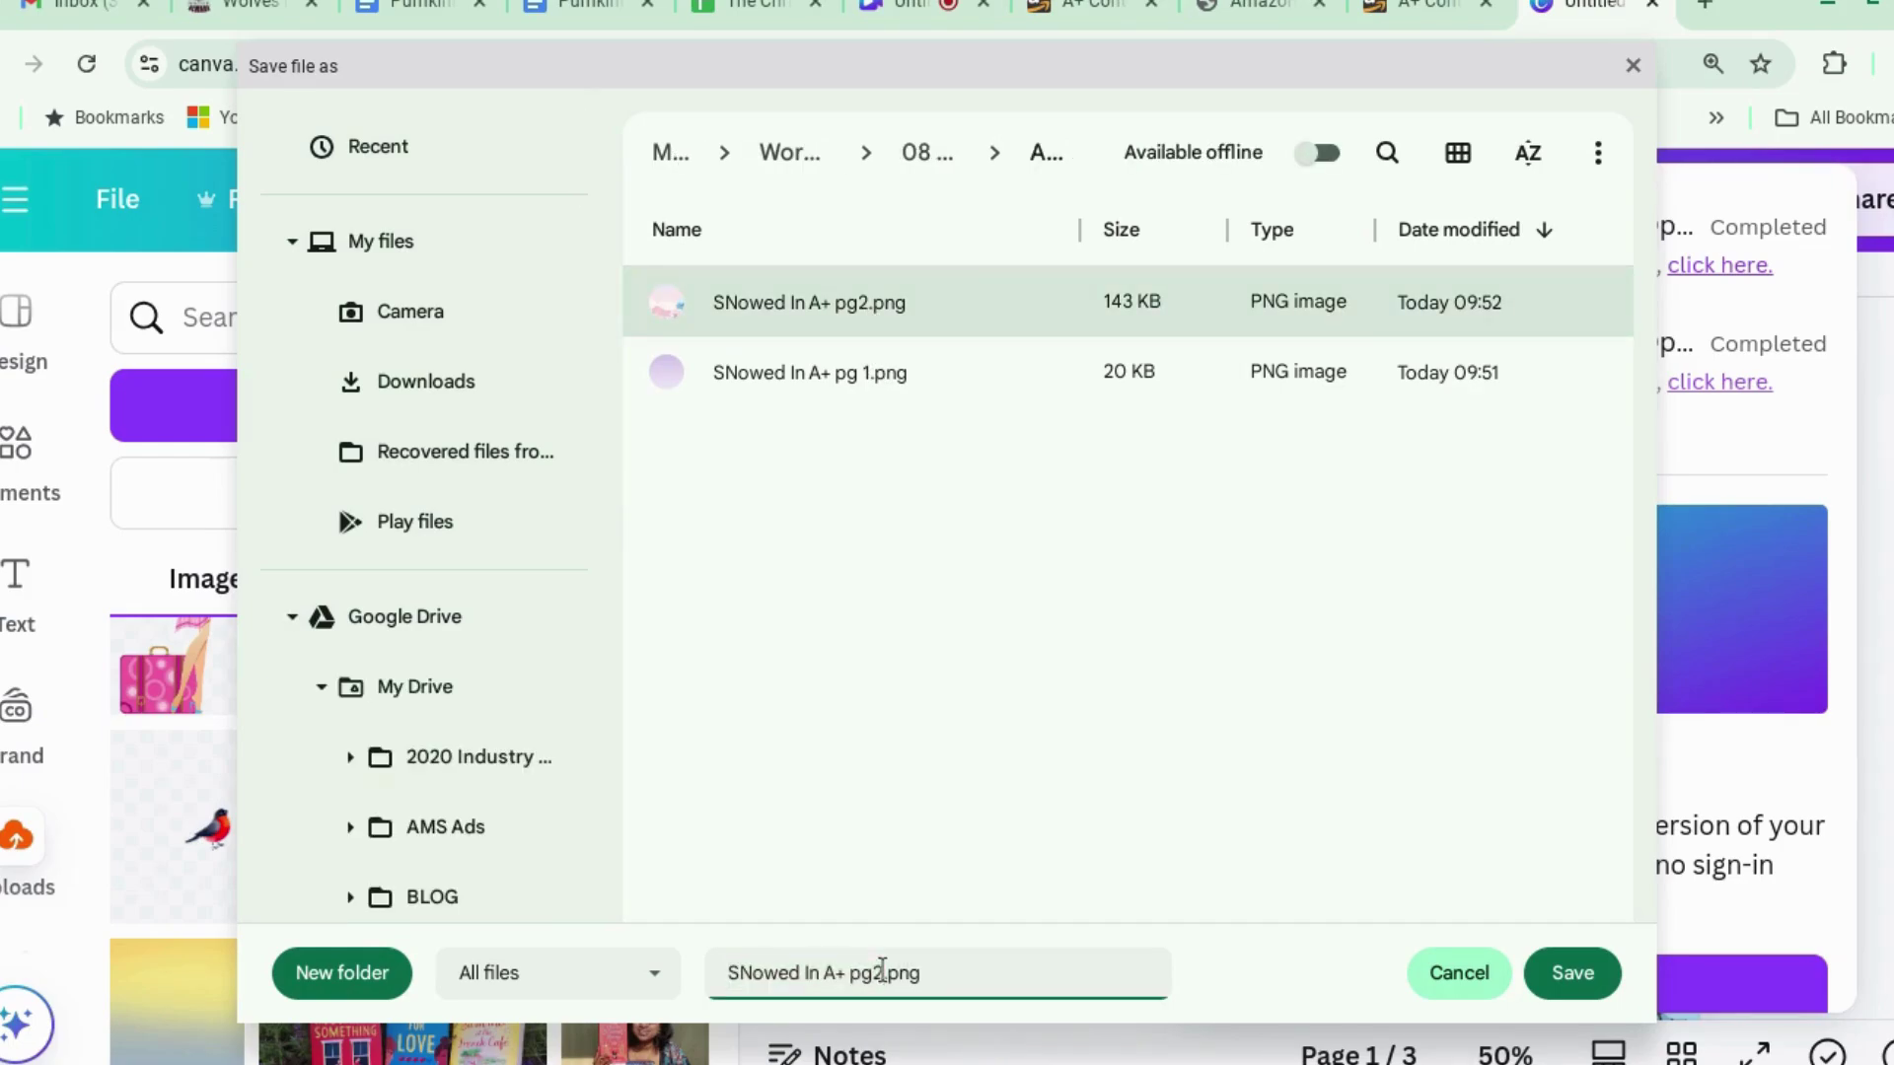
pyautogui.press('BackSpace')
pyautogui.write('3')
pyautogui.click(1576, 974)
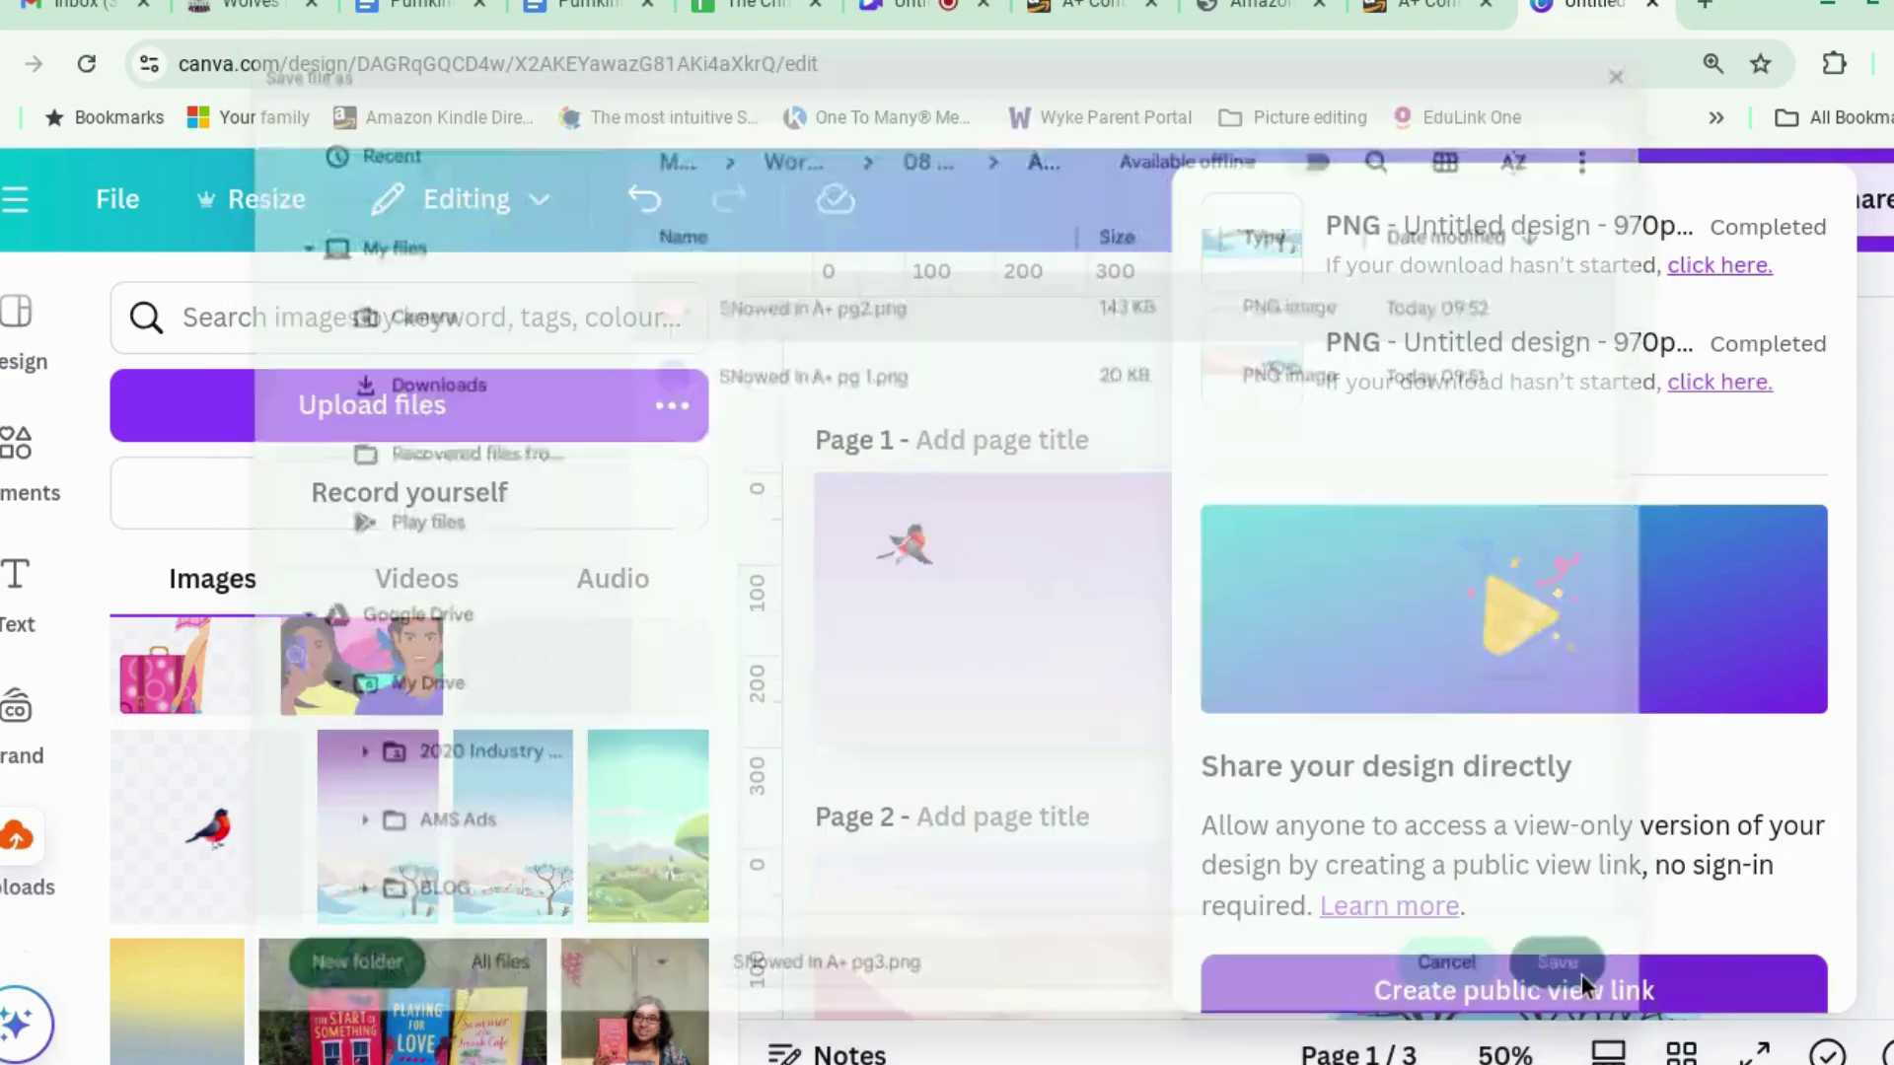
# Go to the A+ Content Manager tab and focus its ASIN search field.
pyautogui.click(1432, 15)
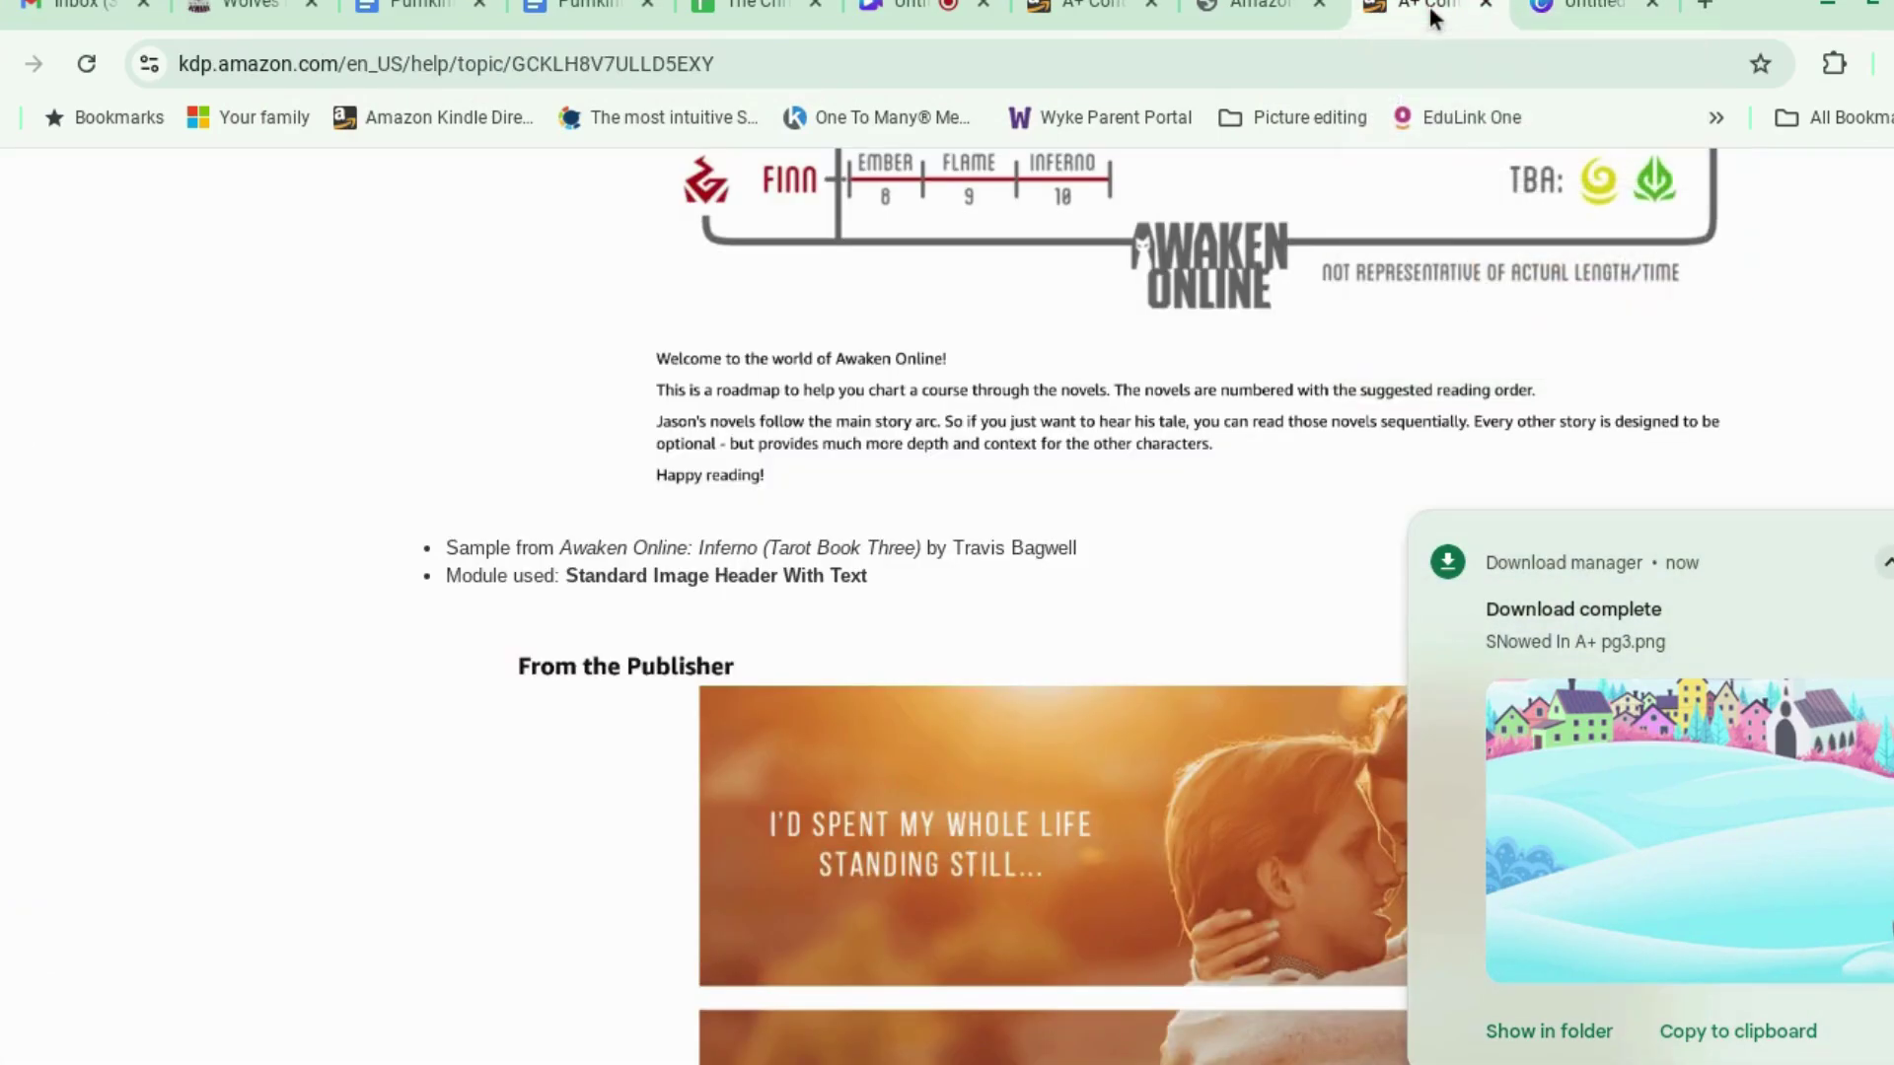
pyautogui.click(1249, 6)
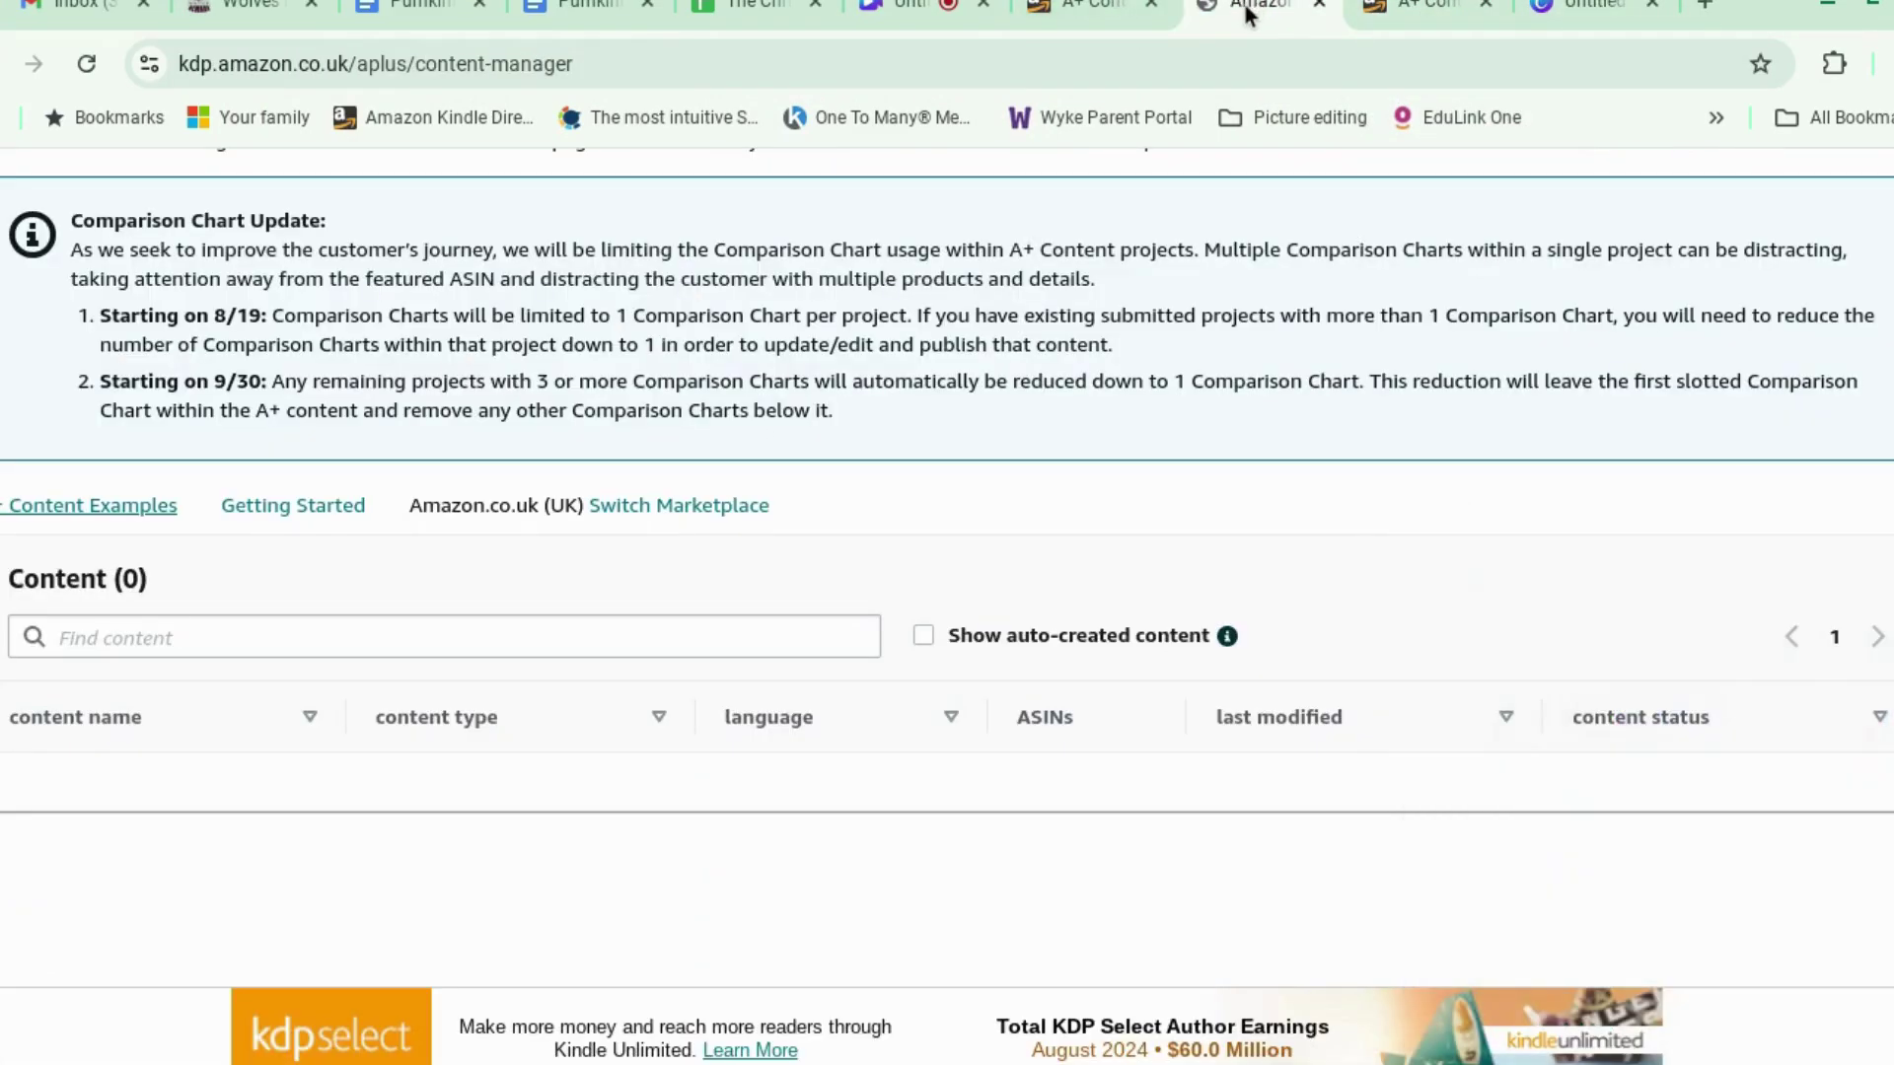
pyautogui.scroll(2, 1839, 233)
pyautogui.scroll(1, 1440, 312)
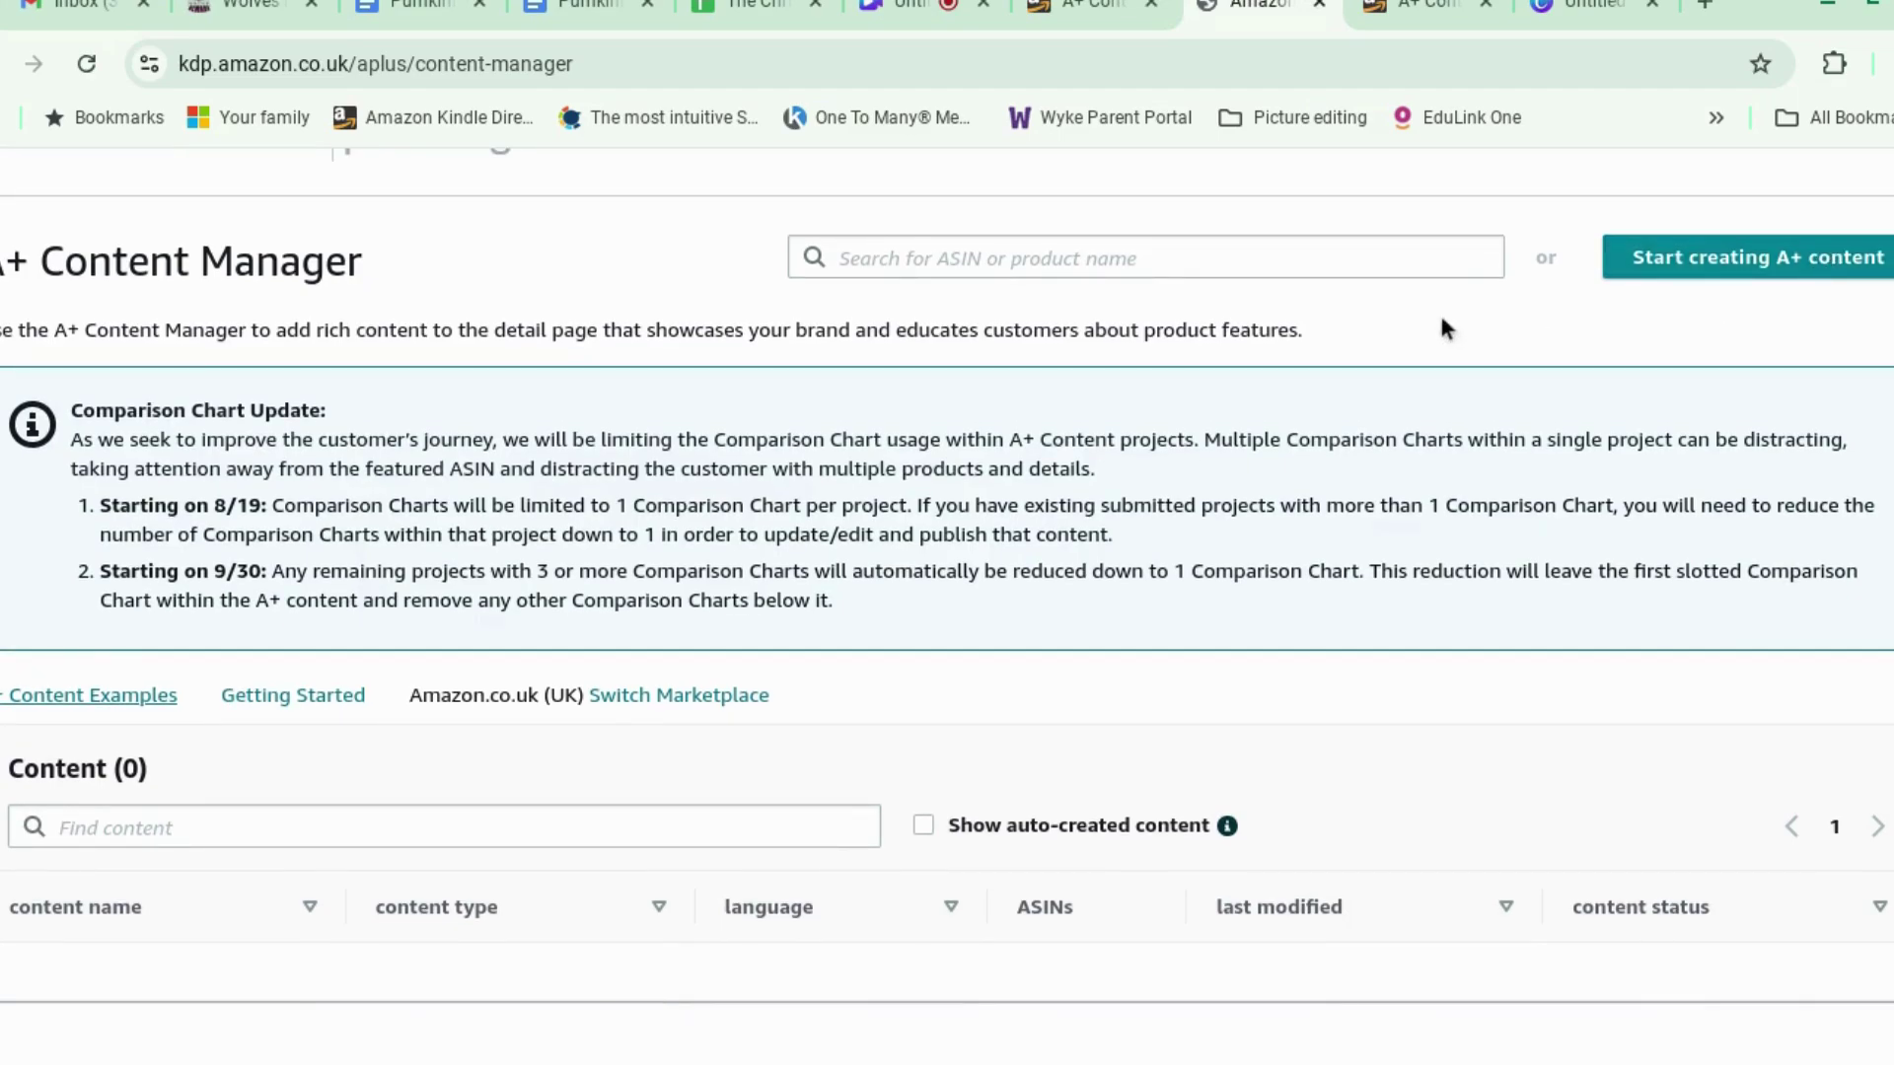
pyautogui.scroll(2, 1441, 319)
pyautogui.click(1136, 436)
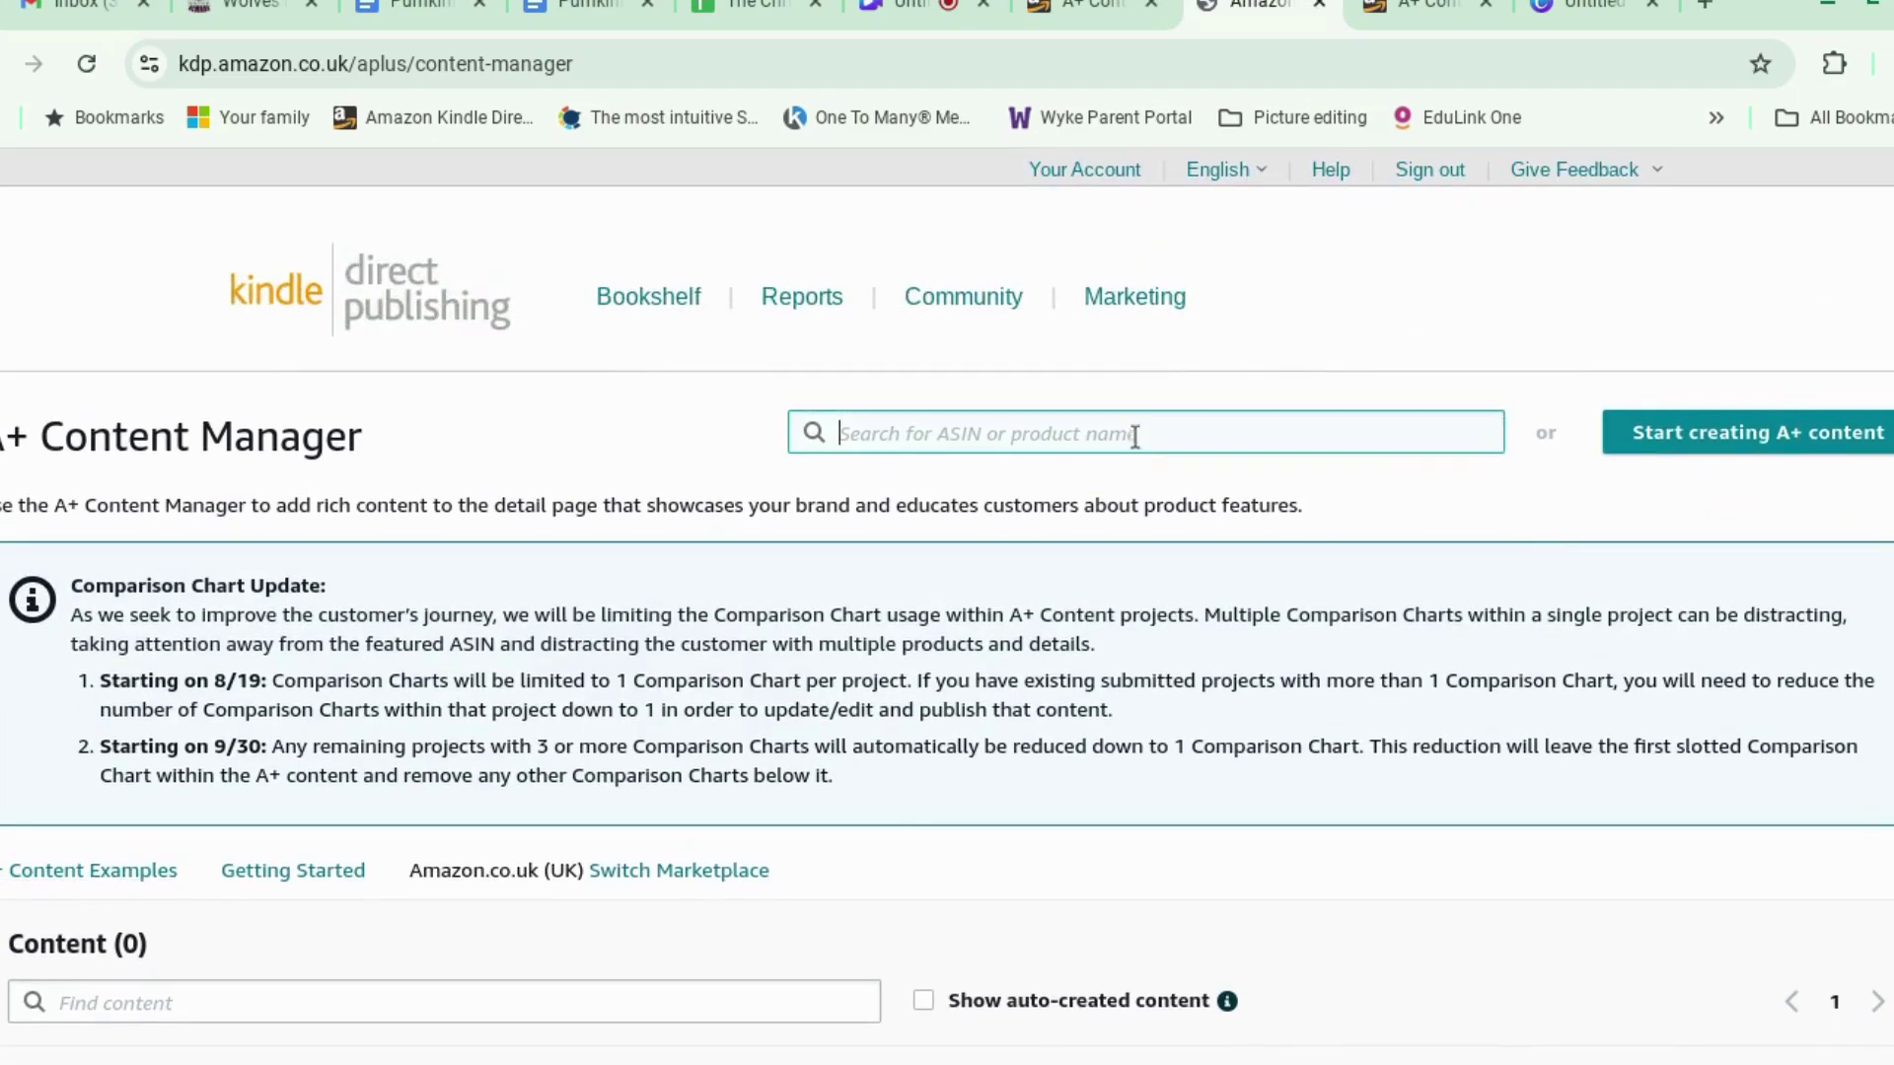
# Copy the Snowed In eBook's ASIN from the KDP Bookshelf and return to the A+ tab.
pyautogui.click(1095, 9)
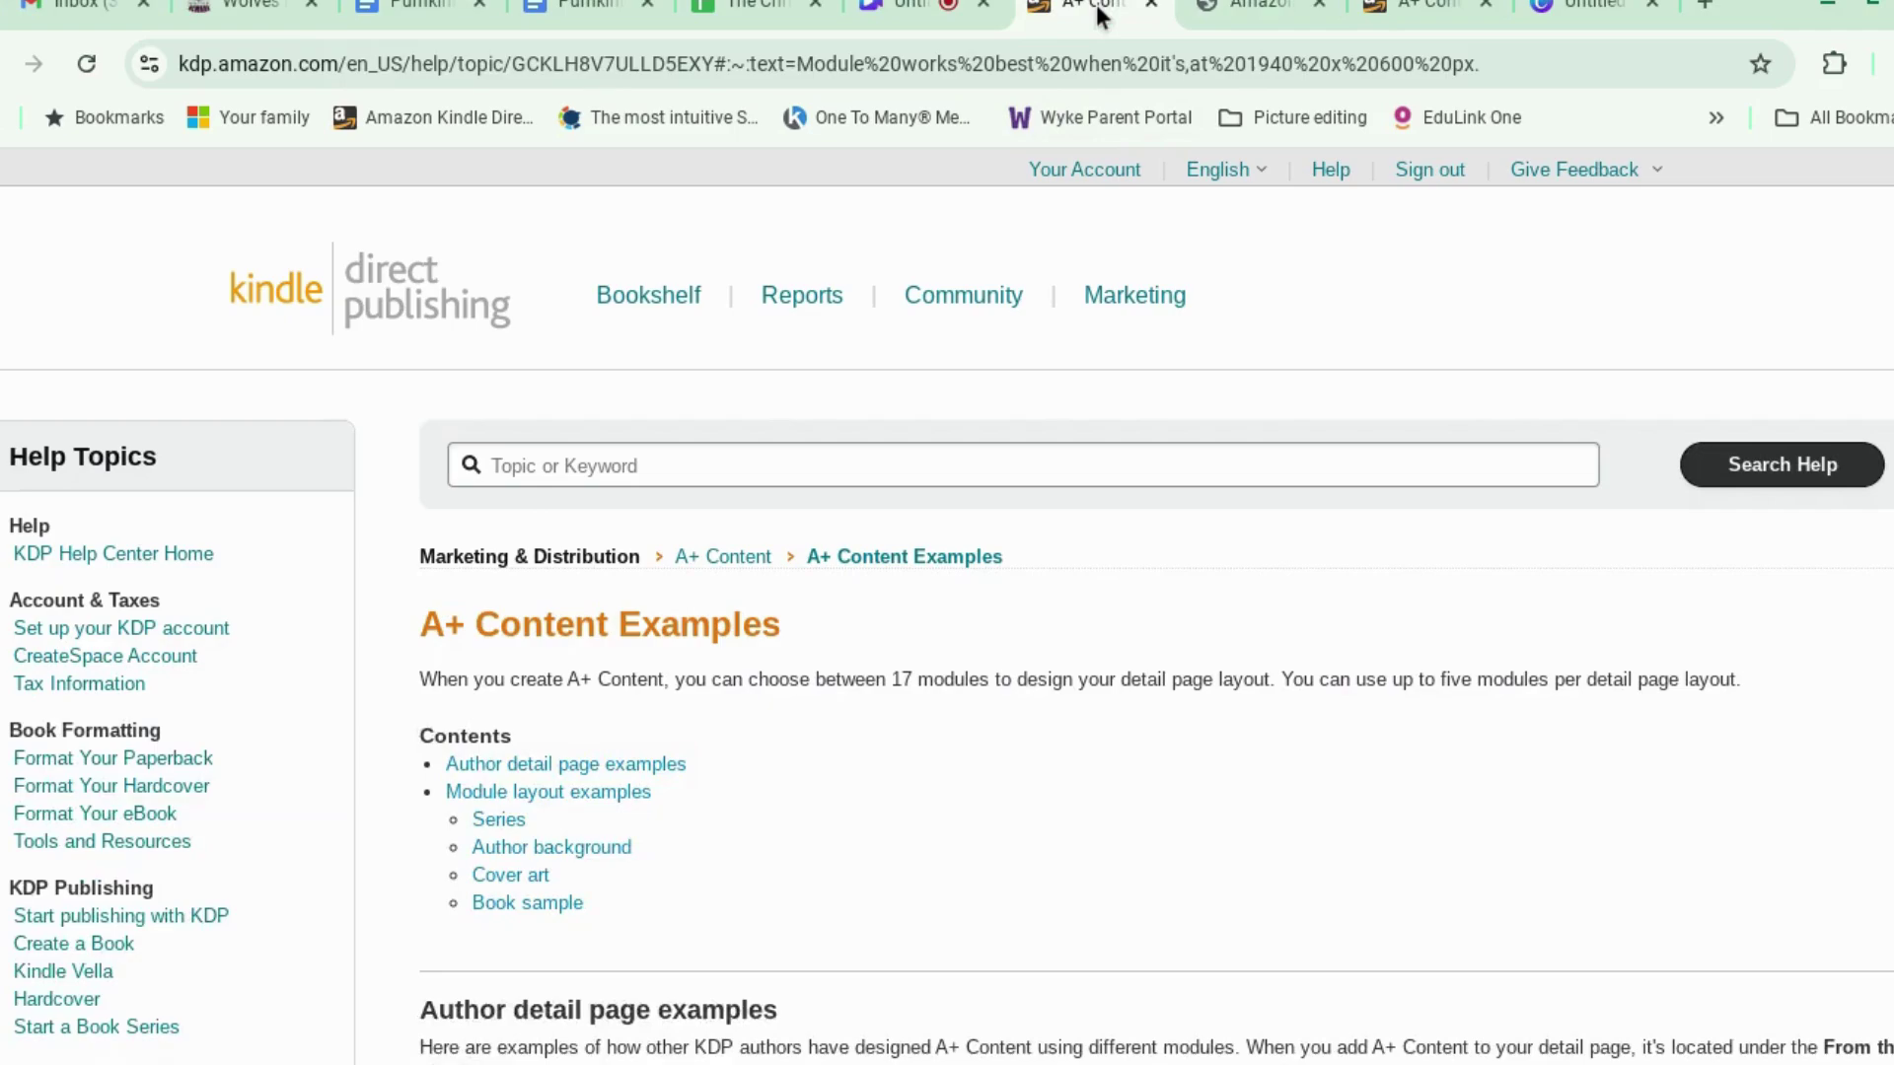
pyautogui.click(689, 301)
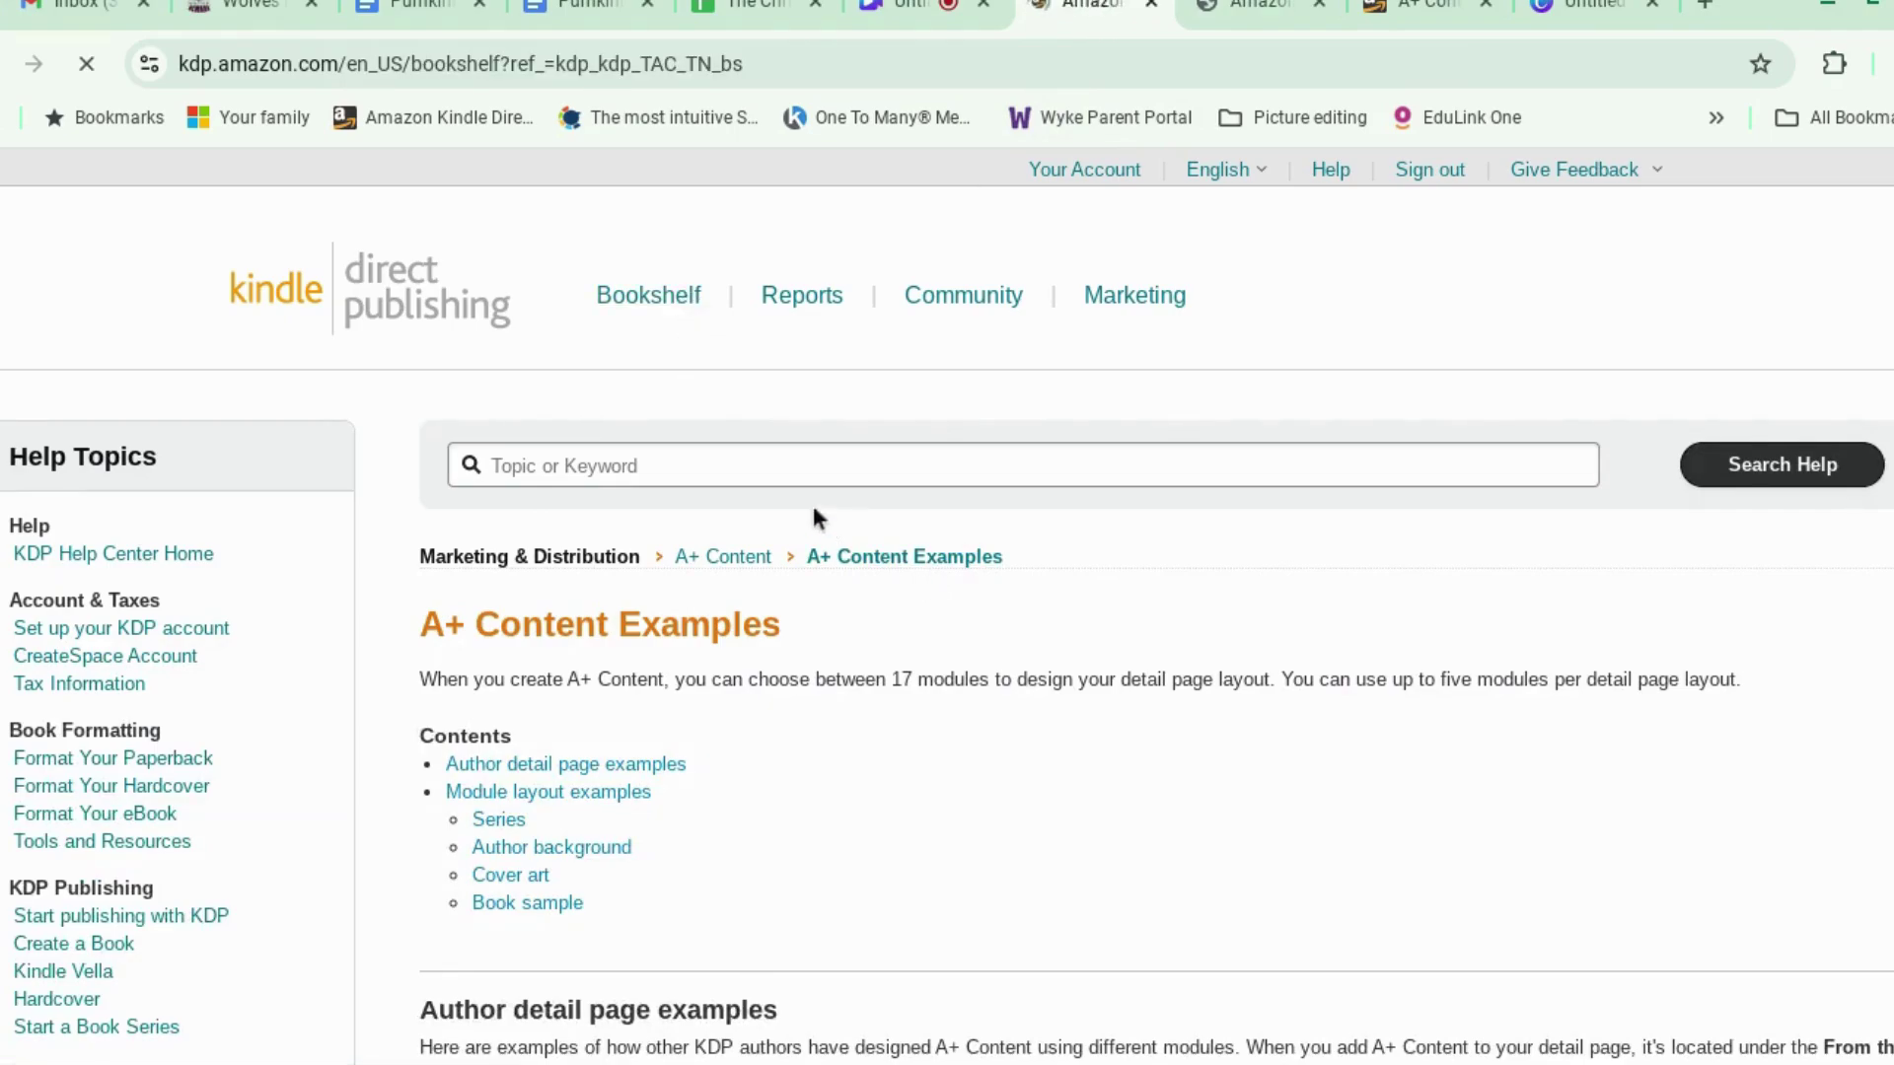
pyautogui.scroll(-15, 791, 449)
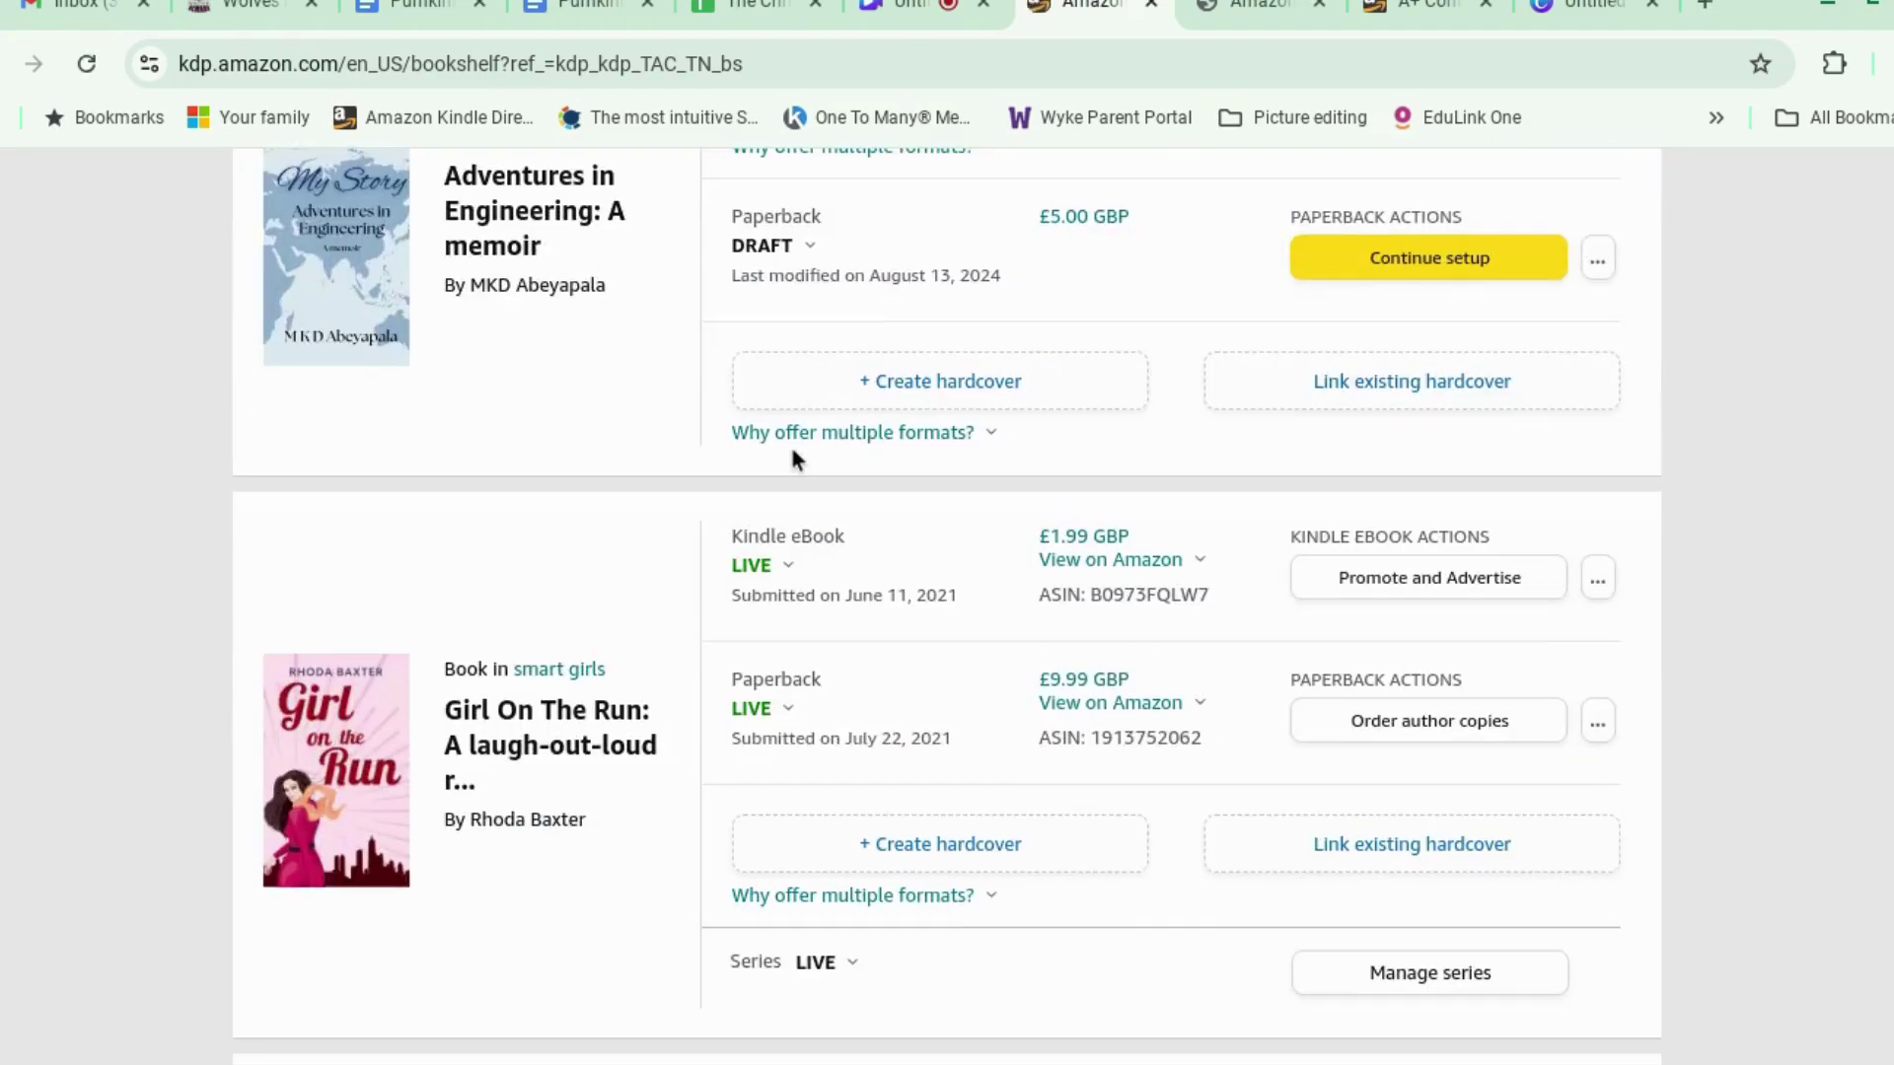
pyautogui.scroll(1, 791, 454)
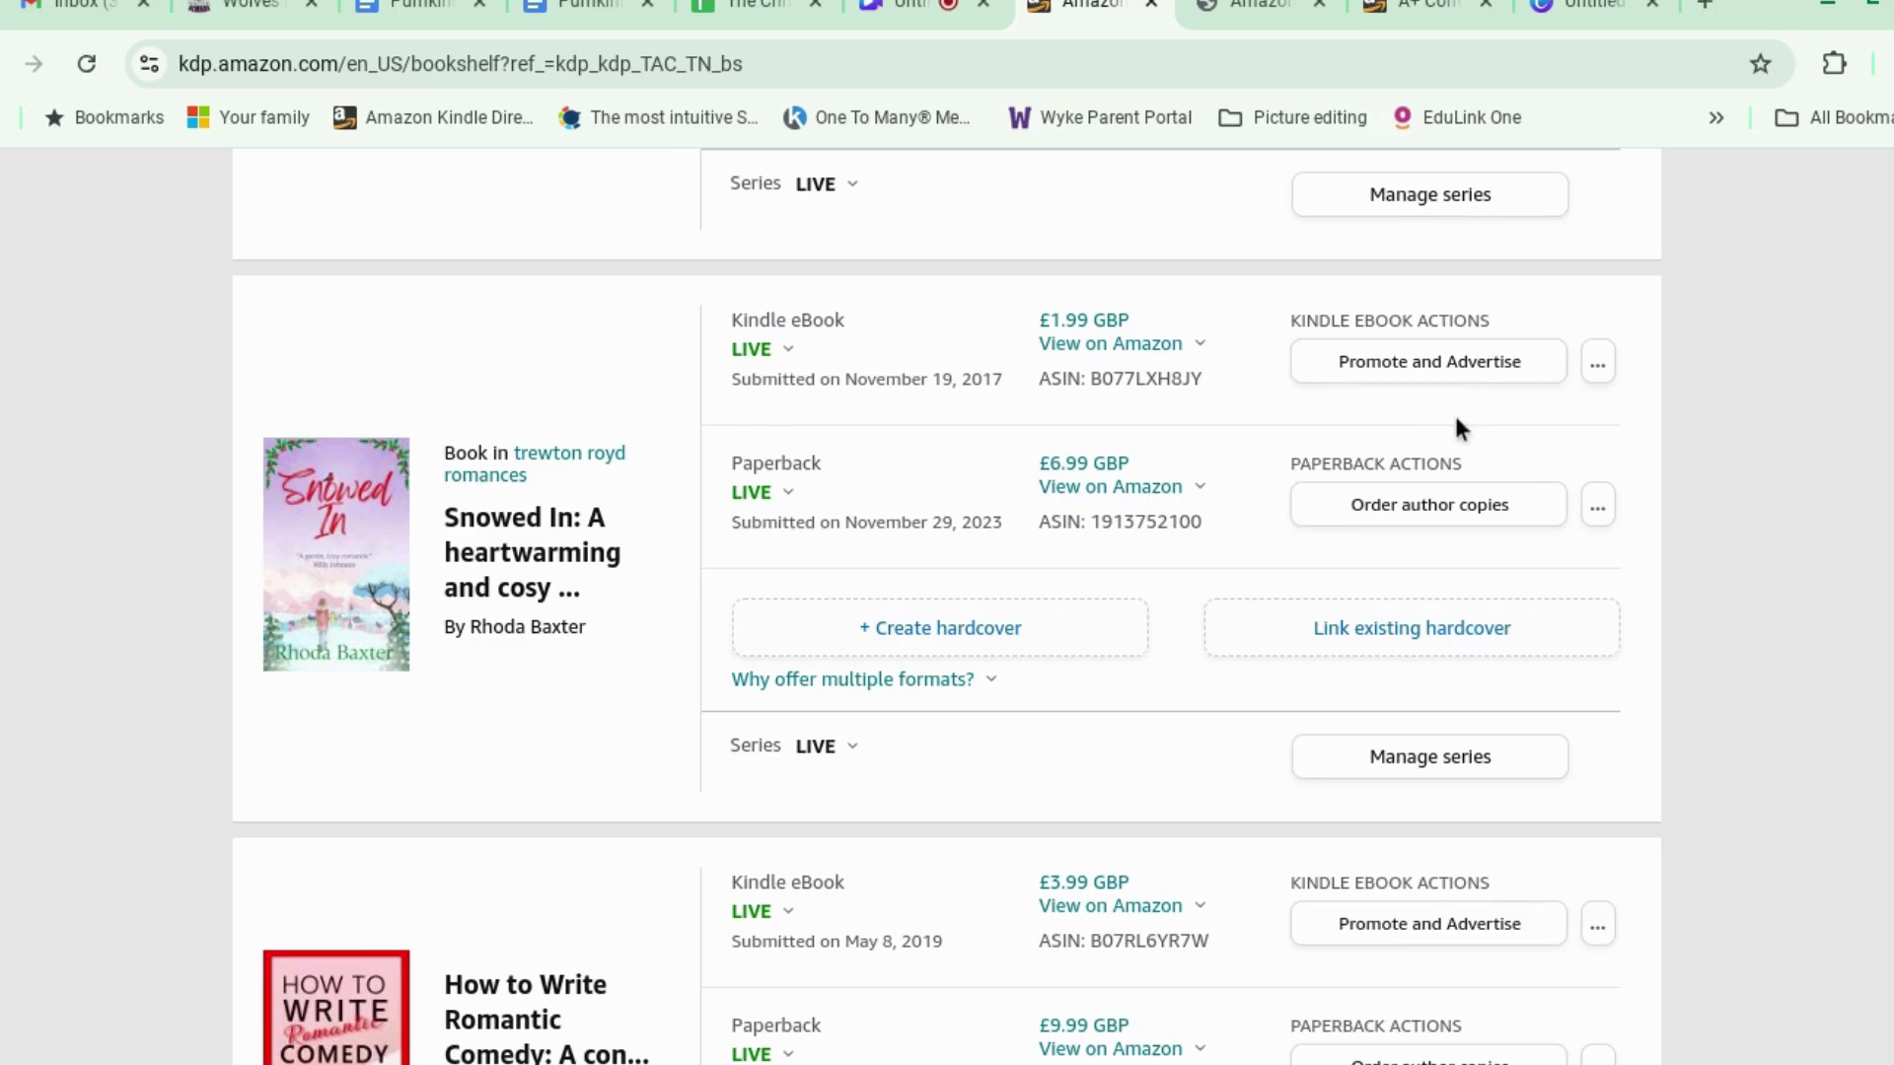
pyautogui.moveTo(1204, 381); pyautogui.dragTo(1093, 384)
pyautogui.rightClick(1123, 384)
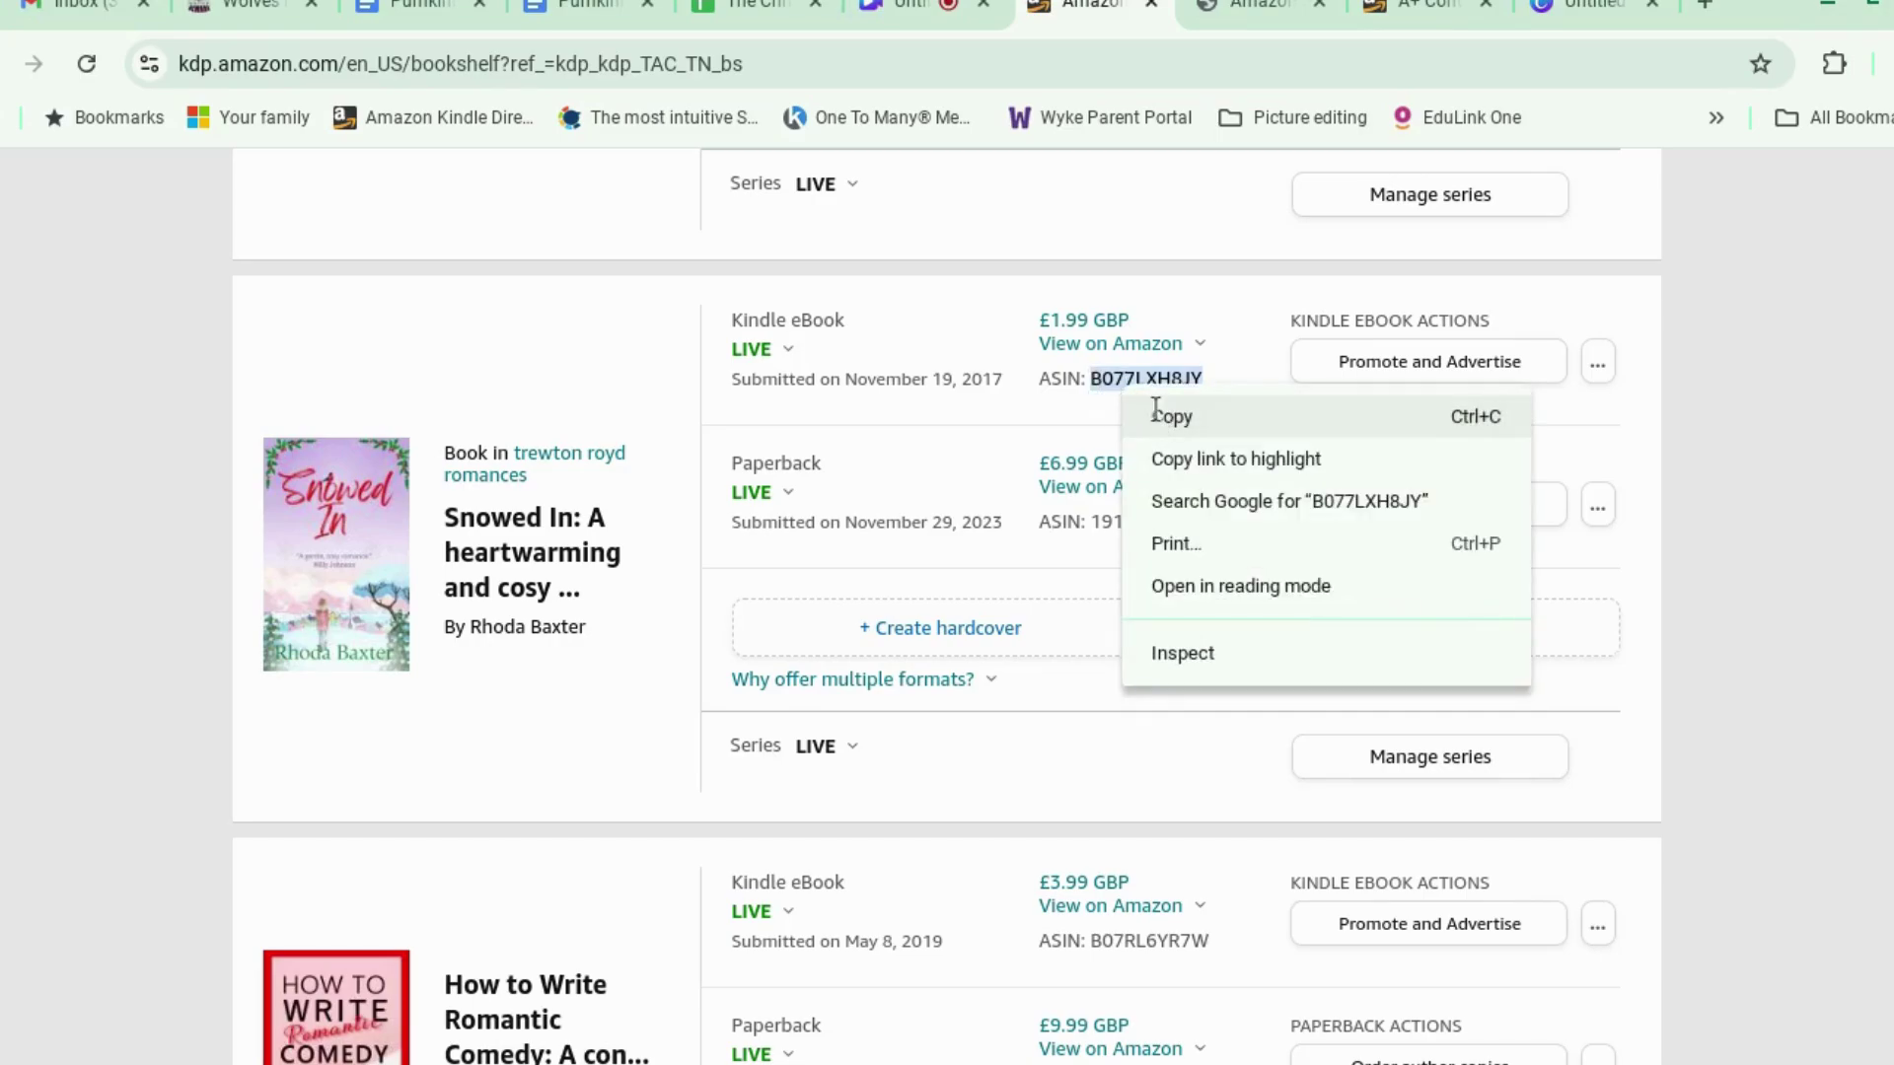
pyautogui.click(1162, 413)
pyautogui.click(1437, 17)
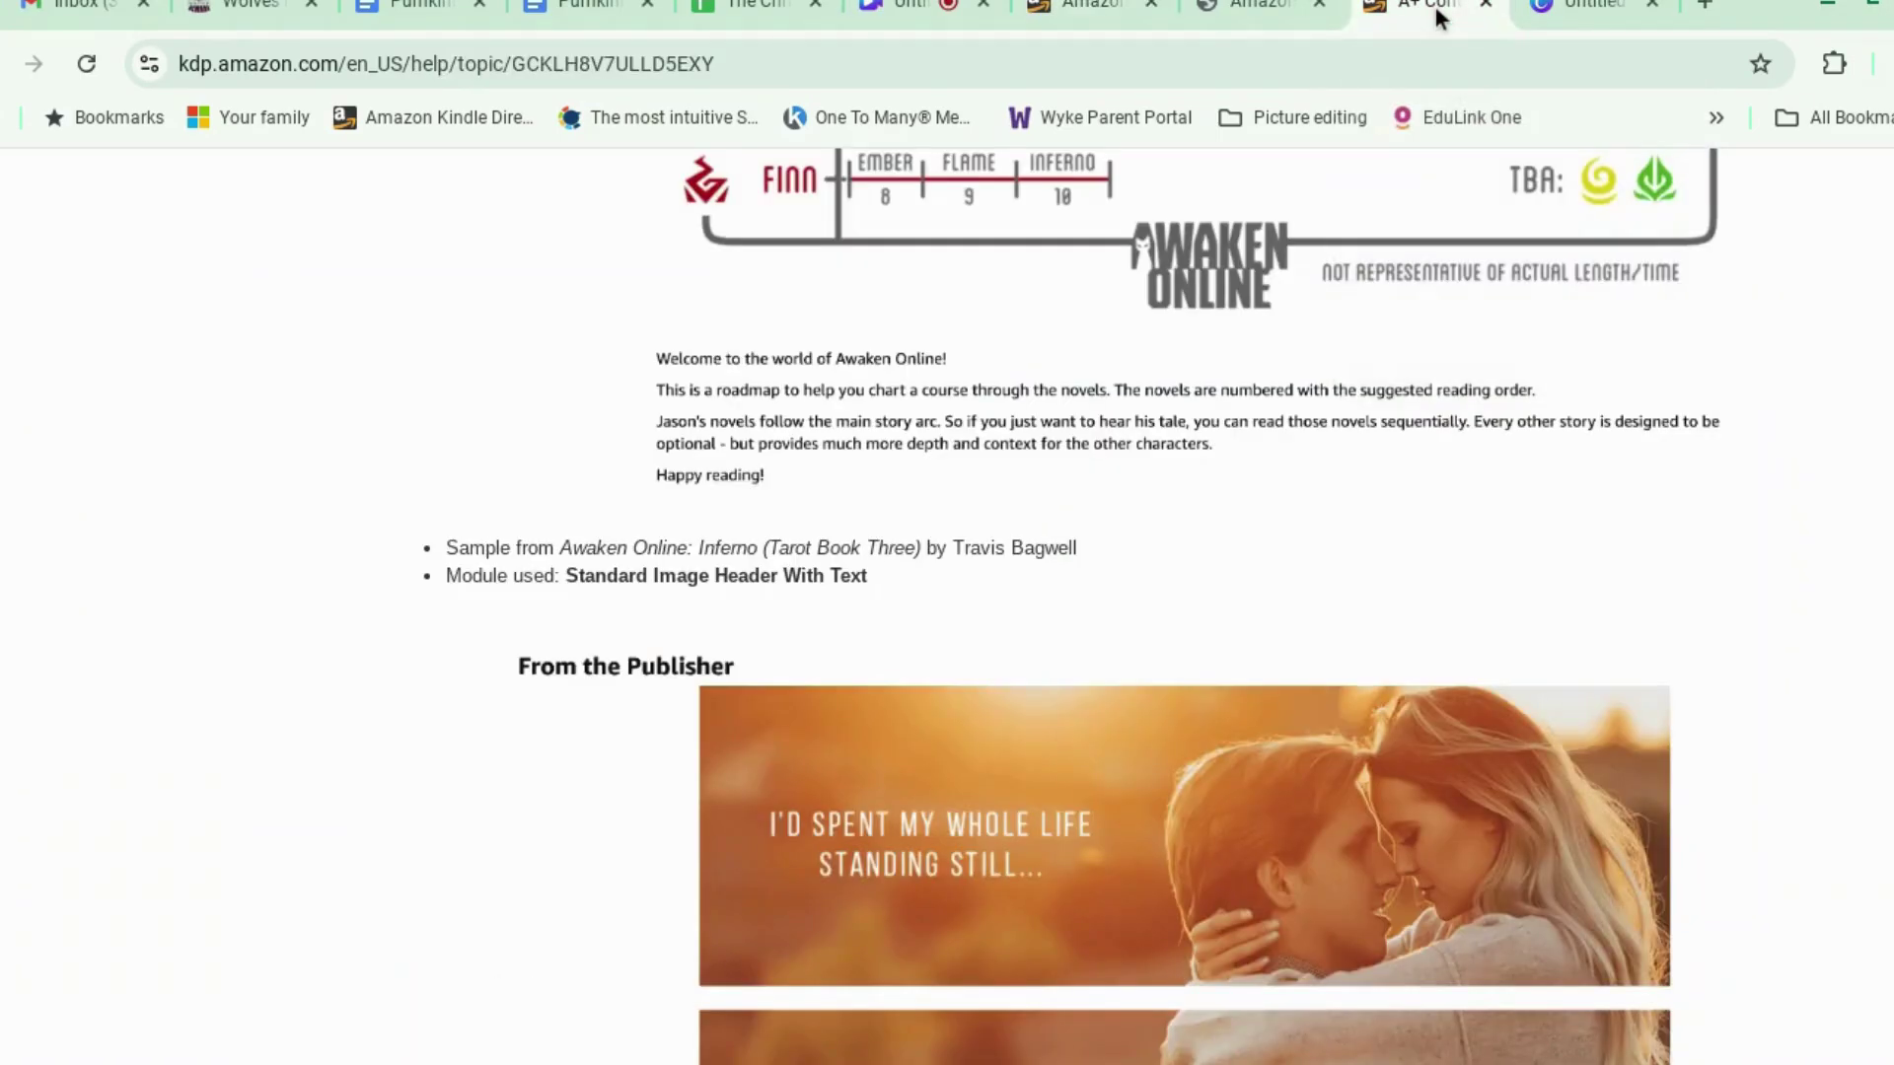
# Paste the copied ASIN into the A+ Content Manager search and search for it.
pyautogui.click(1232, 10)
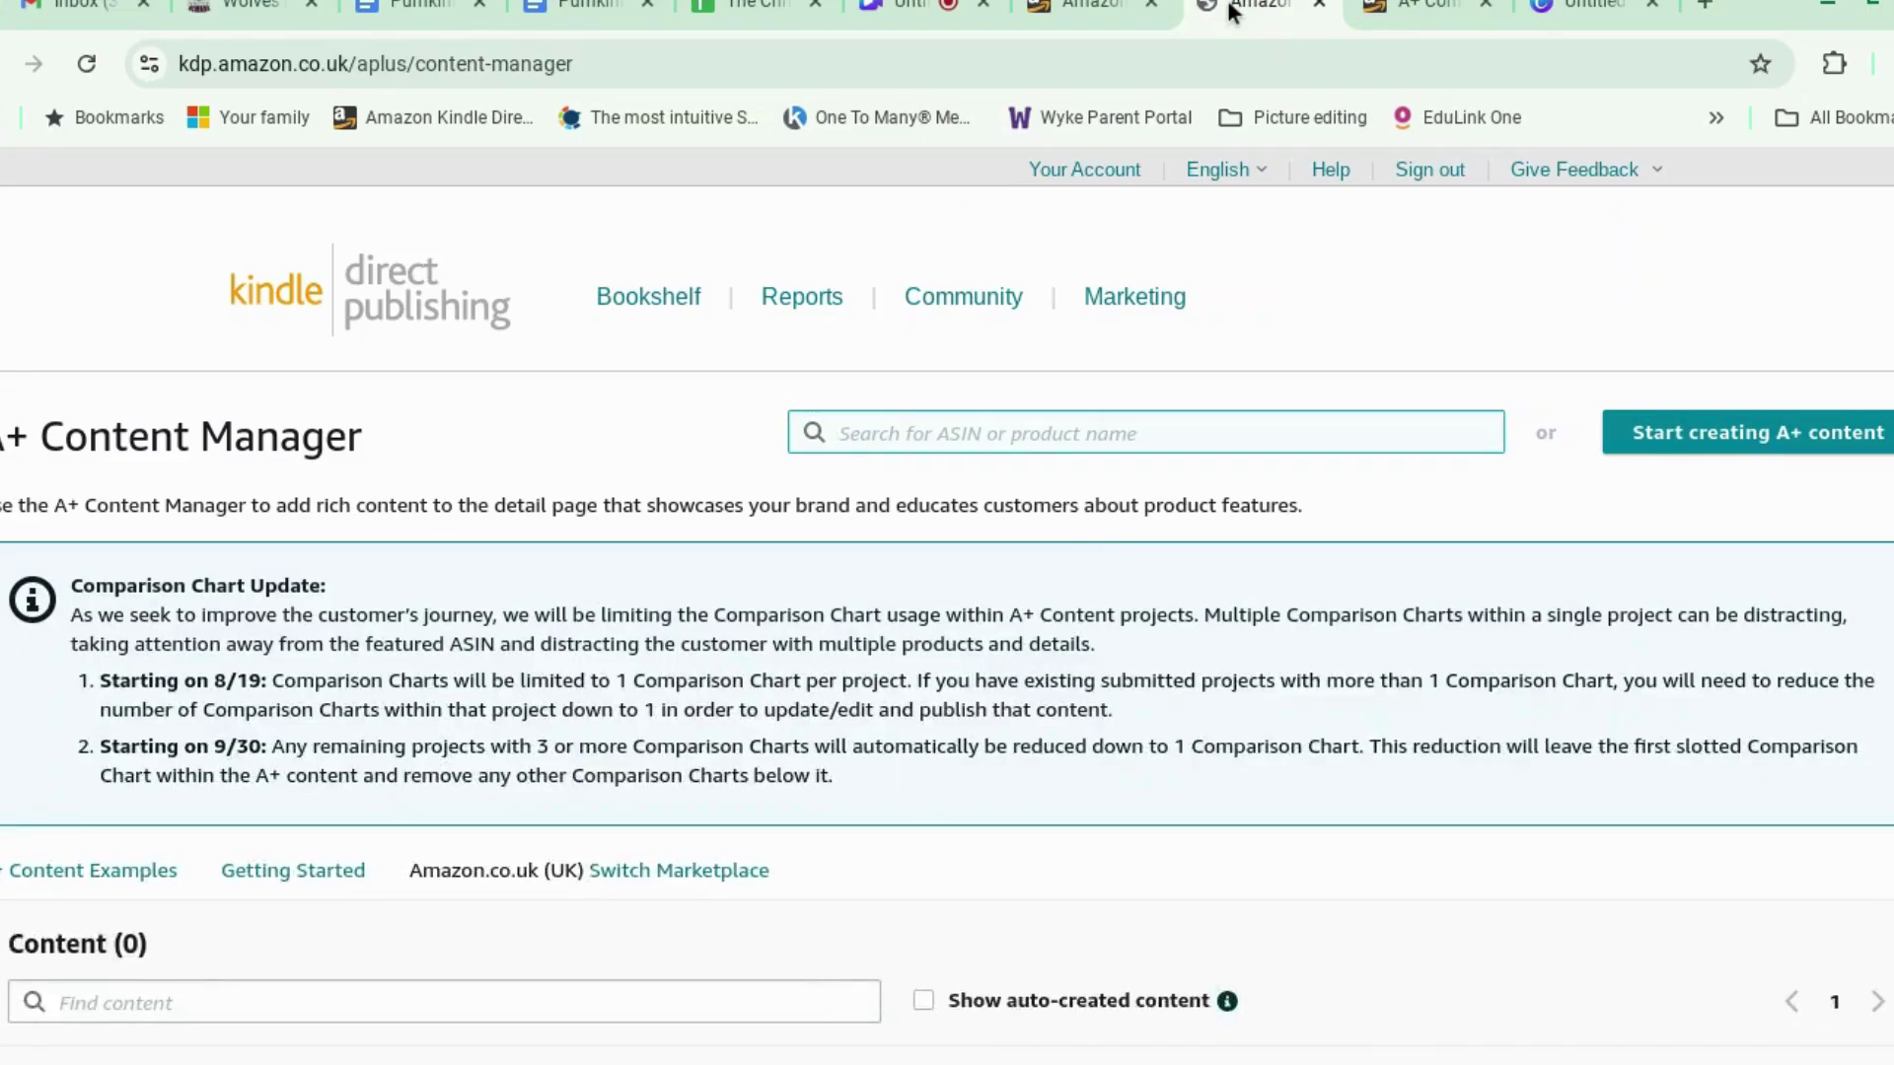
pyautogui.scroll(-1, 1063, 506)
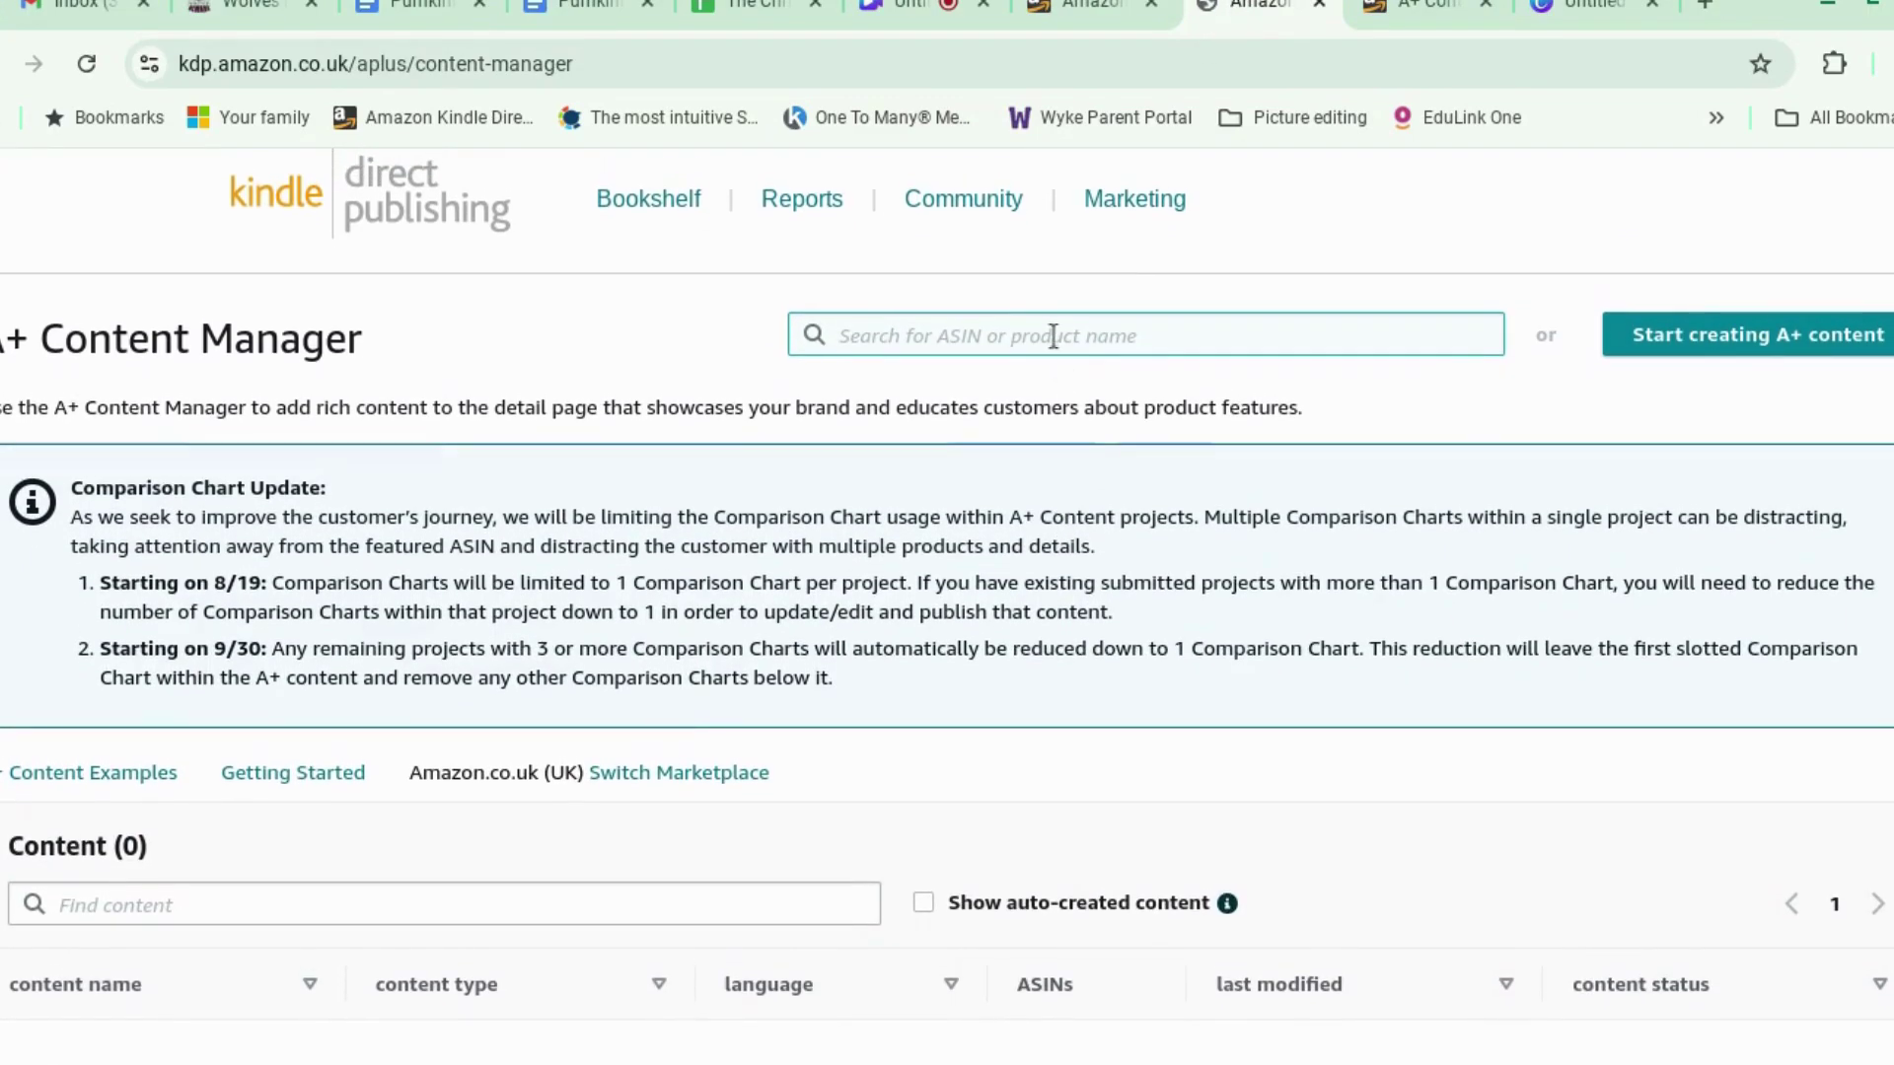
pyautogui.rightClick(1036, 345)
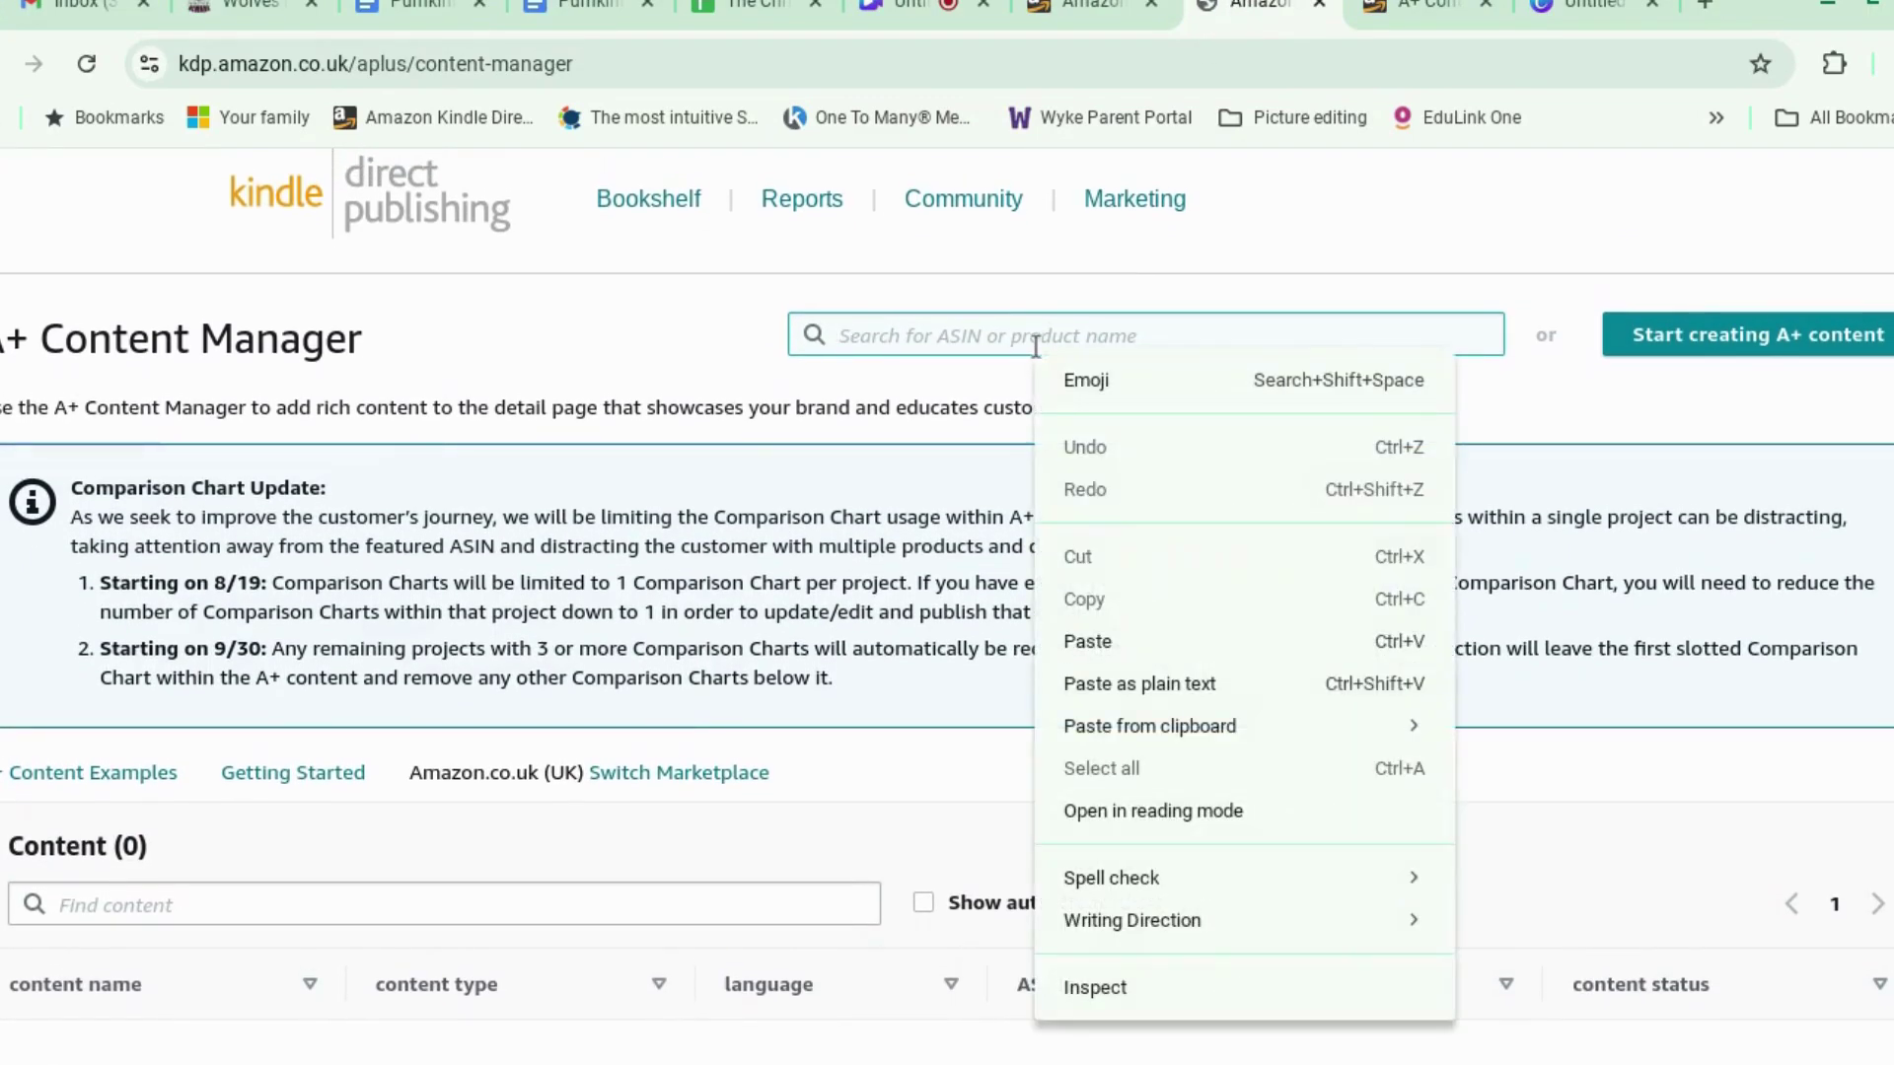
pyautogui.click(1113, 640)
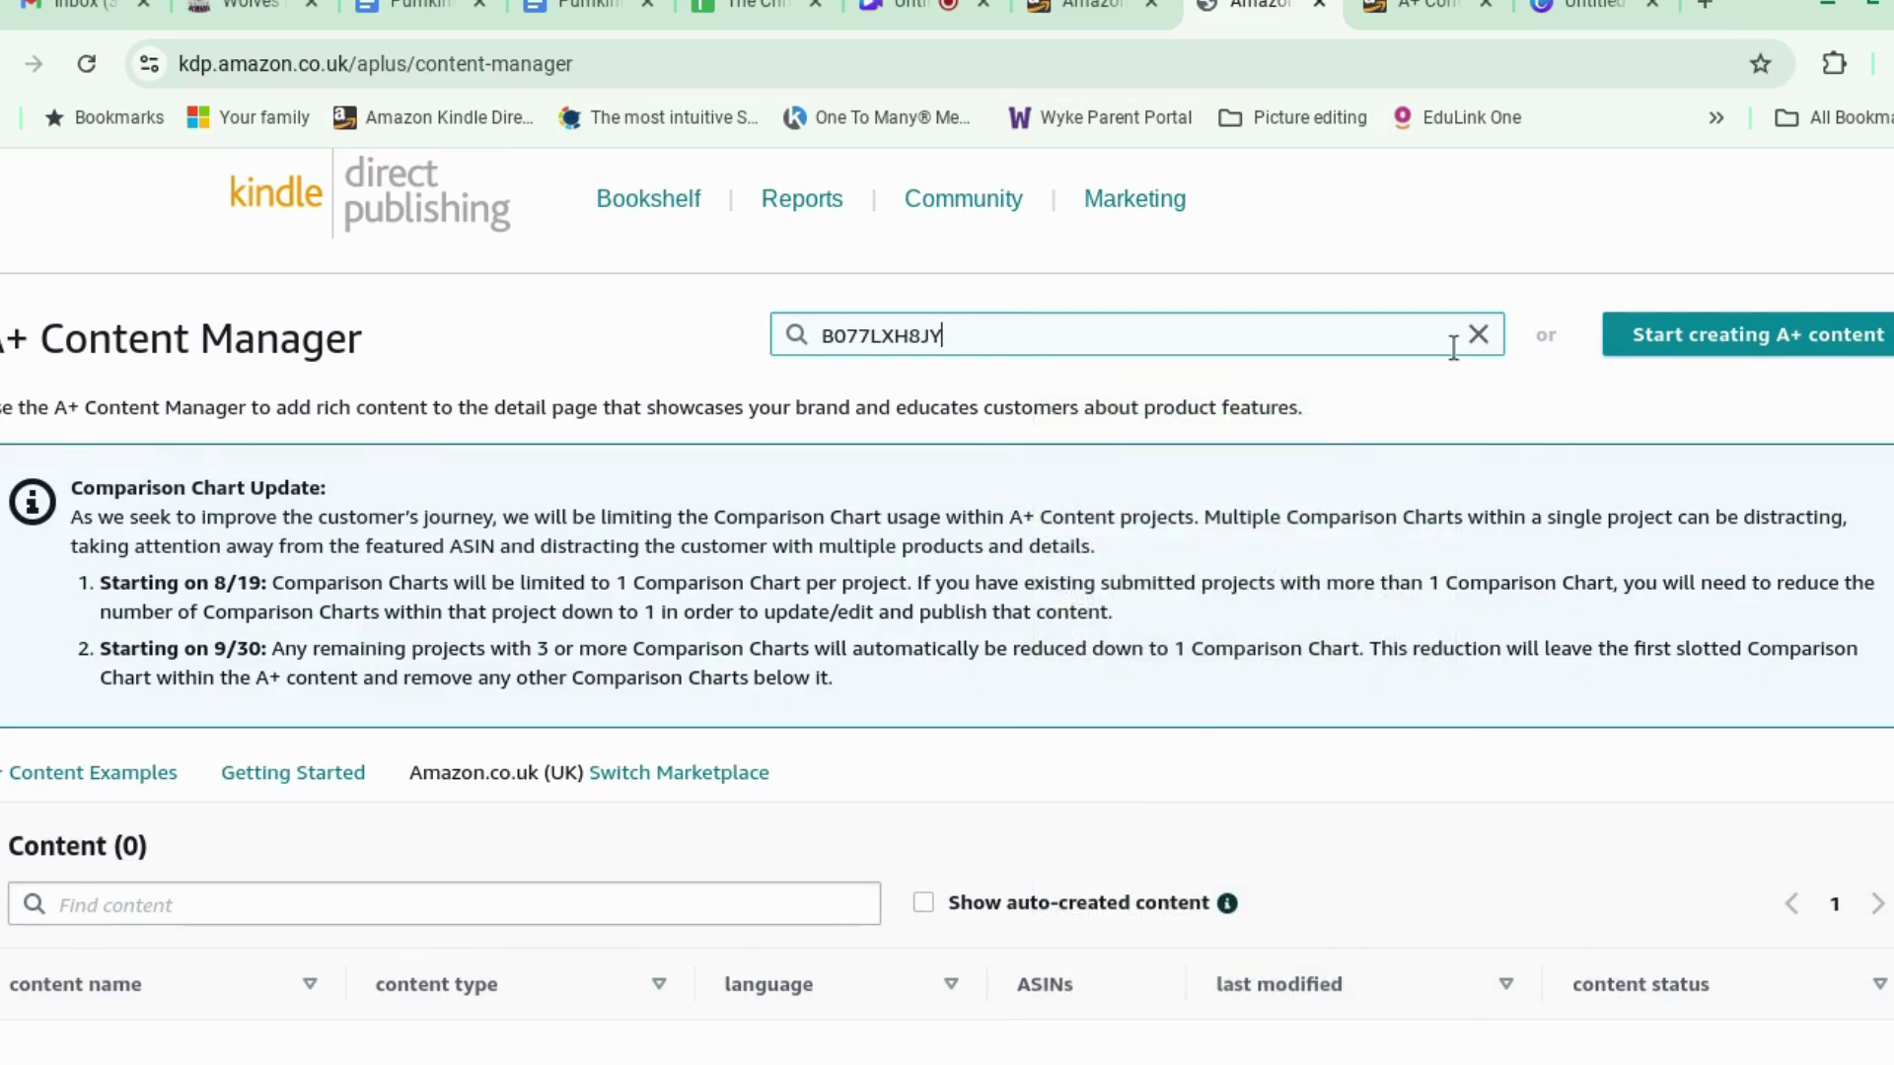
pyautogui.press('Return')
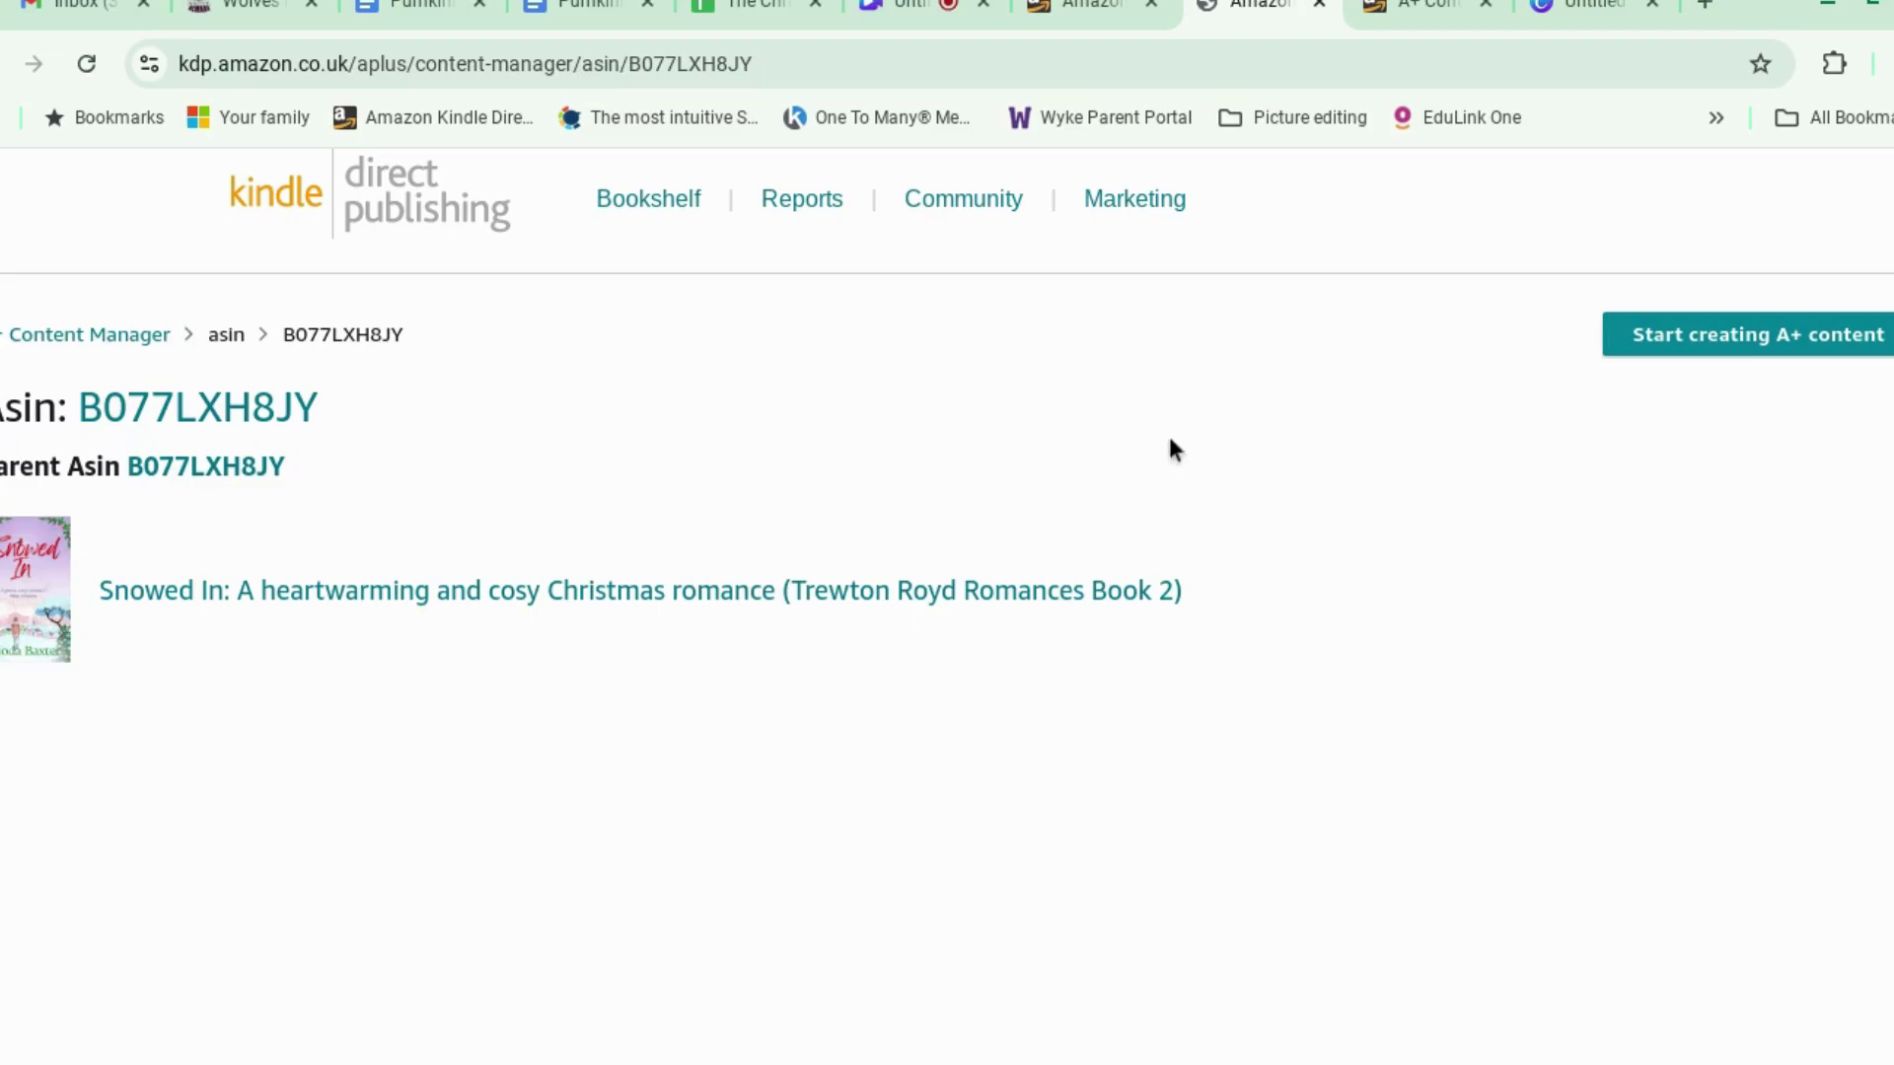
# Open the Snowed In product page in a new tab for reference, then return to the A+ page.
pyautogui.click(795, 590)
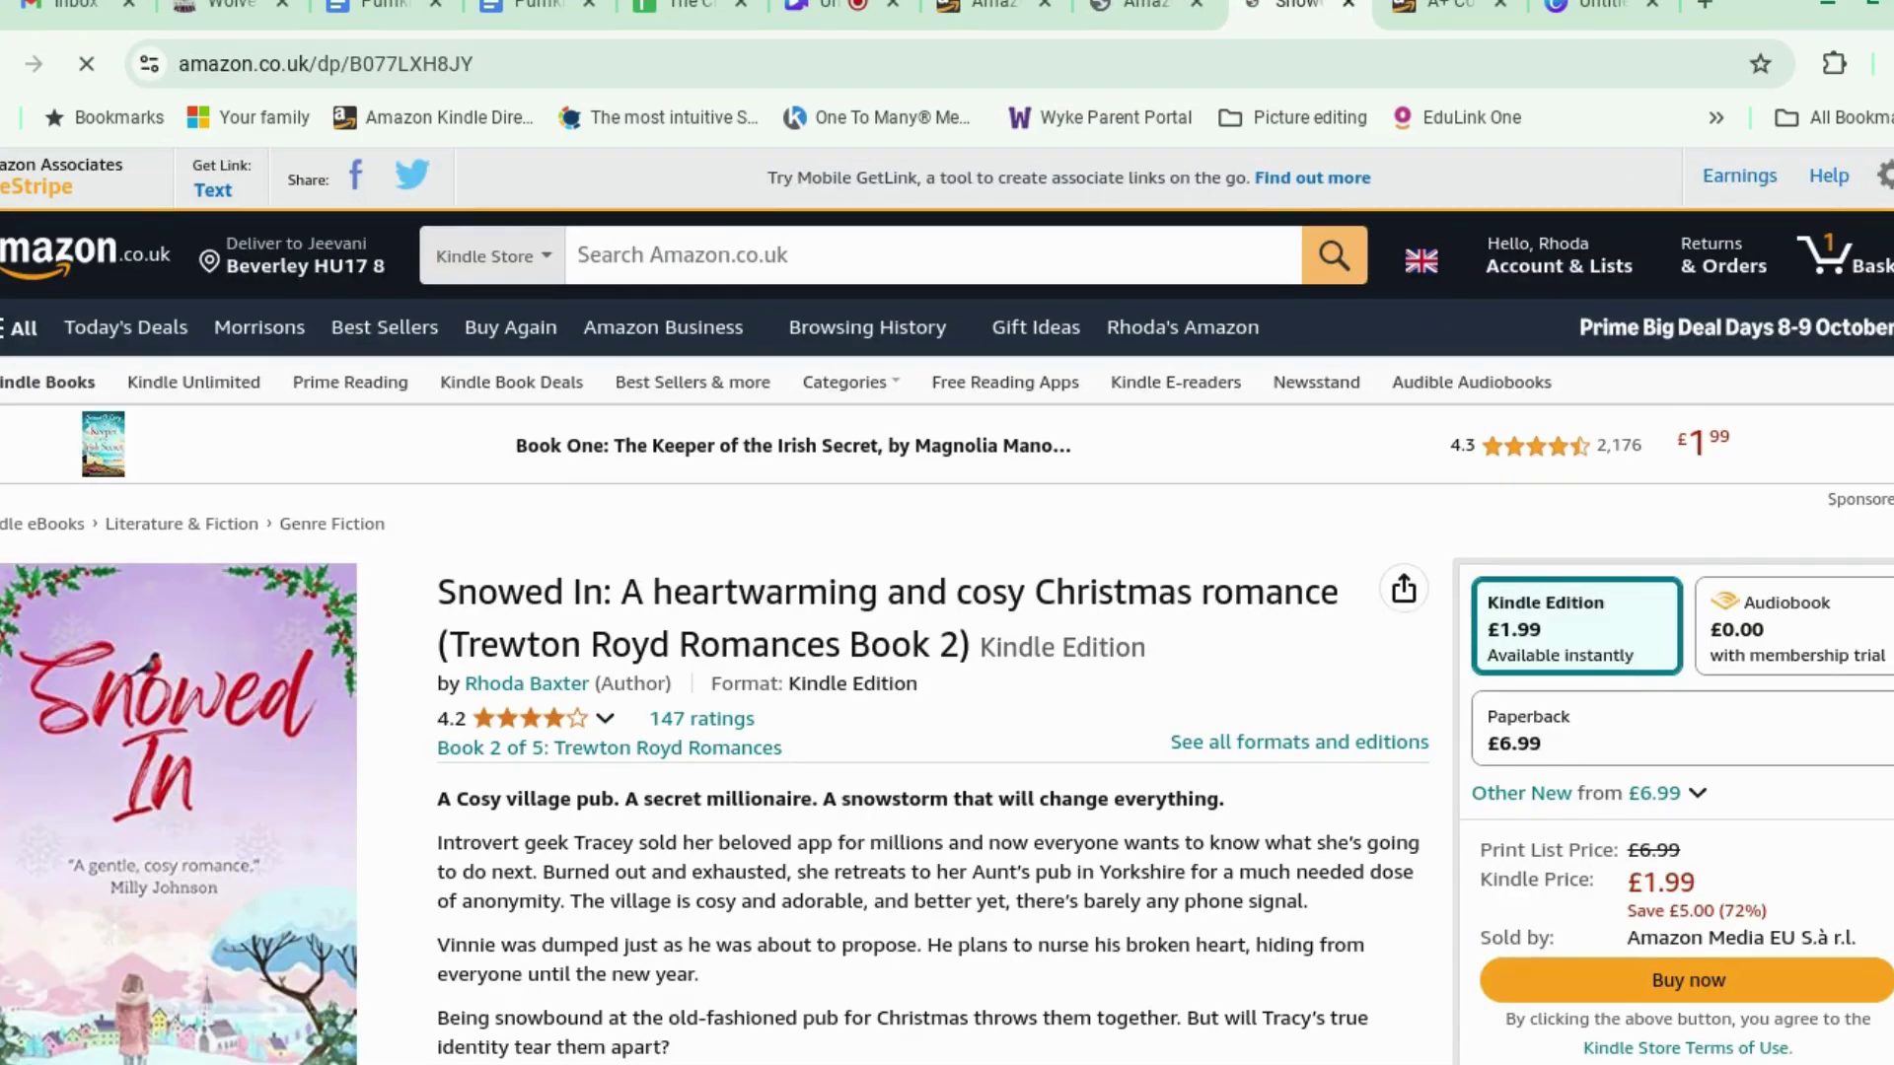
pyautogui.scroll(-6, 795, 590)
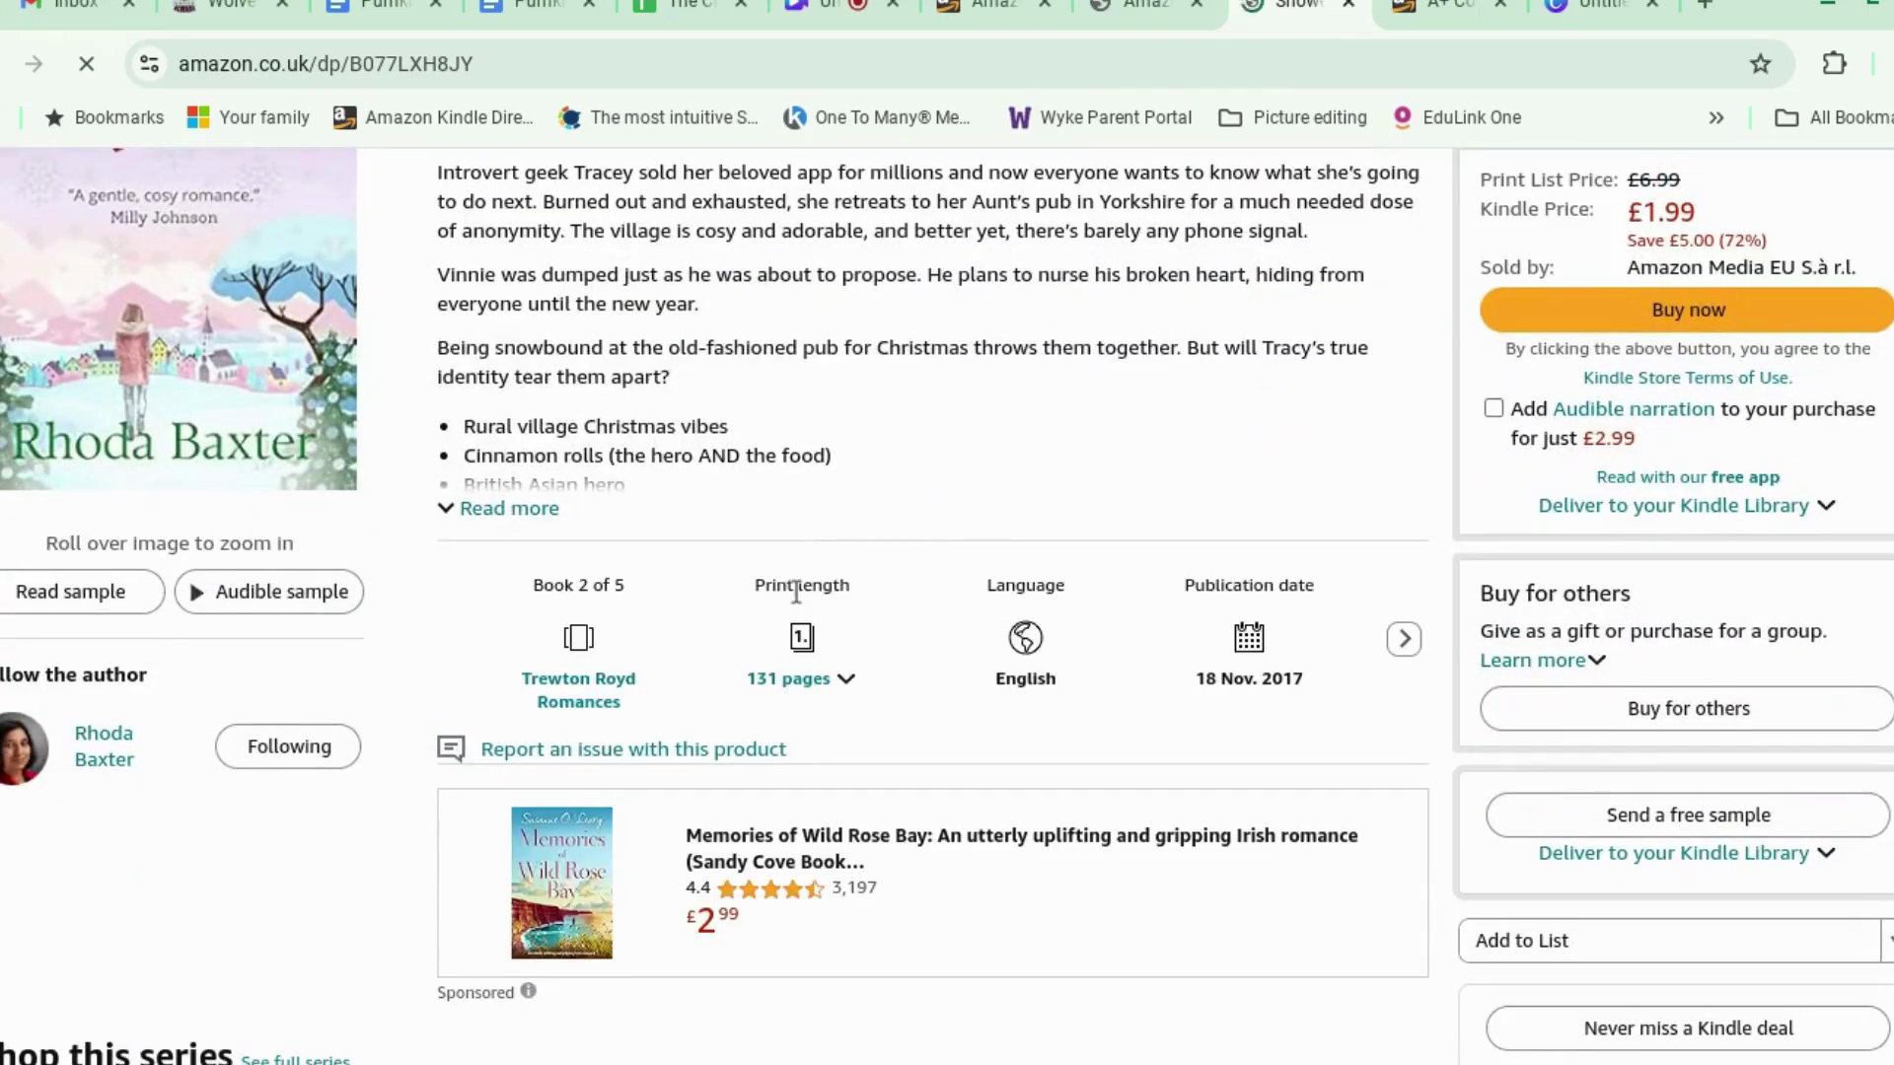
pyautogui.scroll(-10, 795, 589)
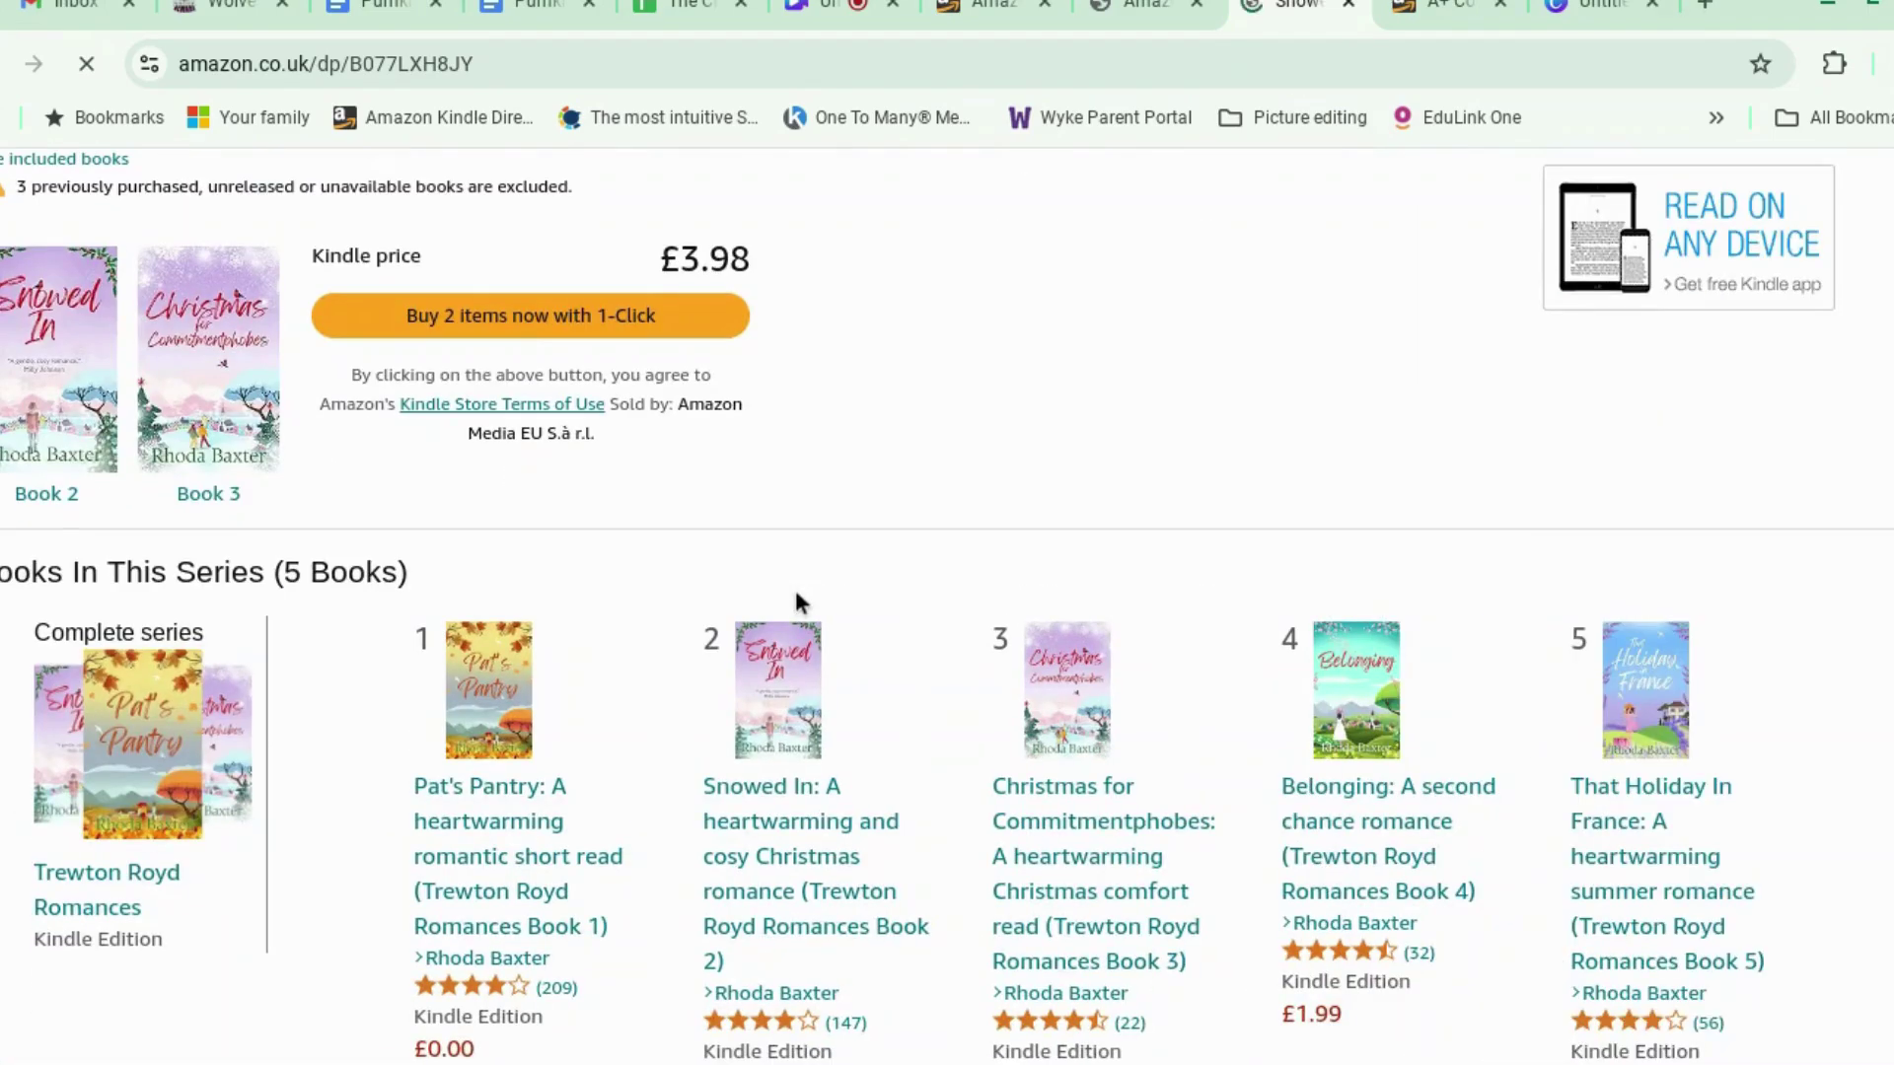
pyautogui.click(1117, 15)
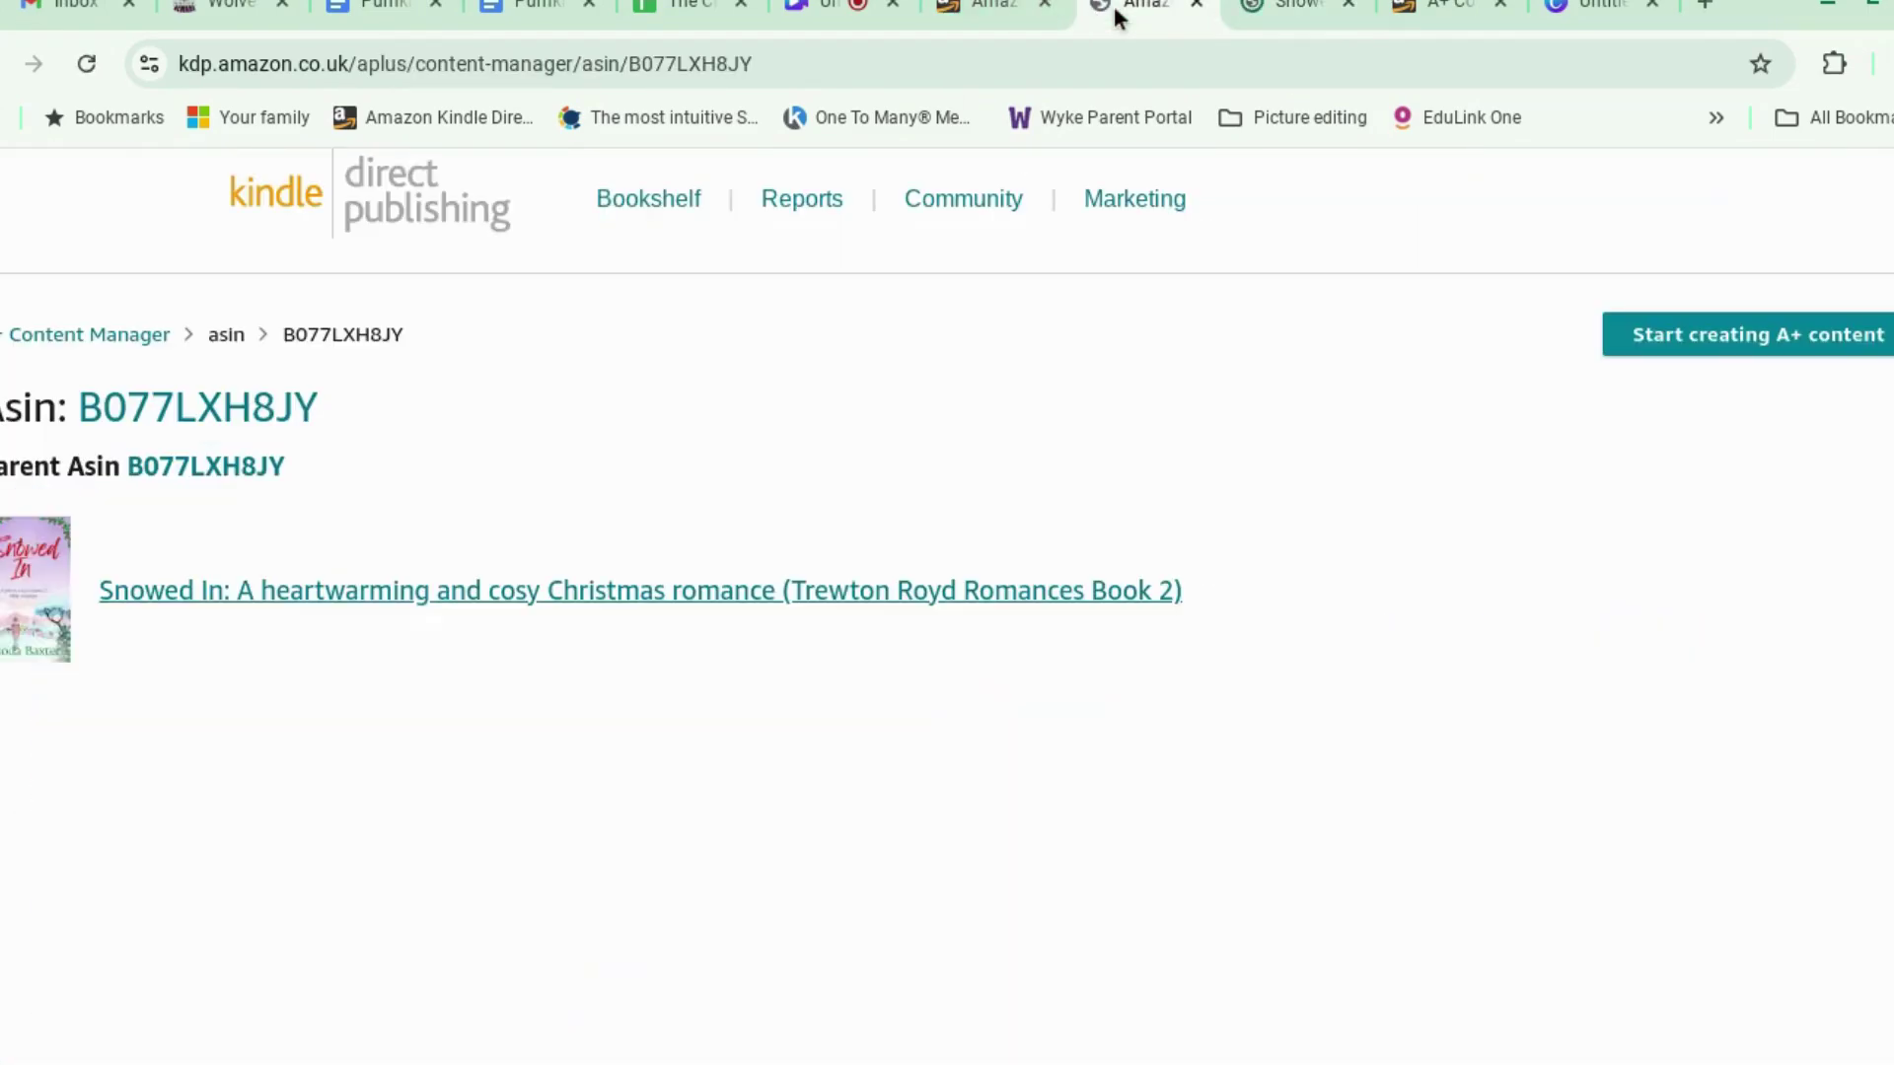
# Create a new UK English A+ draft with a content name ending 'banner images 1'.
pyautogui.click(1734, 345)
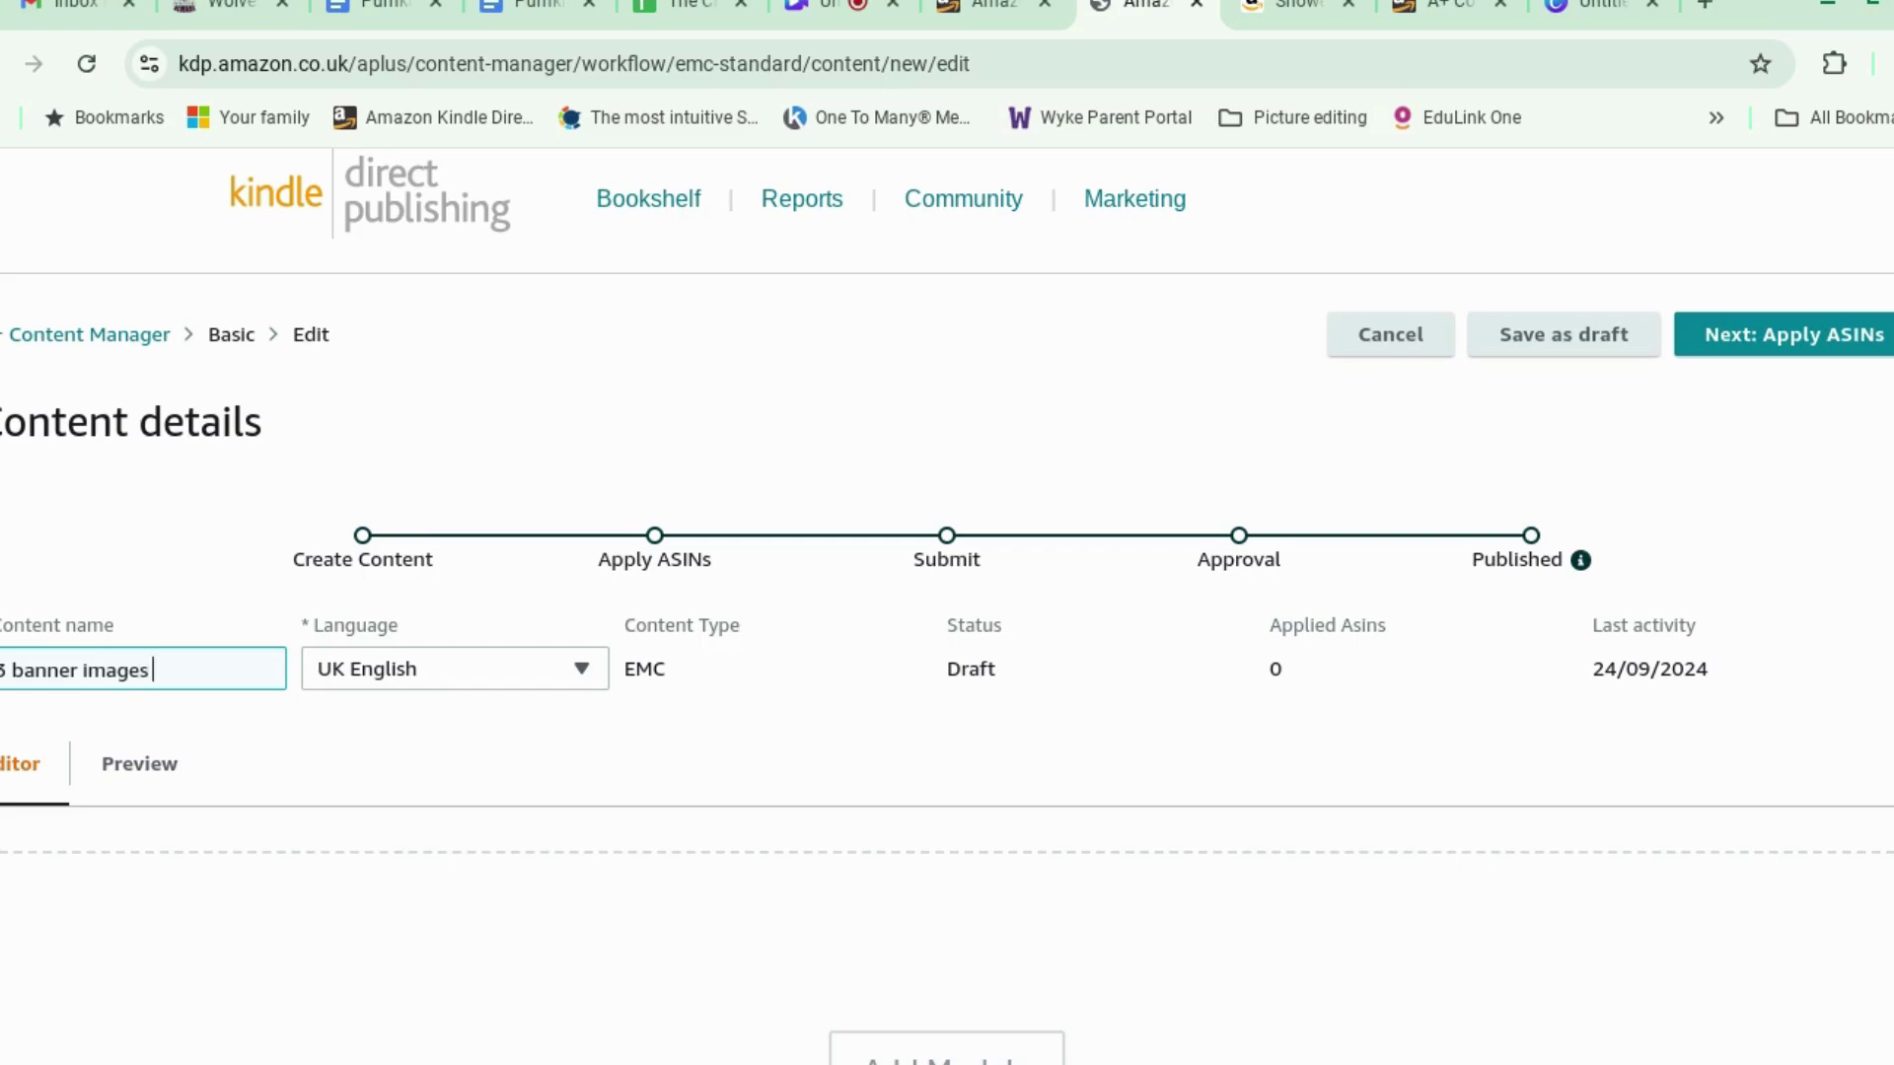
pyautogui.click(1026, 827)
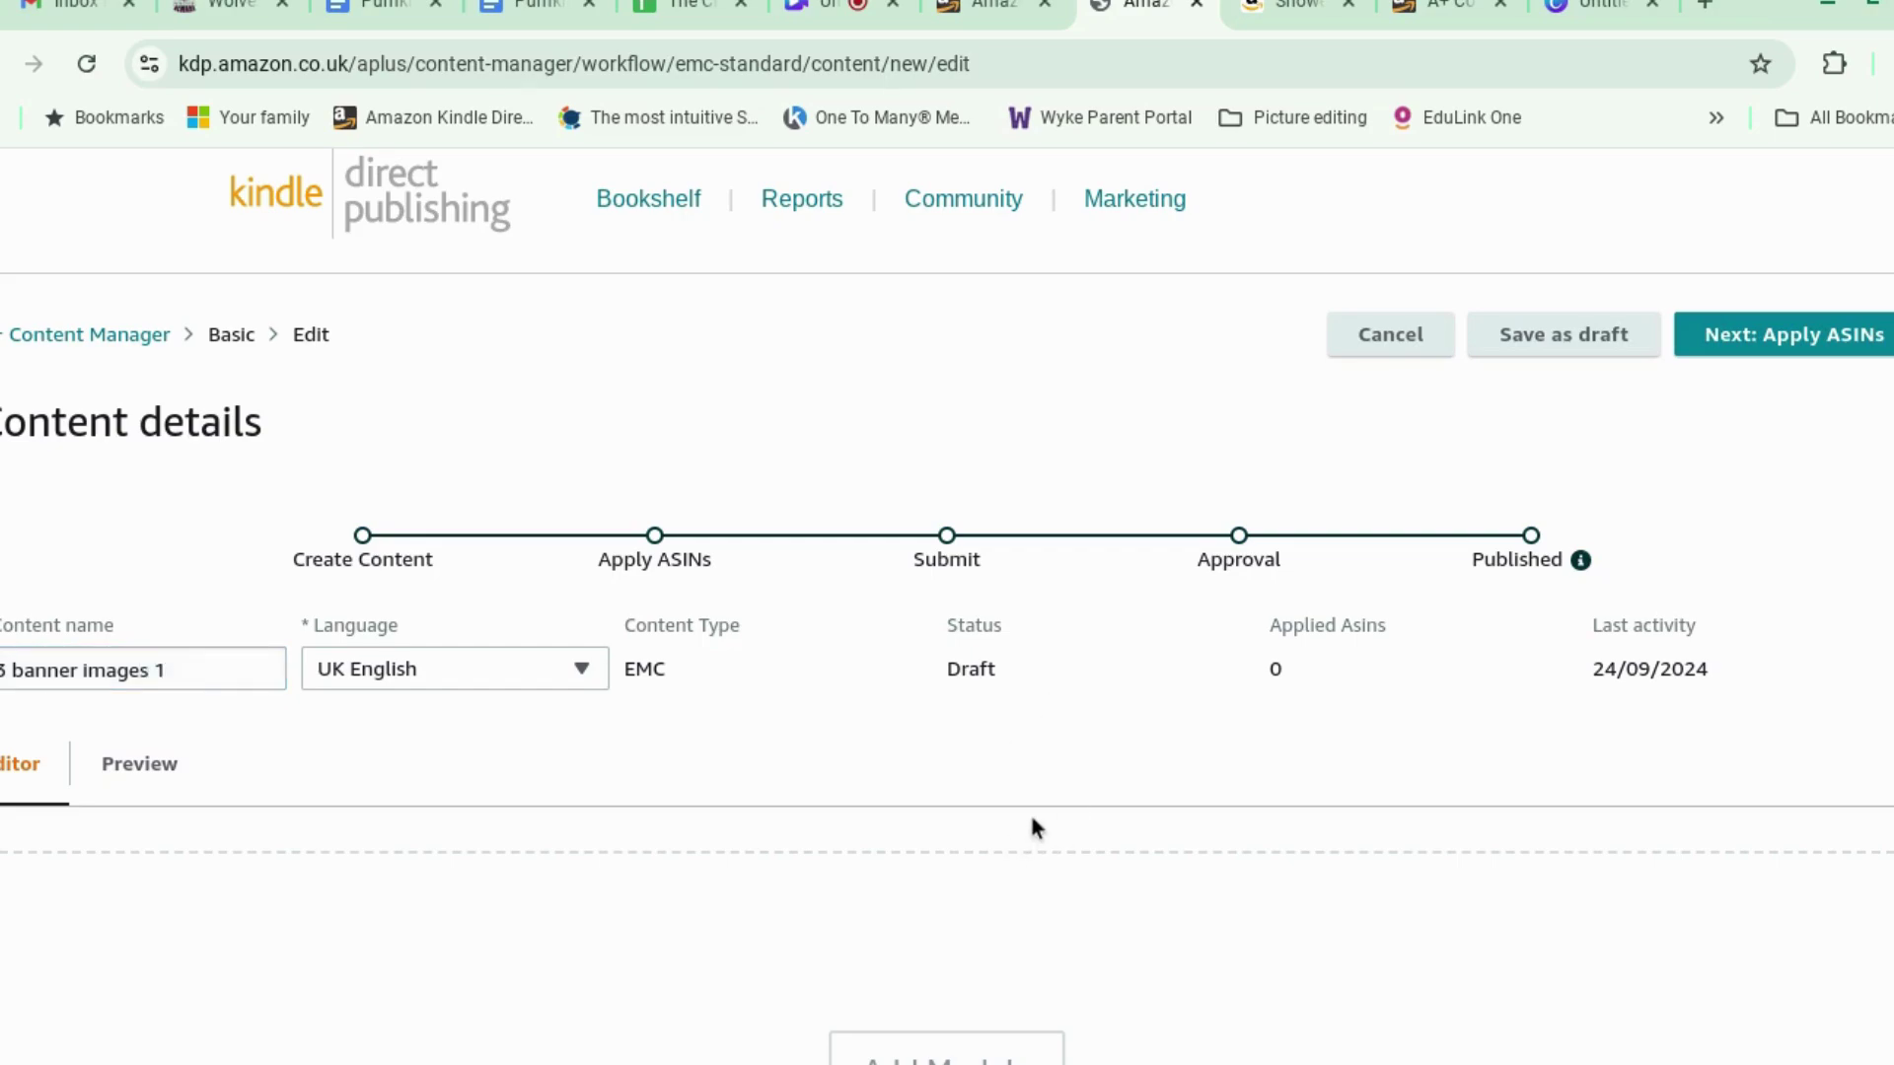
pyautogui.scroll(-3, 1028, 810)
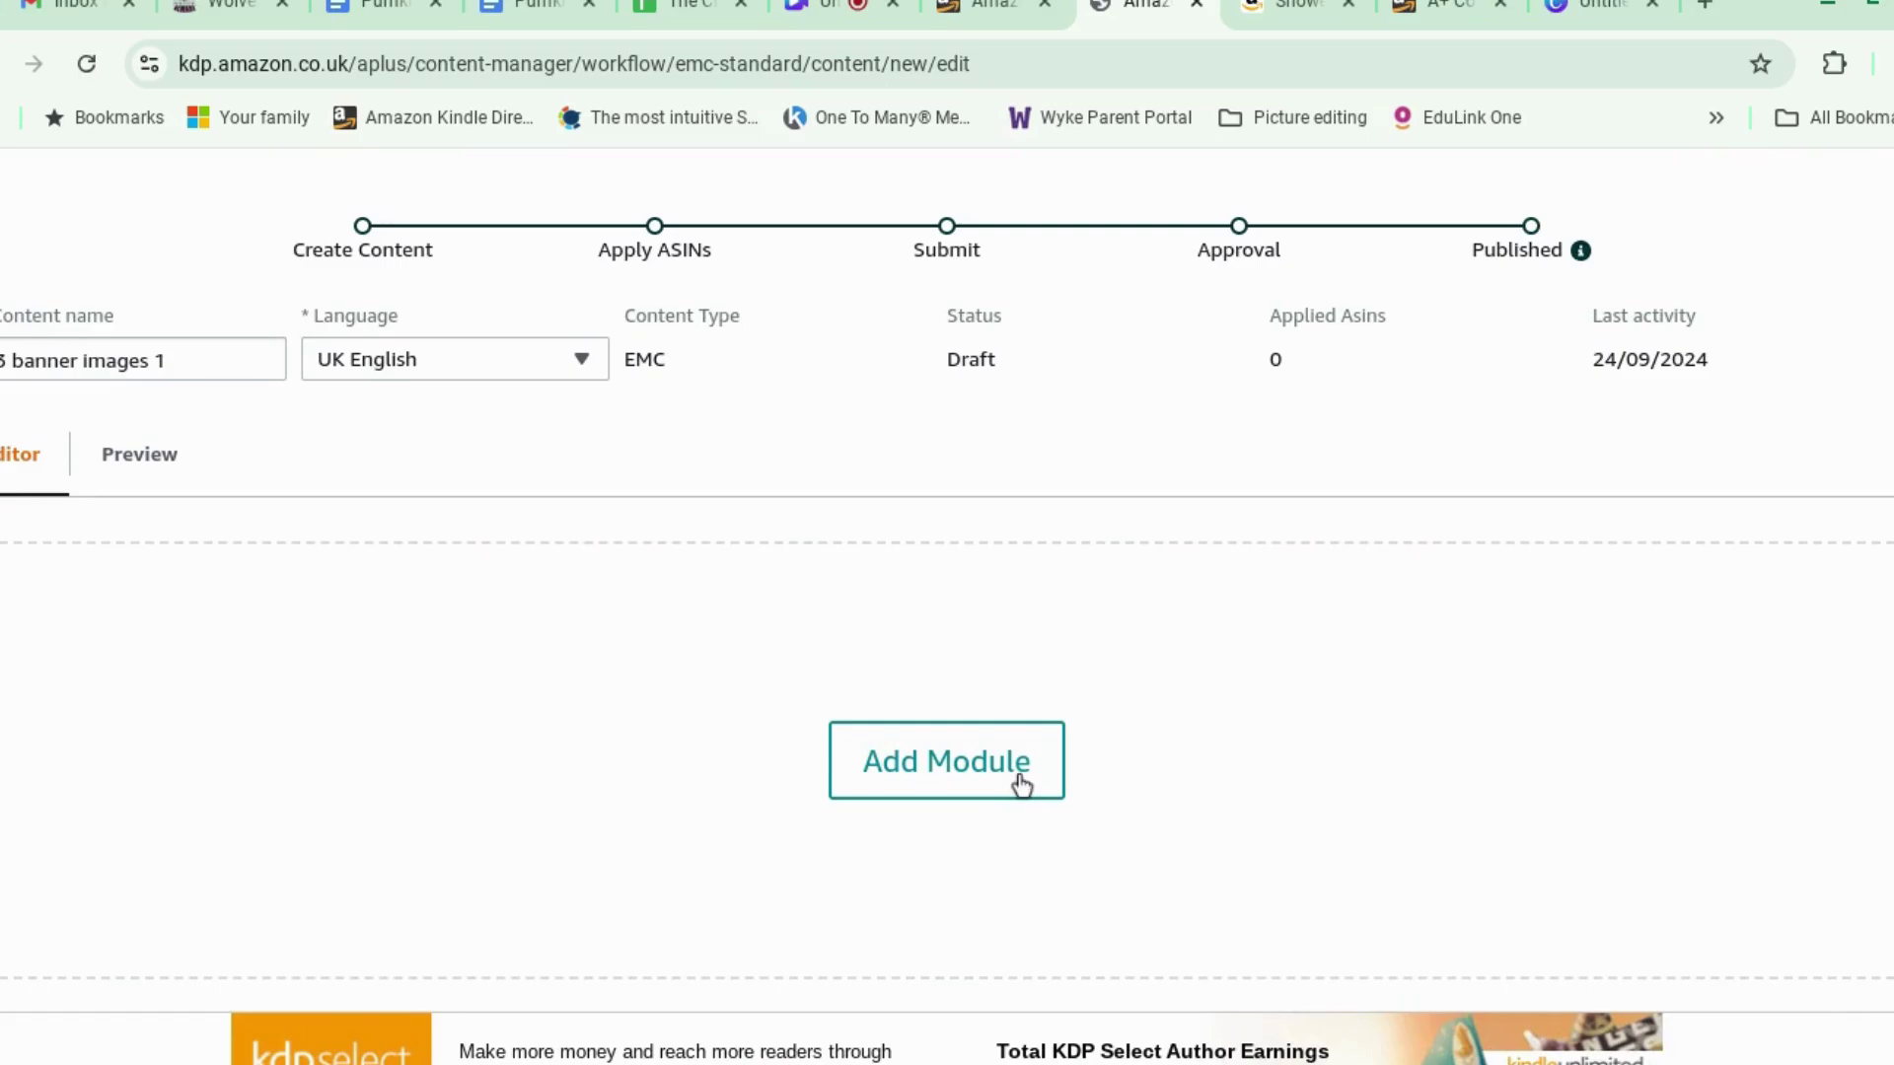
pyautogui.scroll(3, 1023, 760)
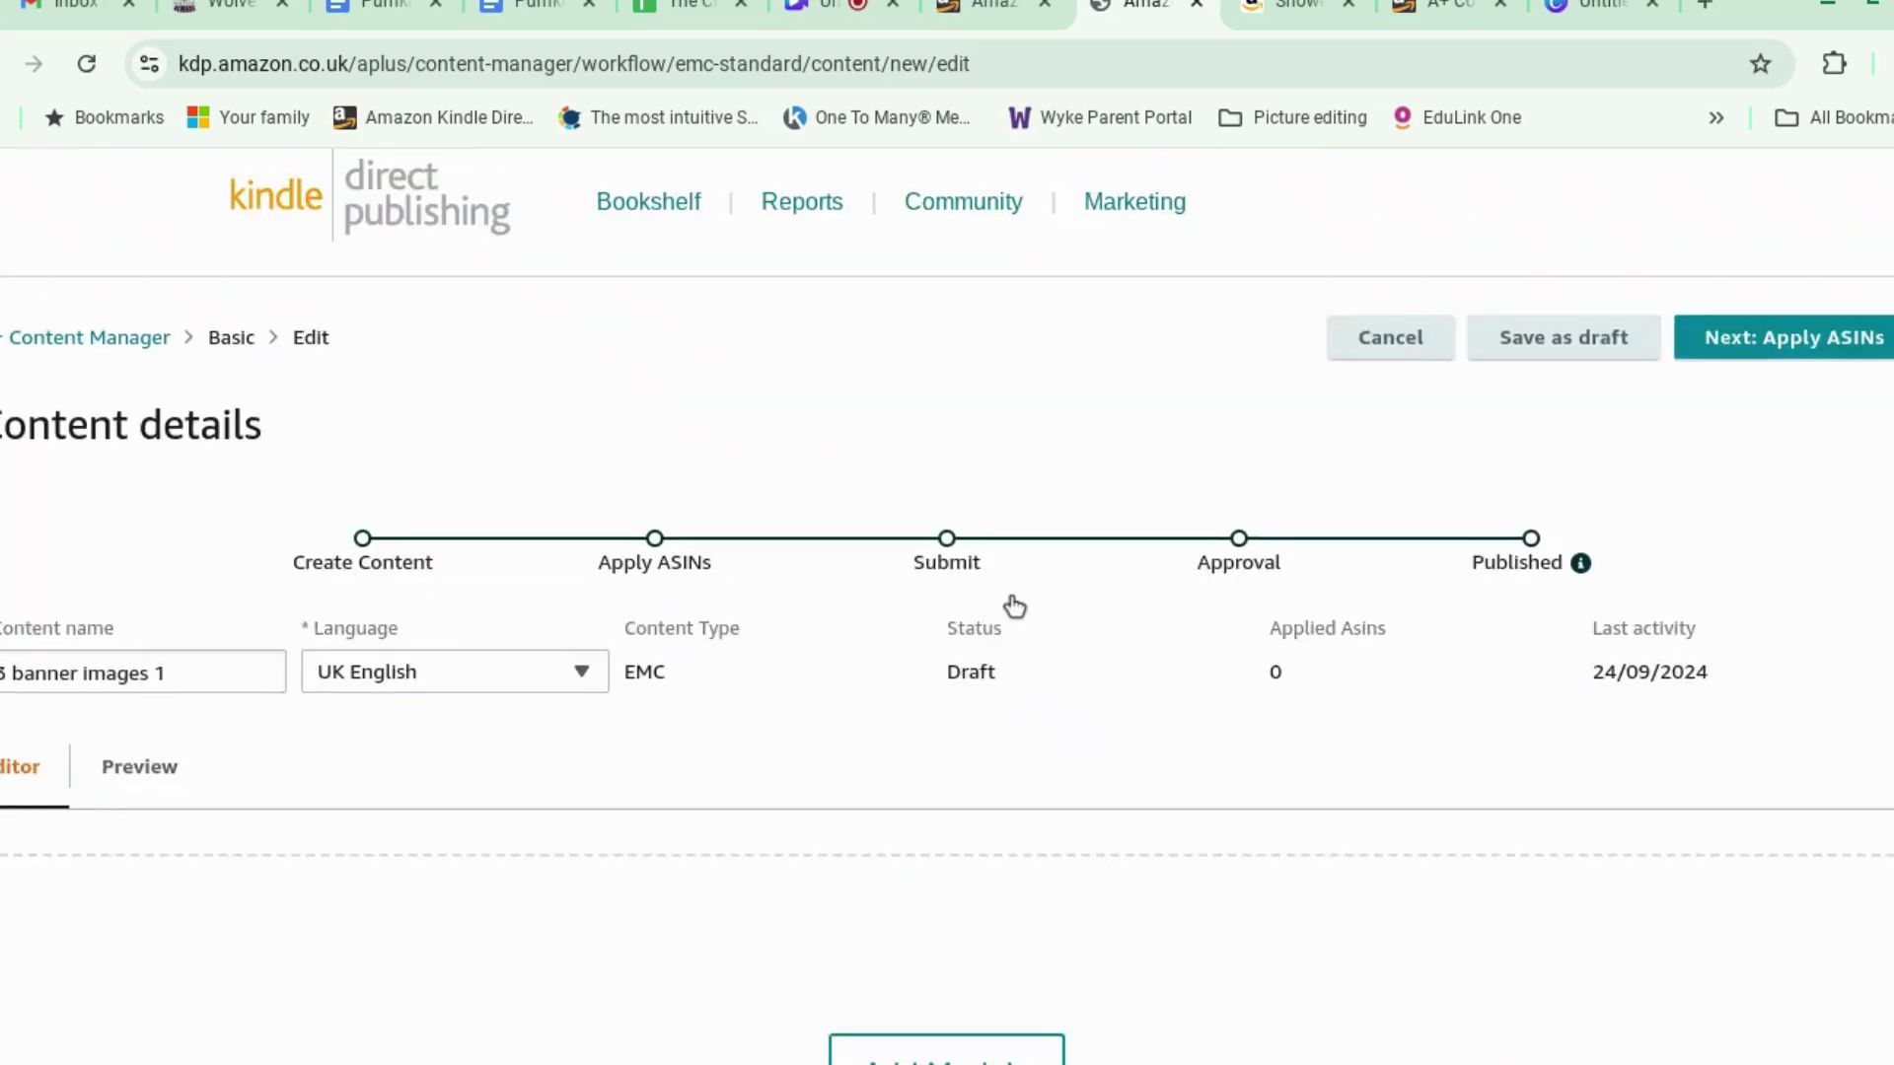
pyautogui.scroll(-2, 1015, 605)
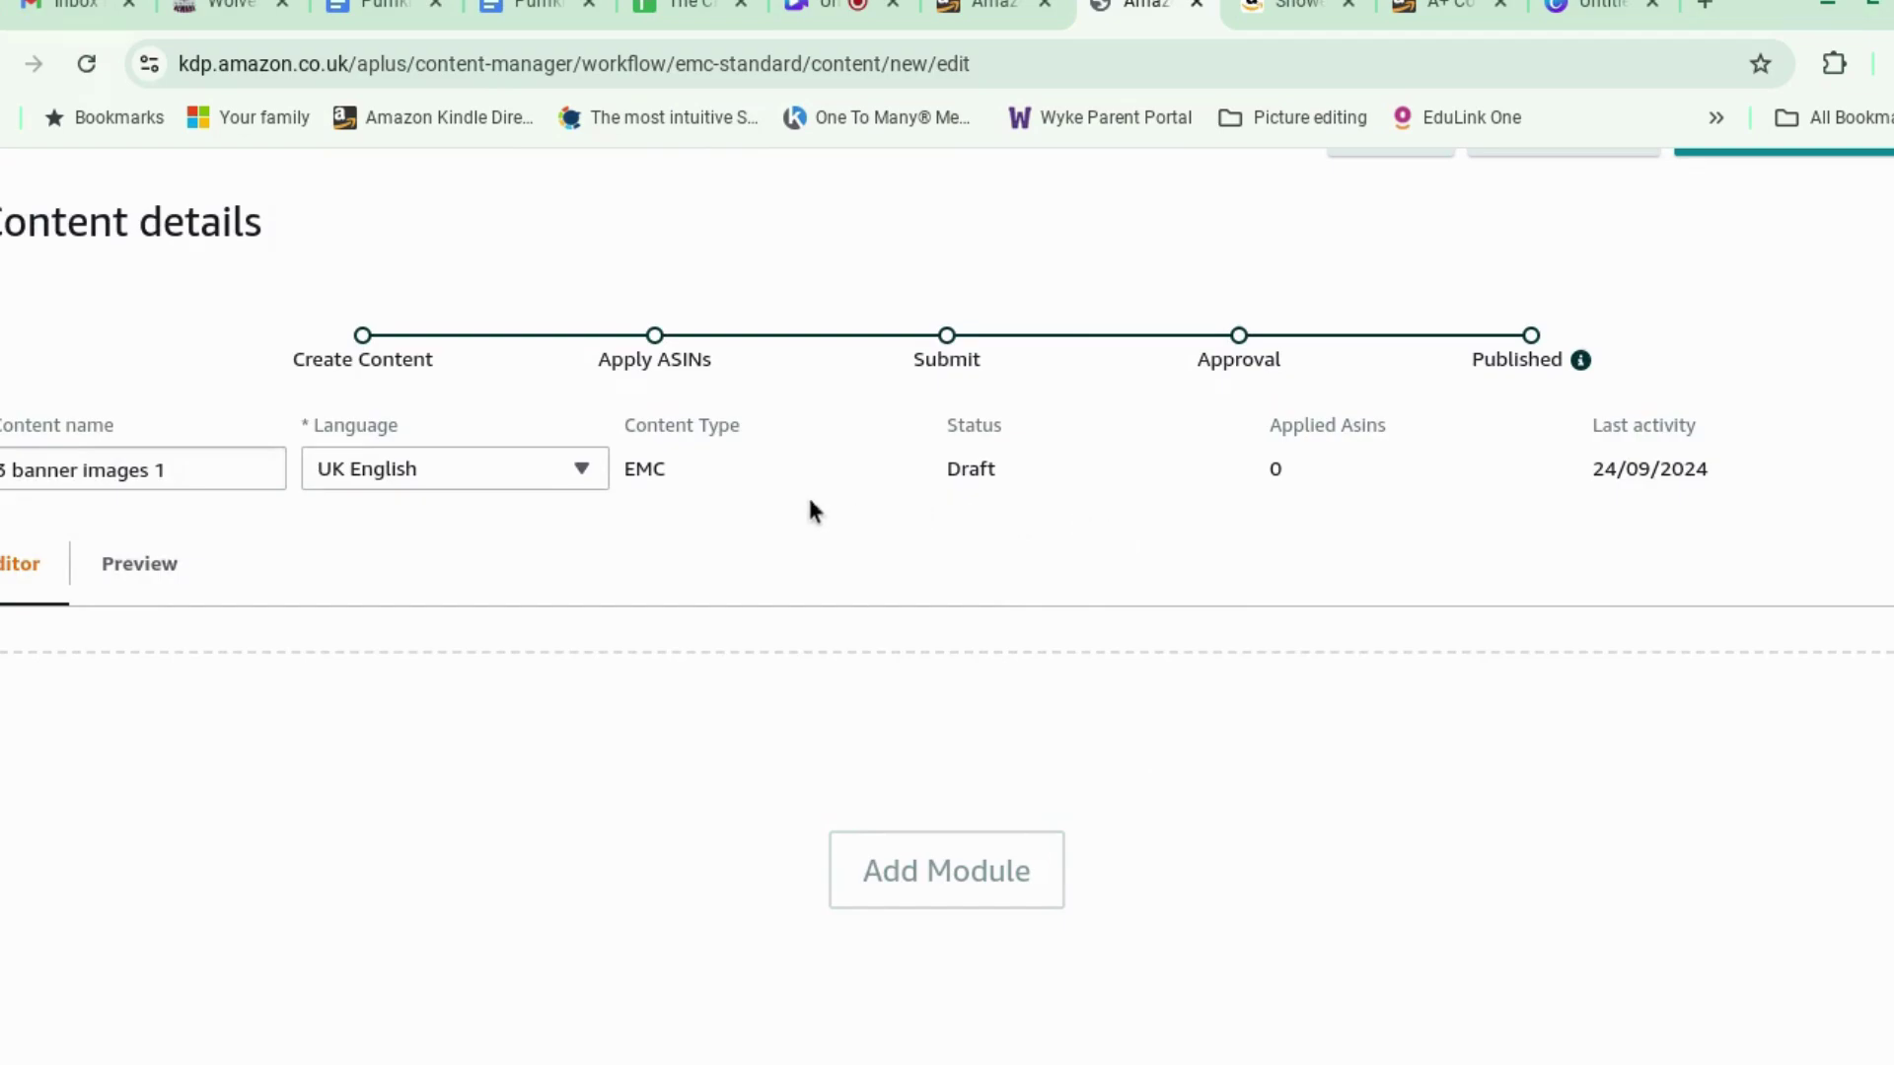
# Pick Standard Image & Light Text Overlay from the module list to add it to the draft.
pyautogui.click(931, 892)
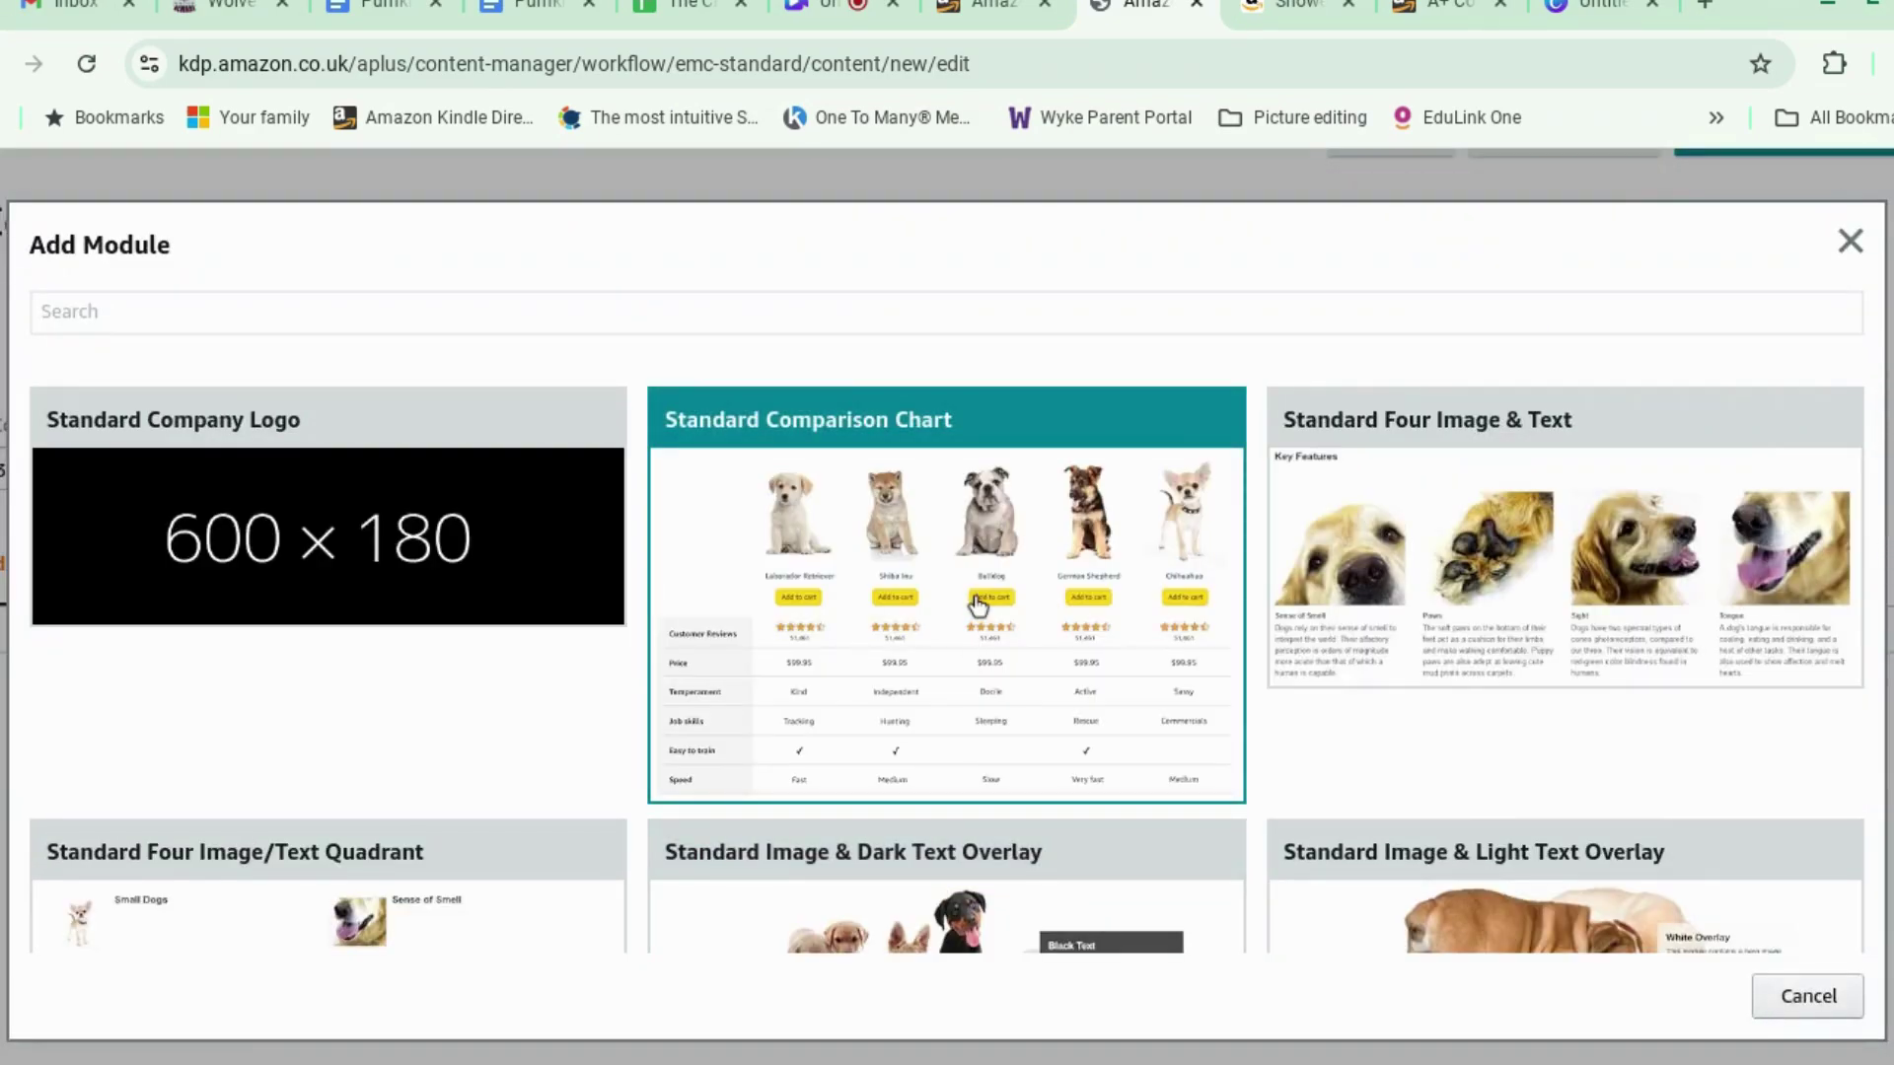
pyautogui.scroll(-3, 965, 614)
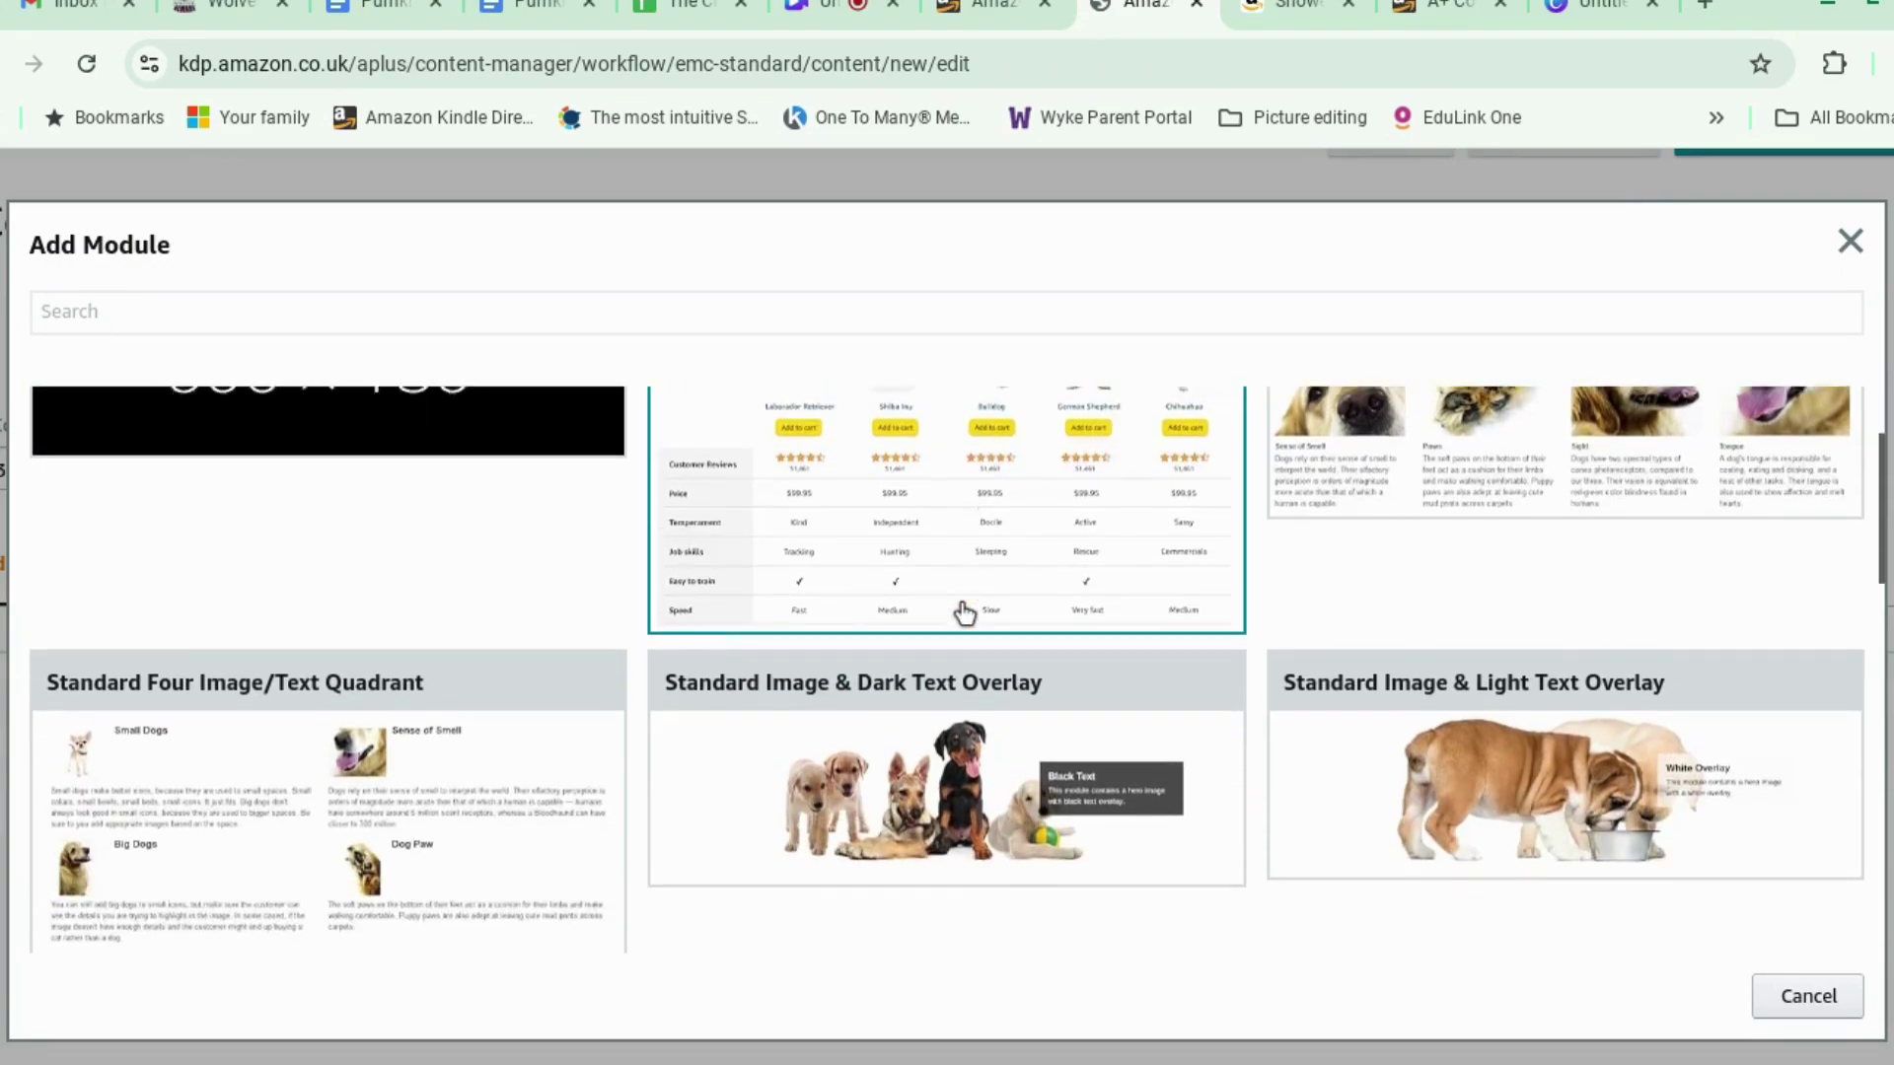
pyautogui.scroll(-1, 964, 613)
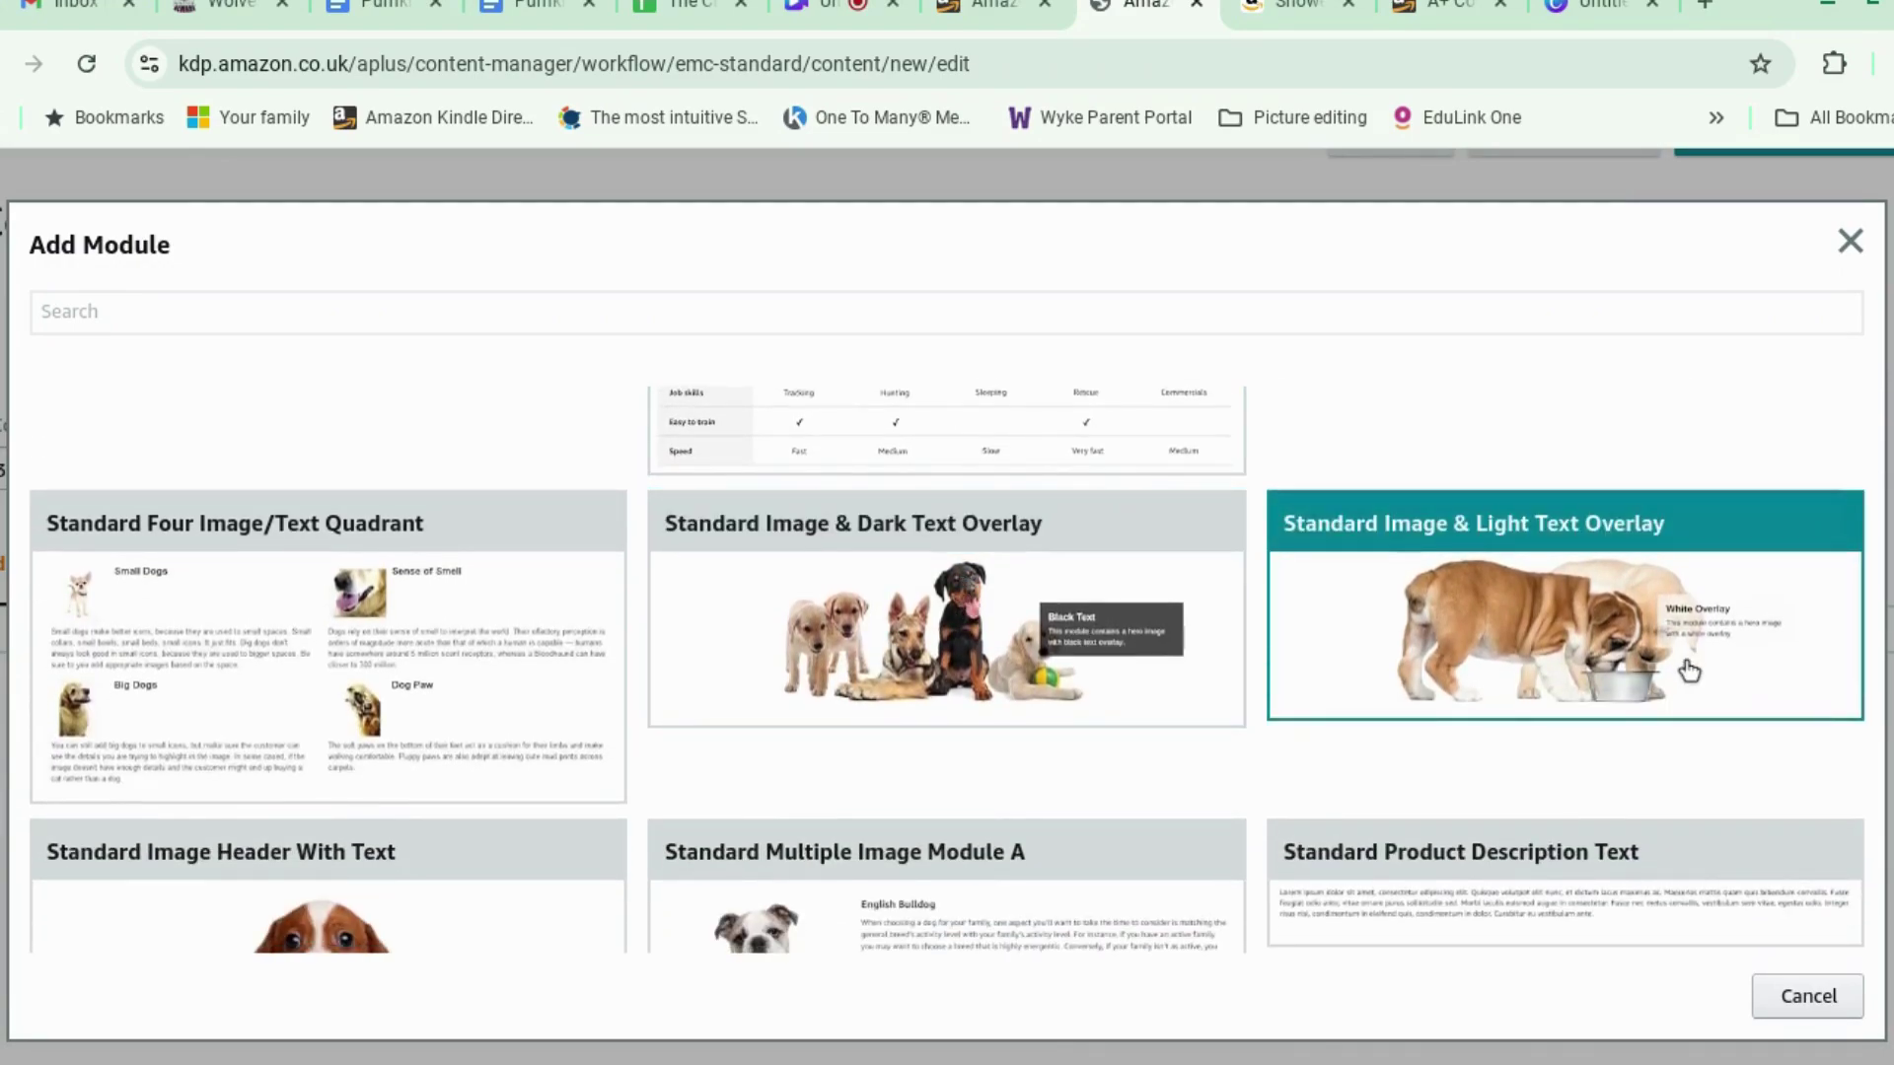
pyautogui.scroll(-5, 1095, 731)
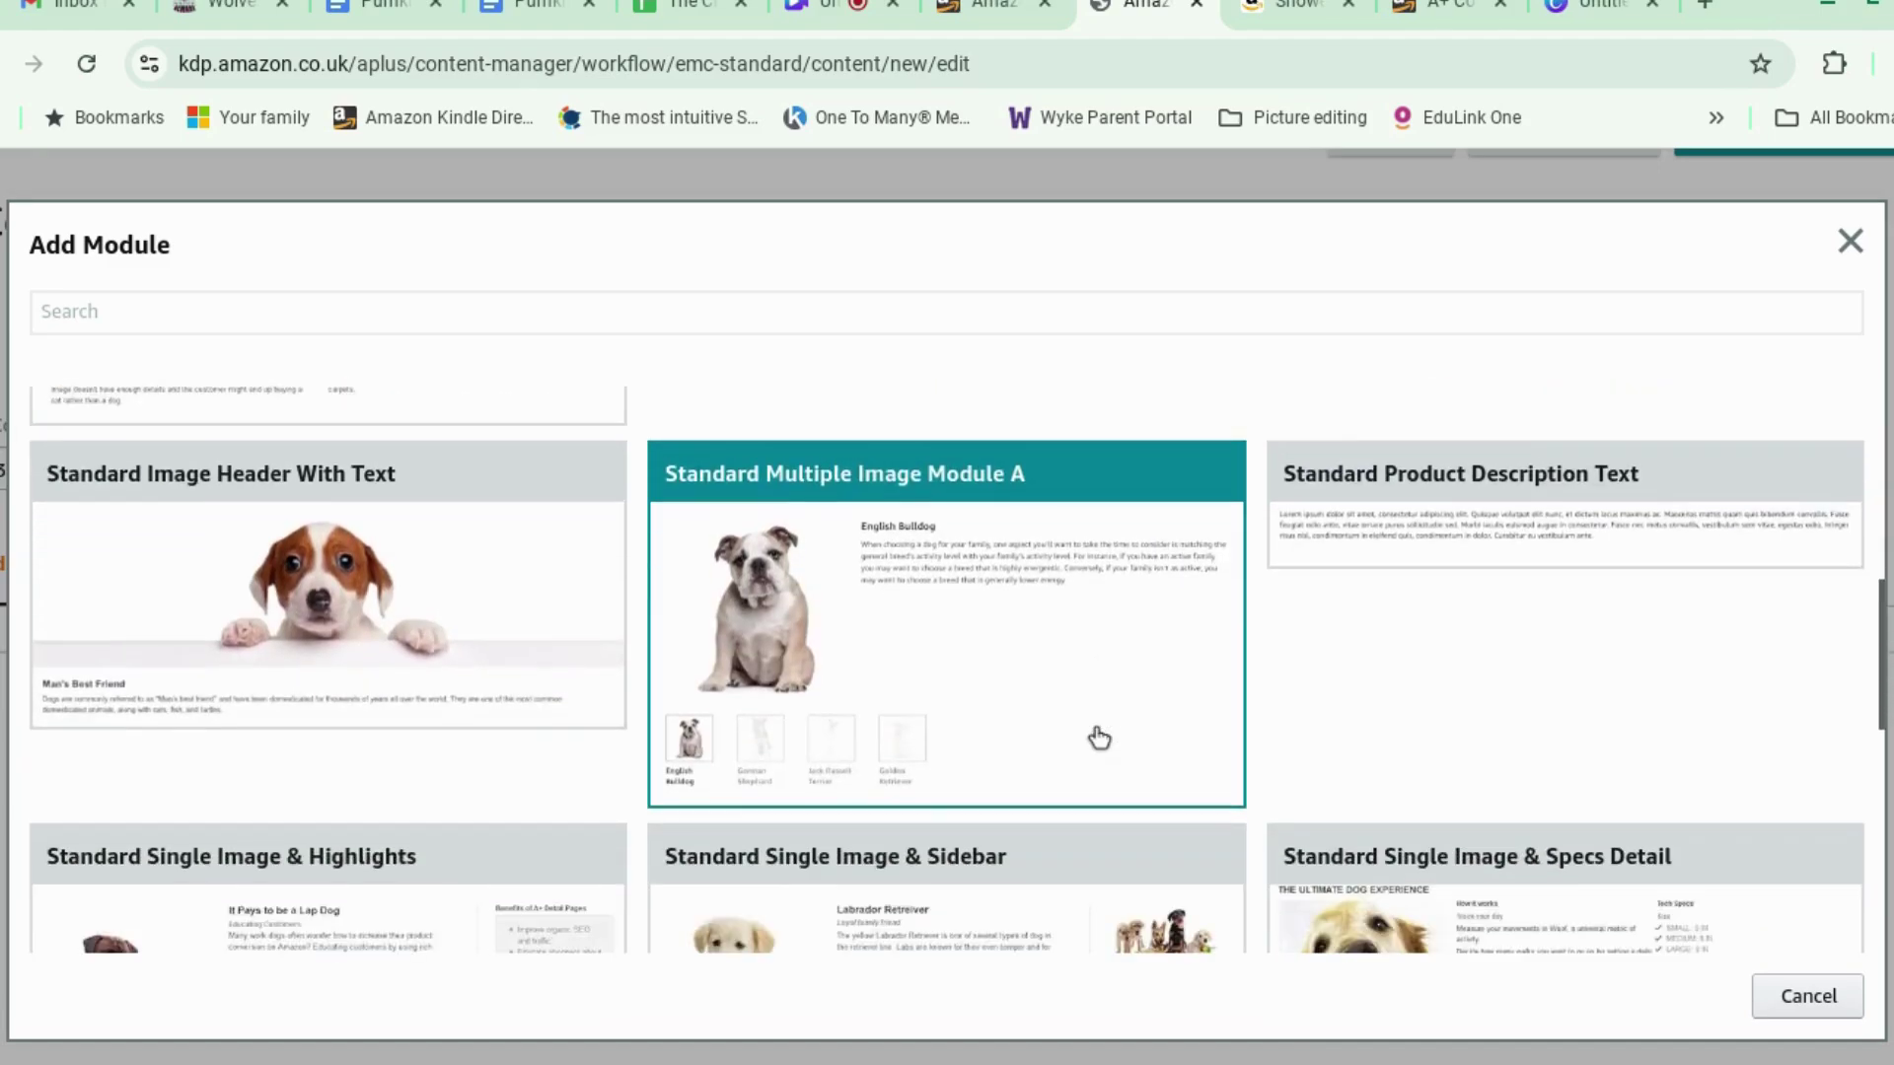
pyautogui.scroll(-10, 1098, 735)
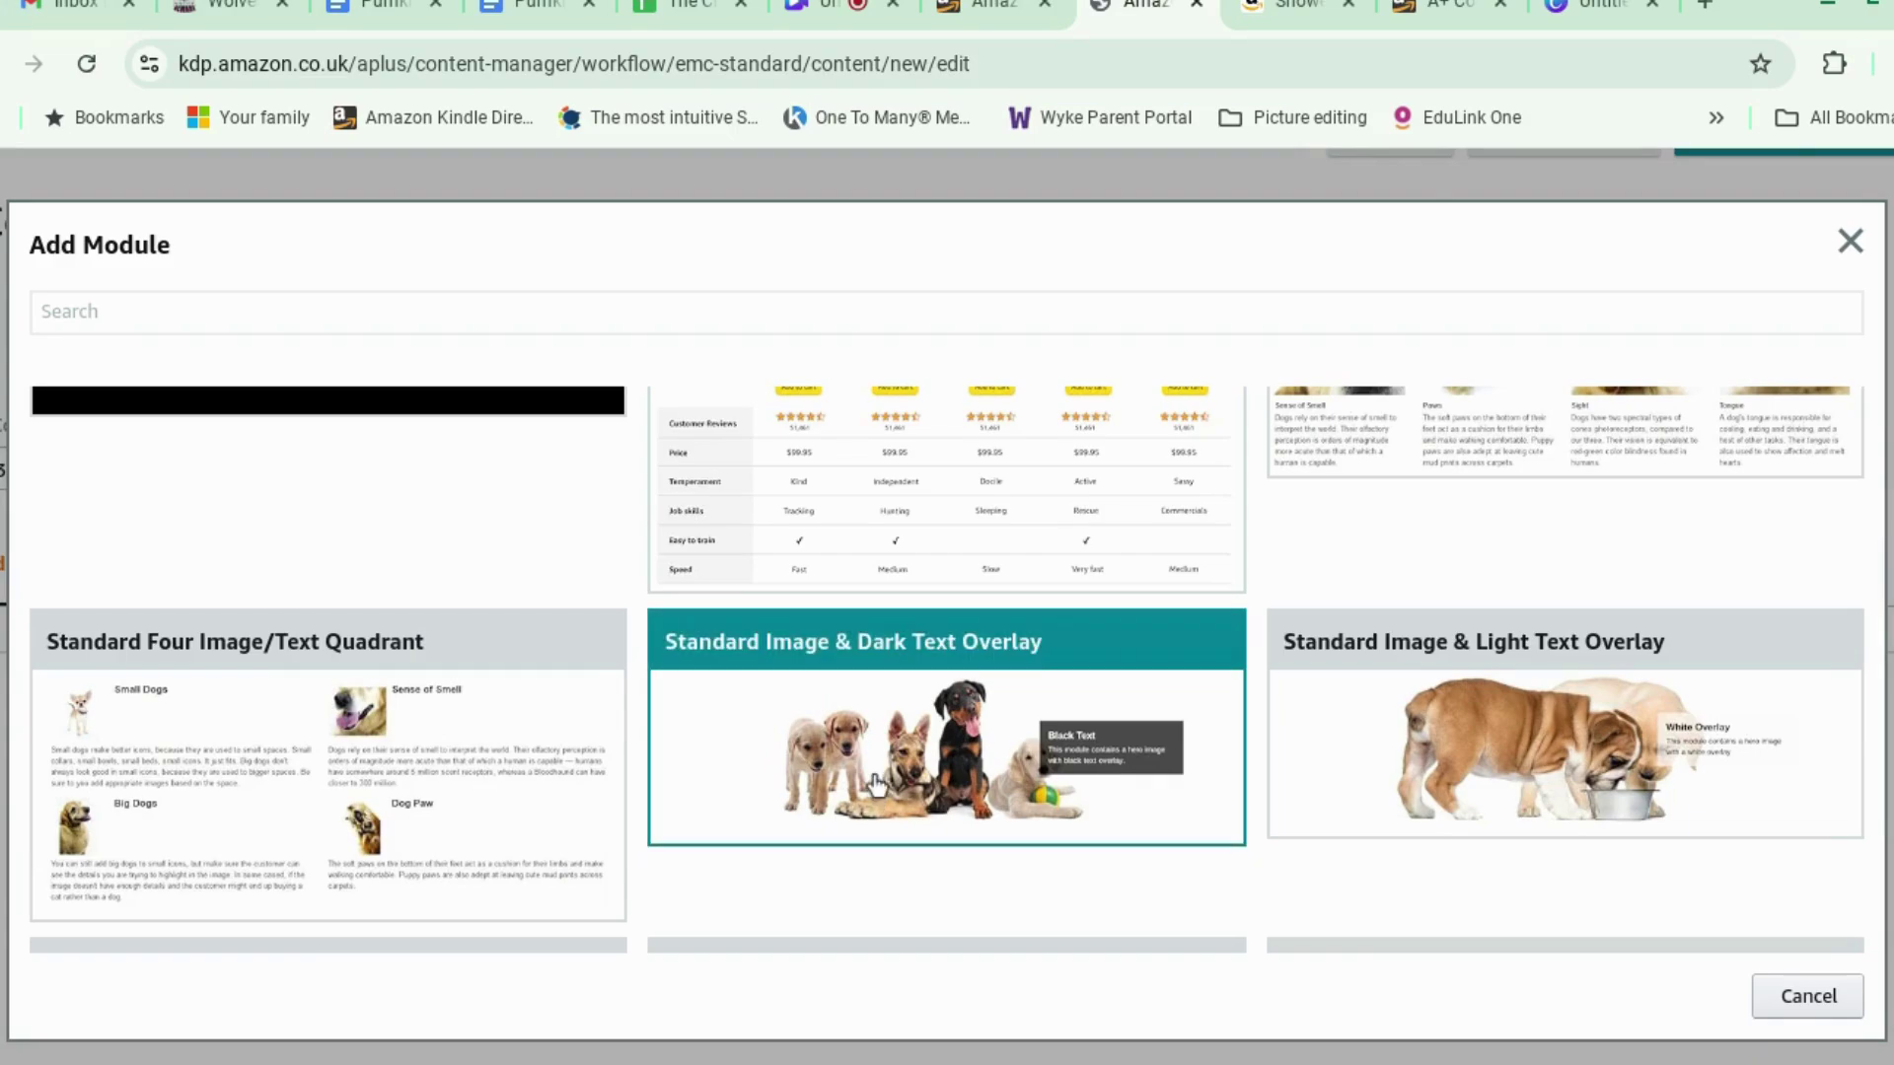
pyautogui.click(1468, 793)
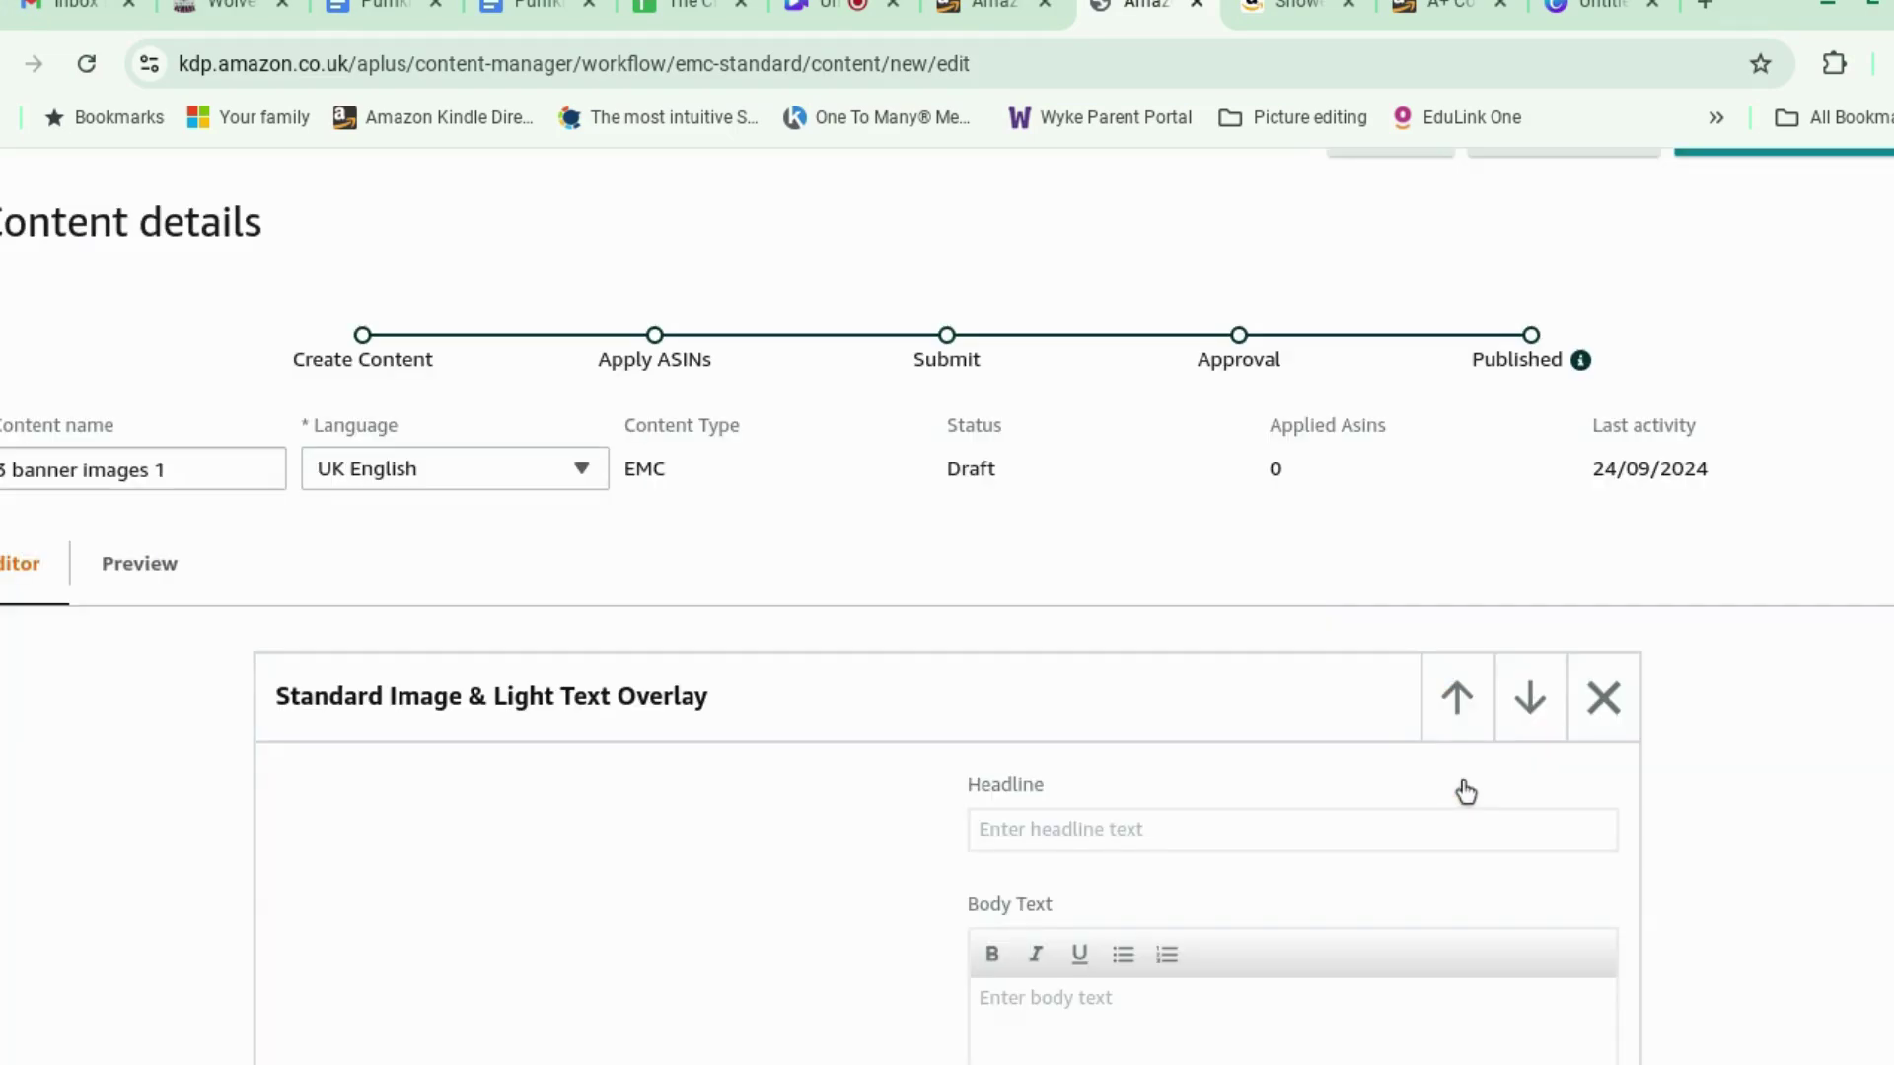
pyautogui.scroll(-3, 1300, 742)
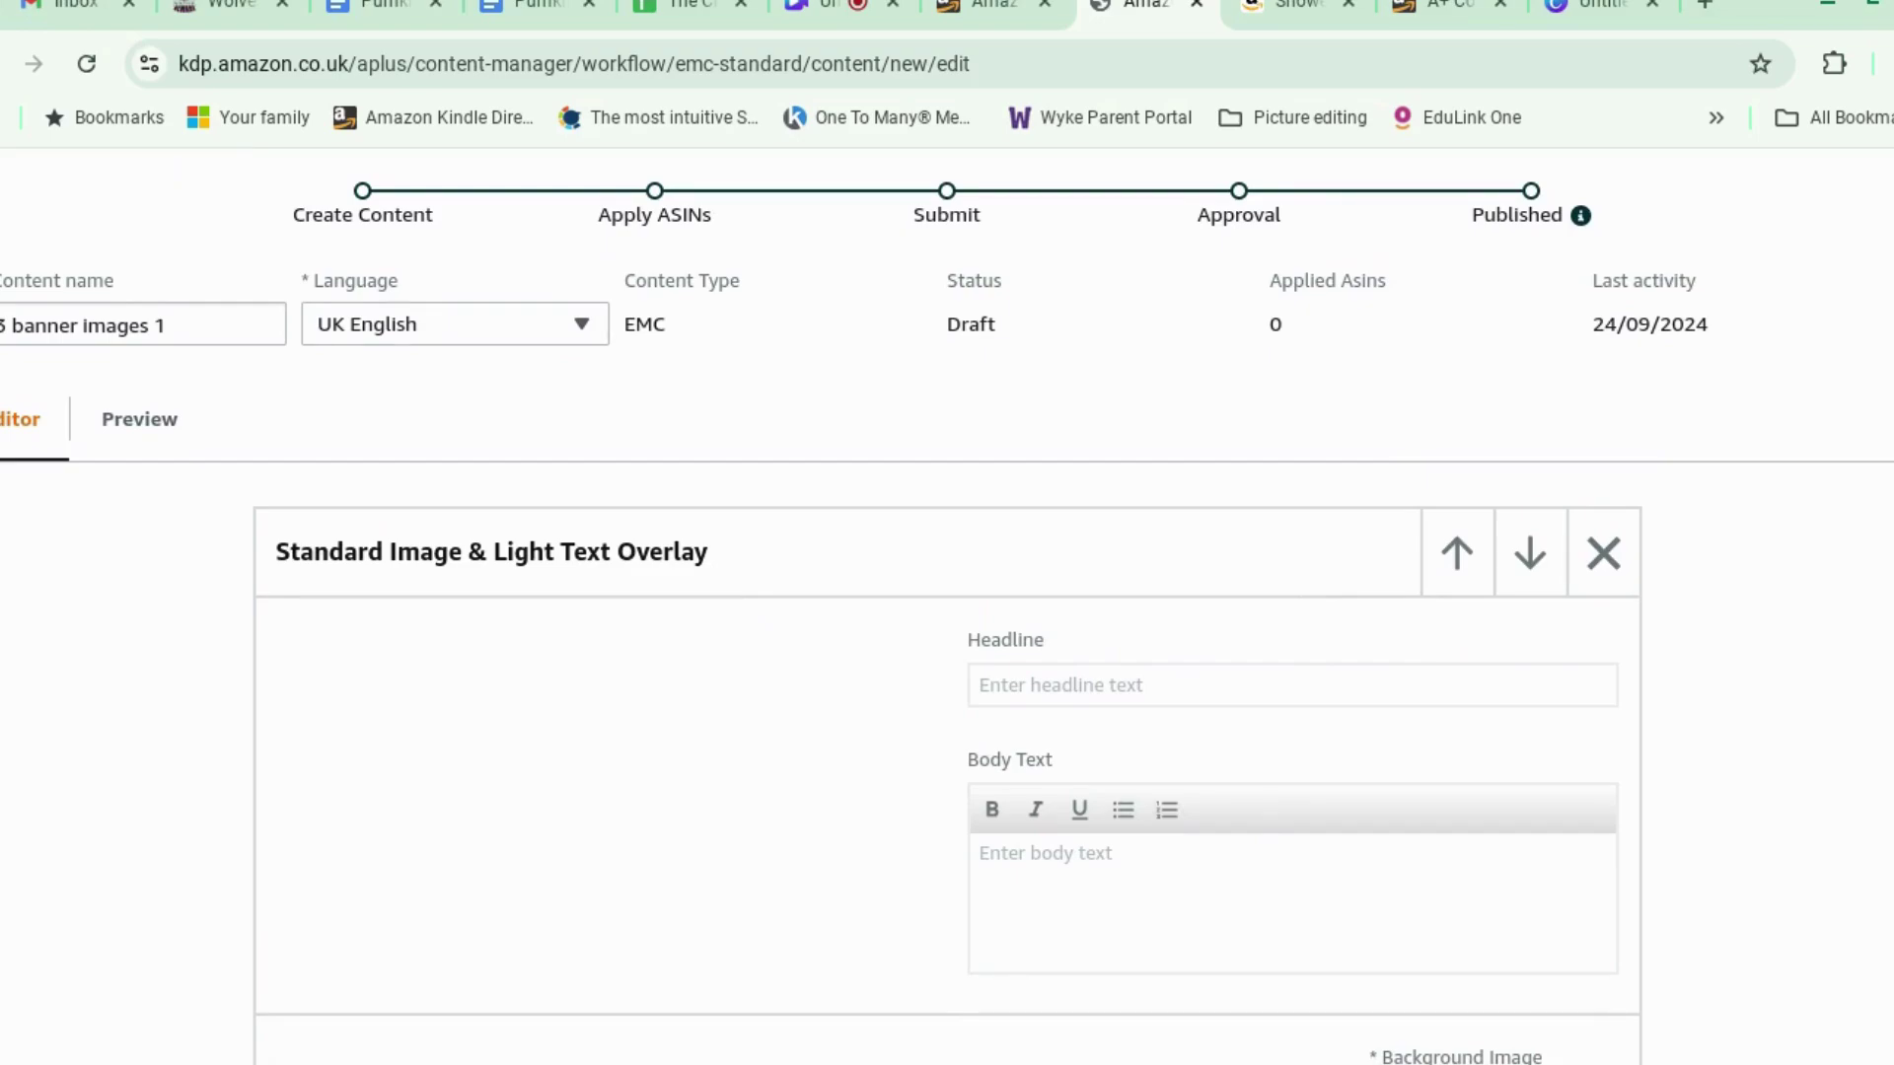
# Move between the bookshelf, Snowed In product page and A+ help tabs to gather the headline text.
pyautogui.click(1282, 14)
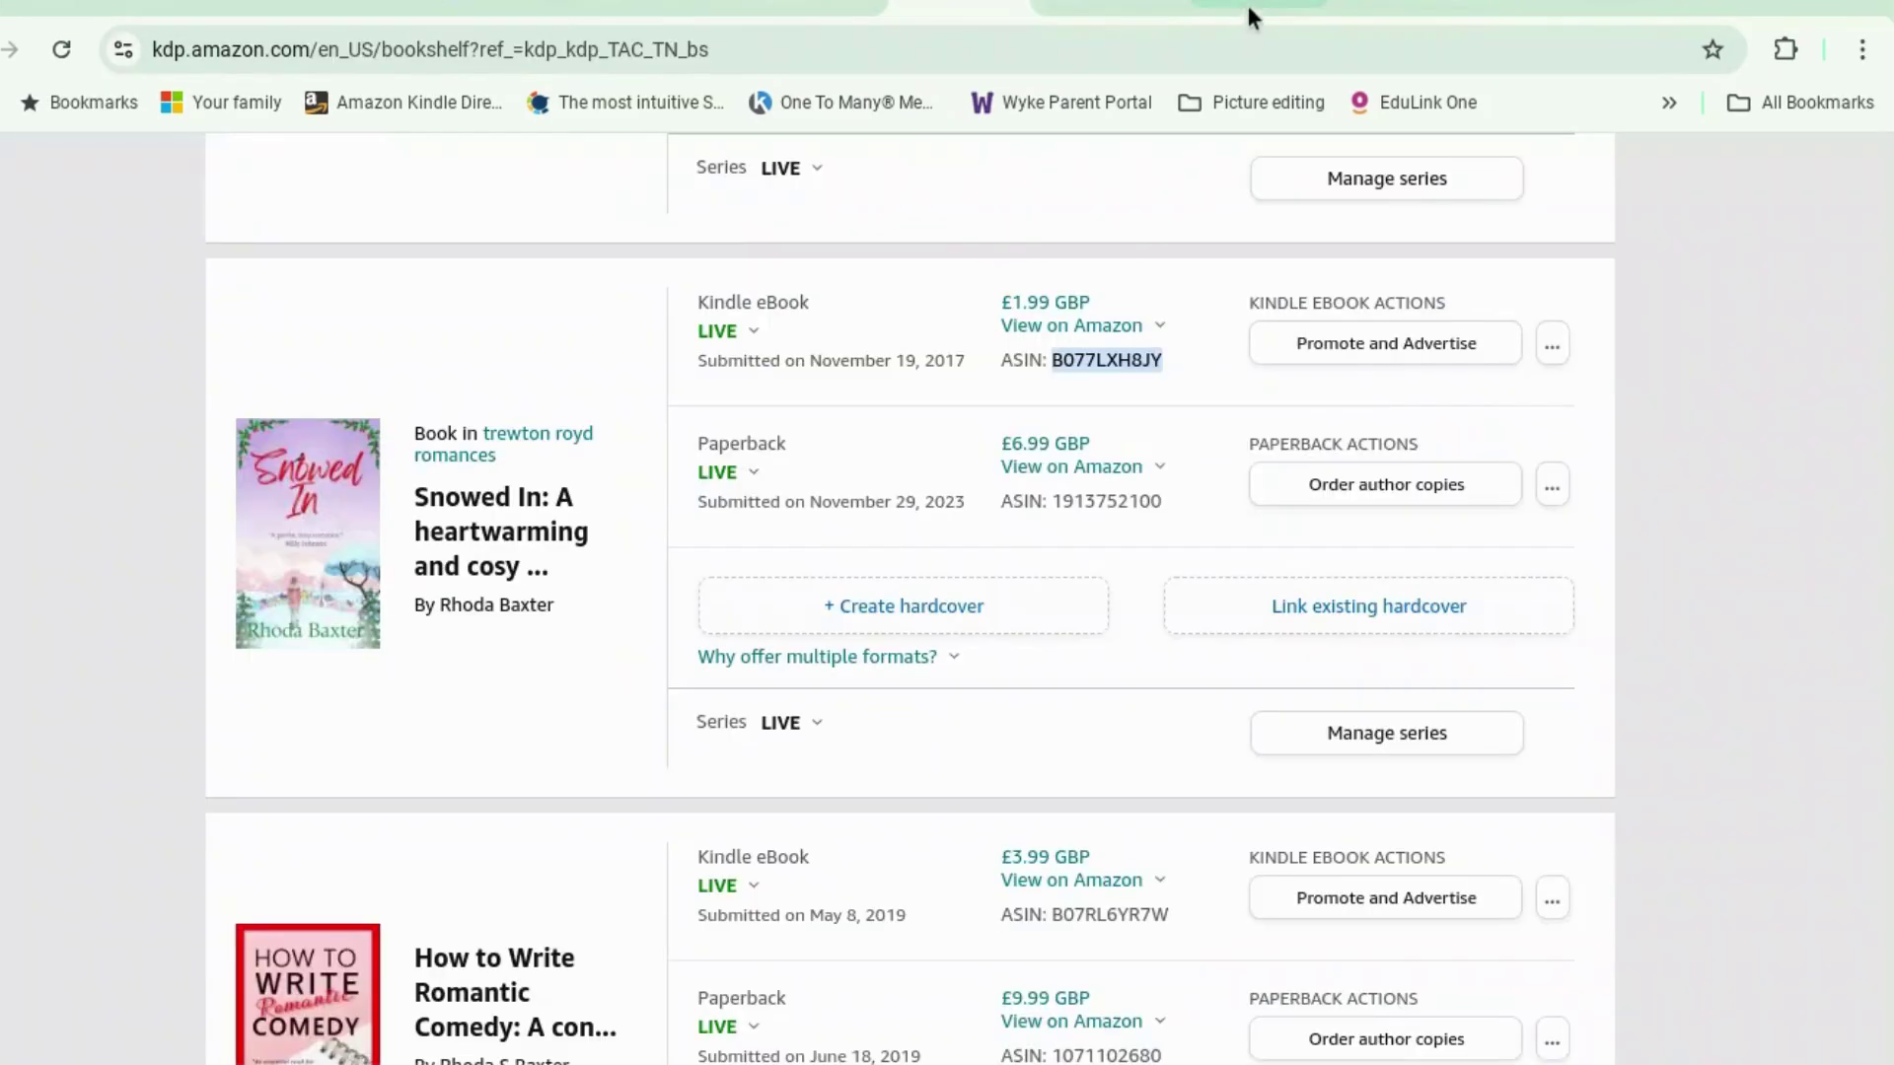
pyautogui.click(1232, 12)
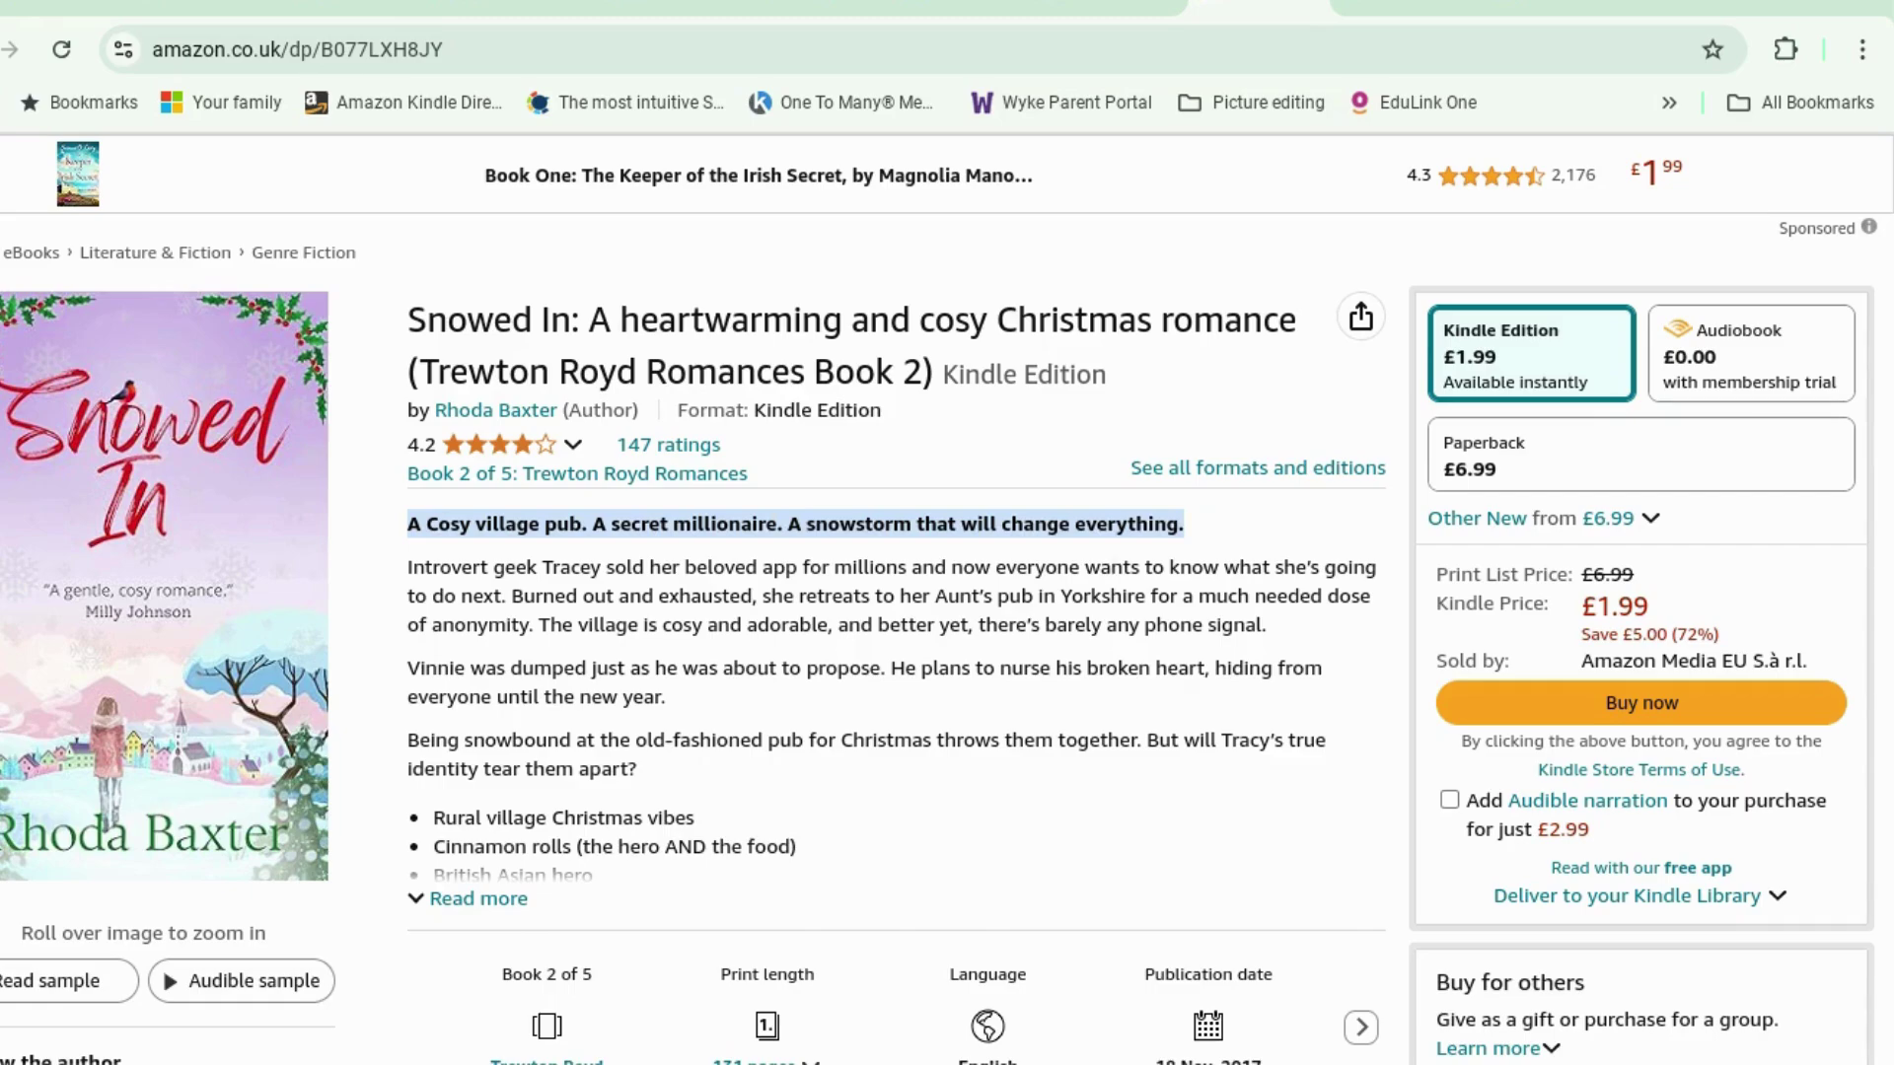
pyautogui.click(1413, 5)
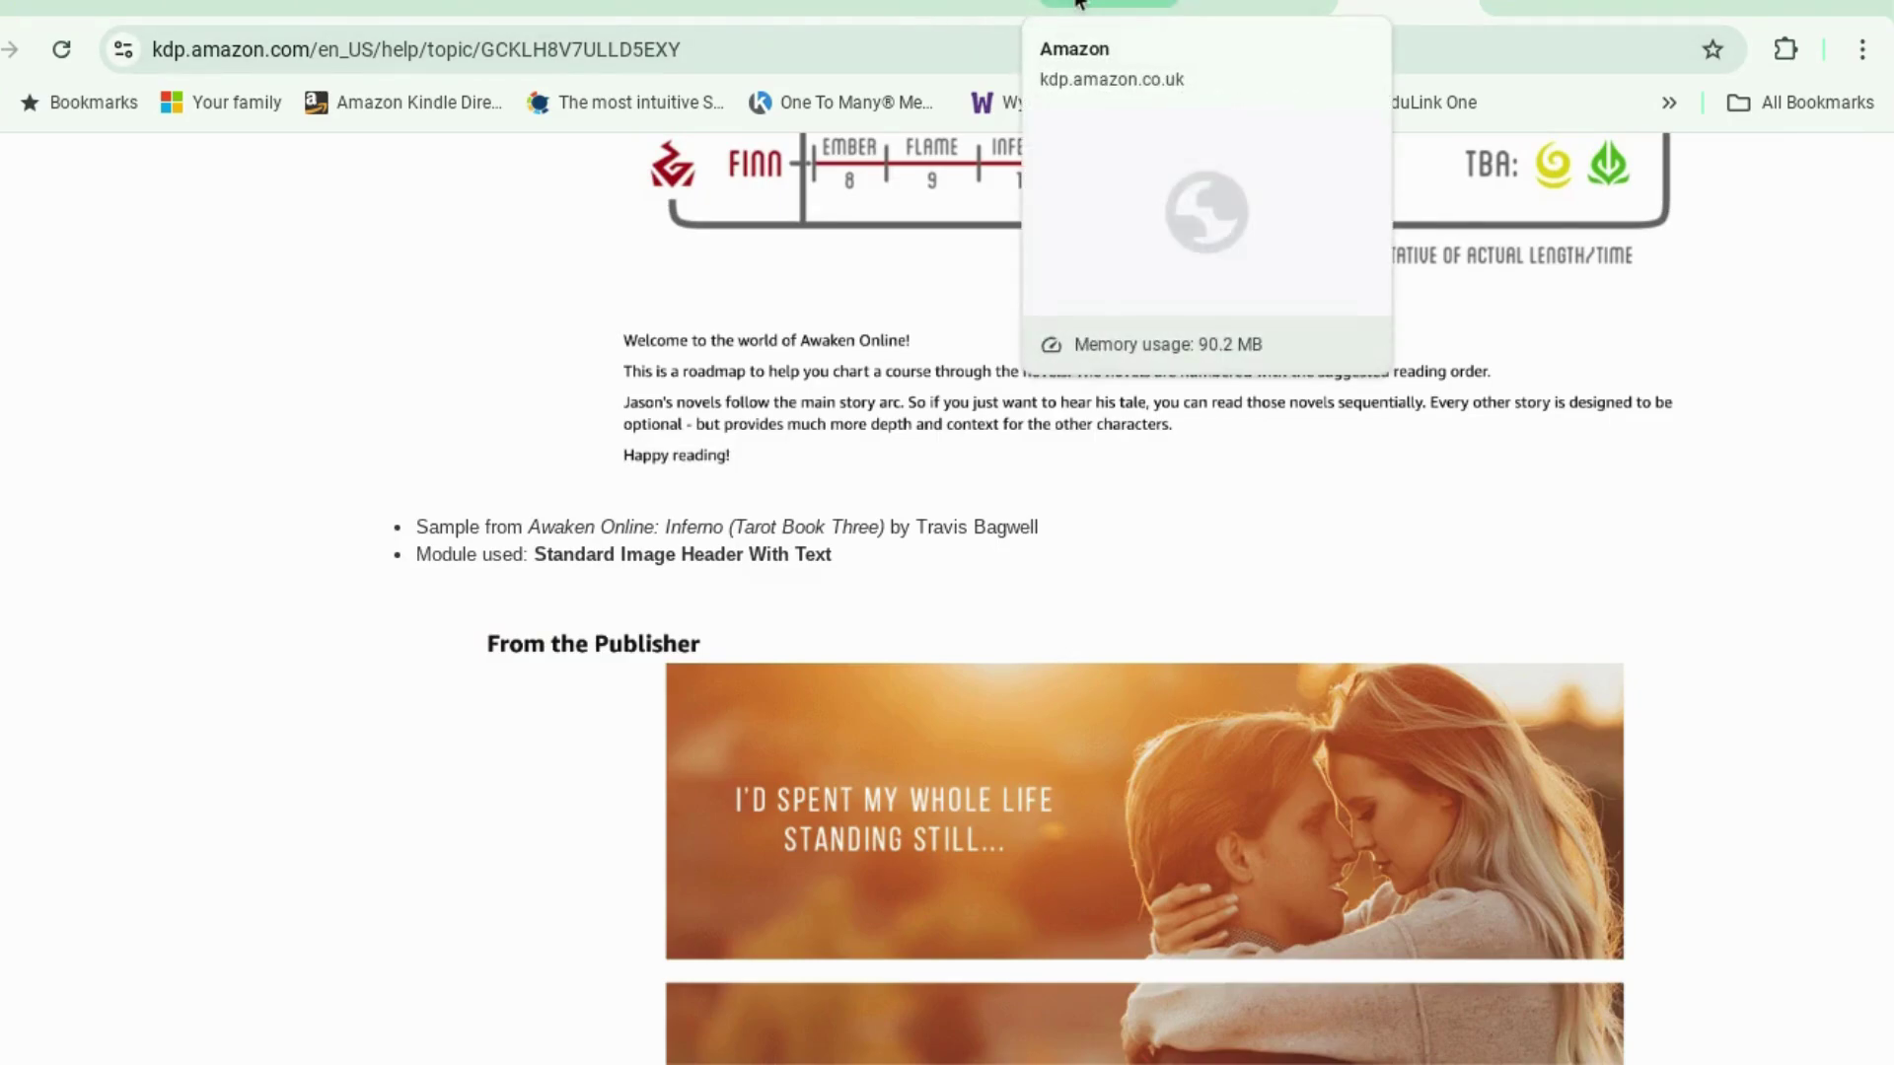
pyautogui.click(940, 7)
# Return to the A+ draft and add a second Standard Image & Light Text Overlay module.
pyautogui.click(1062, 6)
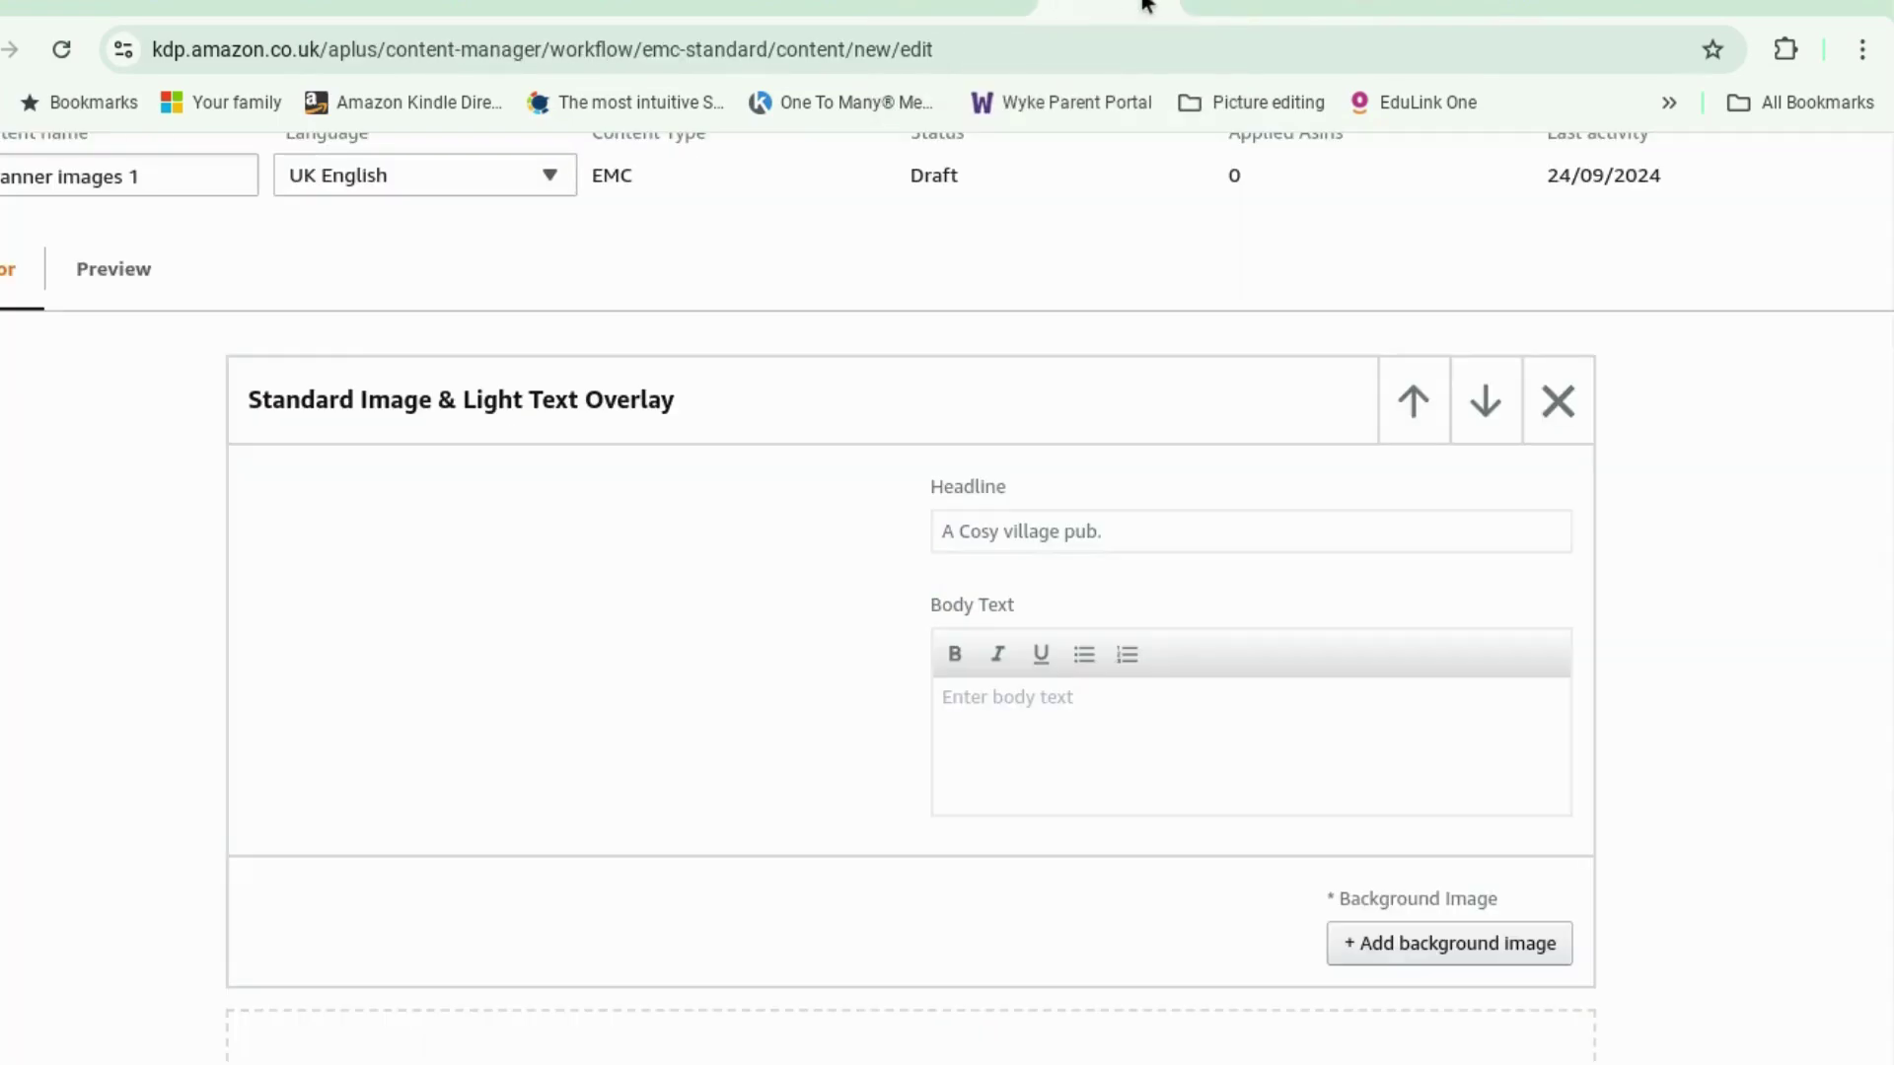
pyautogui.scroll(2, 997, 539)
pyautogui.scroll(3, 996, 539)
pyautogui.scroll(-6, 996, 538)
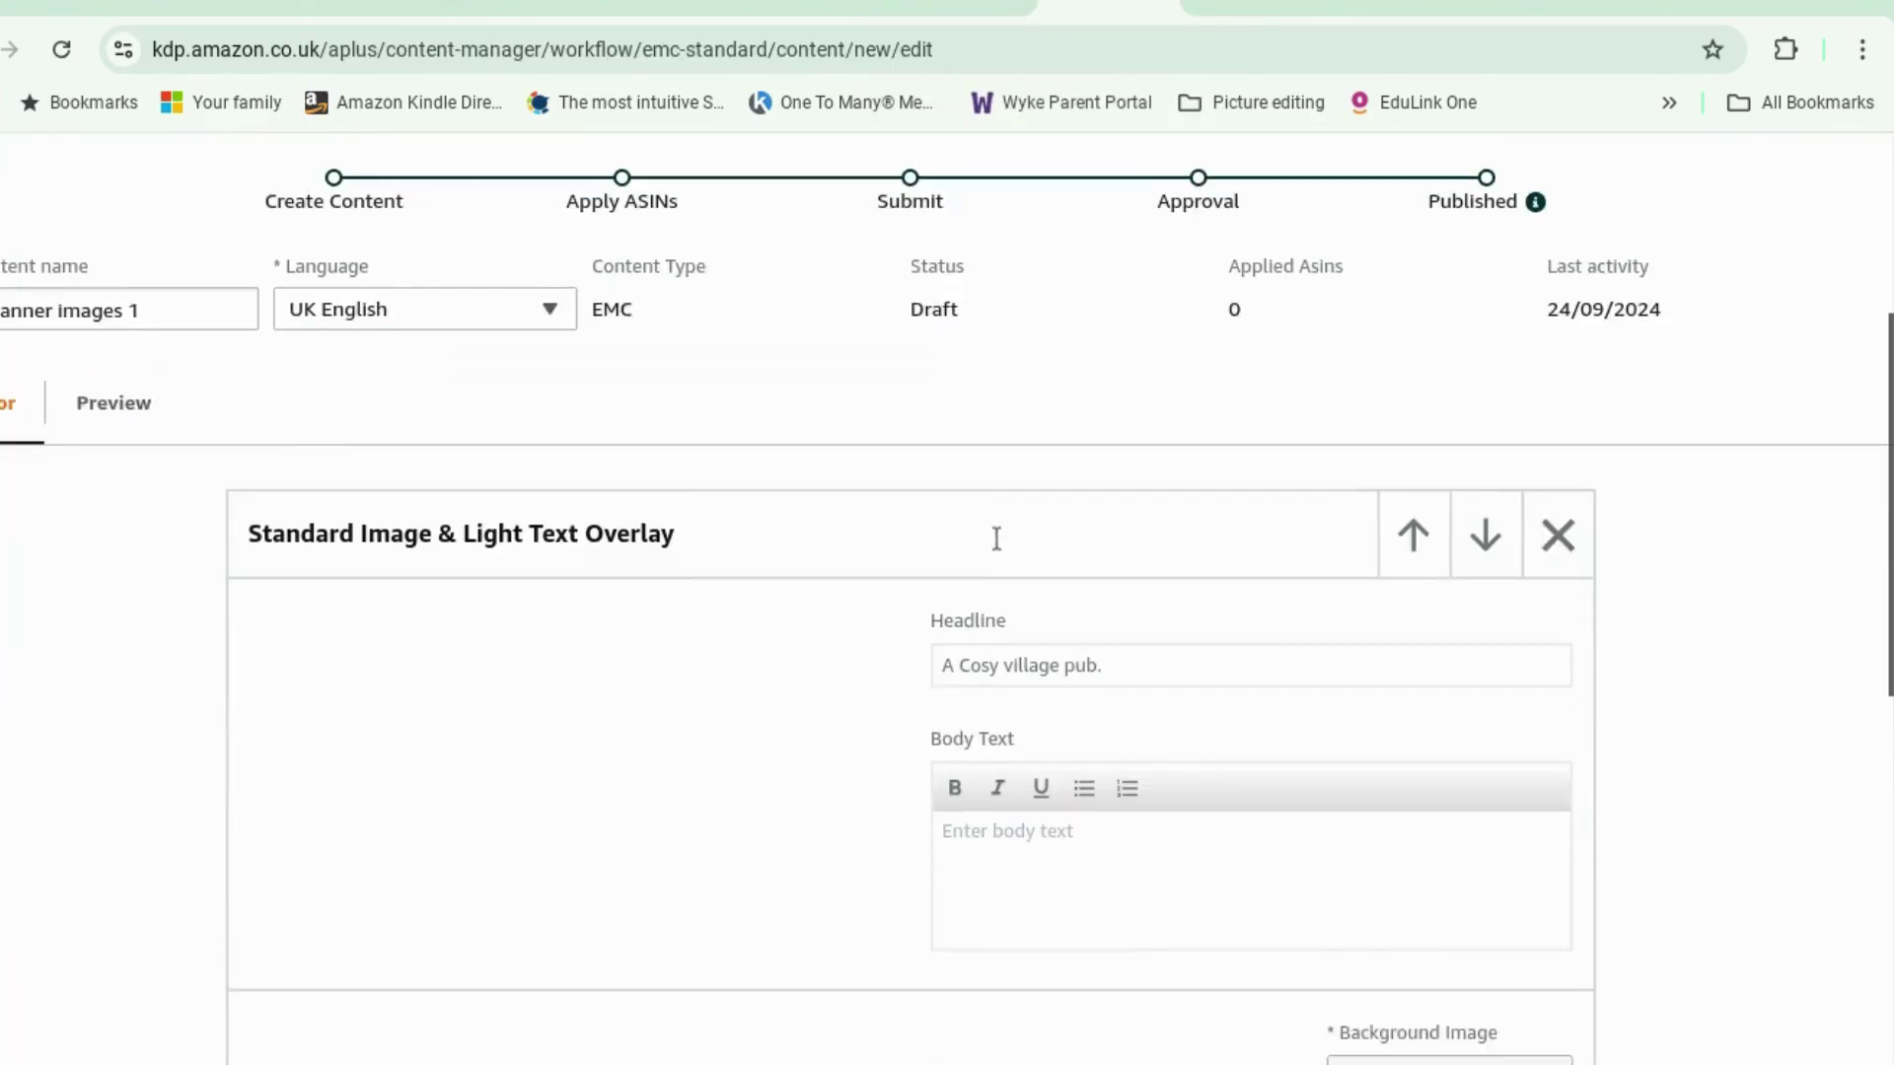
pyautogui.scroll(-3, 997, 539)
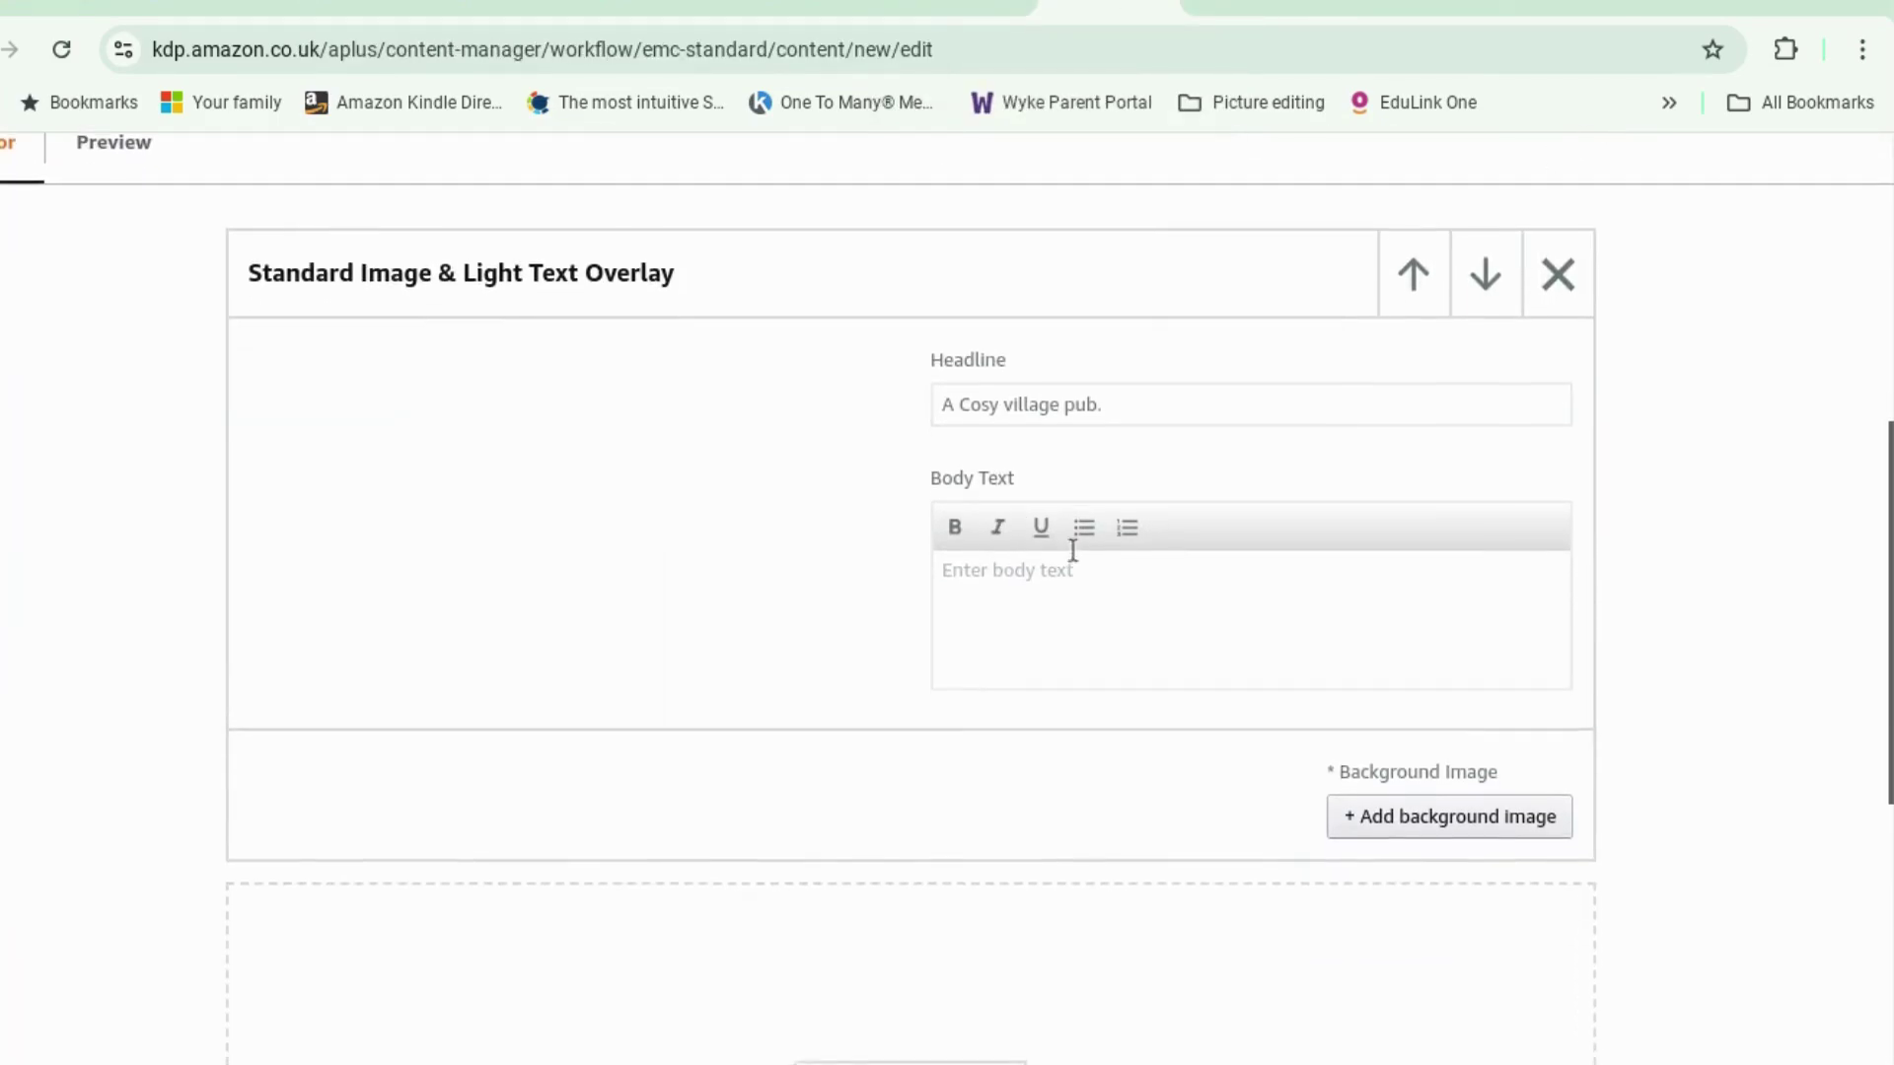
pyautogui.click(950, 902)
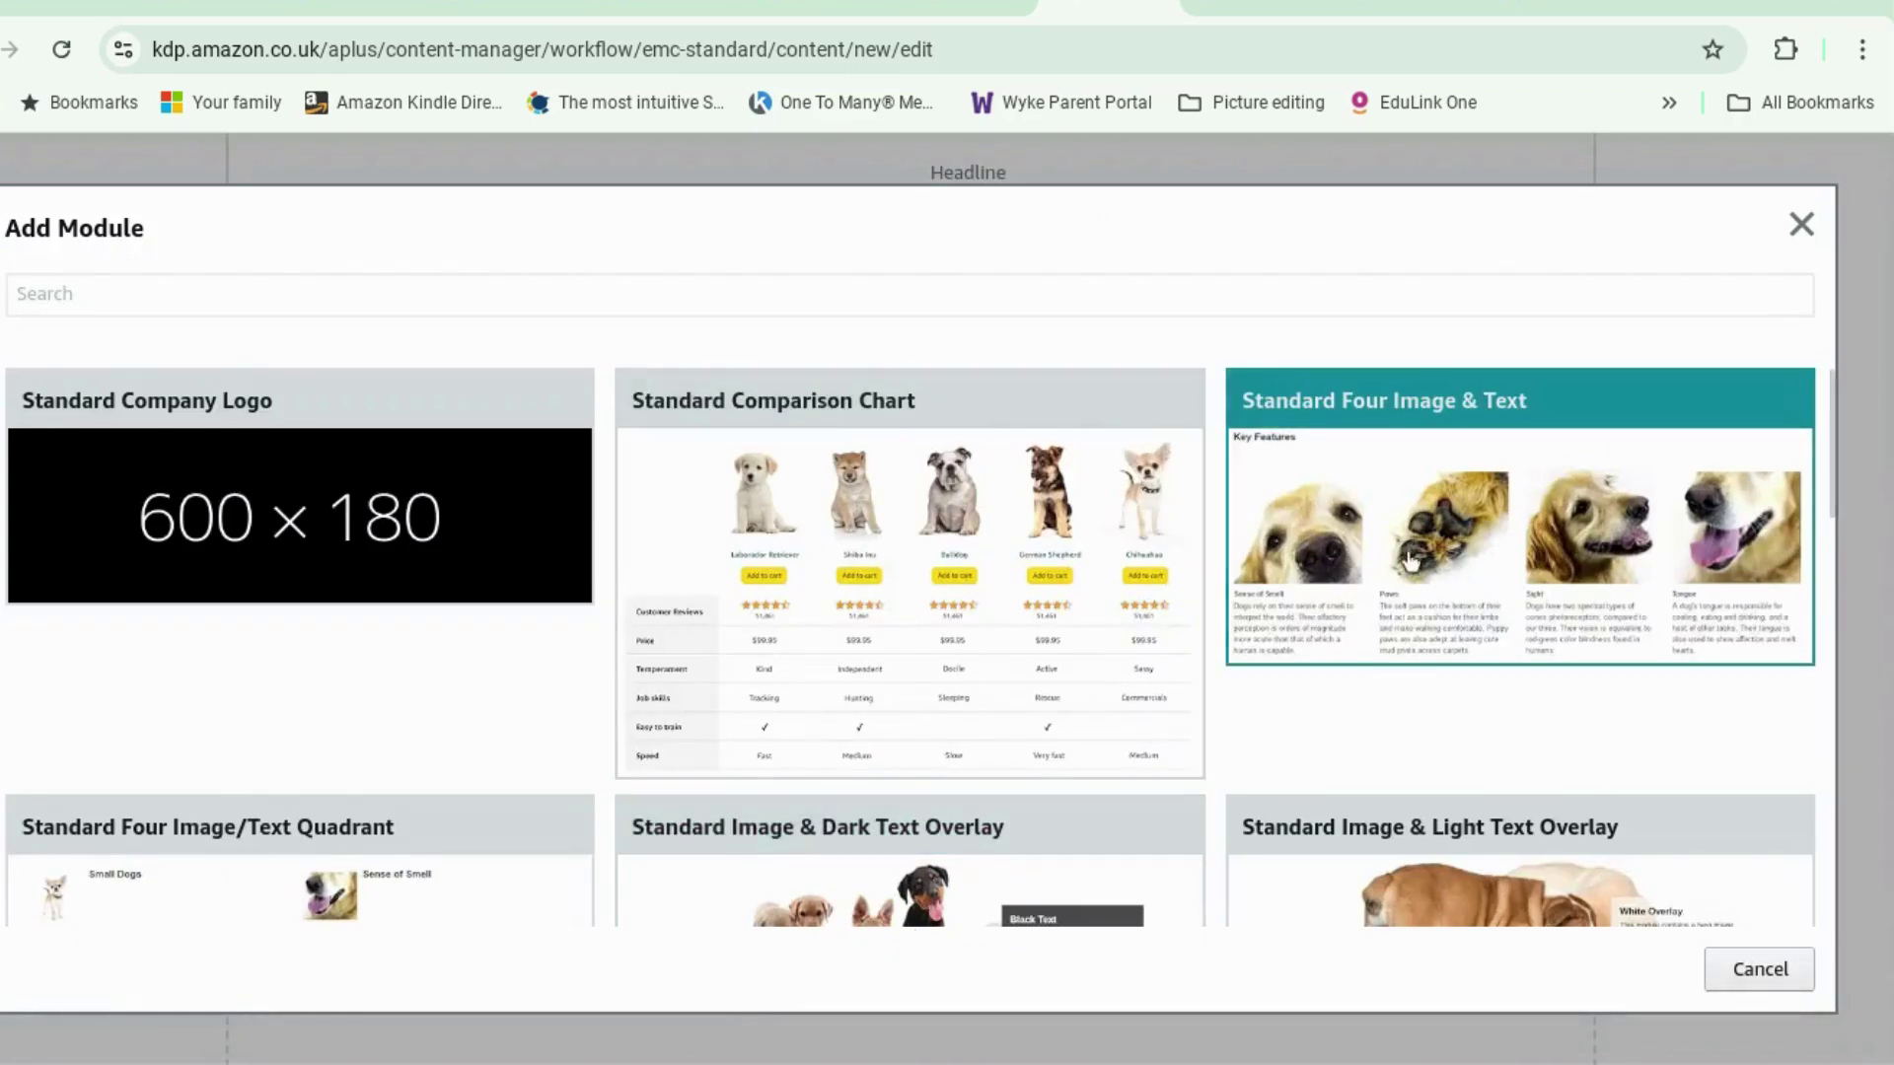
pyautogui.scroll(-3, 1407, 549)
pyautogui.click(1388, 754)
pyautogui.scroll(-9, 1389, 755)
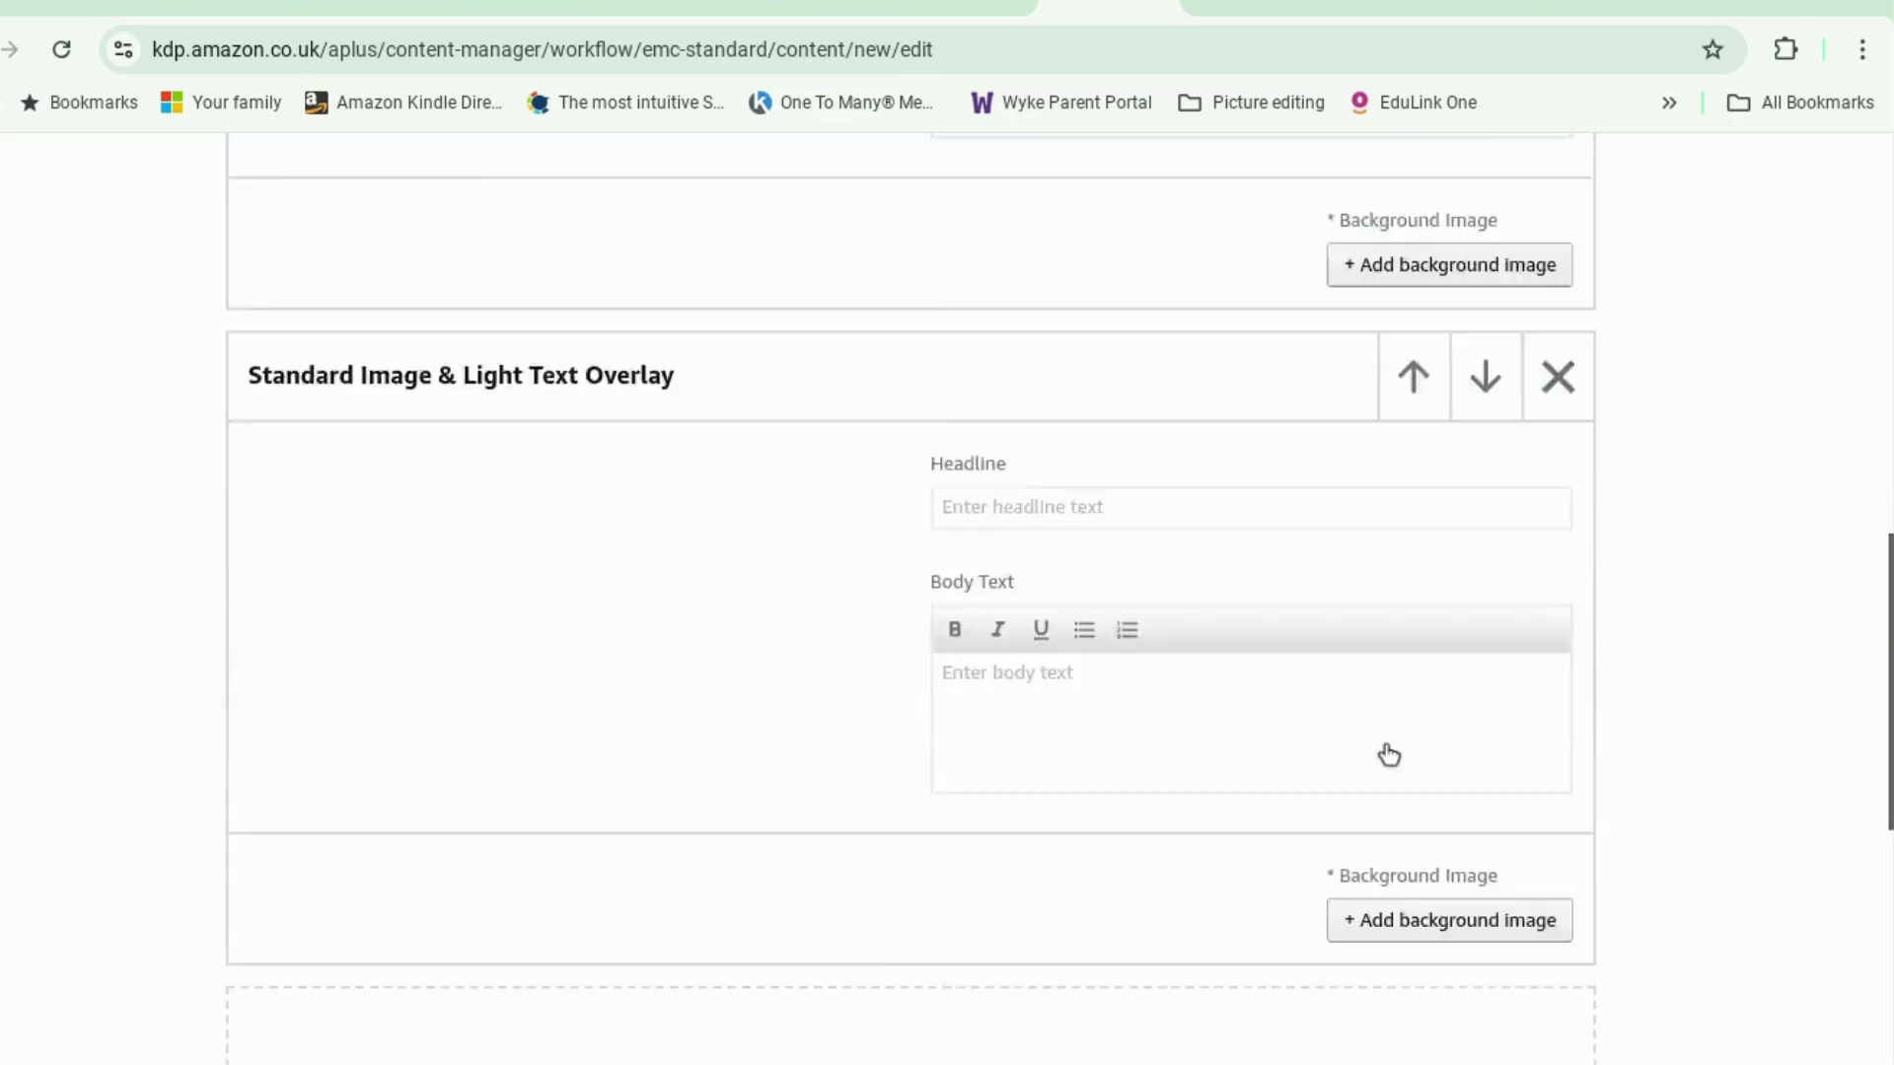
# Add a third Standard Image & Light Text Overlay module below it.
pyautogui.click(962, 658)
pyautogui.scroll(-4, 1509, 814)
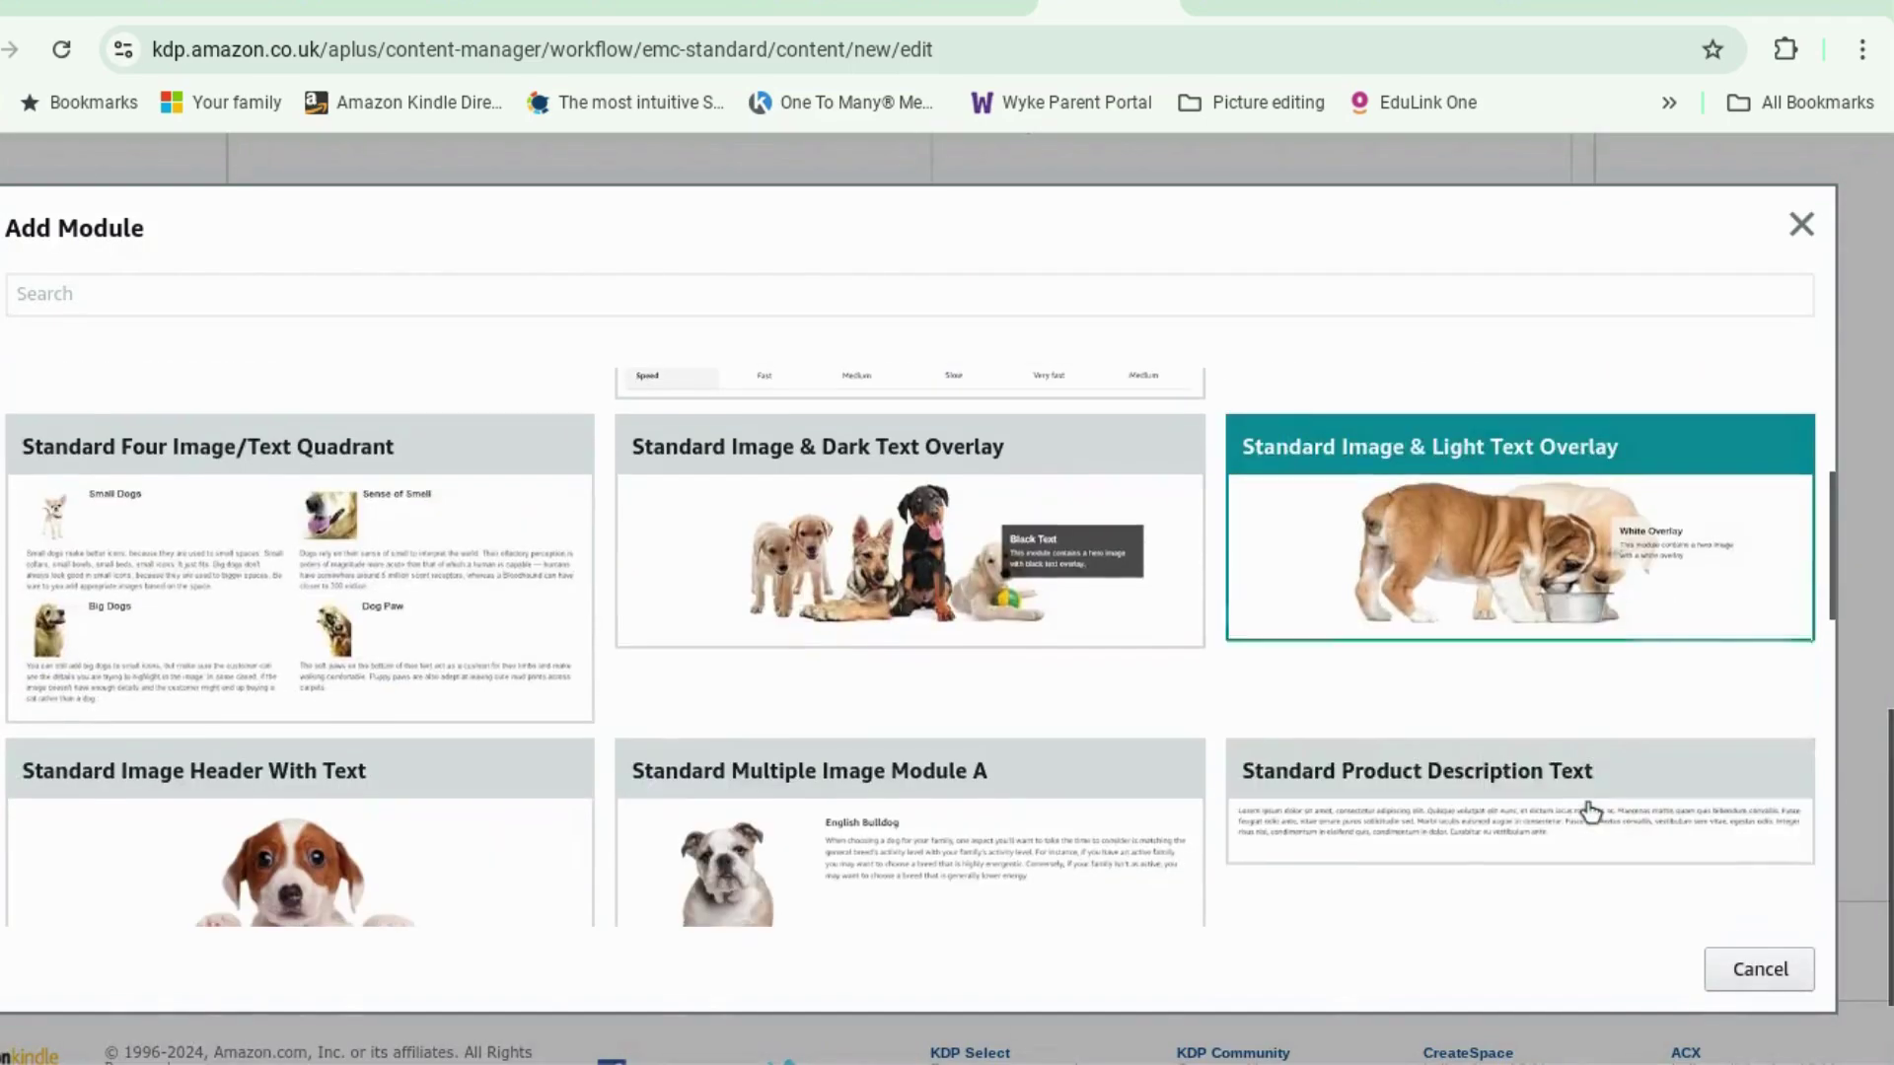
pyautogui.click(1563, 600)
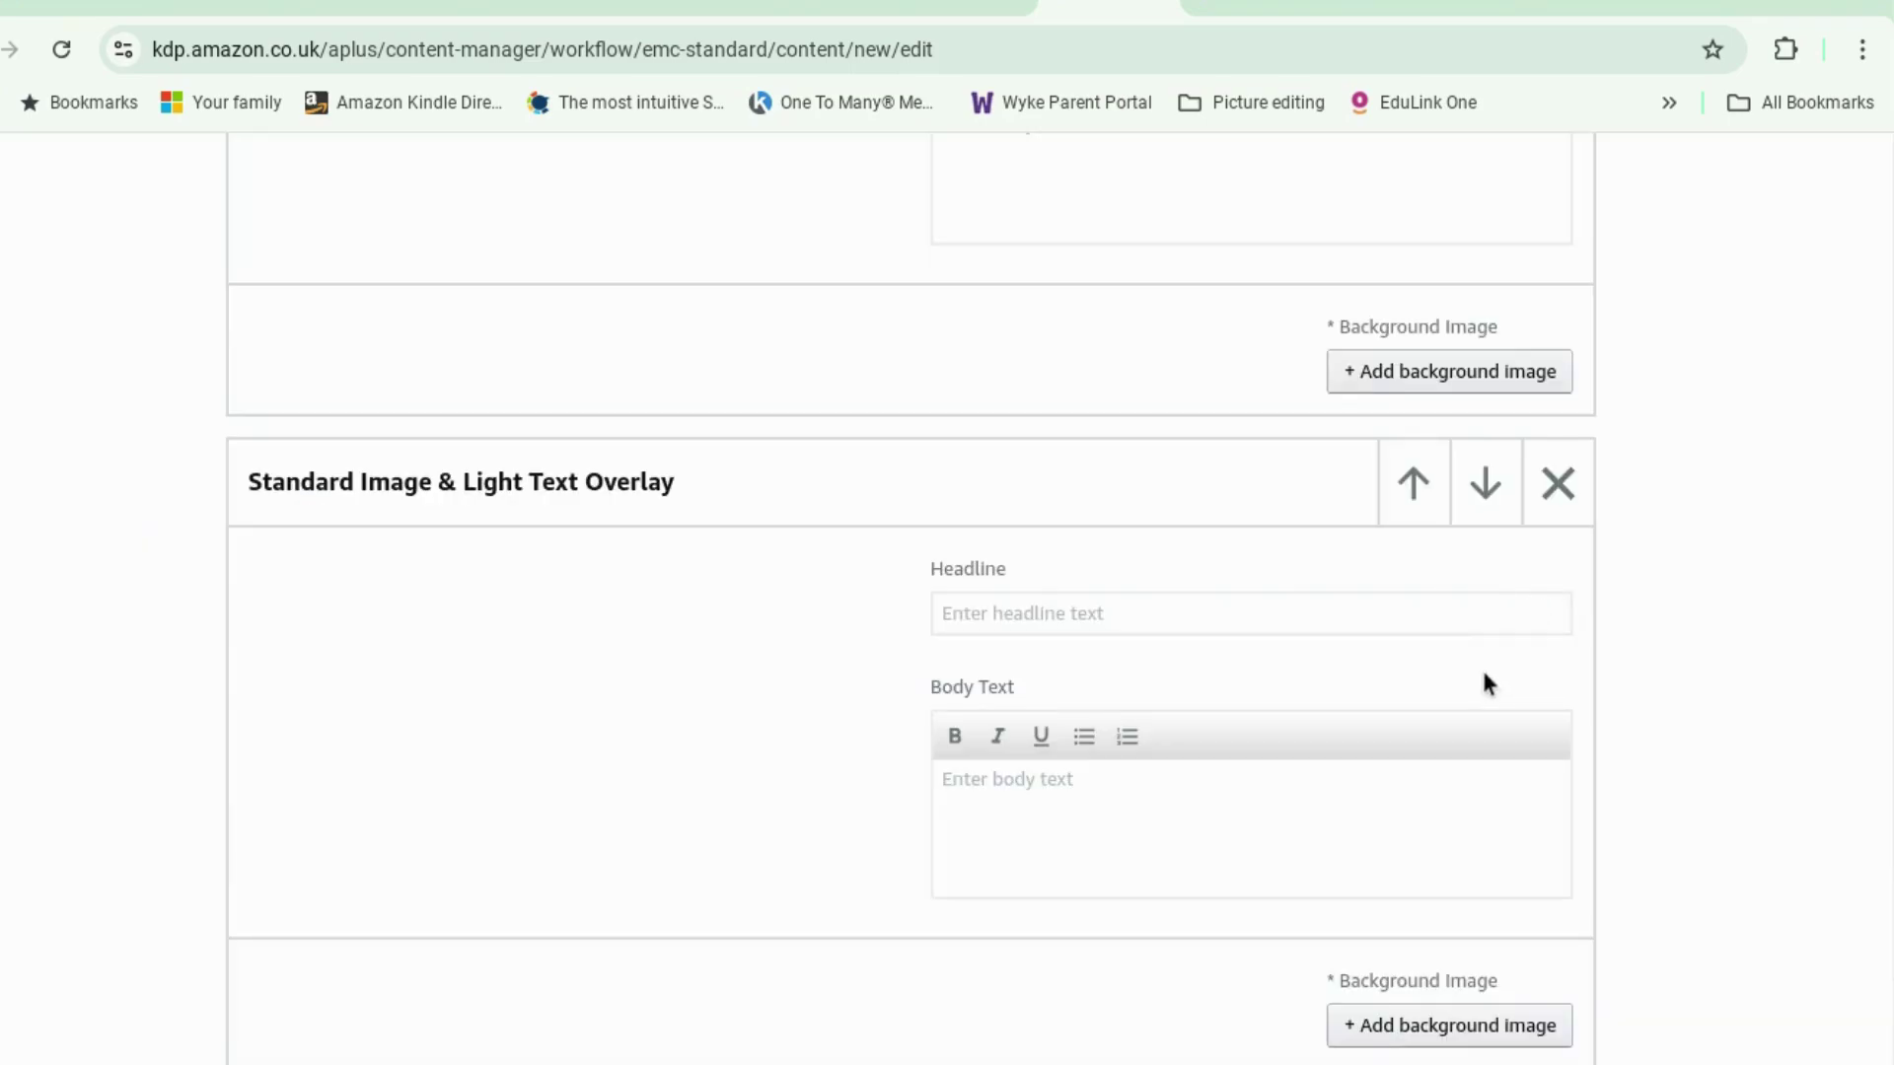
pyautogui.scroll(-3, 1475, 678)
pyautogui.scroll(-4, 1475, 678)
pyautogui.scroll(13, 1474, 675)
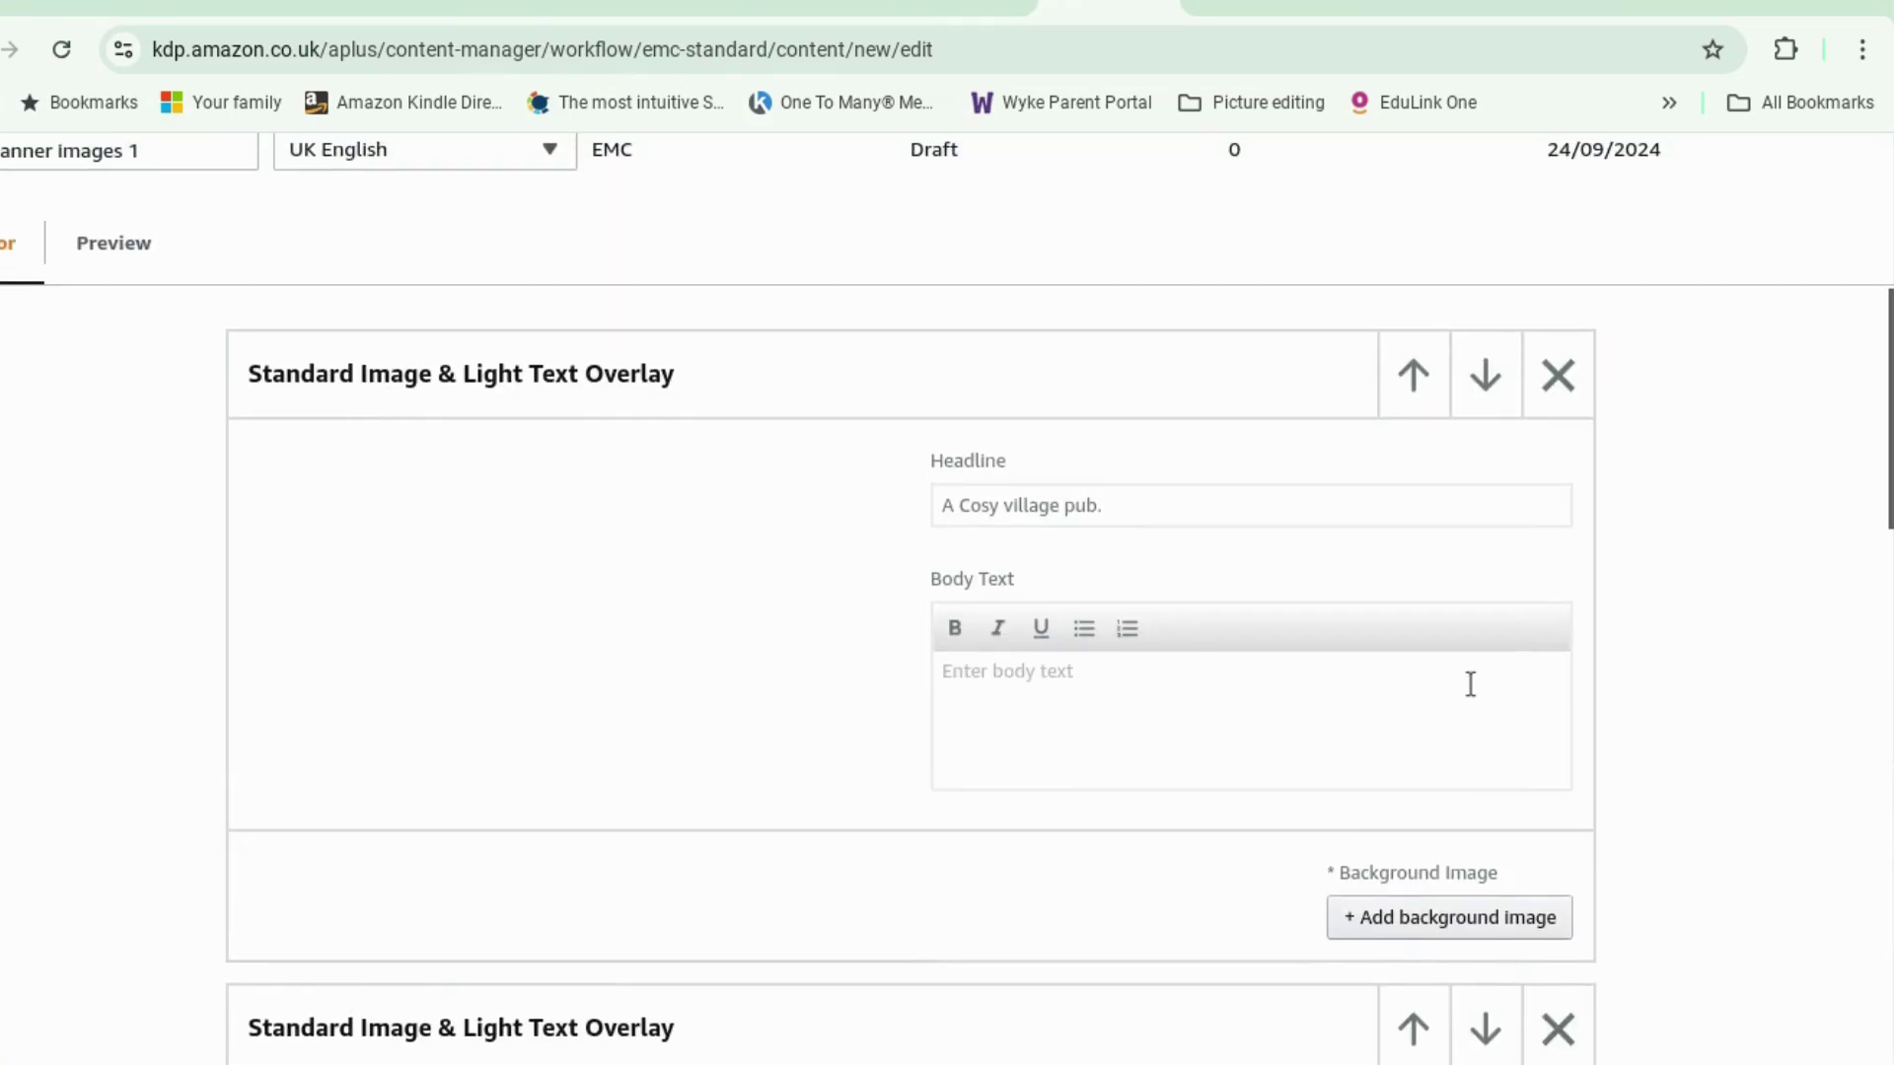
# Start adding the first module's background image and cancel out of the empty Creative Assets library.
pyautogui.click(1410, 932)
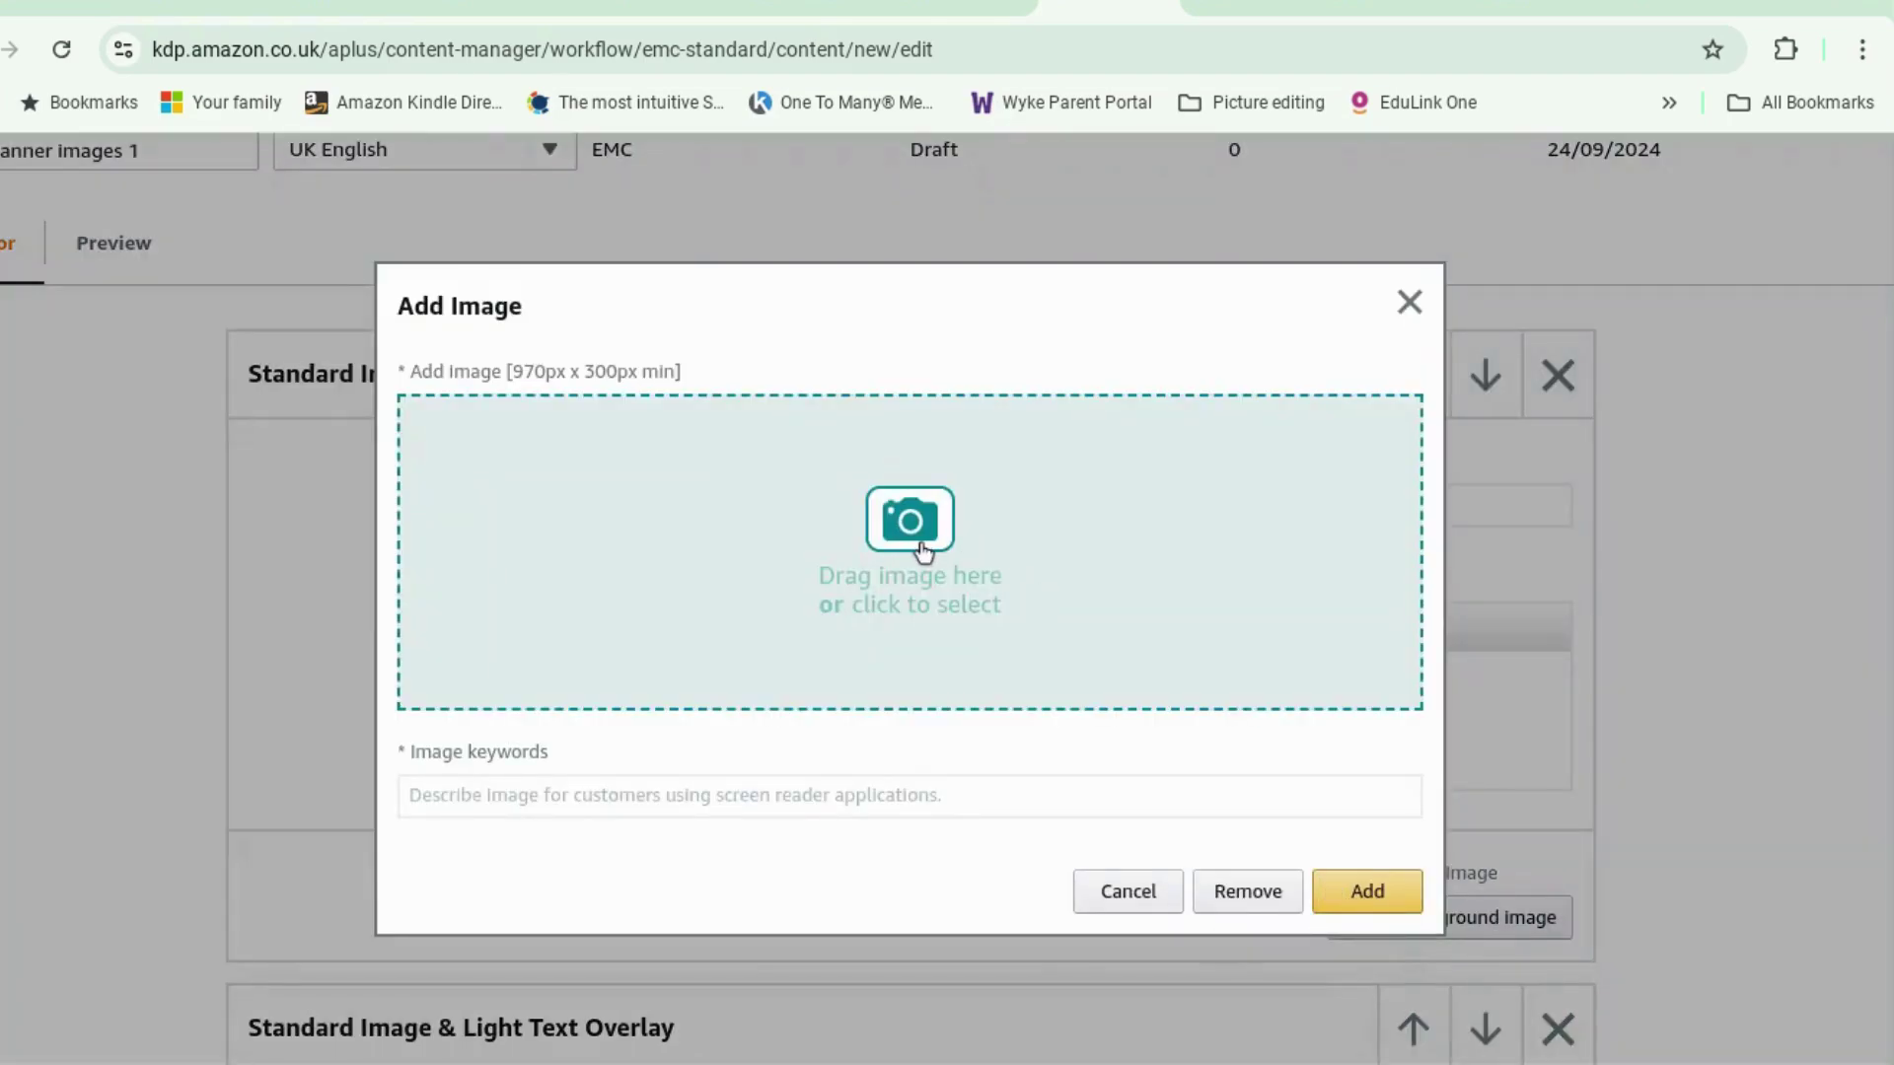
pyautogui.click(924, 551)
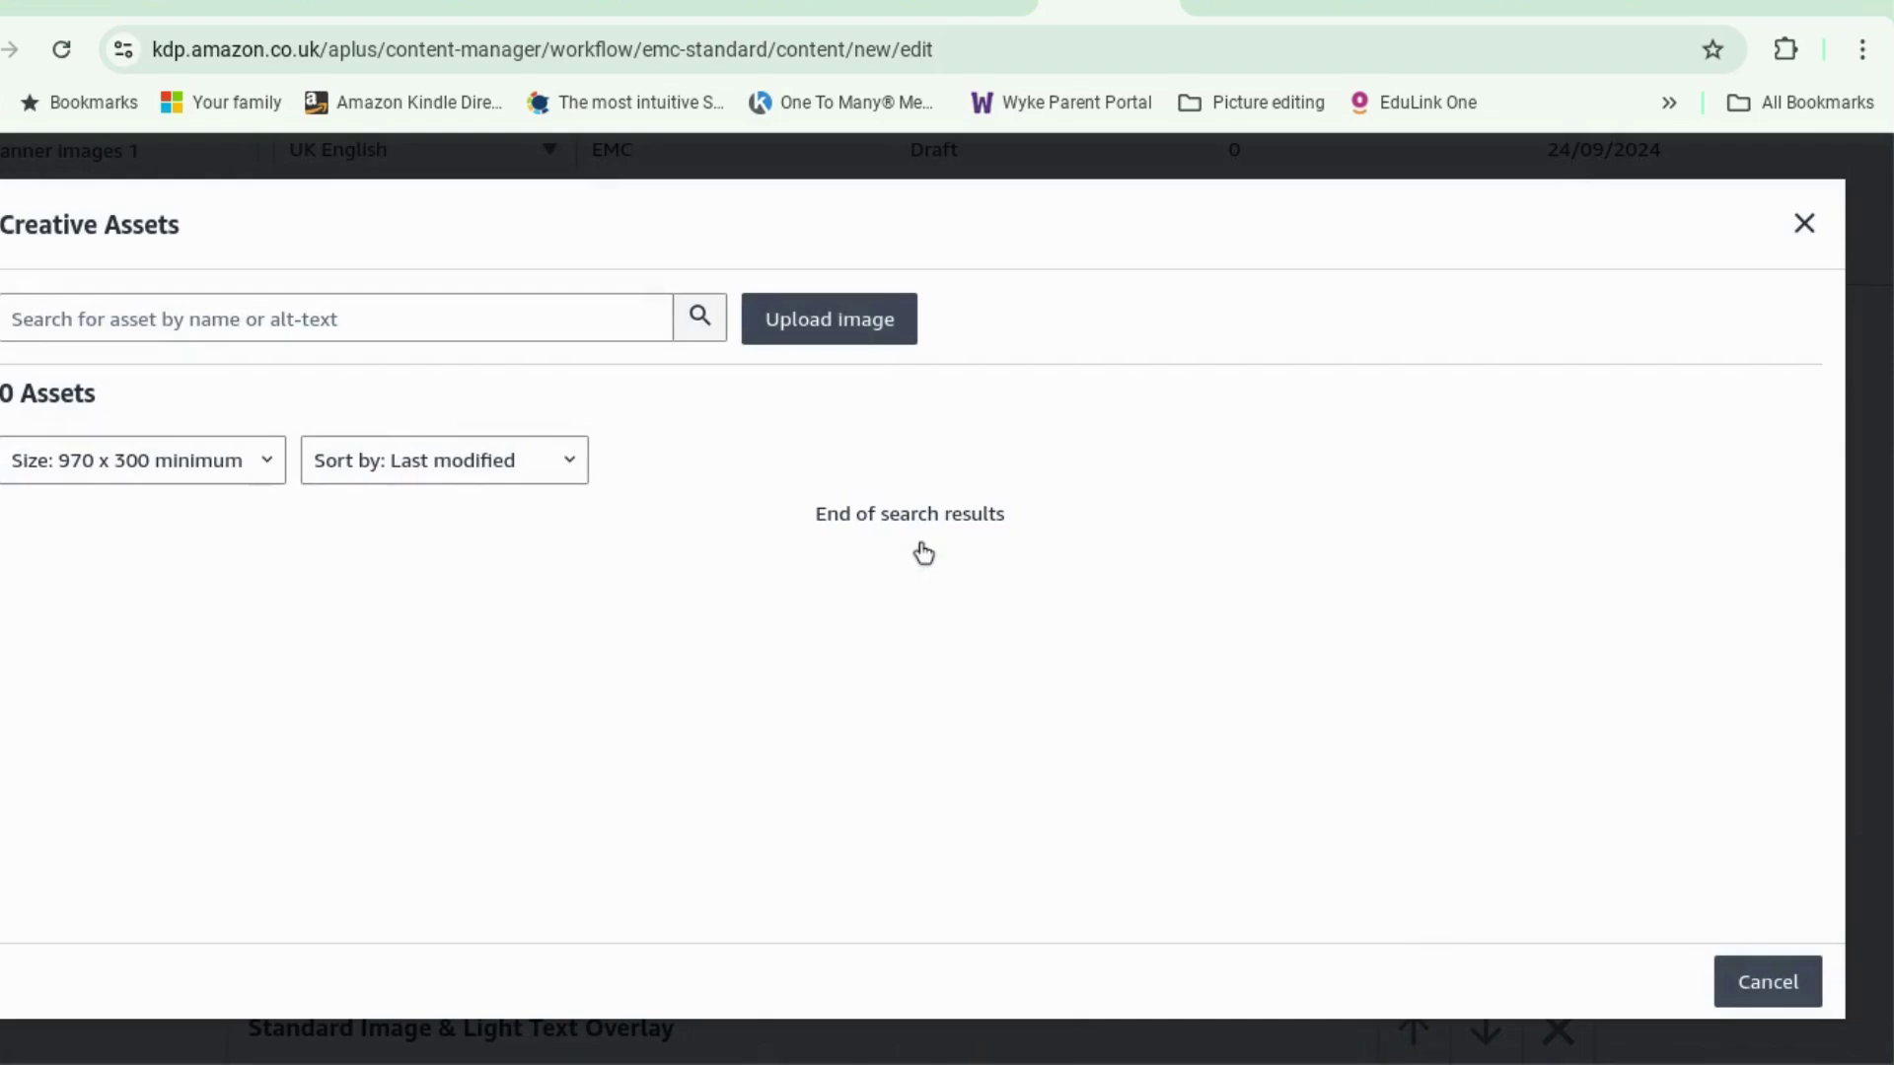
pyautogui.click(1767, 982)
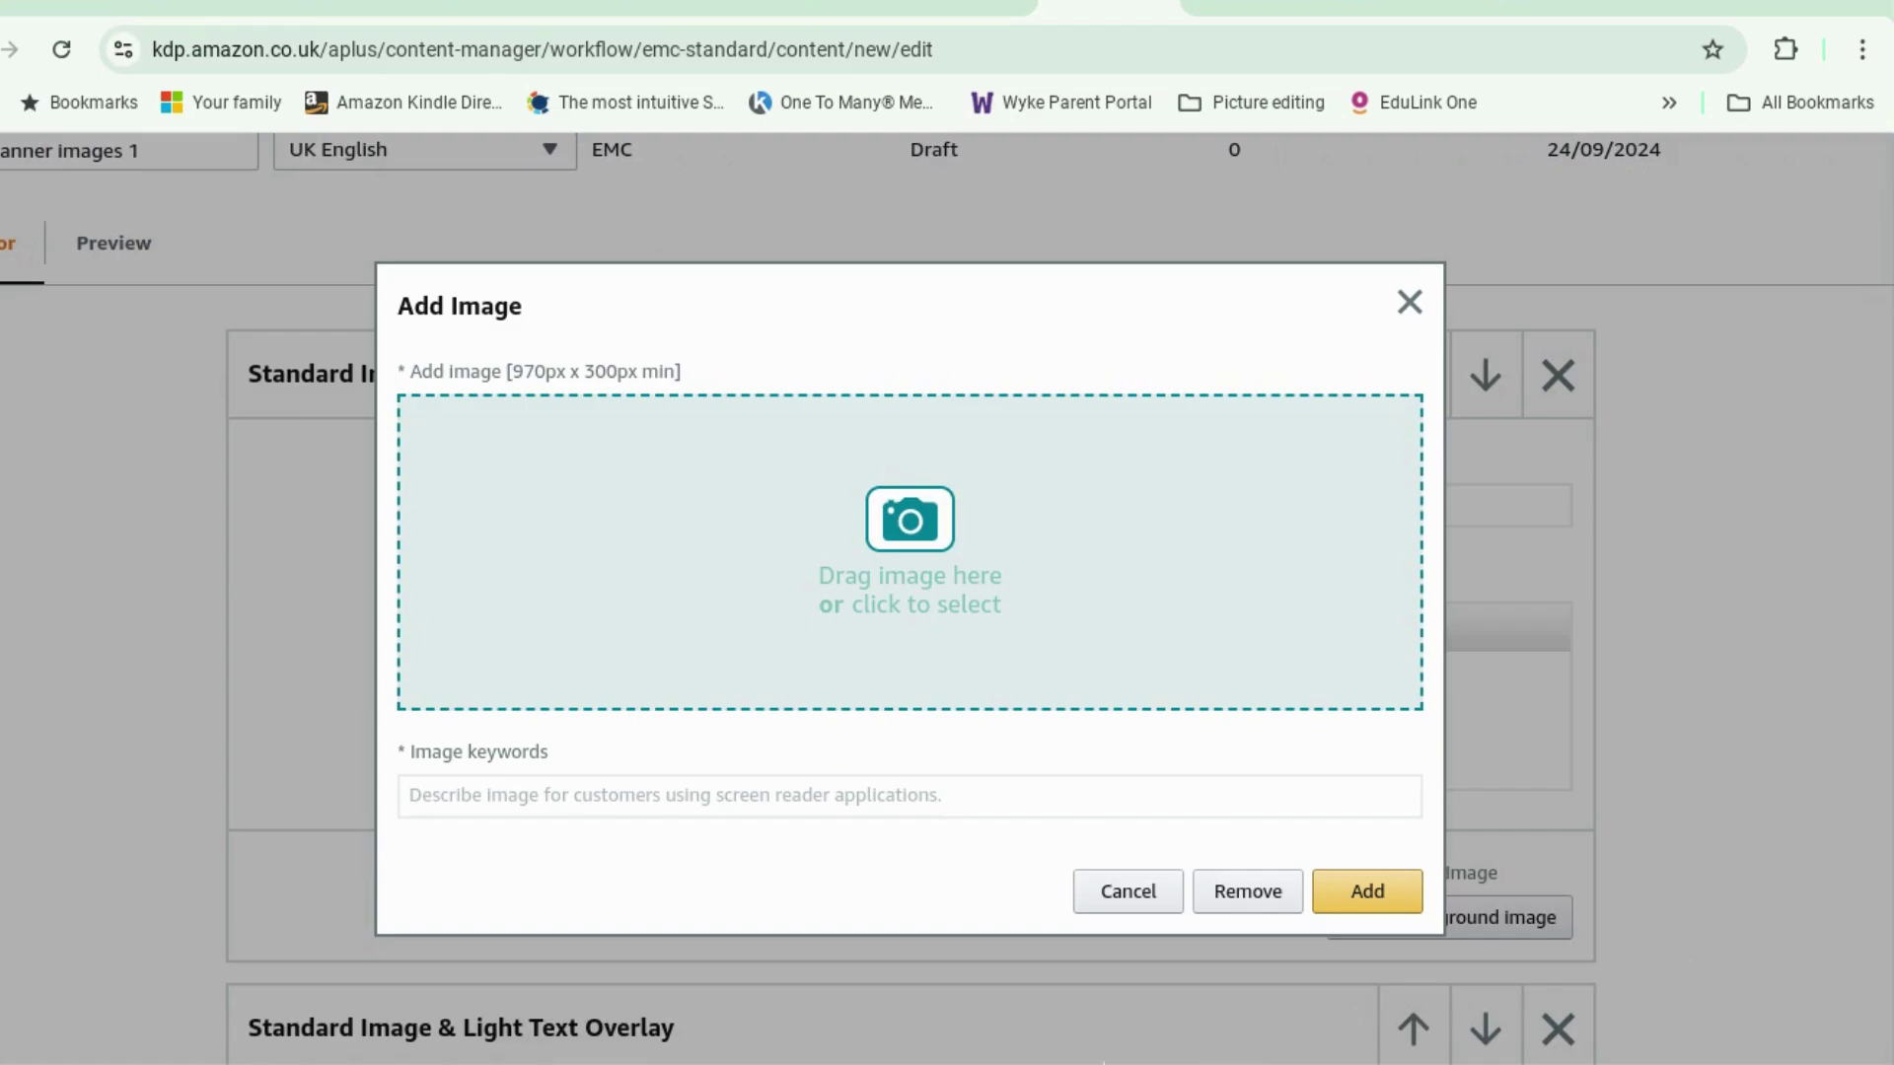
# Open the Snowed In A+ images folder on Google Drive in Files.
pyautogui.moveTo(1036, 1055)
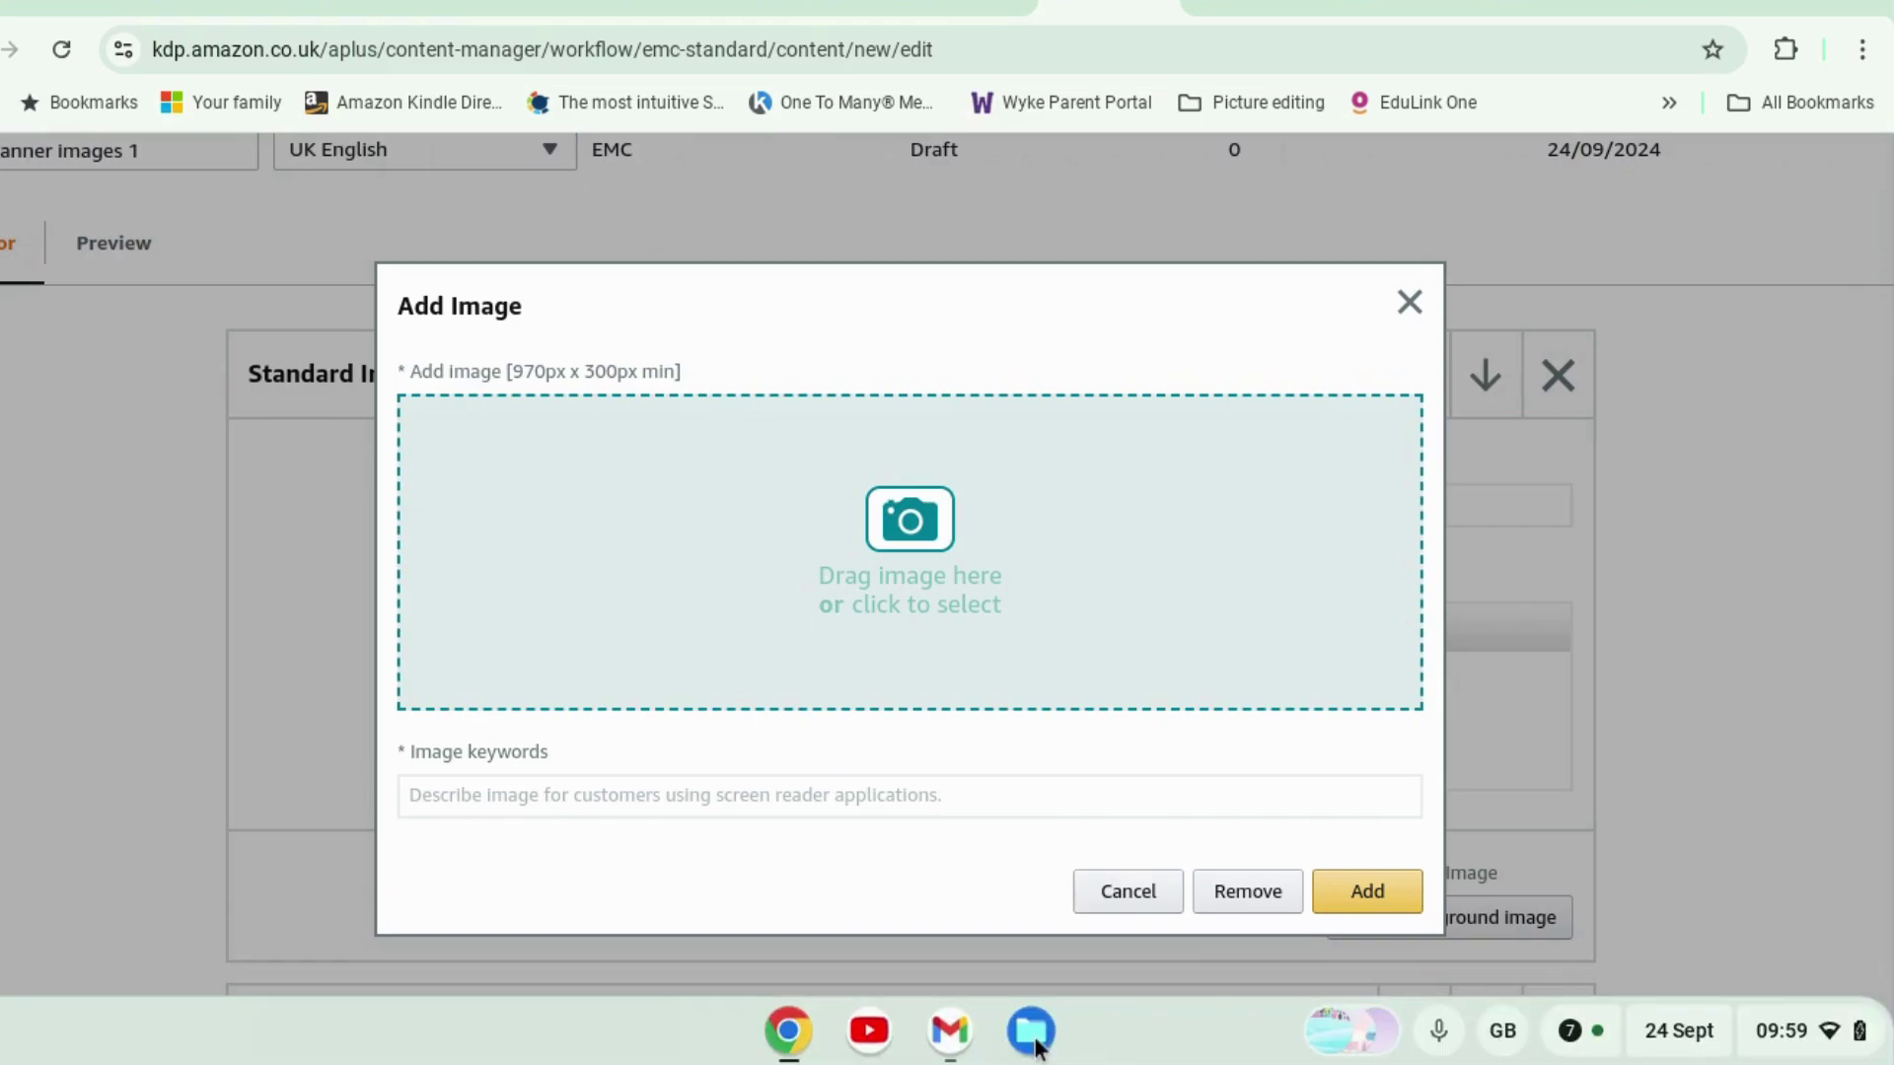
pyautogui.click(1033, 1035)
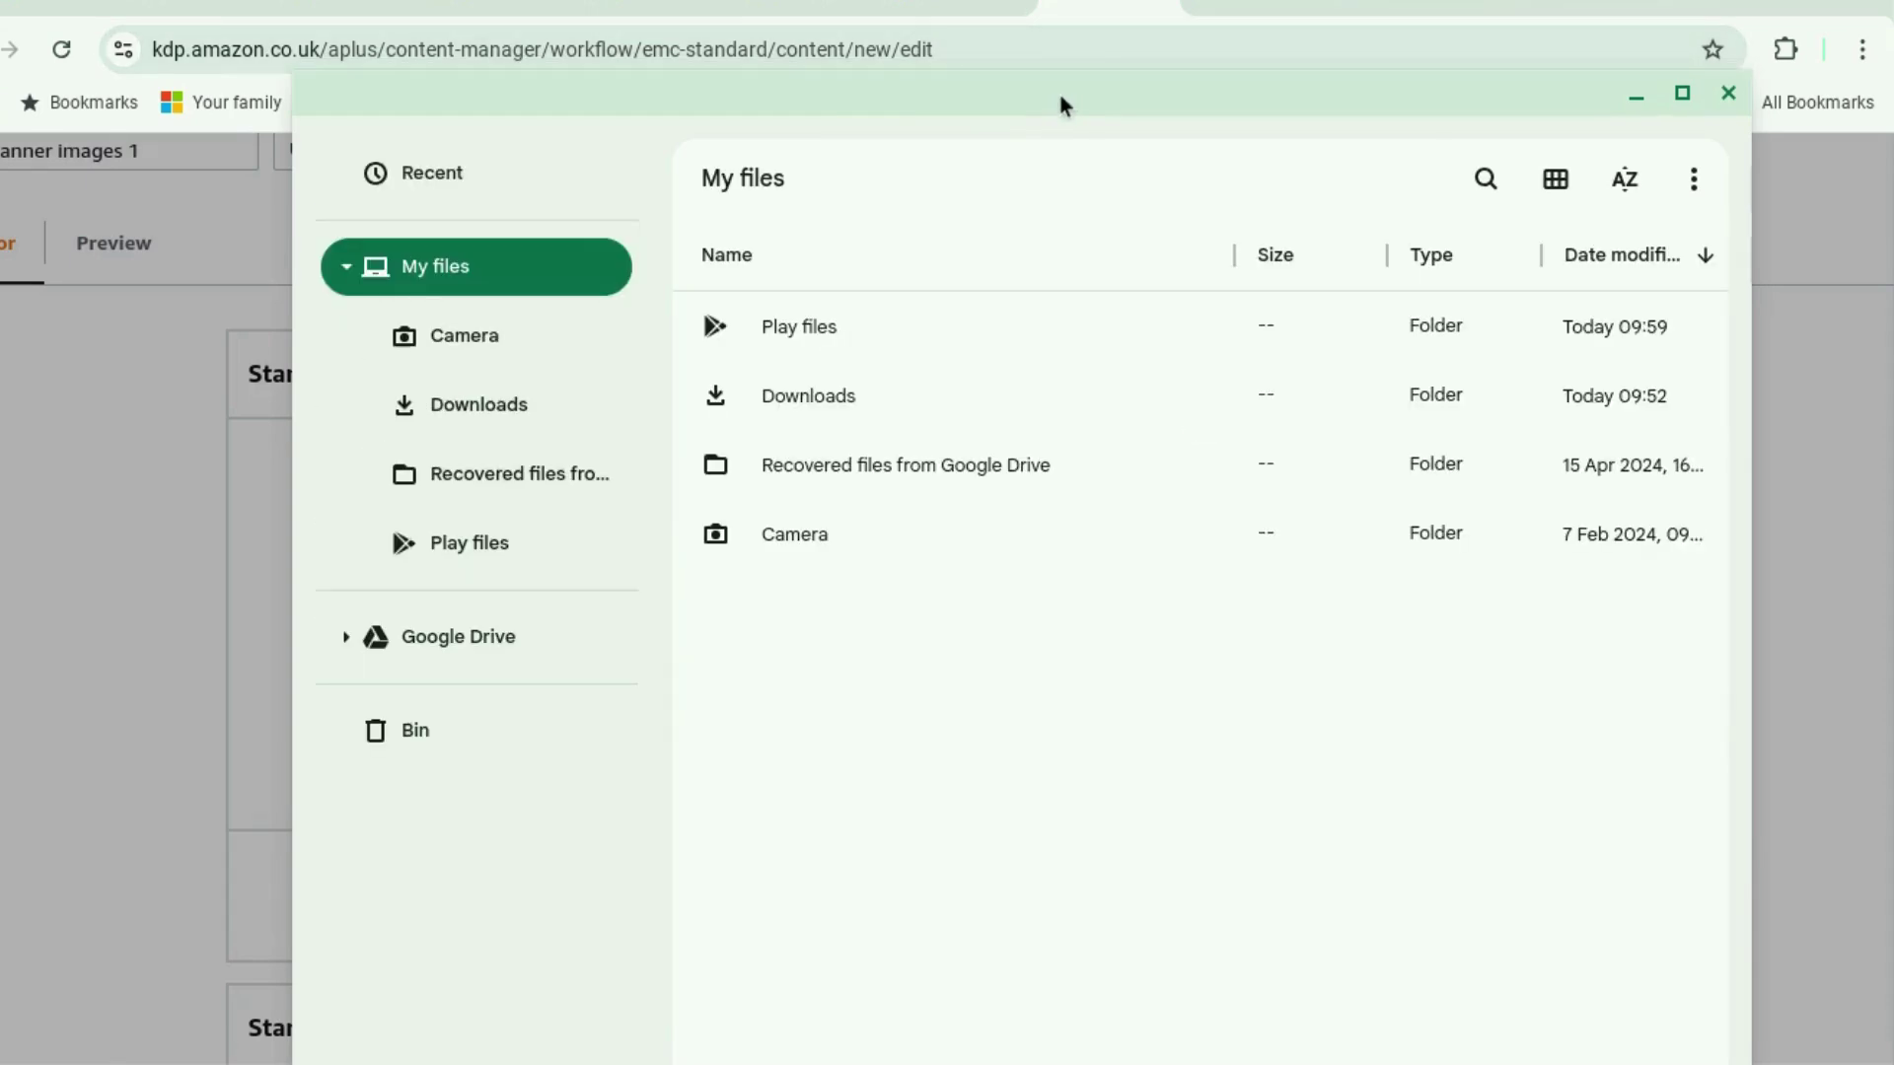
pyautogui.click(405, 653)
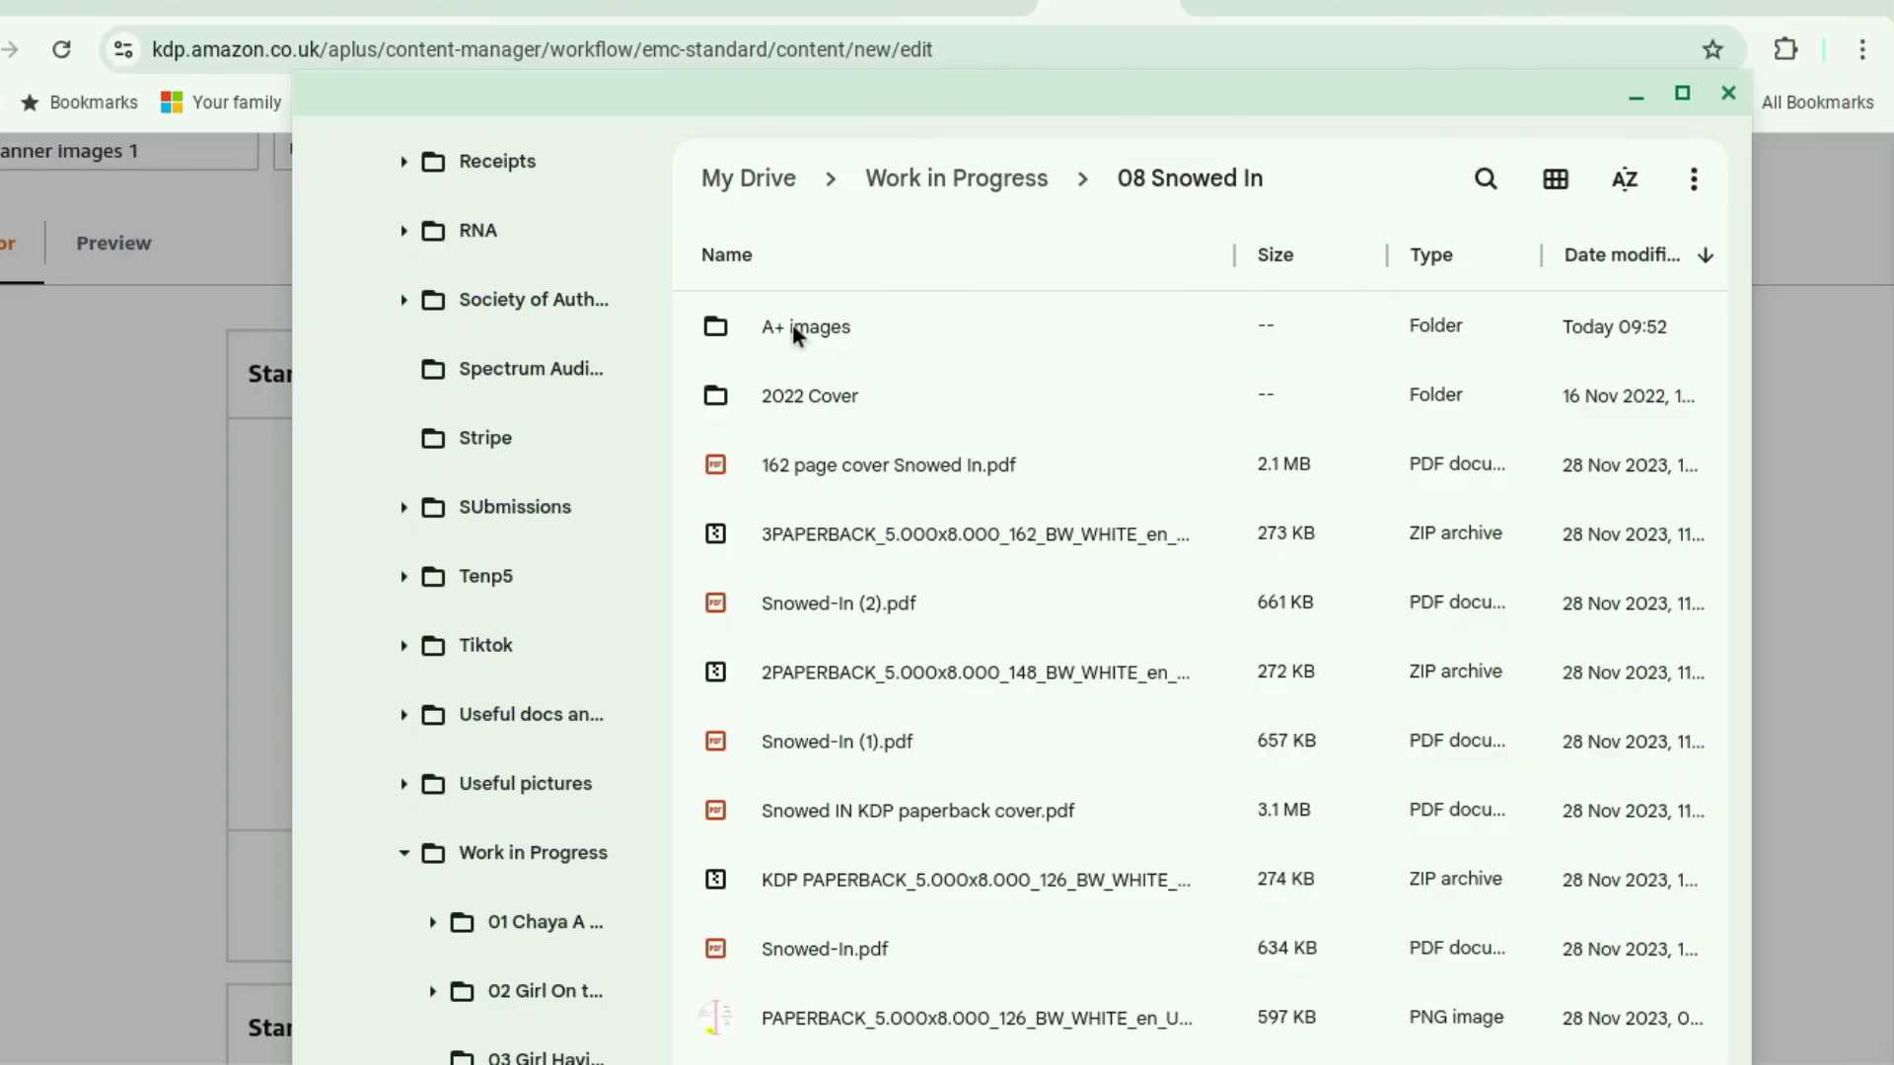
pyautogui.doubleClick(791, 324)
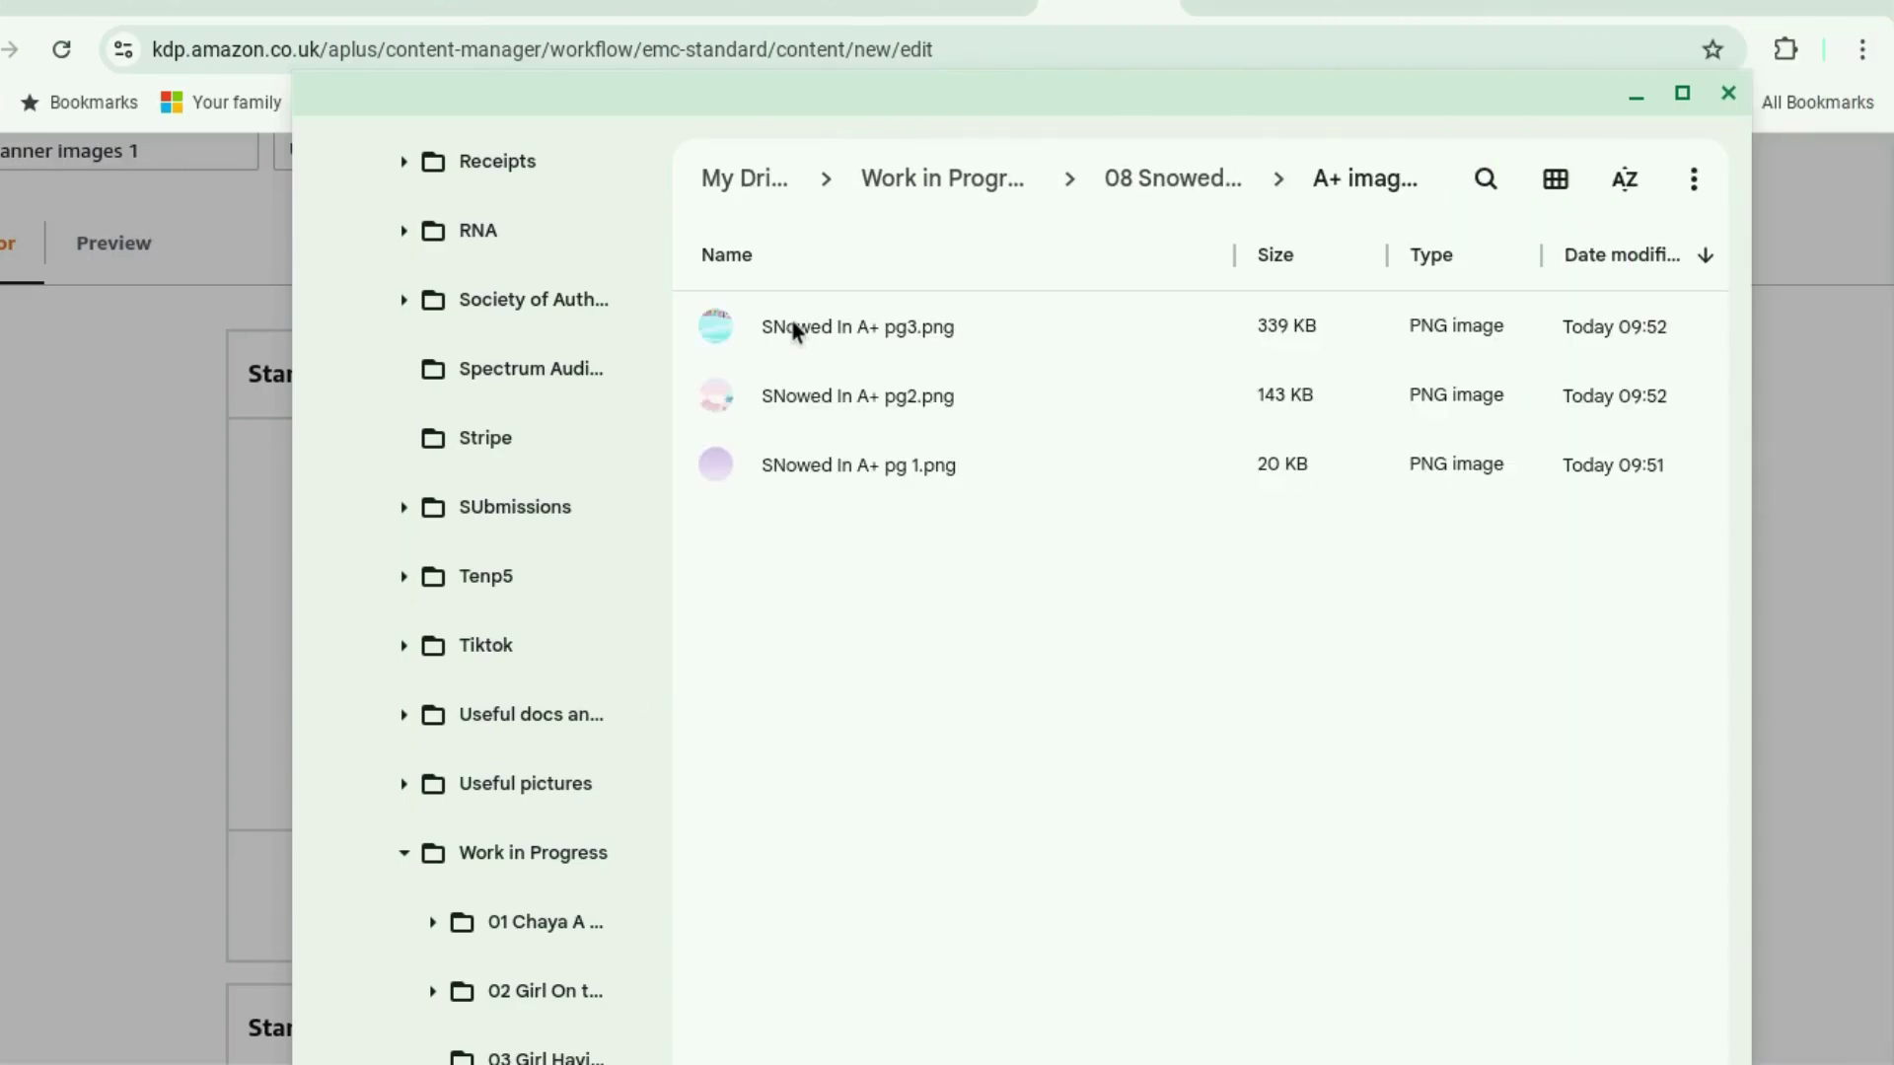
# Preview the first banner image, close it, and dock Files on the right half.
pyautogui.doubleClick(849, 466)
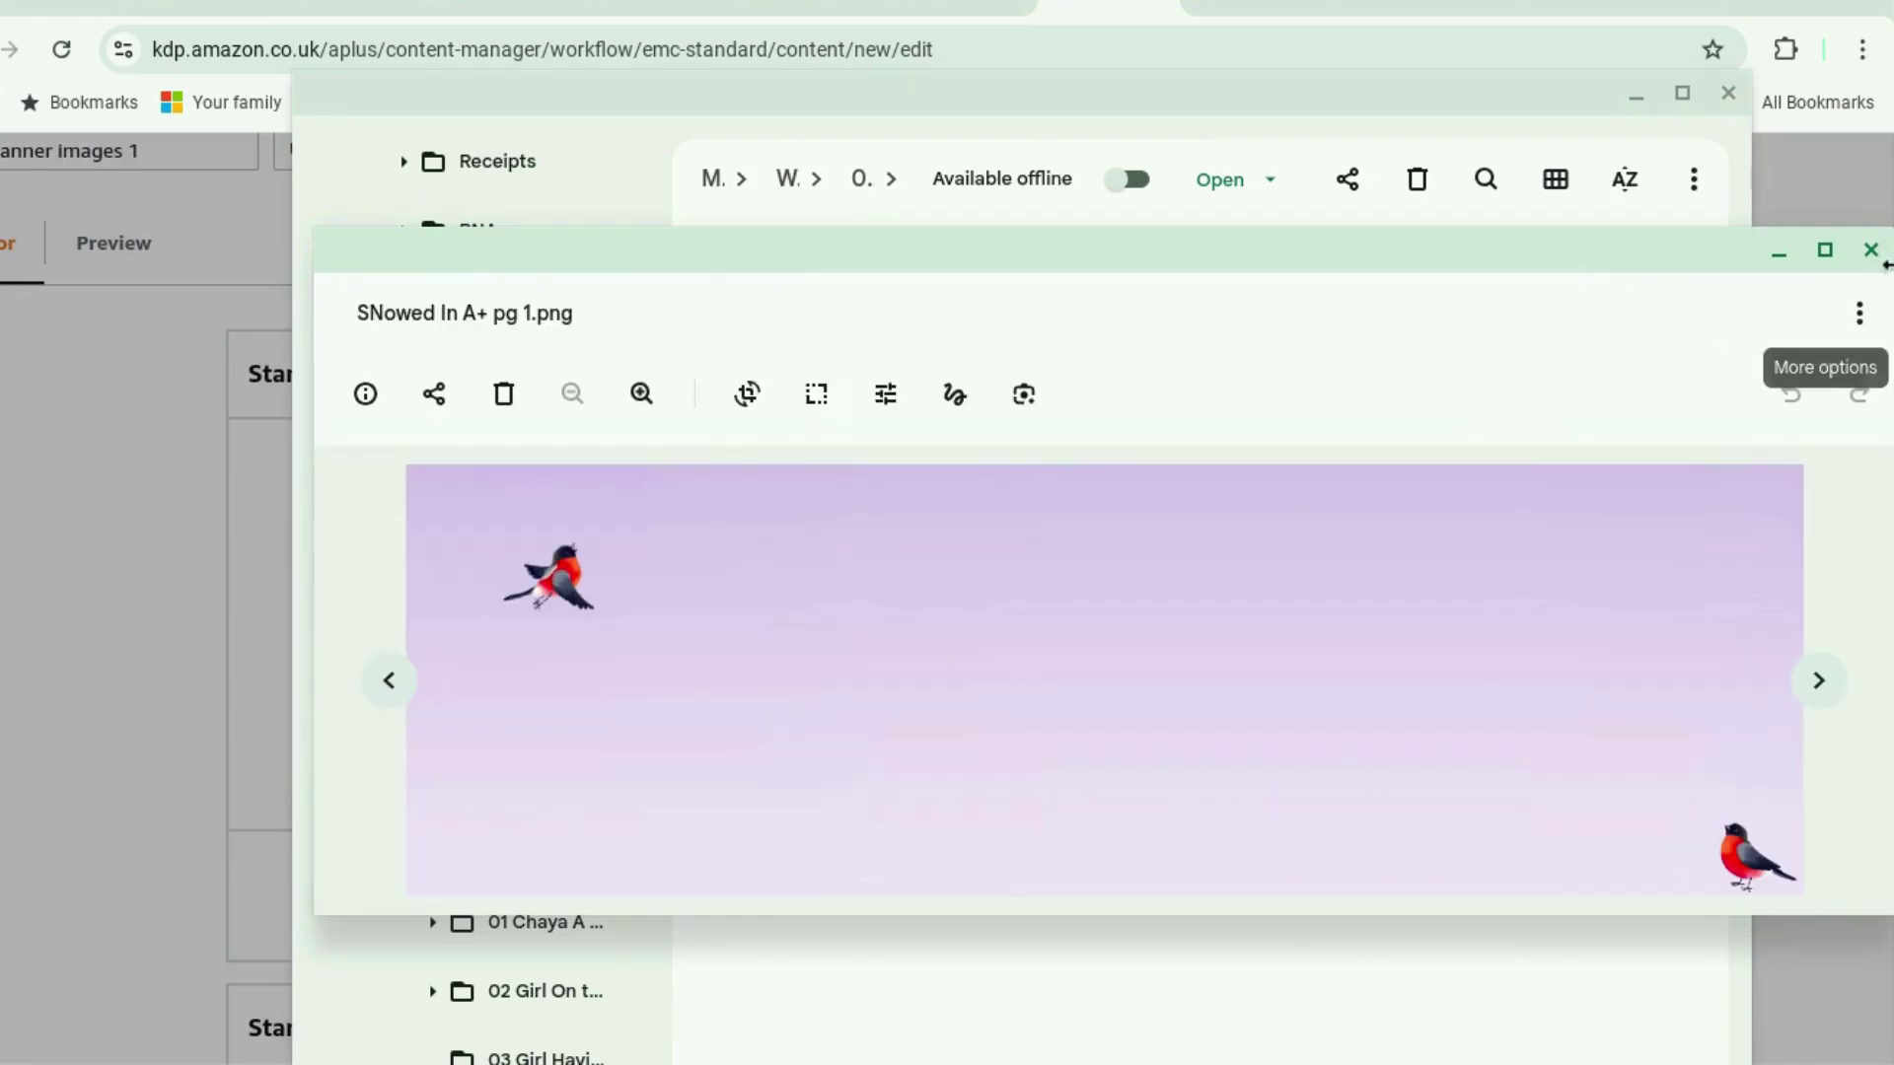
pyautogui.click(1871, 250)
pyautogui.hotkey('alt', ']')
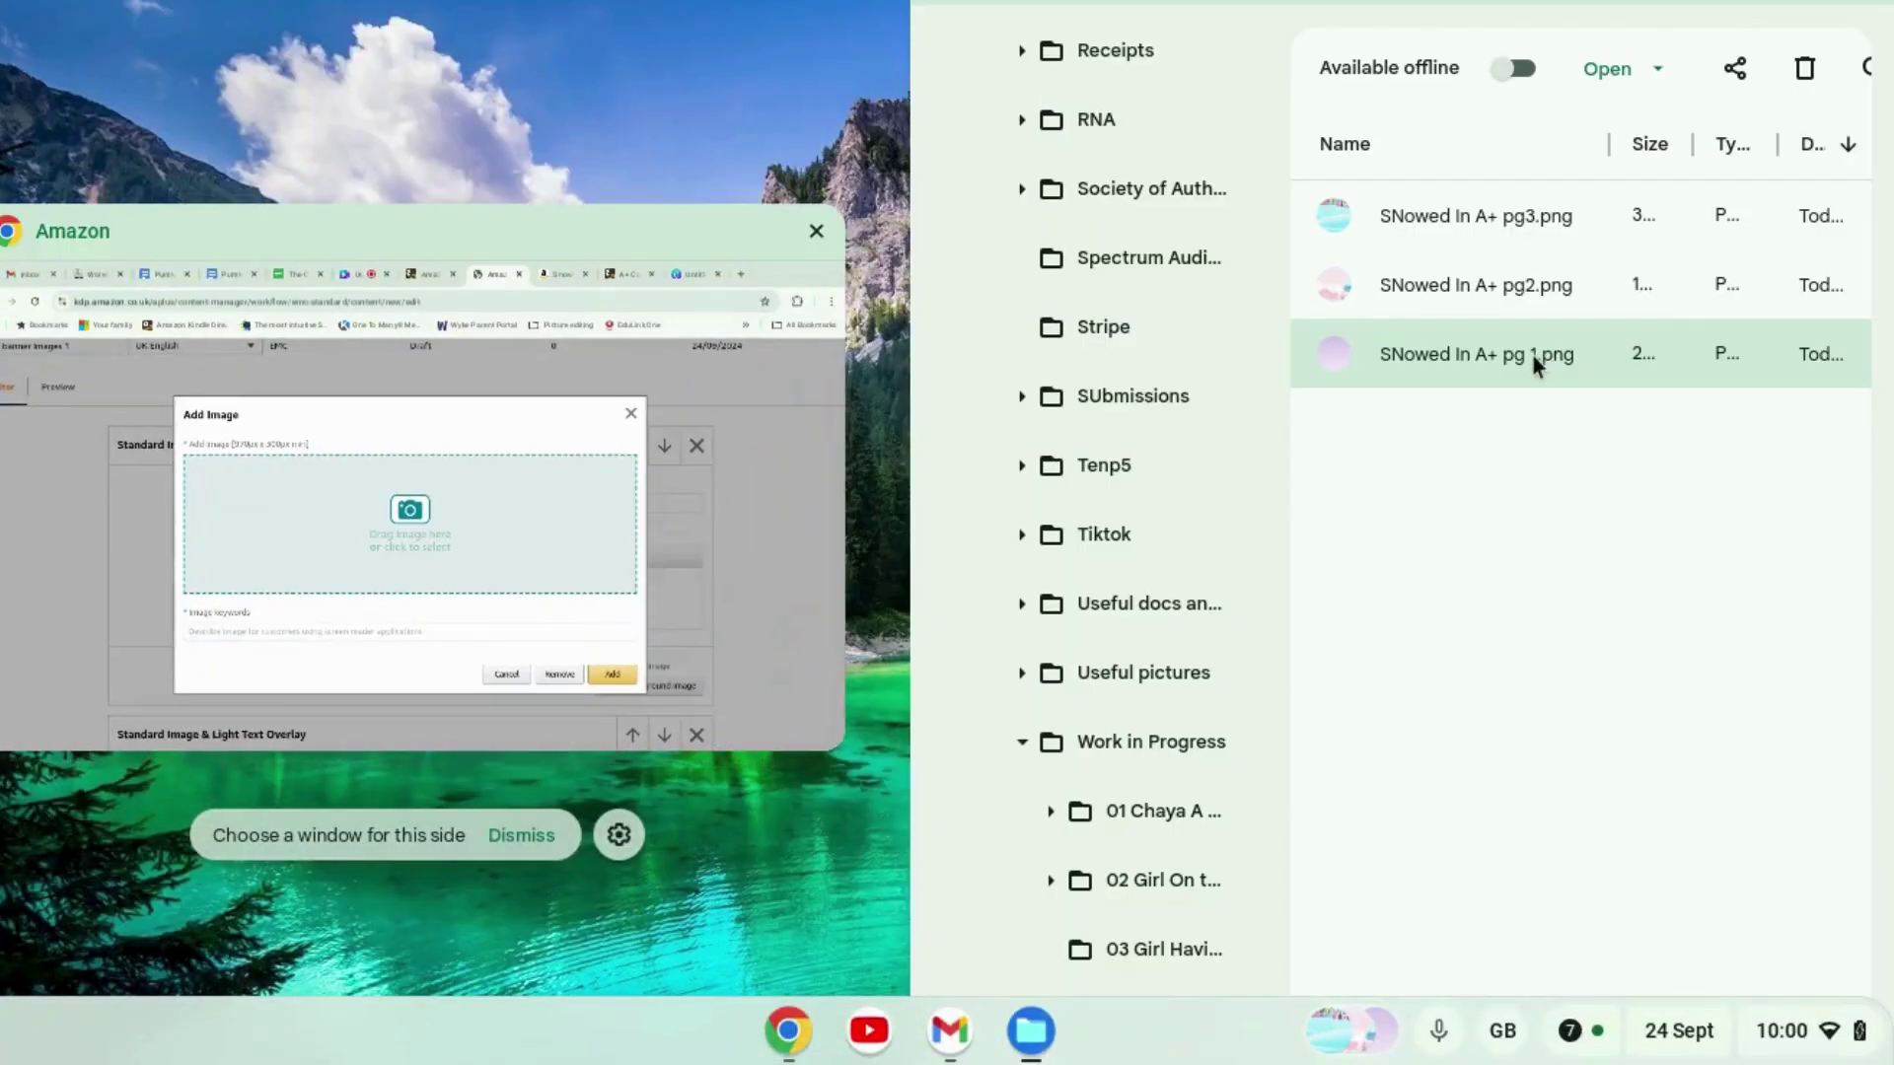
# Snap Chrome left and drop SNowed In A+ pg 1.png into the first module's upload area.
pyautogui.moveTo(1518, 363); pyautogui.dragTo(1454, 369)
pyautogui.moveTo(1021, 438); pyautogui.dragTo(486, 541)
pyautogui.click(668, 239)
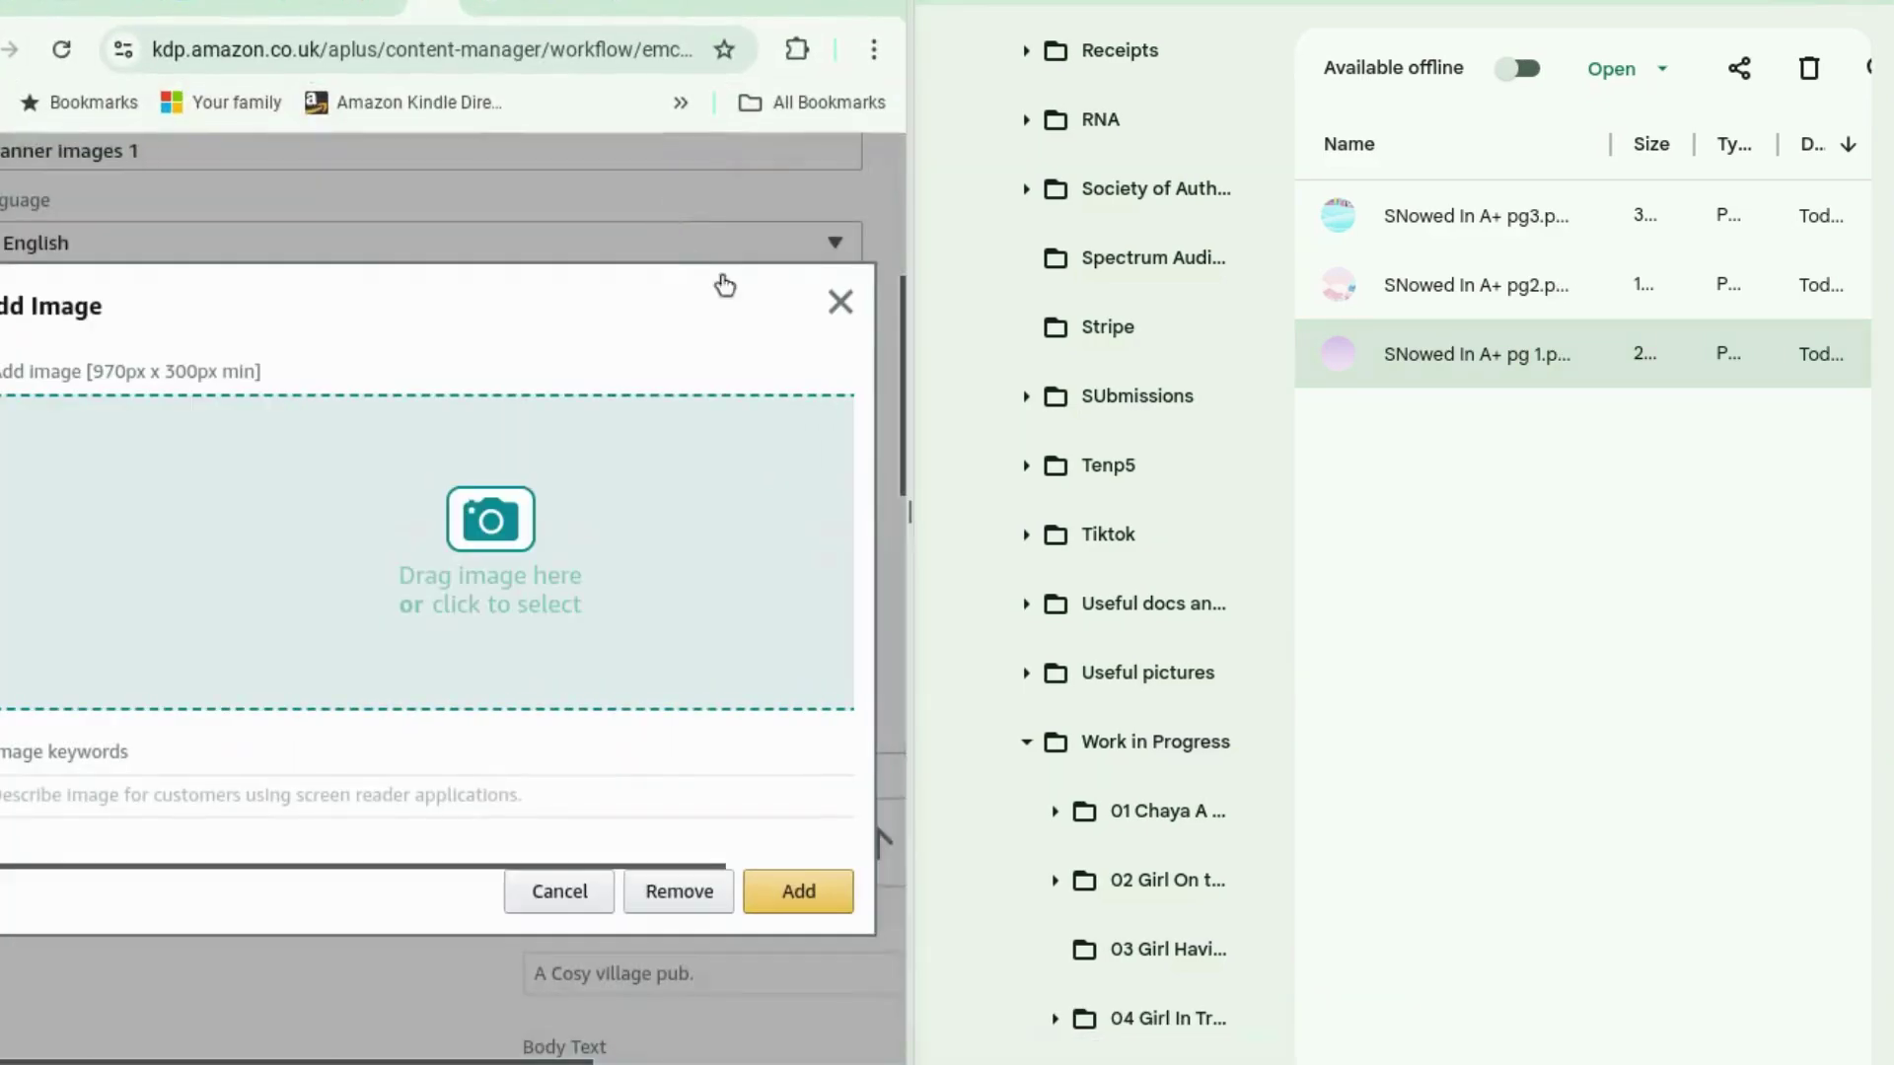
pyautogui.moveTo(1418, 353); pyautogui.dragTo(459, 516)
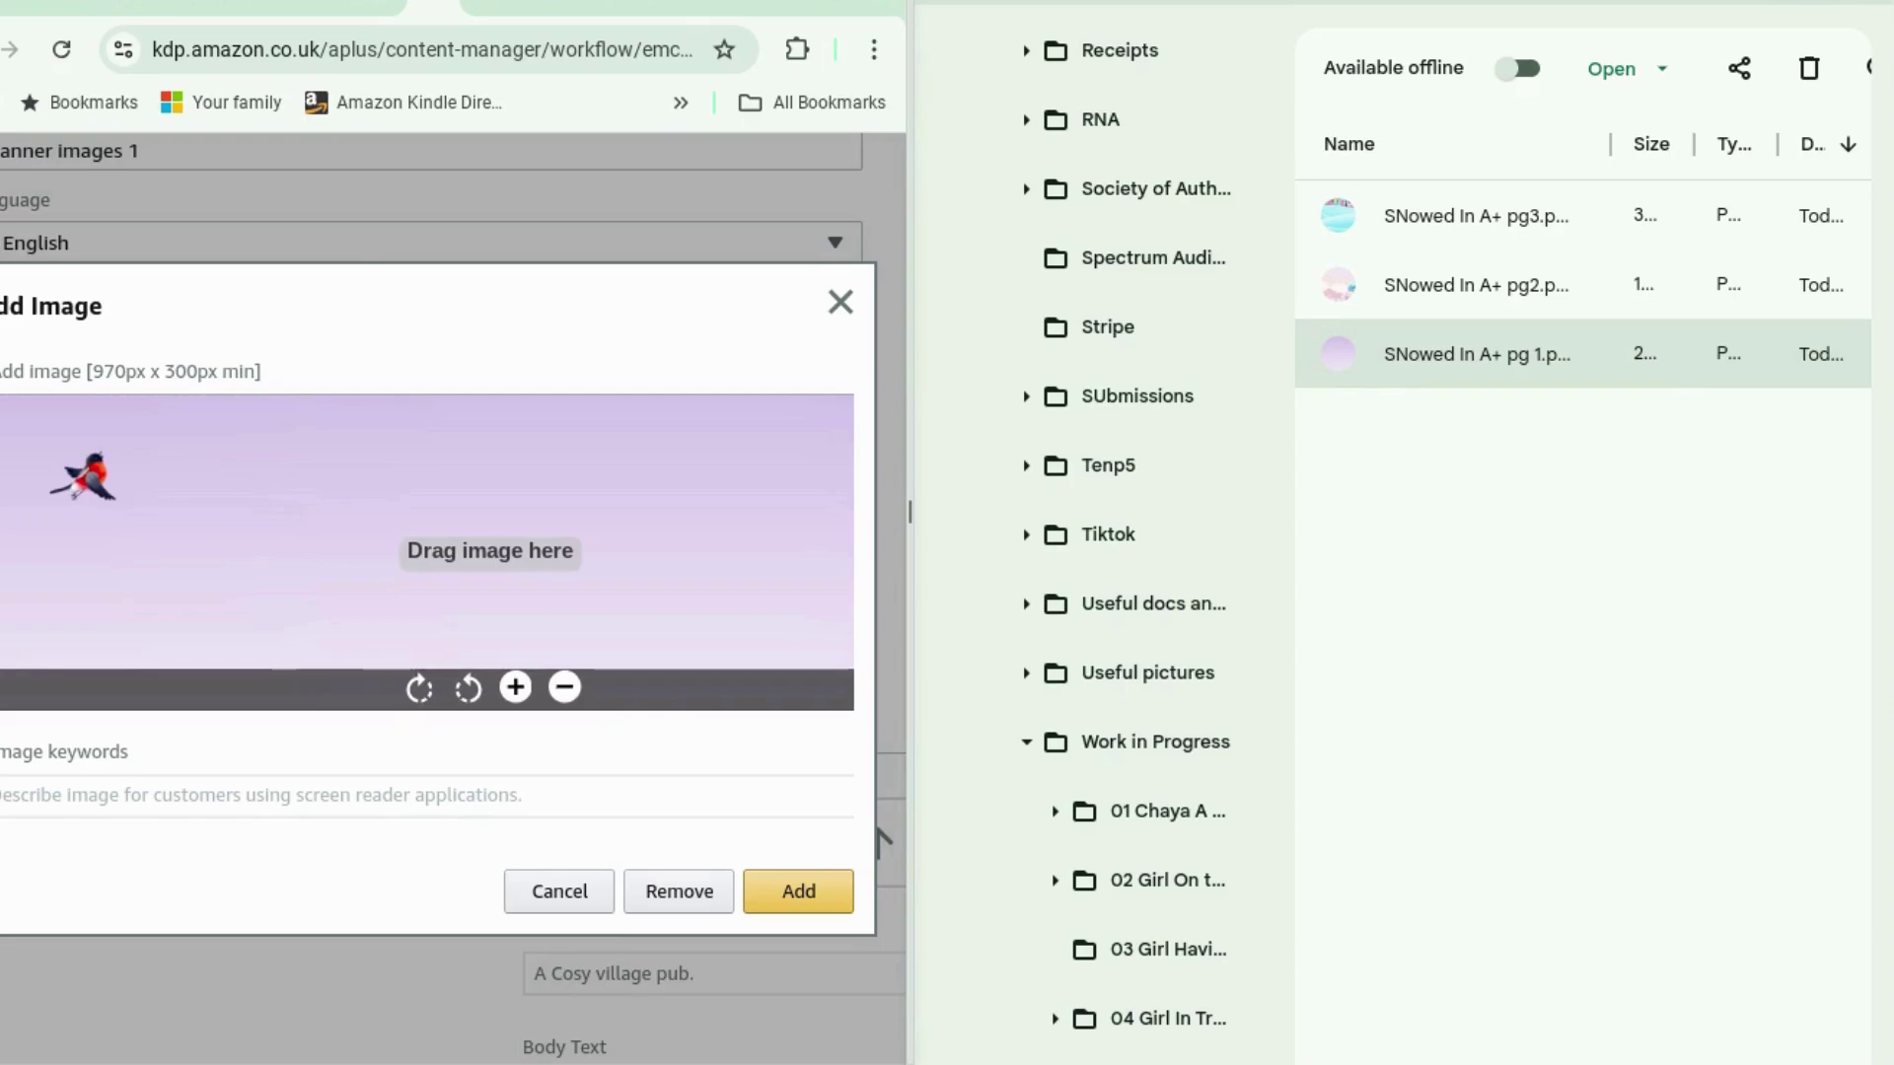
pyautogui.click(811, 911)
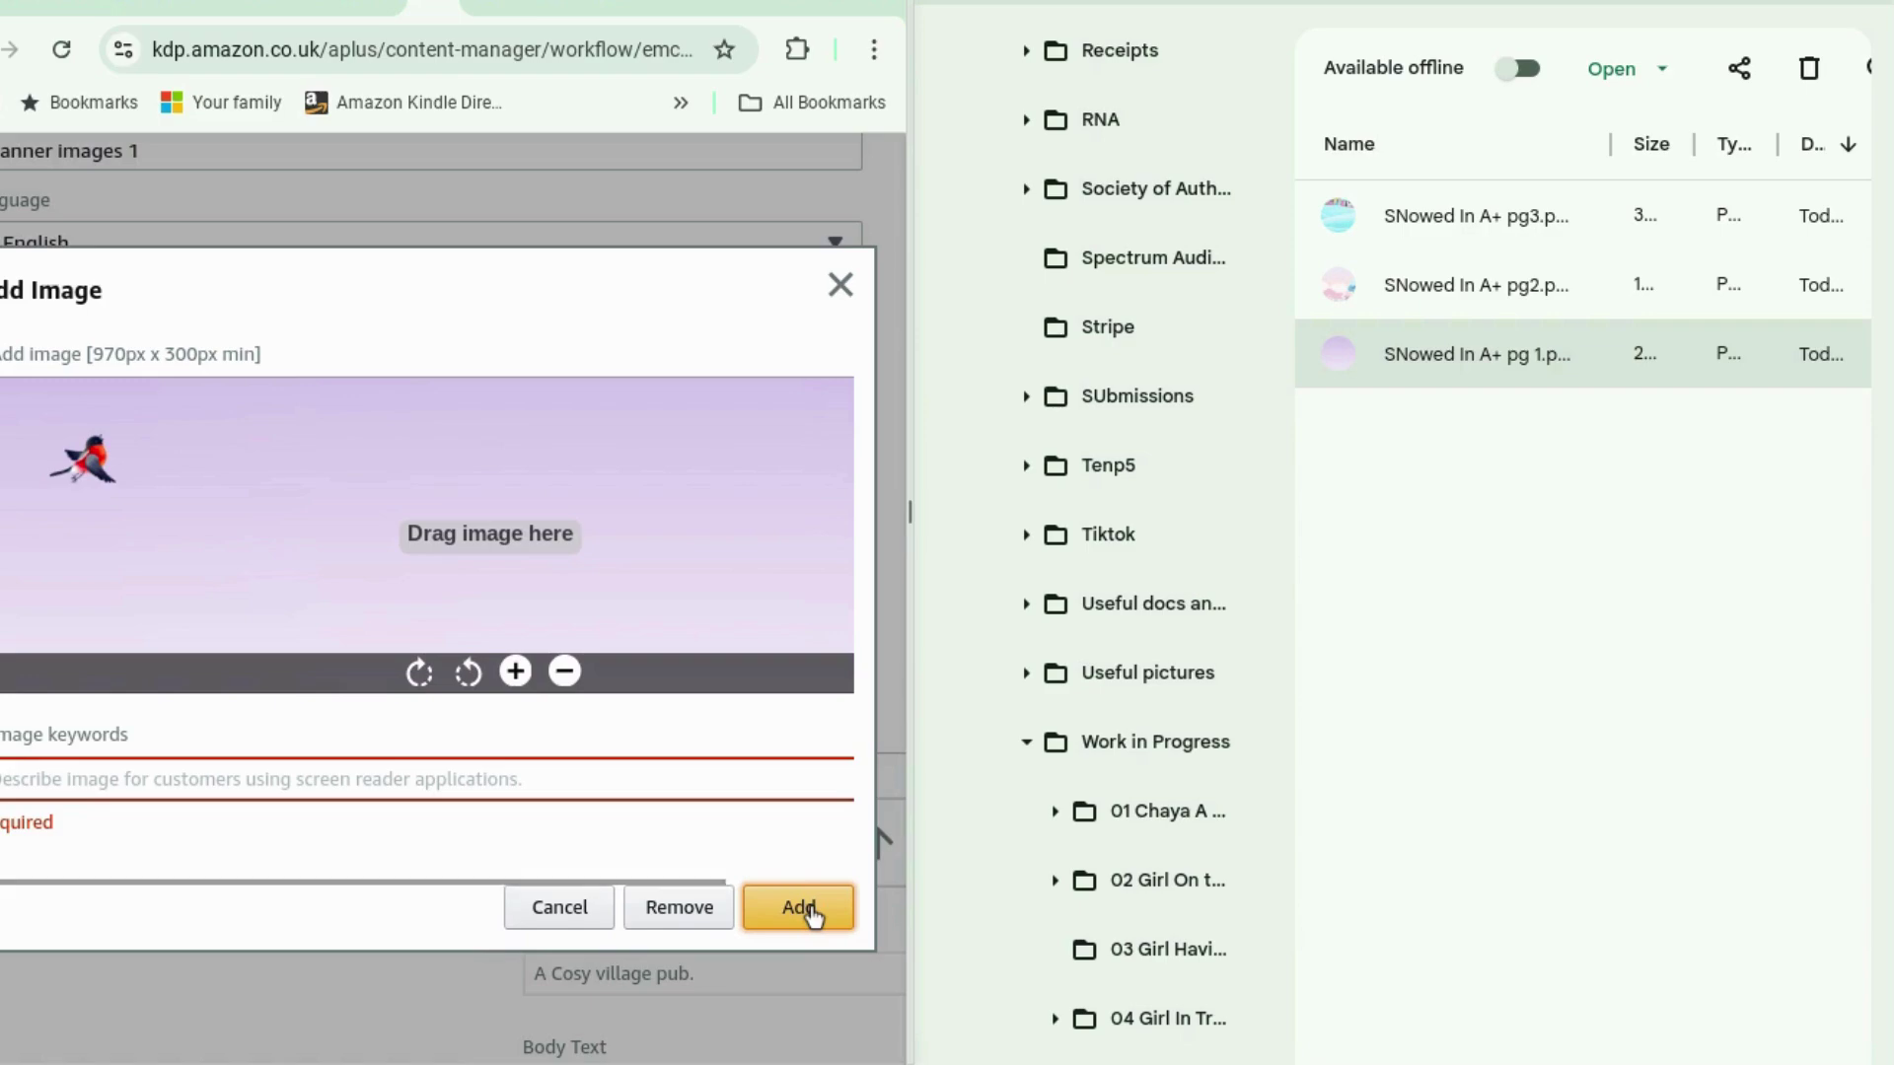
# Tag the robin image with keywords 'Snowed In robin christmas' and add it as the background.
pyautogui.click(540, 776)
pyautogui.write('Snowed In robin')
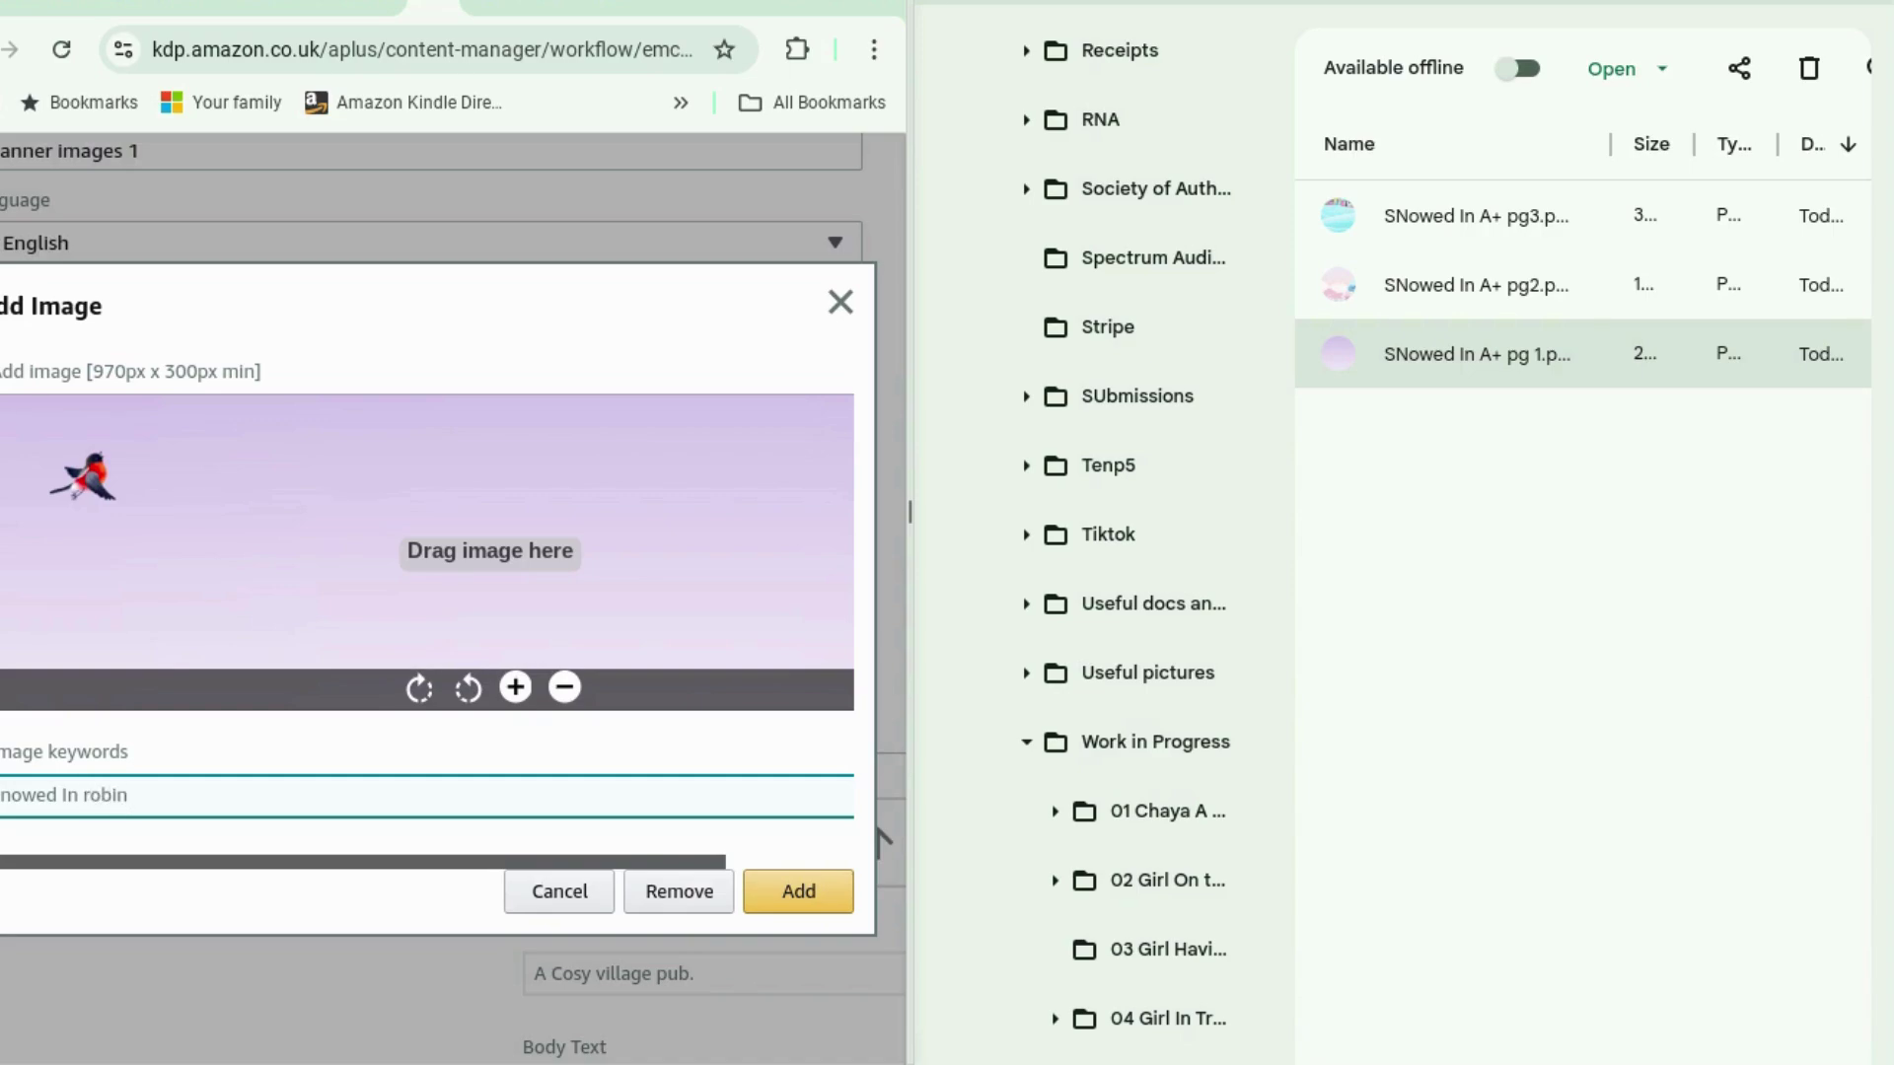
pyautogui.write('ale')
pyautogui.press('BackSpace')
pyautogui.press('BackSpace')
pyautogui.press('BackSpace')
pyautogui.press('BackSpace')
pyautogui.press('BackSpace')
pyautogui.press('BackSpace')
pyautogui.press('BackSpace')
pyautogui.press('BackSpace')
pyautogui.press('BackSpace')
pyautogui.write('ristma')
pyautogui.scroll(-2, 483, 801)
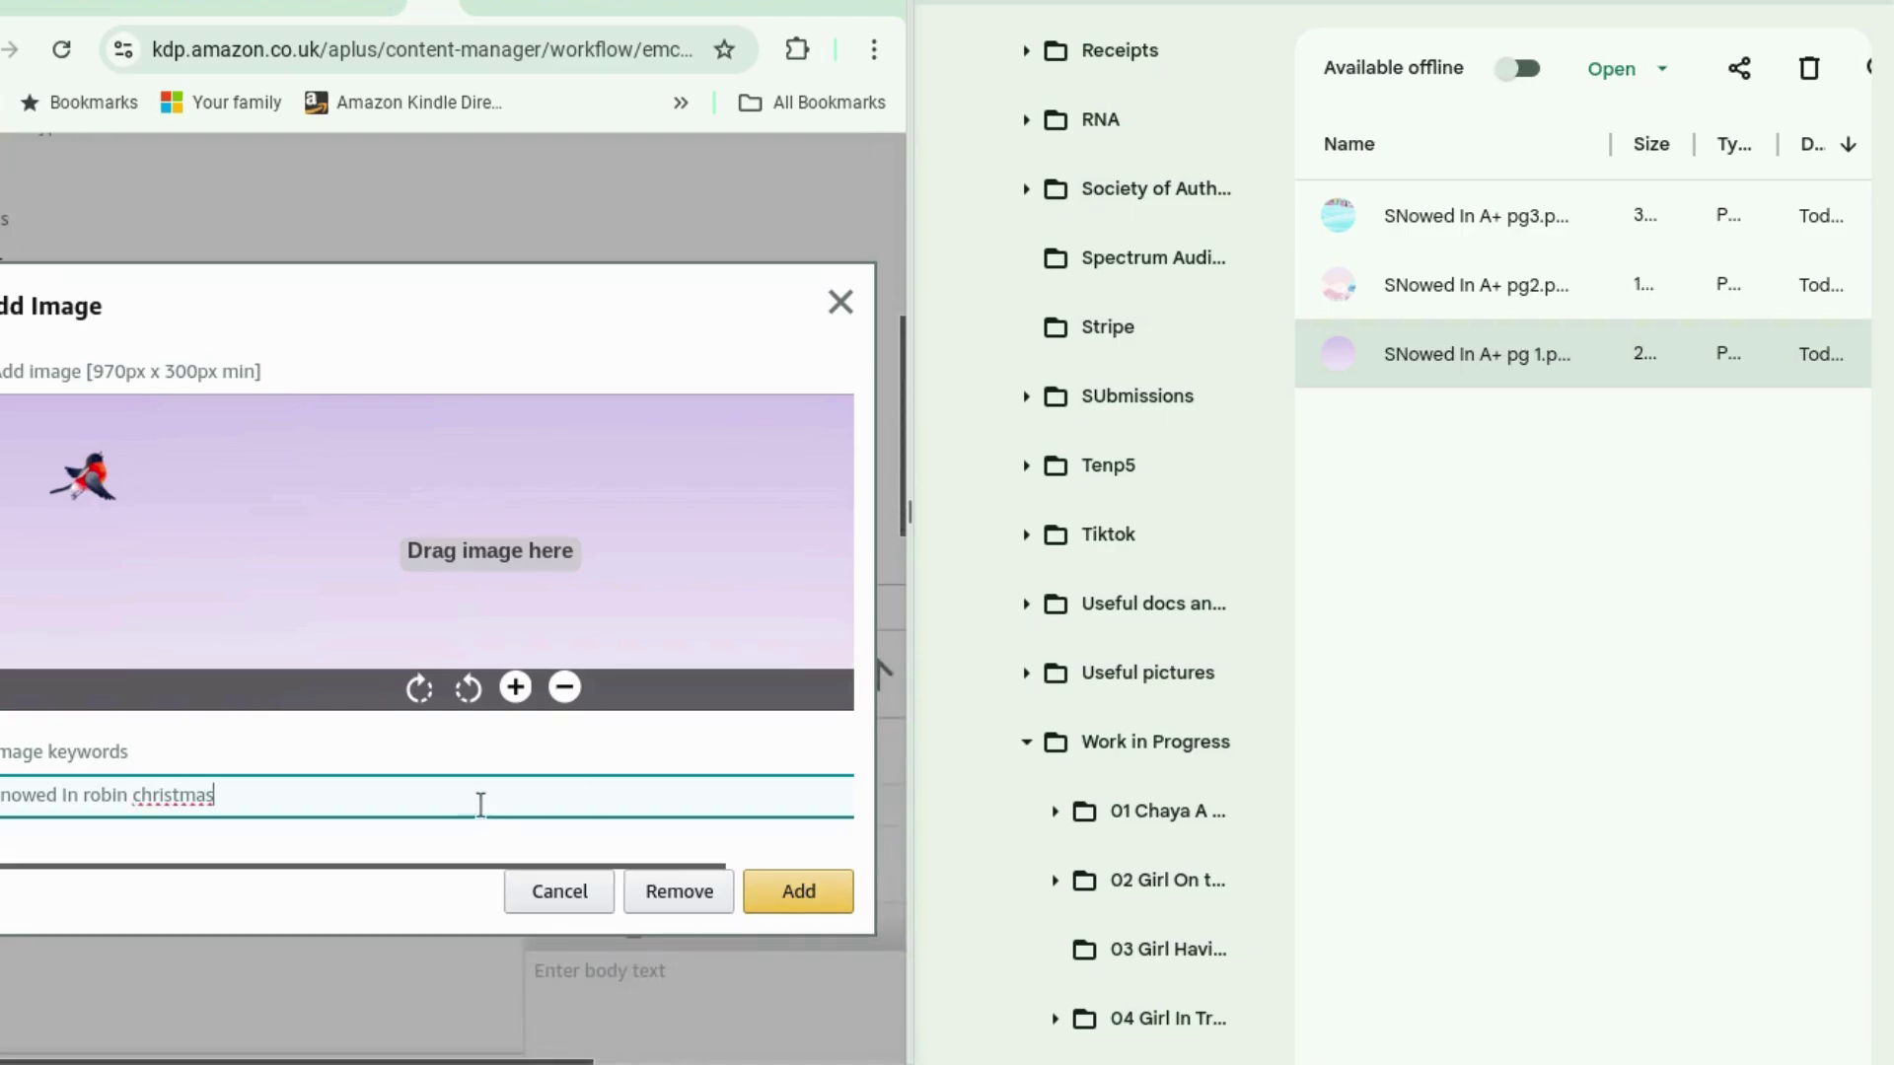
pyautogui.click(794, 893)
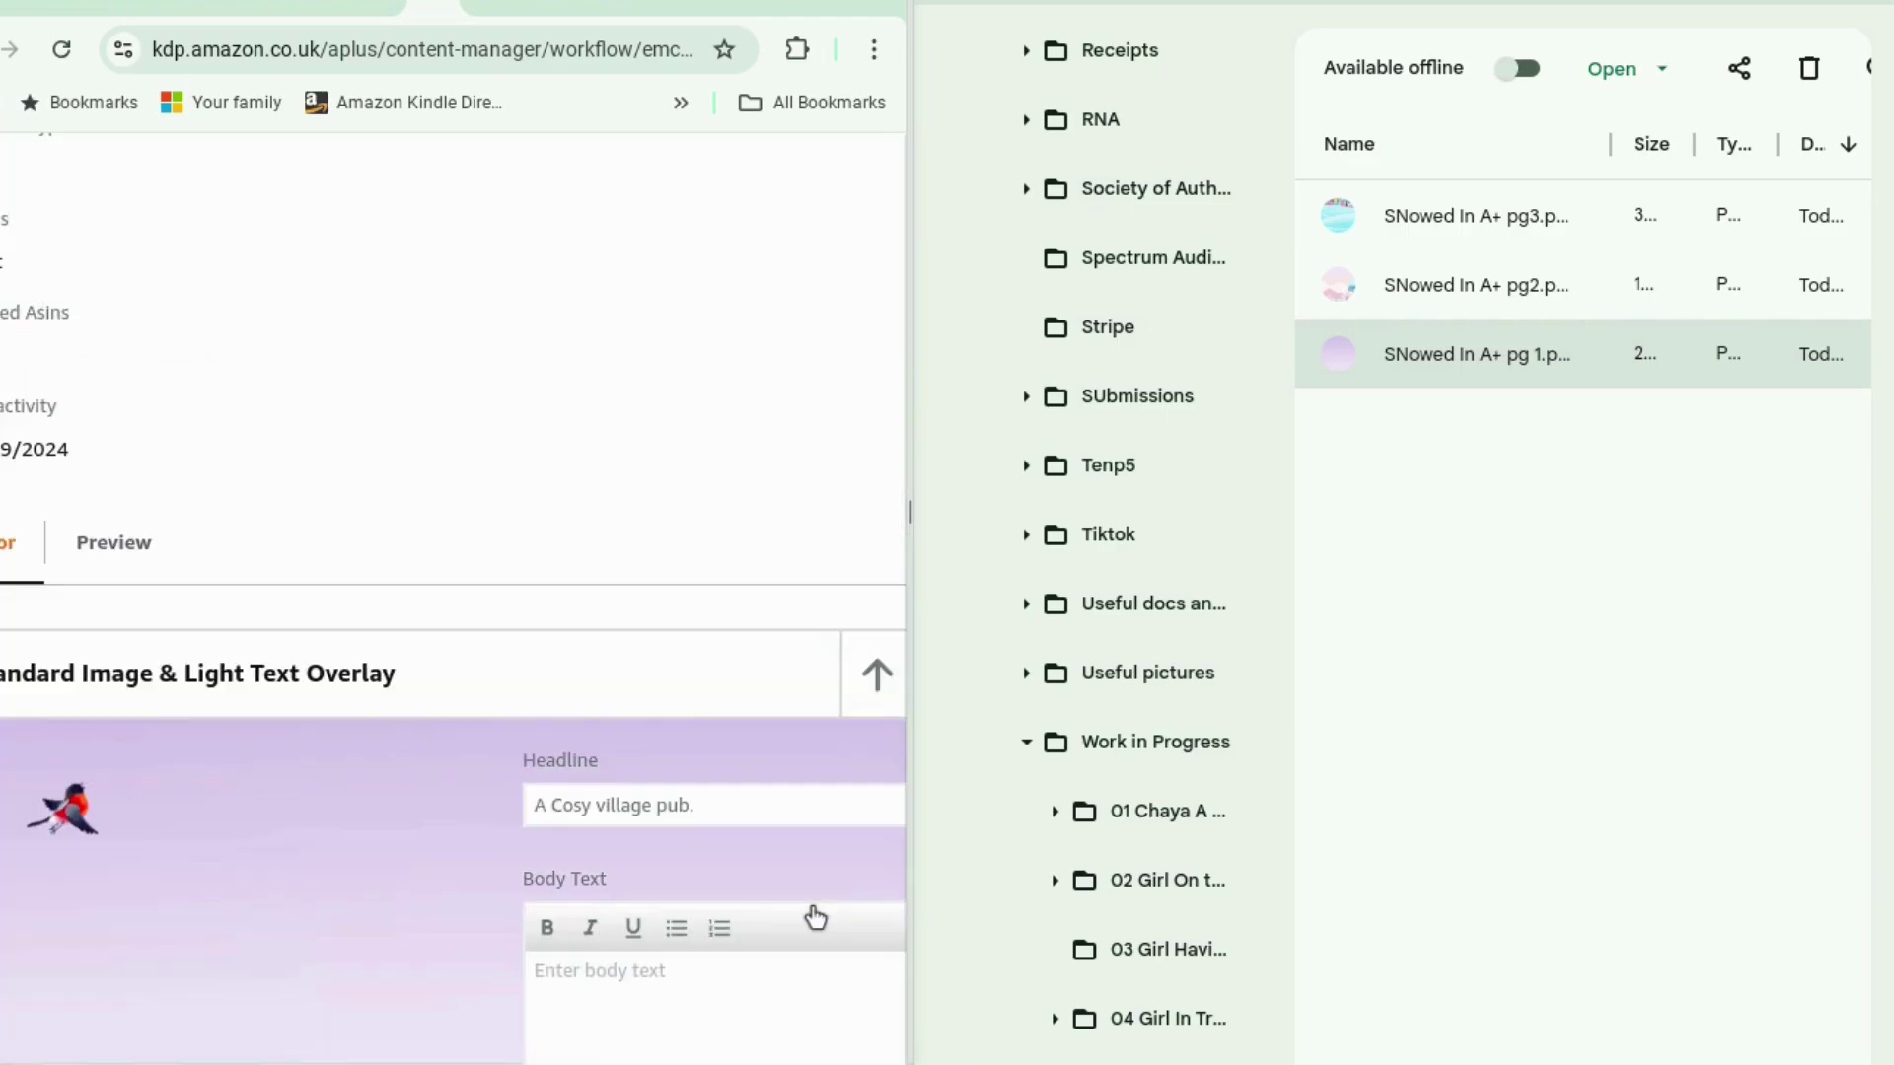
# Set SNowed In A+ pg2.png as the second module's background, keyworded 'snow covered mountain village, pale purple sky. pink mountains in background'.
pyautogui.scroll(-2, 789, 908)
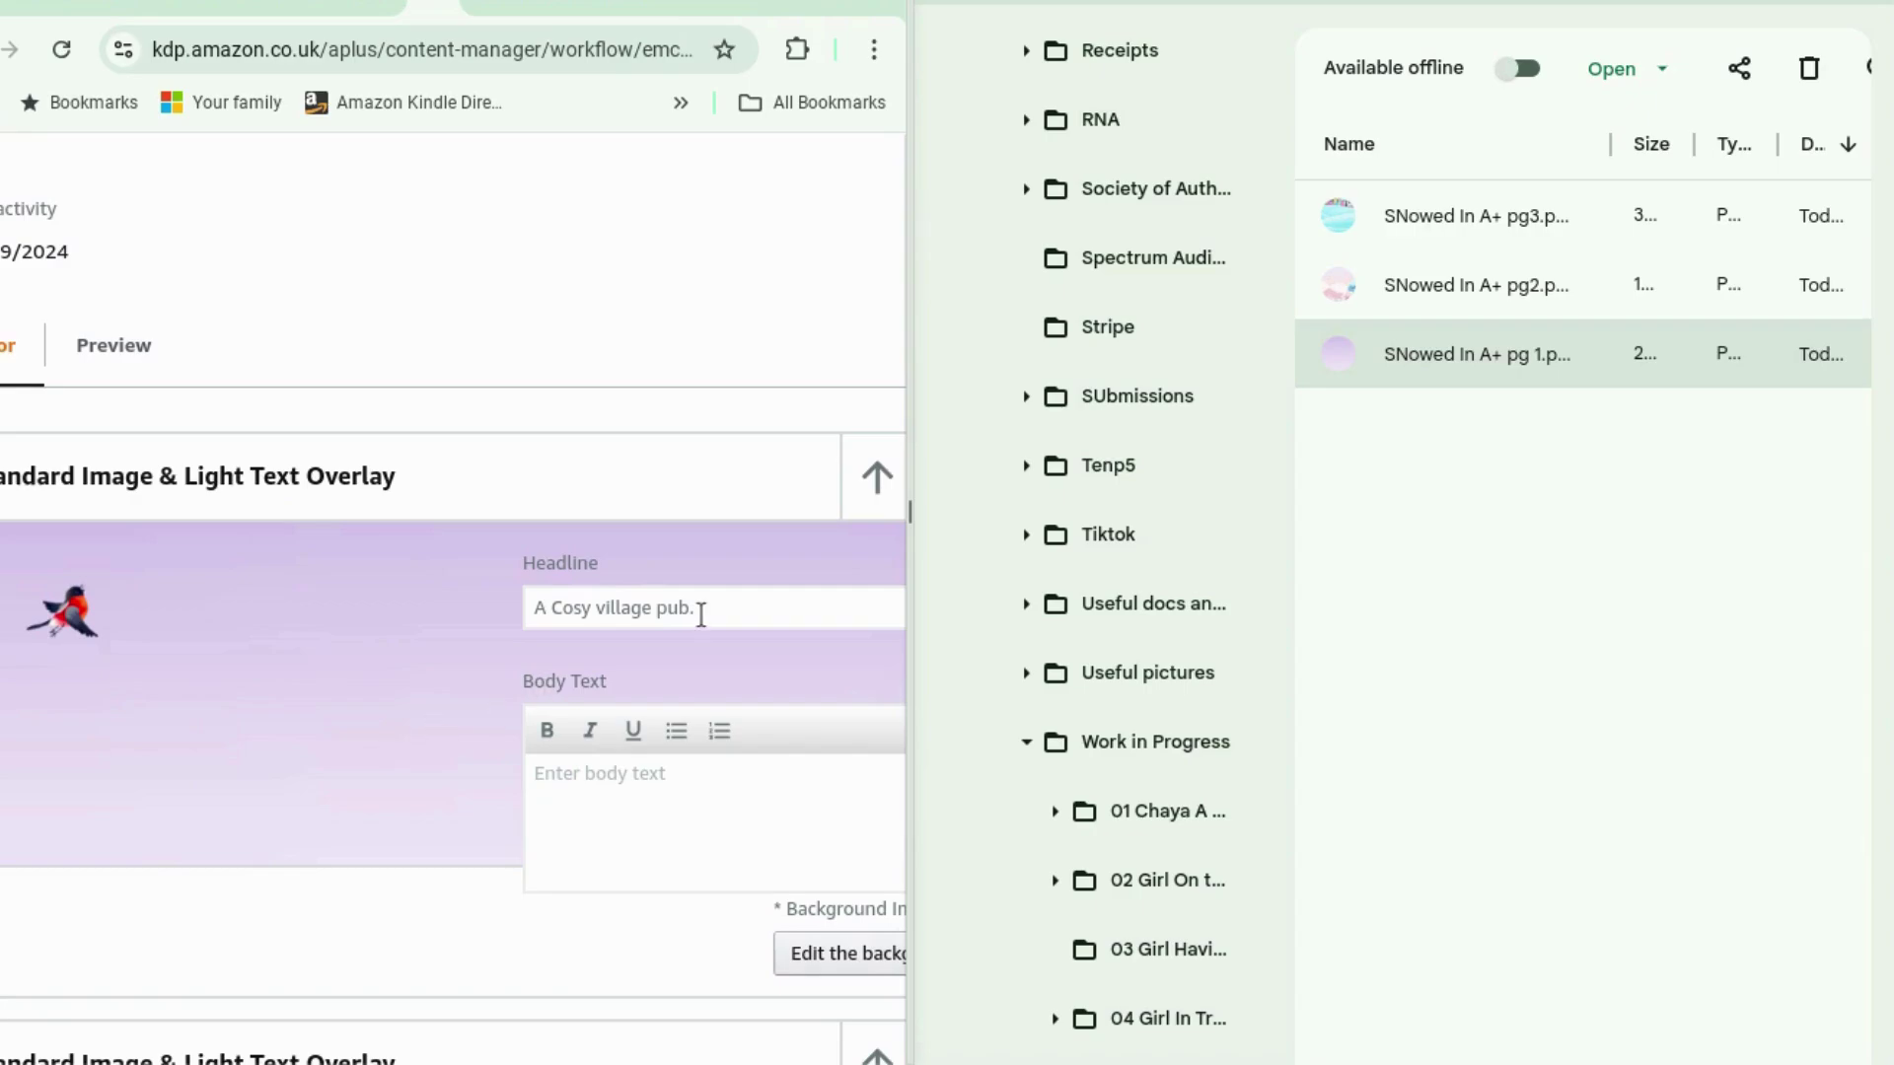
pyautogui.scroll(-6, 418, 818)
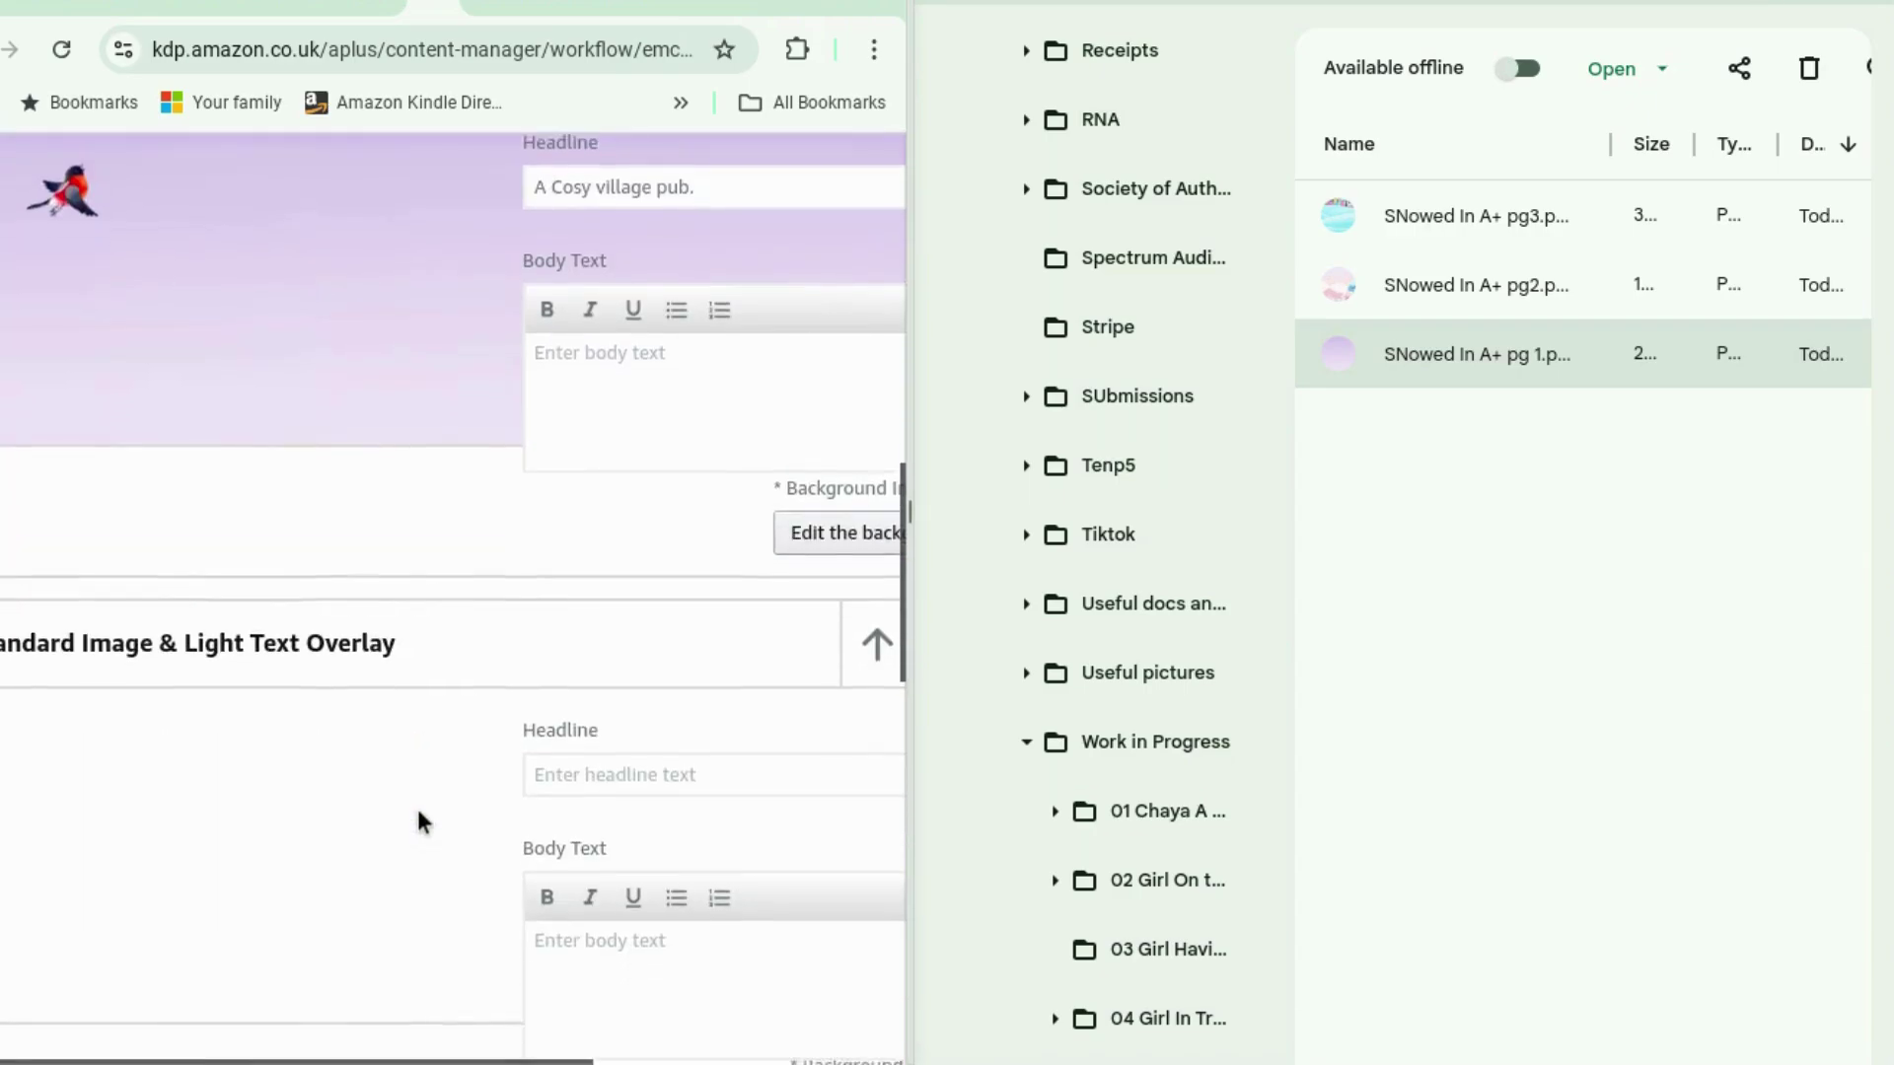
pyautogui.click(843, 952)
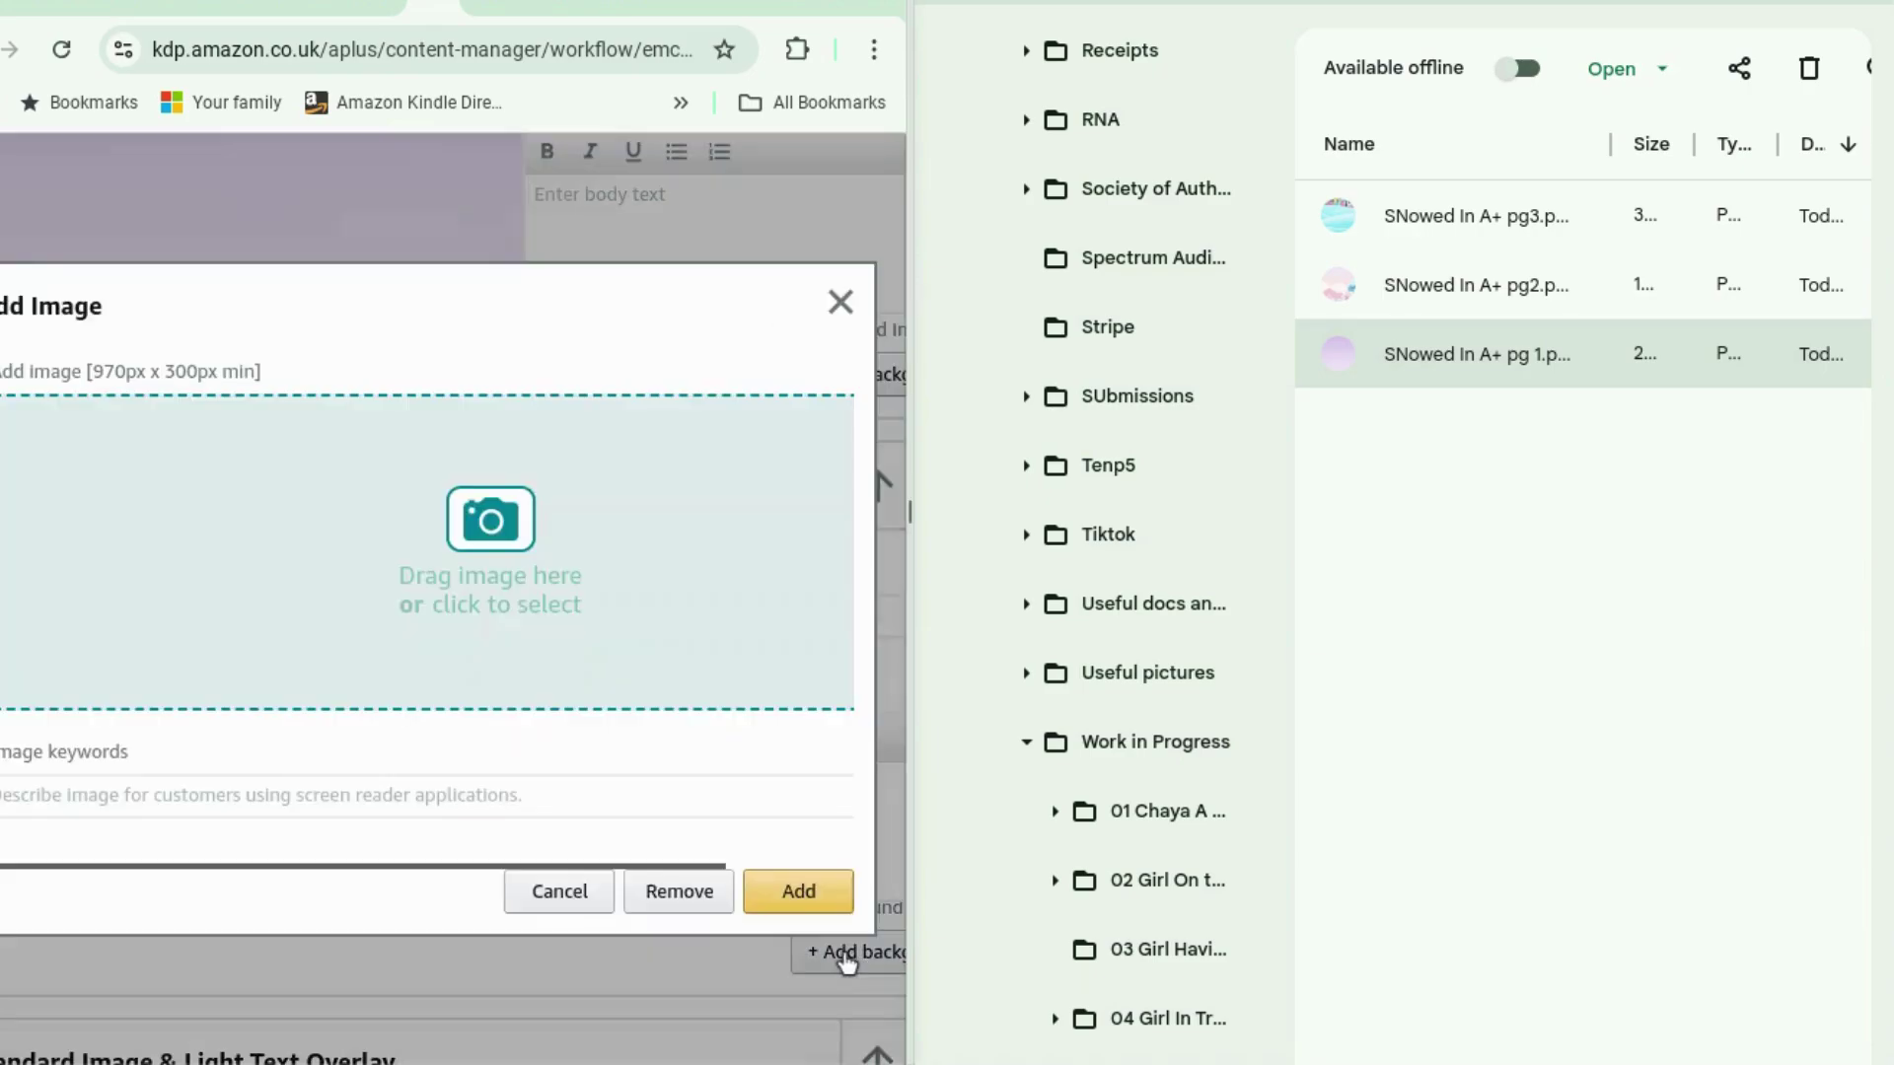
pyautogui.moveTo(1442, 286); pyautogui.dragTo(375, 537)
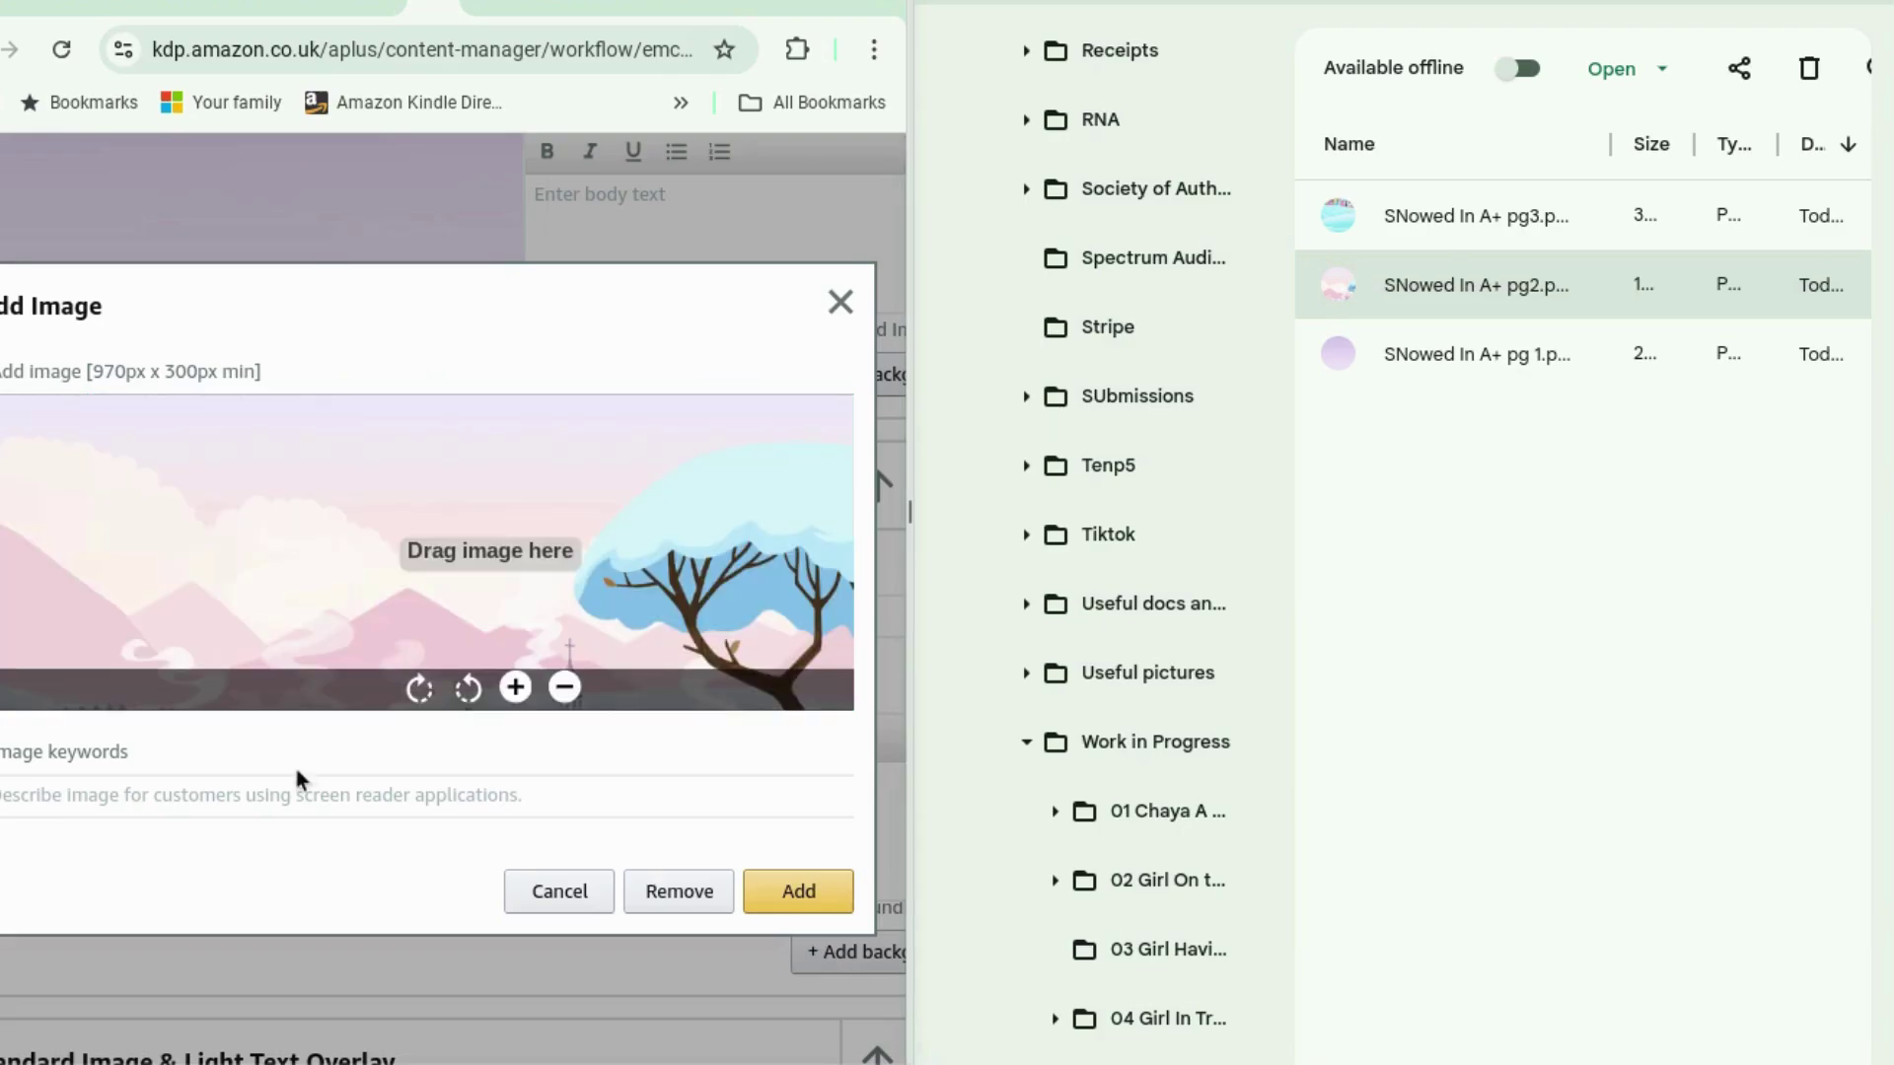
pyautogui.click(275, 797)
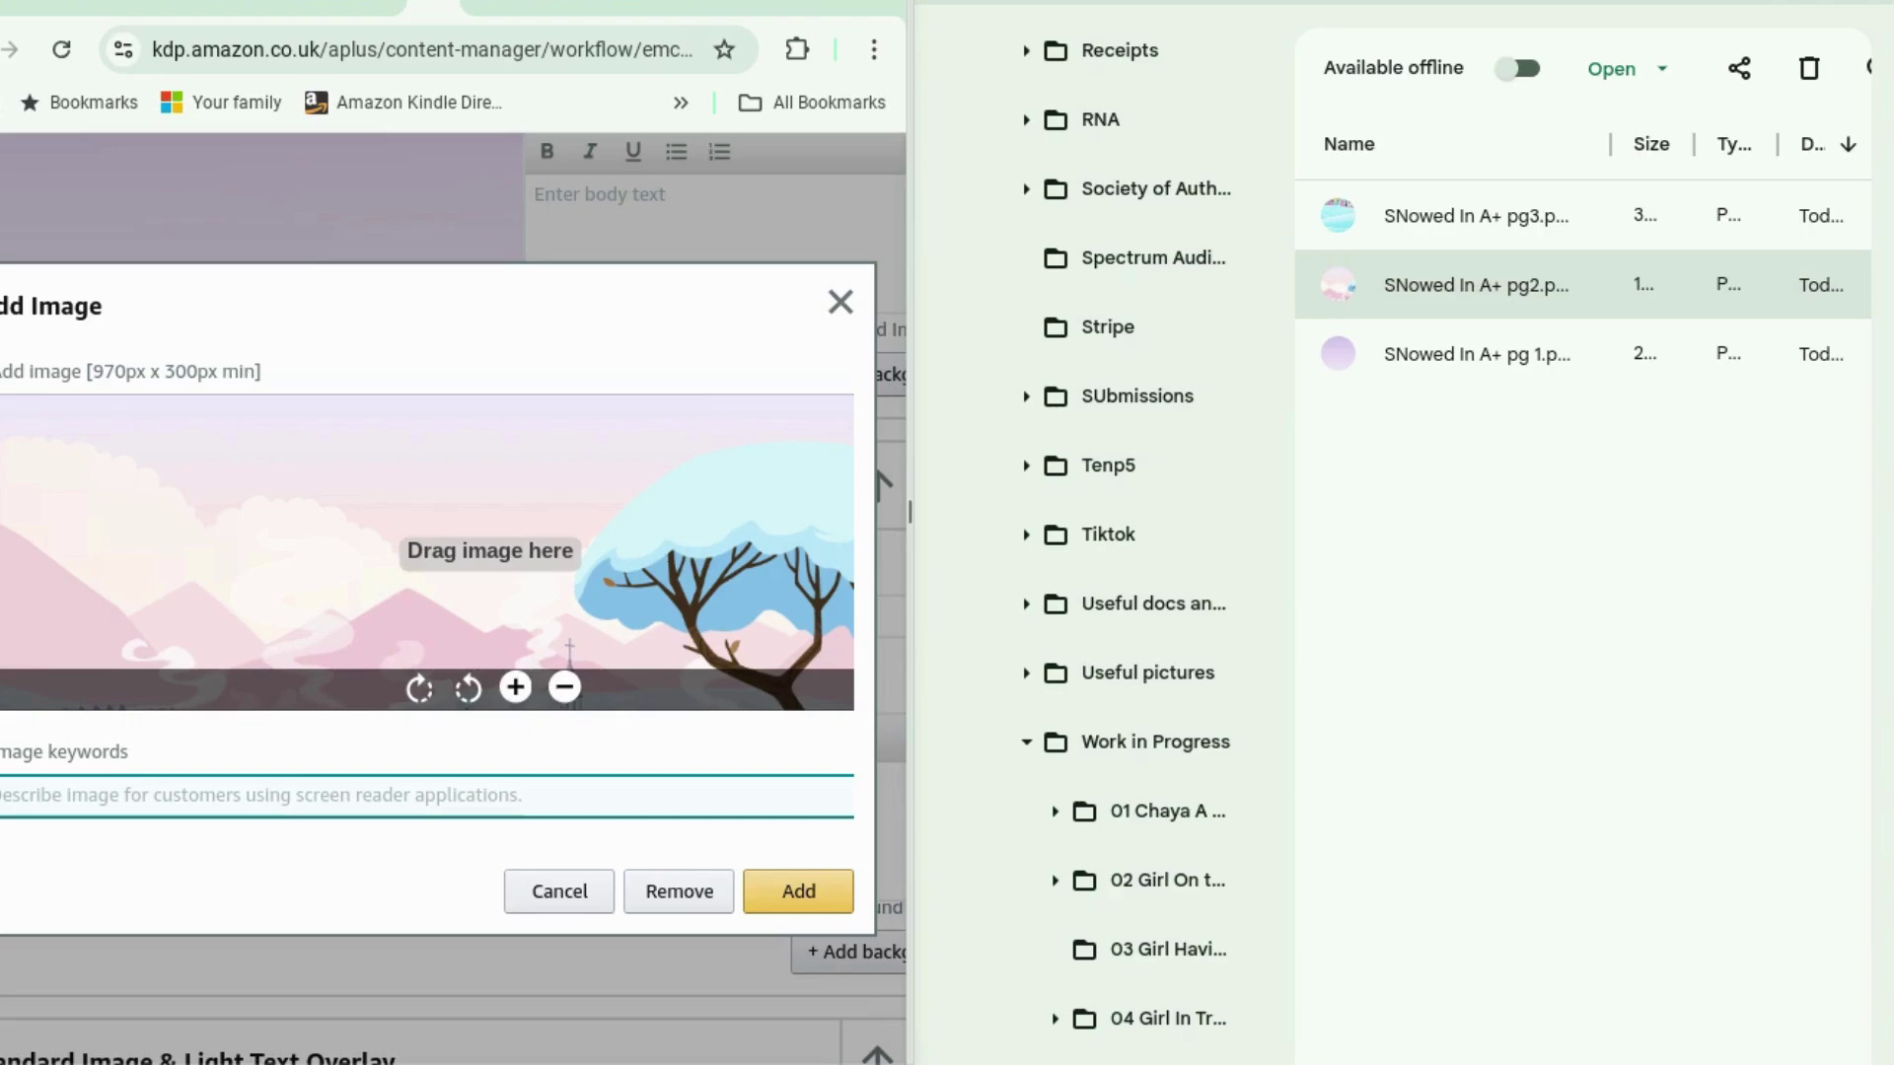
pyautogui.write('snow cov')
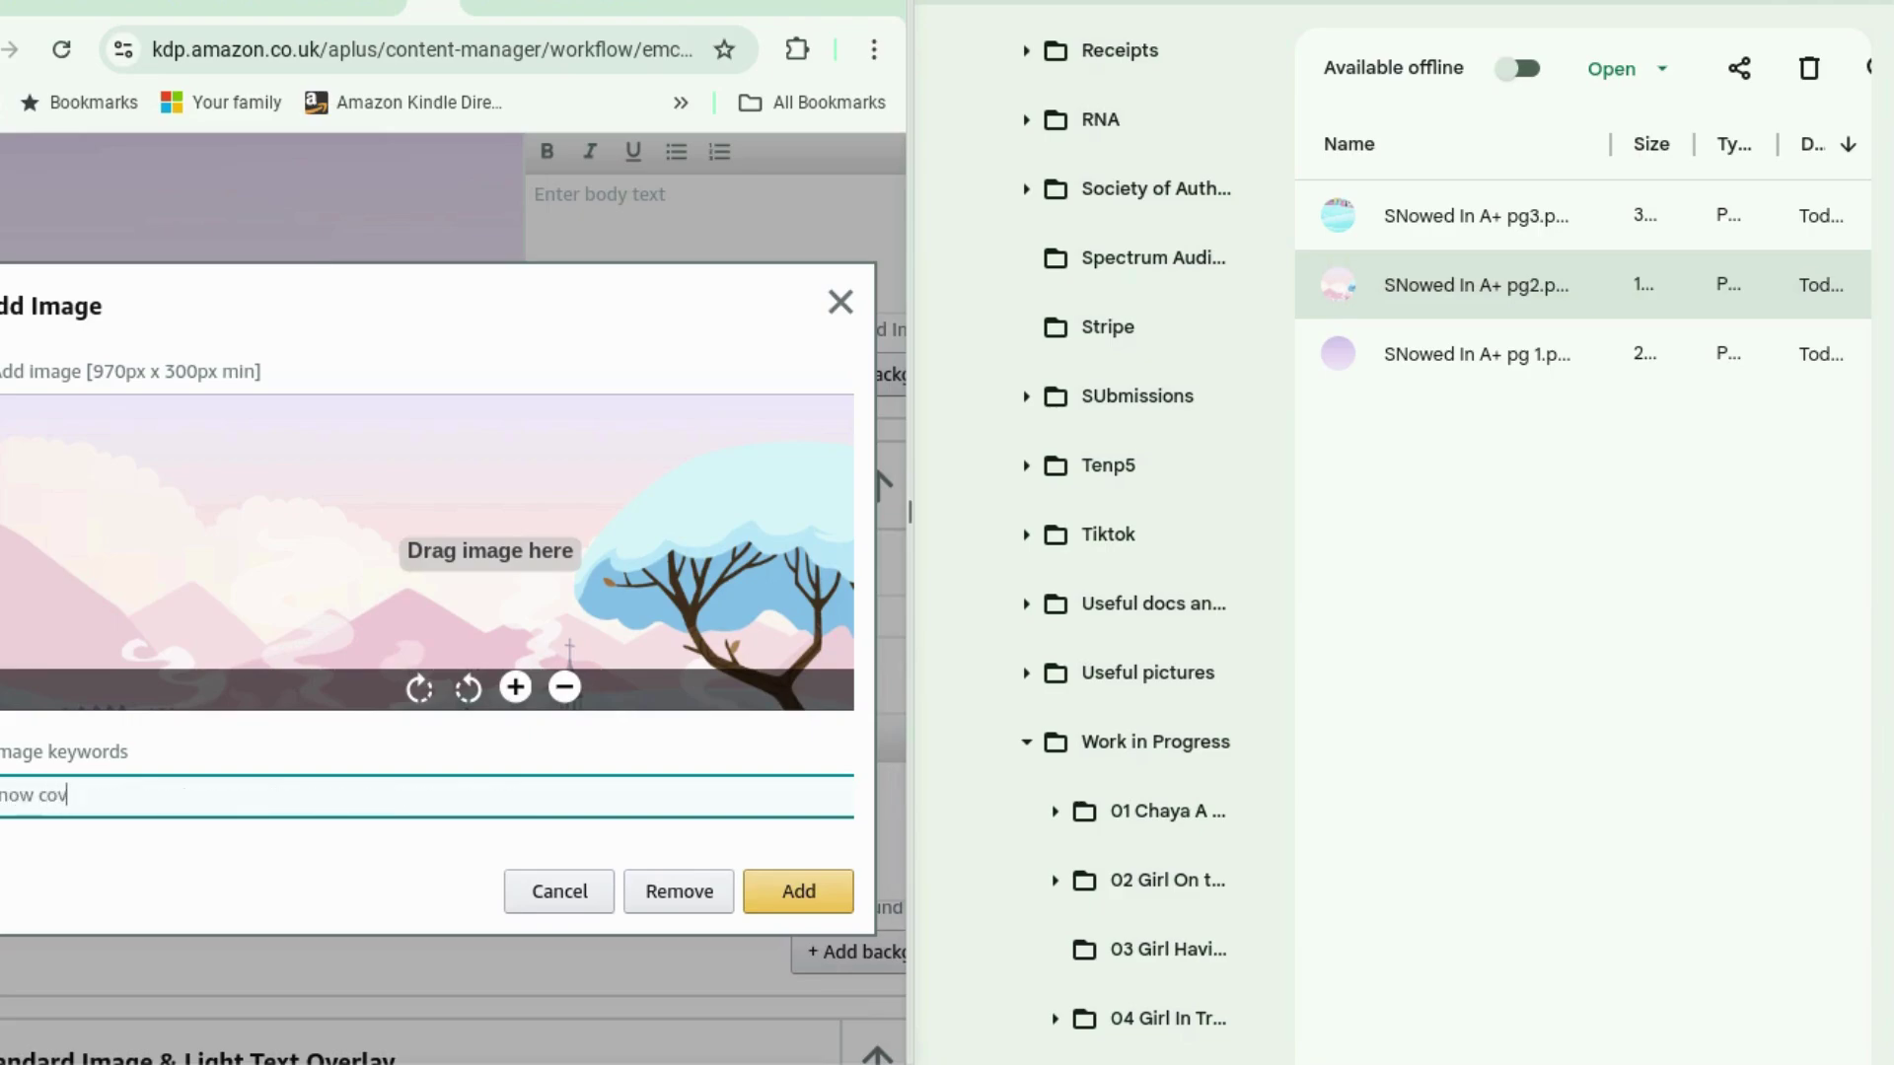
pyautogui.write('ered mountain village')
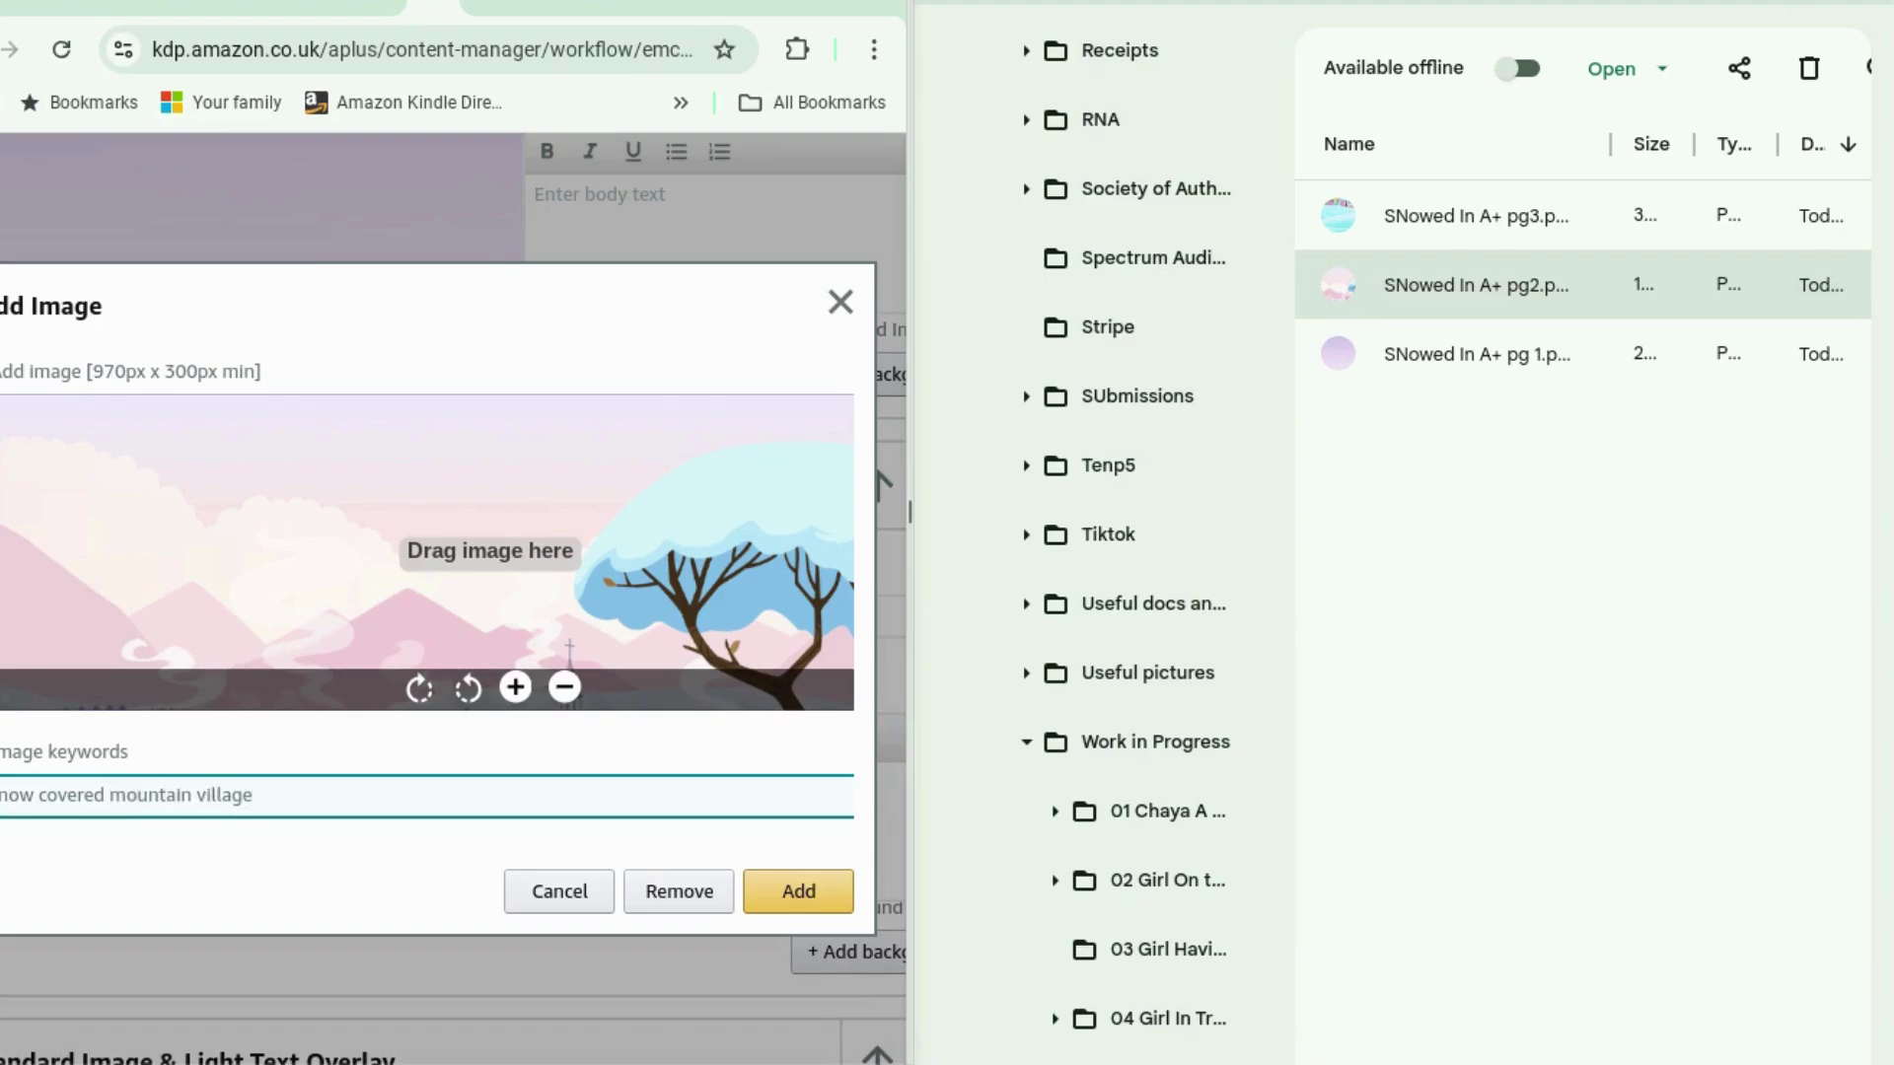
pyautogui.write(', pale purple sky. pink mountain')
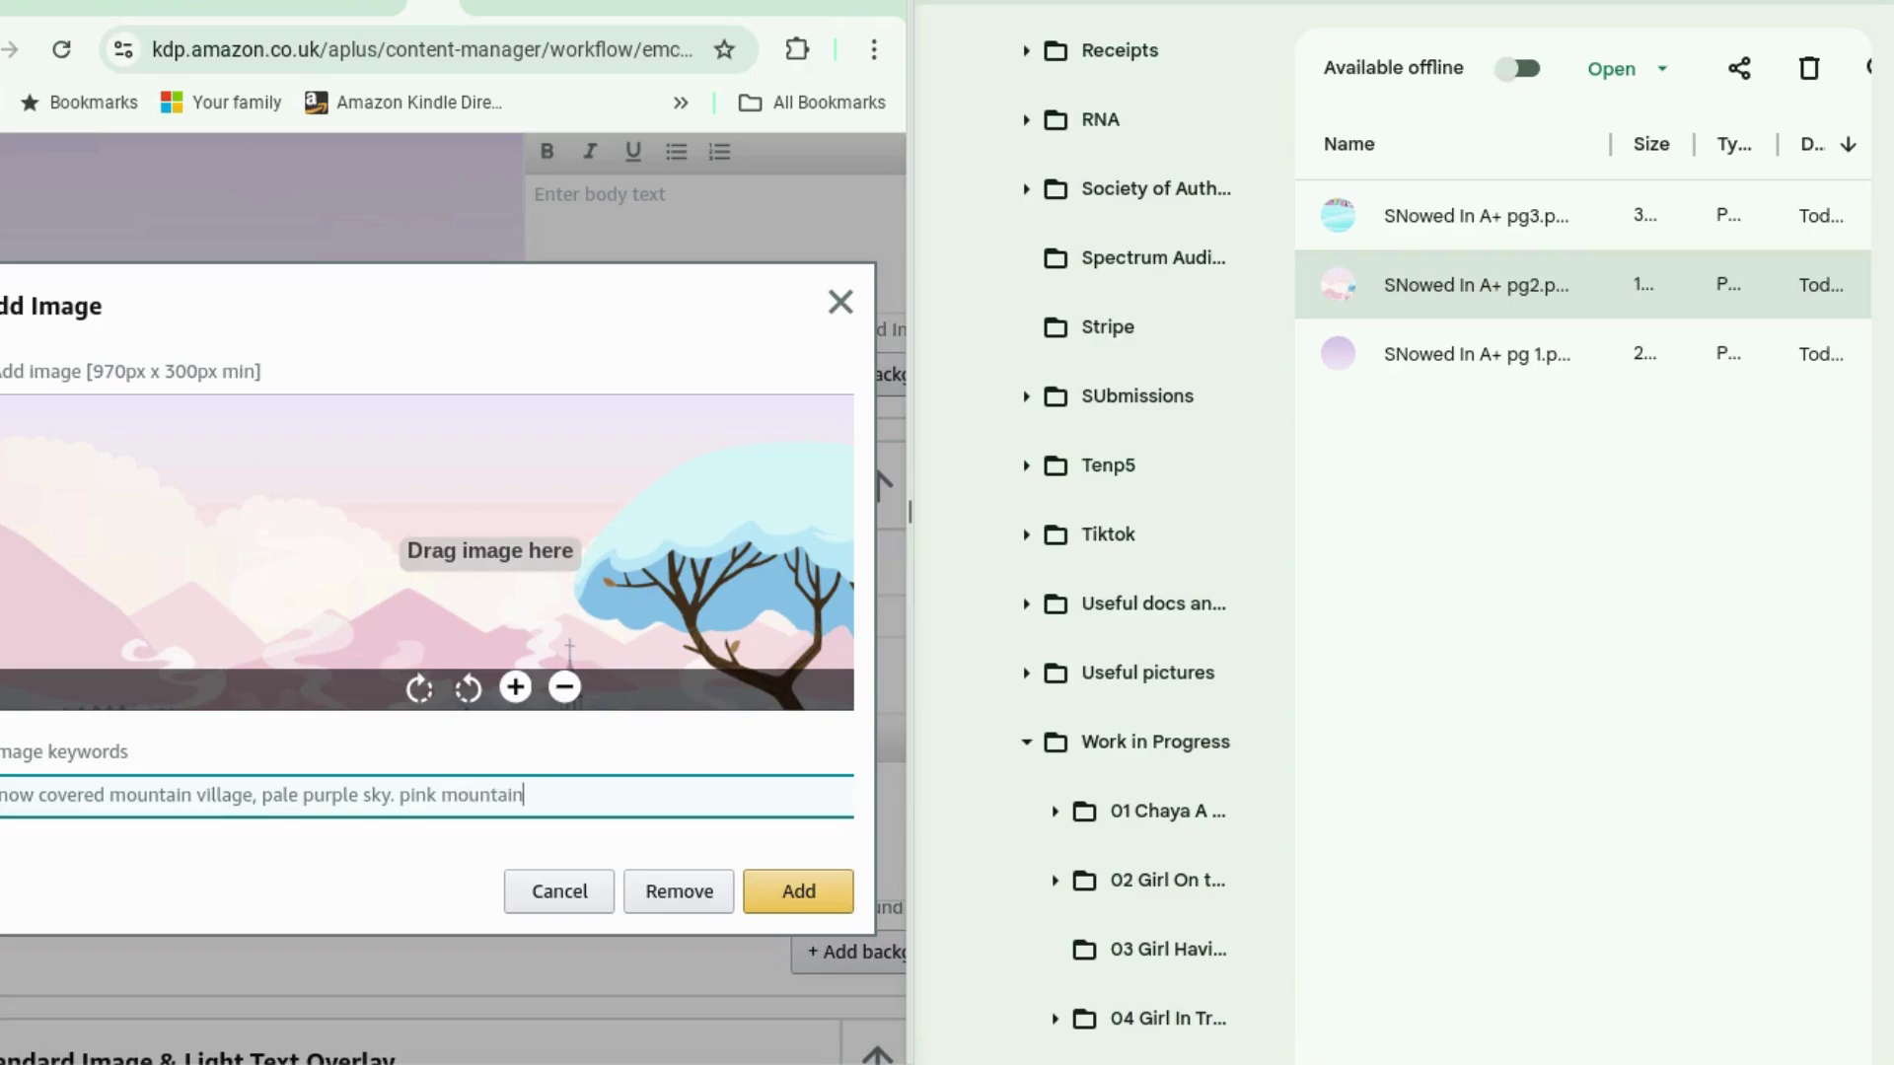
pyautogui.write('s in background')
pyautogui.click(825, 895)
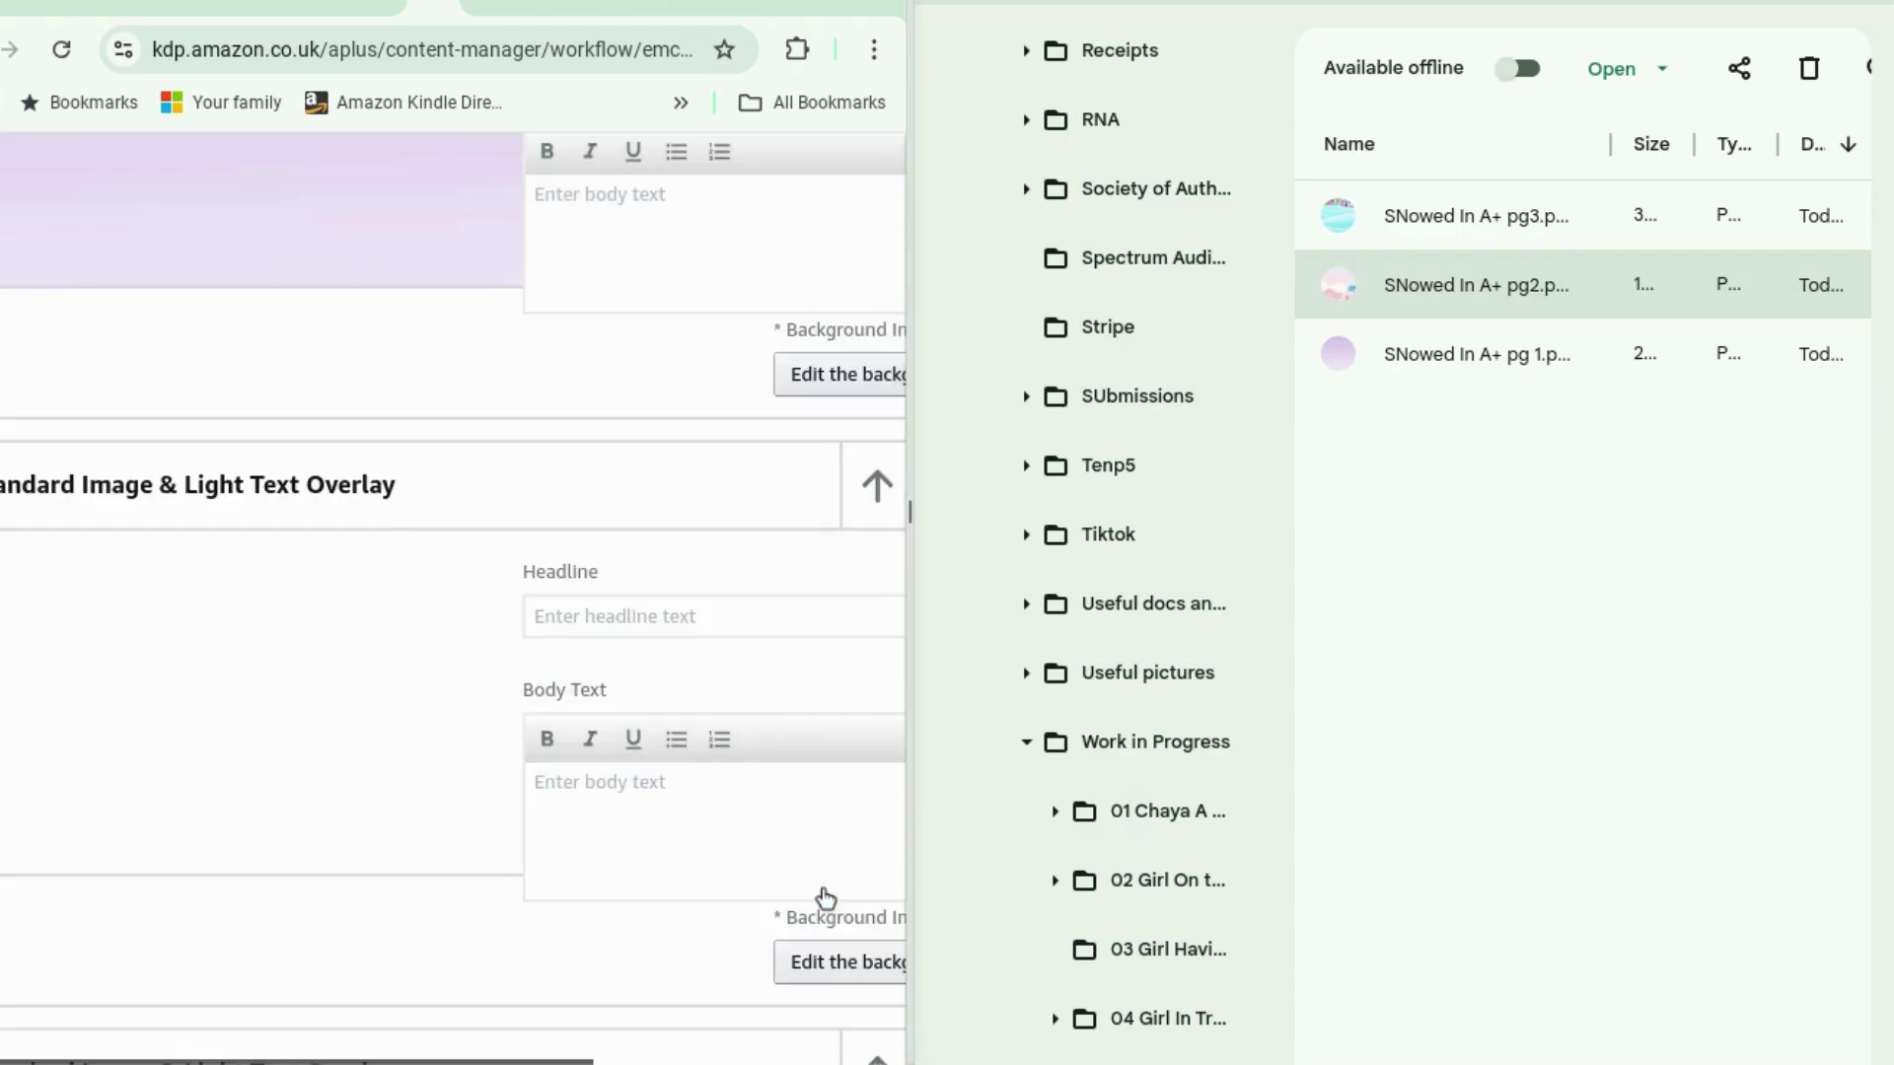
pyautogui.scroll(-4, 807, 838)
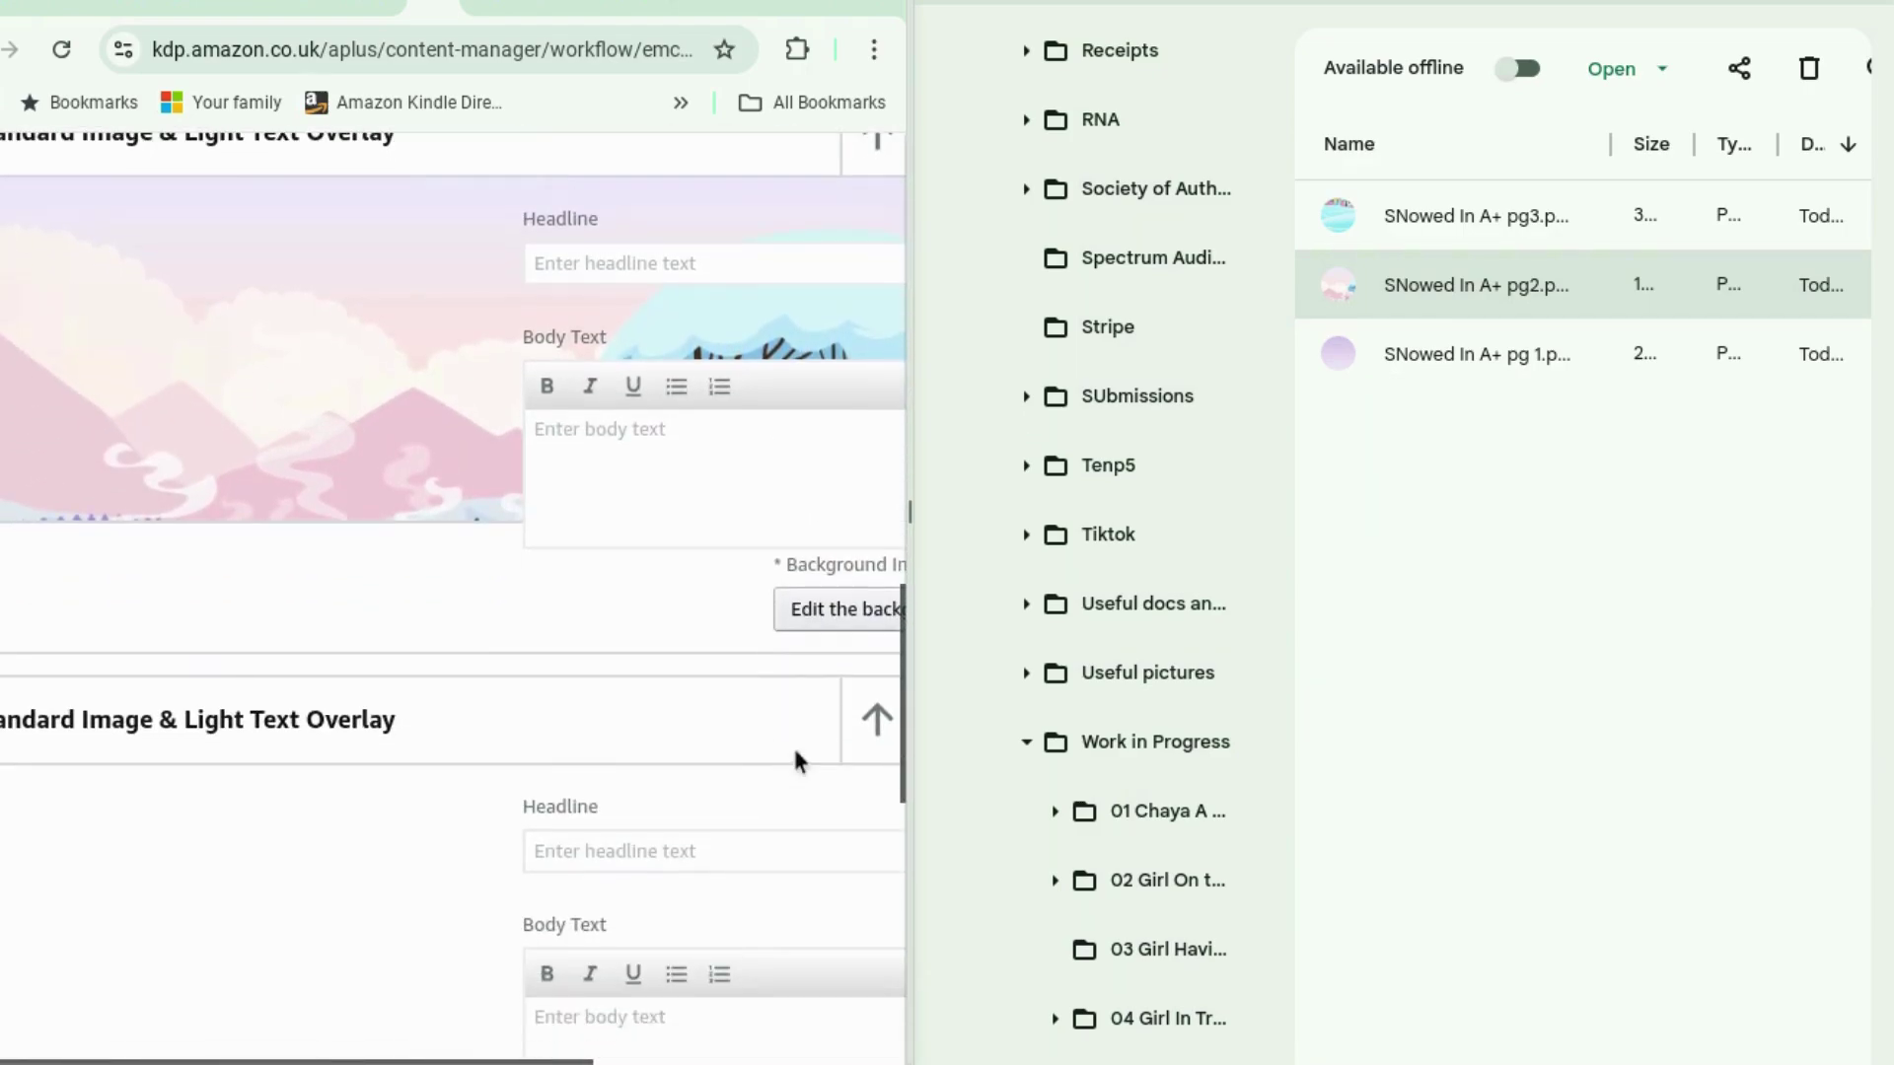
# Upload SNowed In A+ pg3.png as the third module's background with a snowy village scene description.
pyautogui.click(1509, 212)
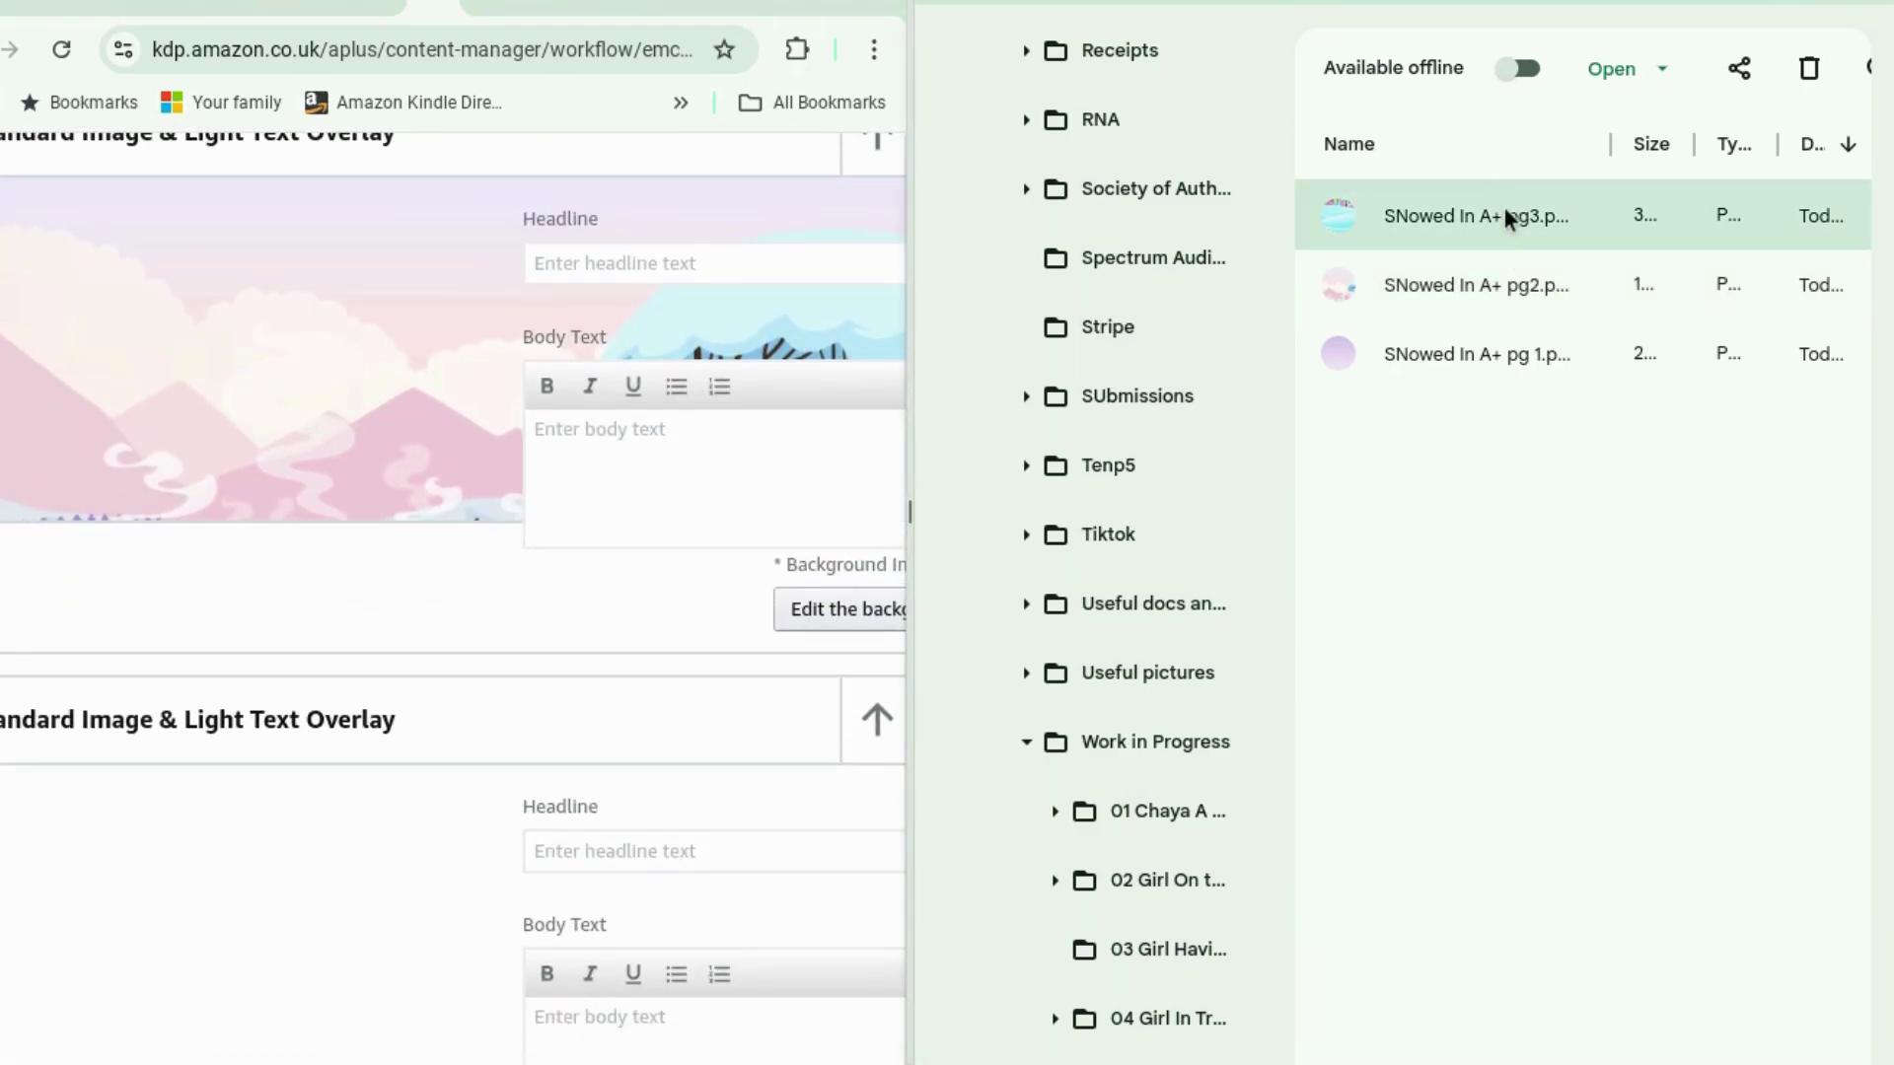
pyautogui.moveTo(1505, 215); pyautogui.dragTo(318, 968)
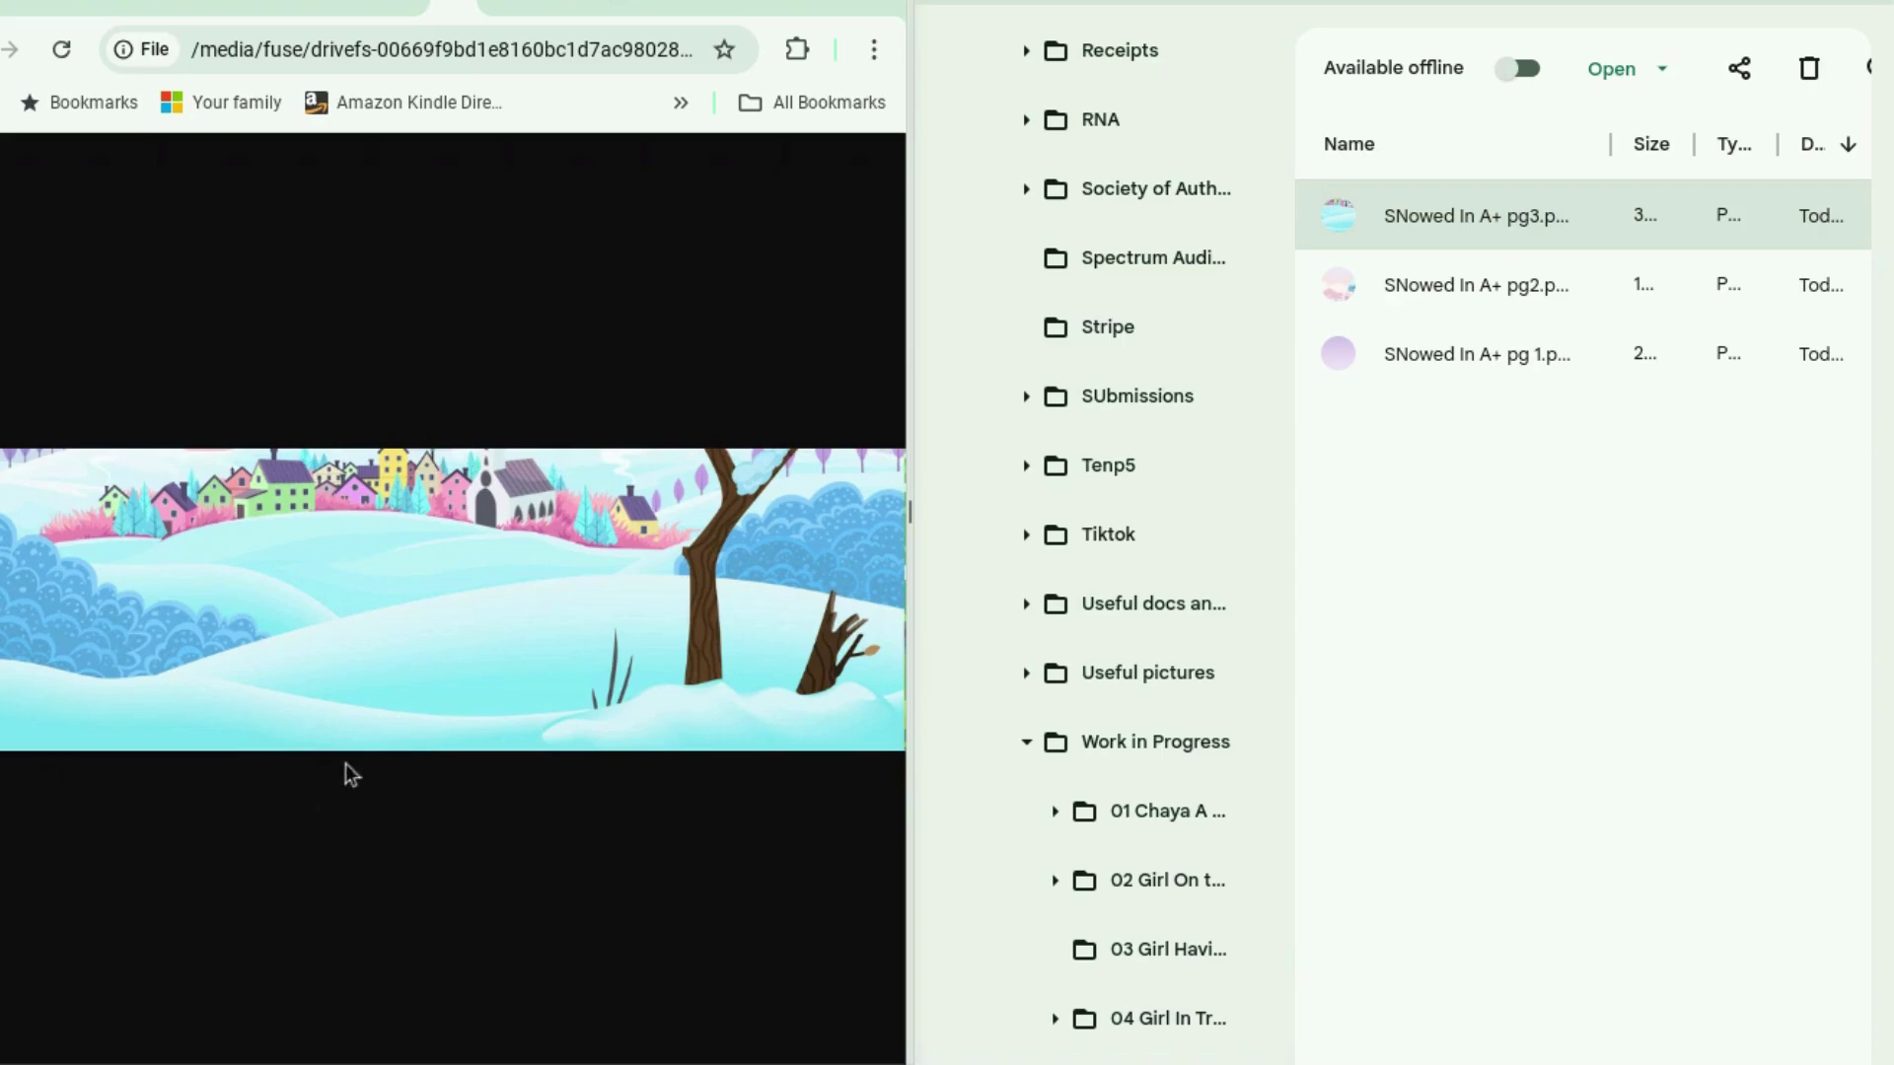
pyautogui.click(405, 8)
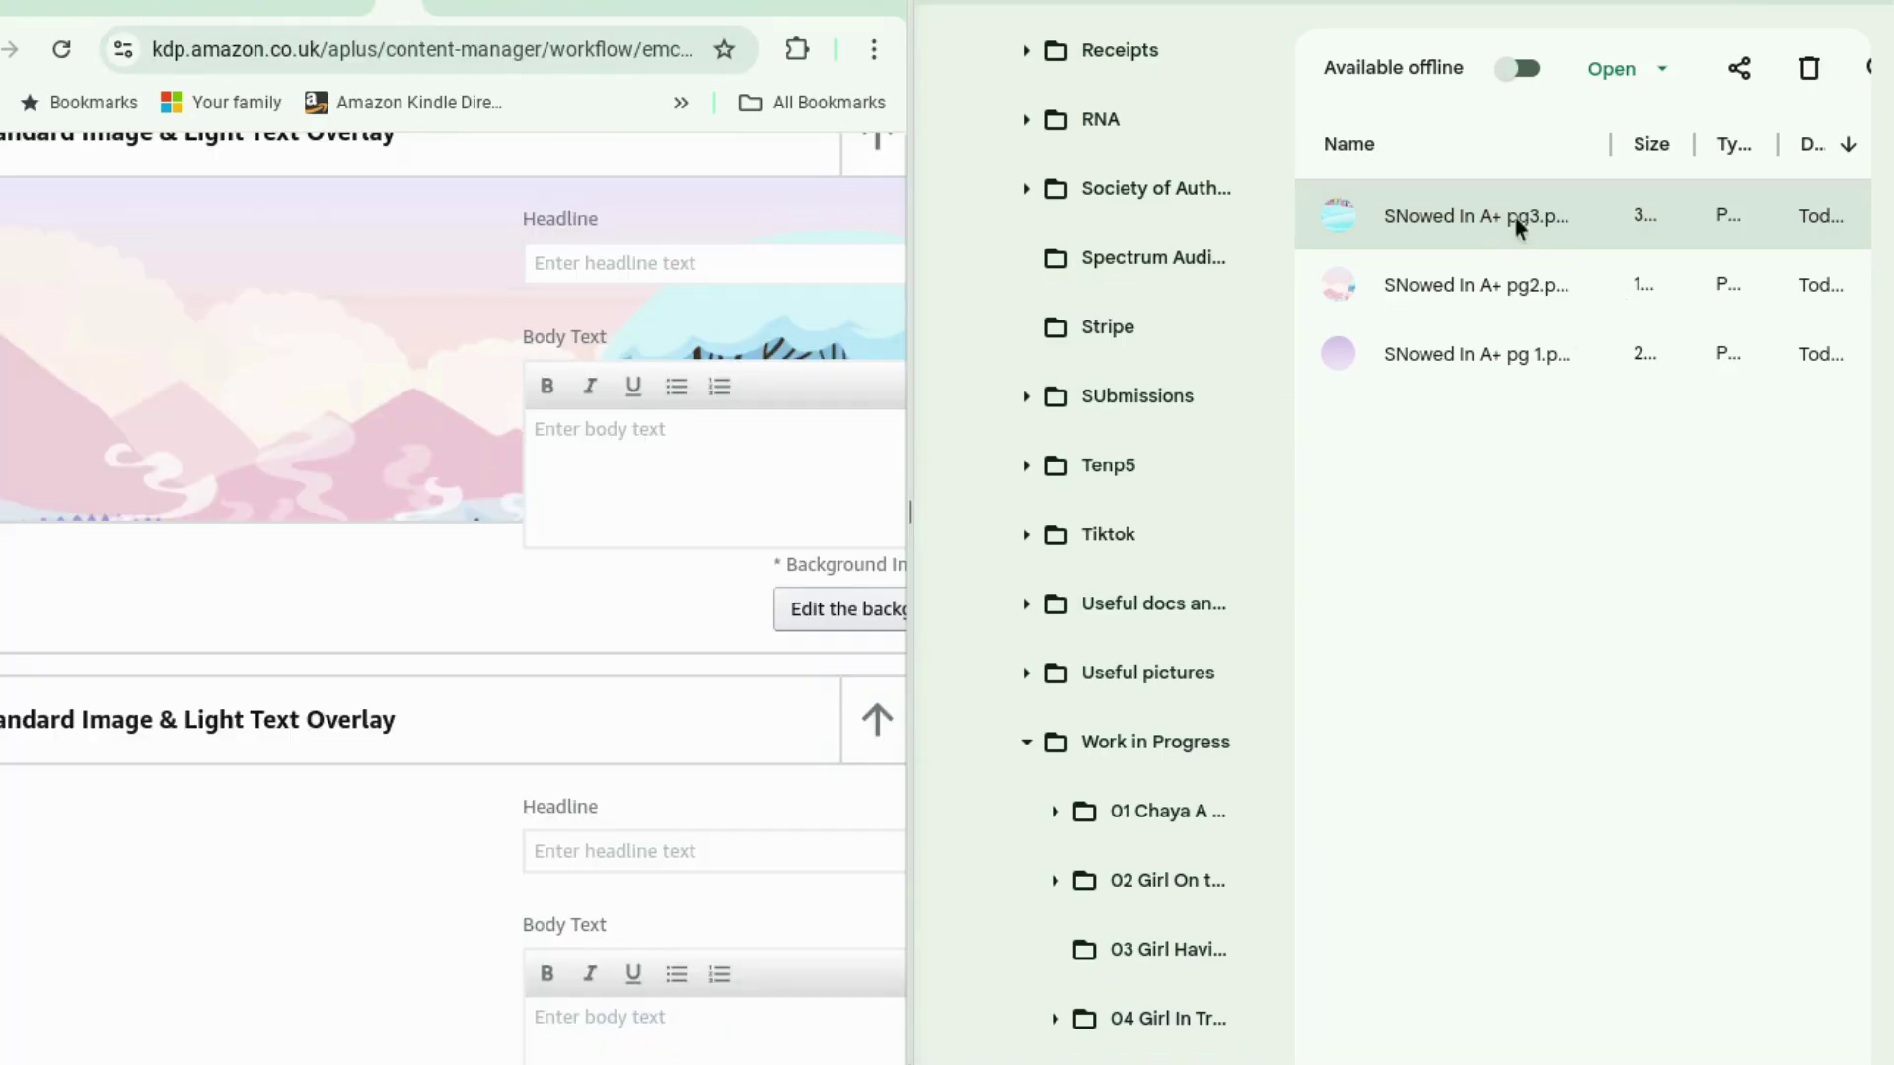
pyautogui.moveTo(1518, 224); pyautogui.dragTo(1500, 261)
pyautogui.scroll(-4, 710, 527)
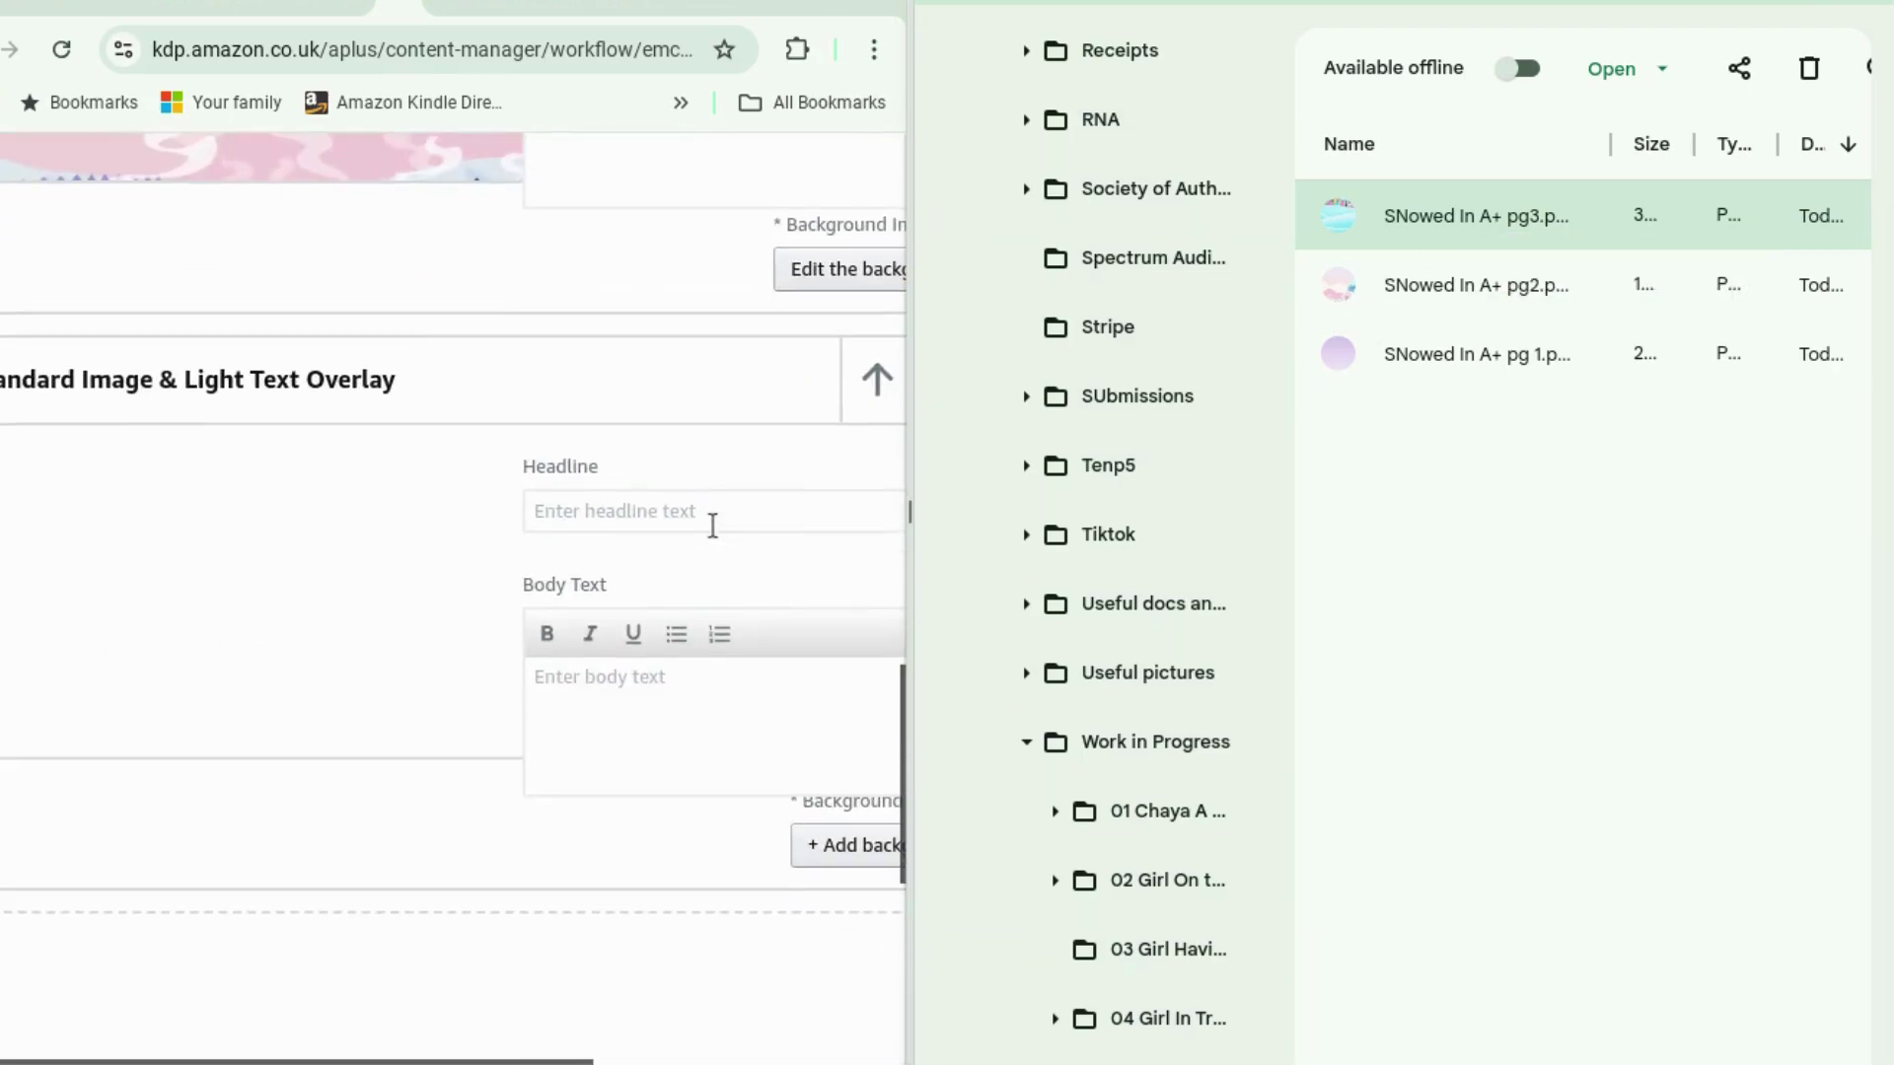
pyautogui.click(879, 850)
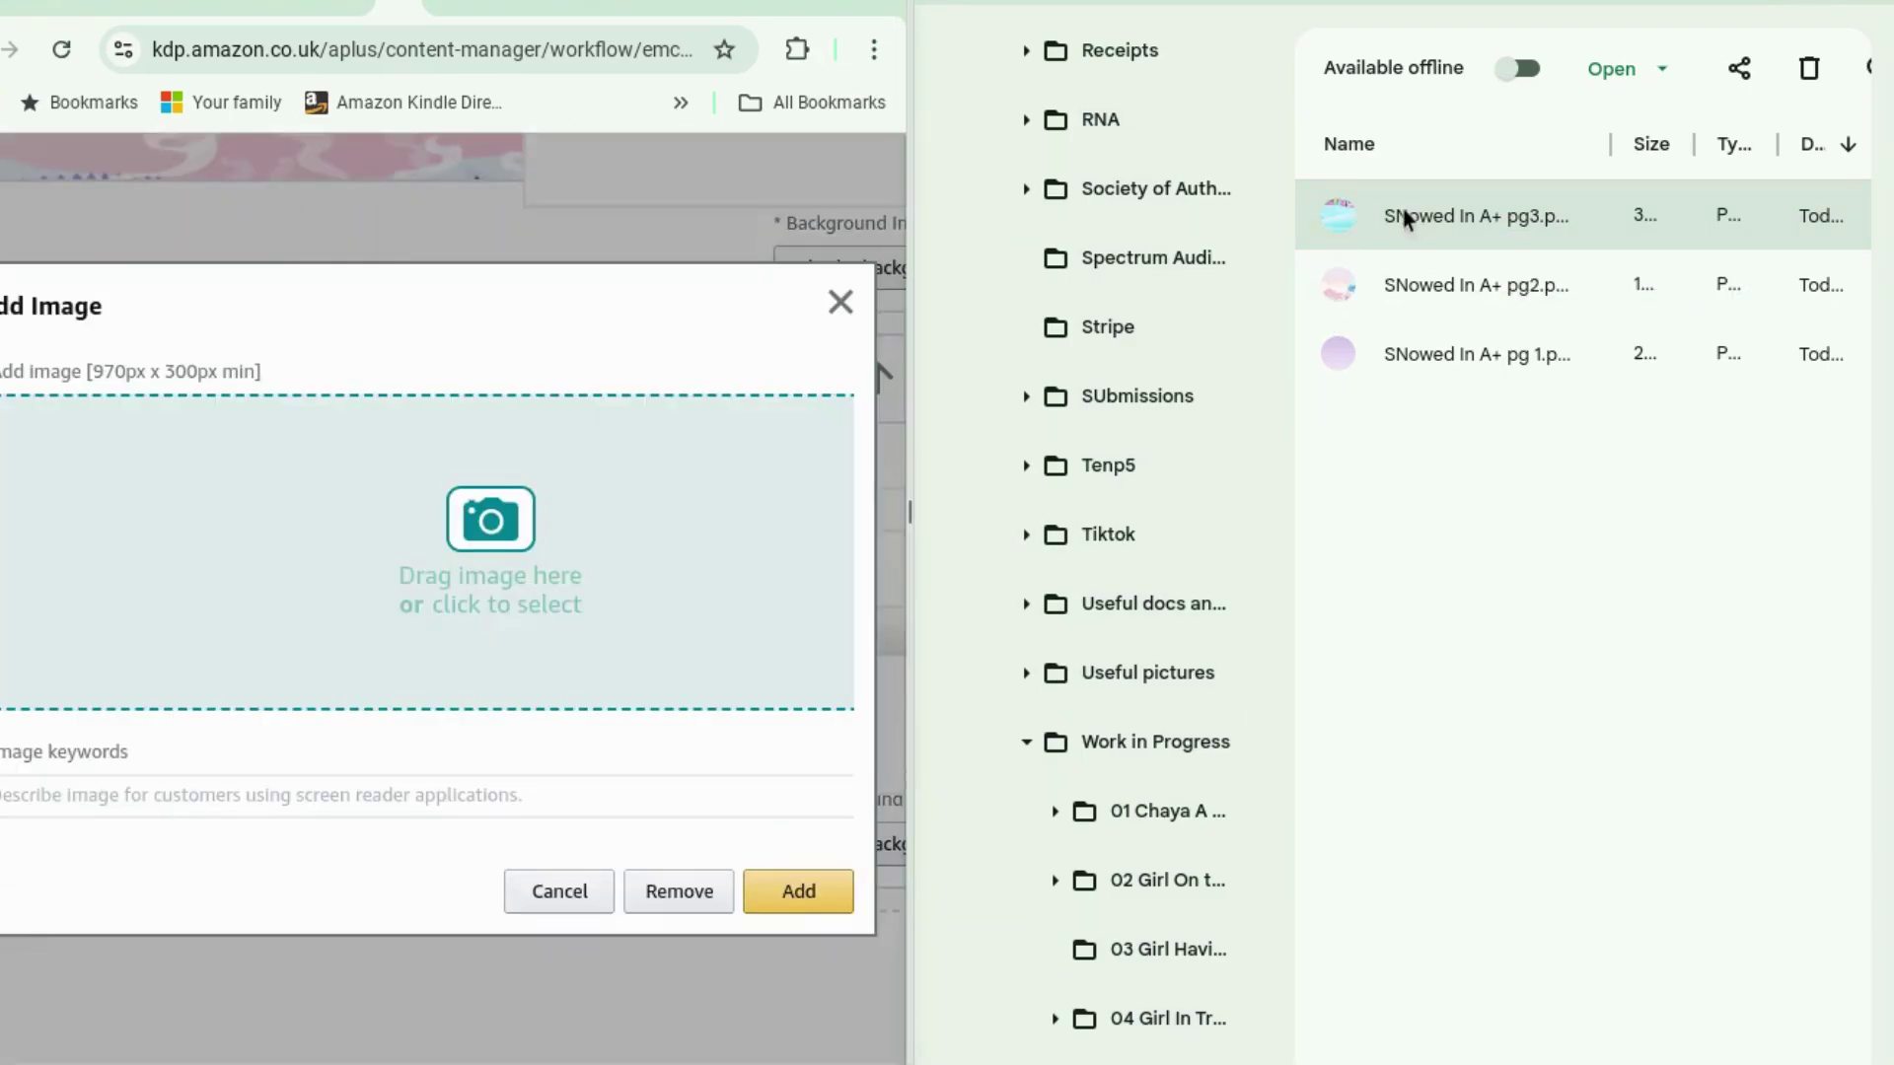
pyautogui.moveTo(1385, 217); pyautogui.dragTo(457, 574)
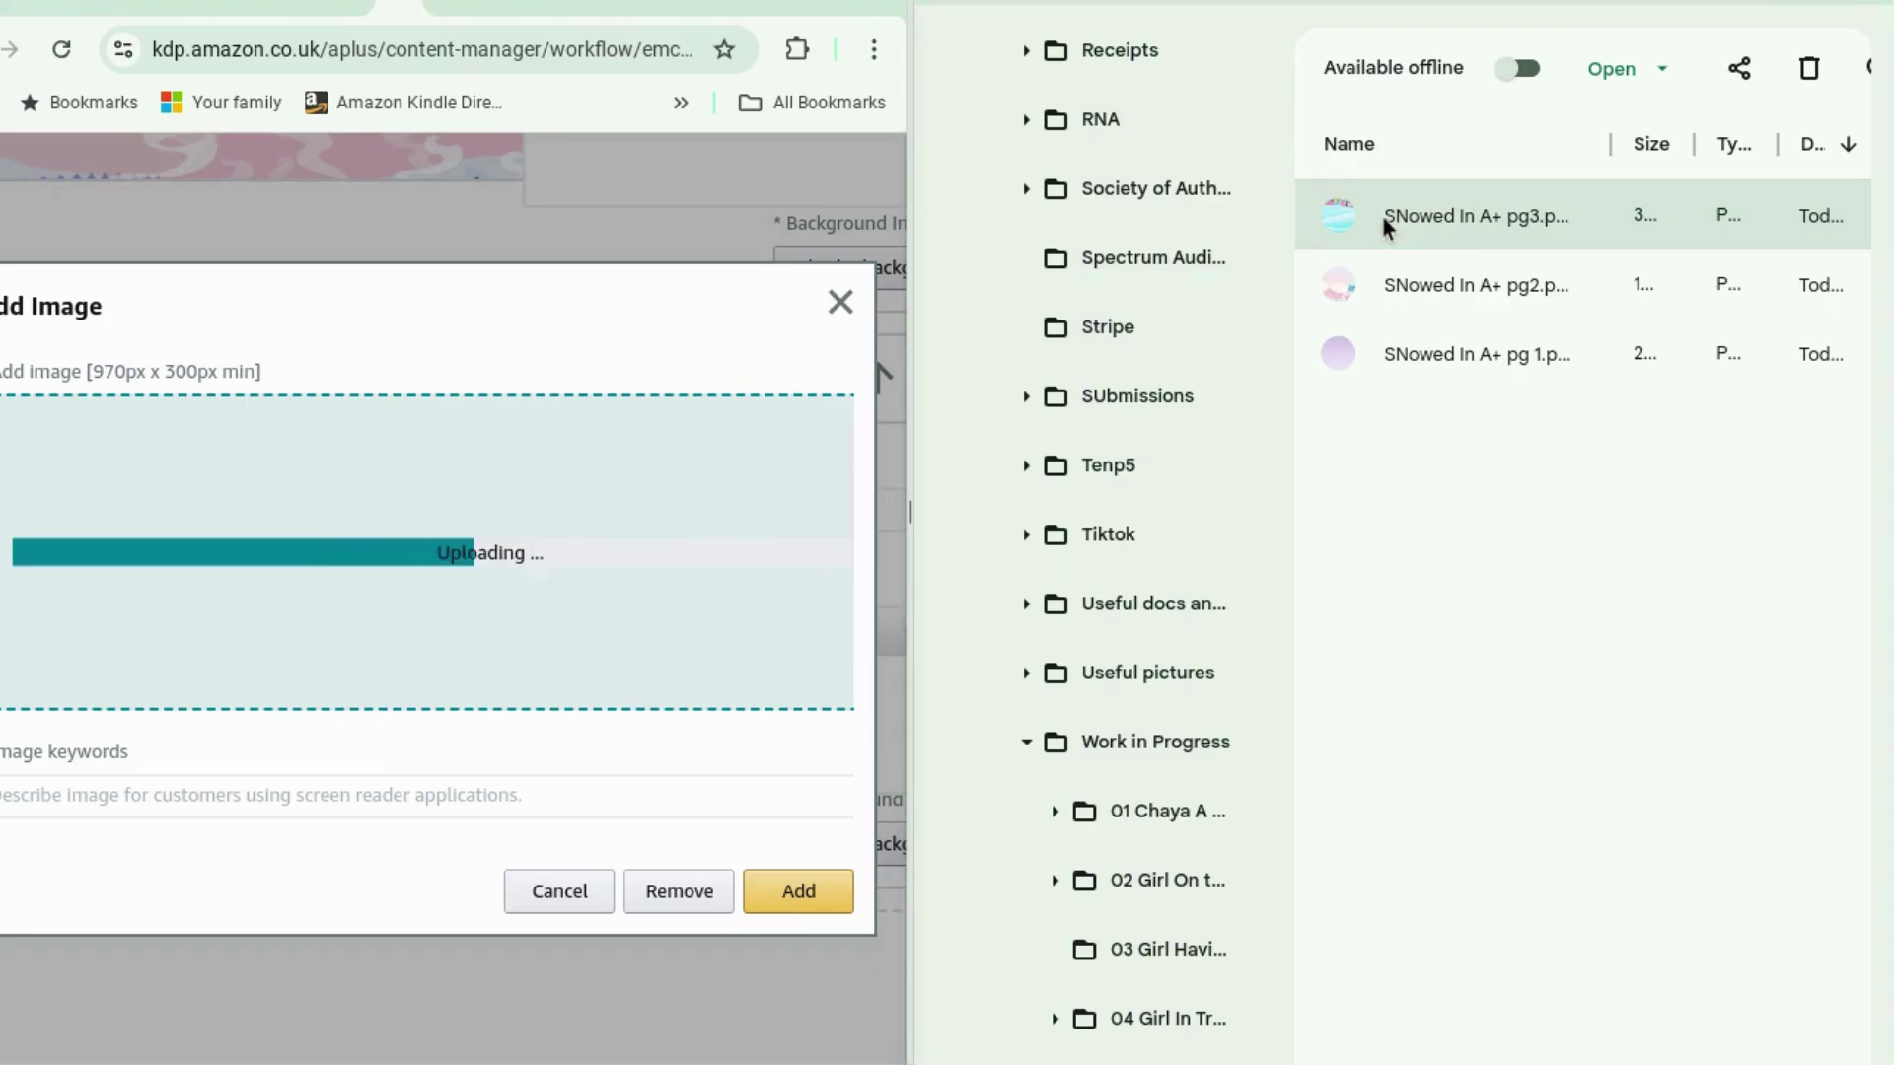
pyautogui.click(471, 798)
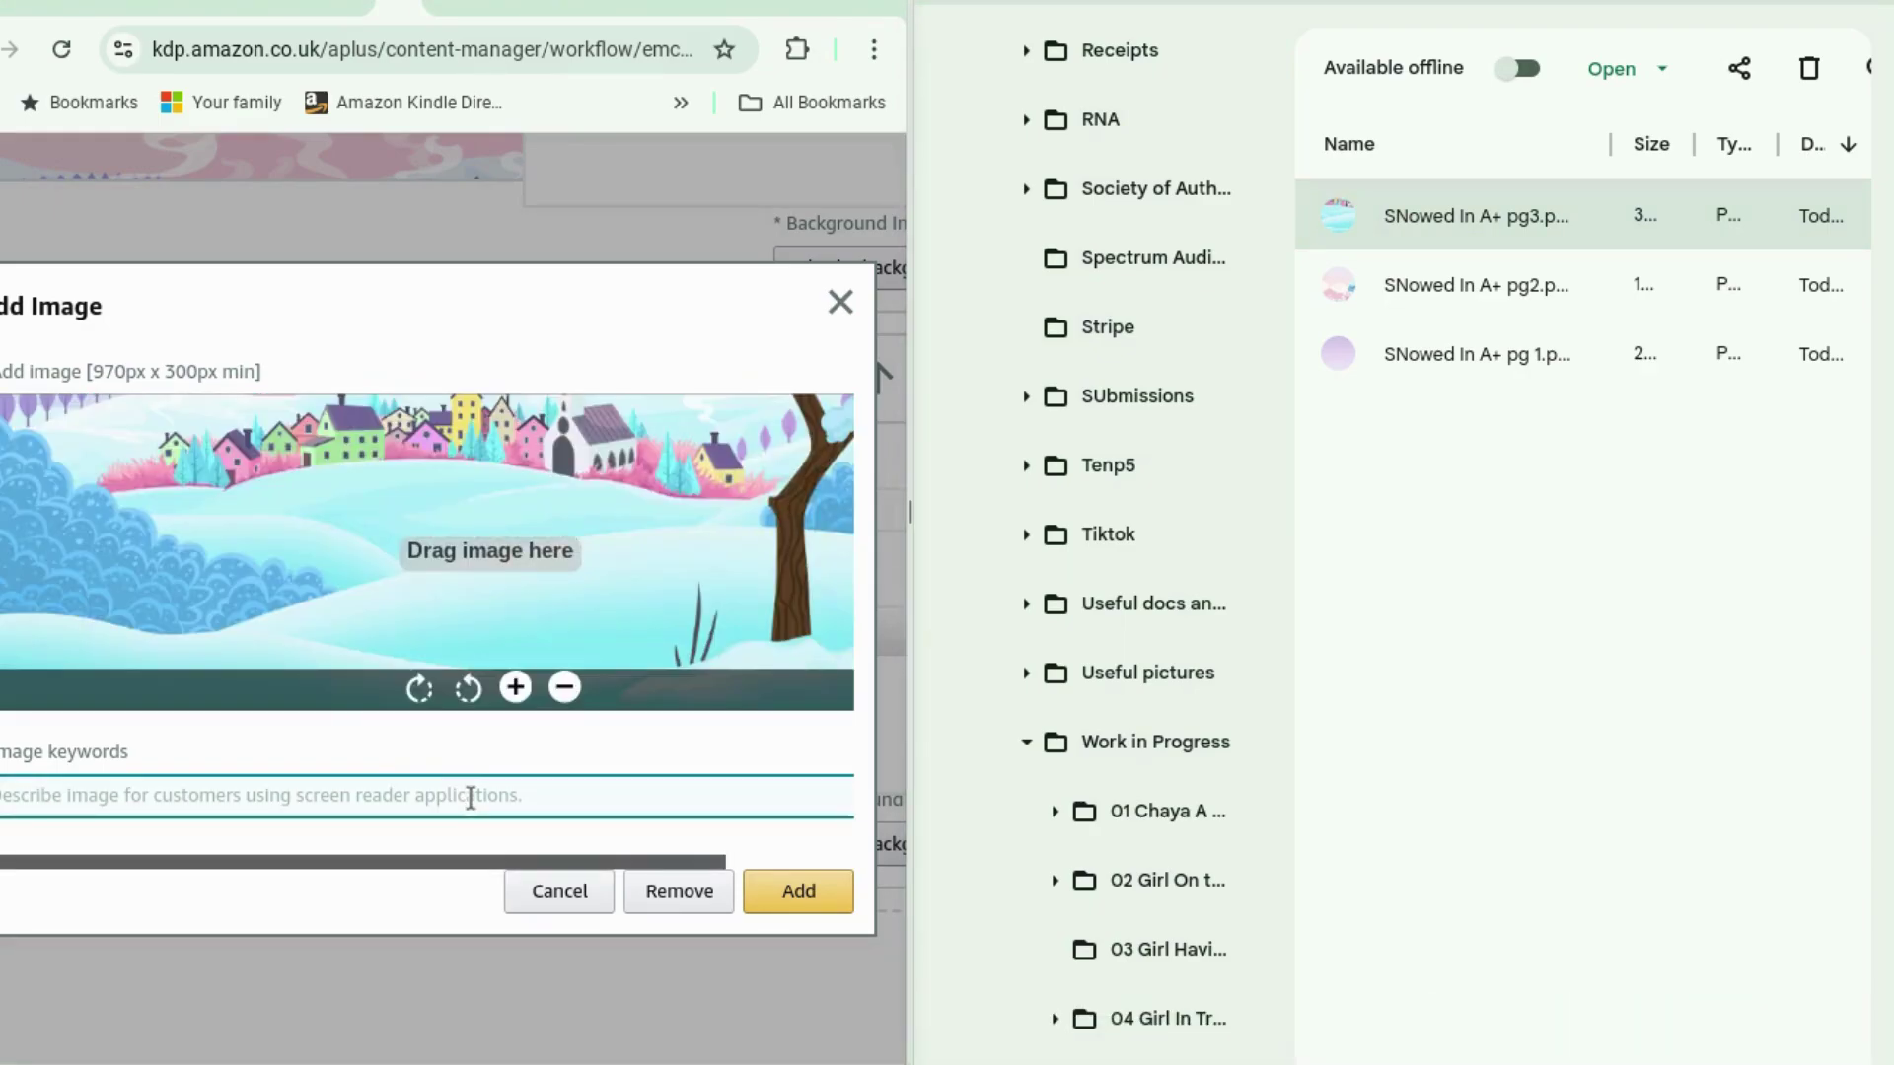
pyautogui.write('Fore')
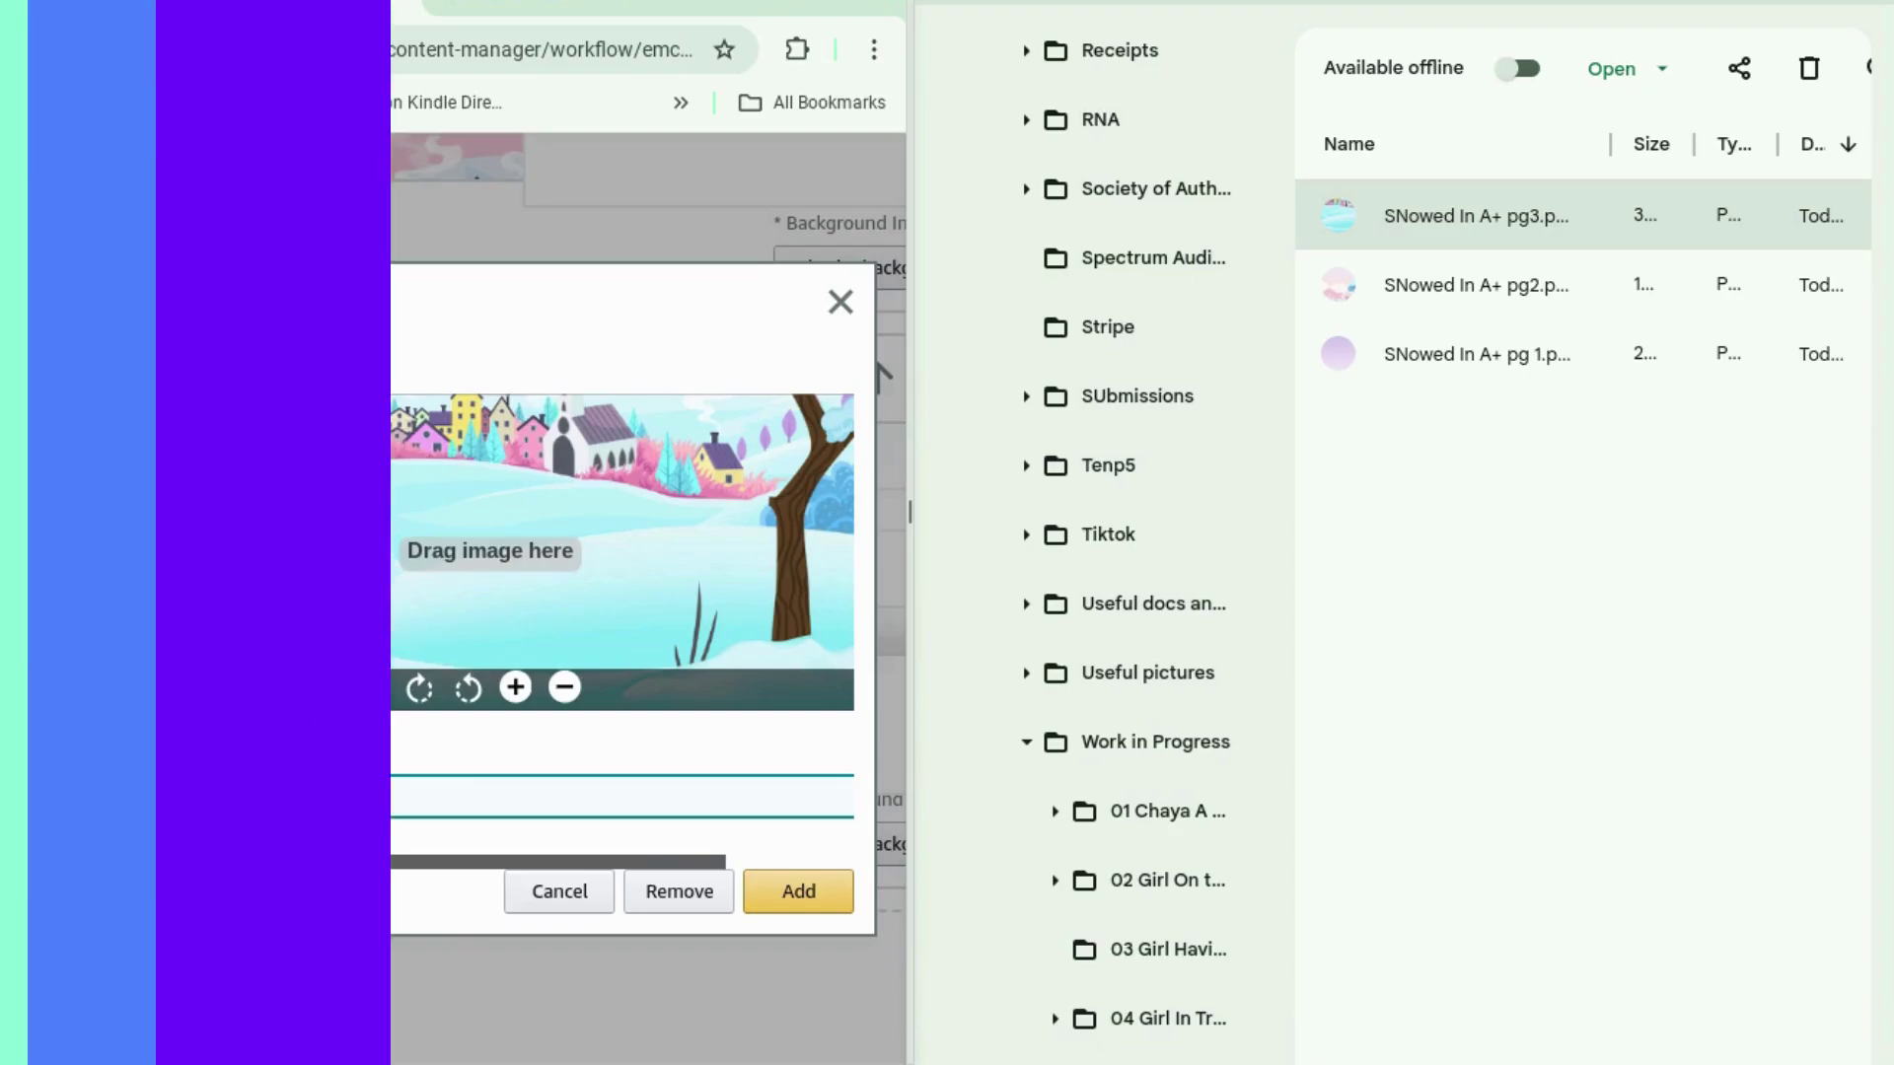
pyautogui.write('in the dis')
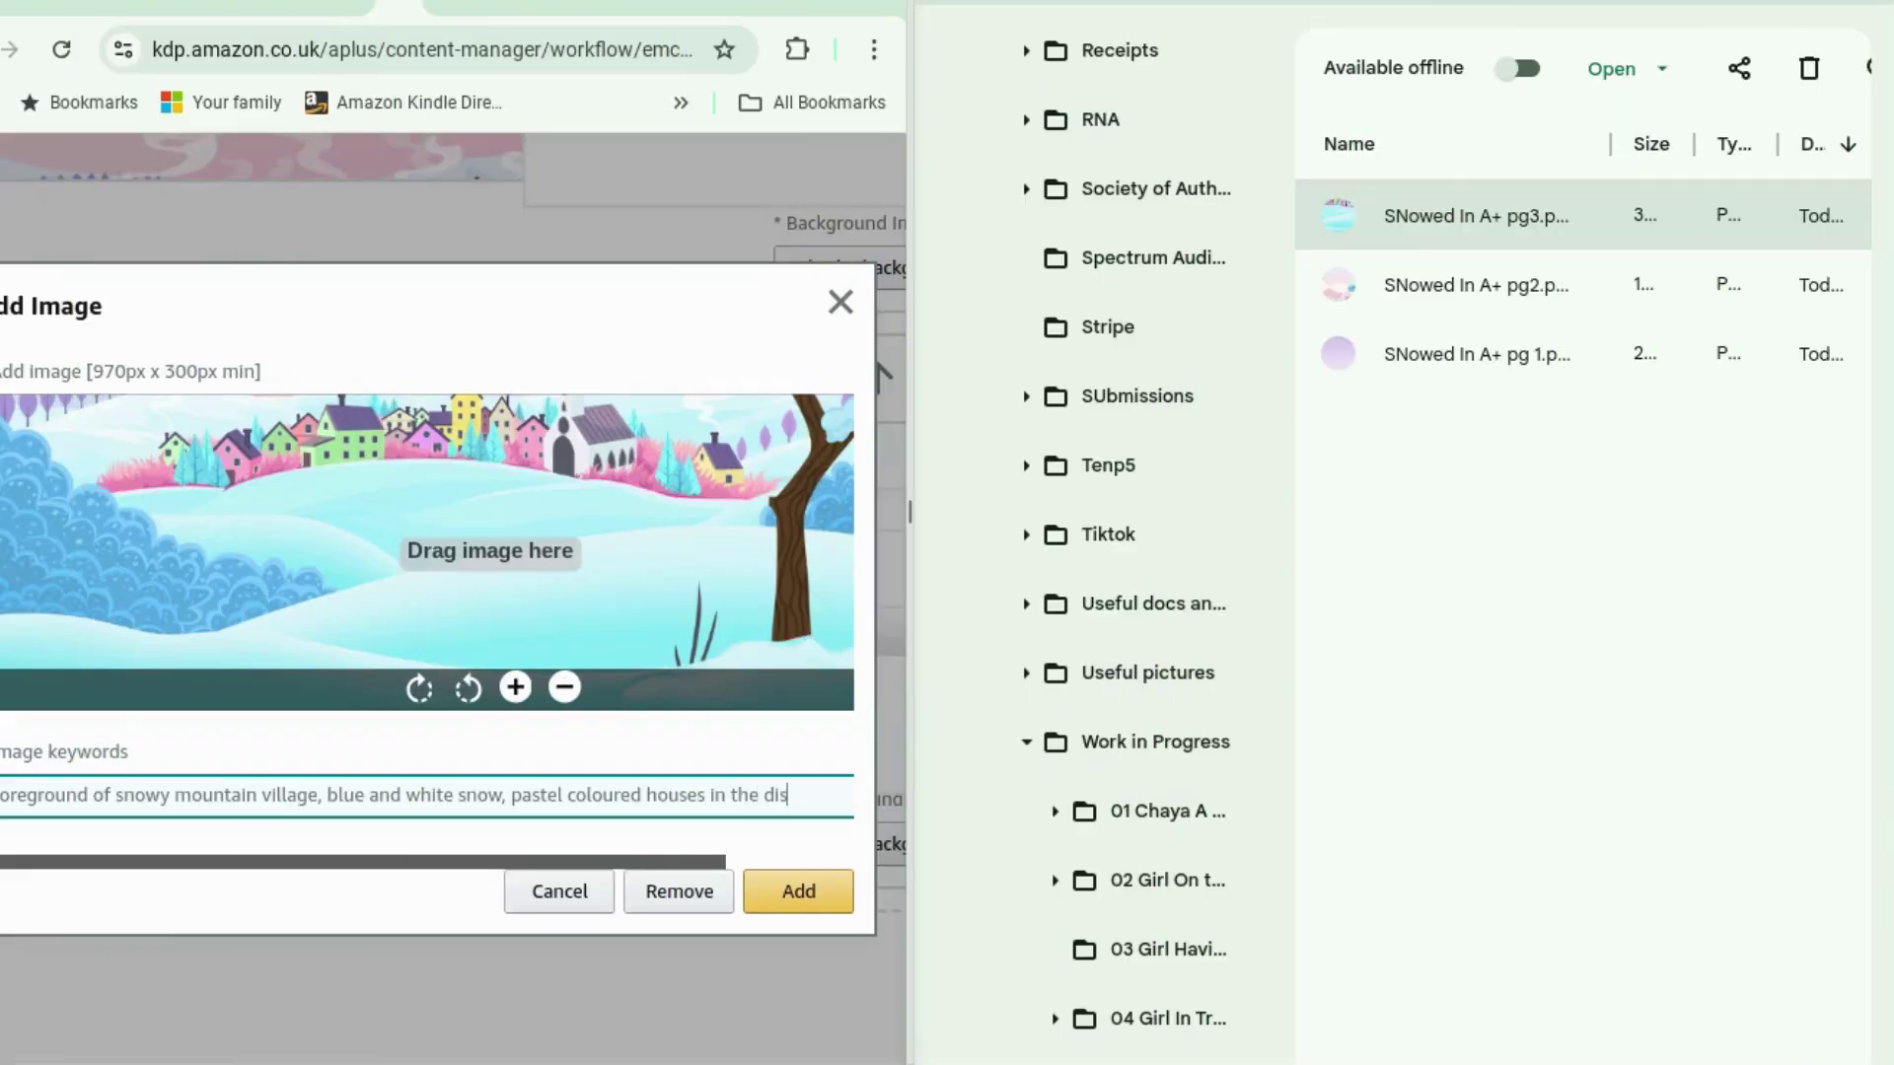
pyautogui.write('tance')
pyautogui.click(791, 897)
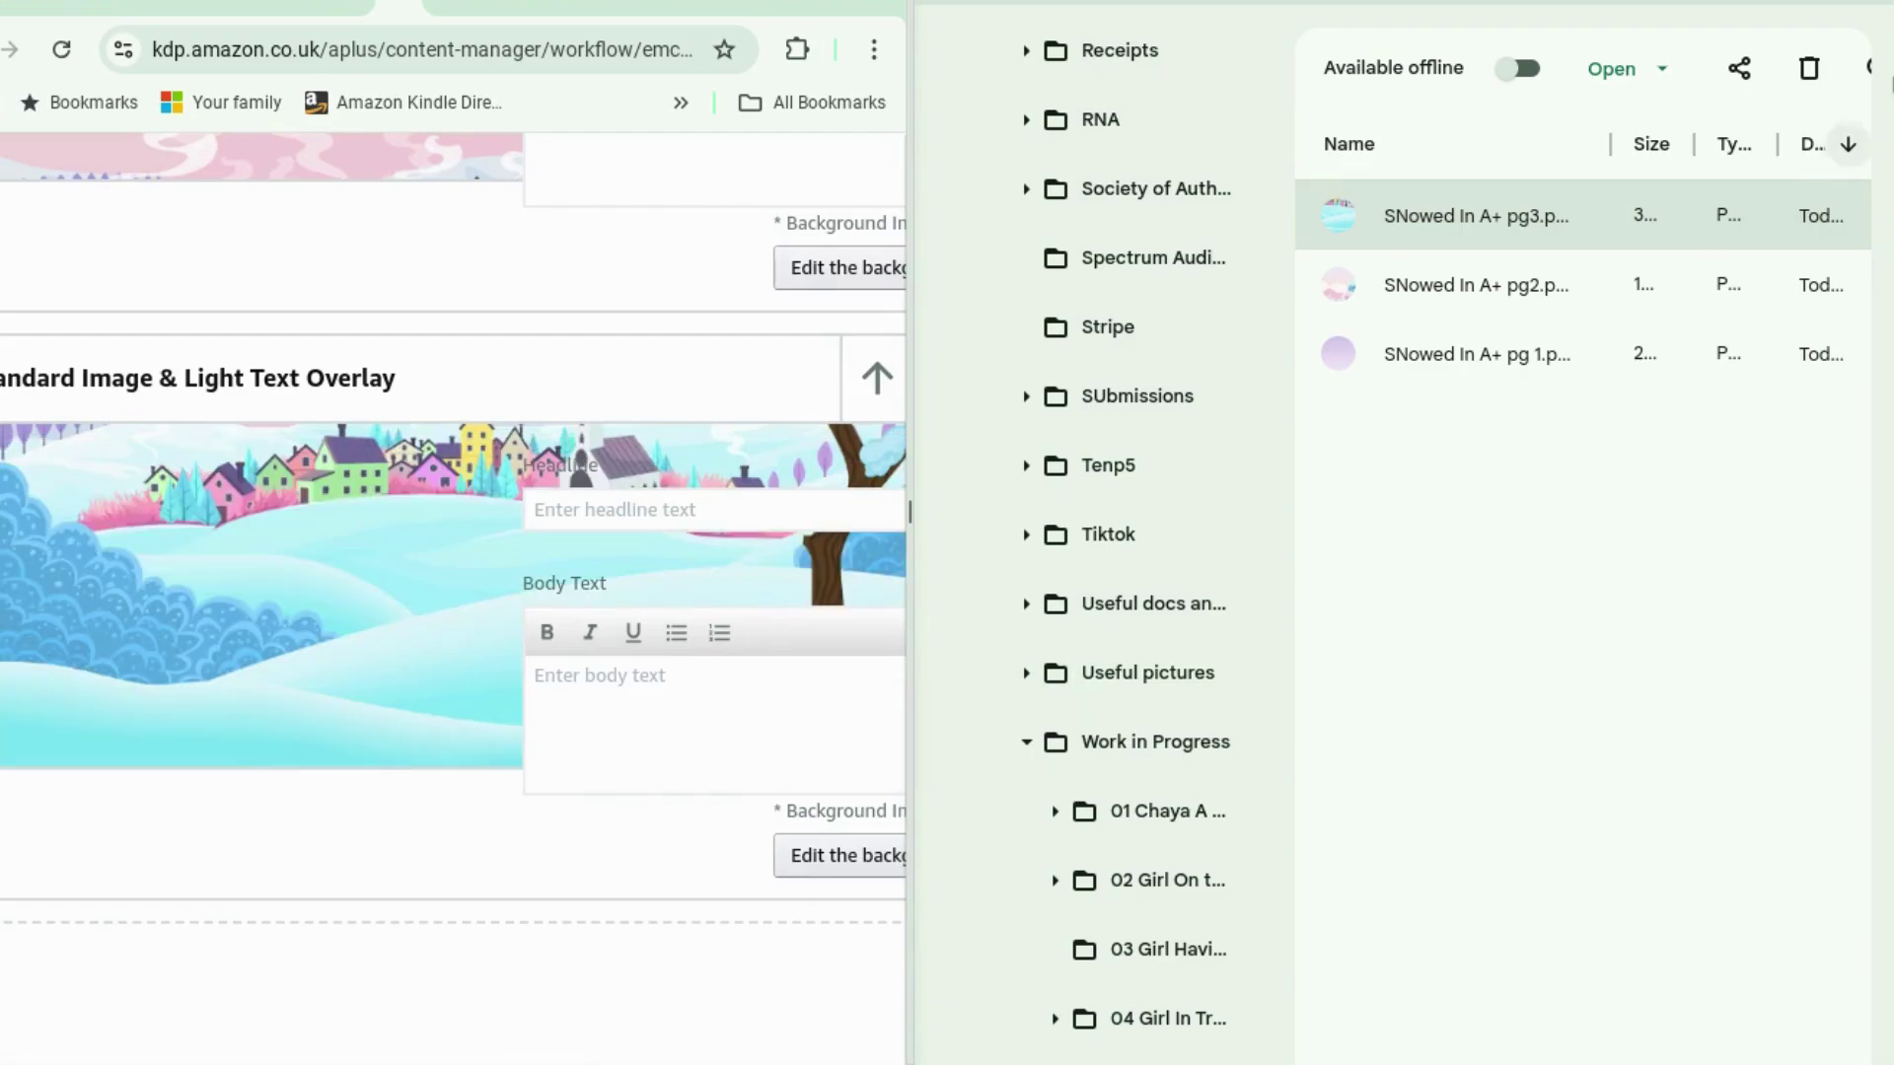
# Headline the second banner 'A secret millionaire.' by pasting the tagline and trimming the other sentences.
pyautogui.click(1797, 3)
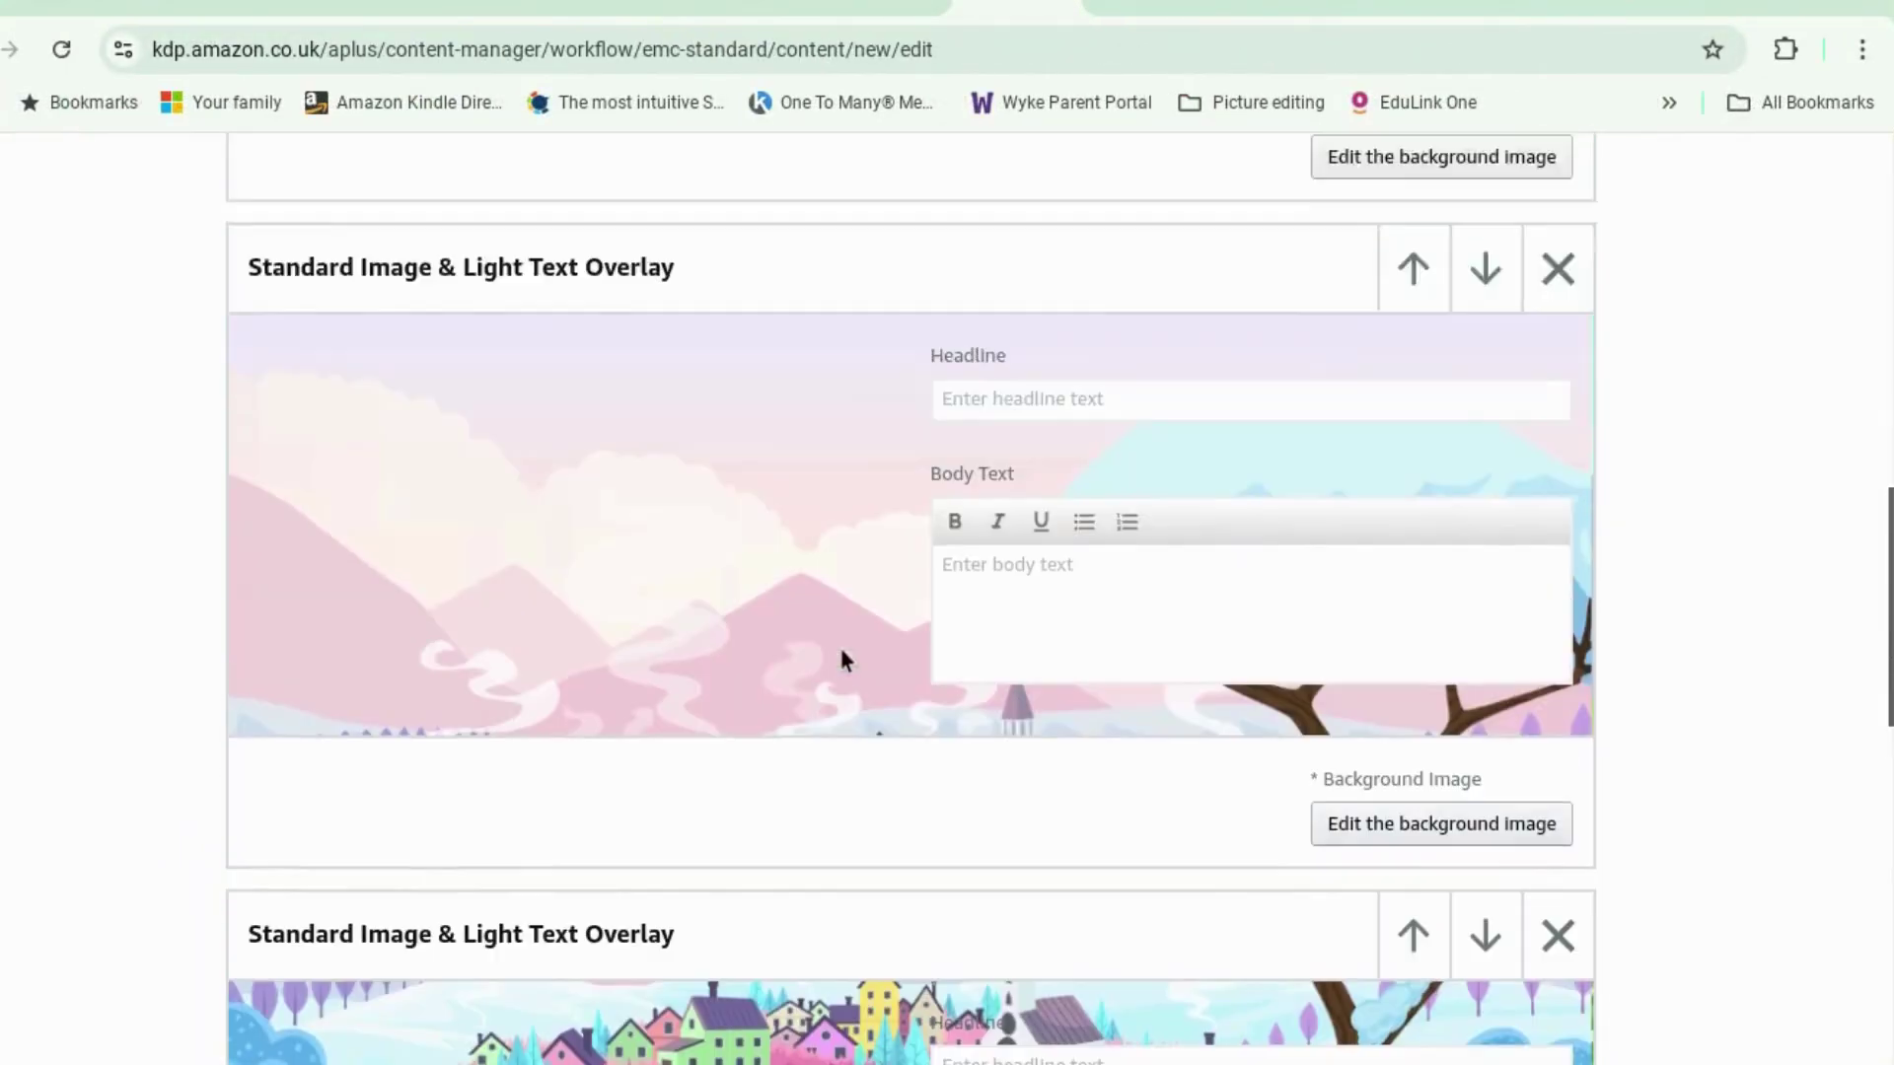
pyautogui.scroll(1, 843, 659)
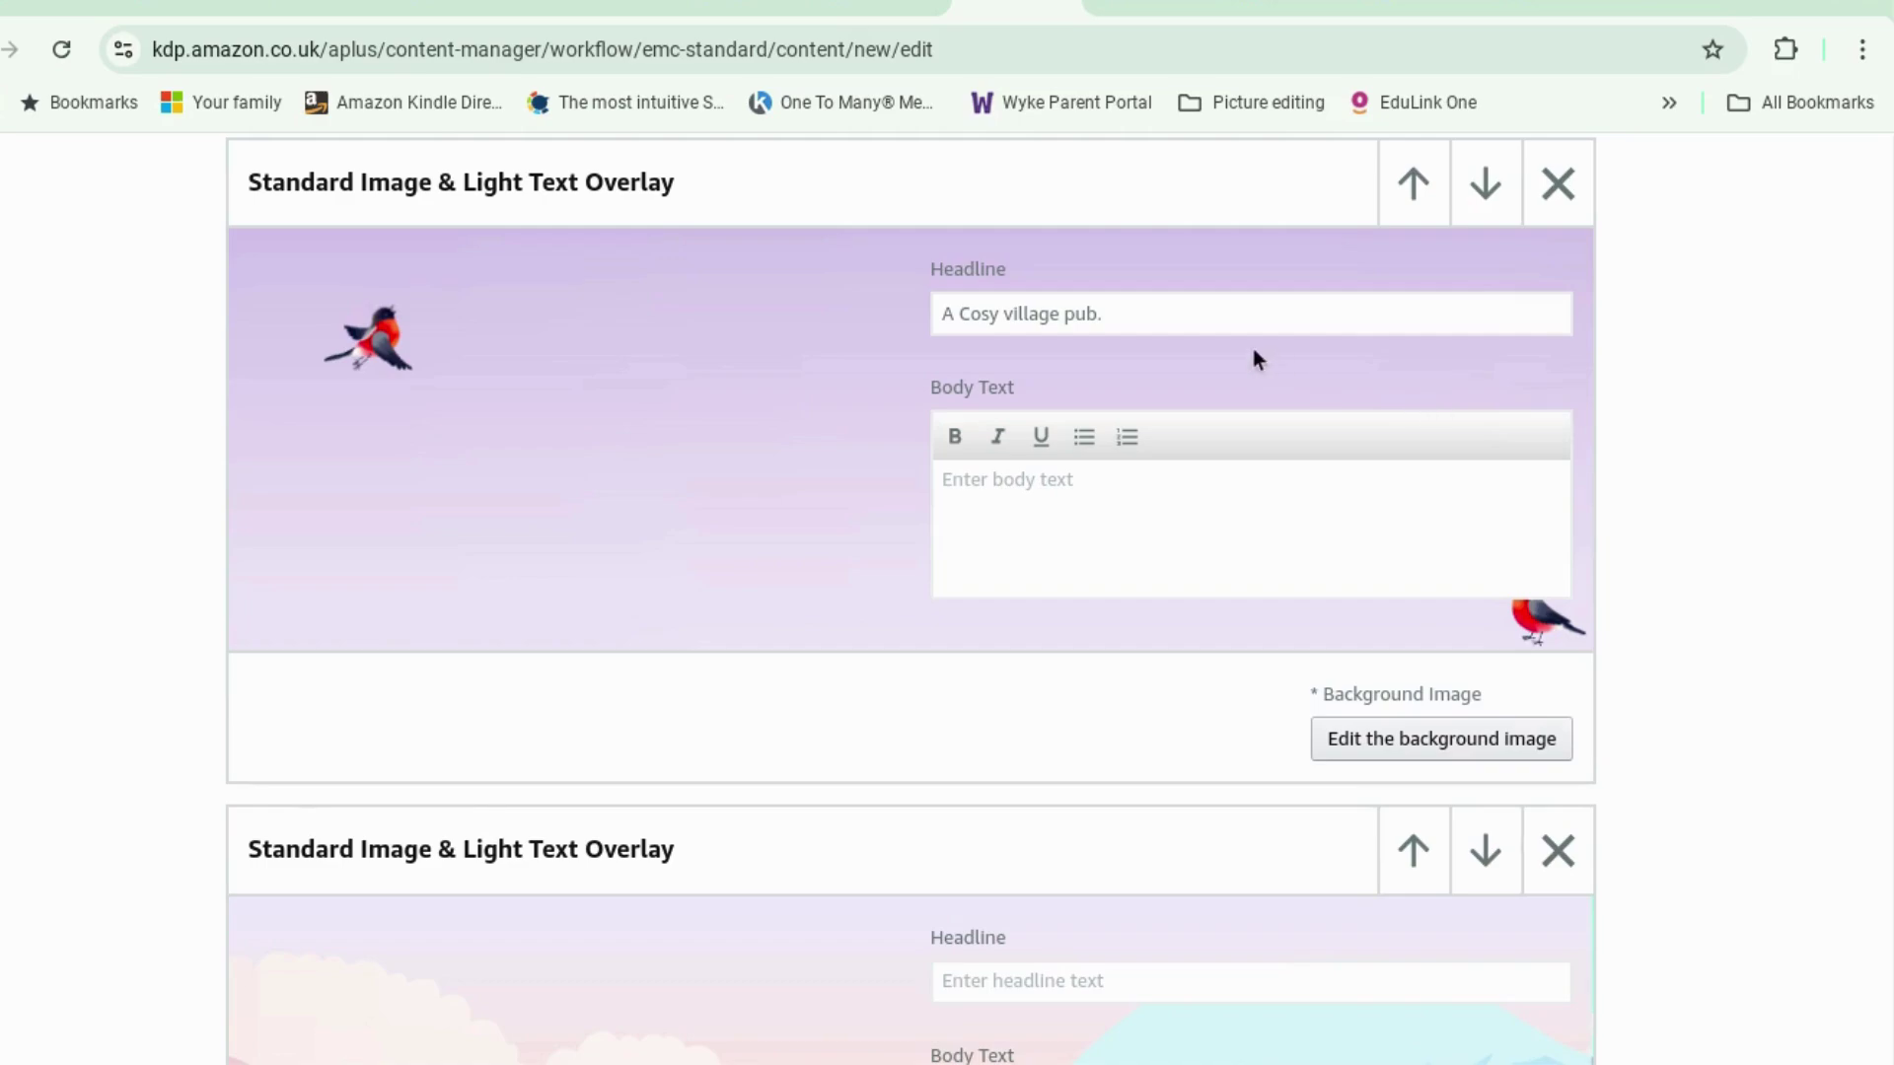
pyautogui.click(1160, 500)
pyautogui.scroll(-3, 1134, 552)
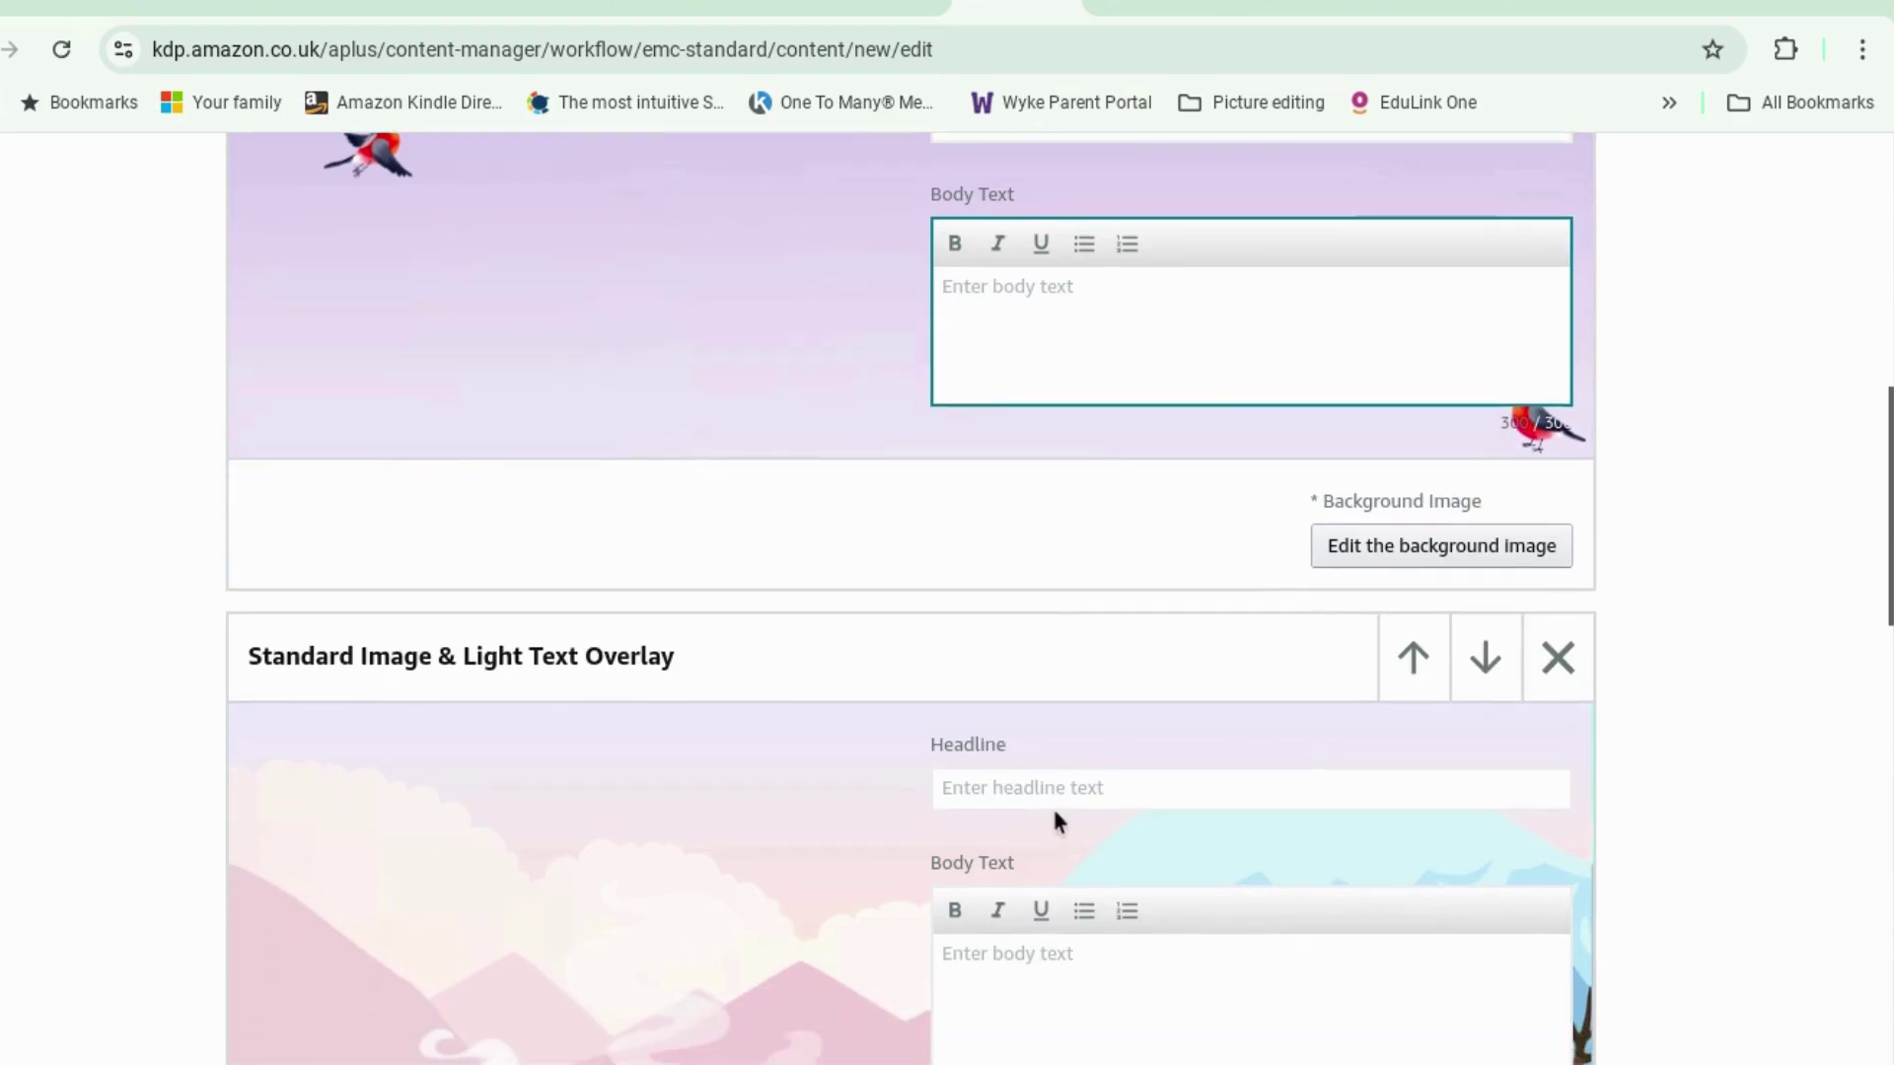
pyautogui.click(1059, 786)
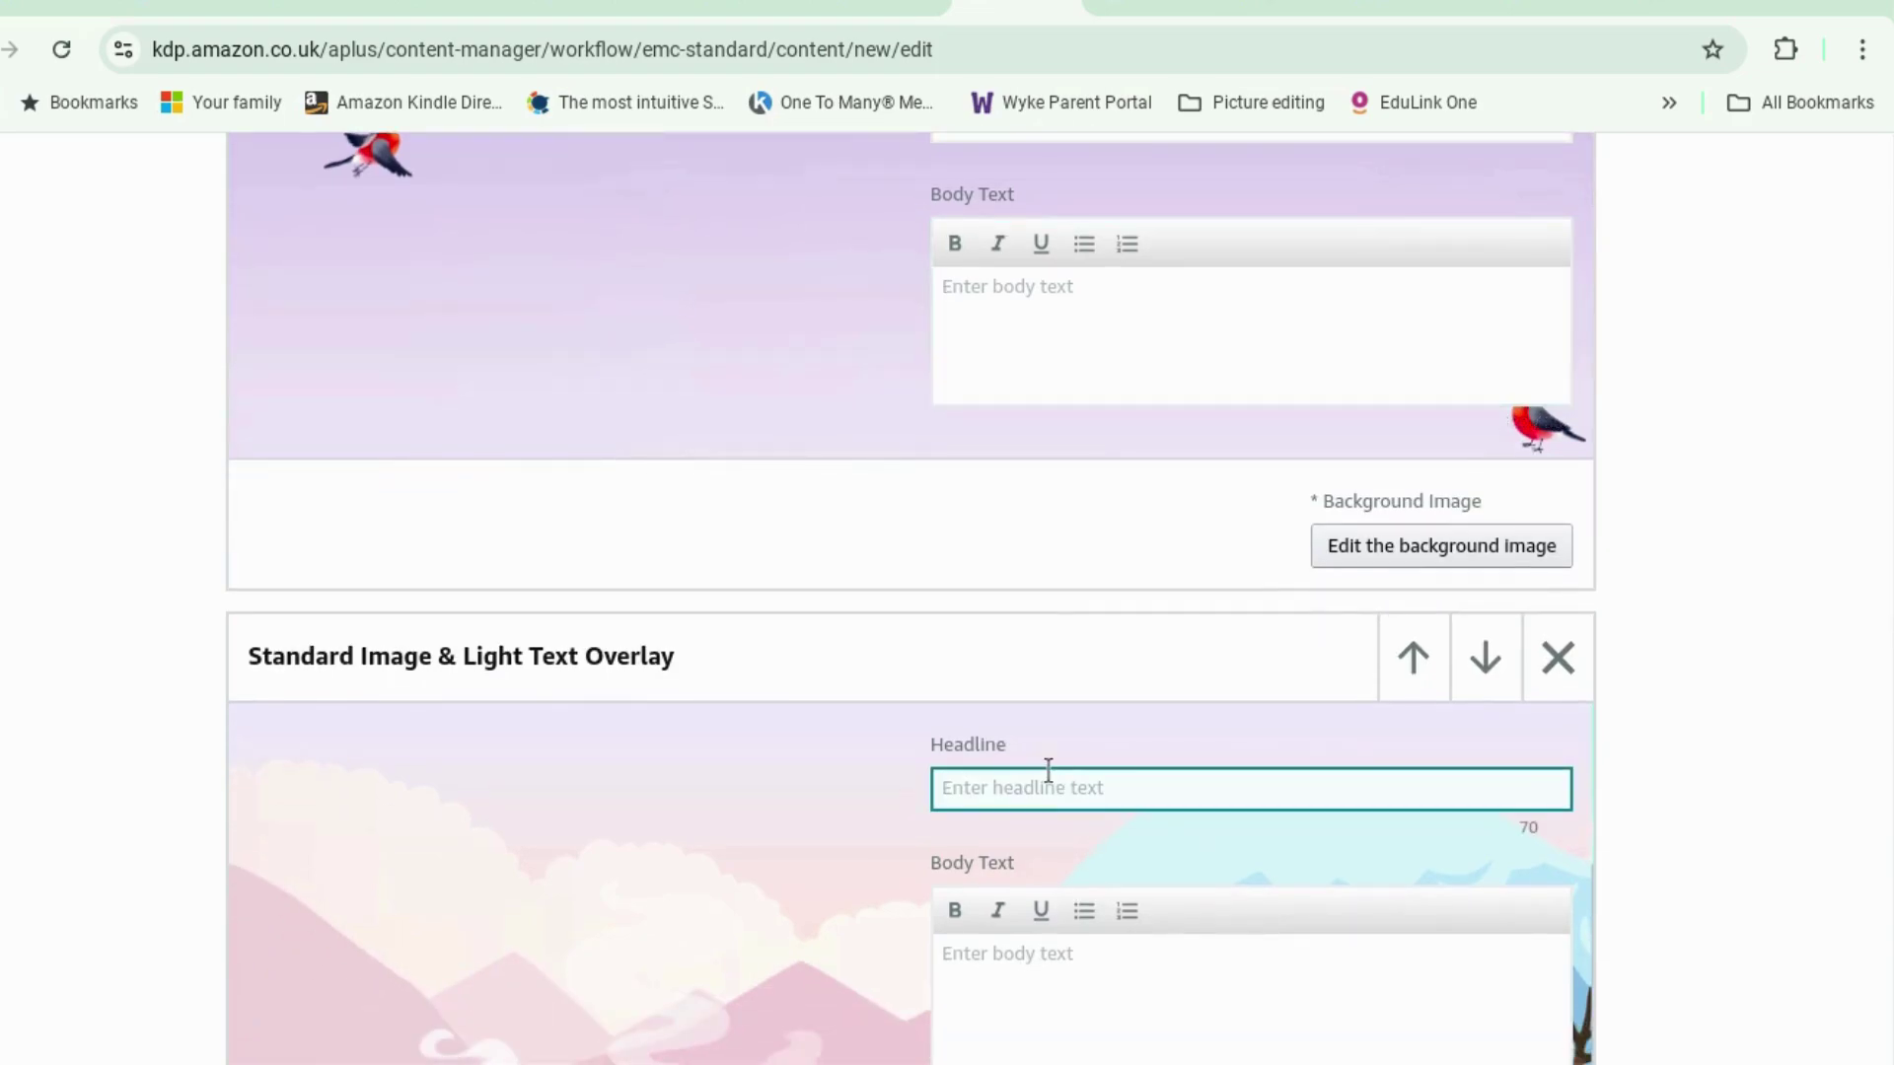
pyautogui.hotkey('ctrl', 'v')
pyautogui.moveTo(1038, 794); pyautogui.dragTo(843, 780)
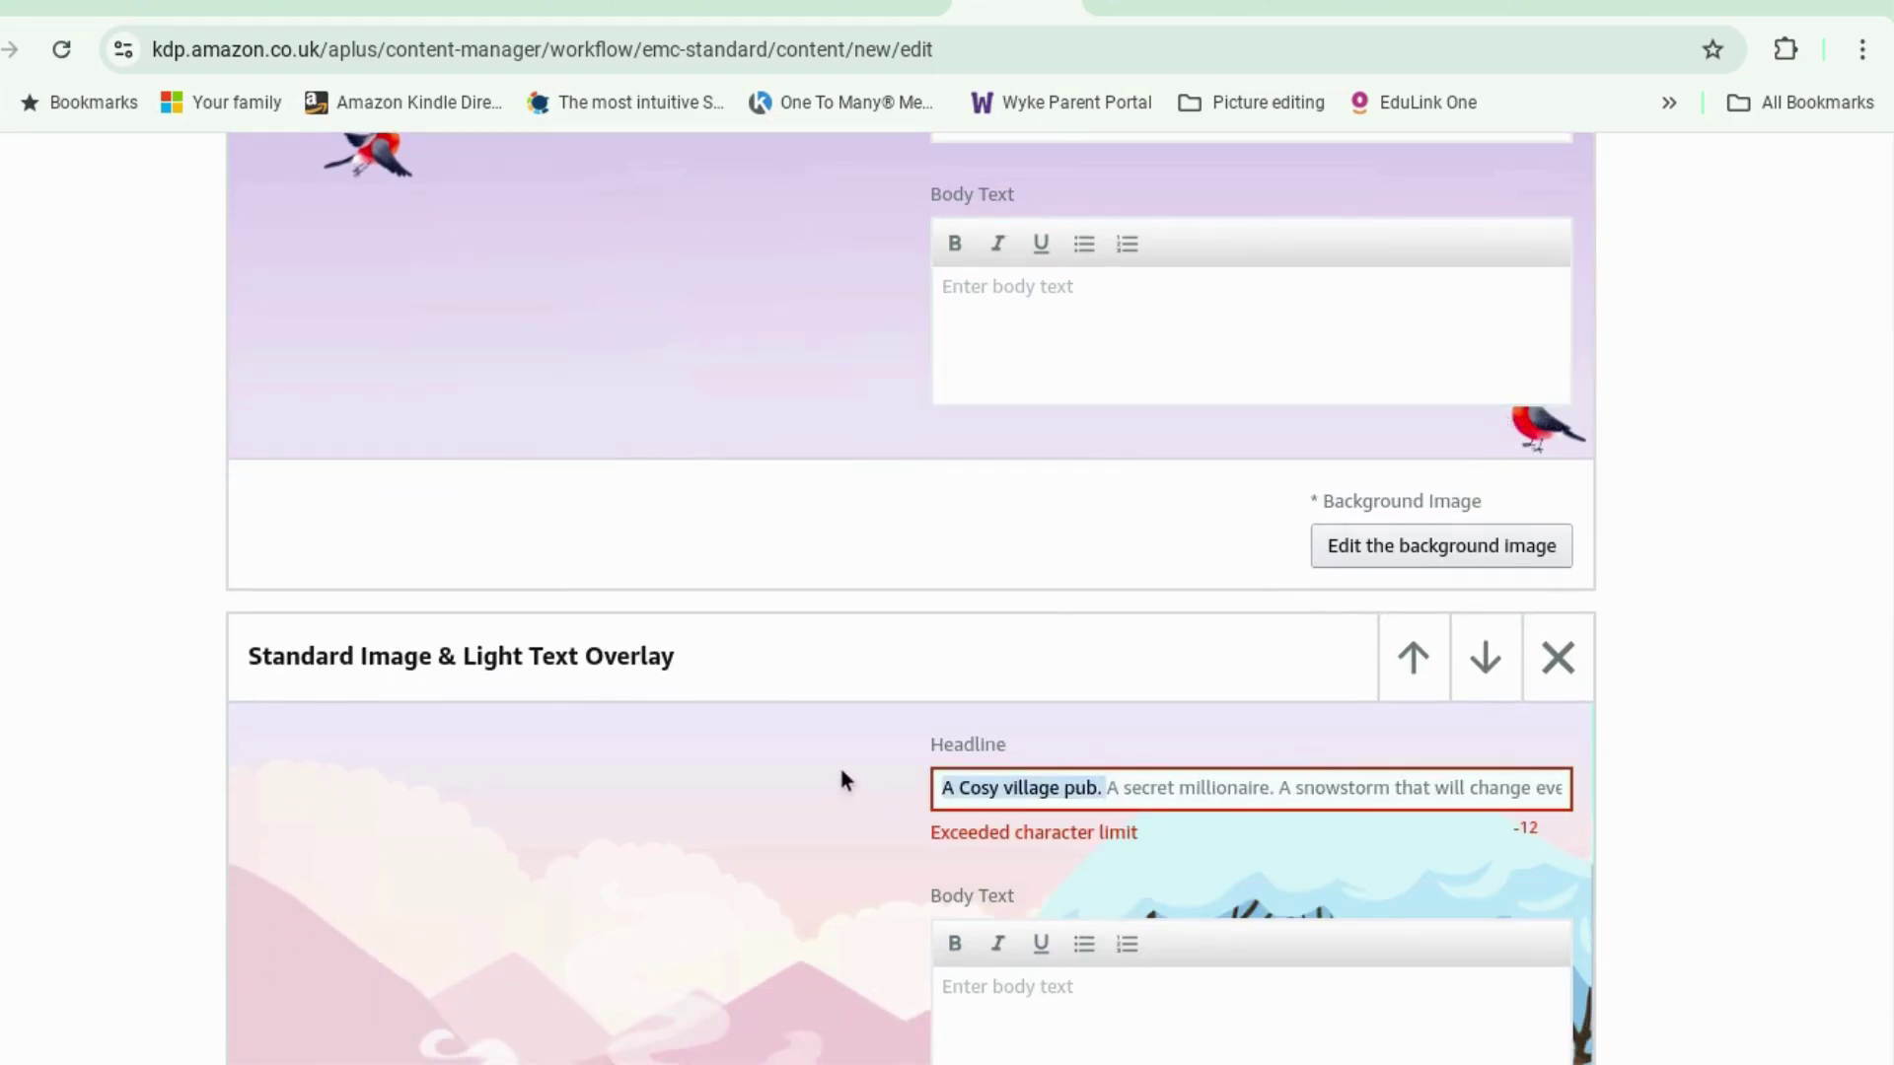
pyautogui.press('BackSpace')
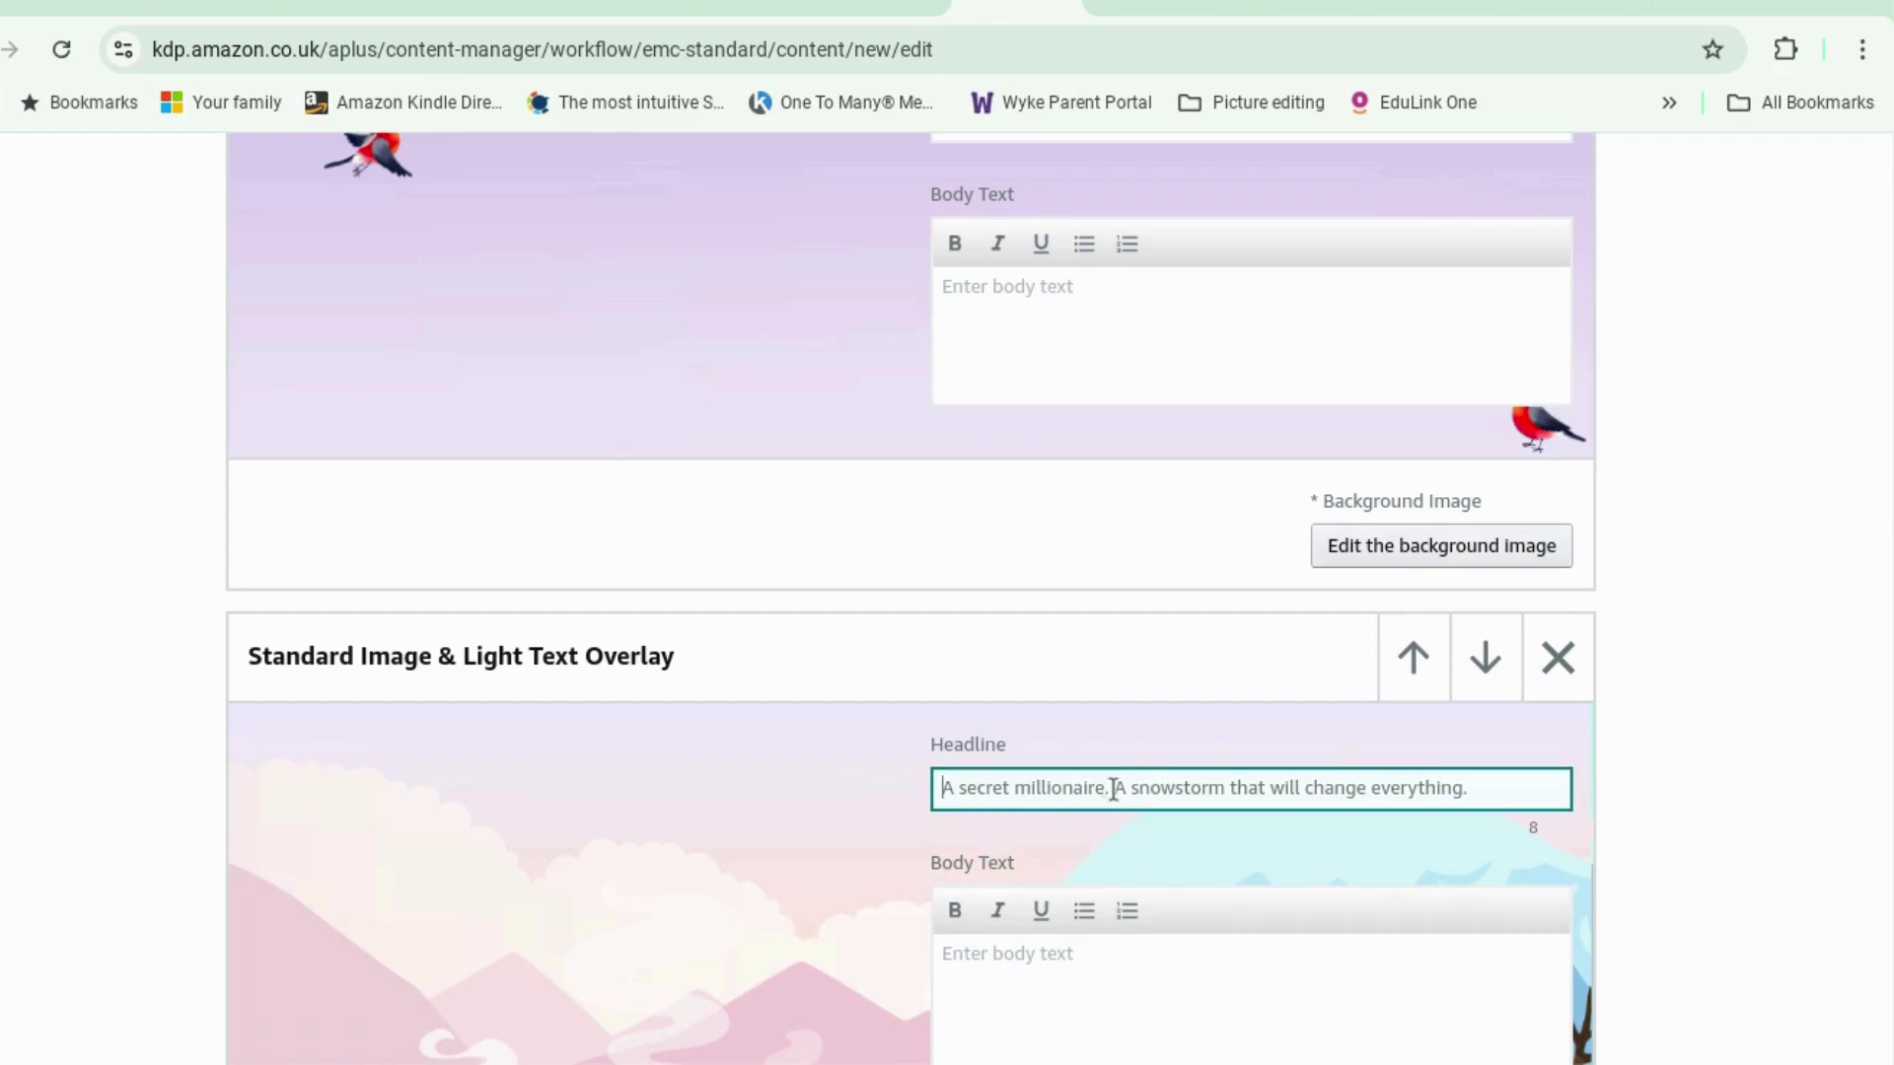
pyautogui.moveTo(1113, 789); pyautogui.dragTo(1608, 793)
pyautogui.press('BackSpace')
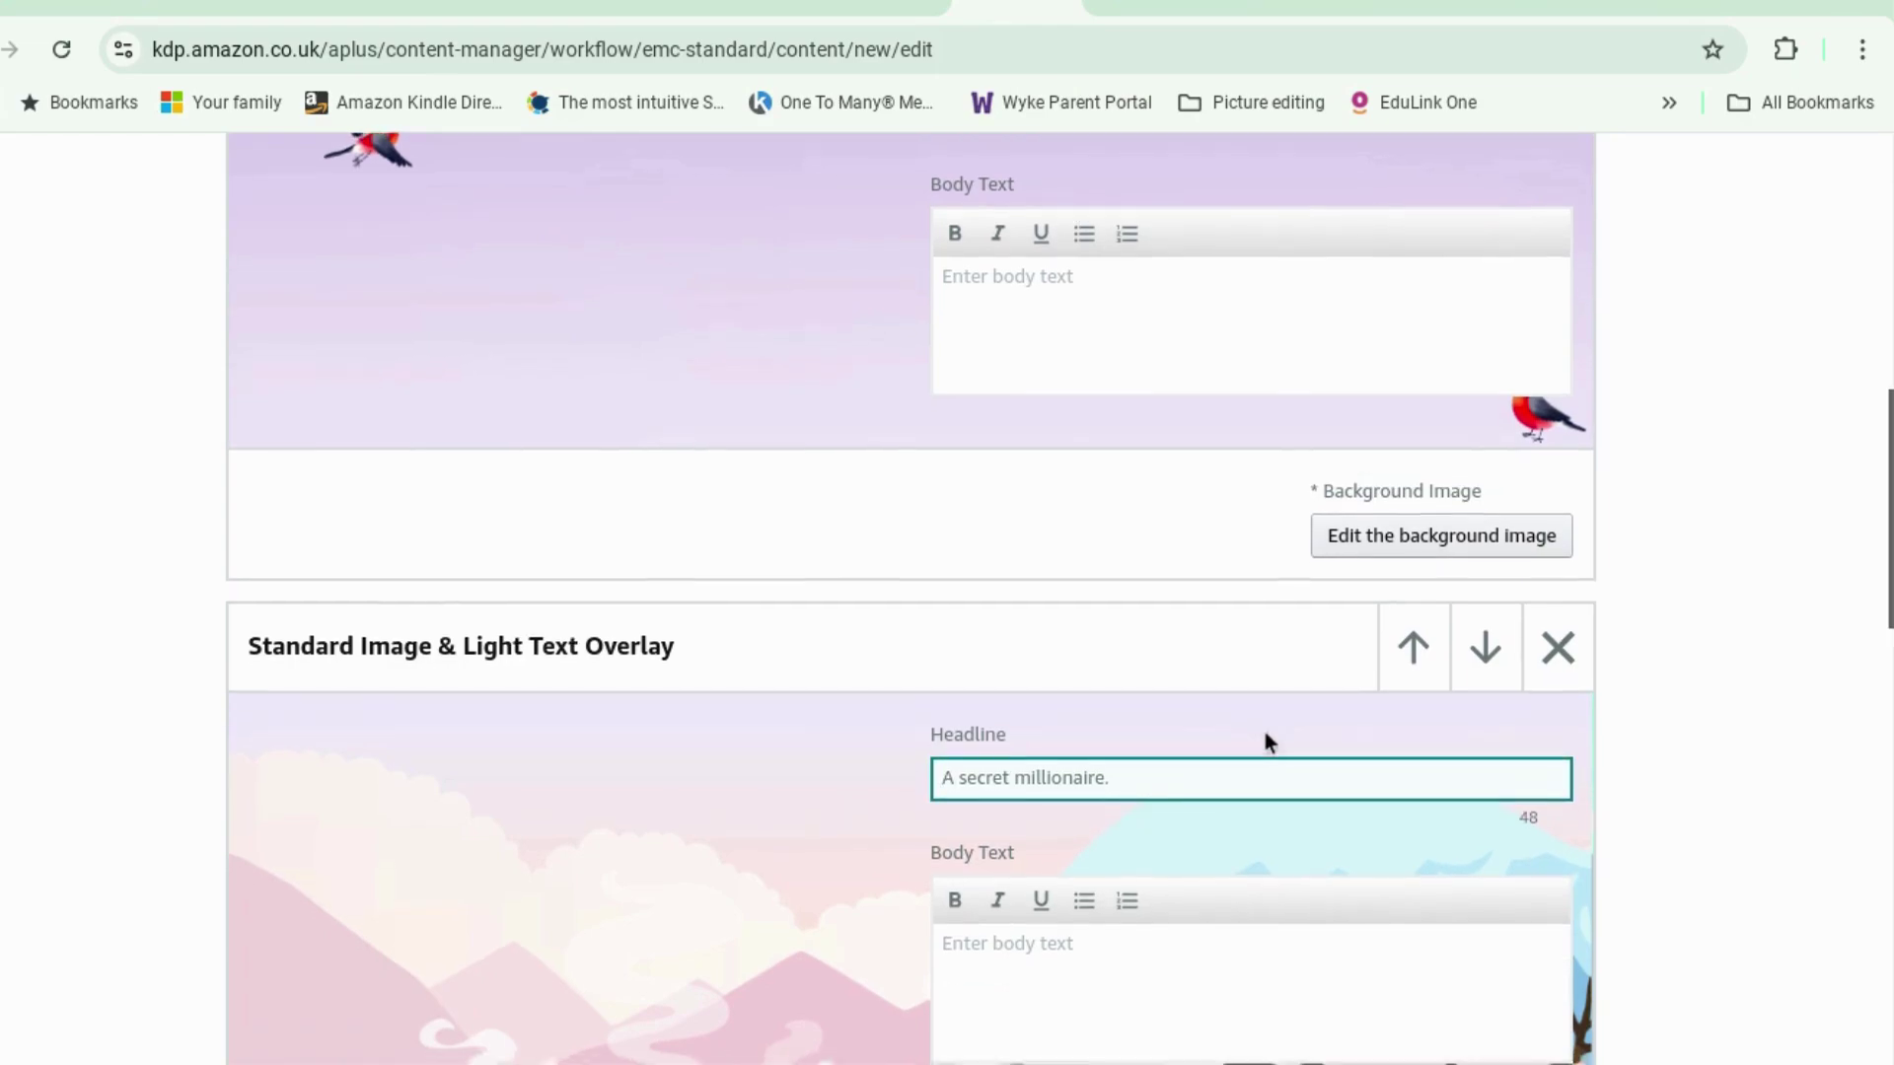
# Headline the third banner 'A snowstorm that will change everything.' by trimming the pasted tagline.
pyautogui.scroll(-6, 1269, 743)
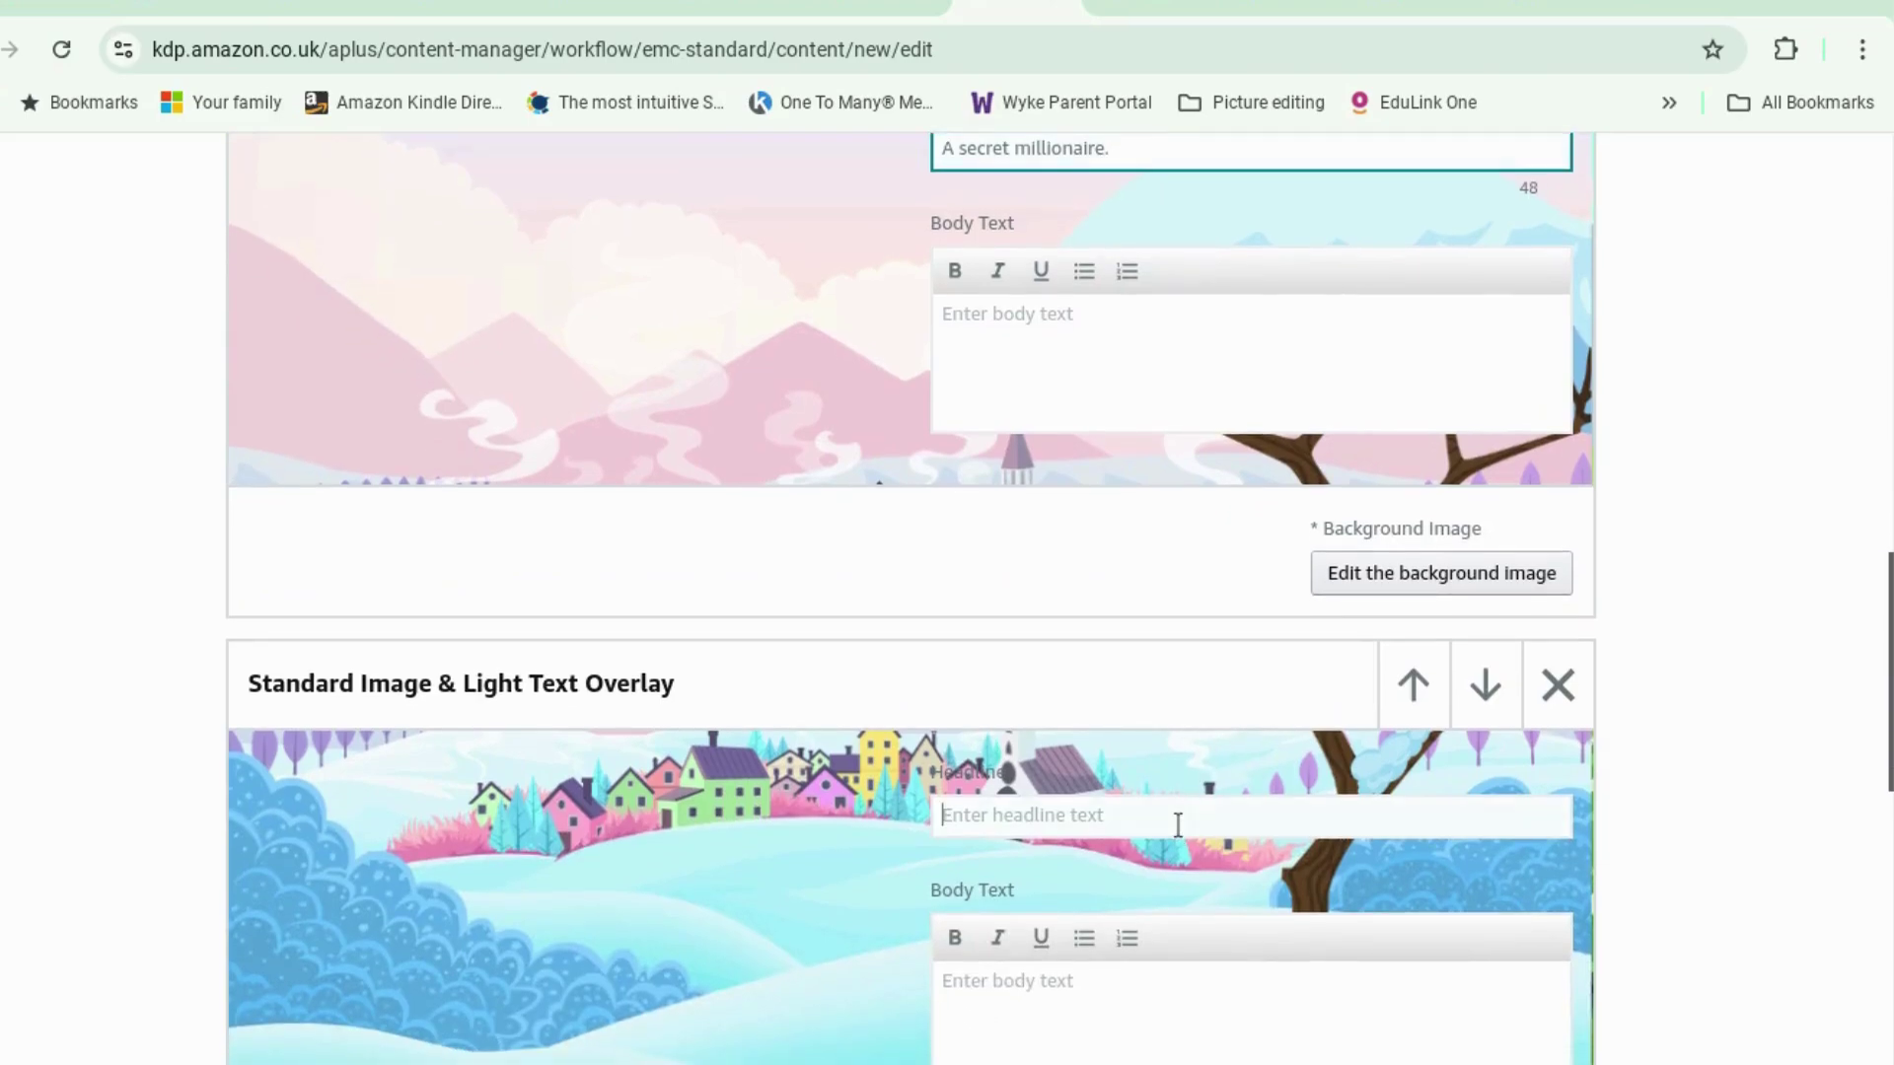
pyautogui.hotkey('ctrl', 'v')
pyautogui.moveTo(1208, 815); pyautogui.dragTo(767, 814)
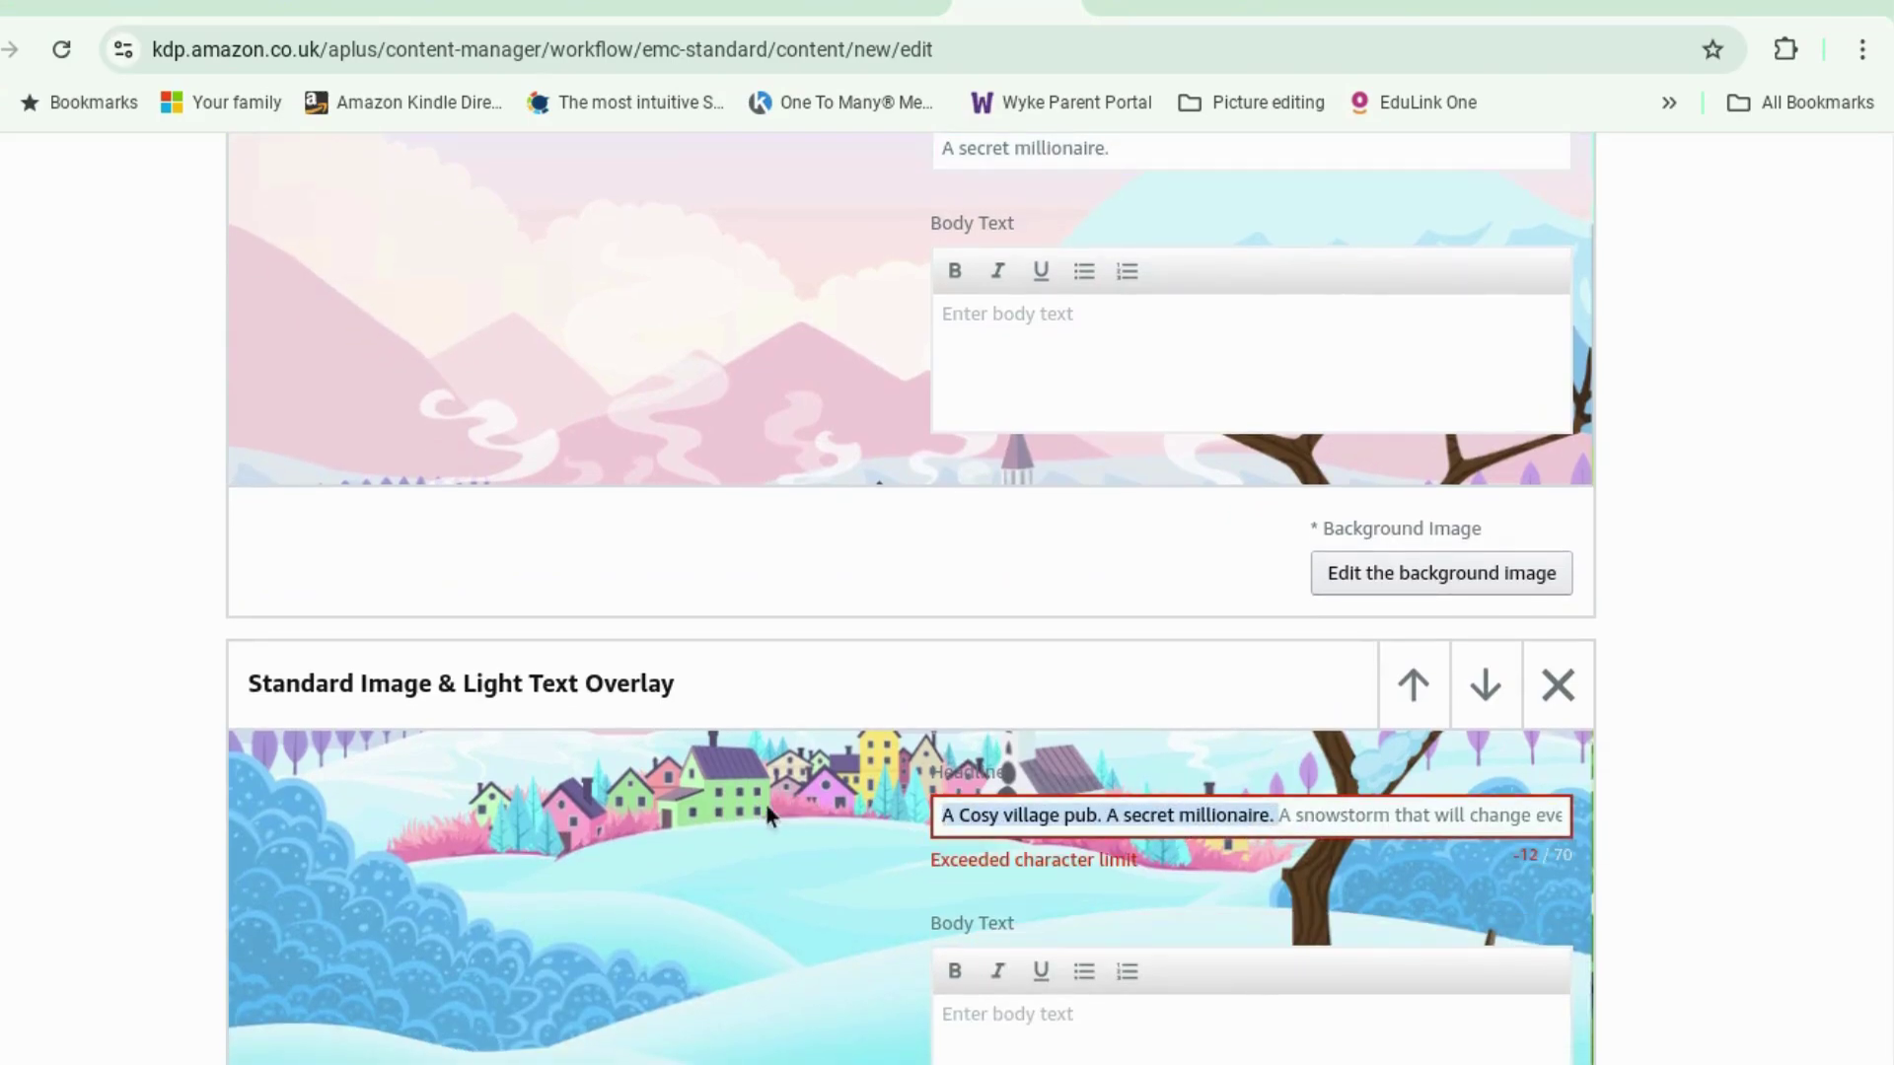
pyautogui.press('BackSpace')
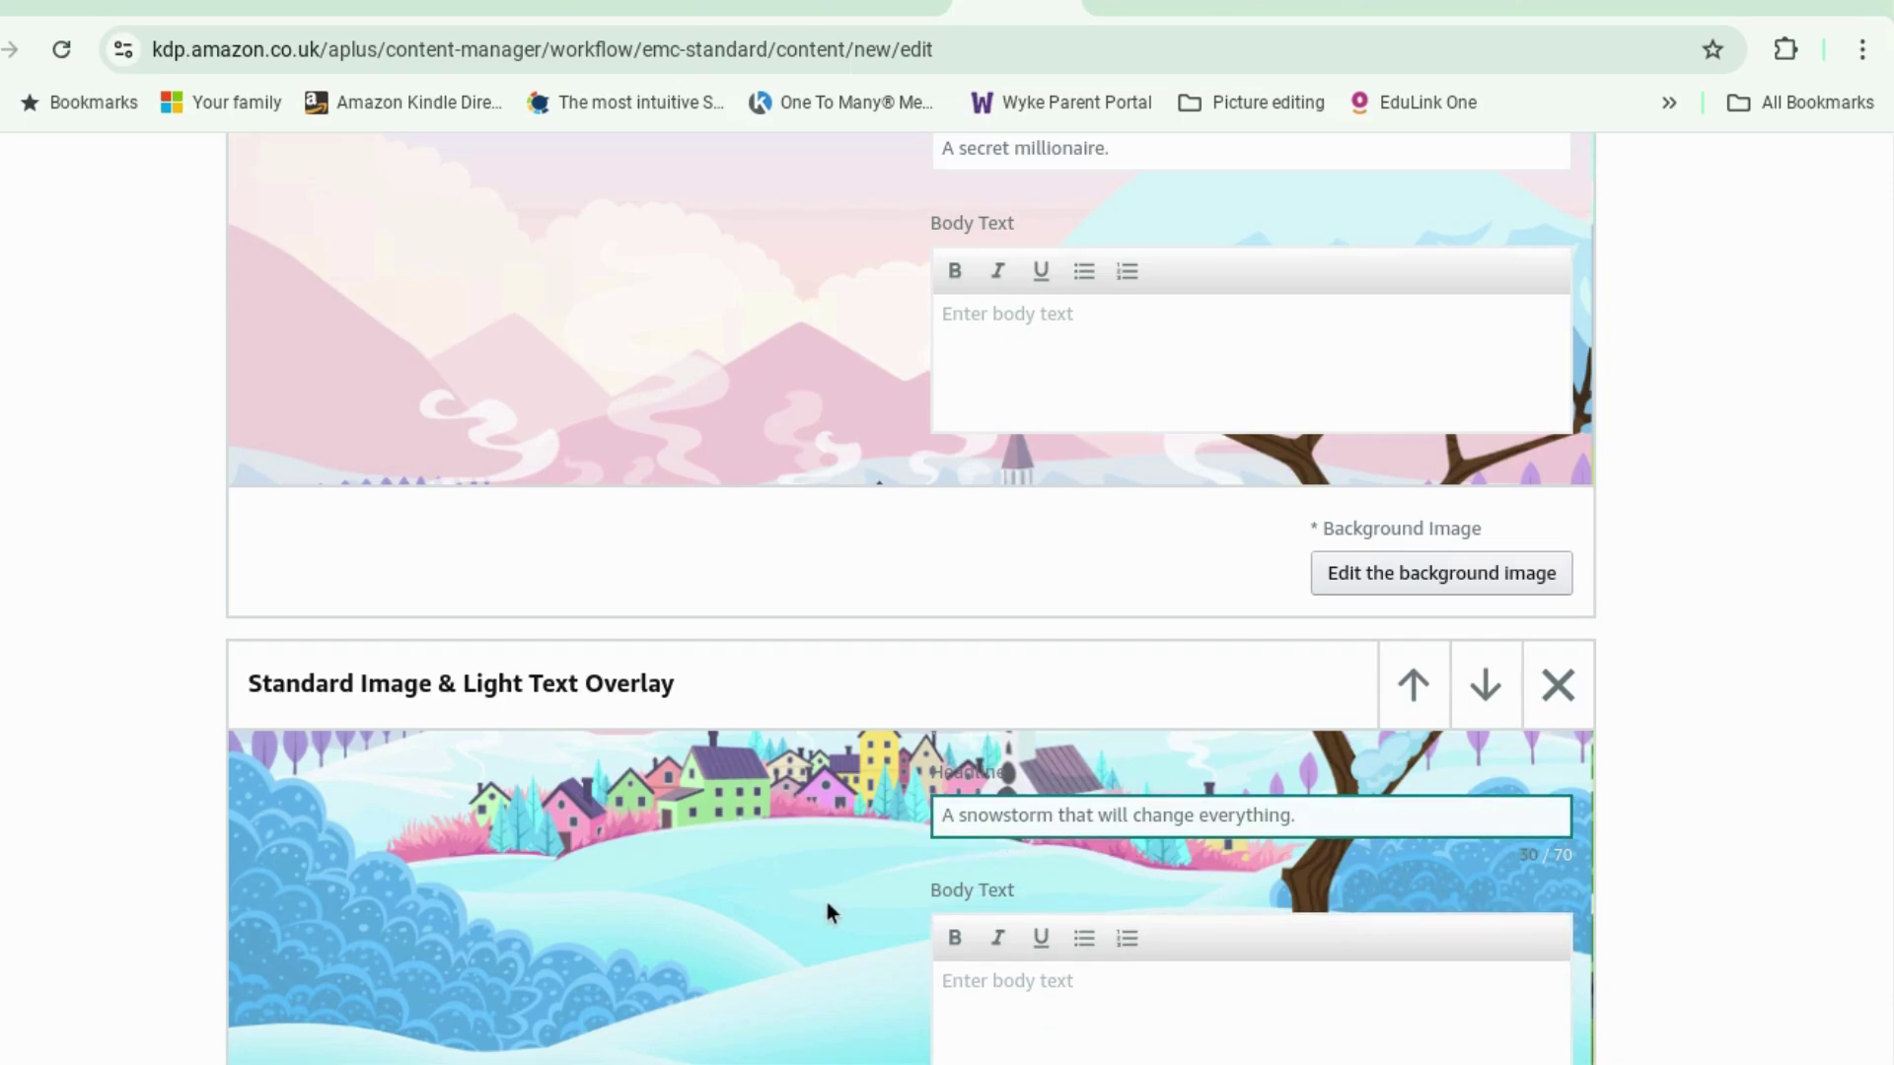
pyautogui.scroll(-4, 830, 897)
pyautogui.scroll(-2, 831, 897)
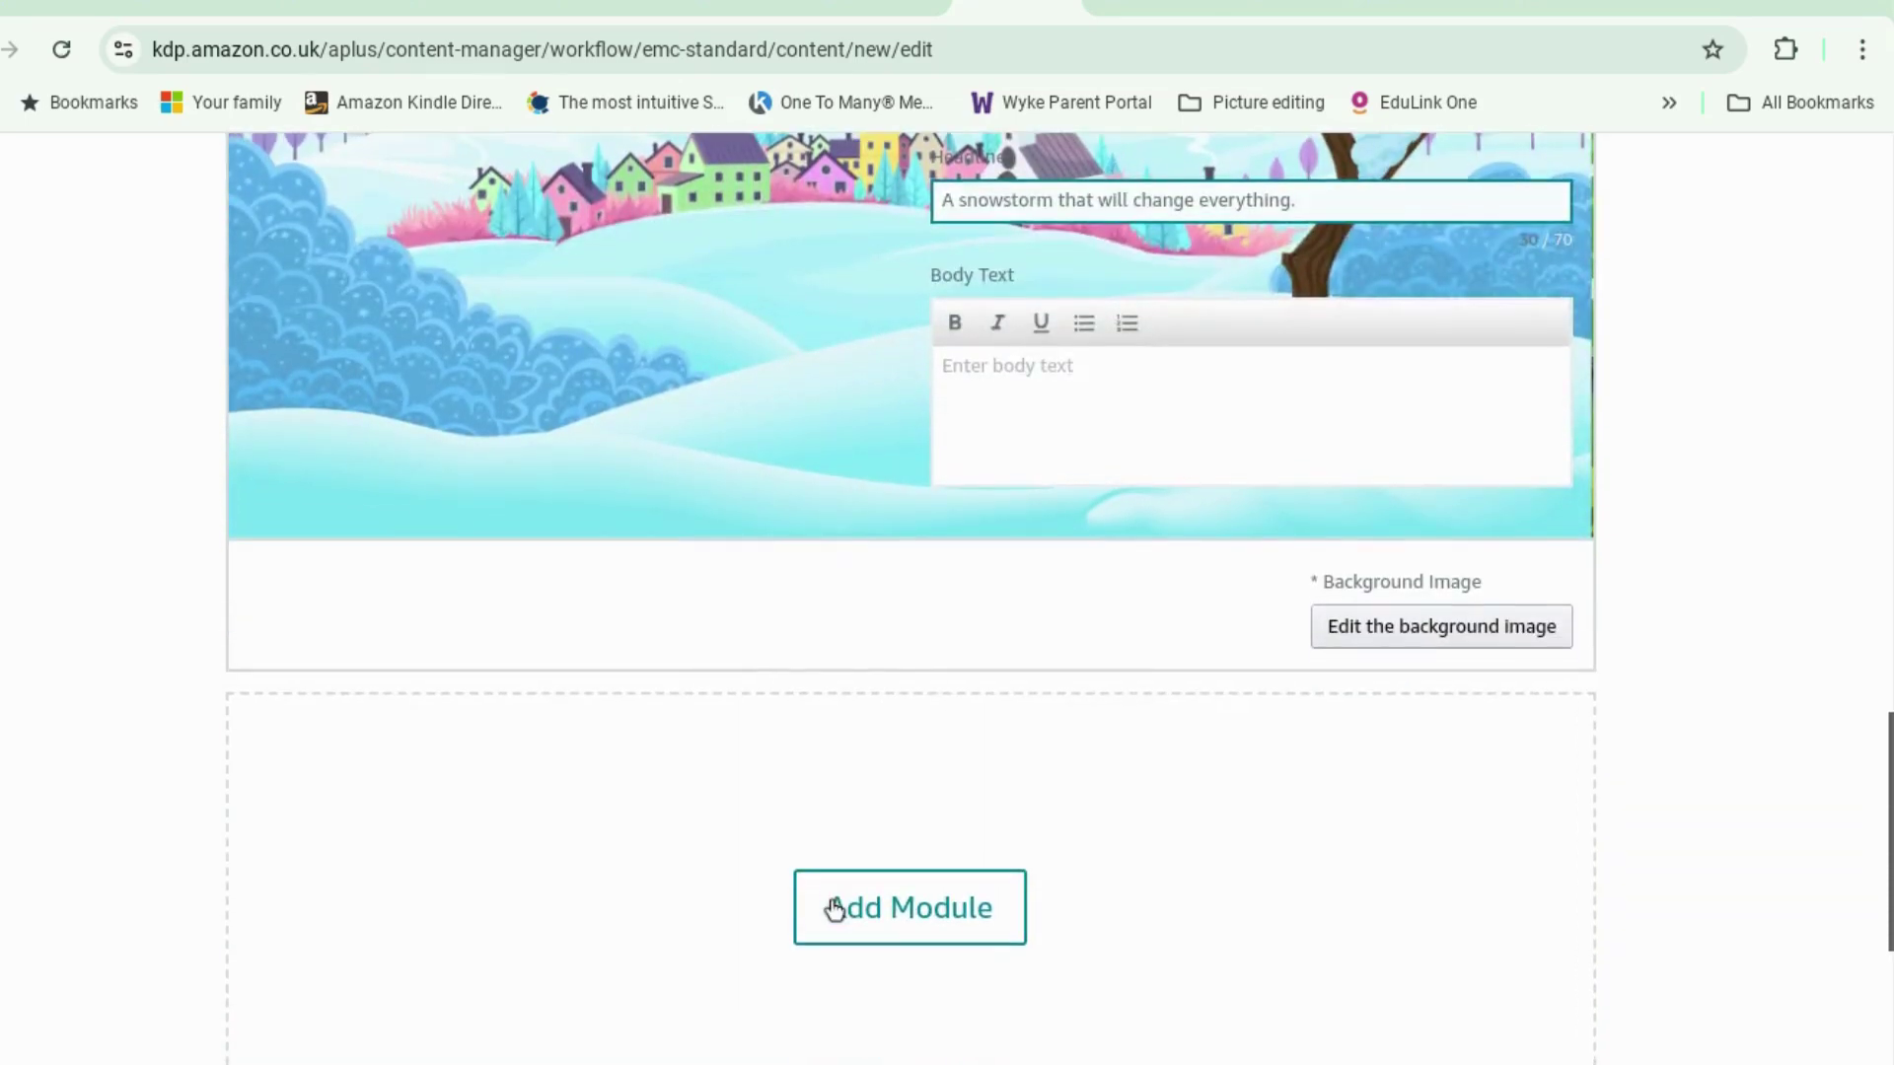
pyautogui.scroll(-4, 1221, 816)
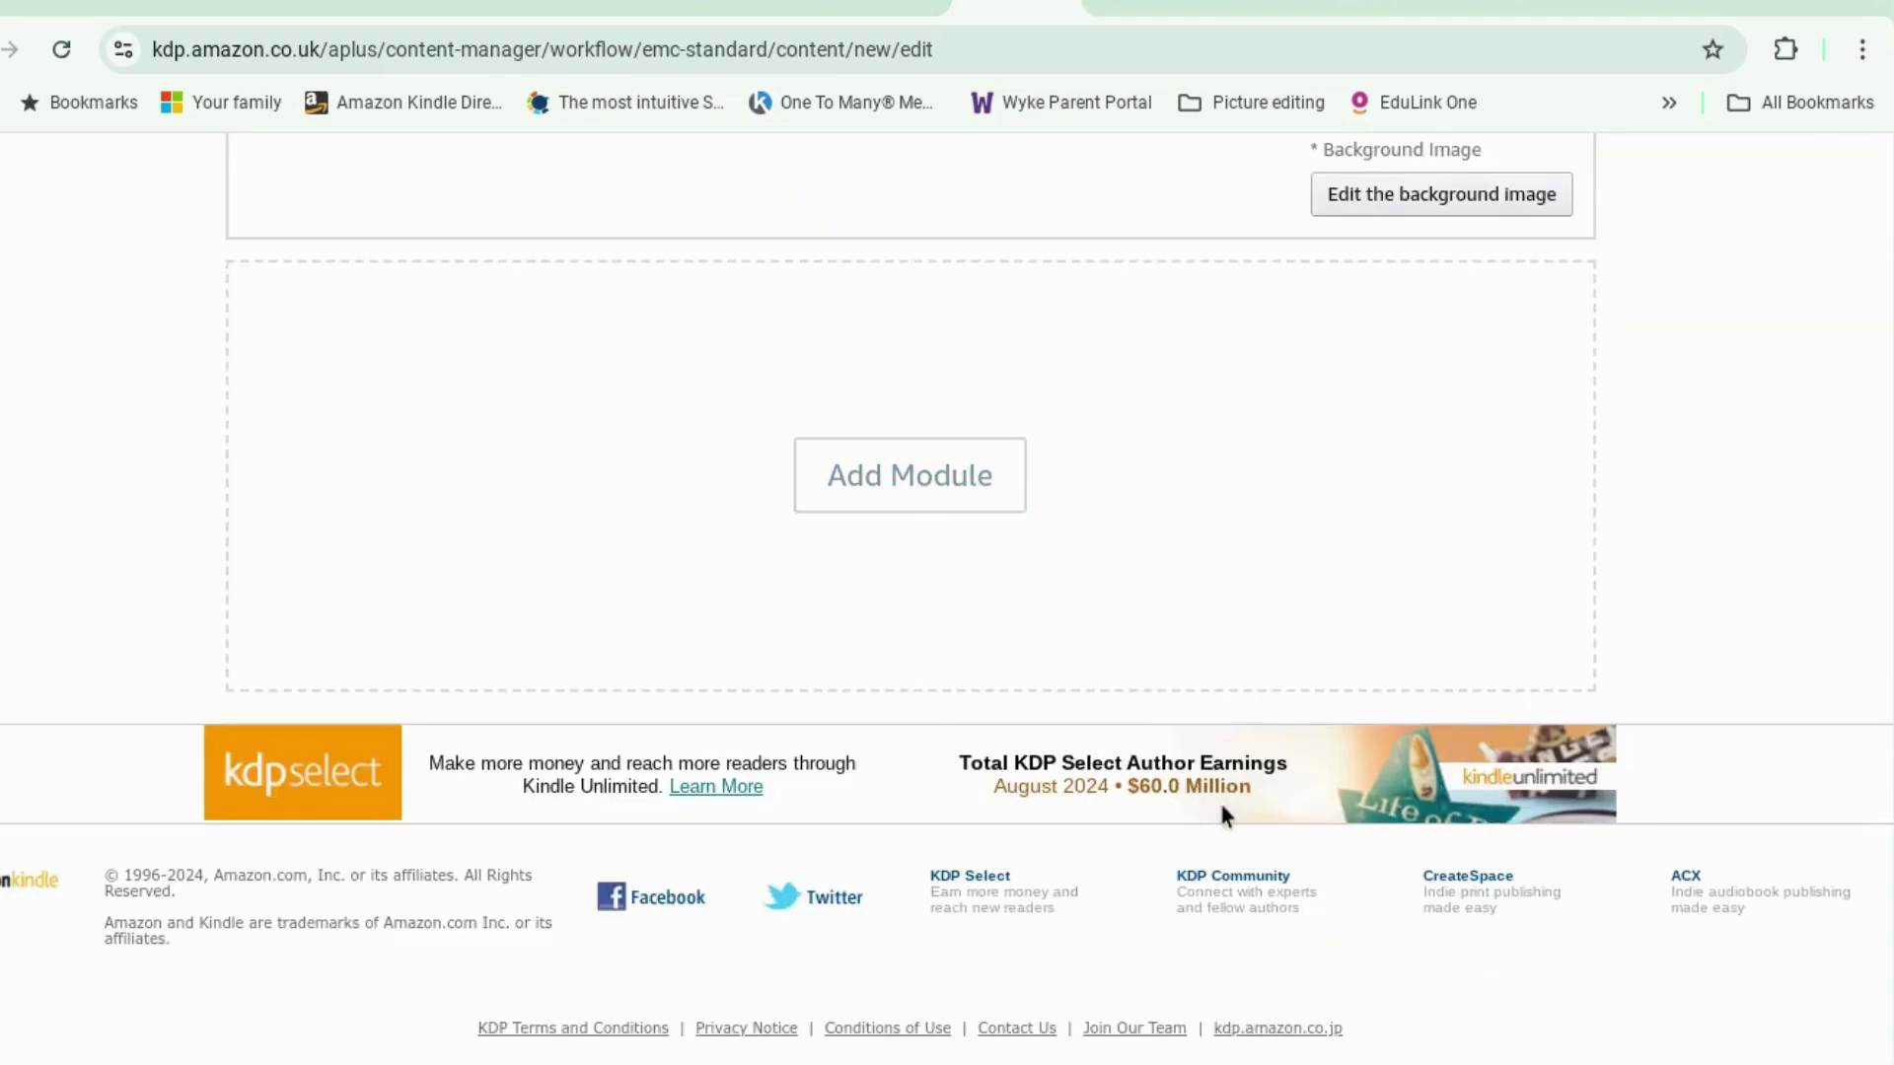
pyautogui.scroll(7, 1221, 816)
pyautogui.scroll(10, 1221, 815)
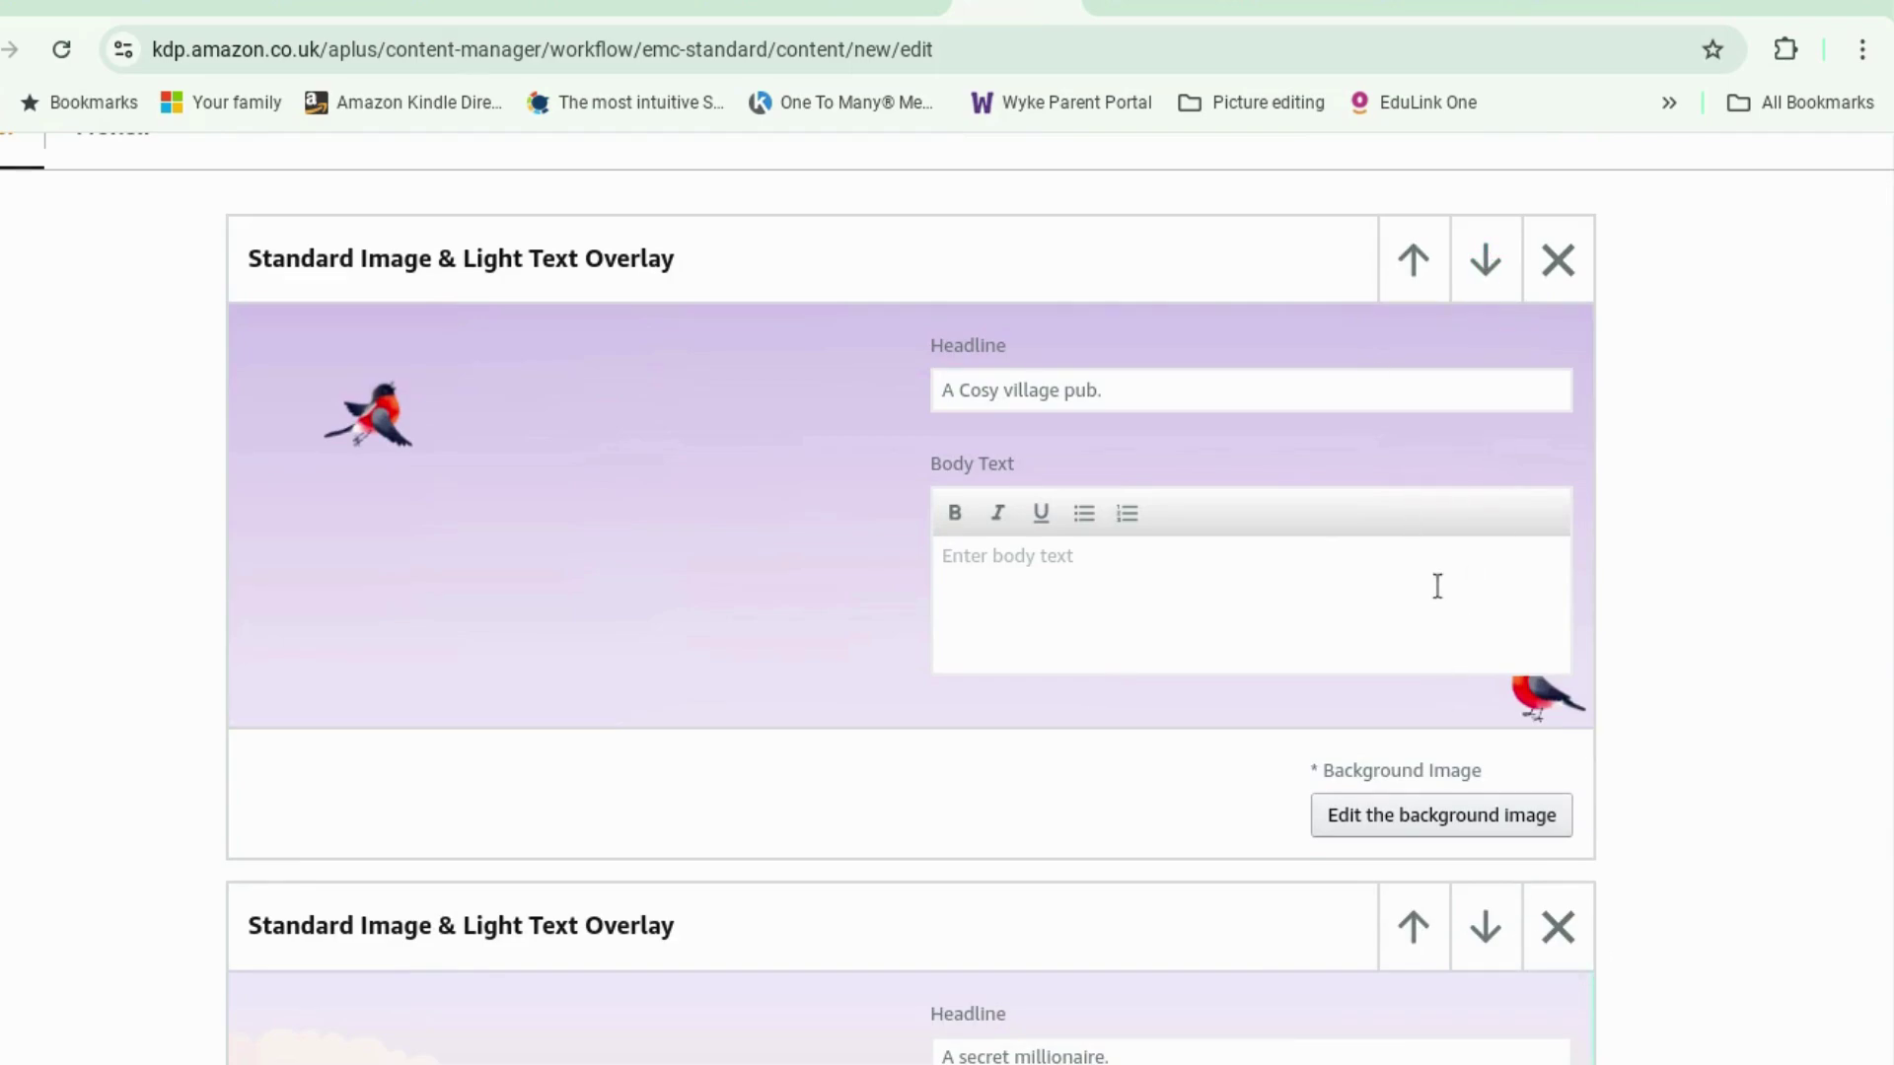
# Review all three headlined banners in the desktop layout of the Preview tab.
pyautogui.scroll(5, 1755, 476)
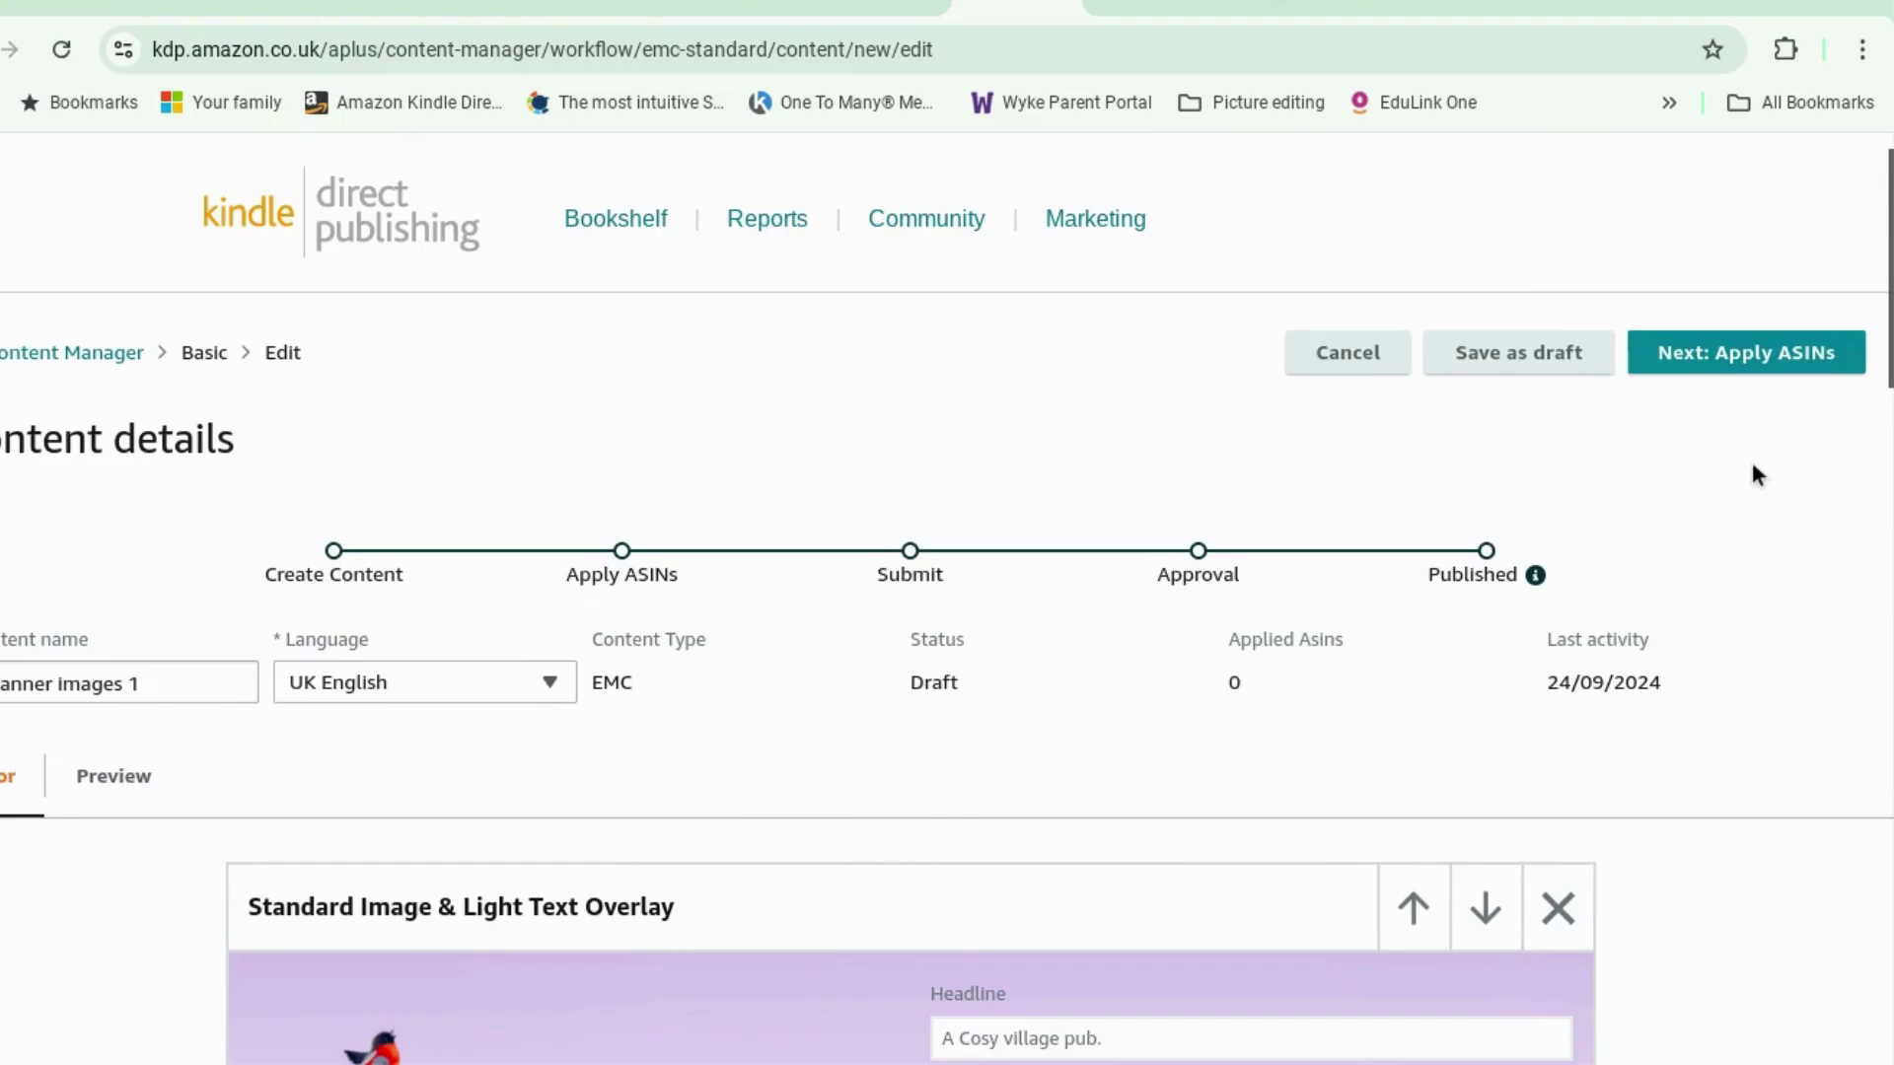
pyautogui.click(112, 779)
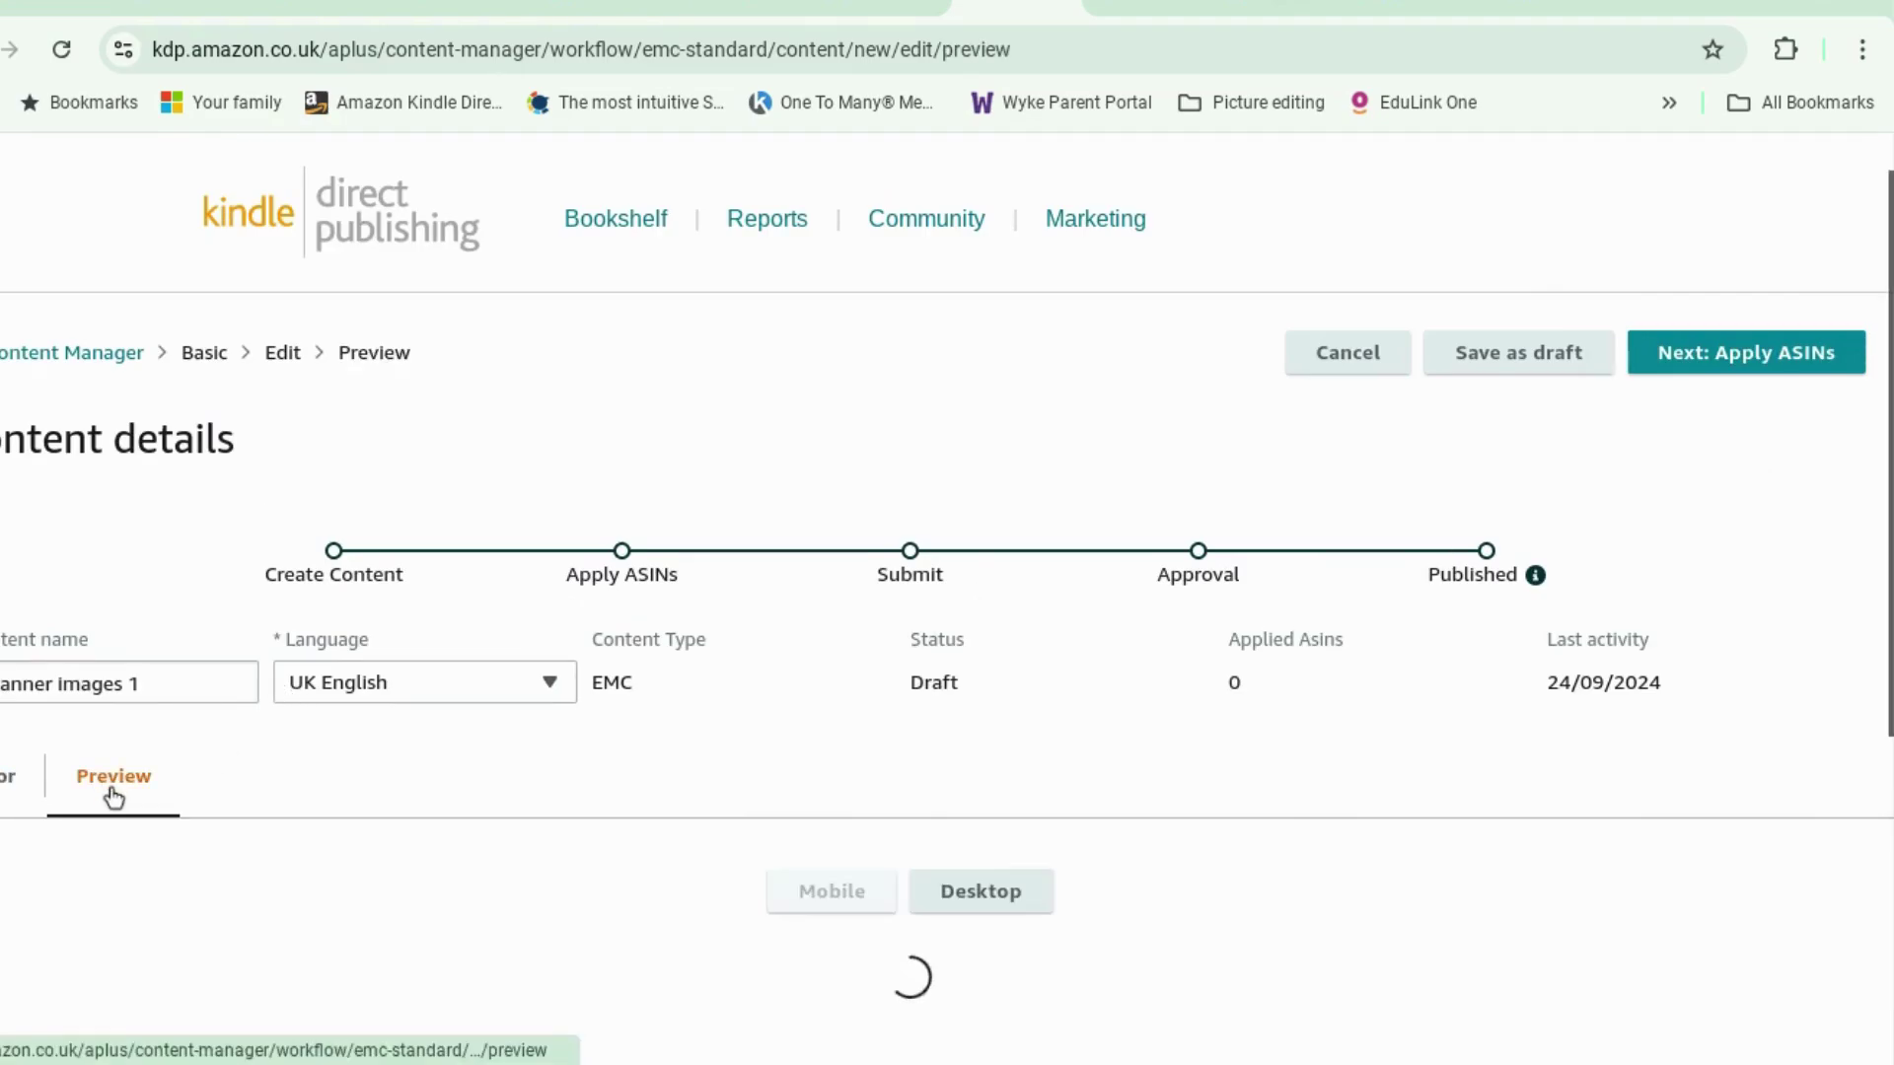
pyautogui.scroll(-5, 1180, 475)
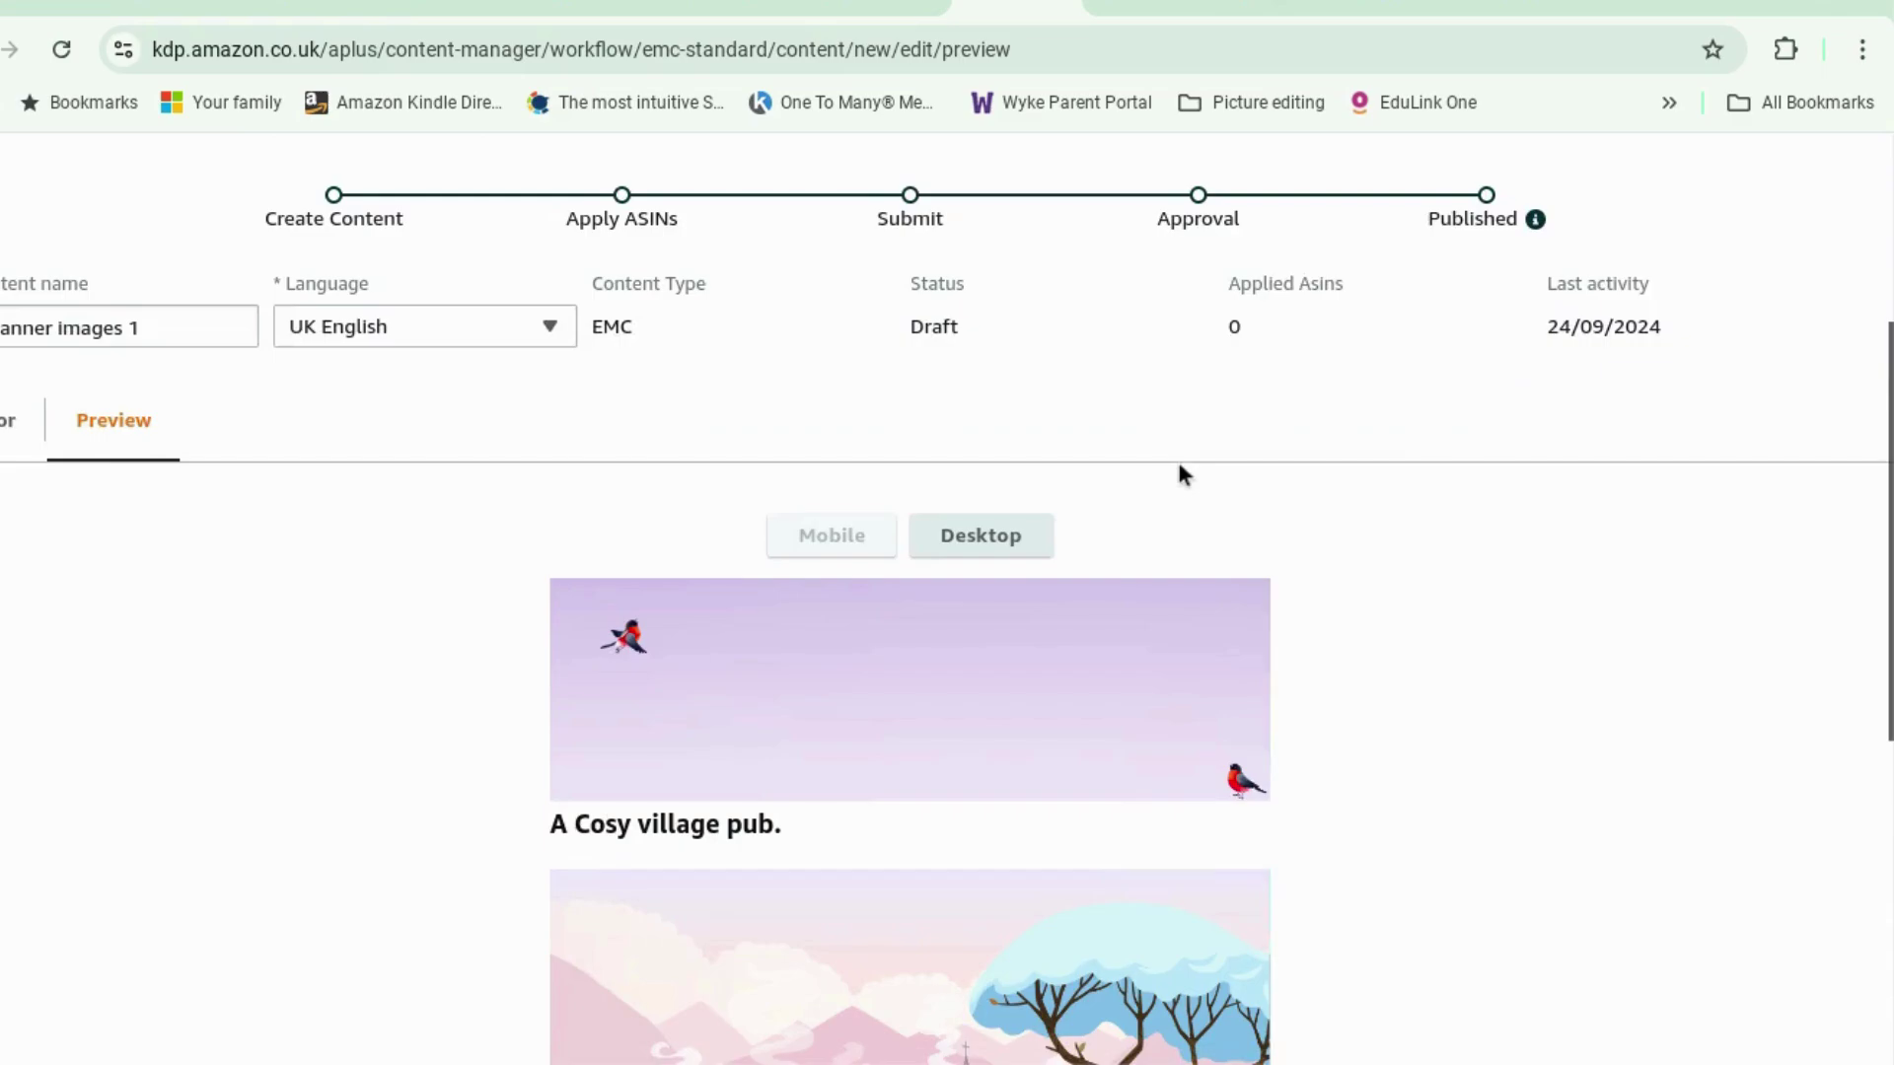
pyautogui.scroll(-2, 1183, 474)
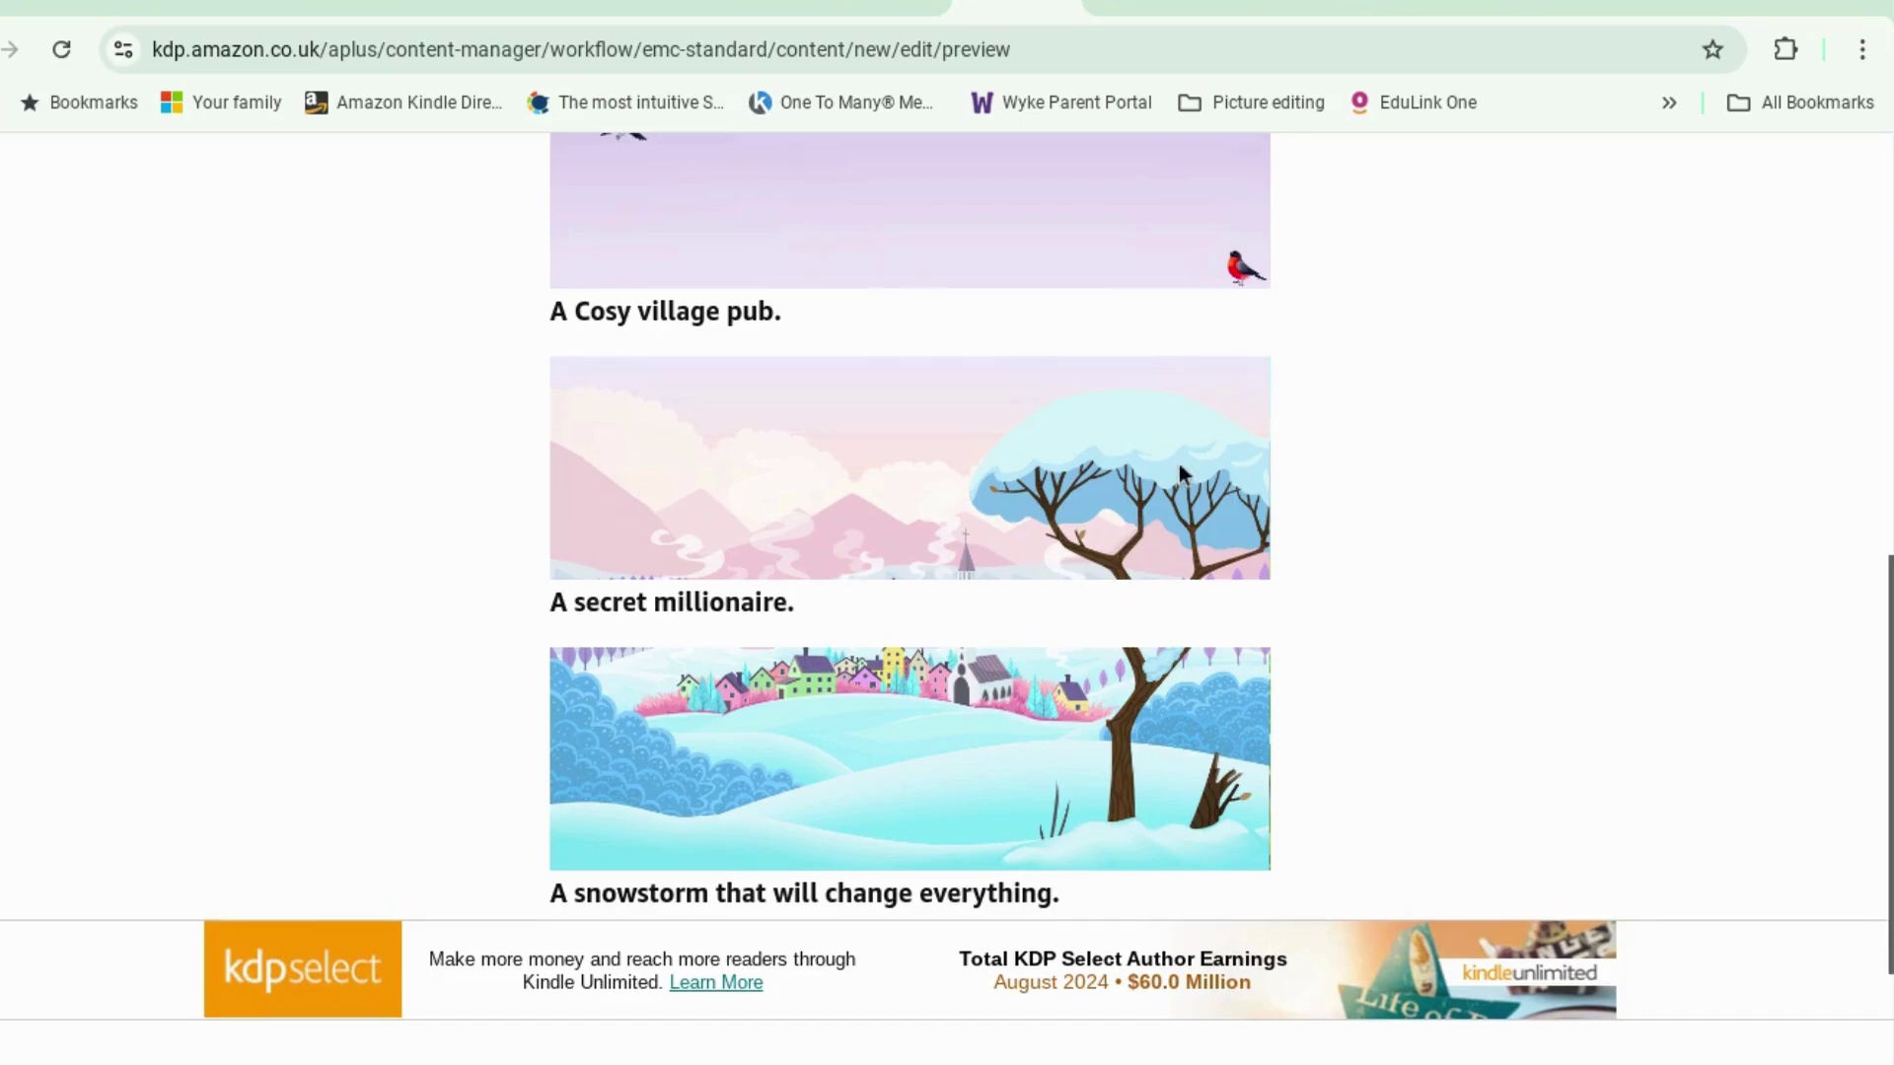
pyautogui.scroll(4, 1180, 470)
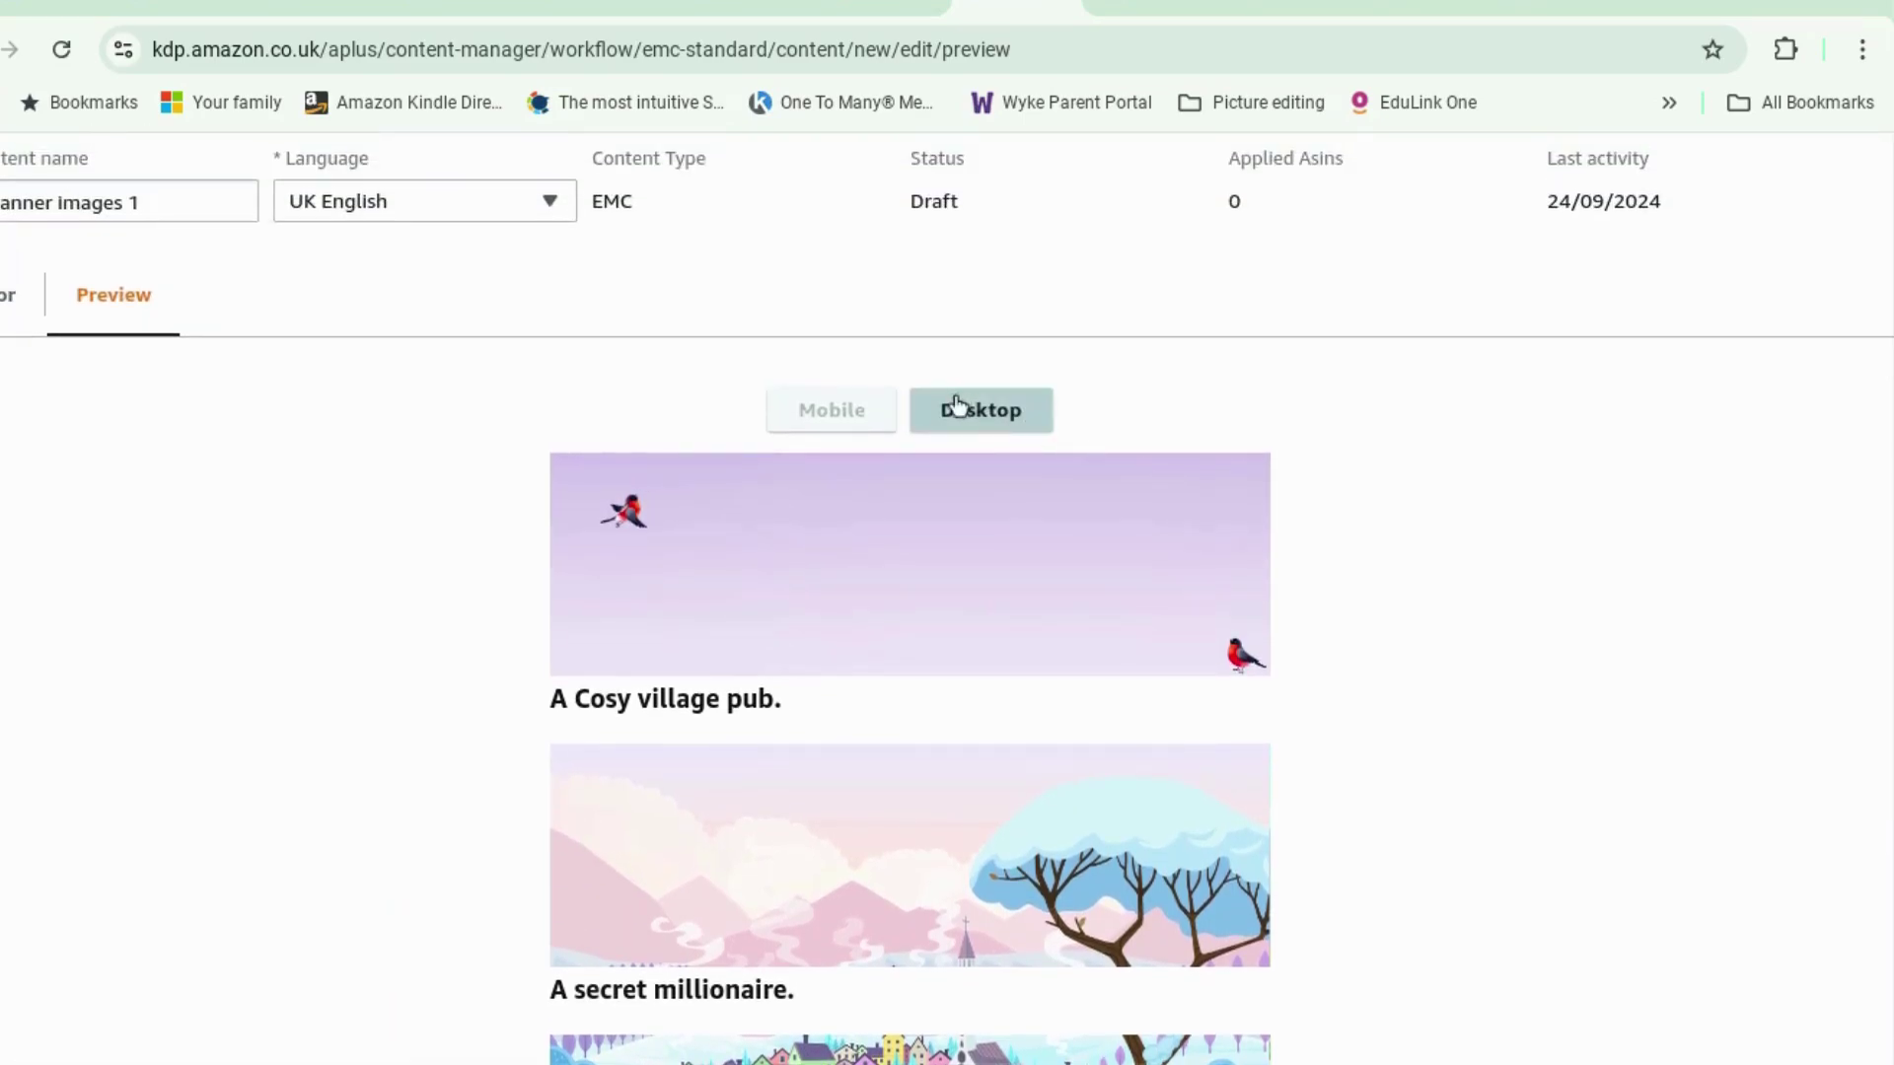
pyautogui.click(983, 411)
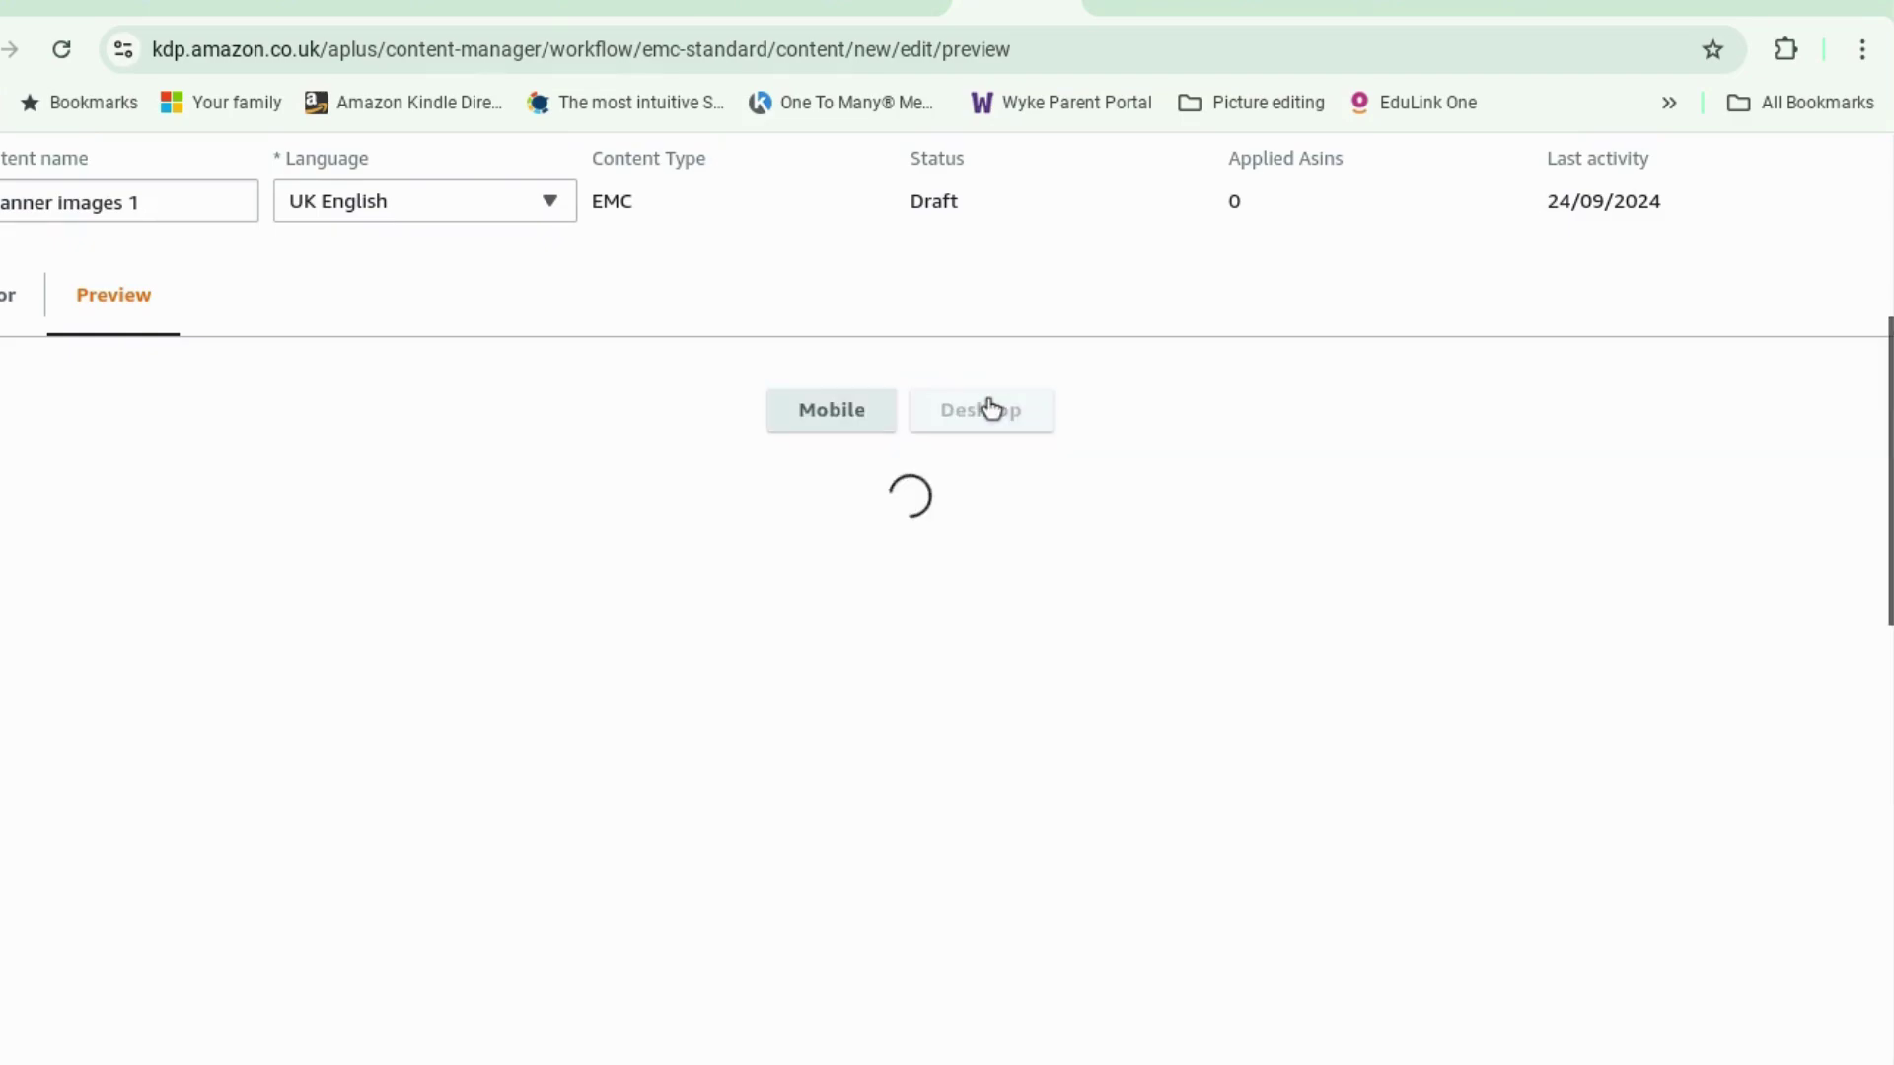
pyautogui.scroll(-2, 1067, 464)
pyautogui.scroll(-4, 1070, 468)
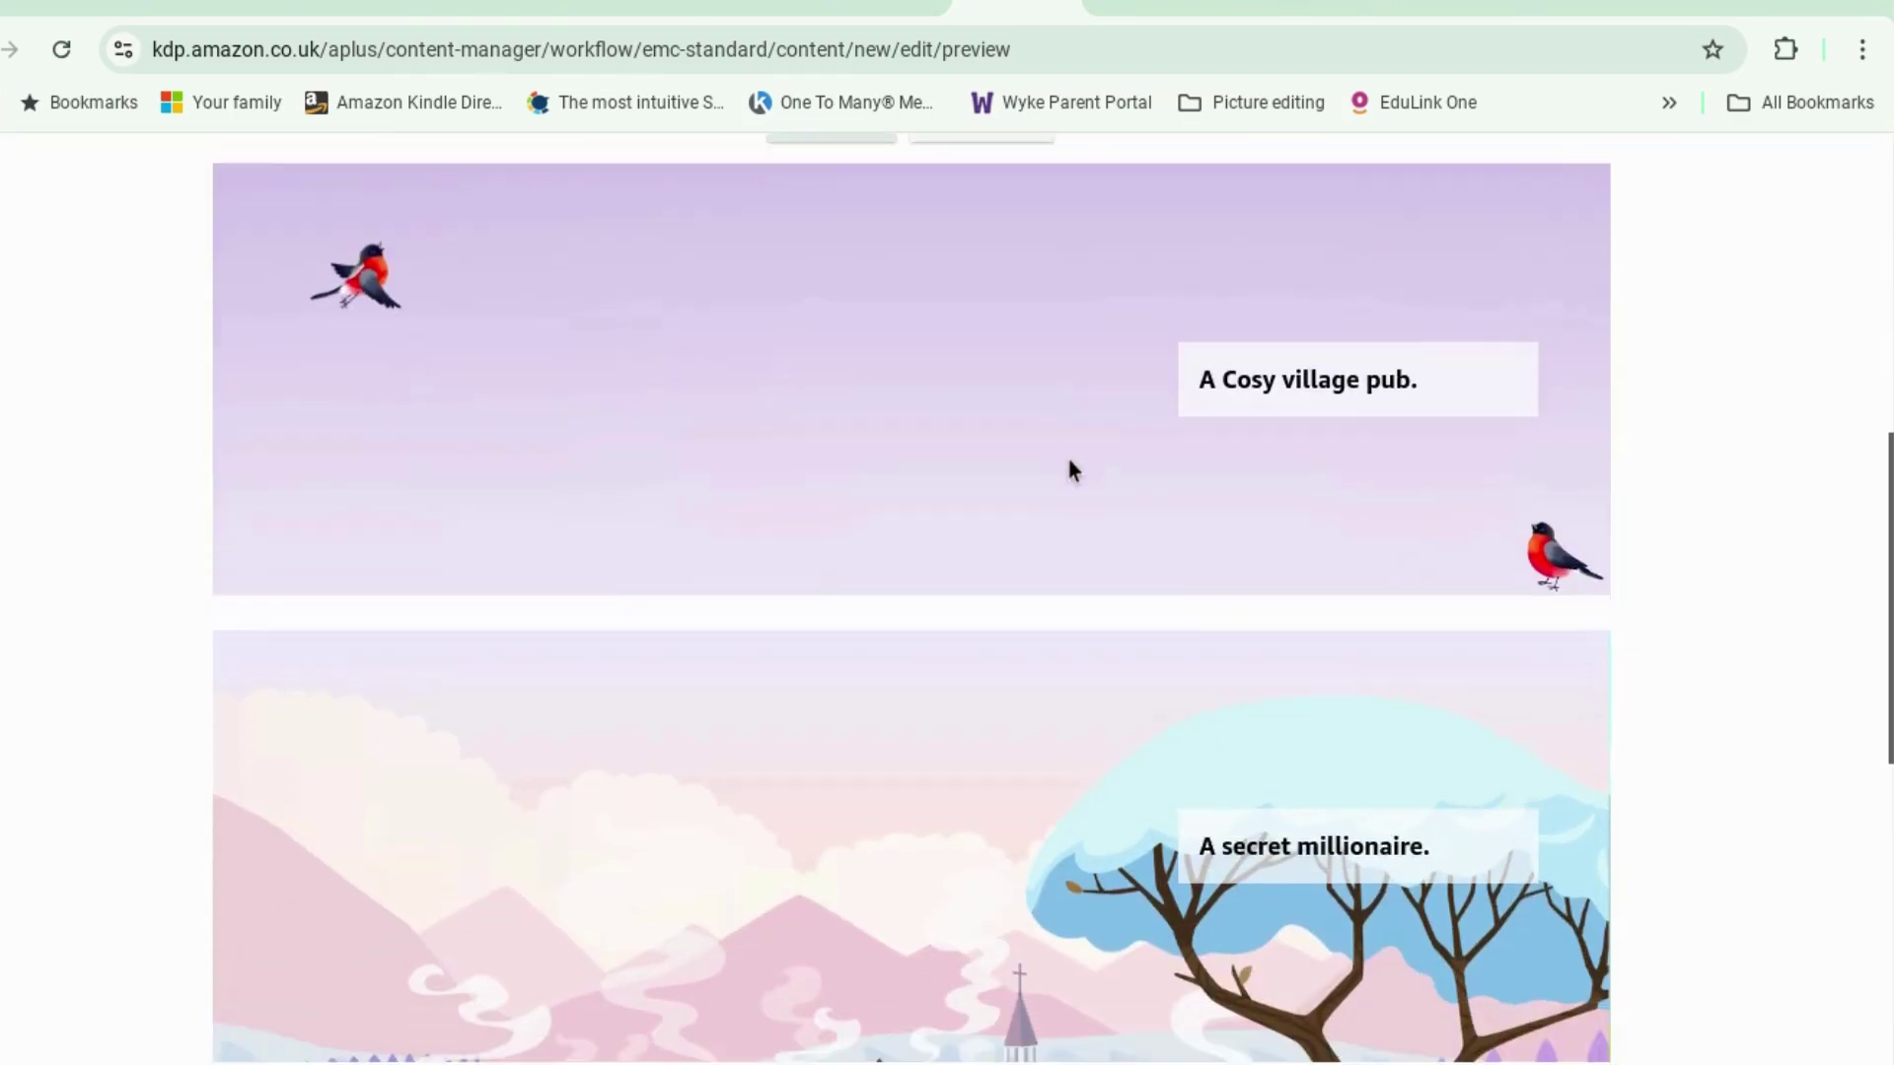
pyautogui.scroll(-4, 1071, 468)
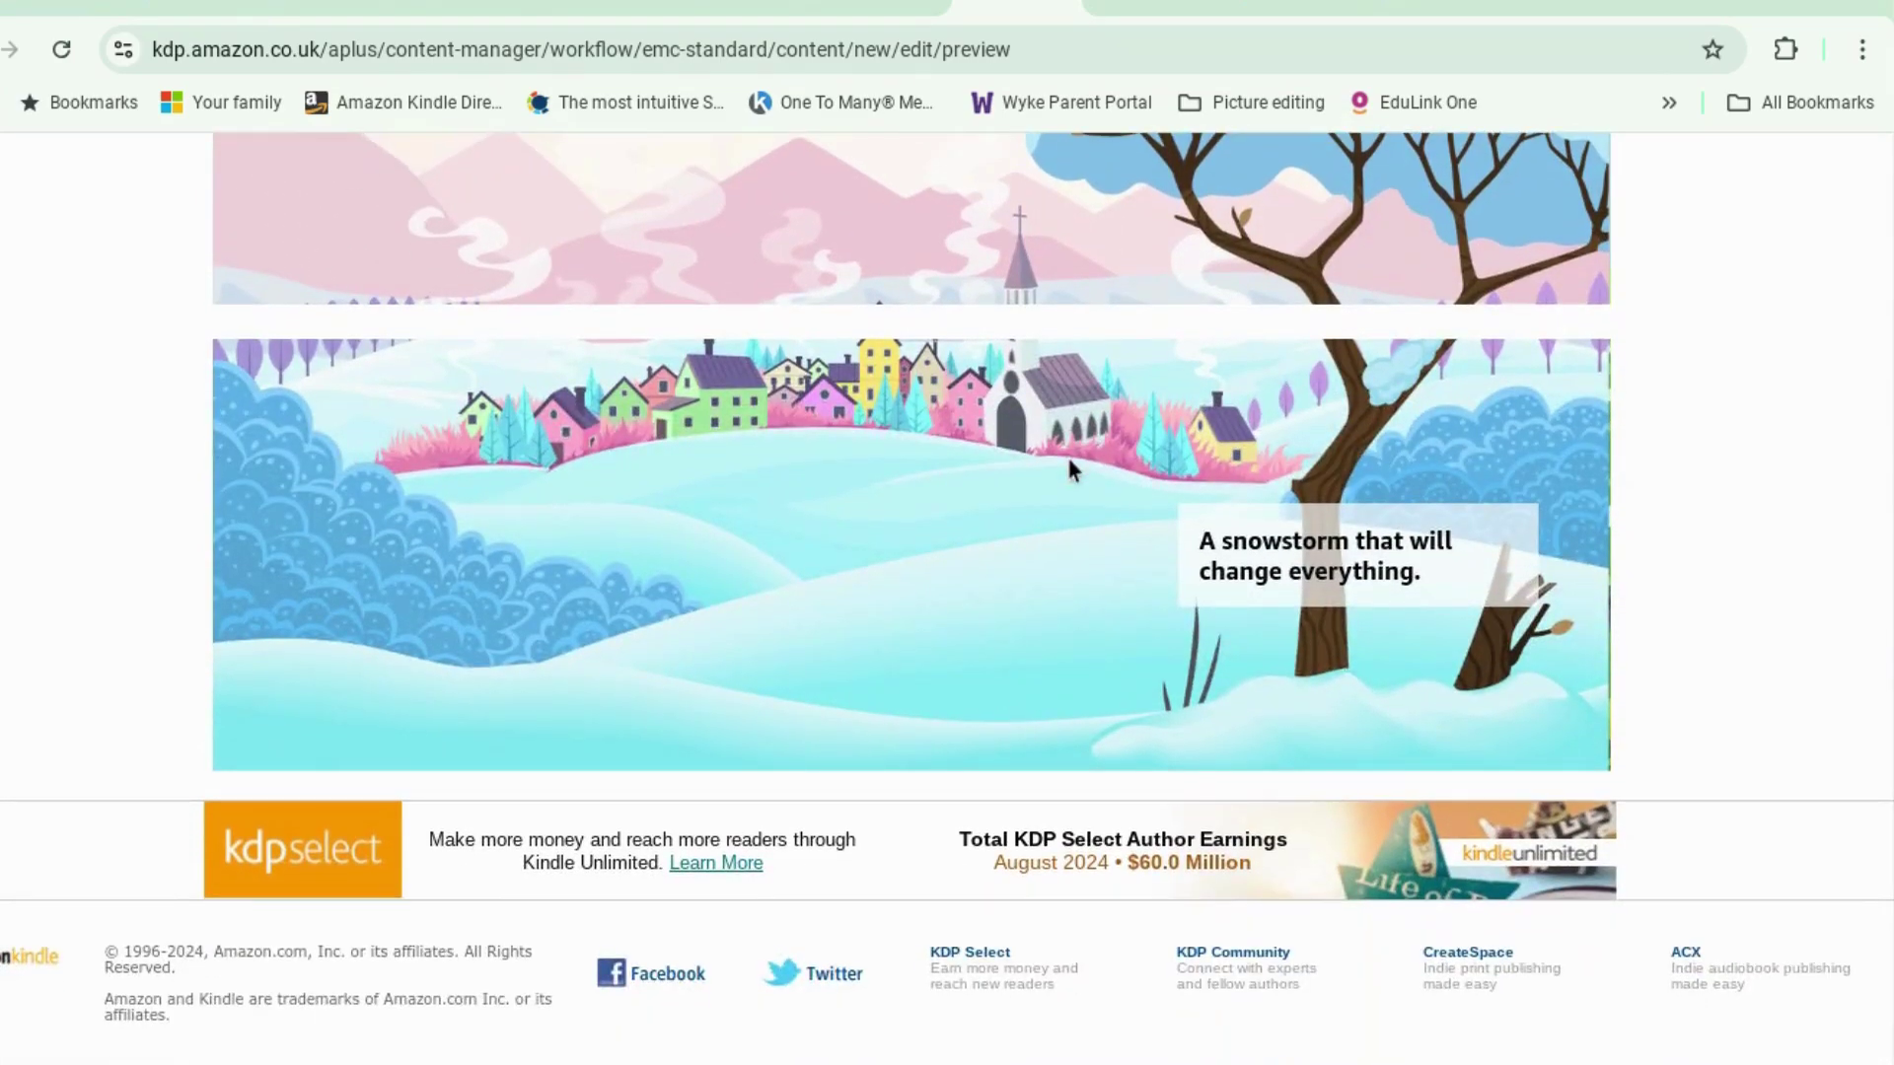
pyautogui.scroll(10, 1067, 453)
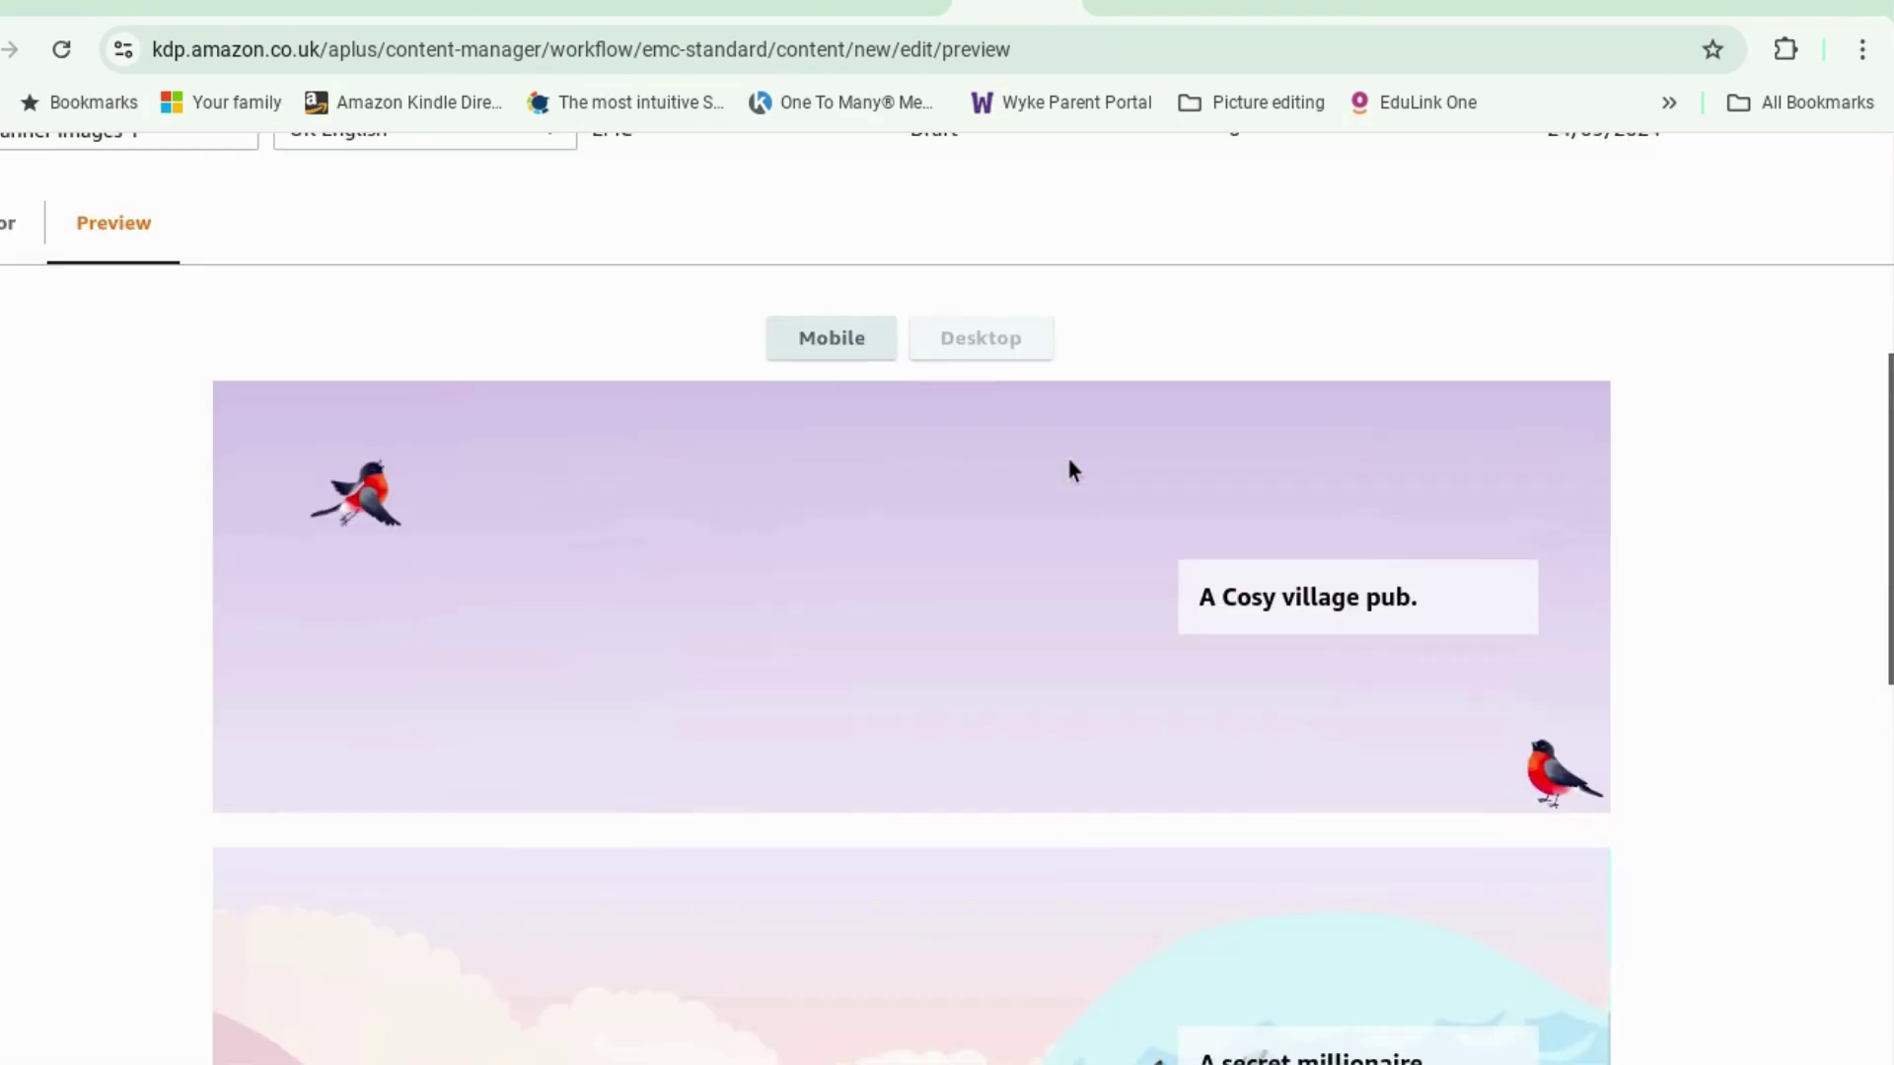
pyautogui.scroll(-1, 928, 513)
pyautogui.scroll(7, 927, 512)
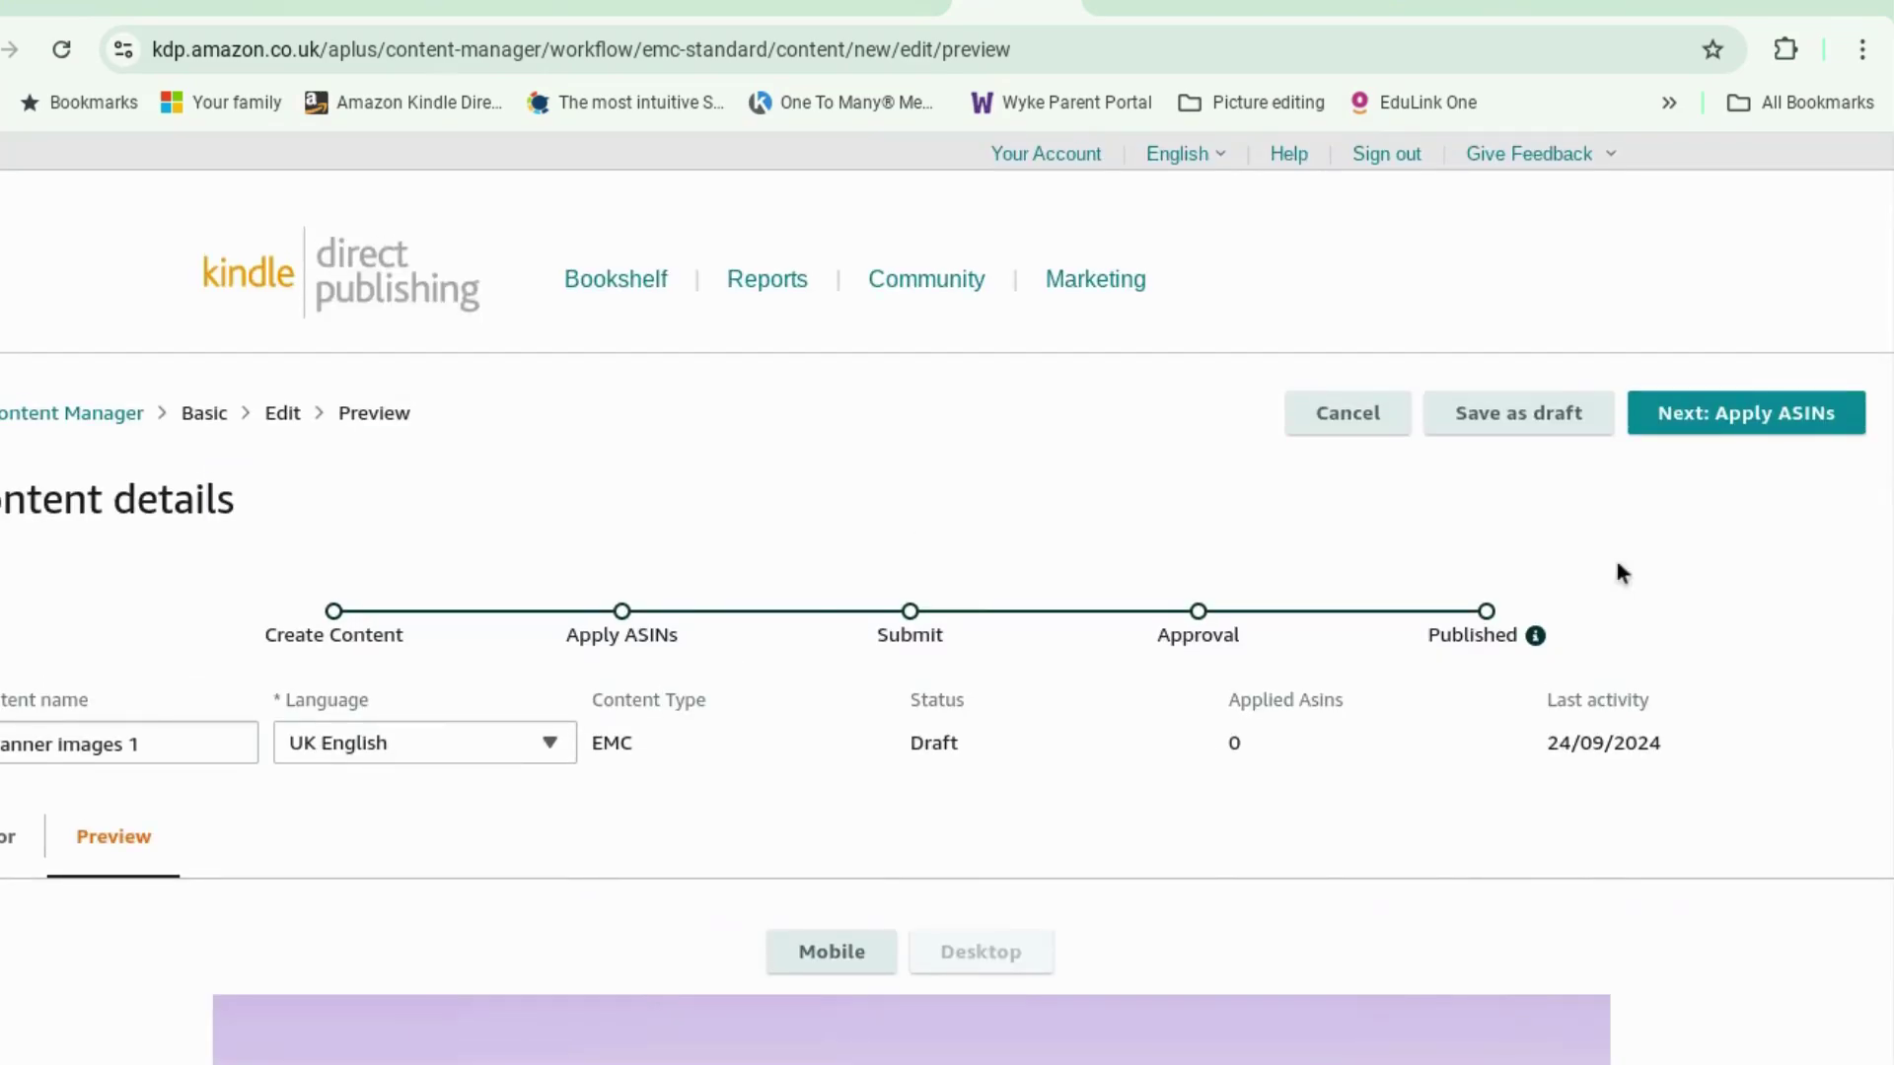
# Go to Apply ASINs and copy the Snowed In ASIN B077LXH8JY from its product page URL.
pyautogui.click(1722, 422)
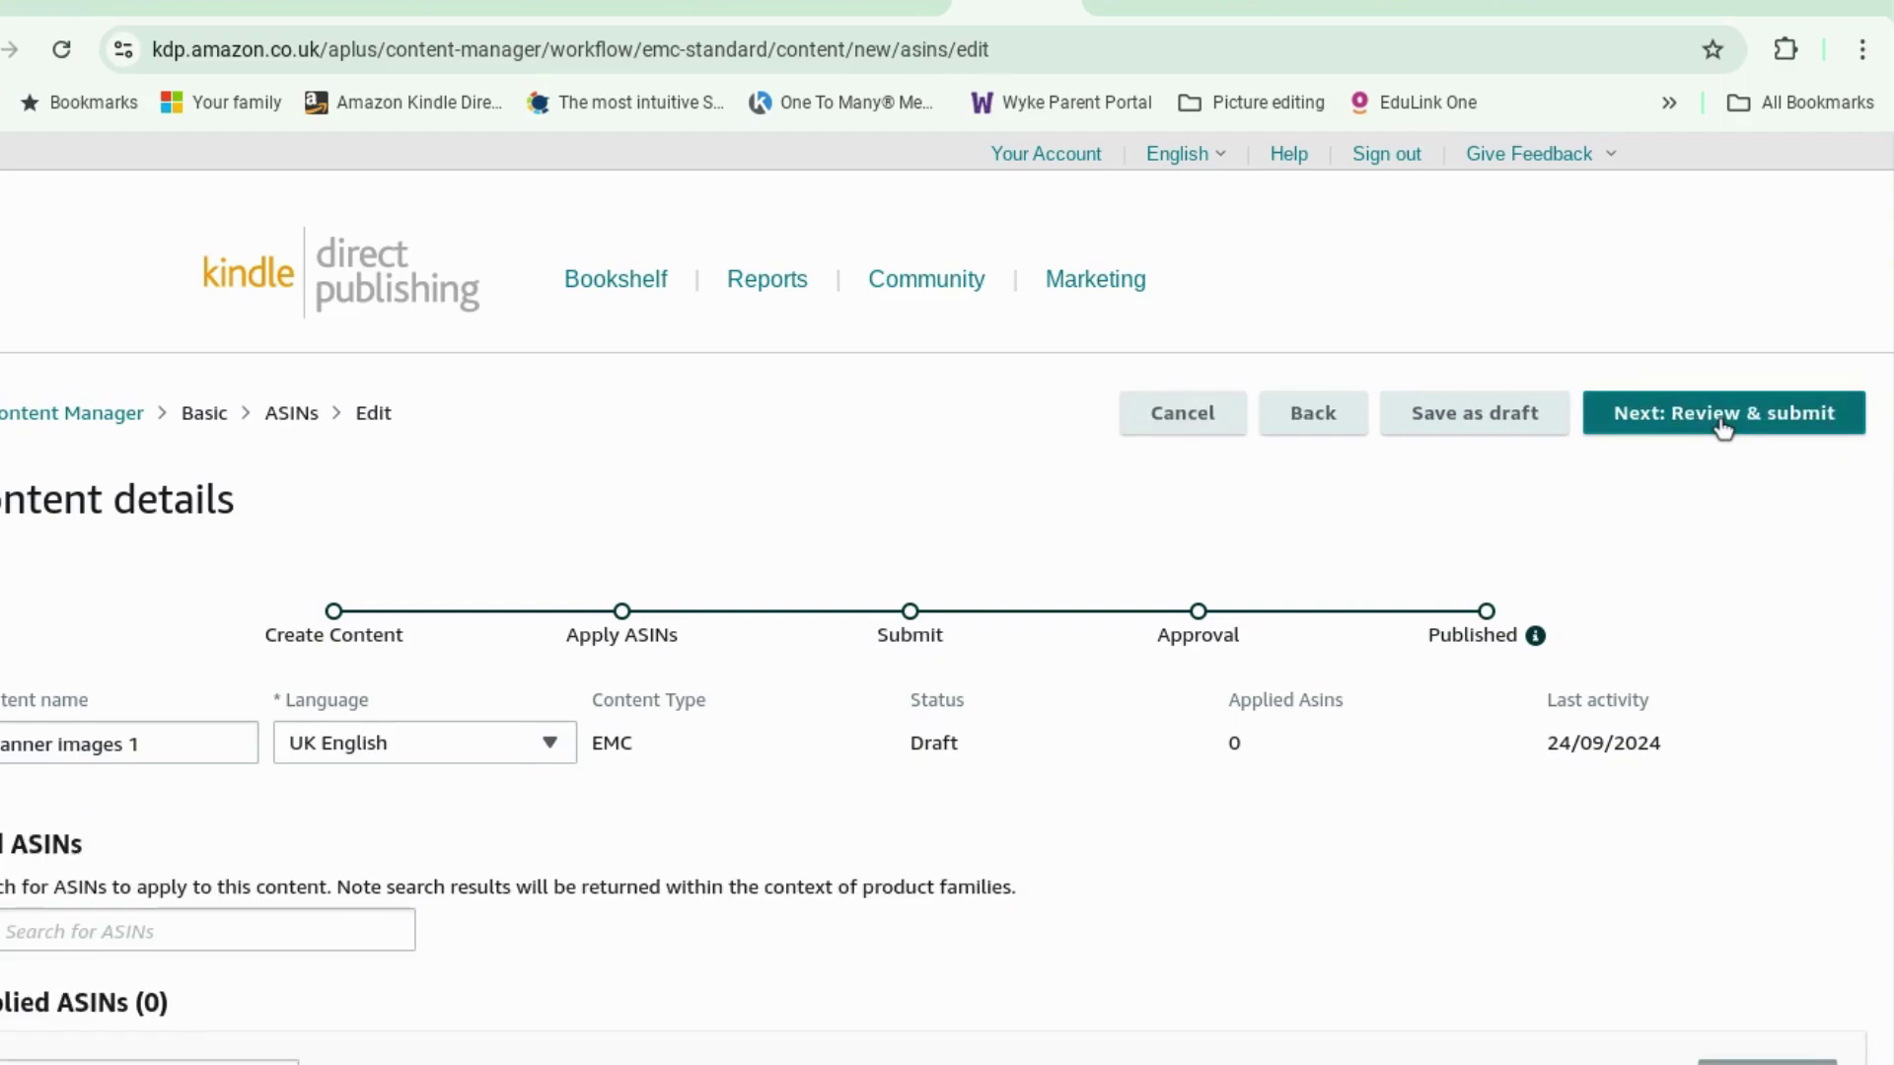
pyautogui.scroll(-3, 1070, 767)
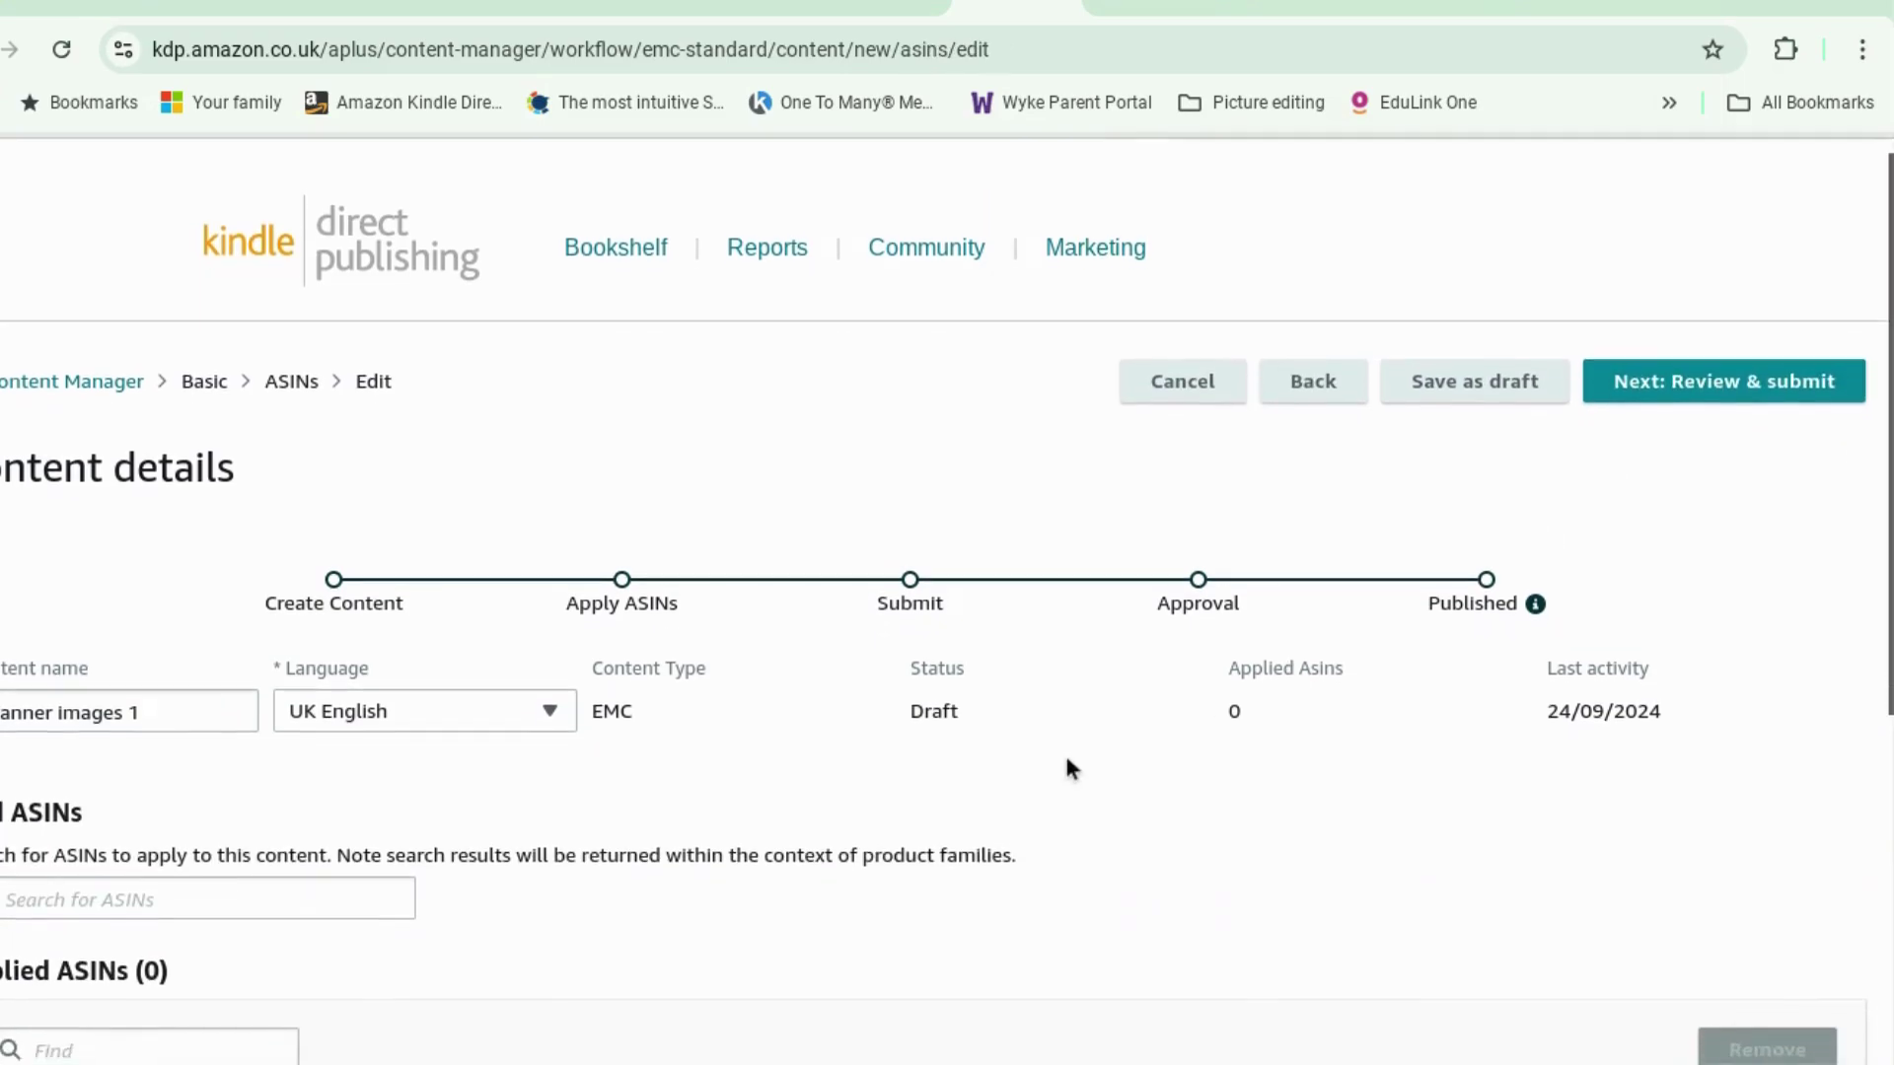
pyautogui.scroll(-3, 1070, 768)
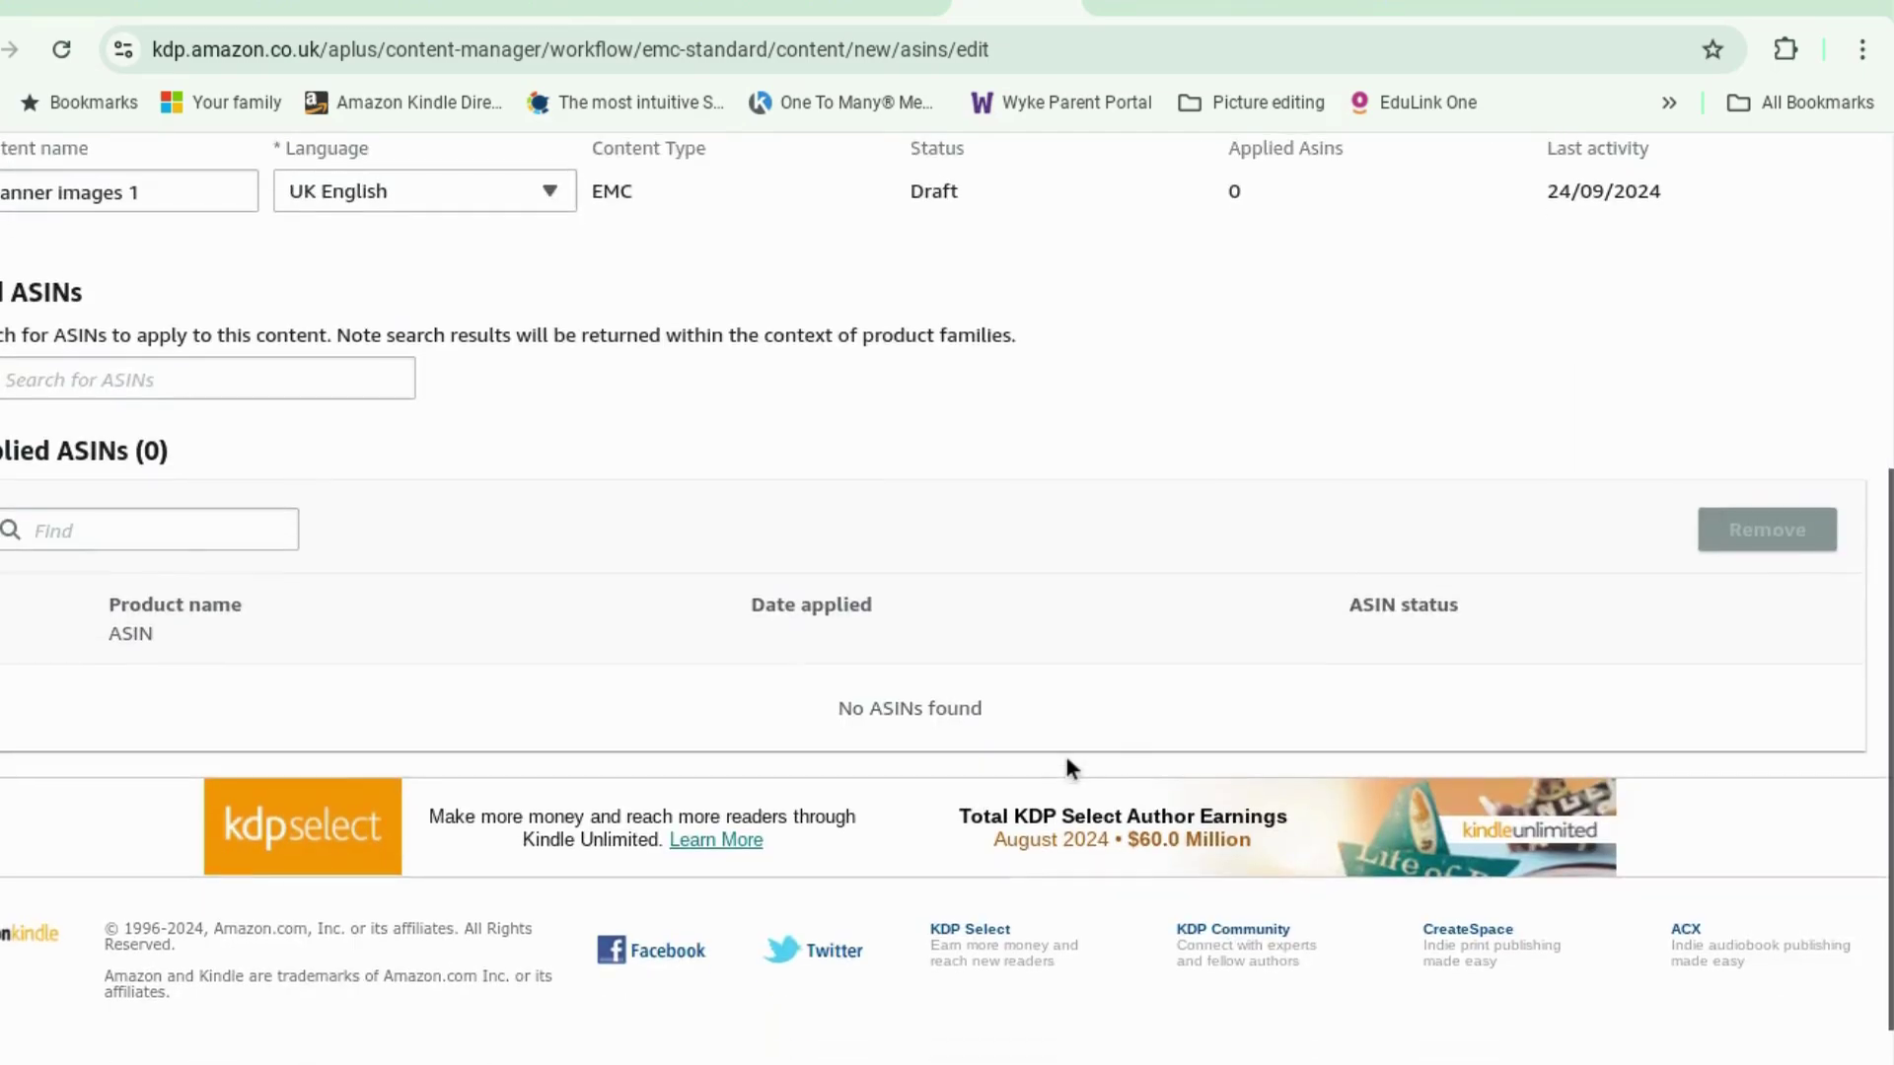
pyautogui.scroll(2, 1070, 769)
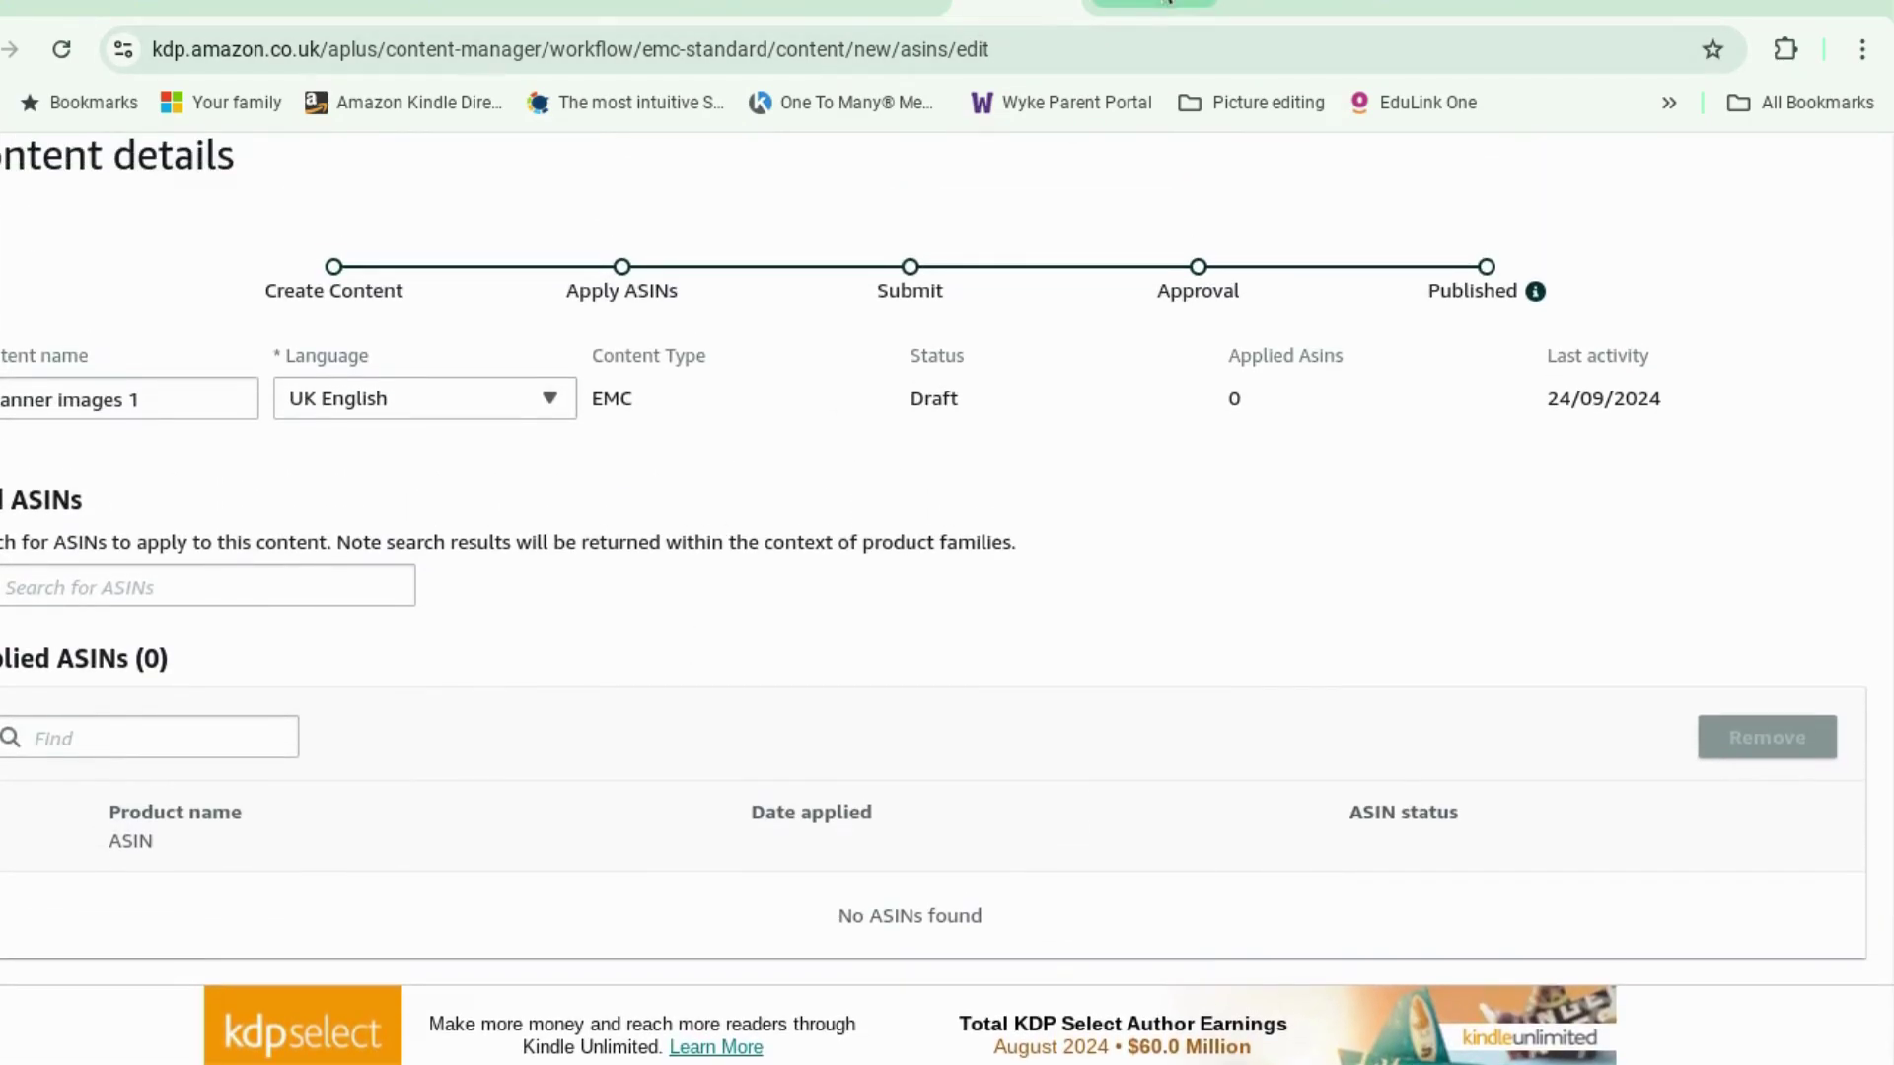
pyautogui.click(1211, 5)
pyautogui.click(1196, 5)
pyautogui.click(1127, 3)
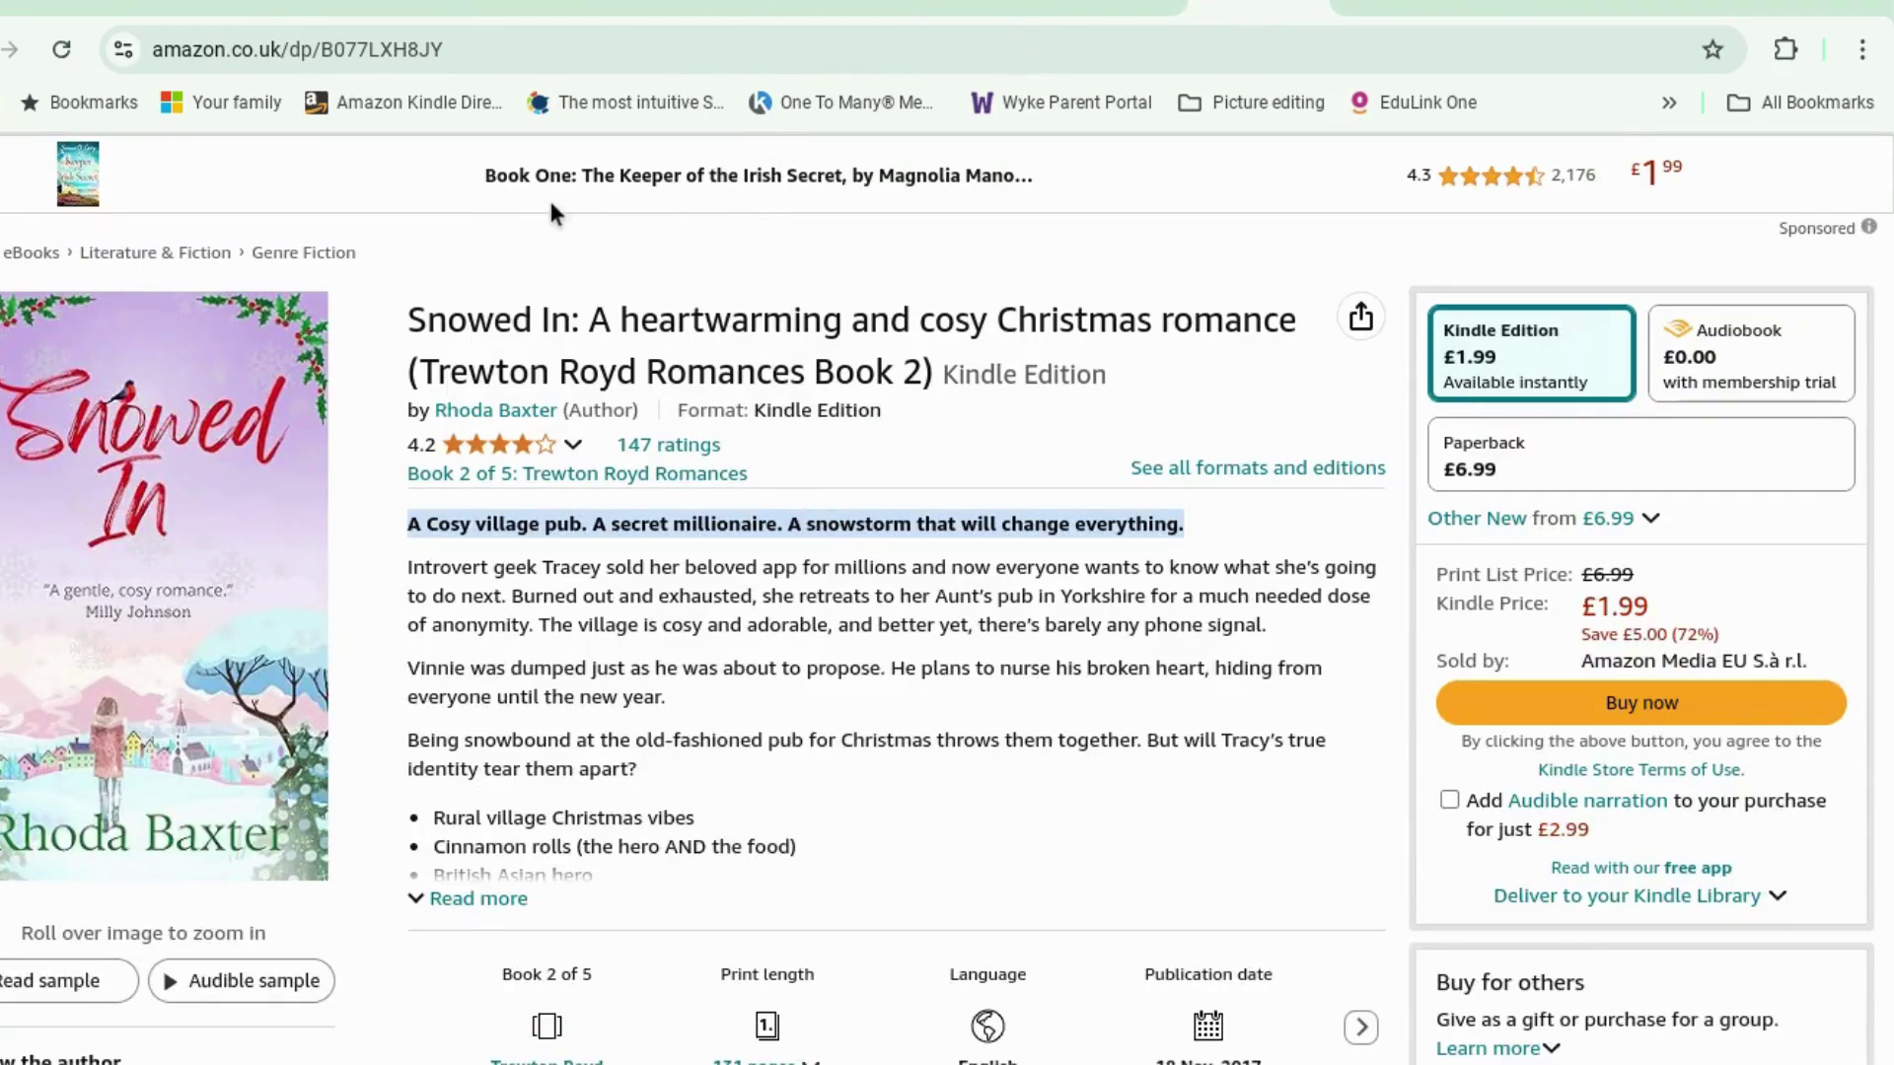
pyautogui.moveTo(456, 51); pyautogui.dragTo(321, 45)
pyautogui.hotkey('ctrl', 'c')
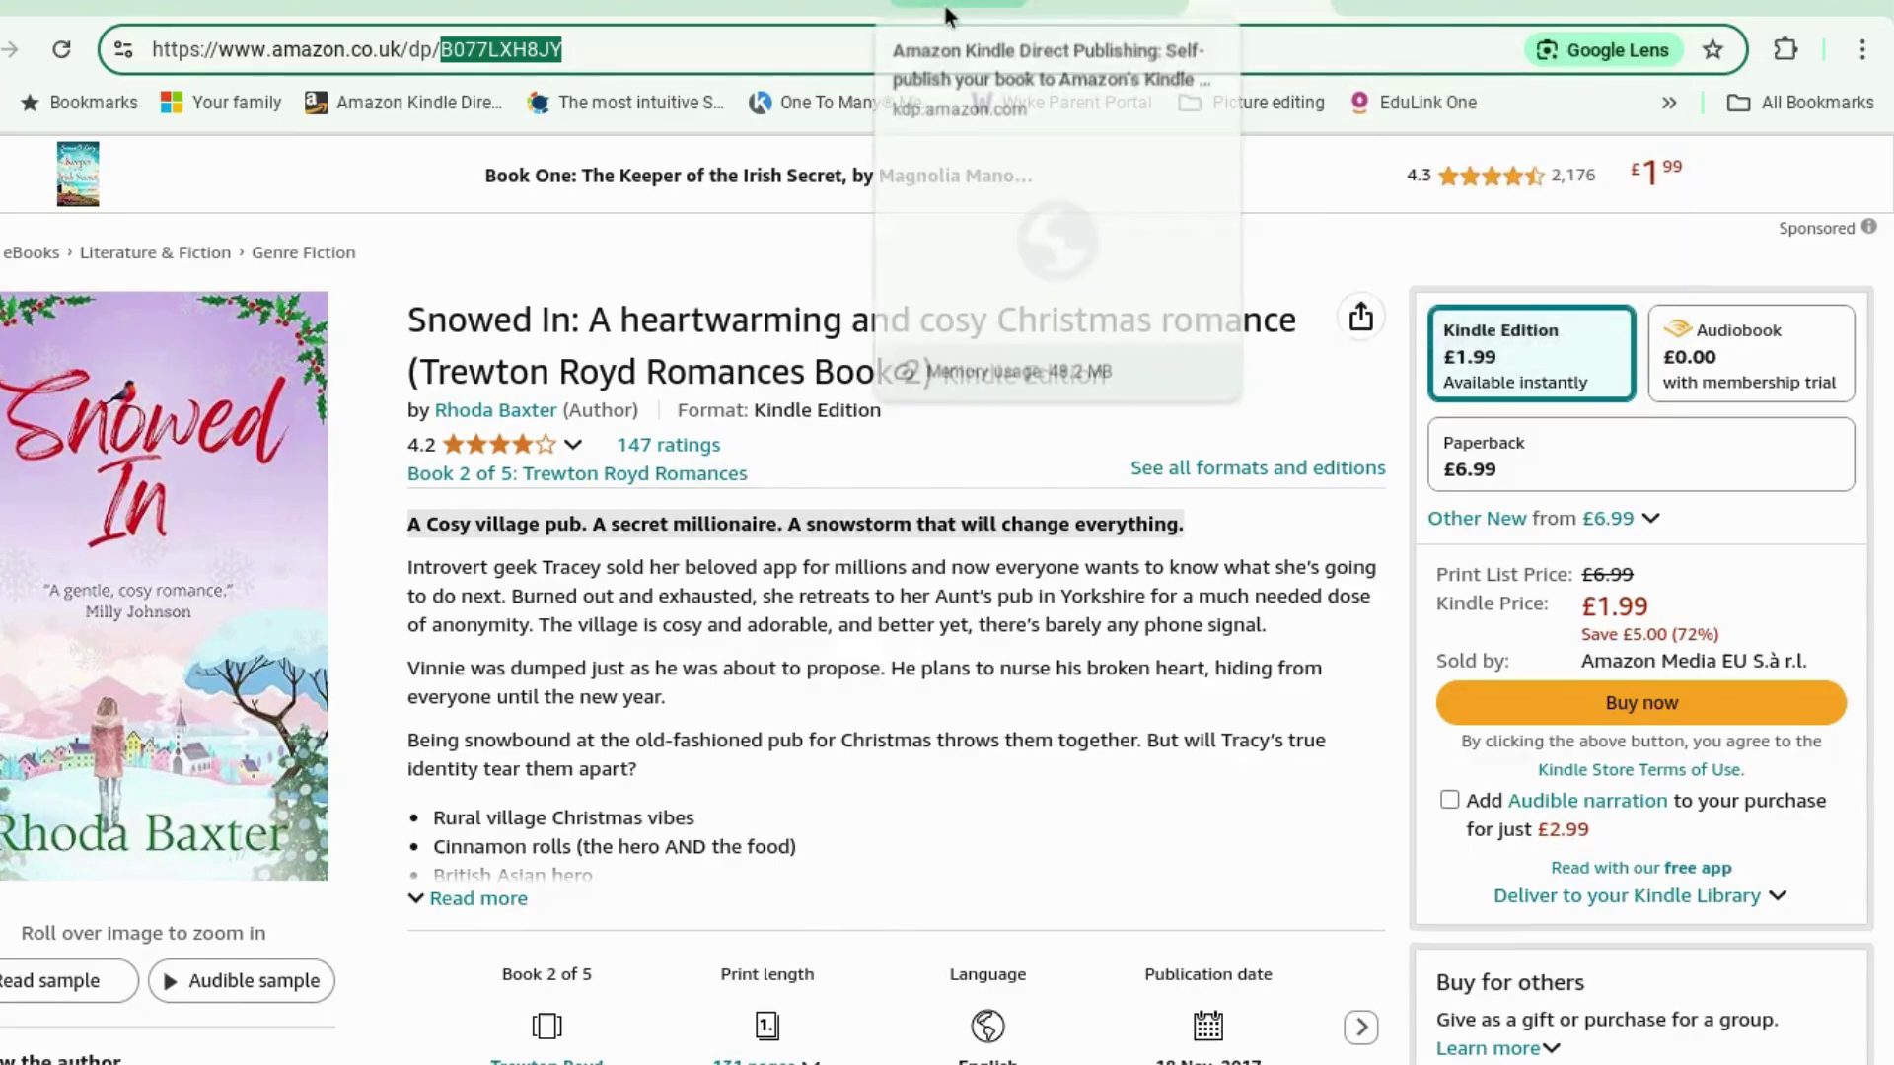
# Search the pasted ASIN, apply the banner content to Snowed In, and continue to Review & submit.
pyautogui.click(1046, 18)
pyautogui.click(1098, 12)
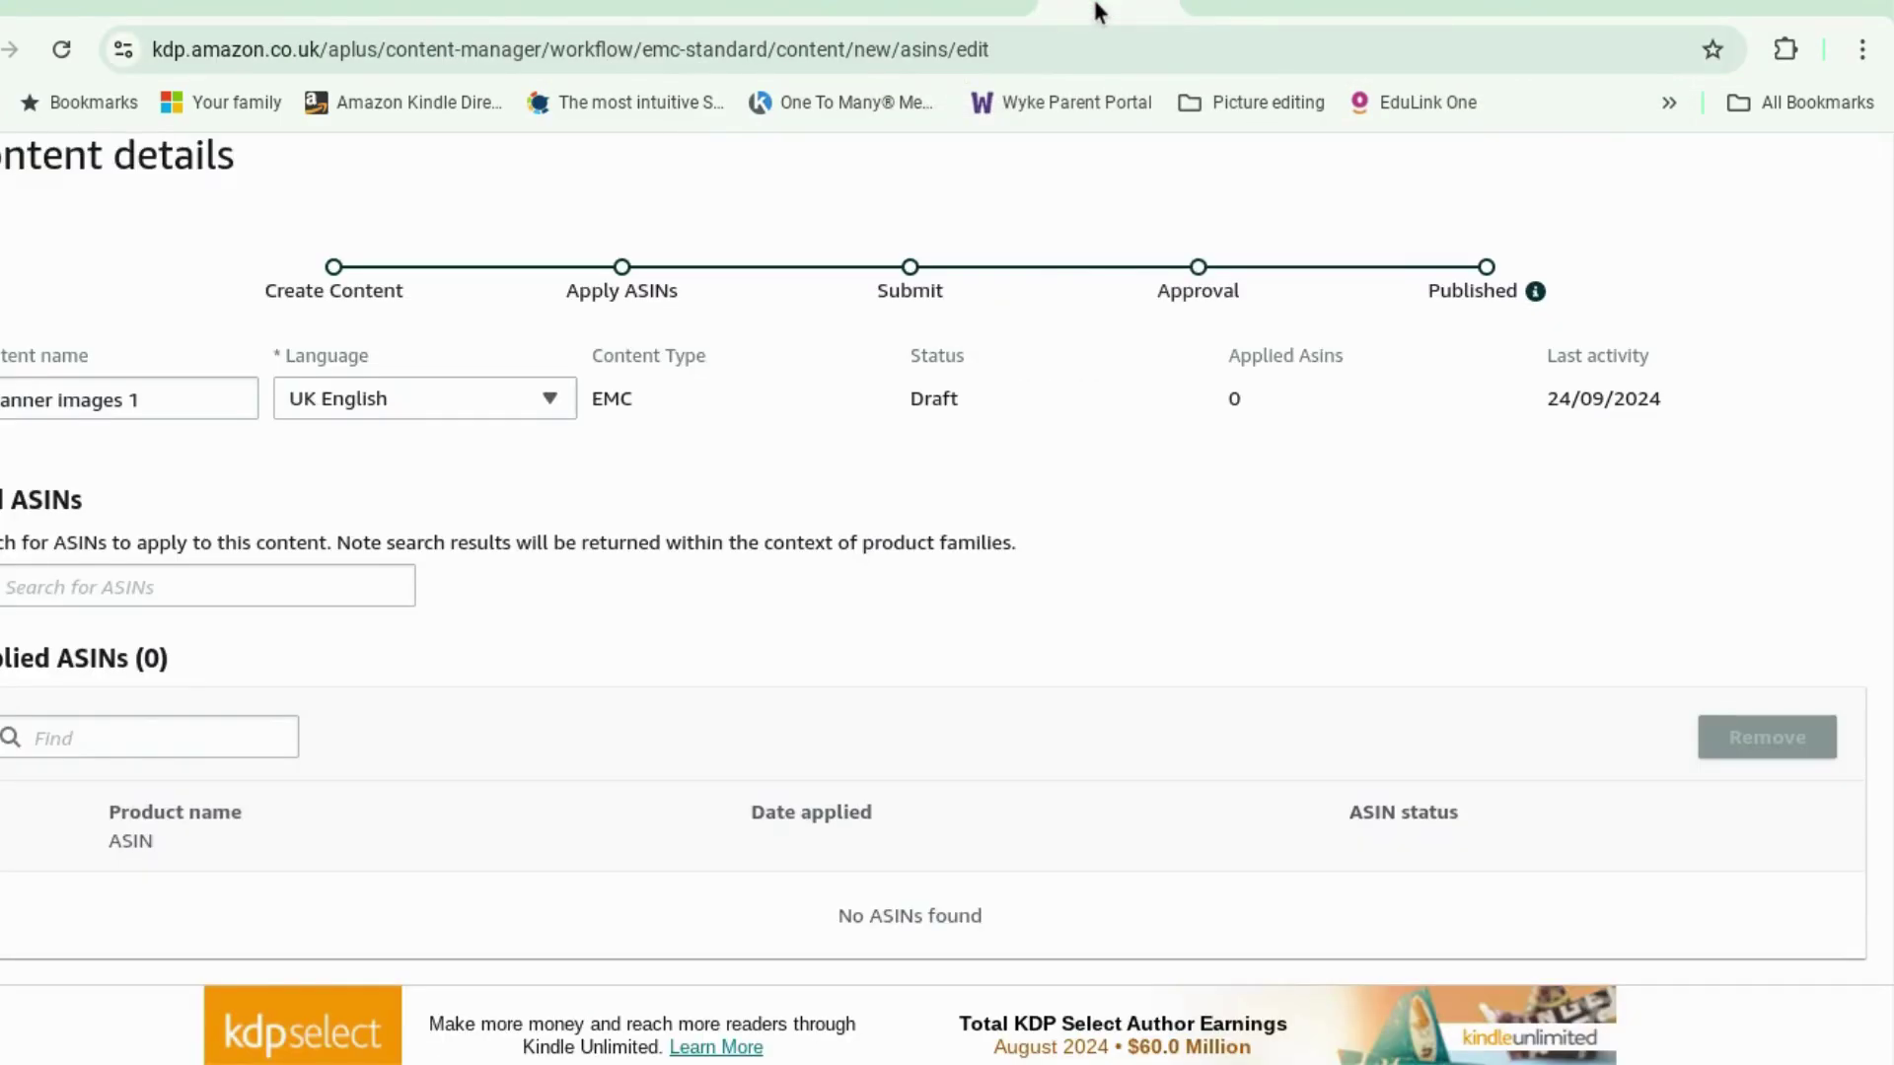
pyautogui.click(364, 585)
pyautogui.hotkey('ctrl', 'v')
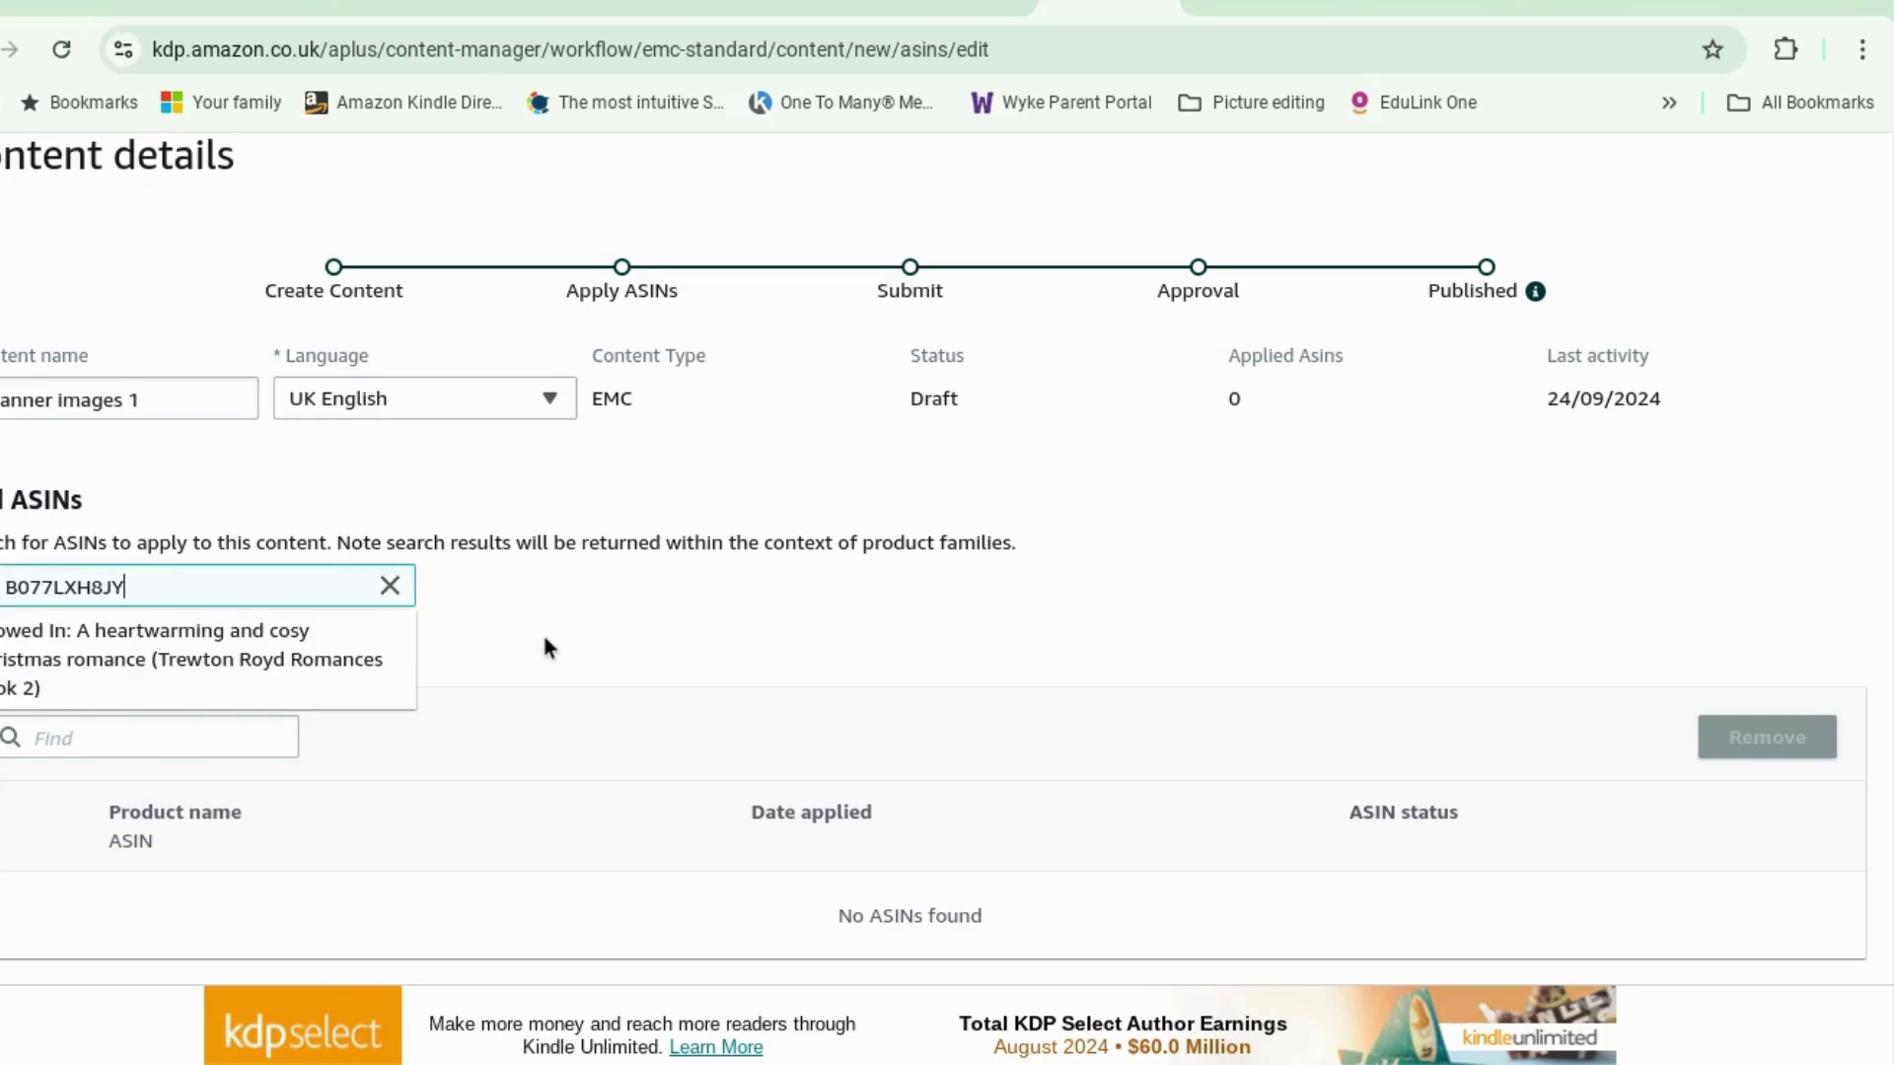
pyautogui.click(281, 661)
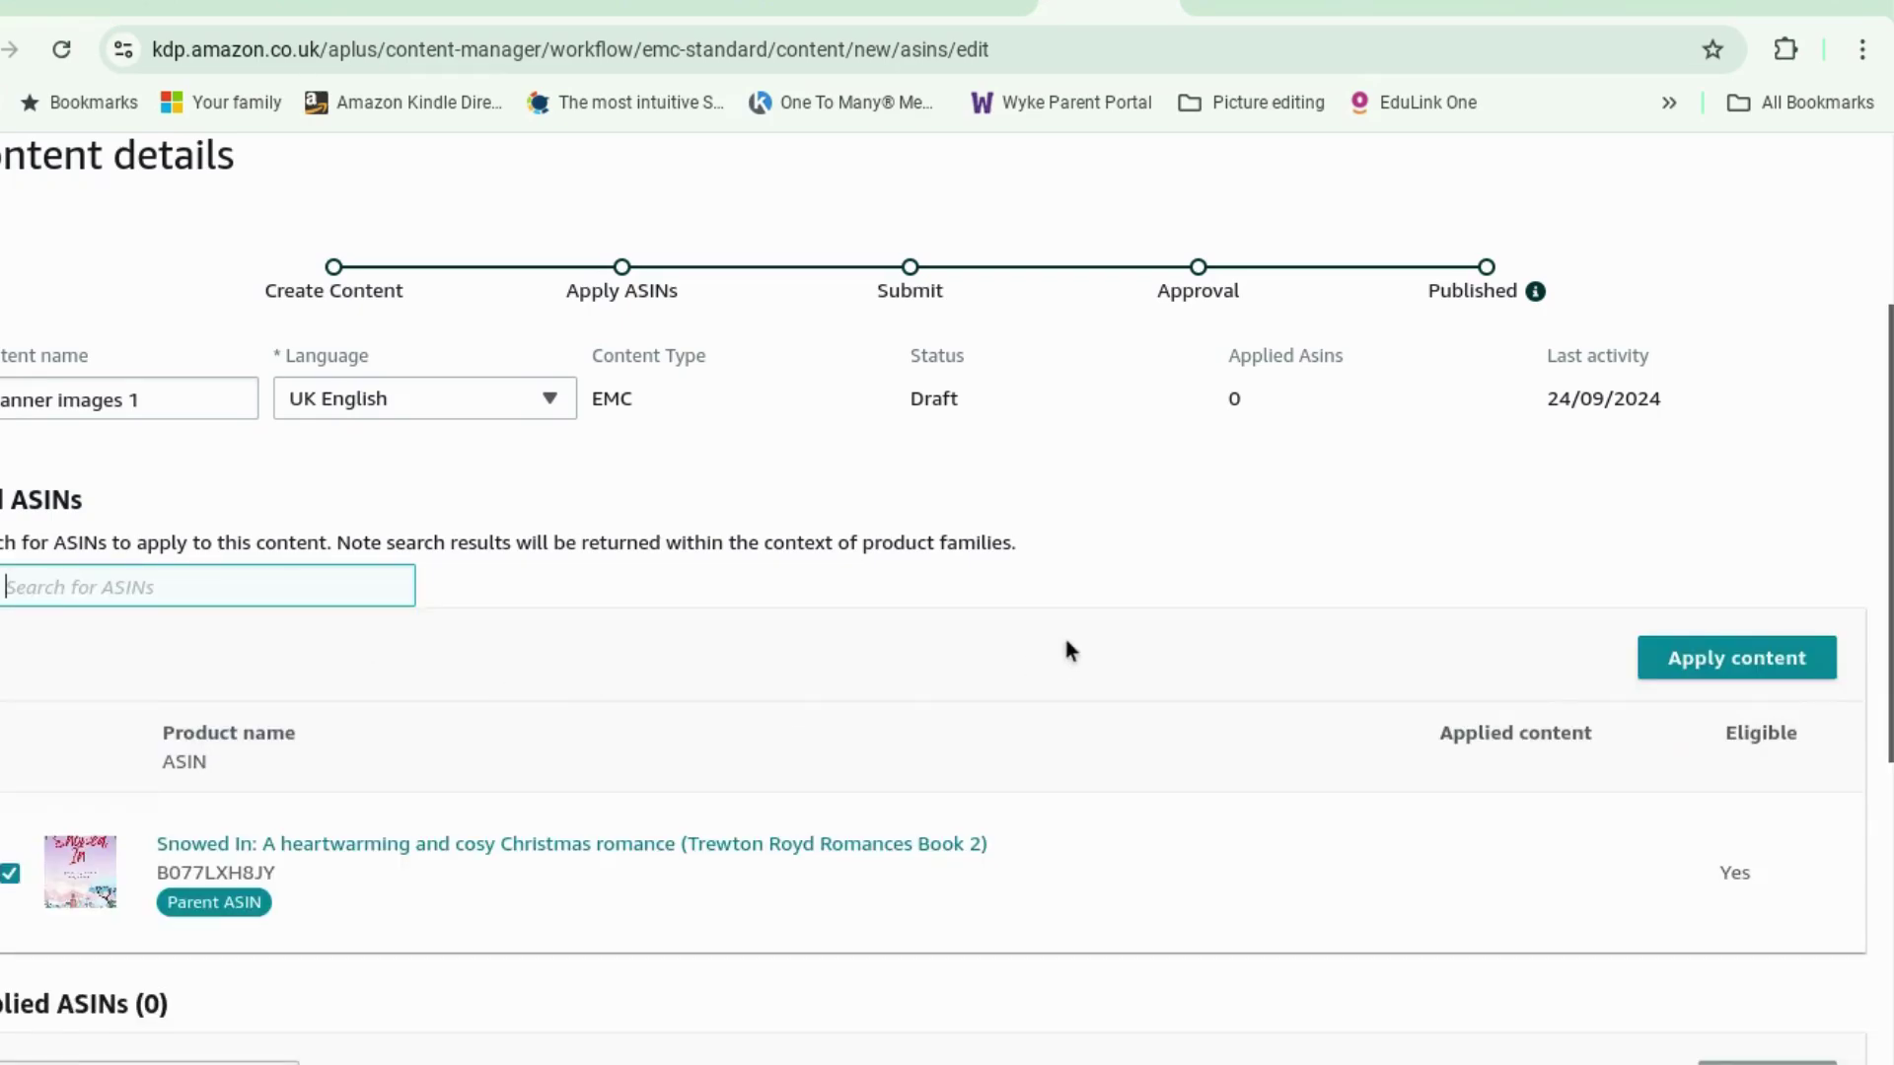
pyautogui.scroll(-3, 1068, 649)
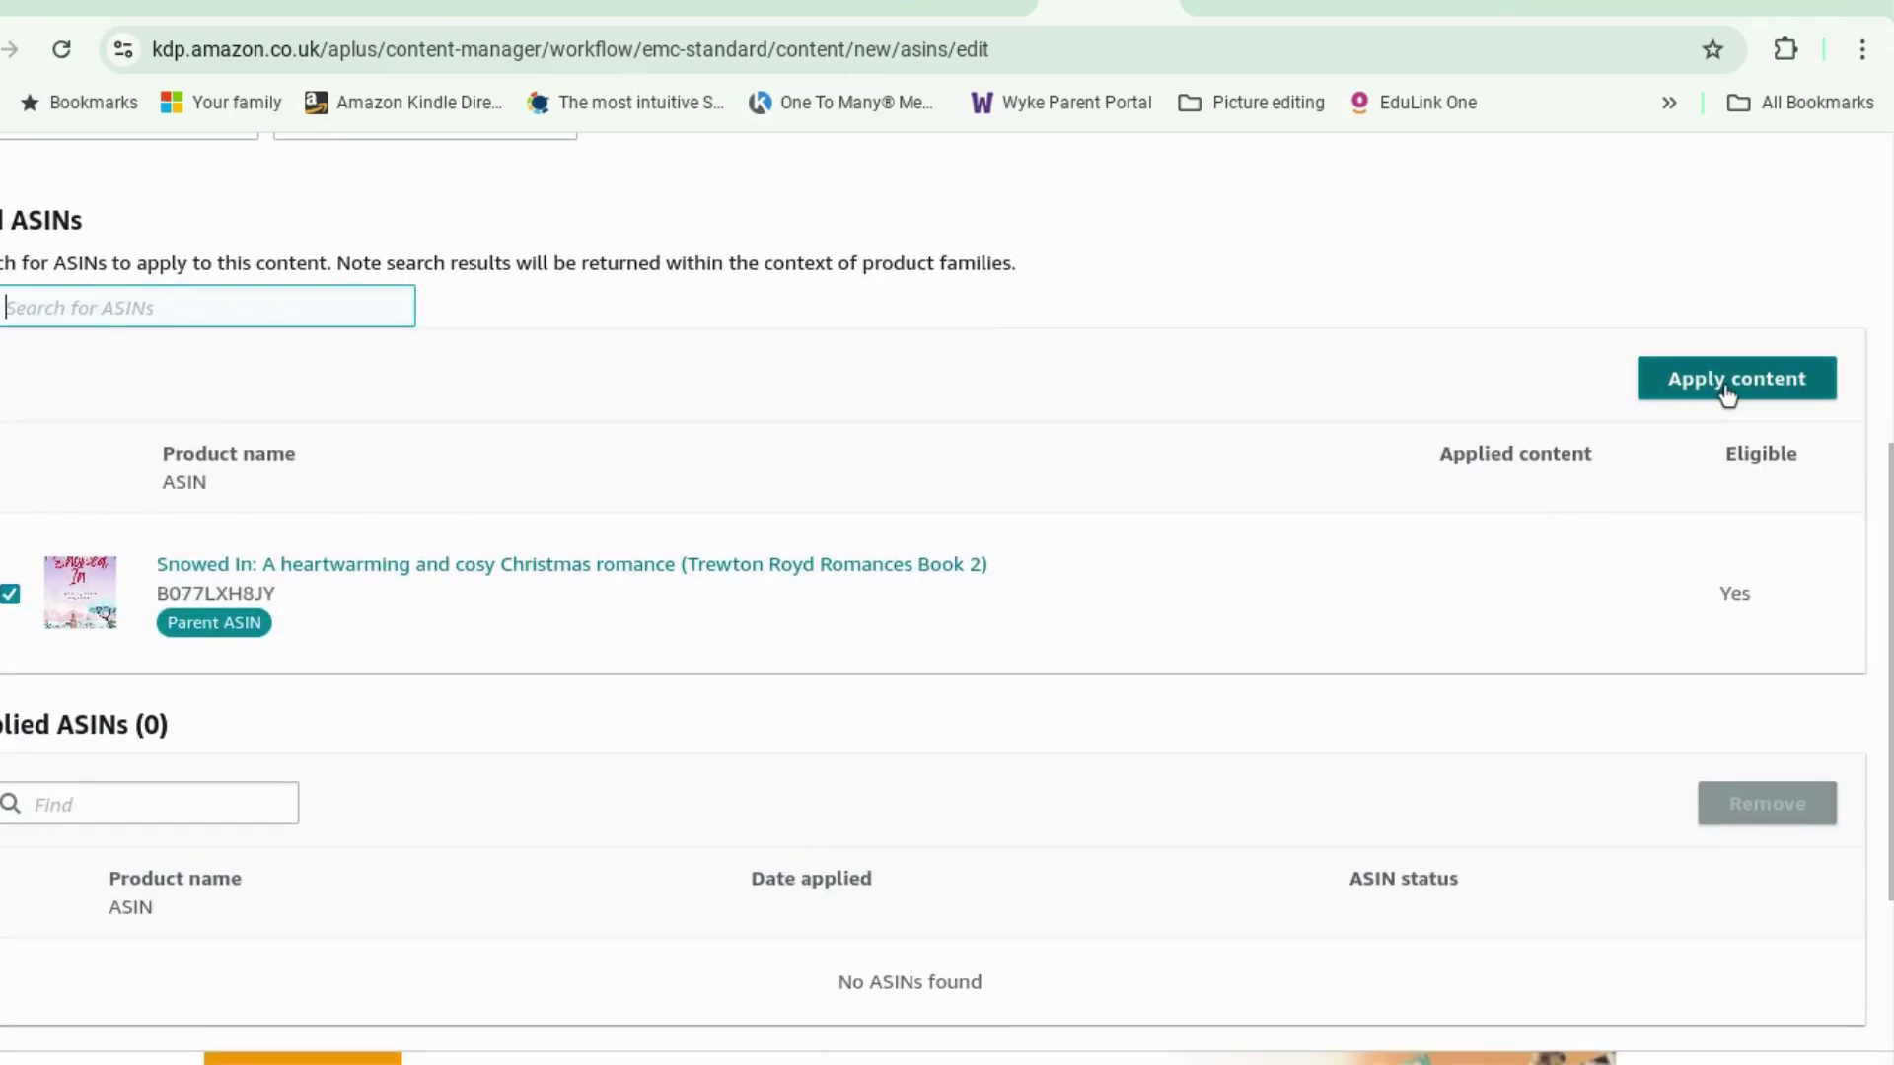
pyautogui.click(1726, 393)
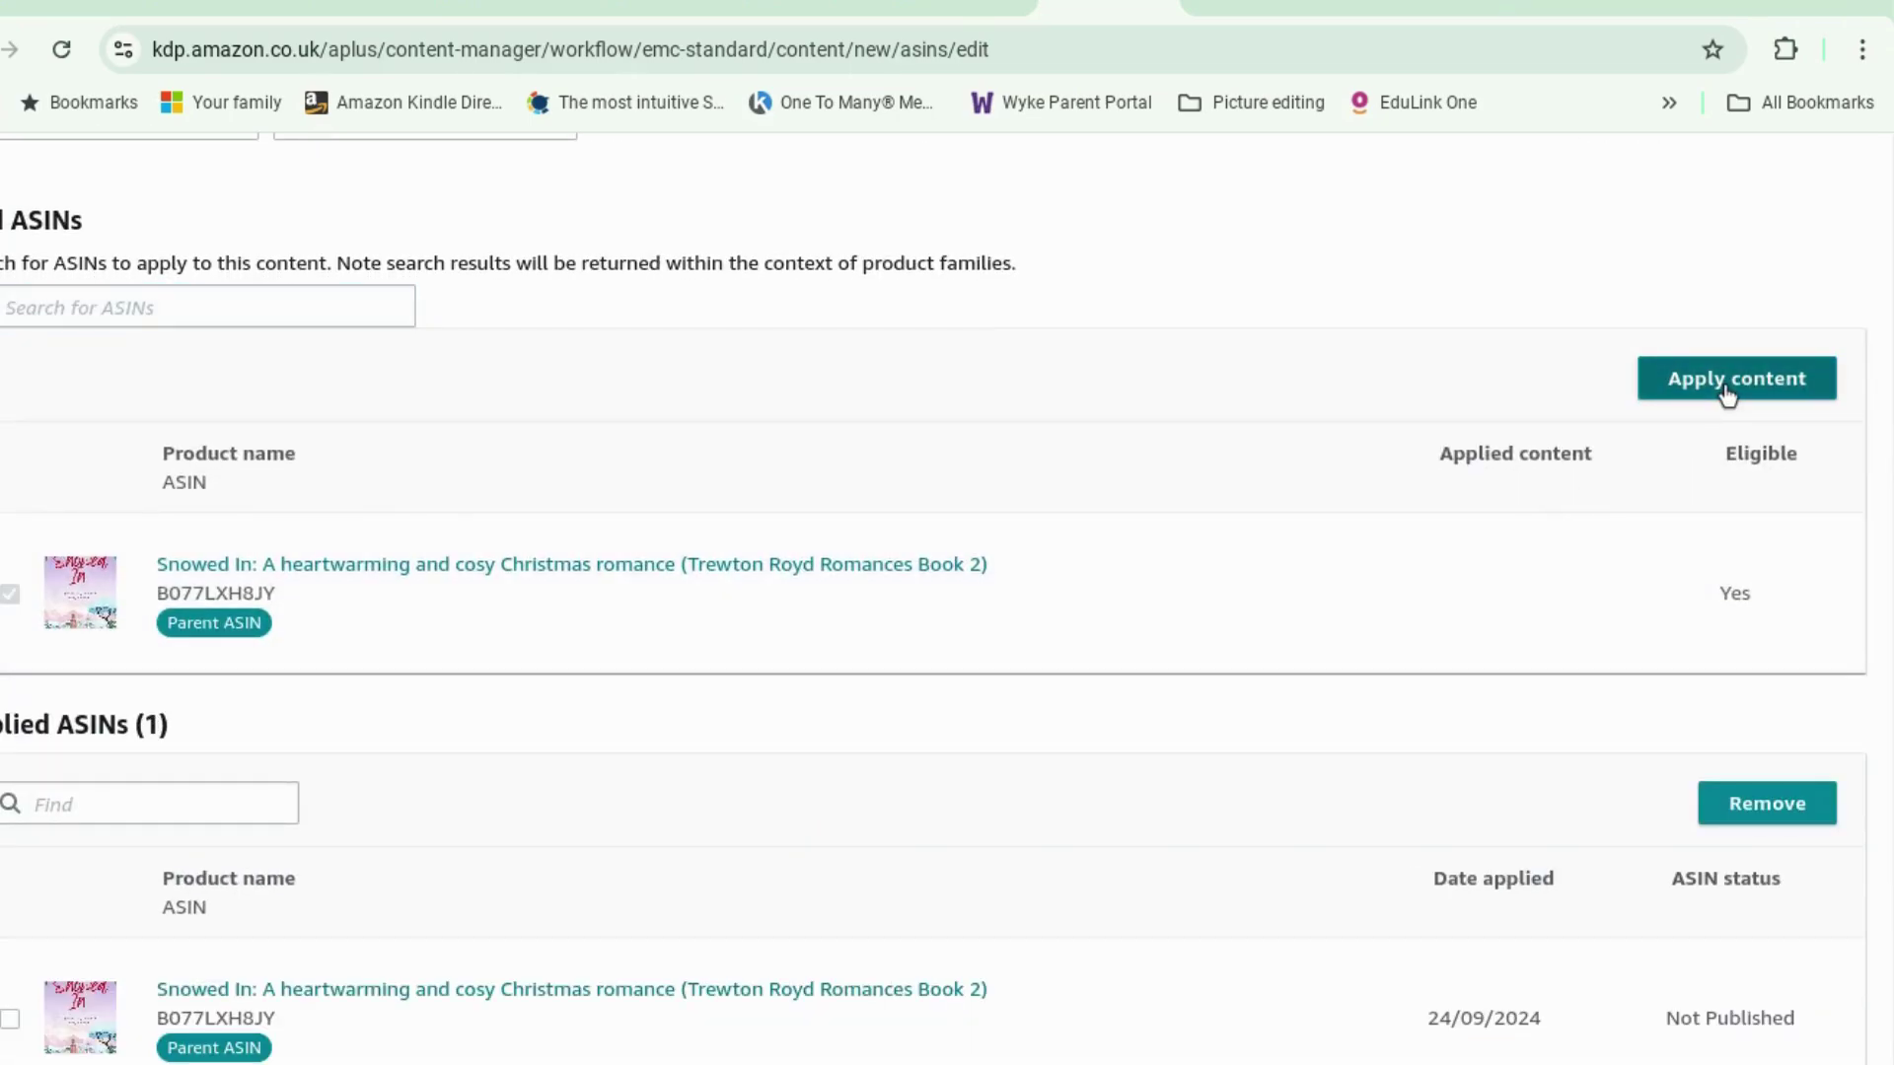
pyautogui.scroll(5, 1555, 609)
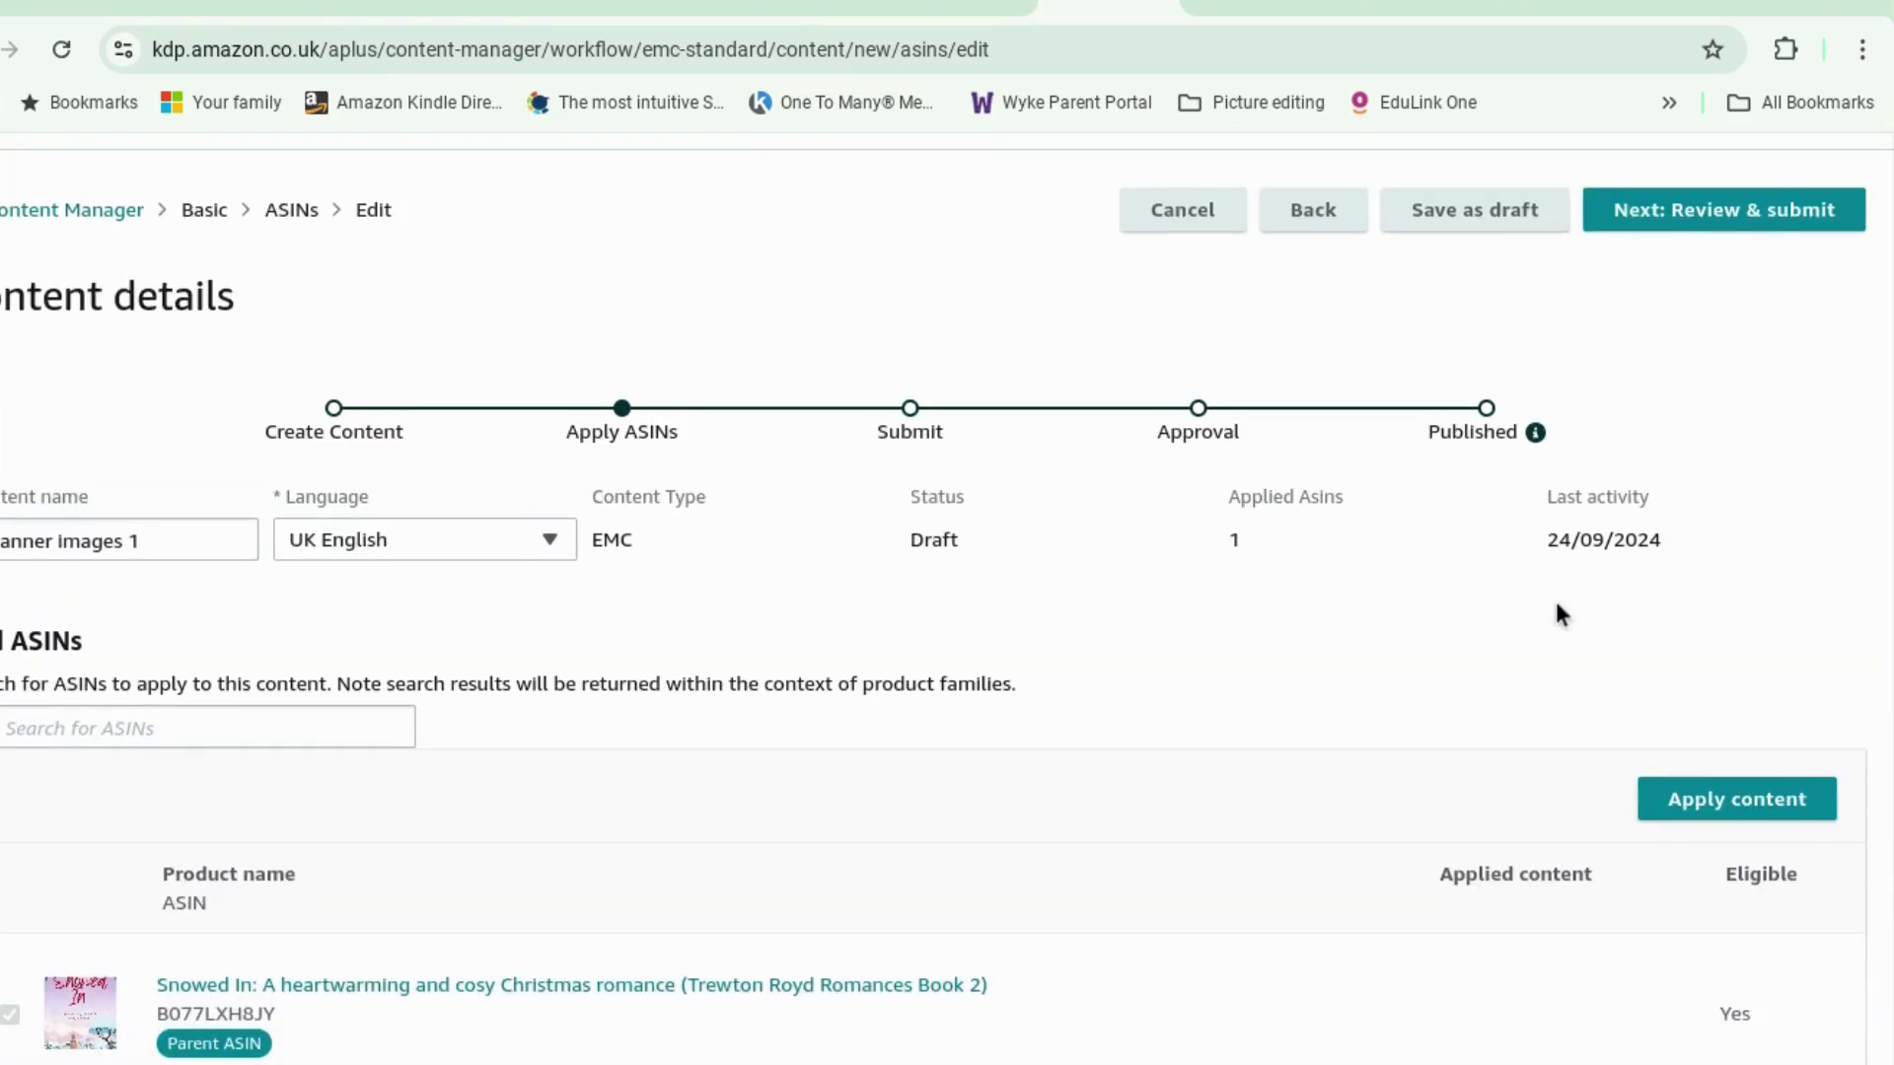
pyautogui.click(1809, 202)
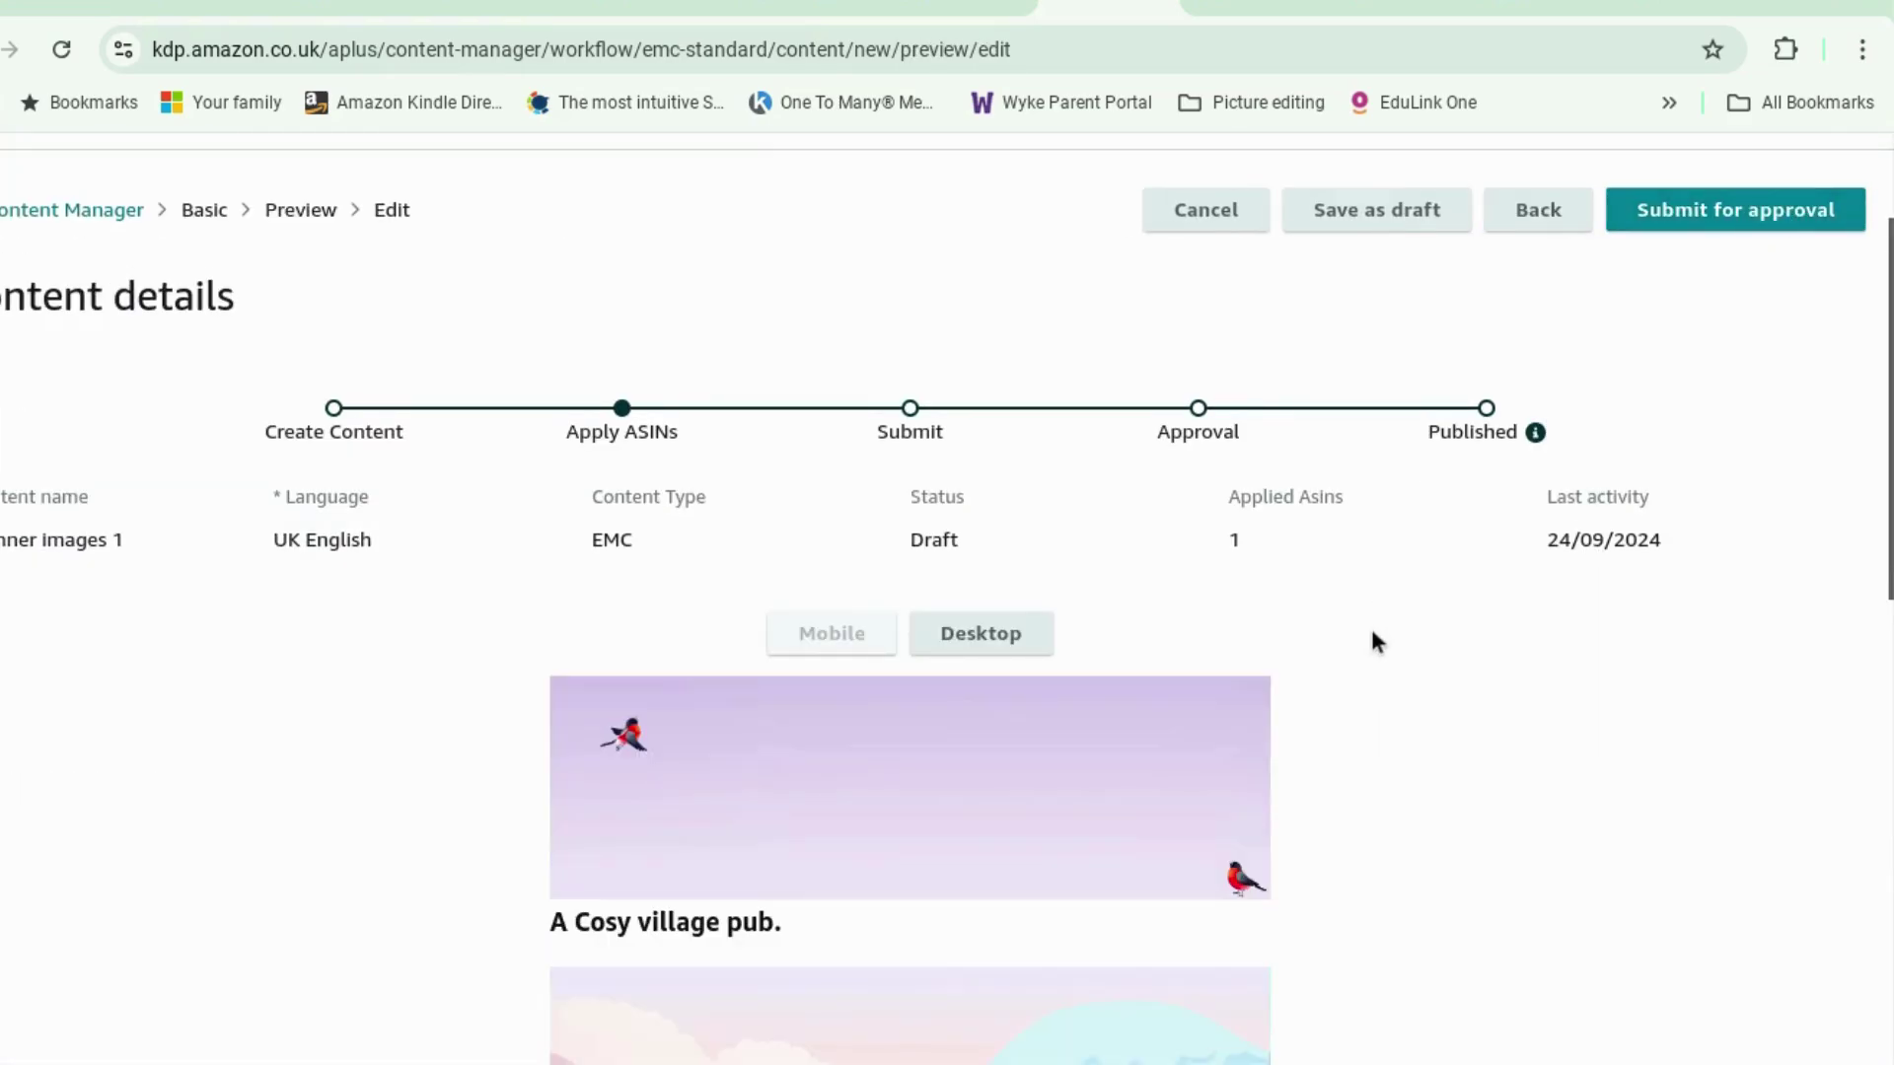
# Submit the banner A+ content for approval and confirm it in the dialog.
pyautogui.scroll(-7, 1373, 639)
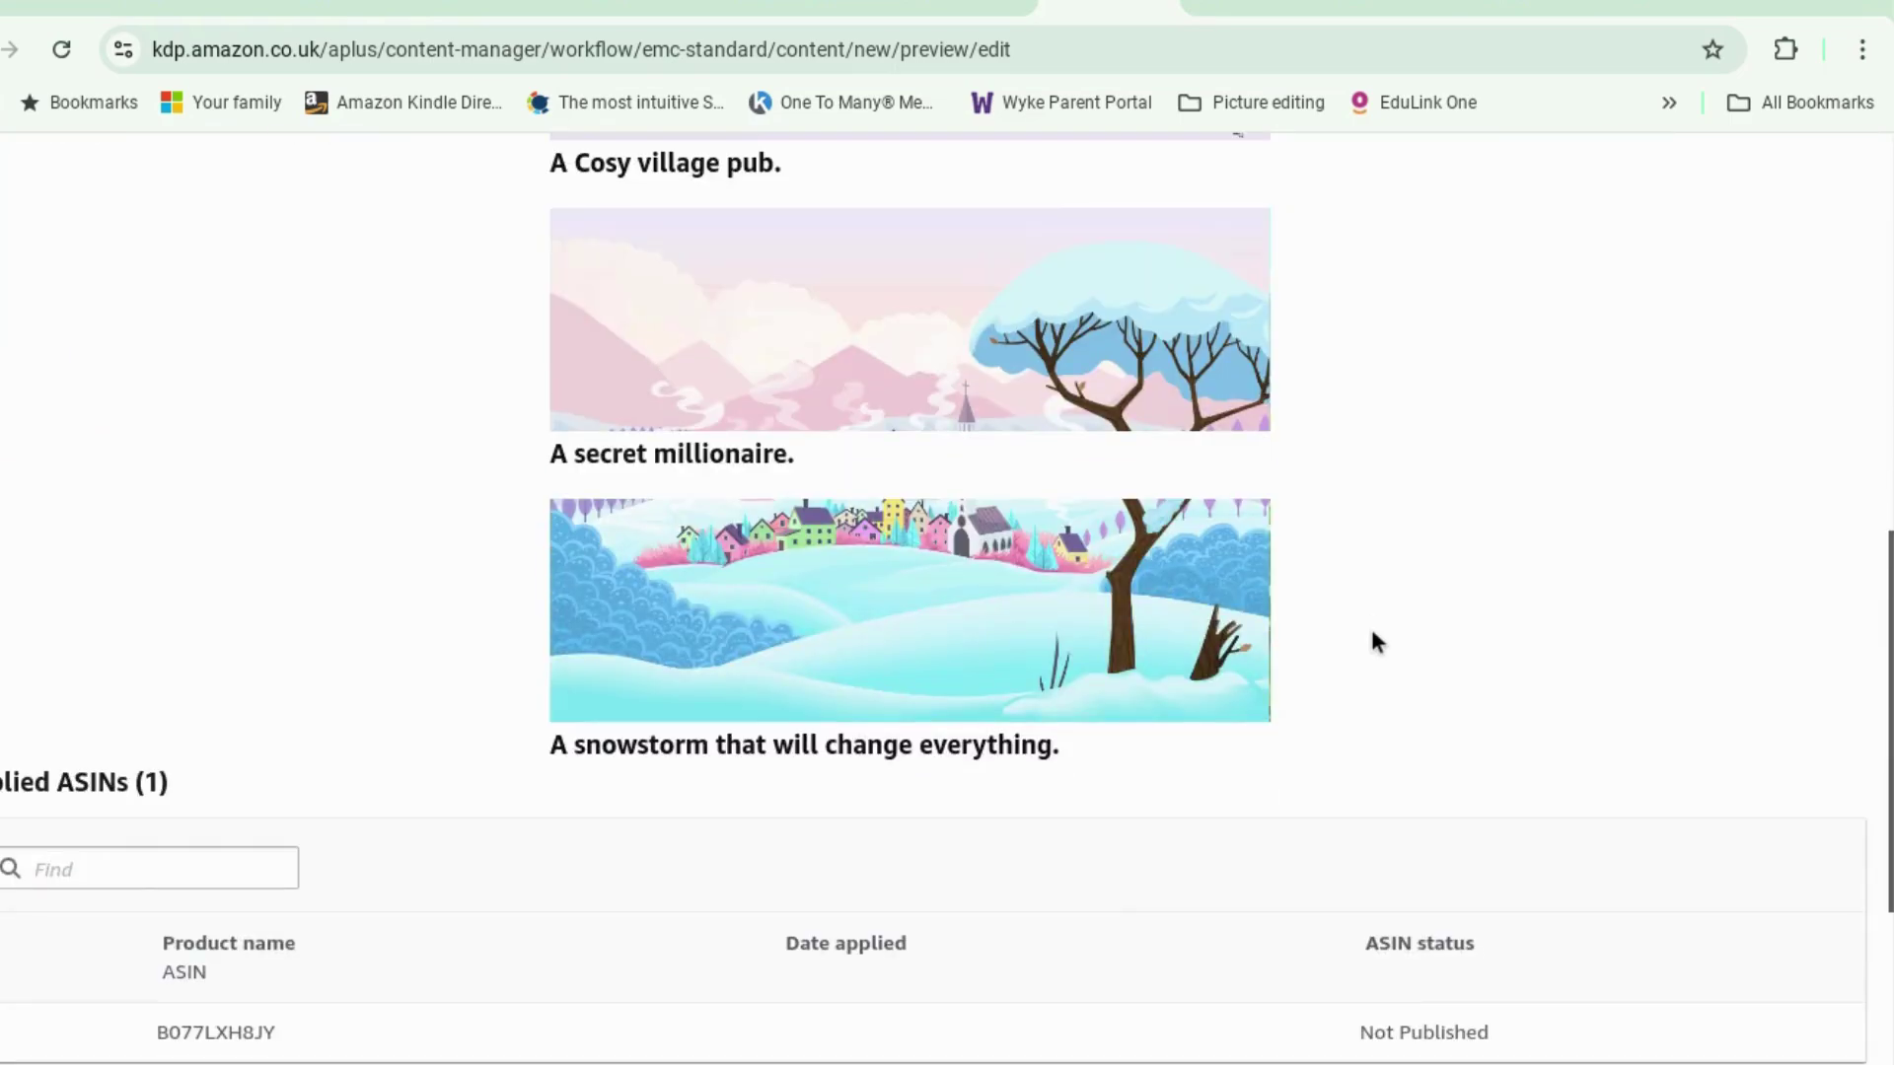
pyautogui.scroll(10, 1373, 634)
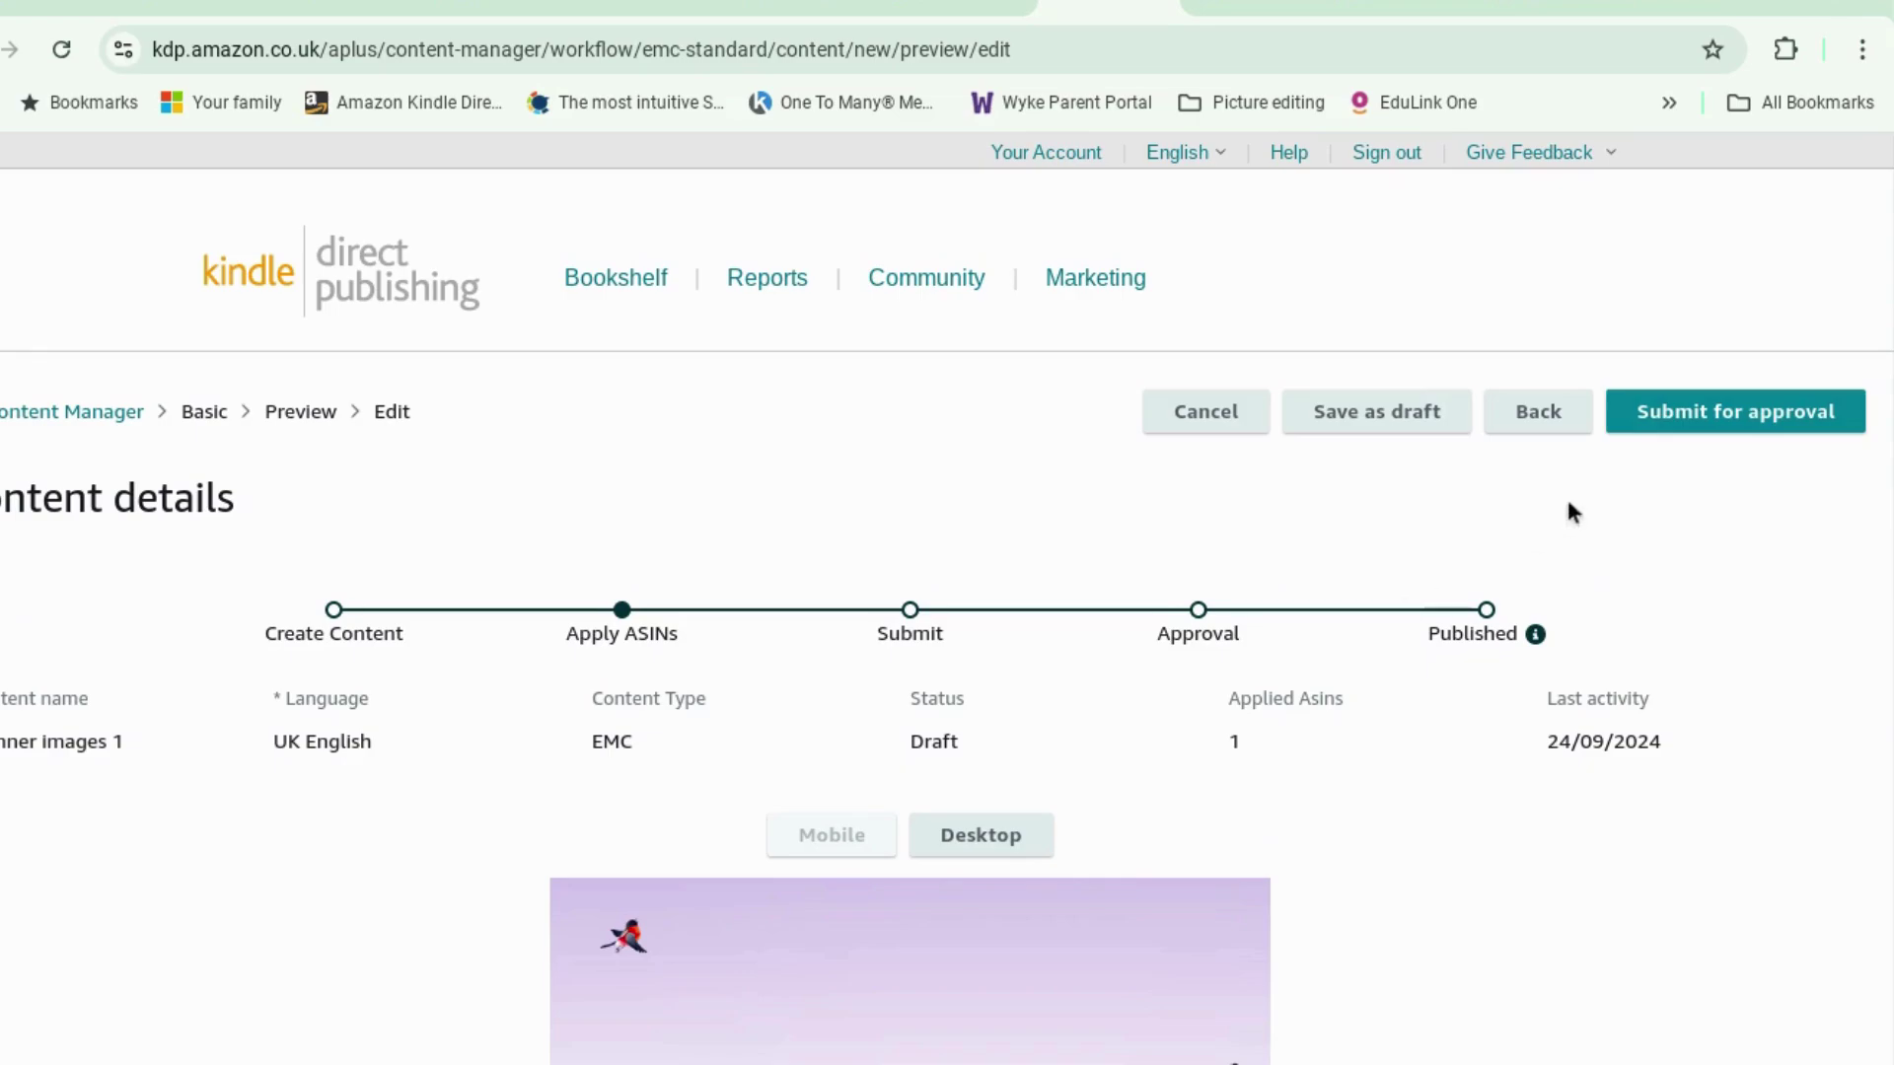
pyautogui.click(1716, 414)
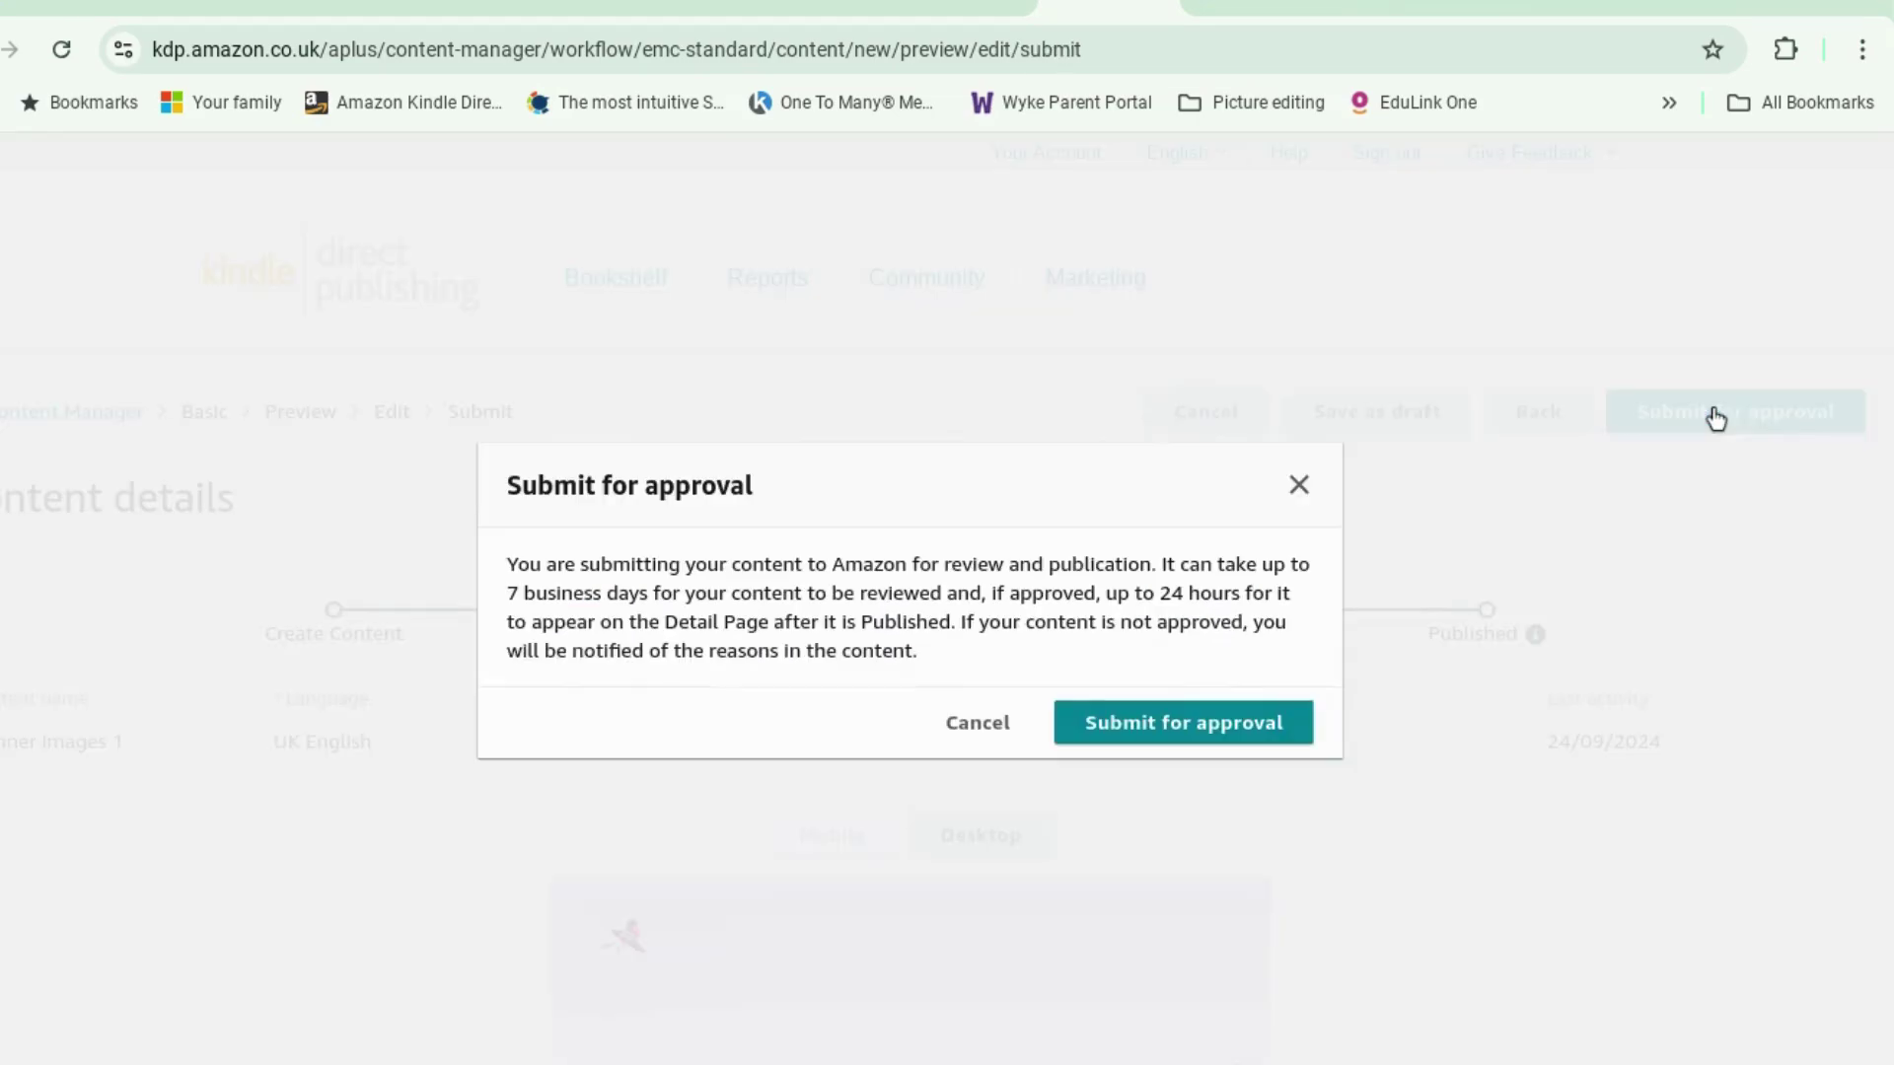
pyautogui.click(1174, 735)
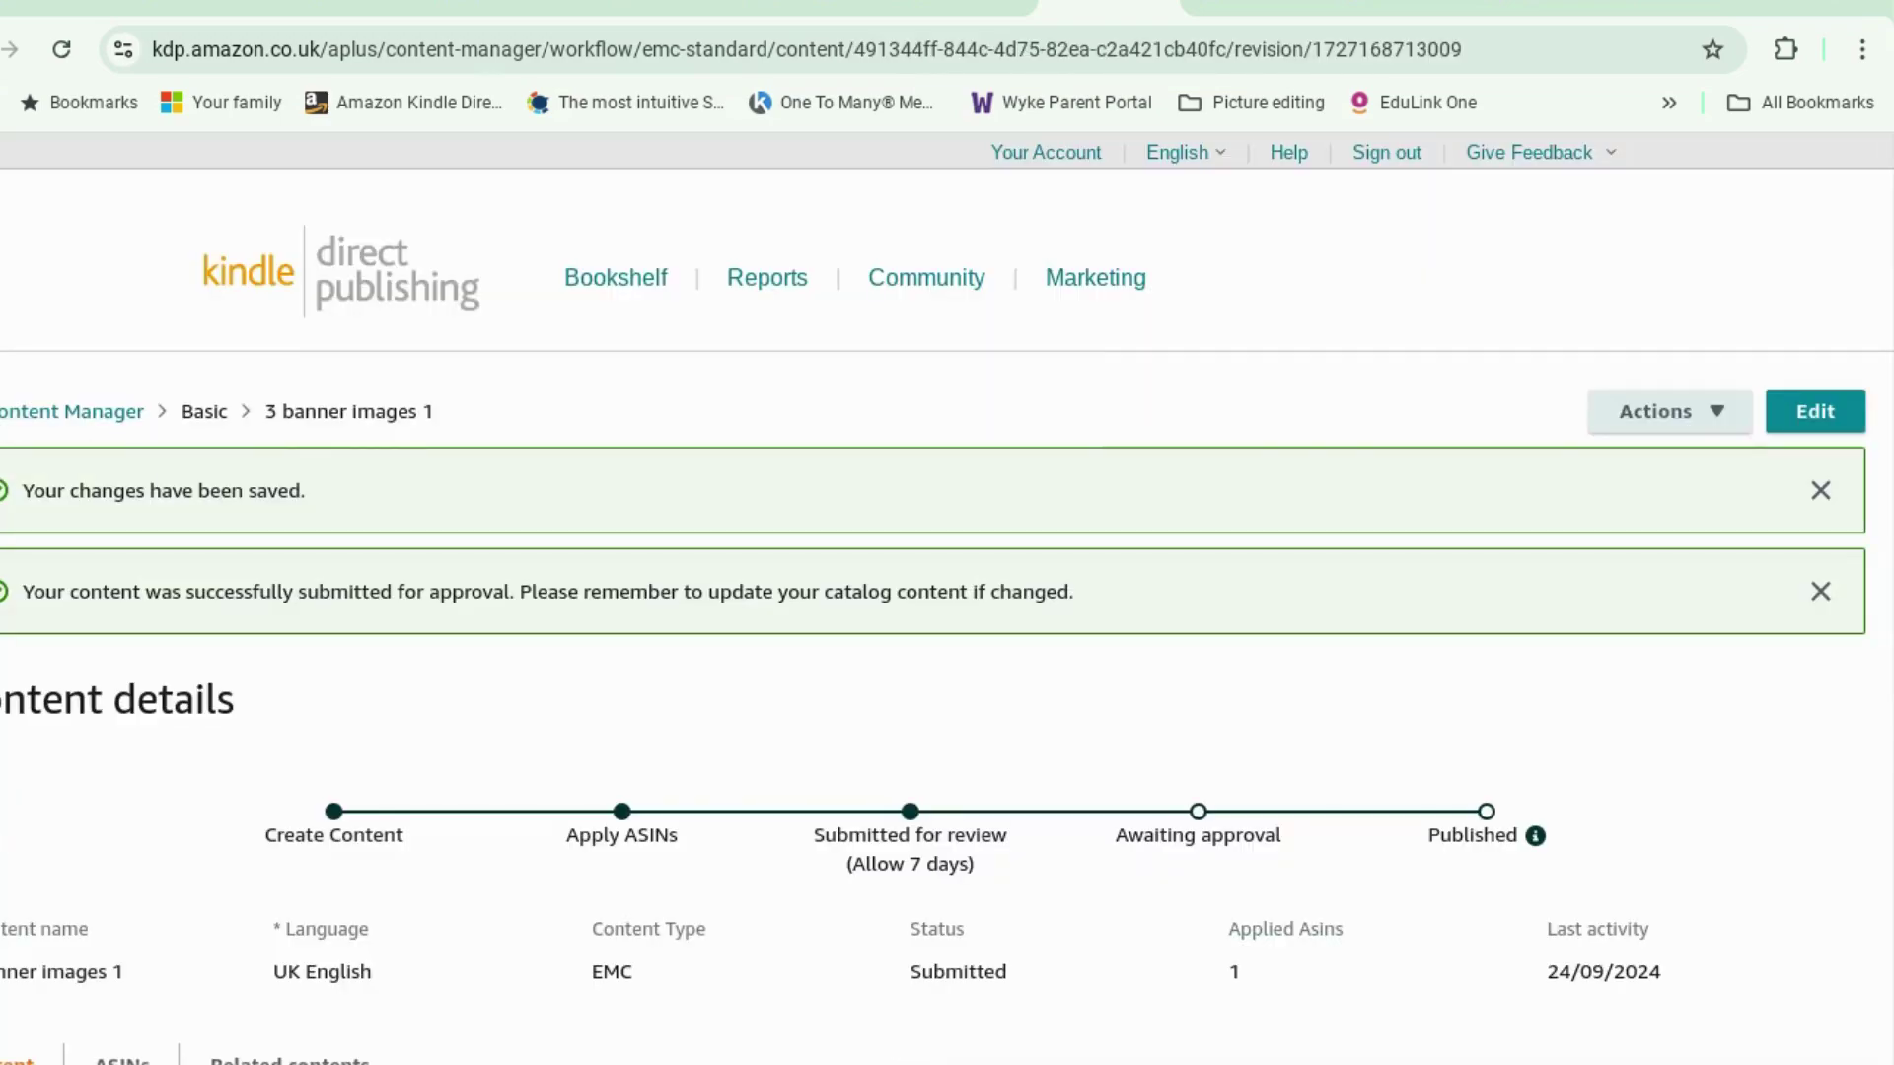
pyautogui.scroll(-15, 1167, 720)
pyautogui.scroll(14, 1168, 720)
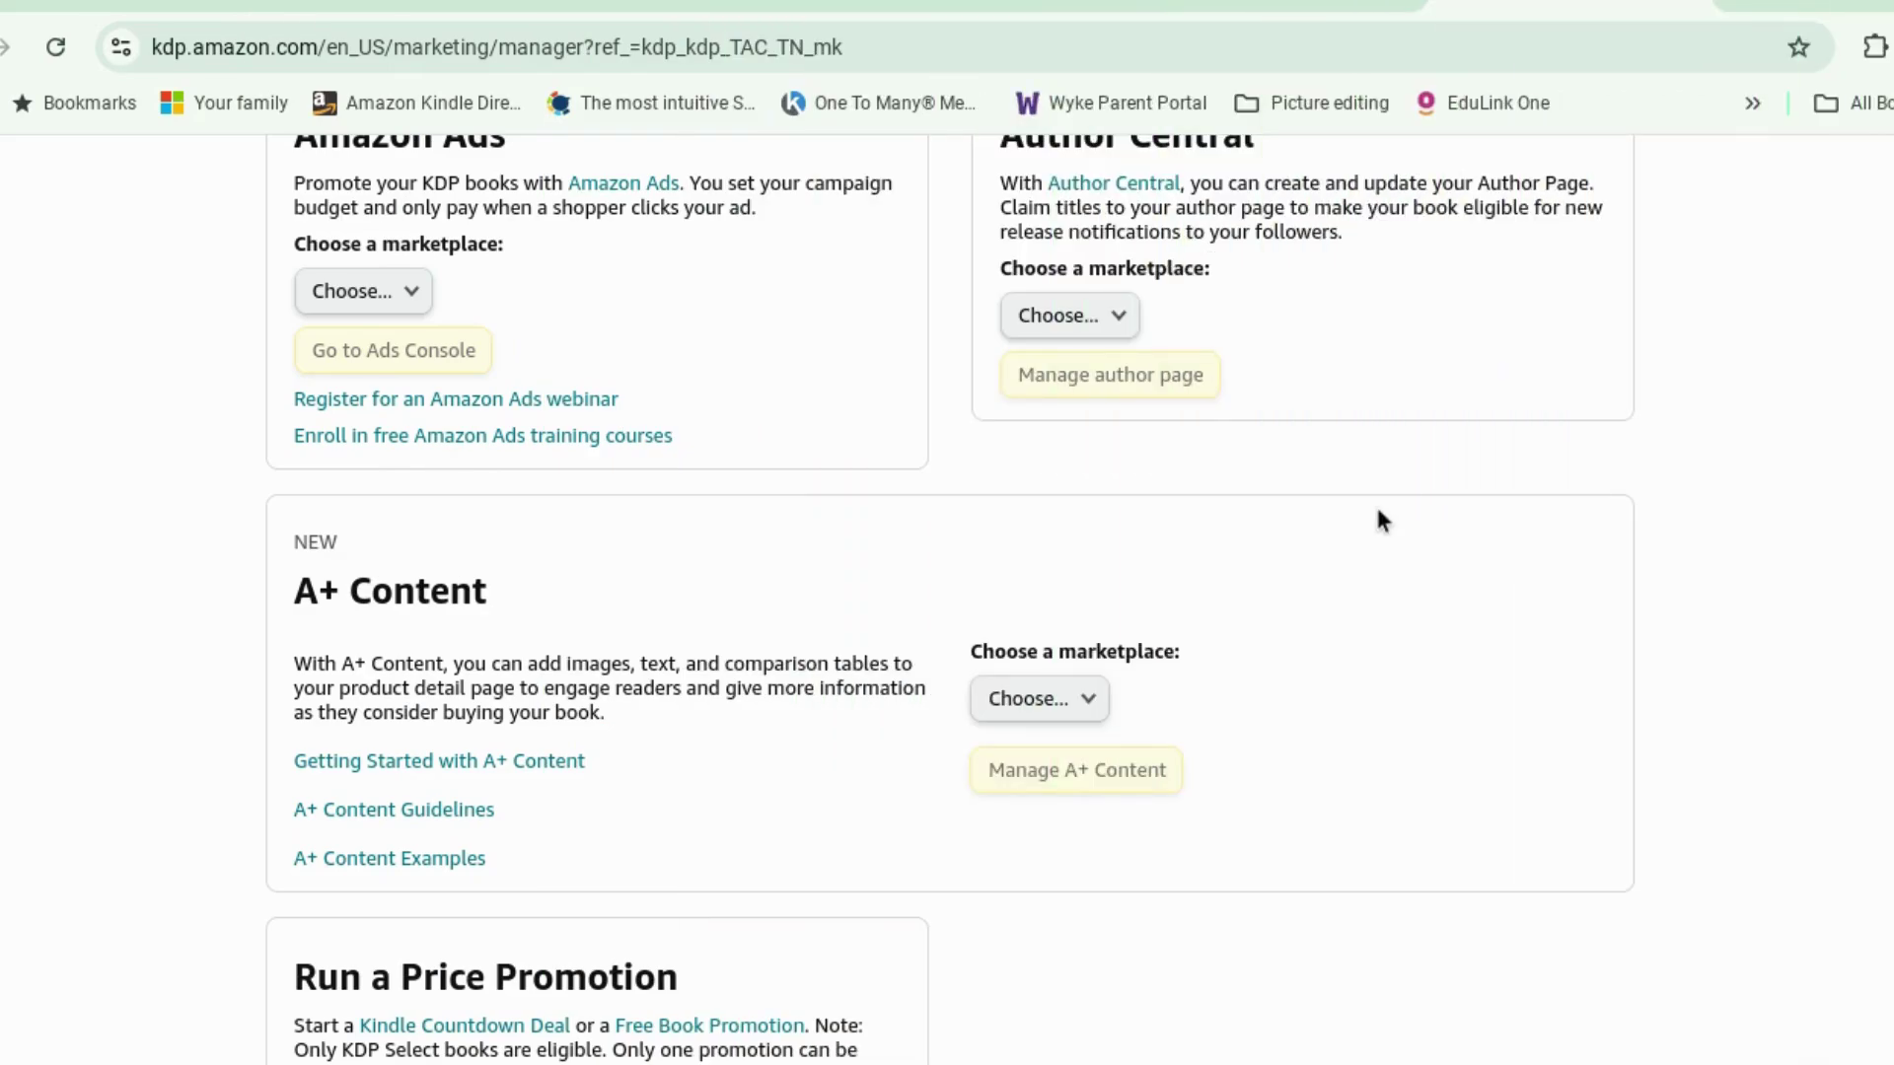
# Switch the A+ marketplace to Amazon.co.uk, check banner images 1 is Approved, then return to Snowed In.
pyautogui.click(1089, 700)
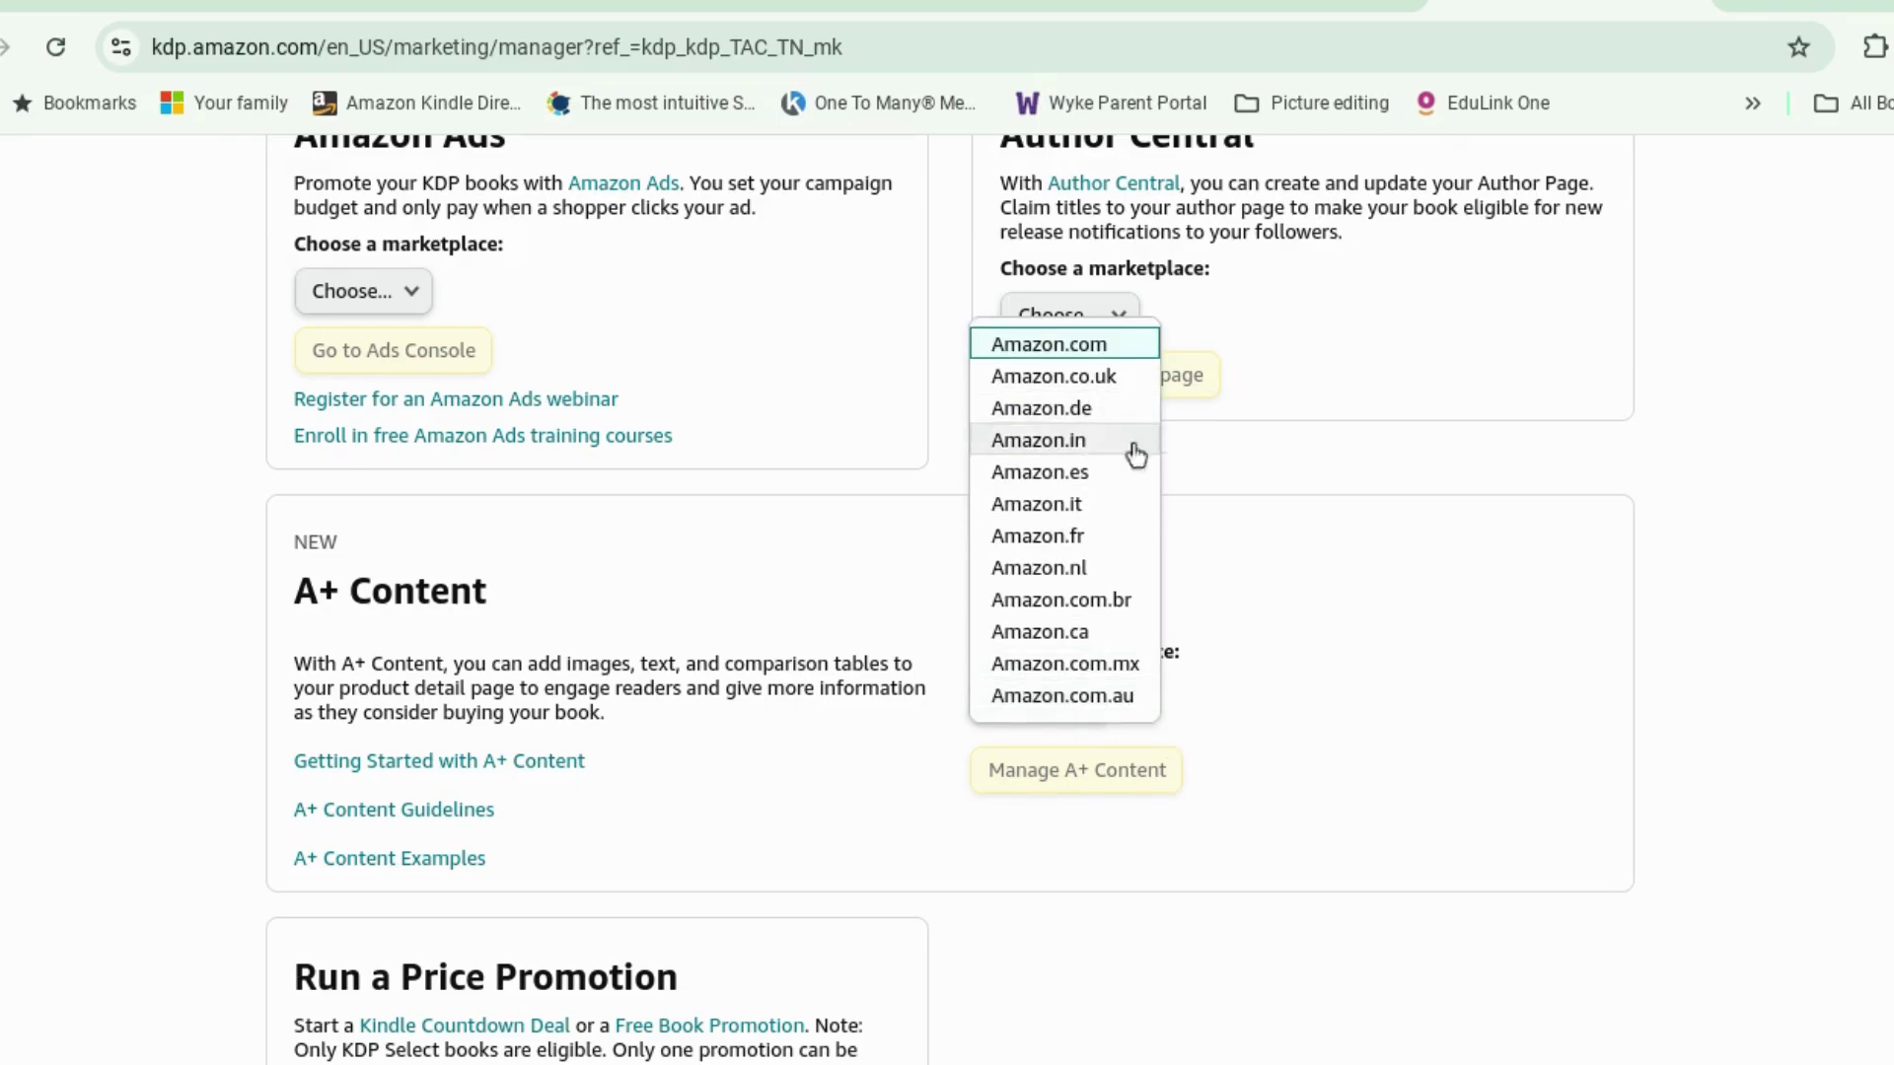
pyautogui.scroll(8, 1334, 596)
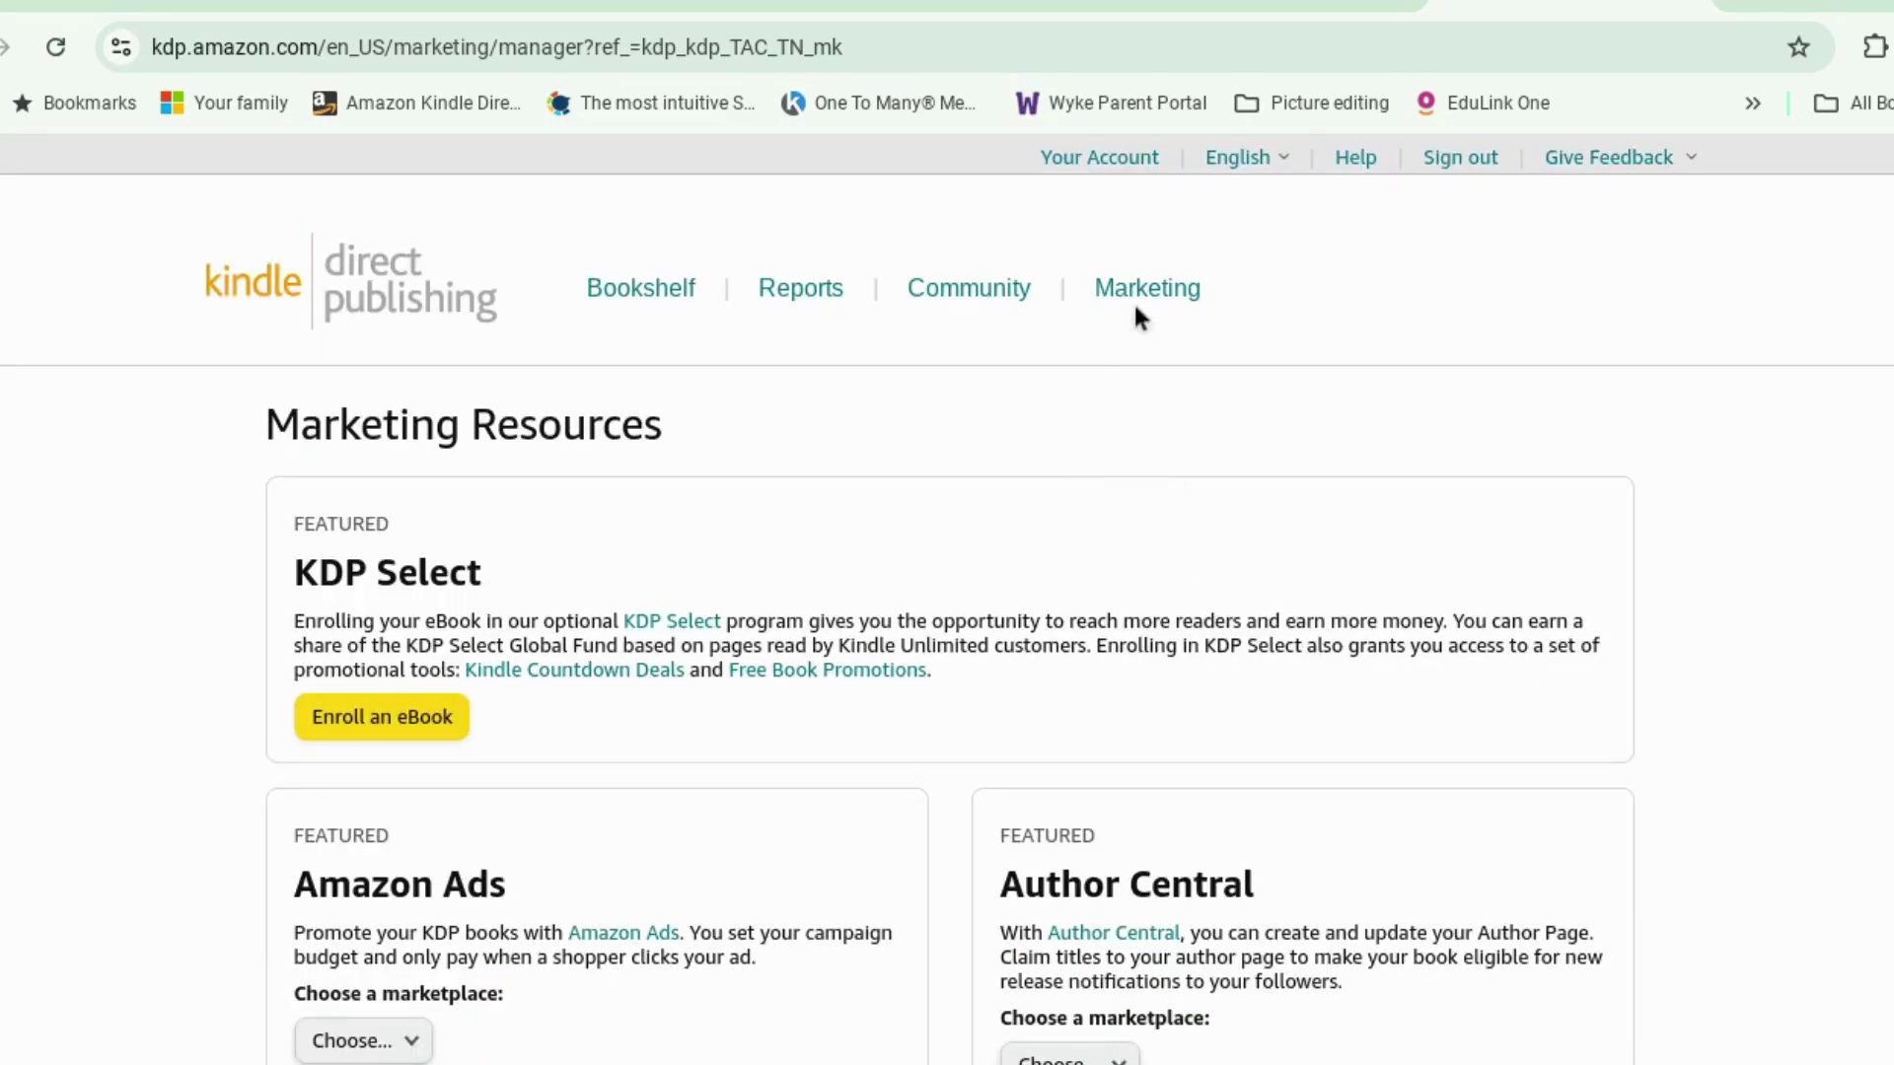
pyautogui.scroll(-6, 1167, 592)
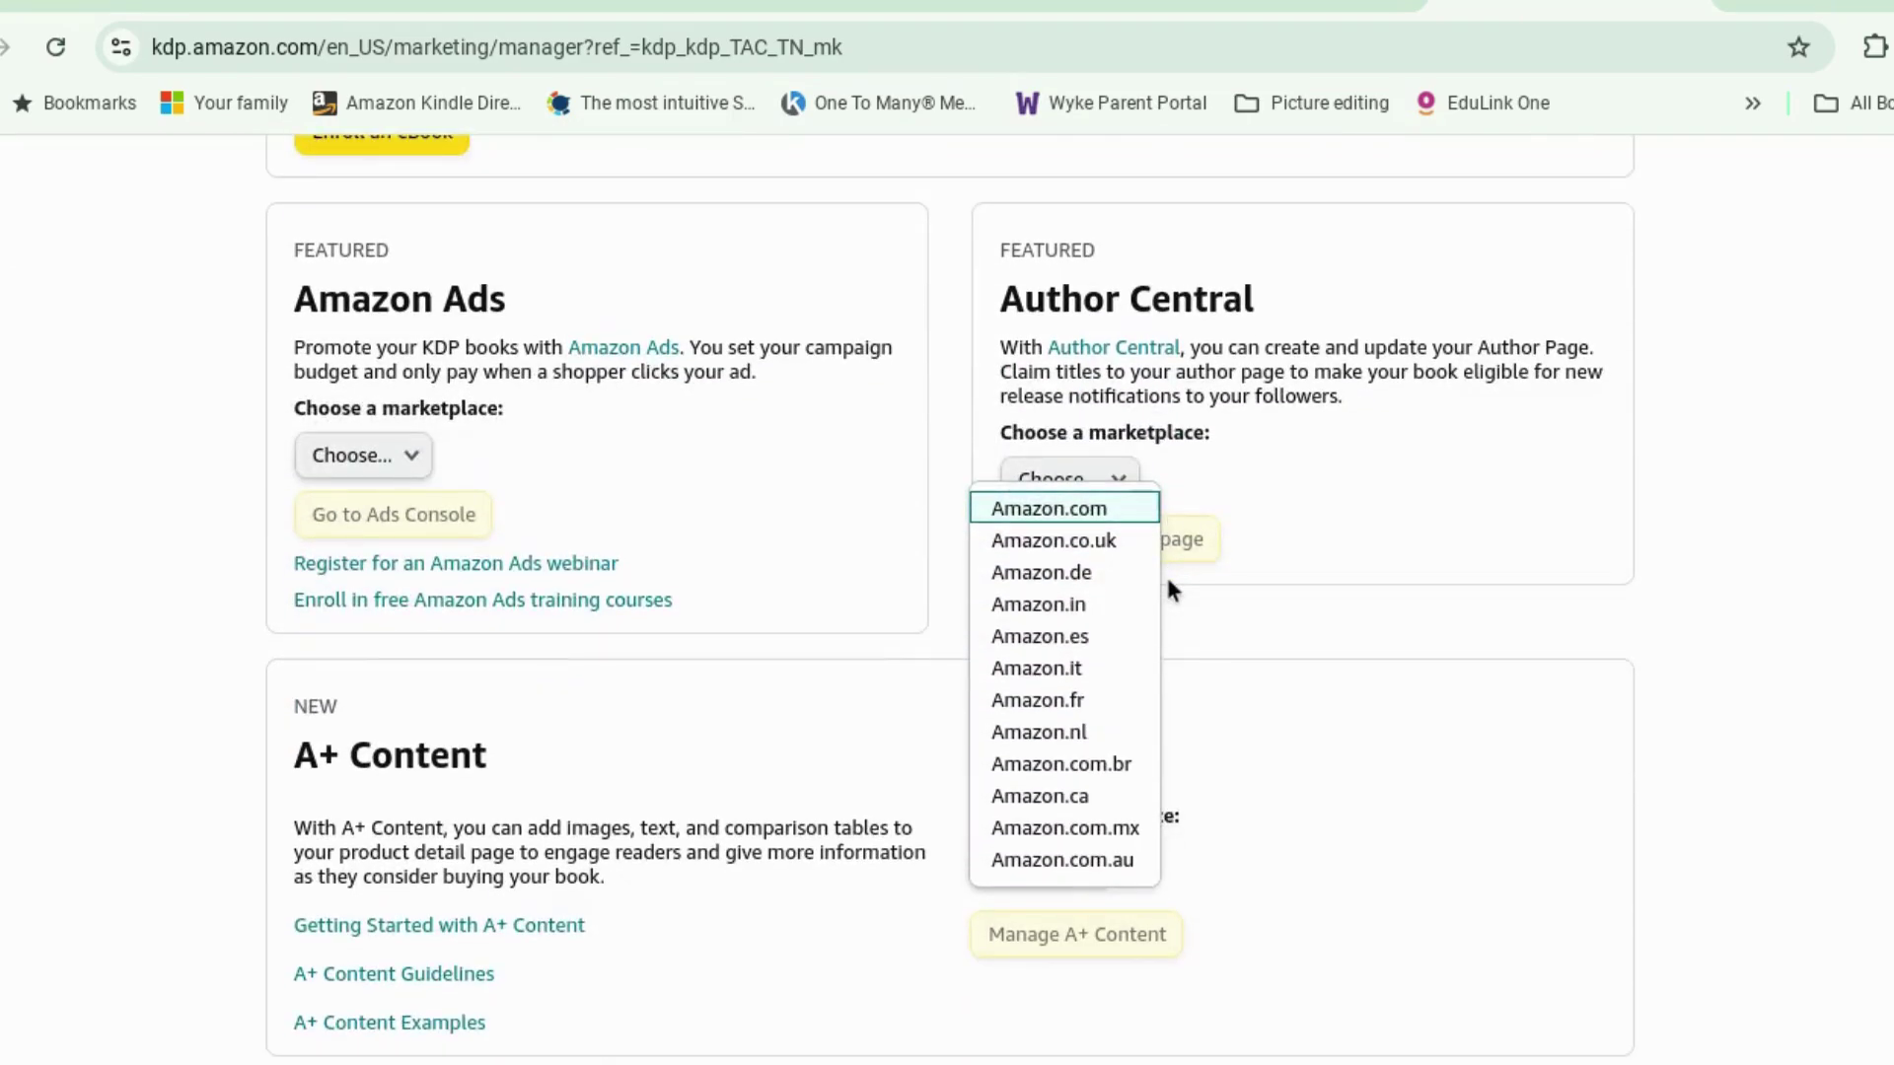
pyautogui.click(1112, 538)
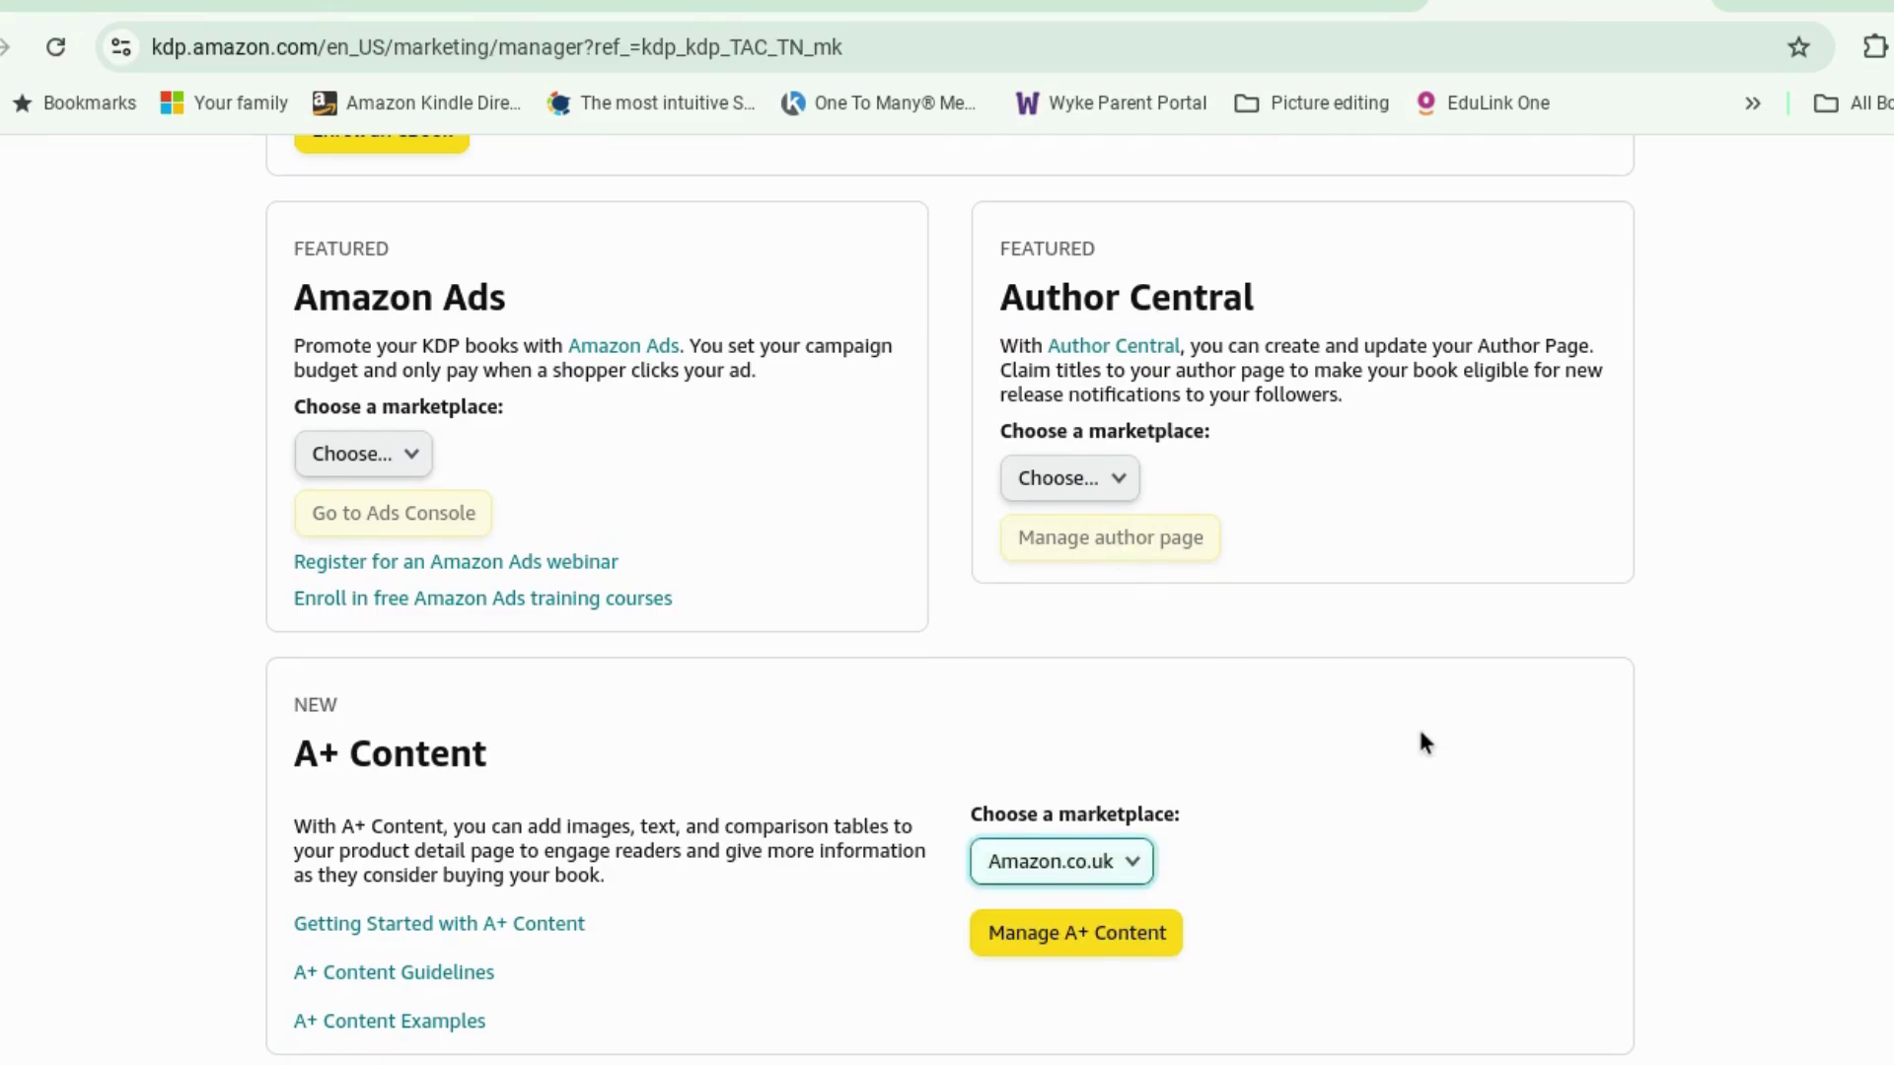
pyautogui.scroll(-2, 1423, 742)
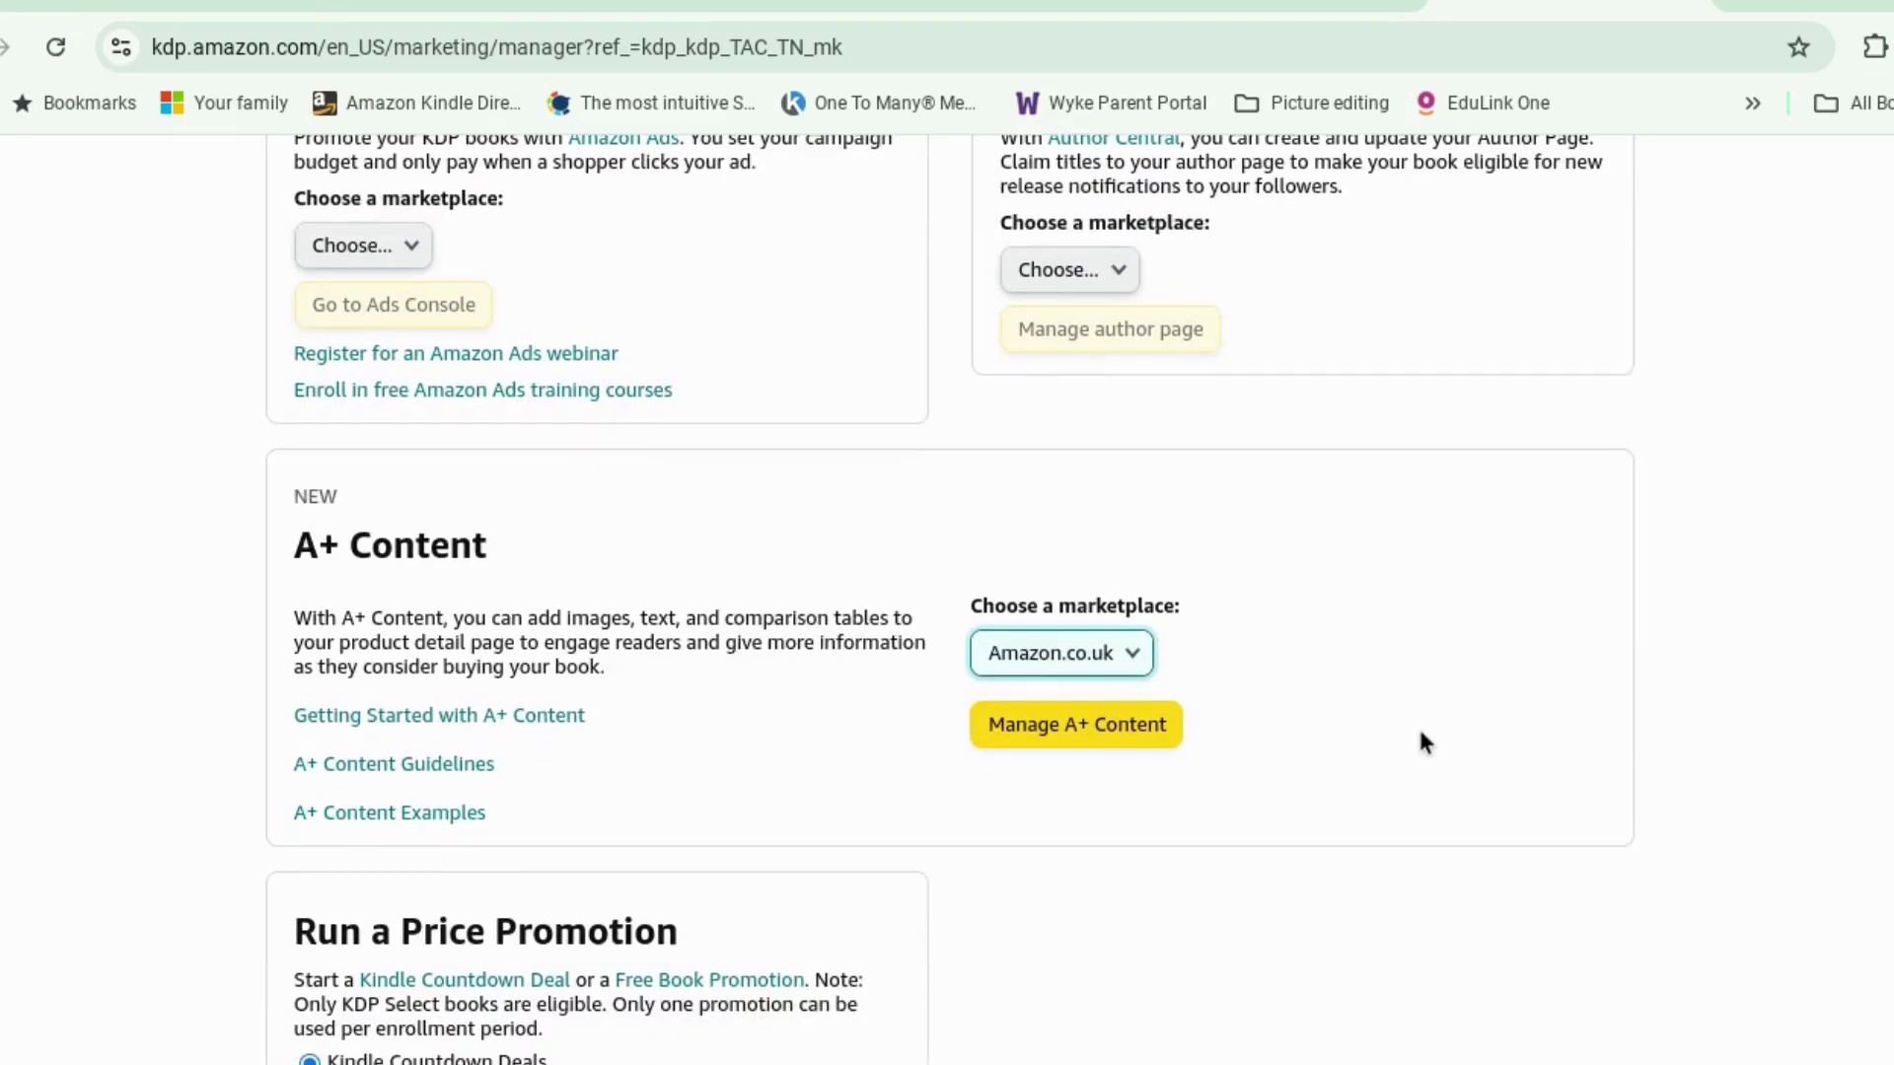
pyautogui.click(1139, 730)
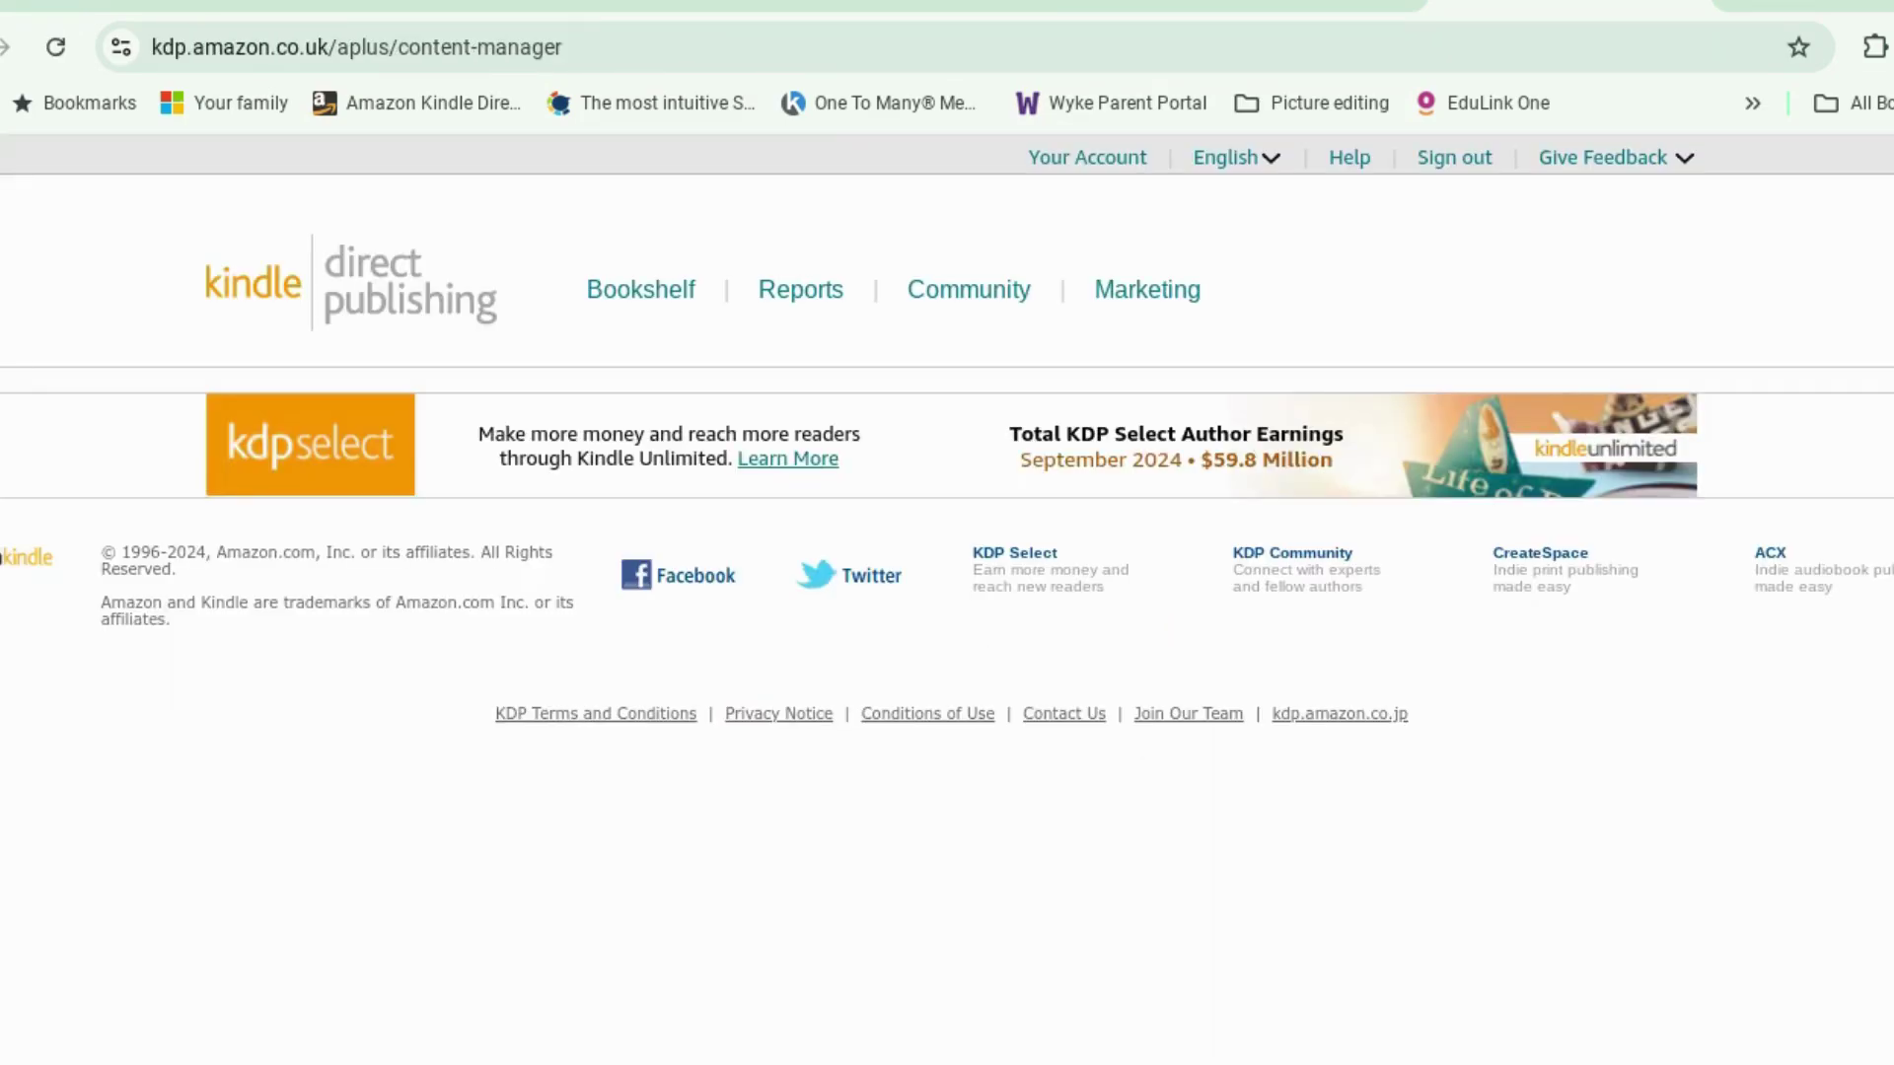
pyautogui.scroll(-3, 981, 643)
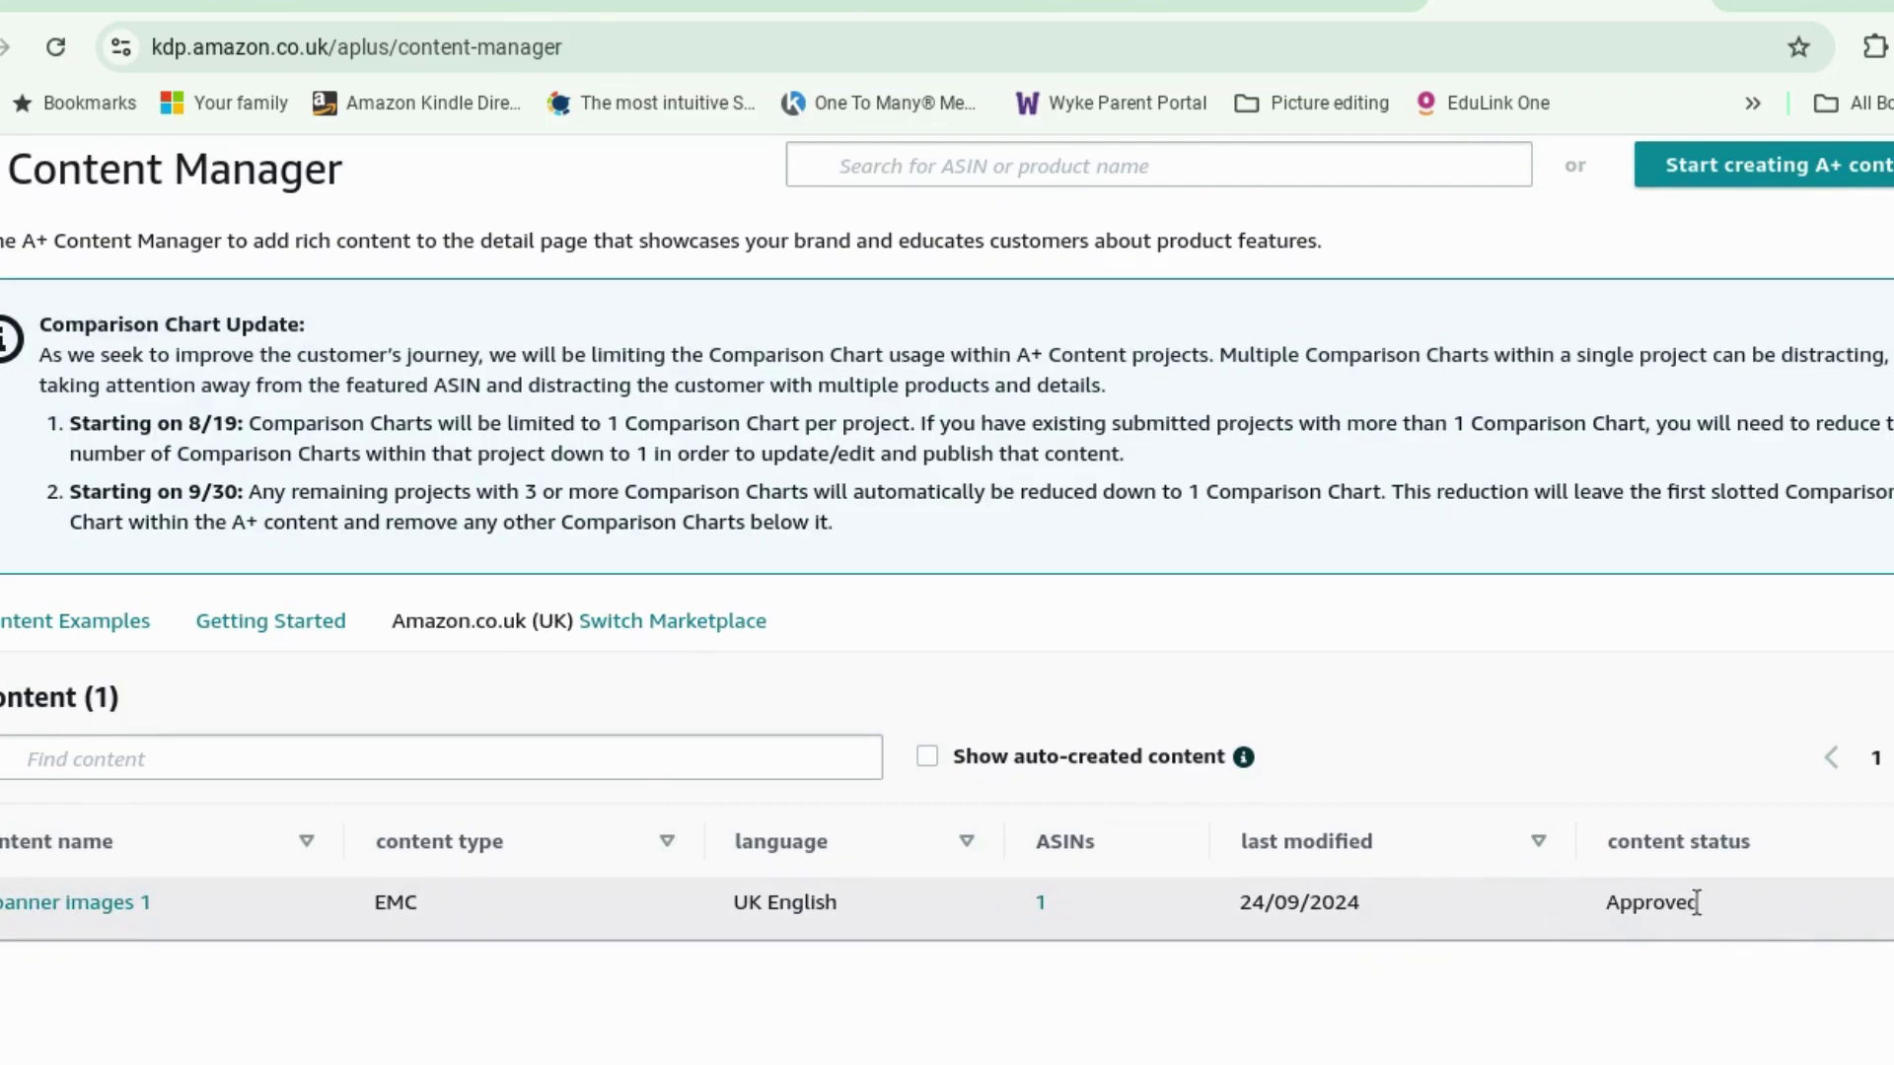
pyautogui.click(1327, 5)
pyautogui.scroll(15, 1203, 661)
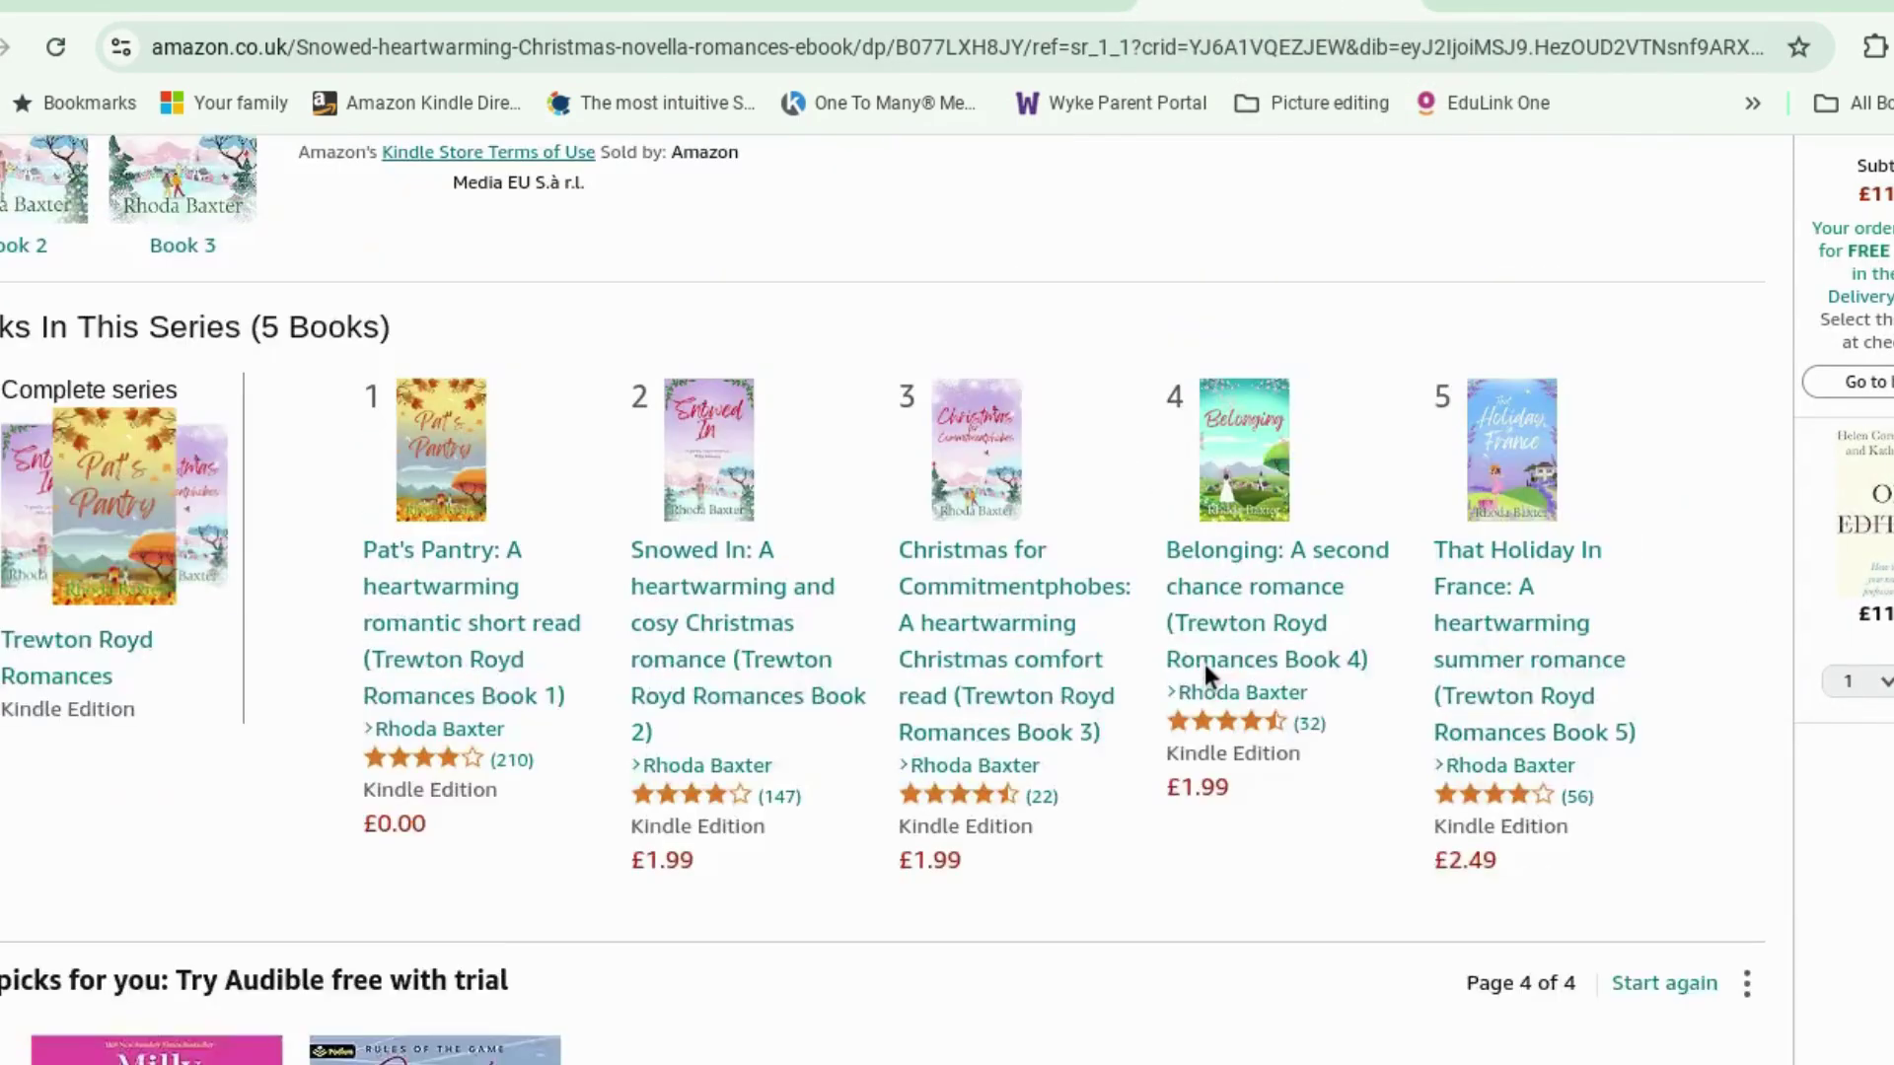
pyautogui.scroll(-1, 901, 601)
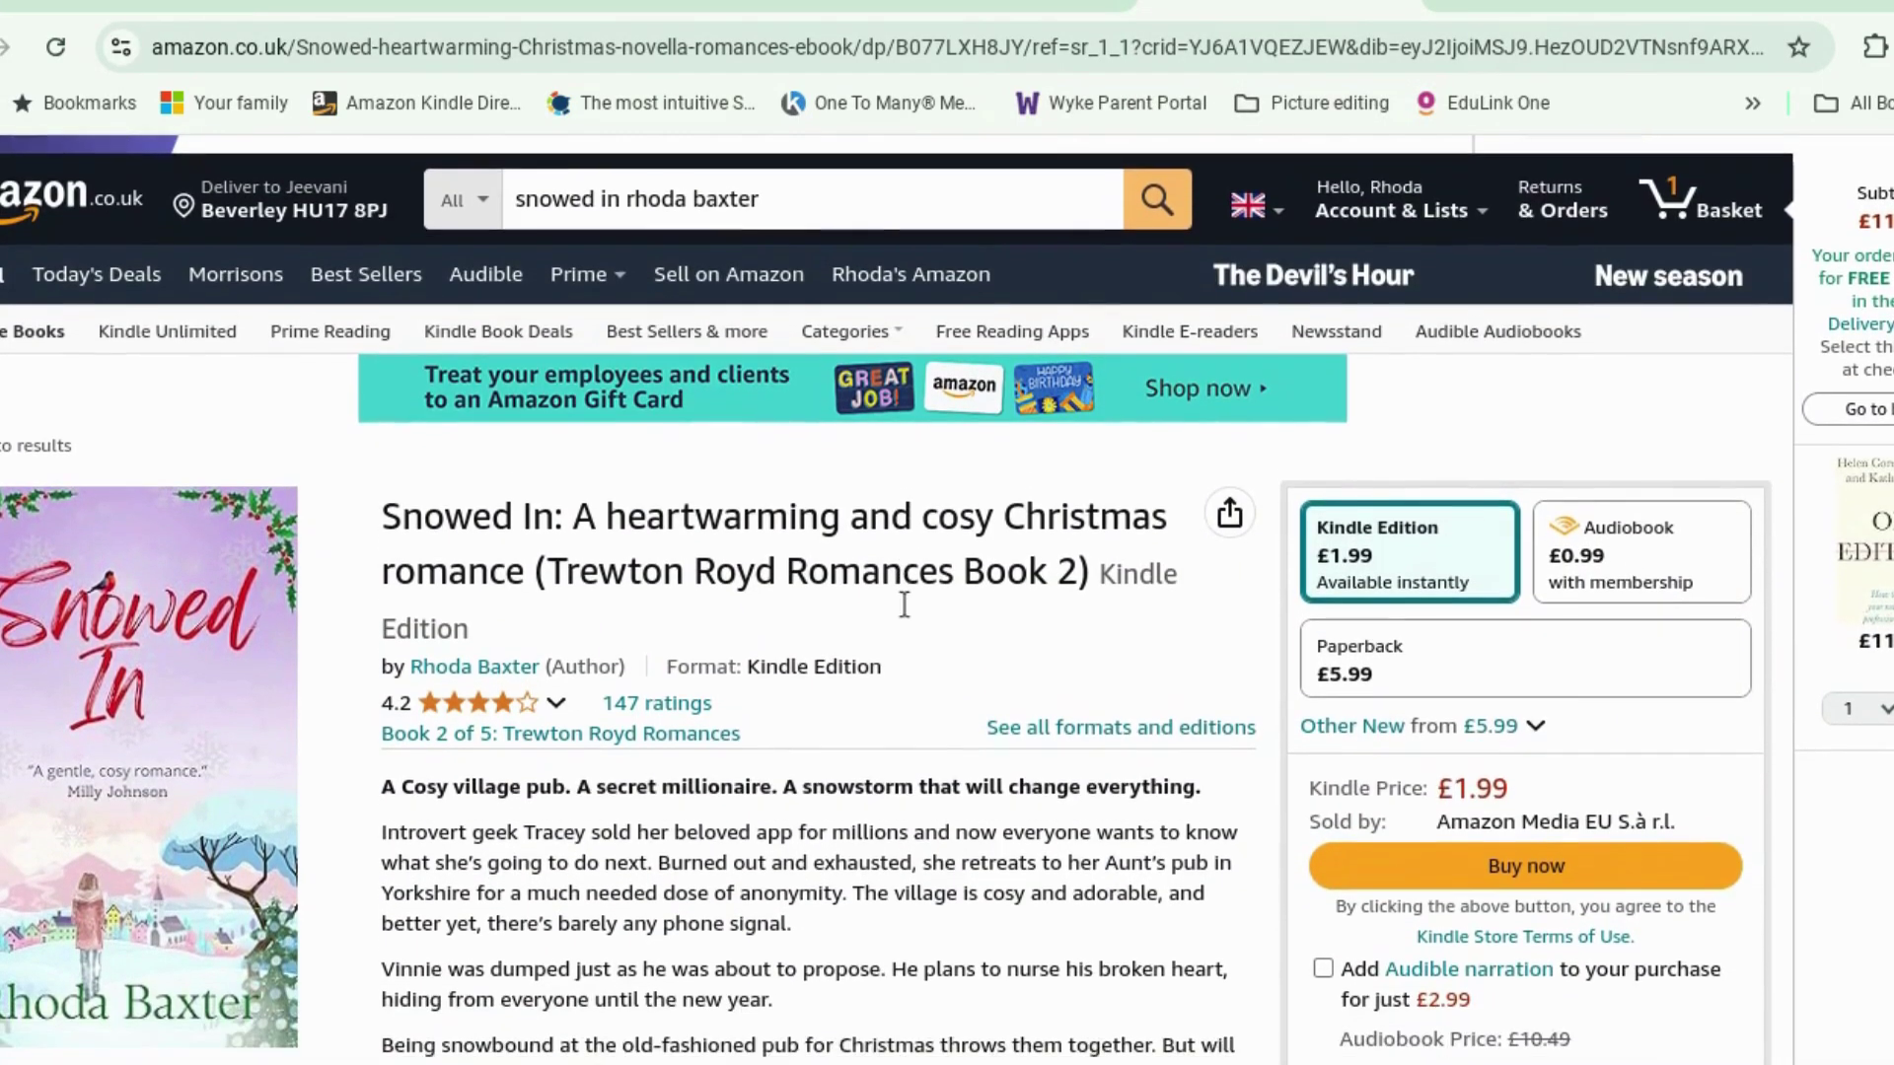
pyautogui.scroll(-15, 903, 604)
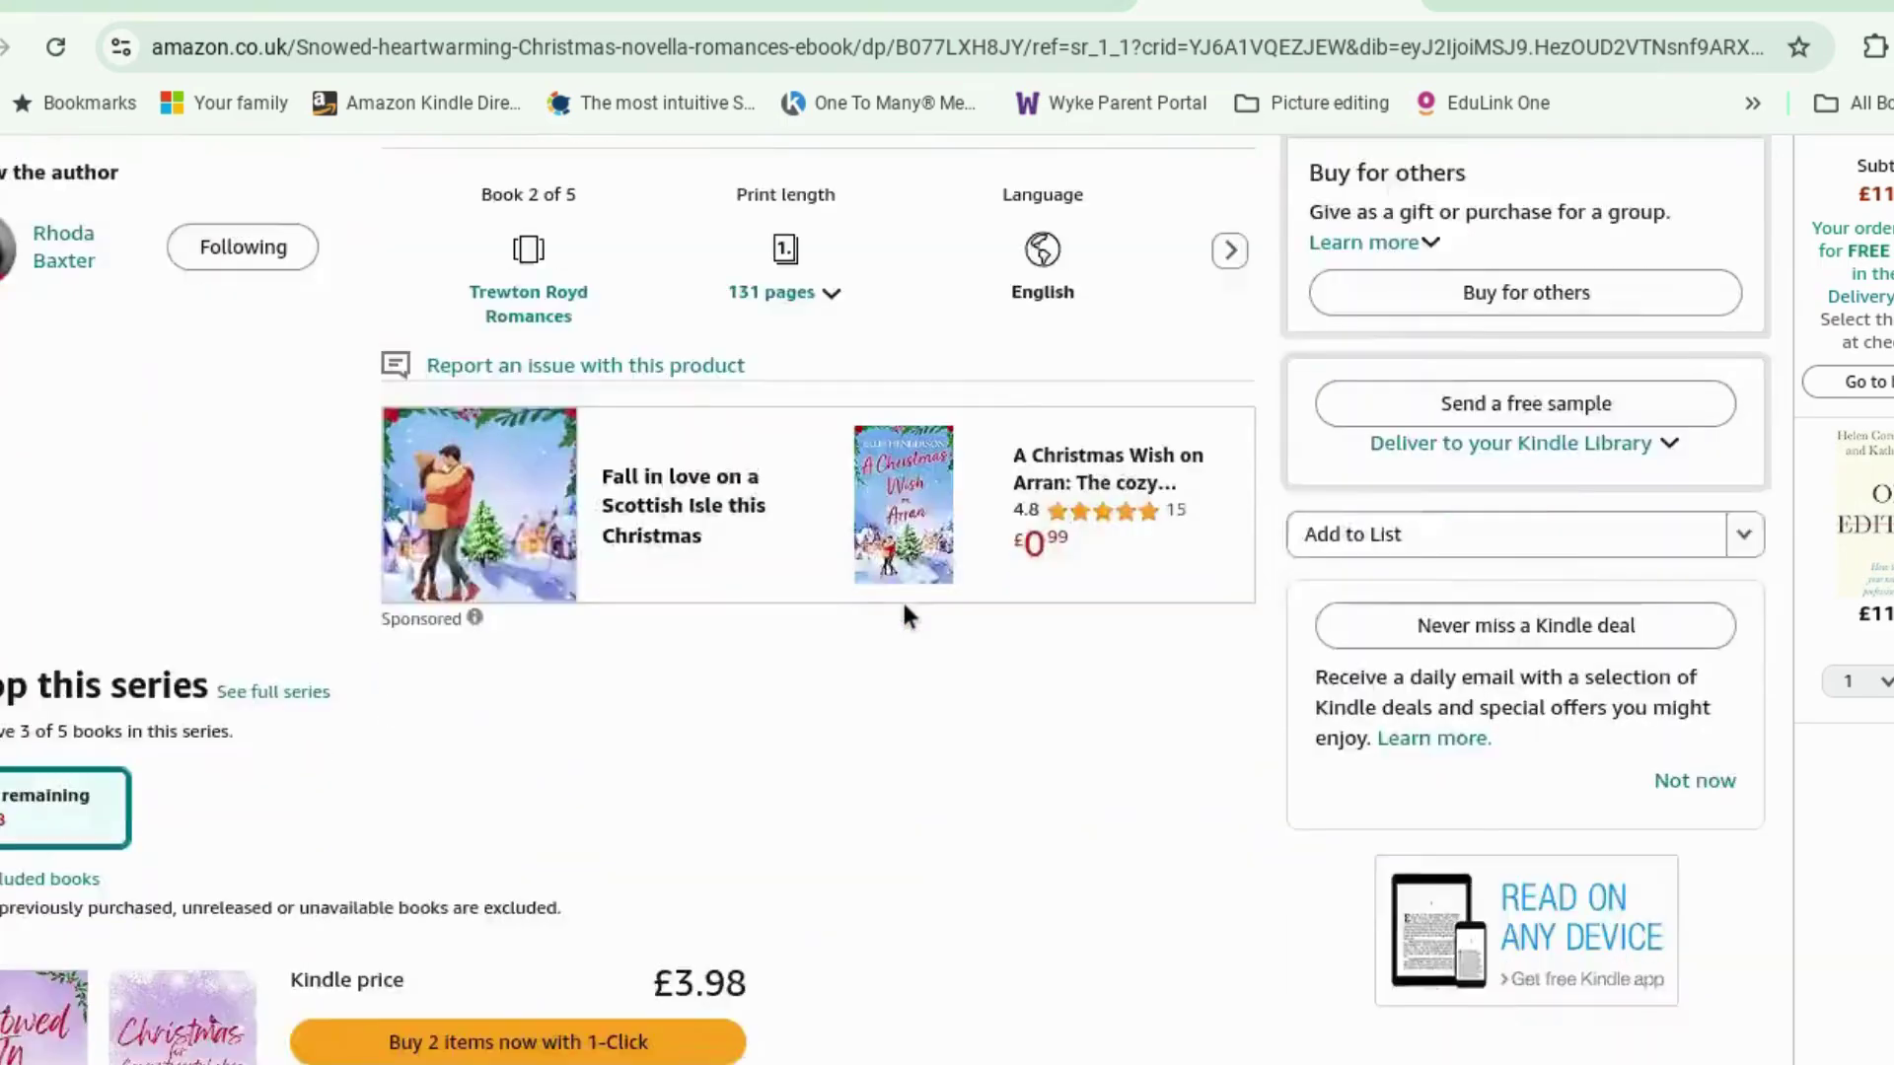
pyautogui.scroll(-15, 908, 614)
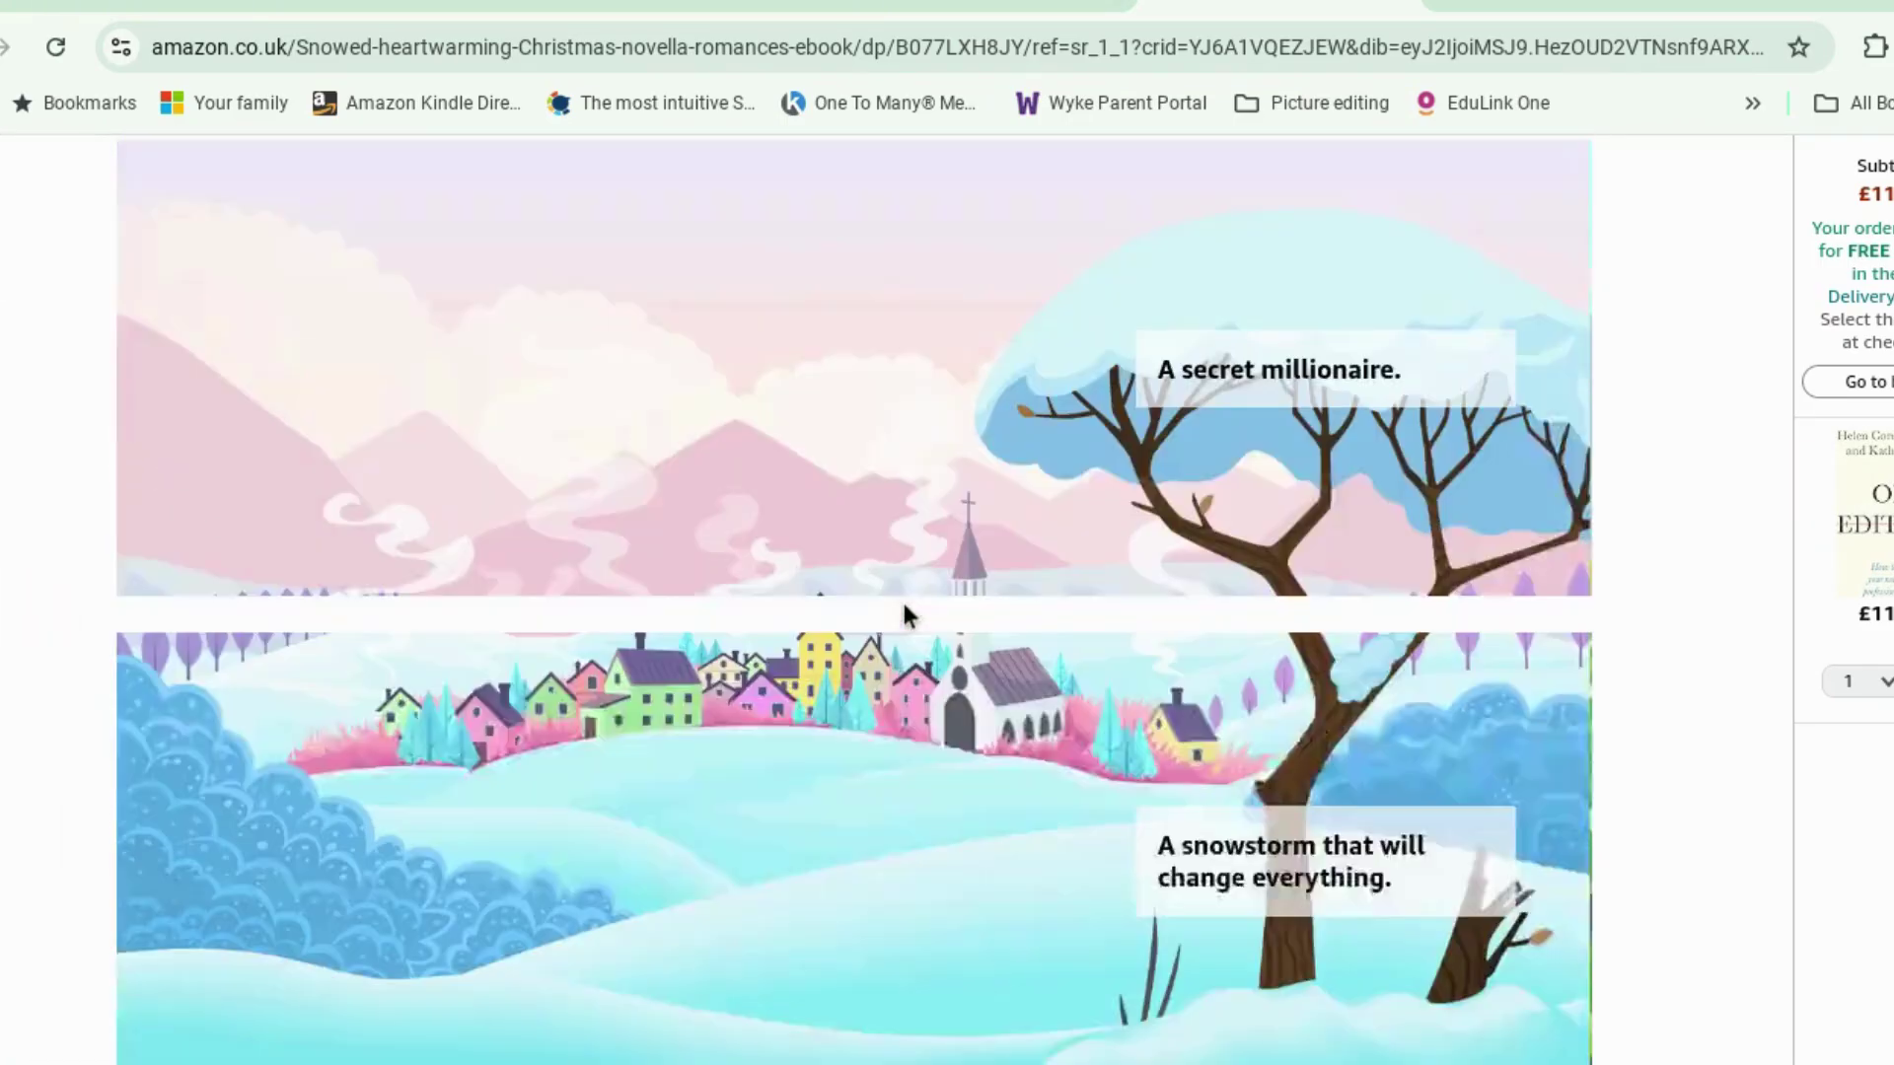
pyautogui.scroll(-12, 907, 614)
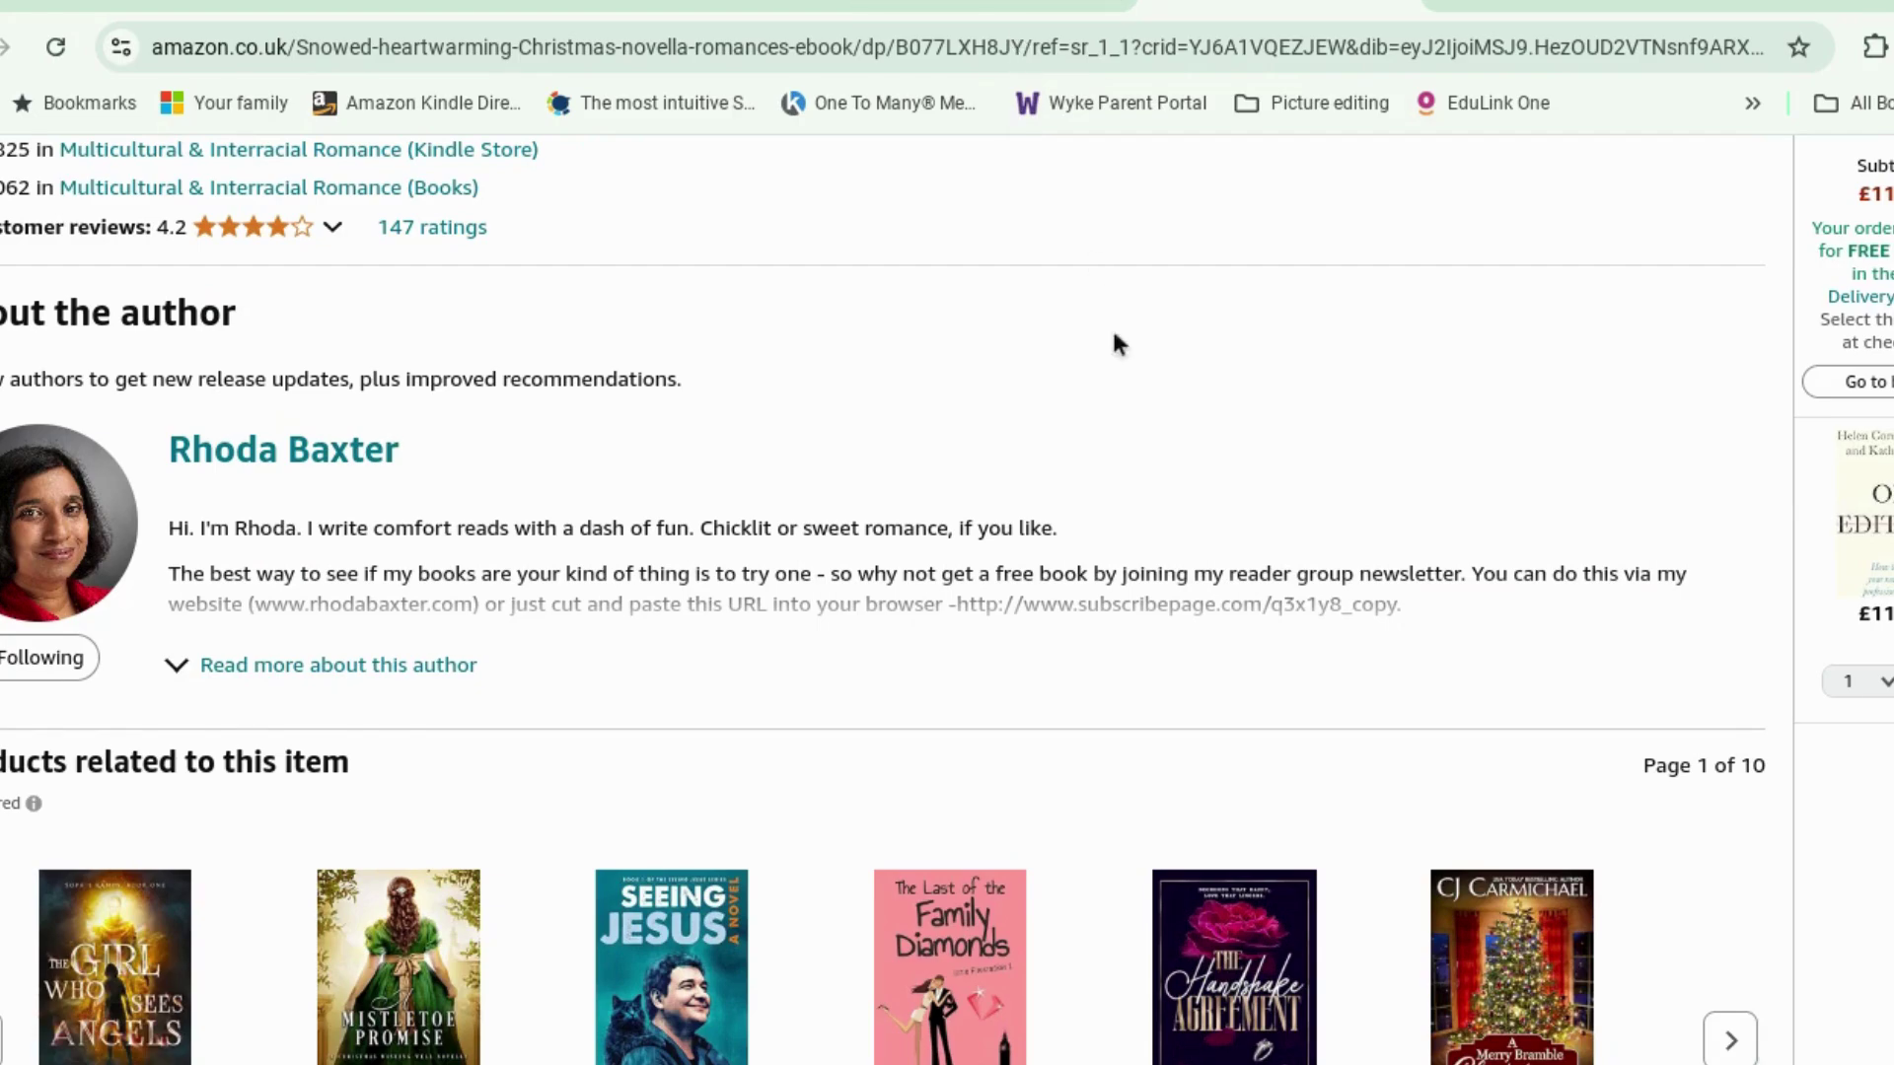
pyautogui.scroll(12, 1116, 343)
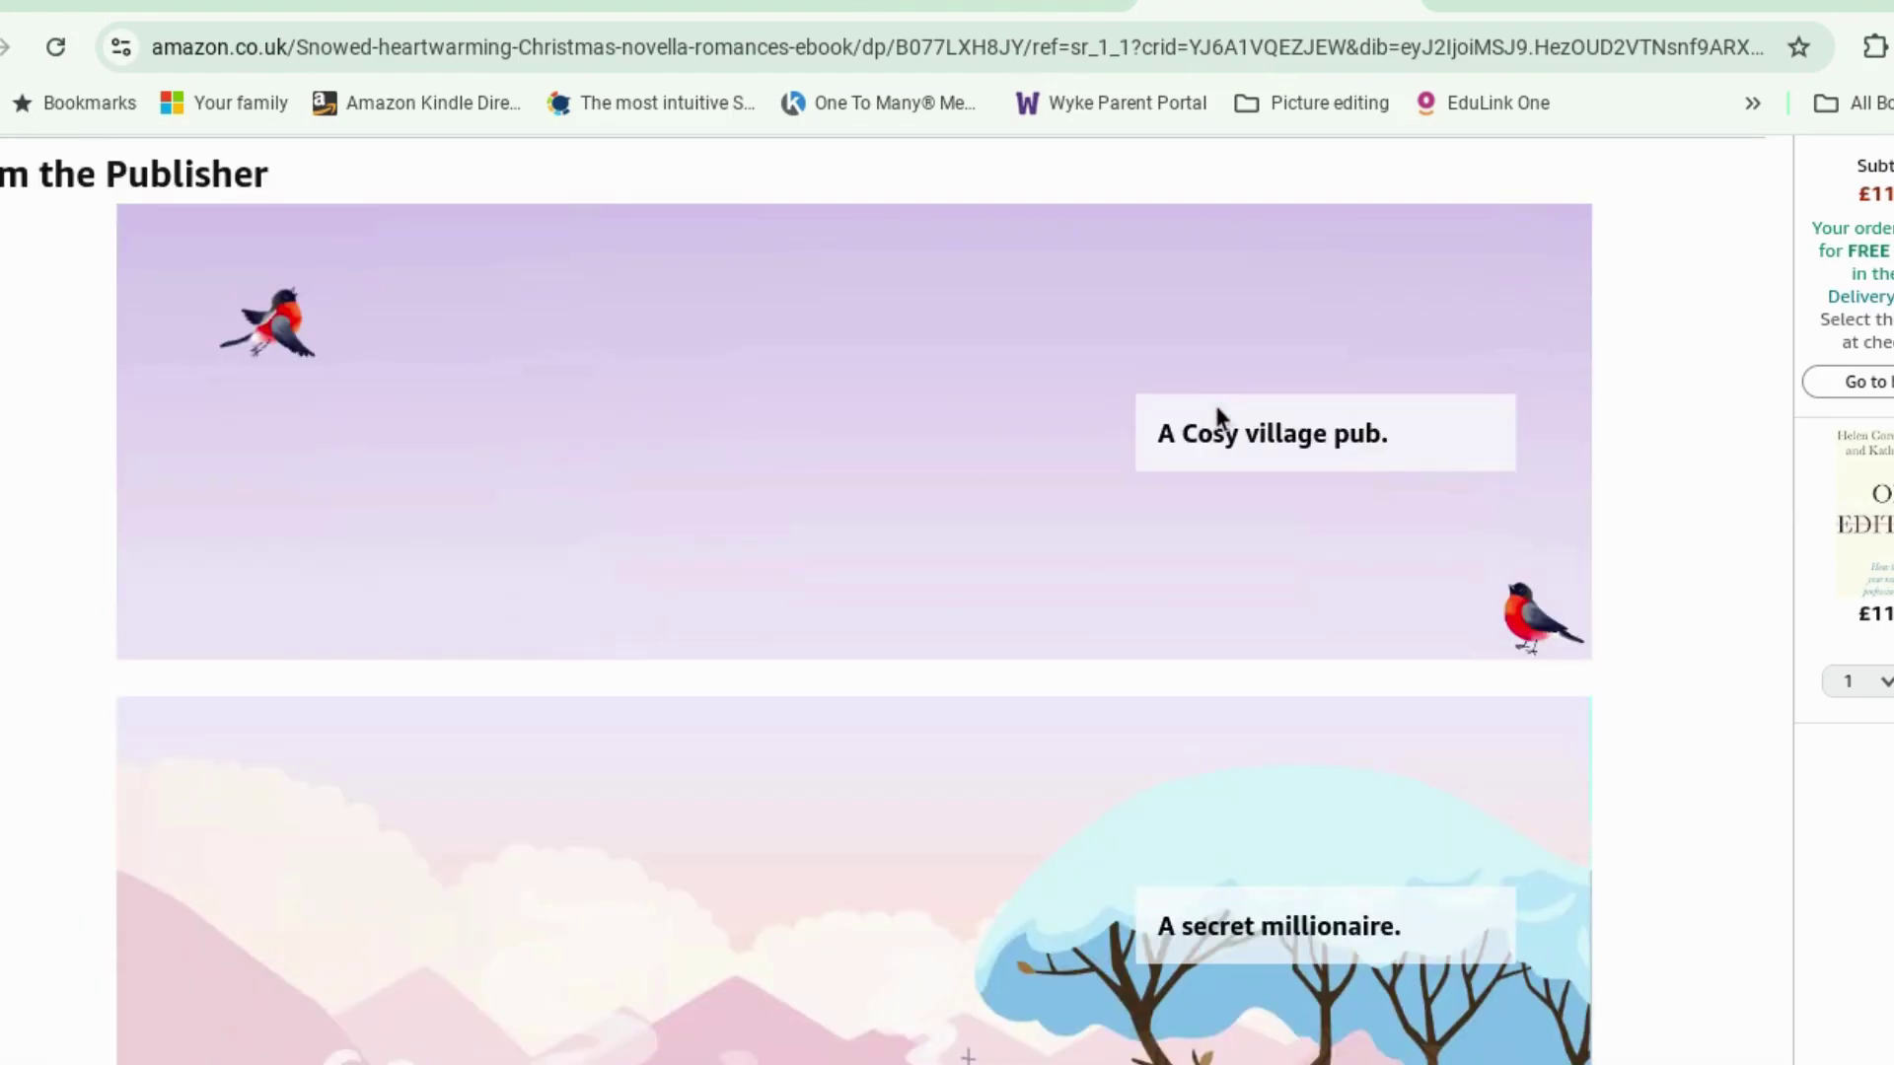